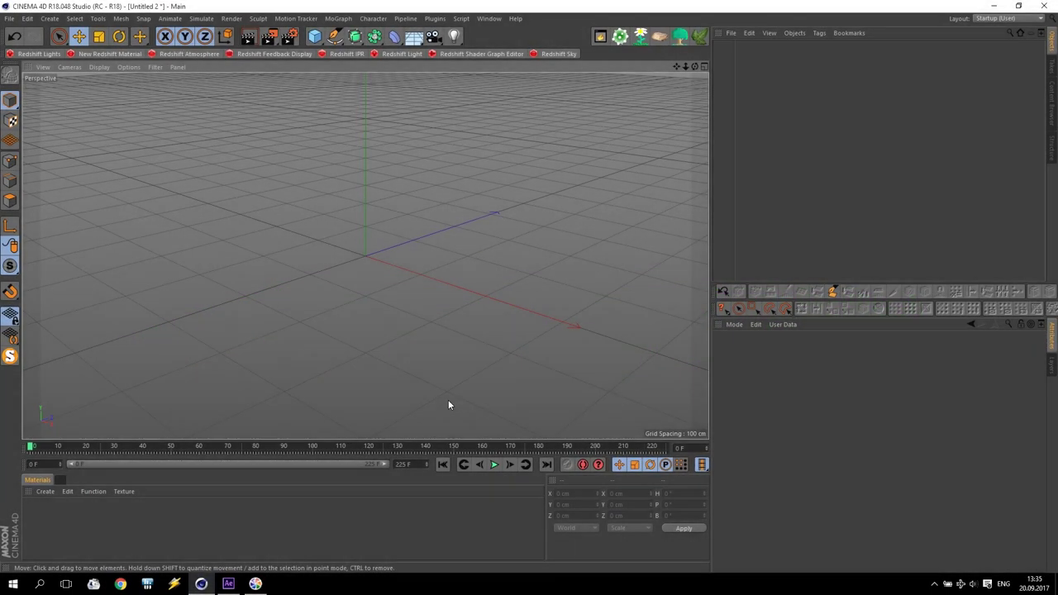
# Switch the renderer to Redshift, turn off IPR forcing, and set Samples Min and Max to 2
pyautogui.click(288, 38)
pyautogui.click(153, 34)
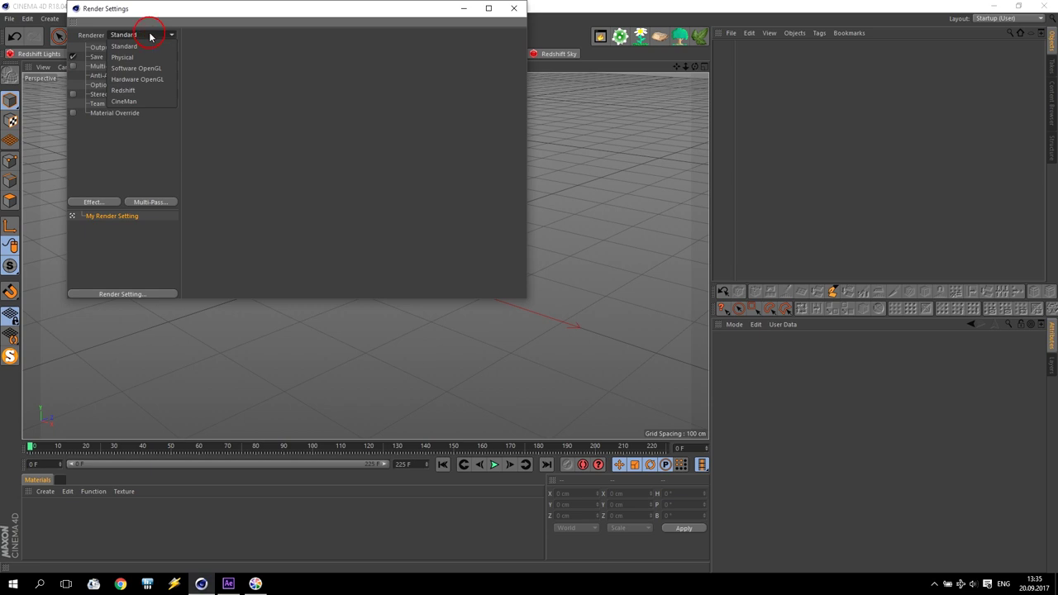
pyautogui.click(137, 89)
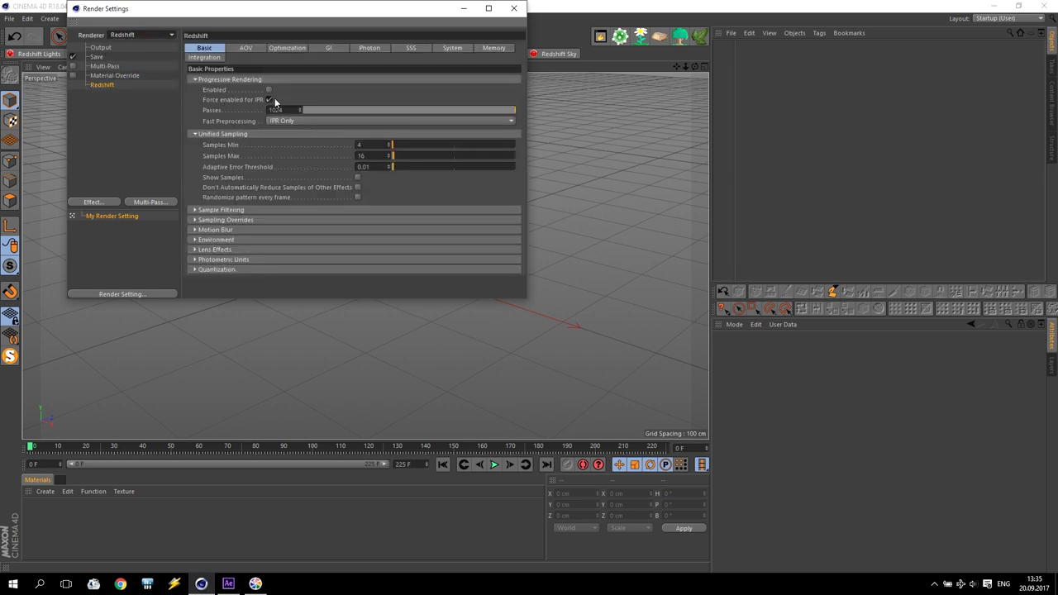
pyautogui.click(269, 99)
pyautogui.moveTo(367, 156); pyautogui.dragTo(312, 156)
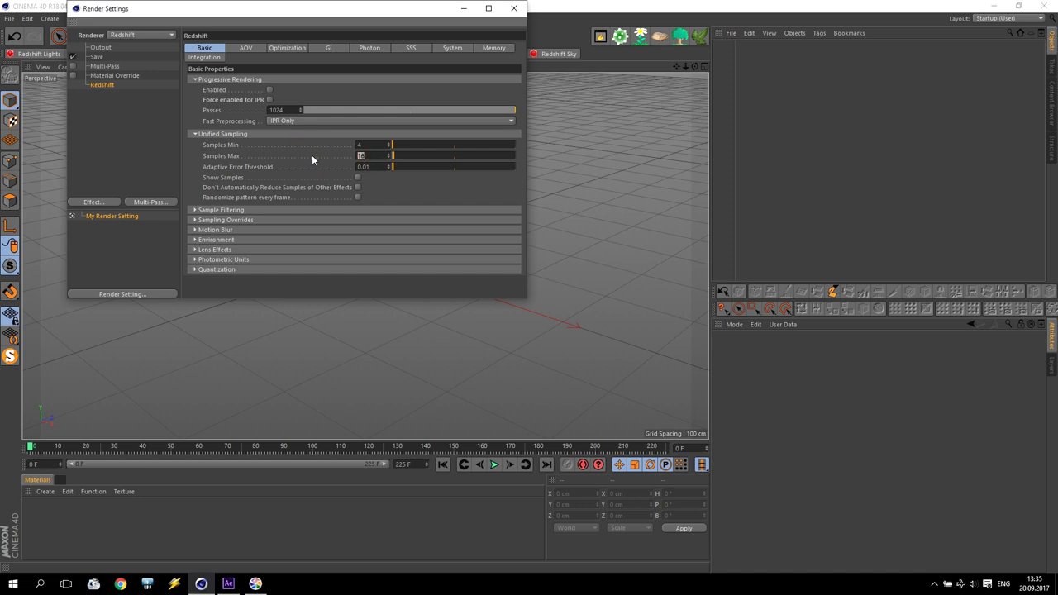
pyautogui.moveTo(380, 145); pyautogui.dragTo(321, 156)
# Set the Redshift System bucket order to Spiral and close the render settings
pyautogui.click(450, 49)
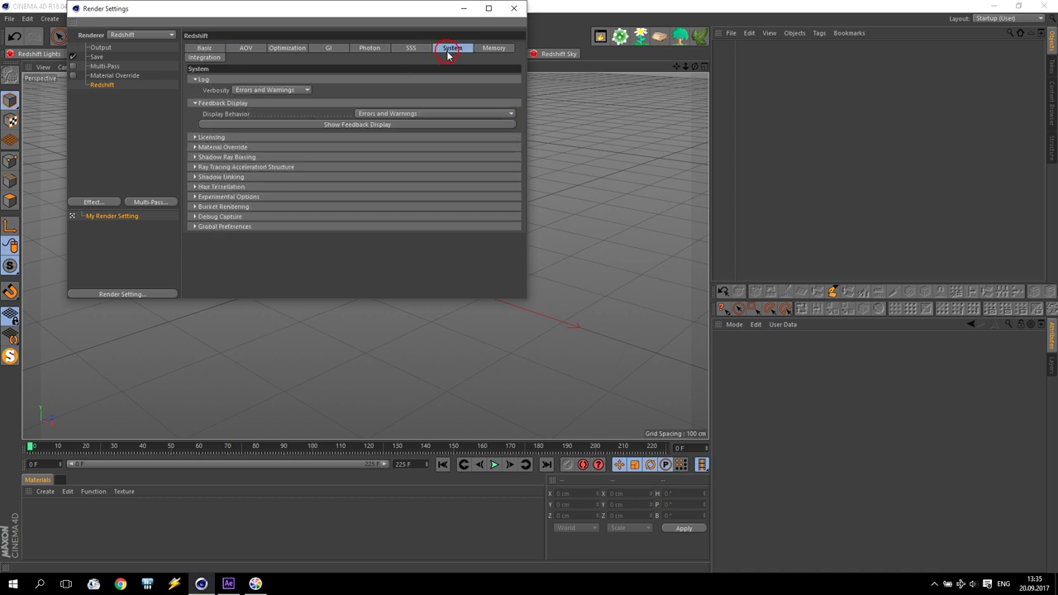
pyautogui.click(221, 205)
pyautogui.click(263, 225)
pyautogui.click(260, 245)
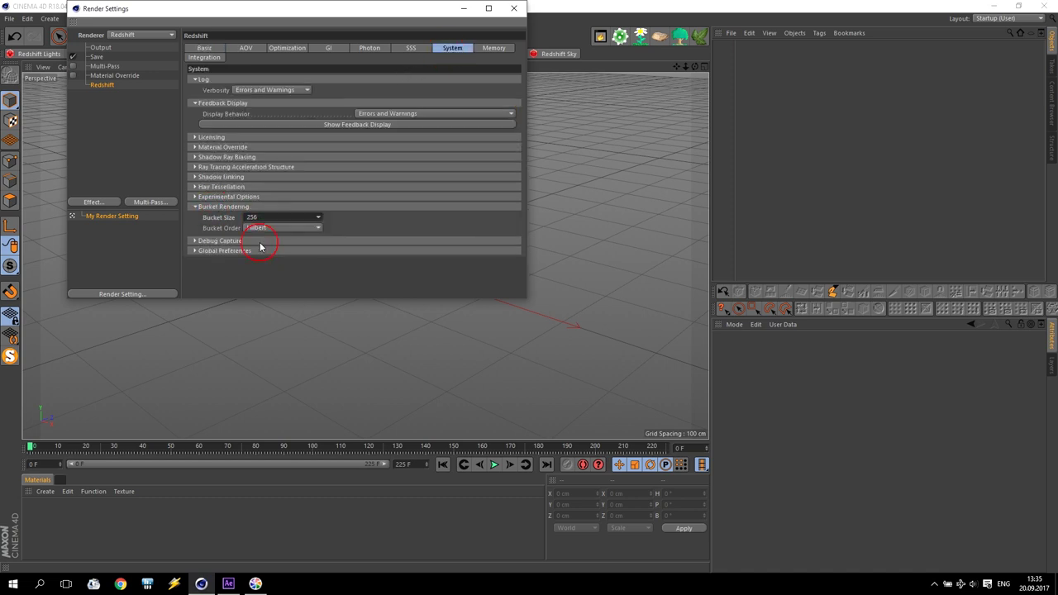
pyautogui.click(265, 230)
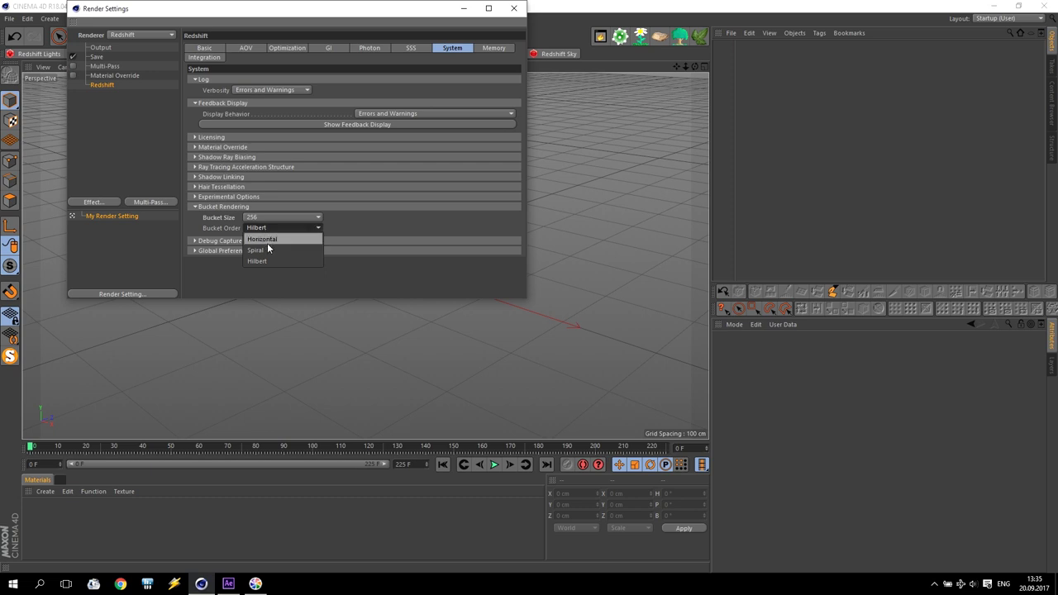
pyautogui.click(267, 251)
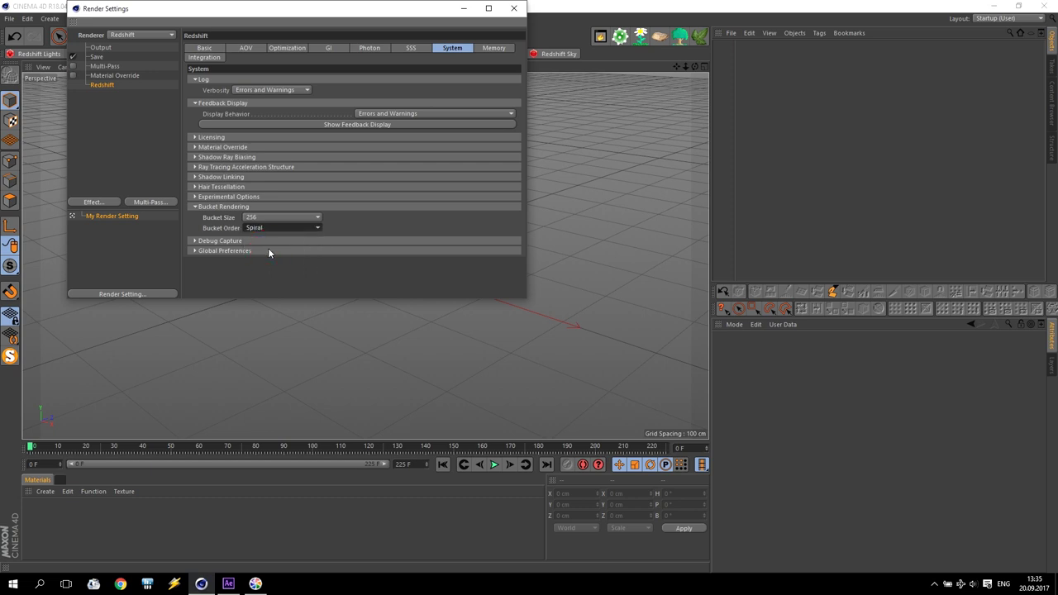
pyautogui.click(515, 9)
# Add a sphere with a 20 cm radius
pyautogui.click(313, 37)
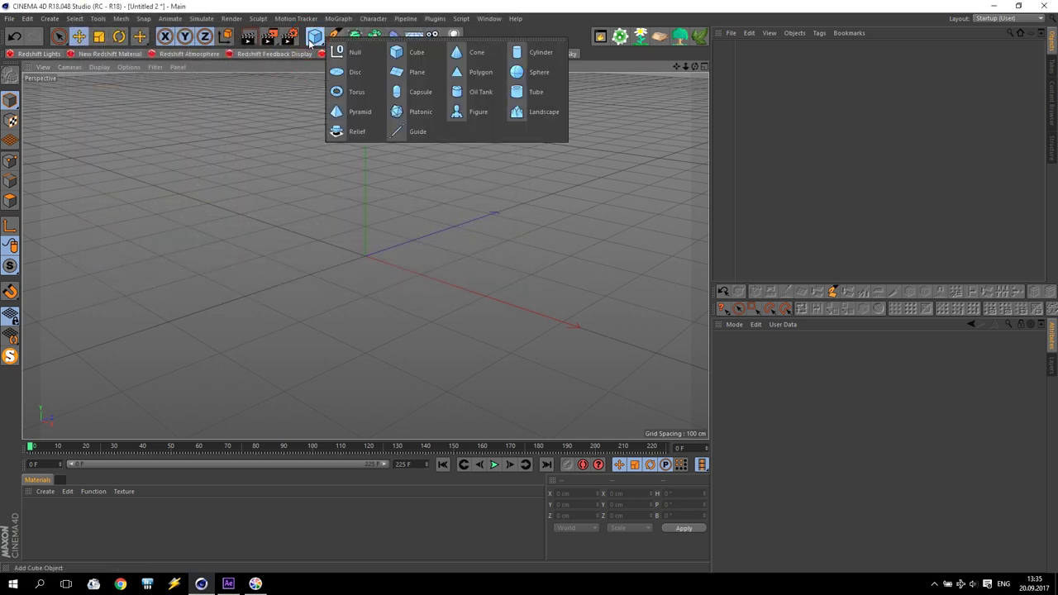
pyautogui.click(540, 74)
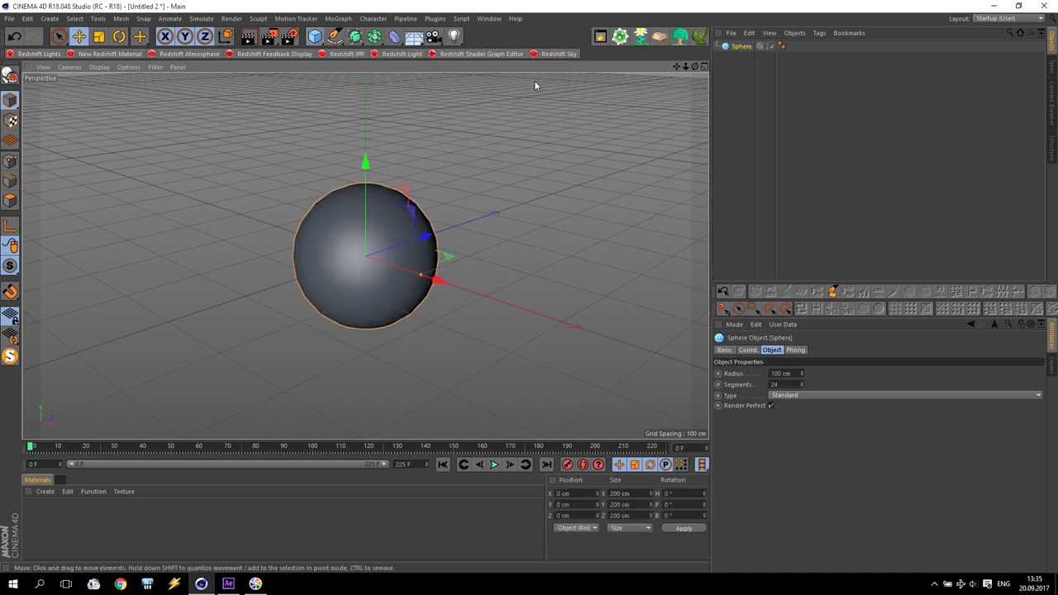
pyautogui.doubleClick(790, 374)
pyautogui.write('20')
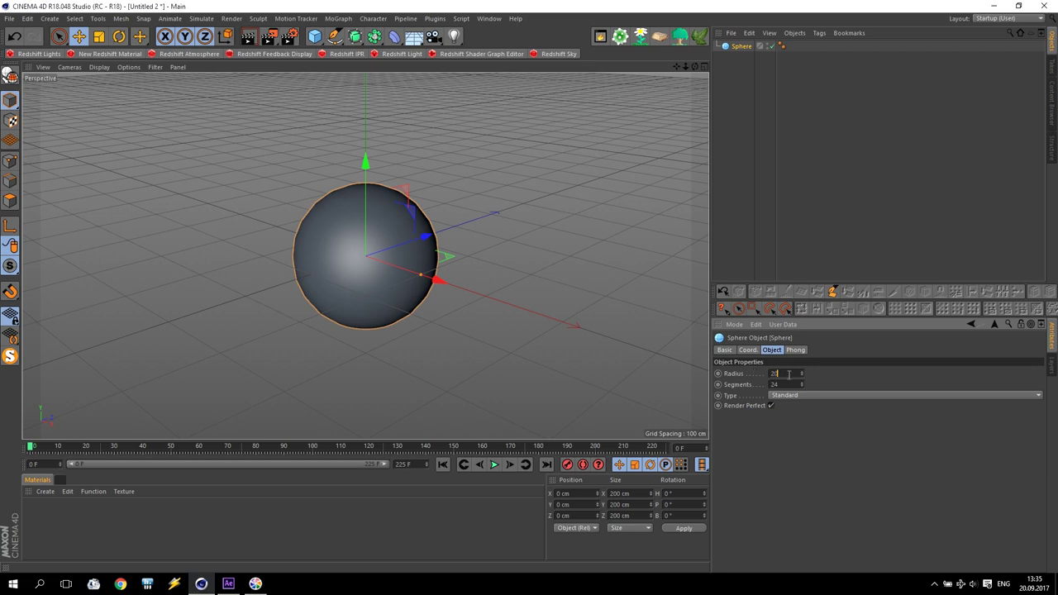
pyautogui.press('Return')
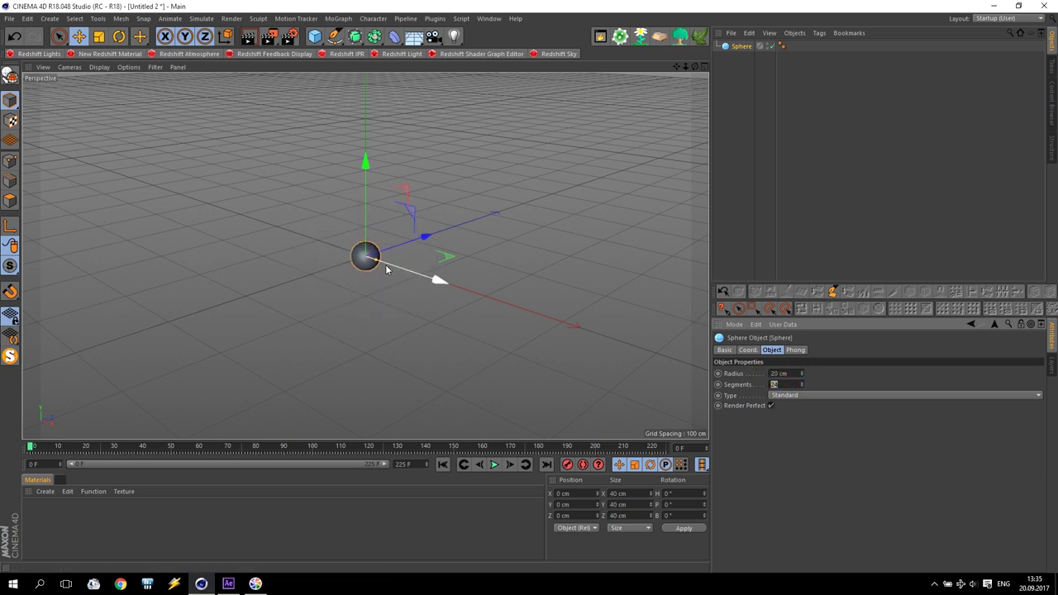
# Give the sphere 100 segments and the Icosahedron type
pyautogui.scroll(5, 368, 251)
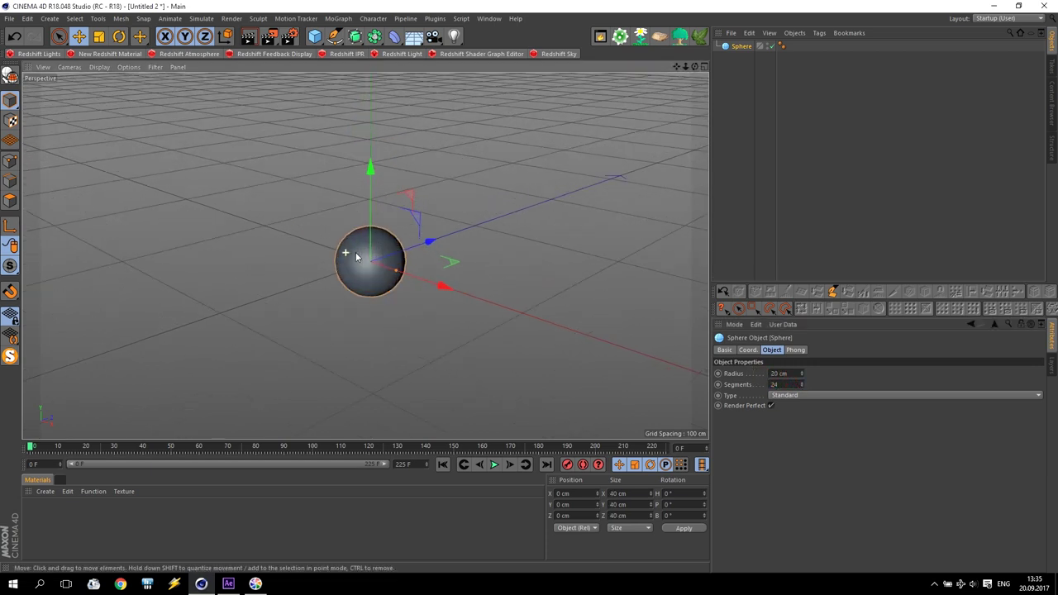
pyautogui.scroll(3, 356, 257)
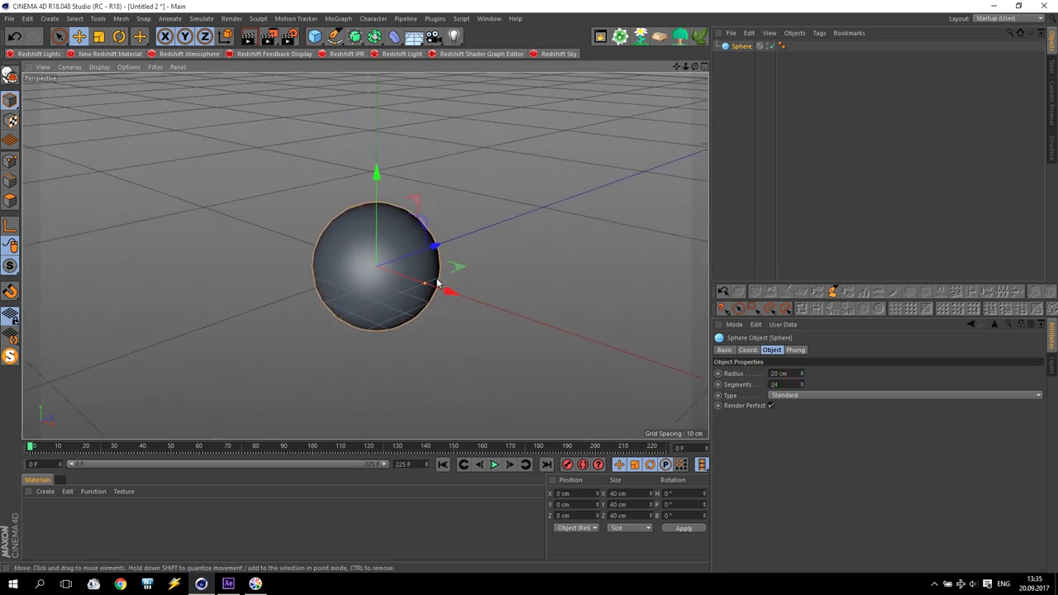
pyautogui.doubleClick(786, 385)
pyautogui.write('100')
pyautogui.press('Return')
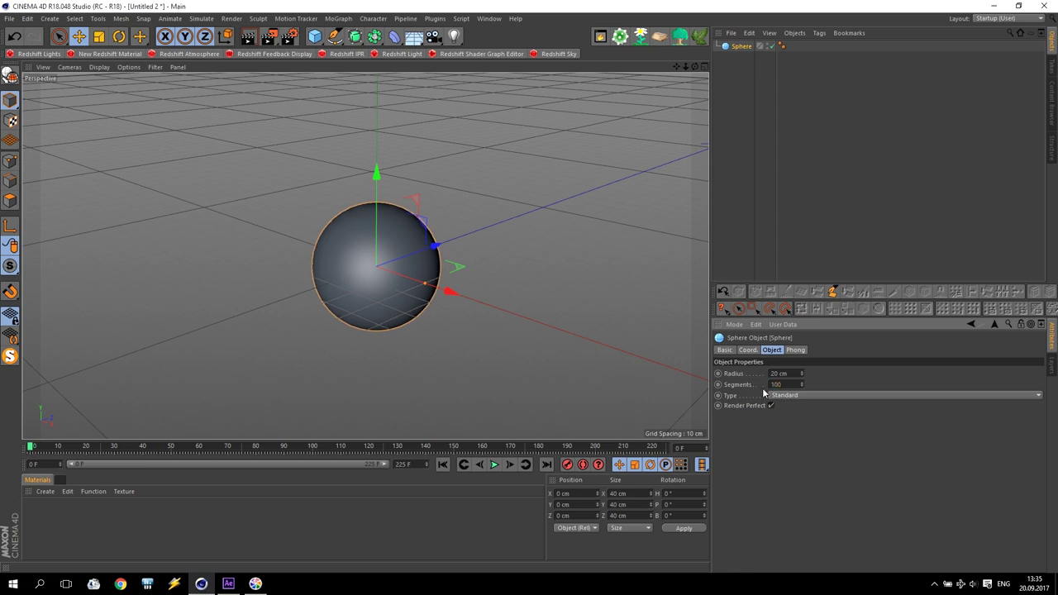
pyautogui.click(786, 397)
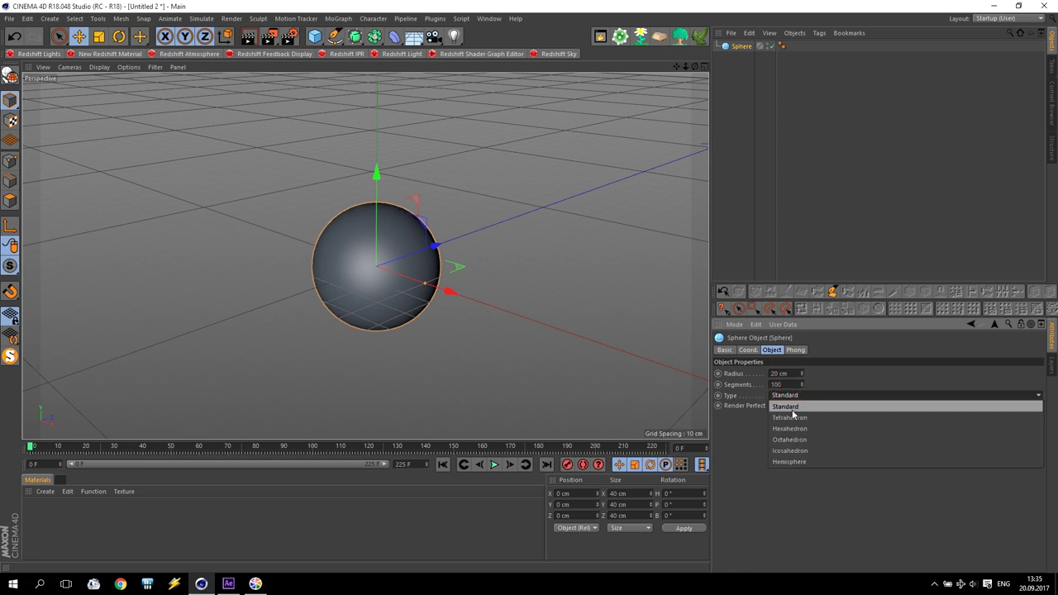
pyautogui.click(817, 458)
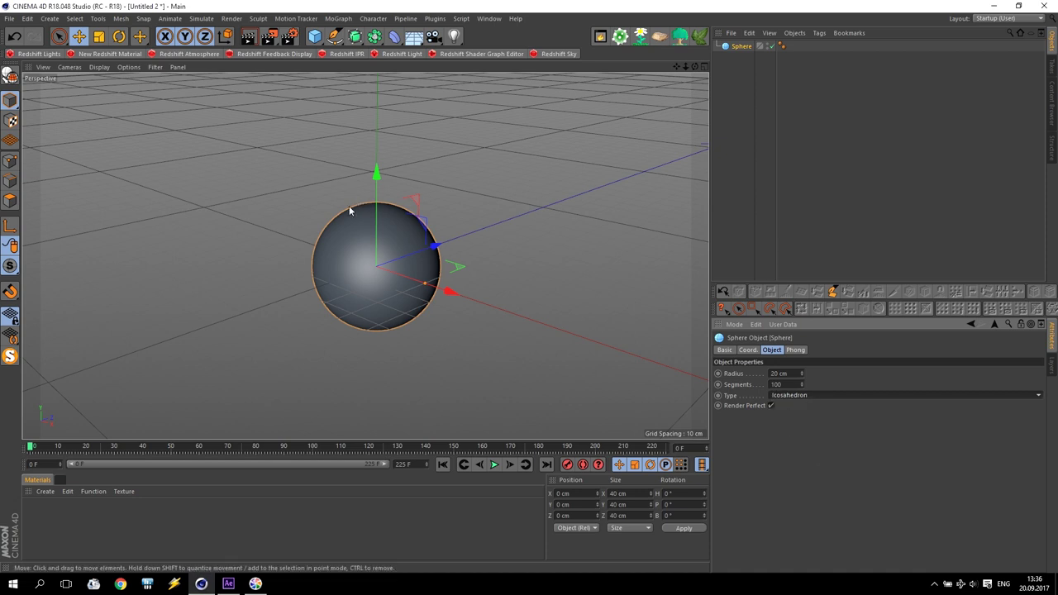
# Raise the sphere above the grid, create a new Redshift material, then switch to After Effects
pyautogui.scroll(5, 434, 312)
pyautogui.moveTo(325, 236); pyautogui.dragTo(367, 253)
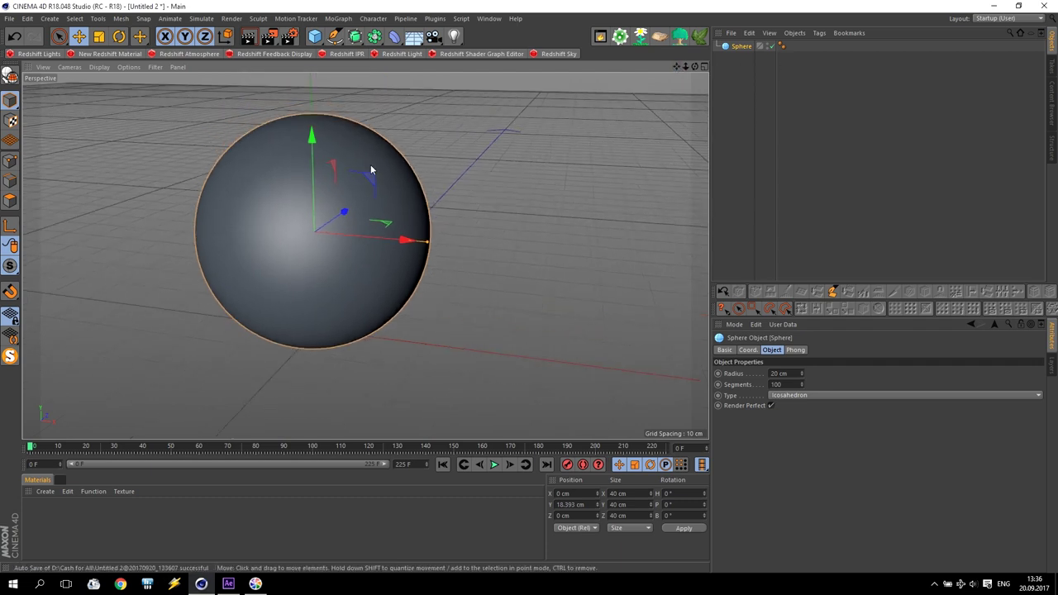
pyautogui.click(97, 56)
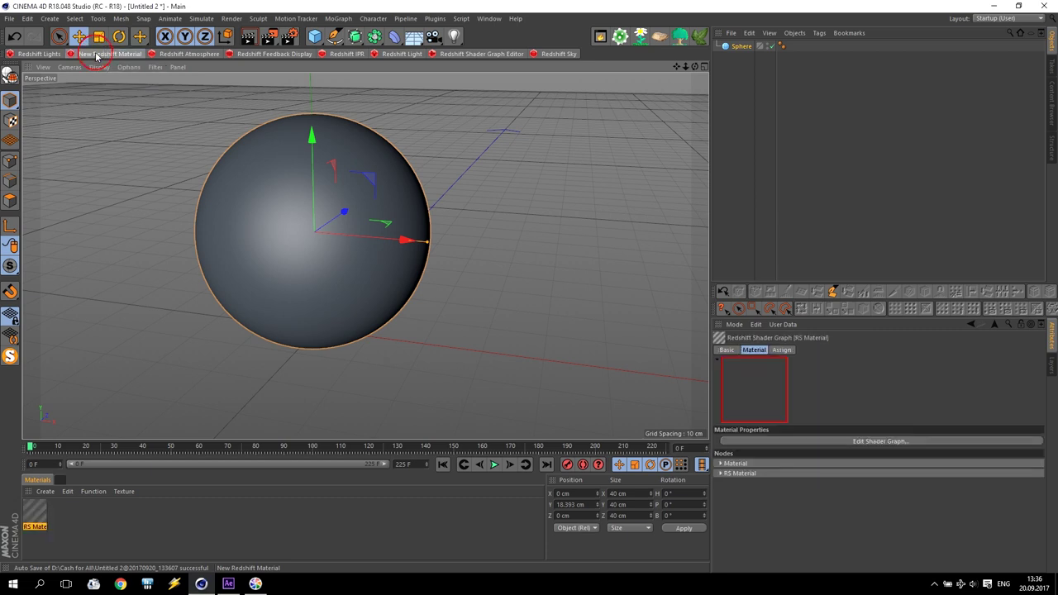
pyautogui.click(228, 585)
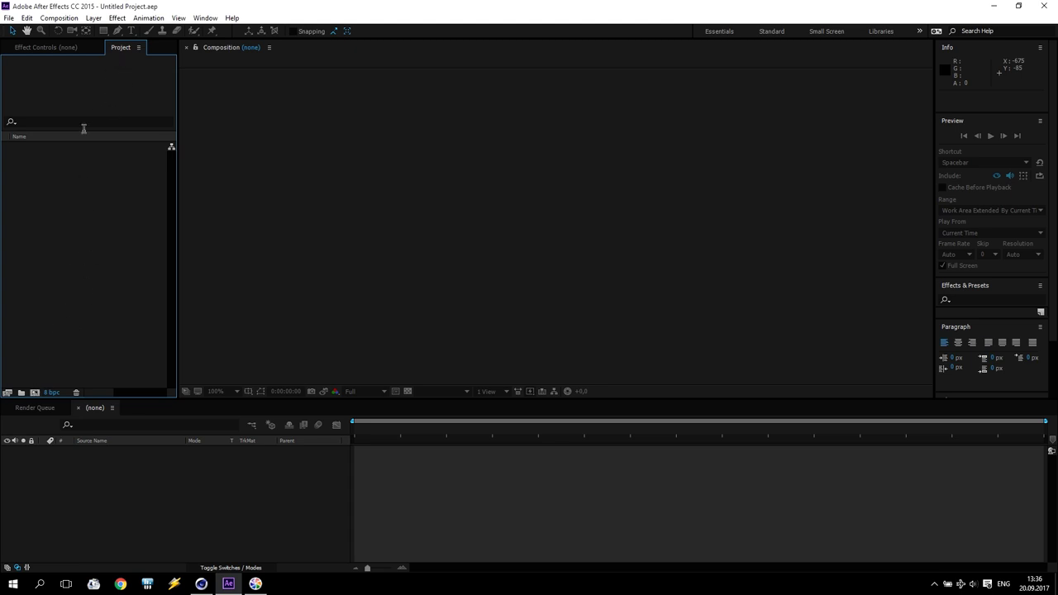
# Create Comp 1 at 2000×2000, 25 fps and trim it to a one-frame work area
pyautogui.click(34, 393)
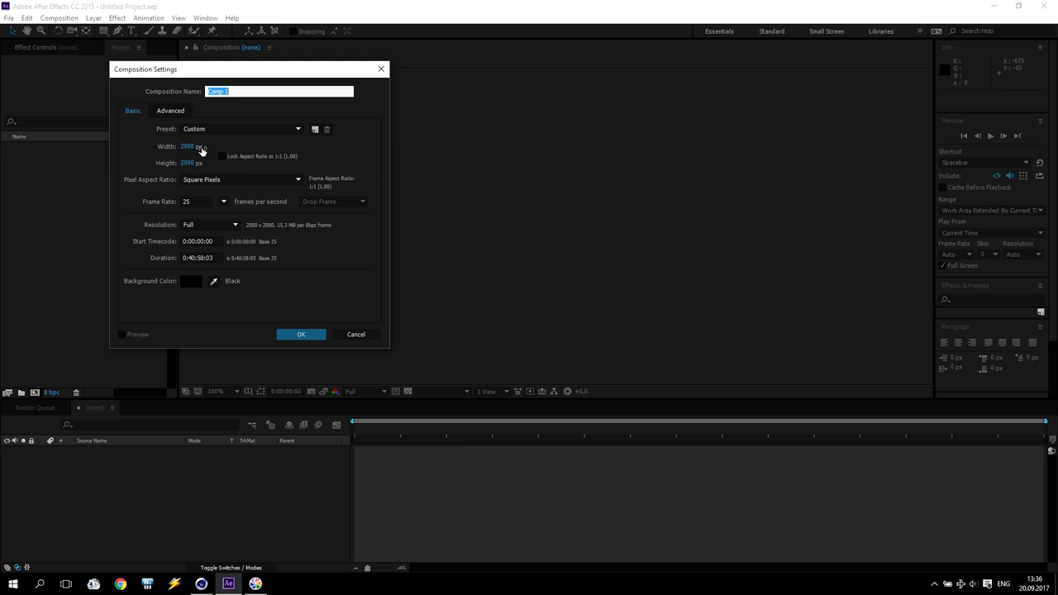
pyautogui.click(284, 337)
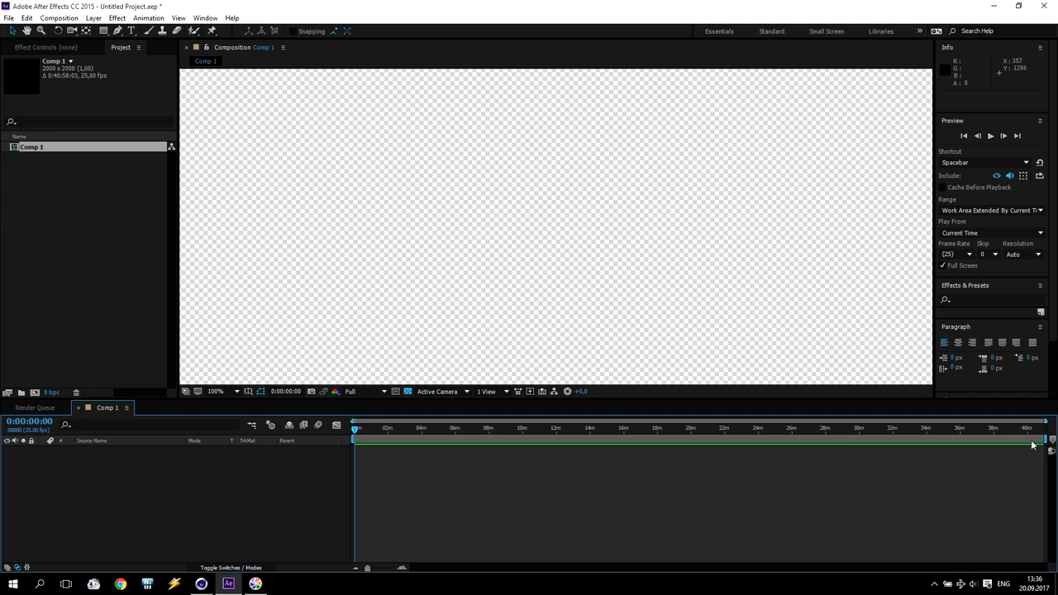
pyautogui.moveTo(1043, 440); pyautogui.dragTo(356, 439)
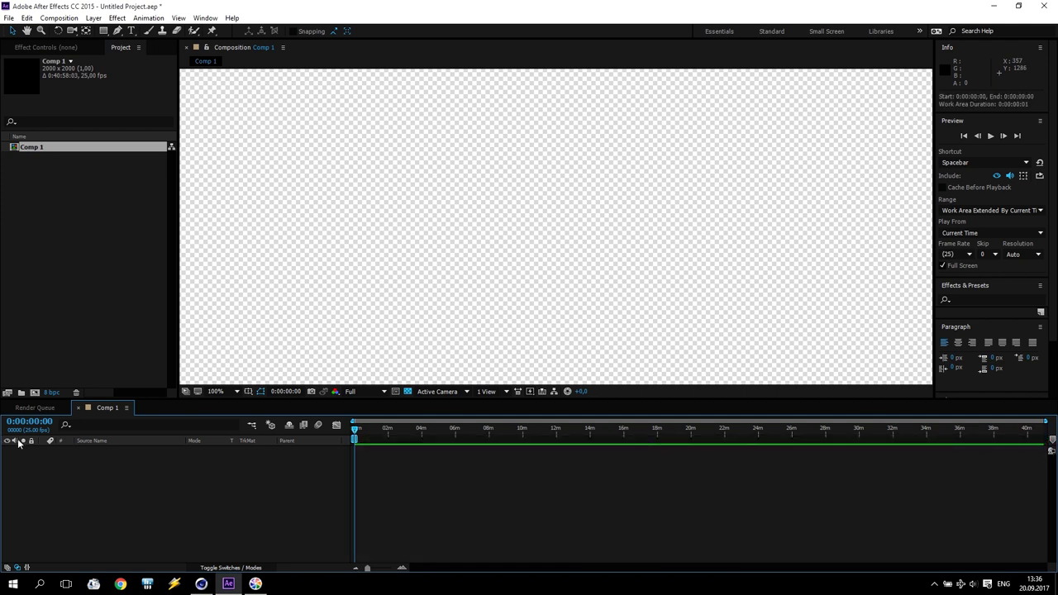
pyautogui.moveTo(1045, 420); pyautogui.dragTo(239, 442)
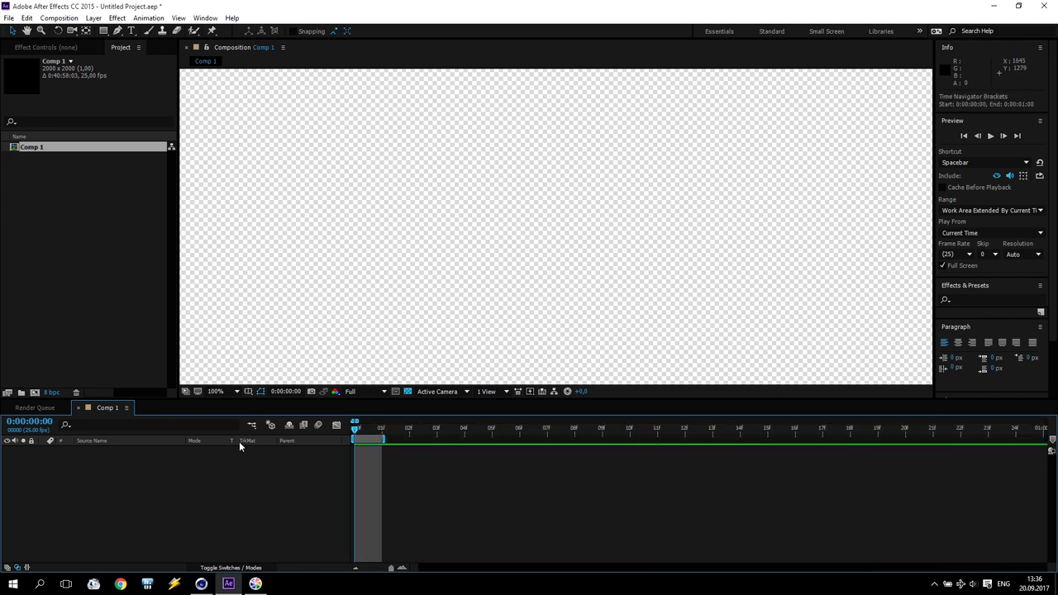
pyautogui.rightClick(360, 436)
pyautogui.click(389, 466)
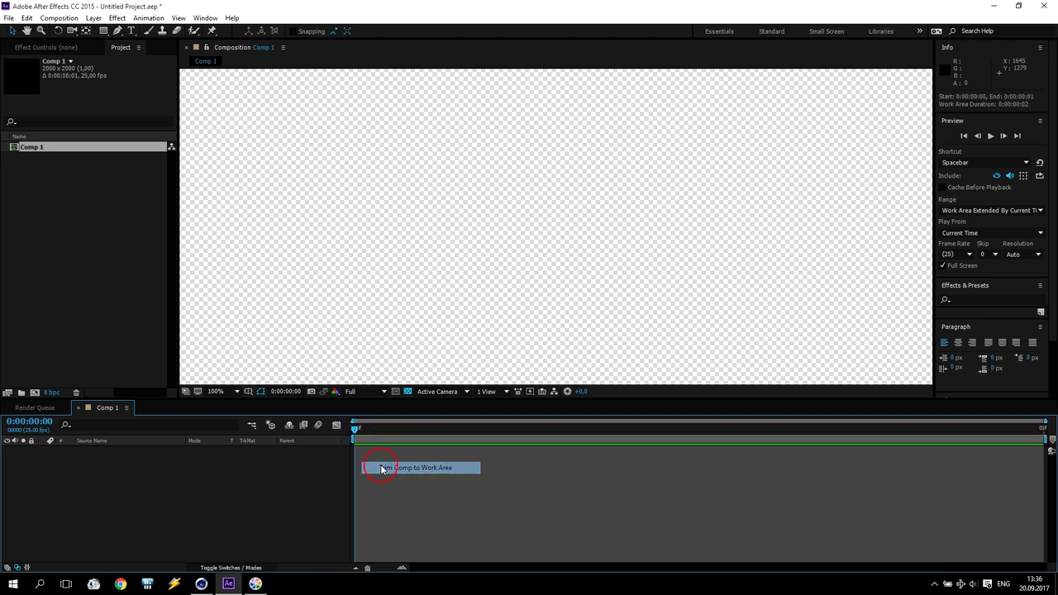
pyautogui.press(',')
pyautogui.press(',')
pyautogui.press(',')
pyautogui.press(',')
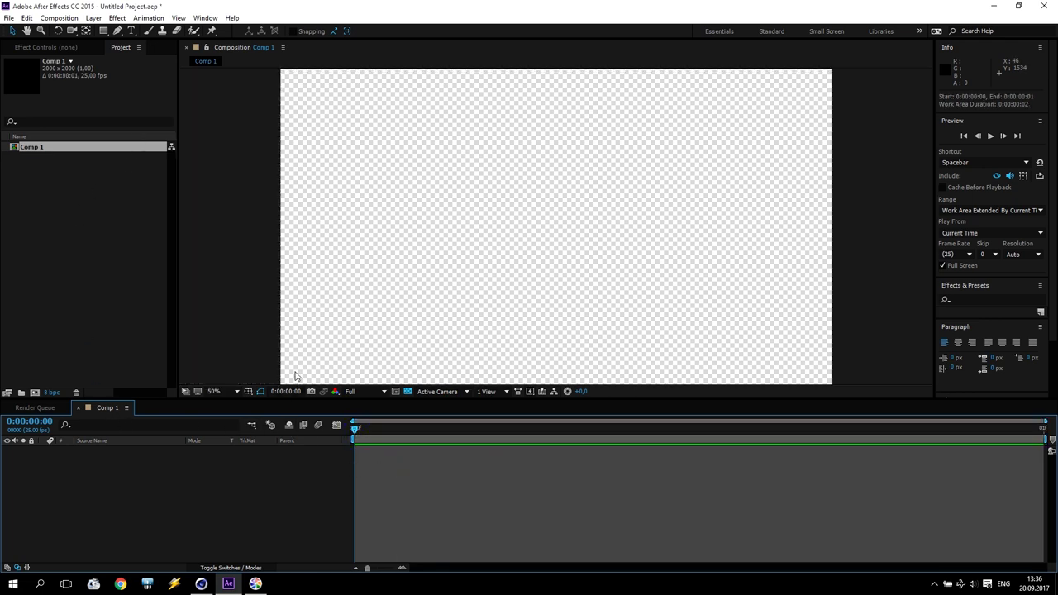
# Add a full-frame white solid layer
pyautogui.click(94, 18)
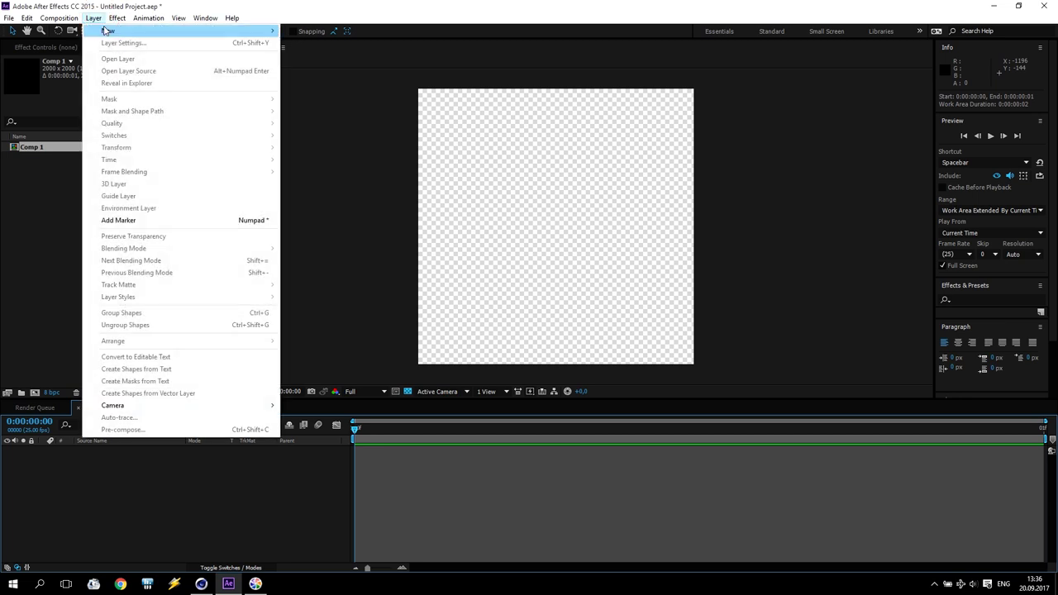
pyautogui.moveTo(248, 31)
pyautogui.click(328, 45)
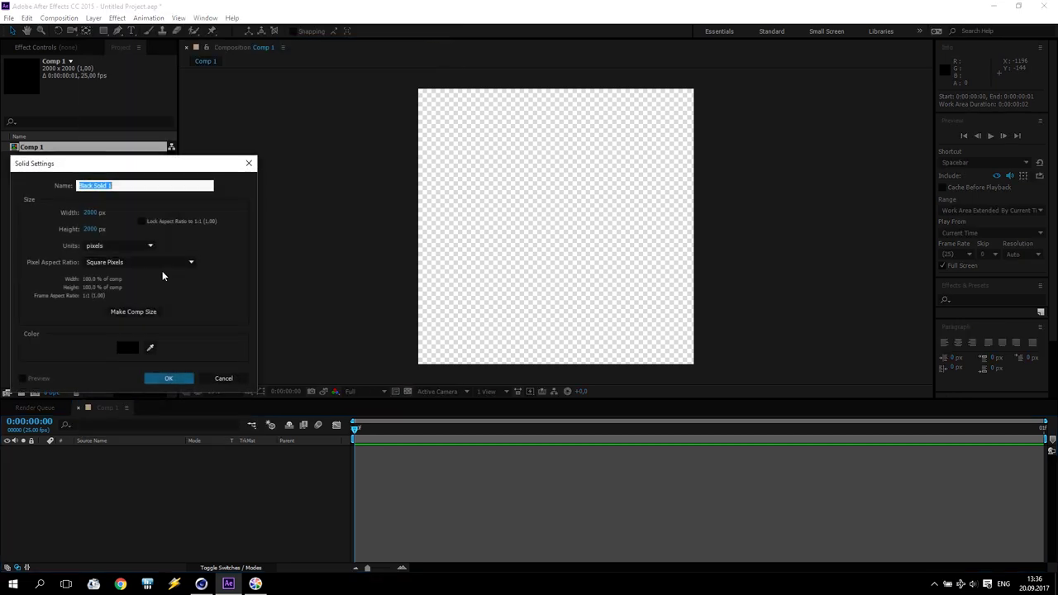
pyautogui.click(130, 345)
pyautogui.click(126, 206)
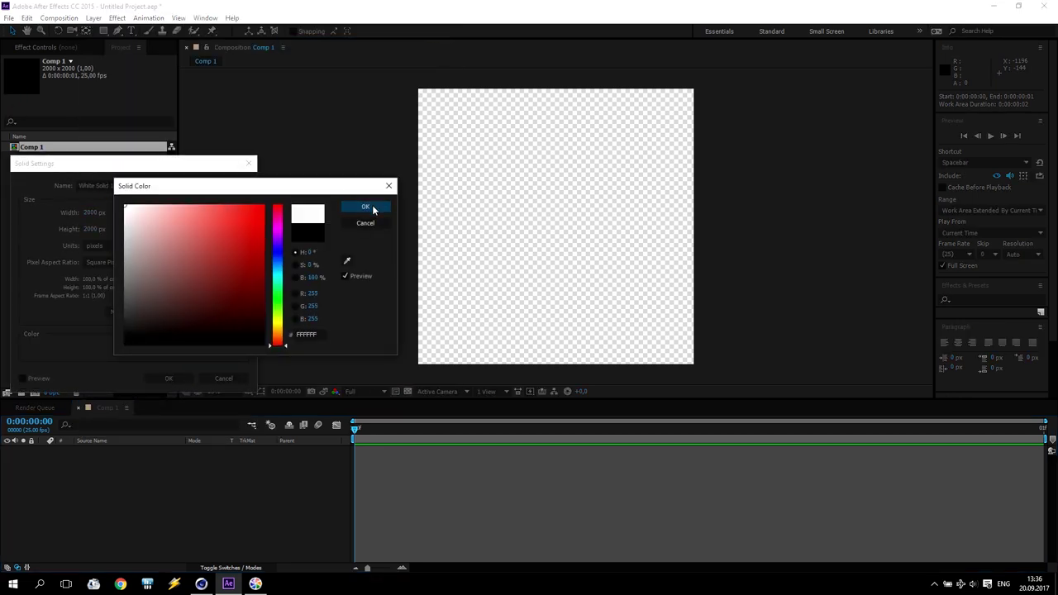
pyautogui.click(371, 208)
pyautogui.click(170, 379)
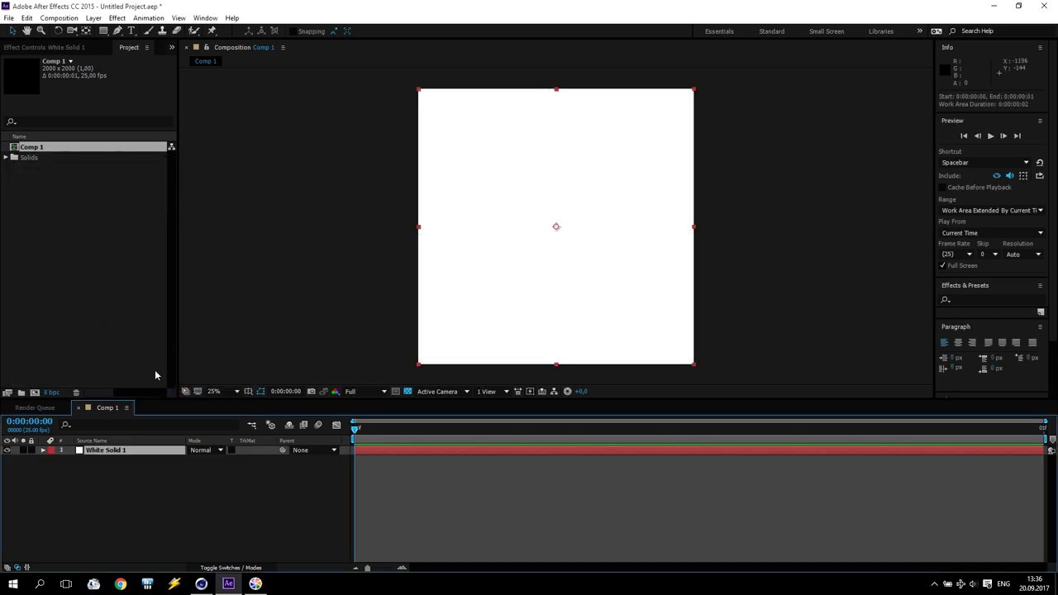
# Add a black (000000) full-frame solid on top and show the Title/Action Safe guides
pyautogui.click(94, 18)
pyautogui.moveTo(204, 31)
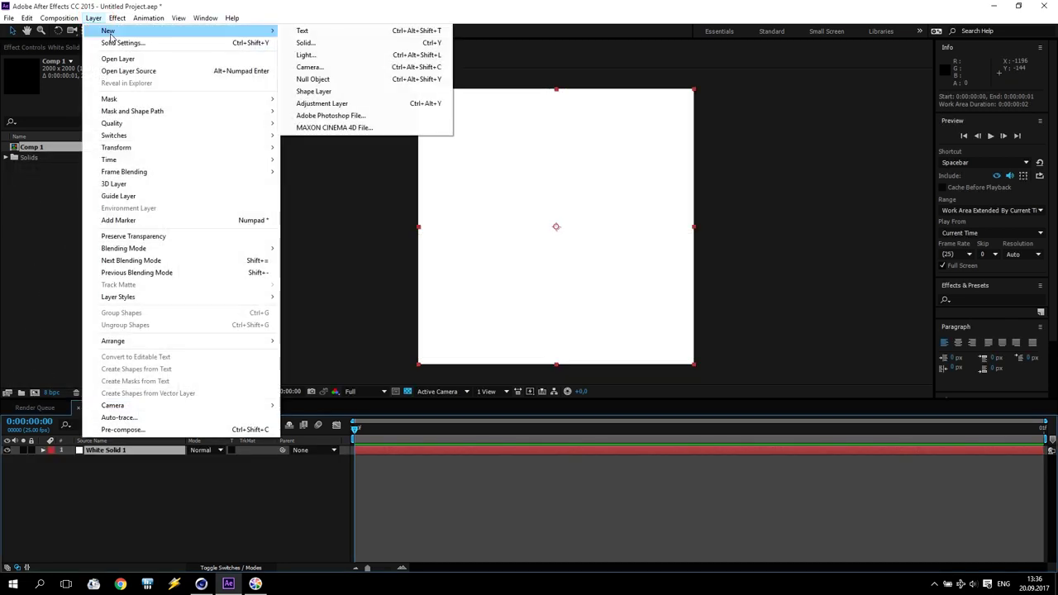
pyautogui.click(319, 43)
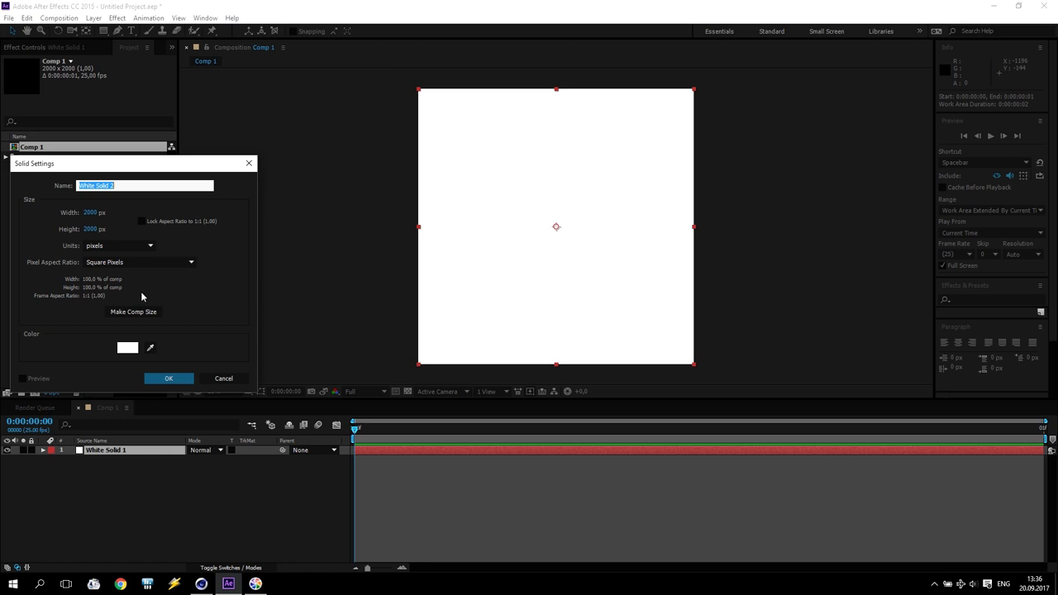
pyautogui.click(127, 348)
pyautogui.write('000000')
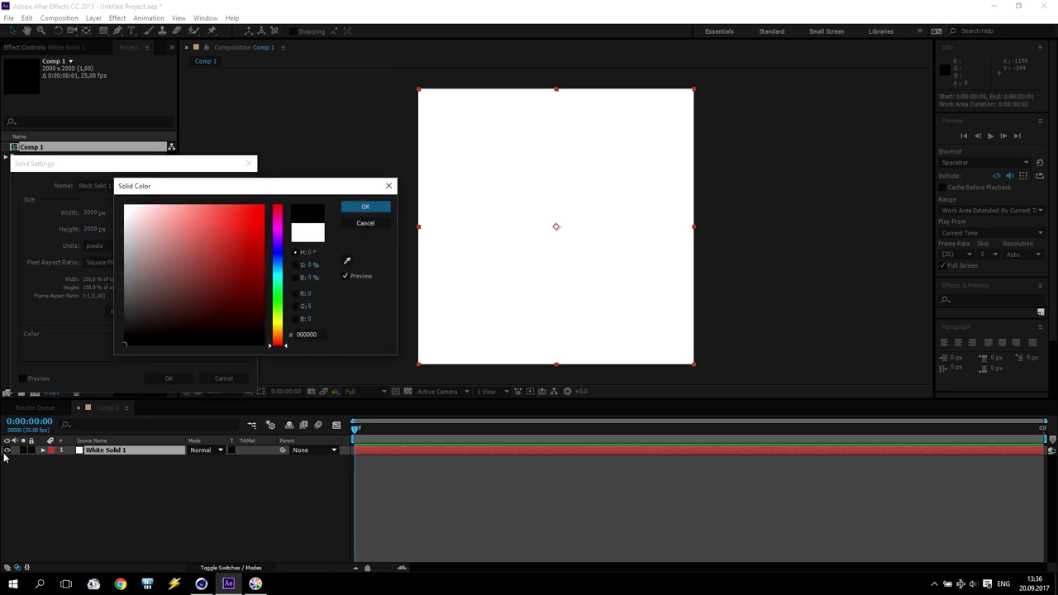
pyautogui.click(361, 208)
pyautogui.click(168, 378)
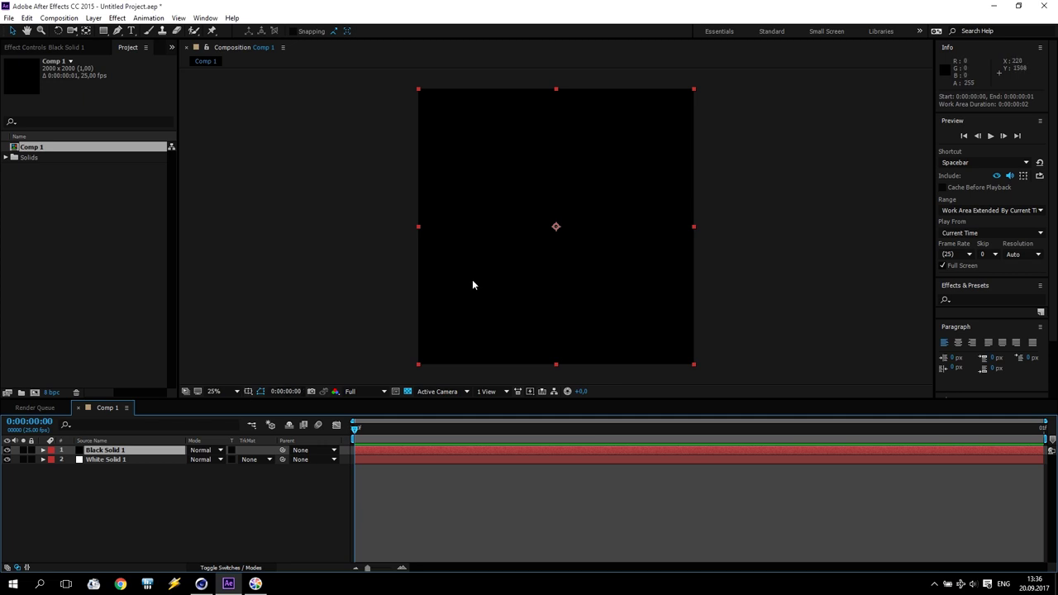
pyautogui.click(261, 391)
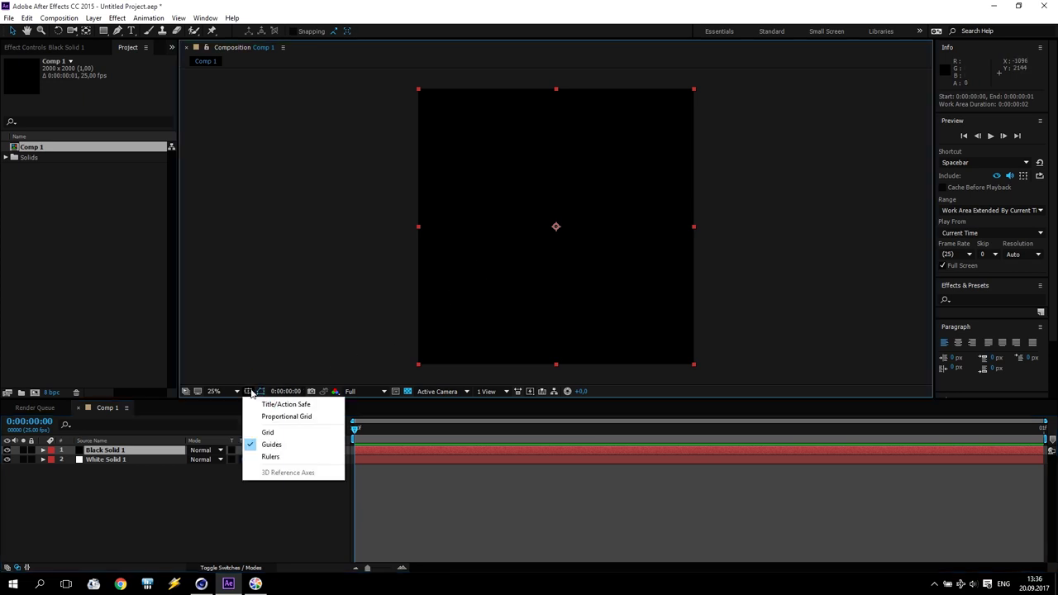
pyautogui.click(305, 404)
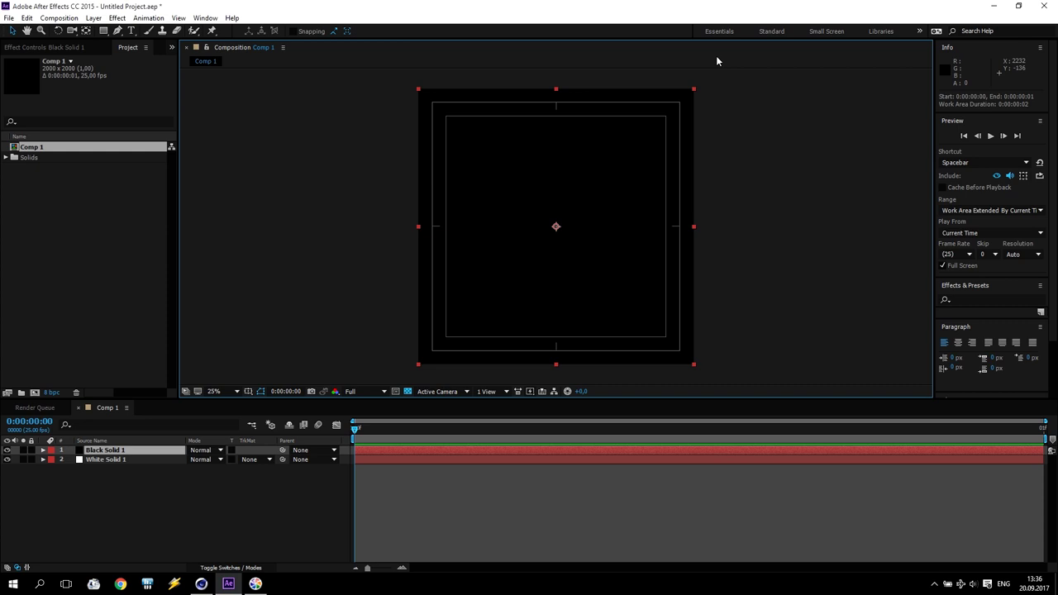
# Mask Black Solid 1 with a tall thin vertical rectangle and a wide horizontal rectangle through the centre
pyautogui.click(103, 31)
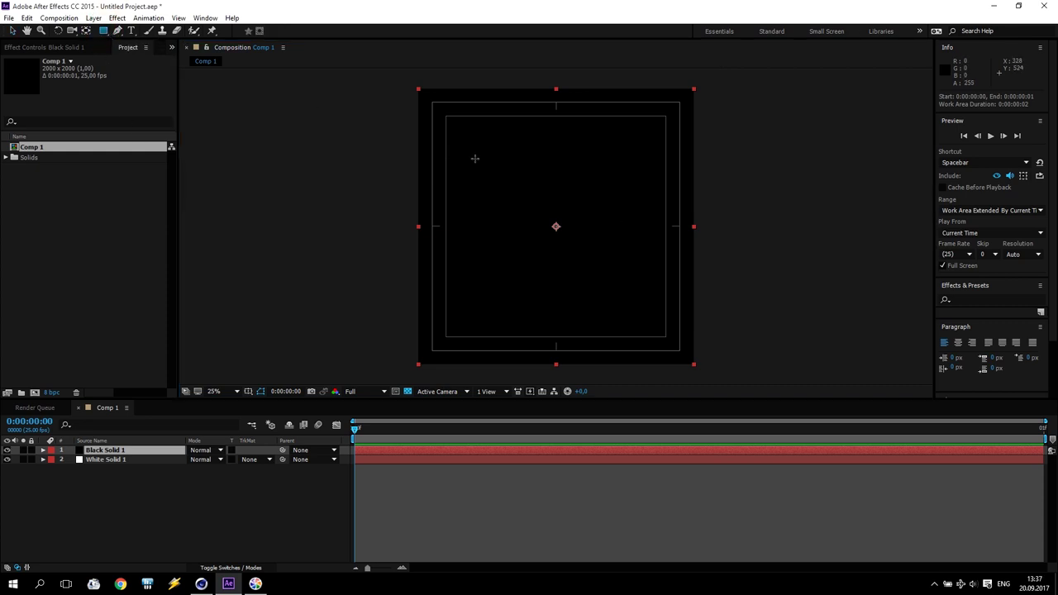
pyautogui.moveTo(553, 83); pyautogui.dragTo(560, 377)
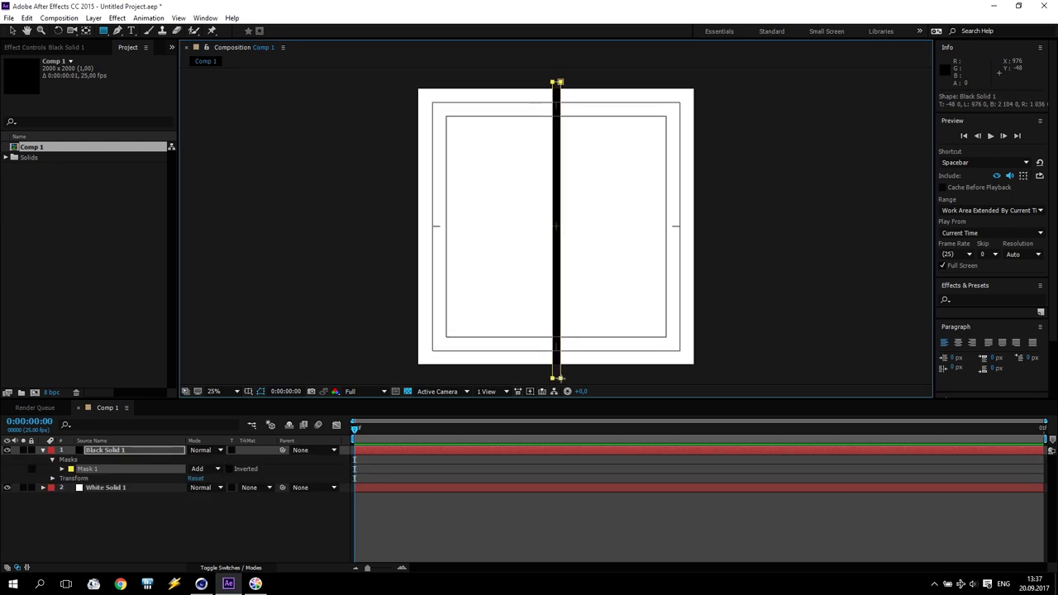
pyautogui.moveTo(411, 226); pyautogui.dragTo(713, 228)
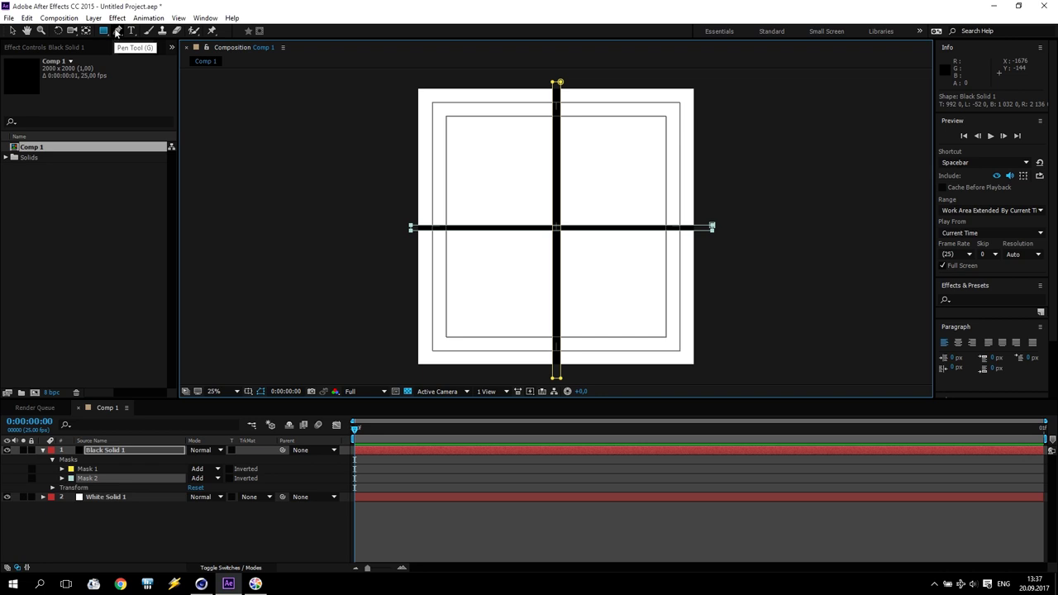
# Draw a closed, curved Pen mask arcing inward from the top-left to the bottom-left corner
pyautogui.click(117, 31)
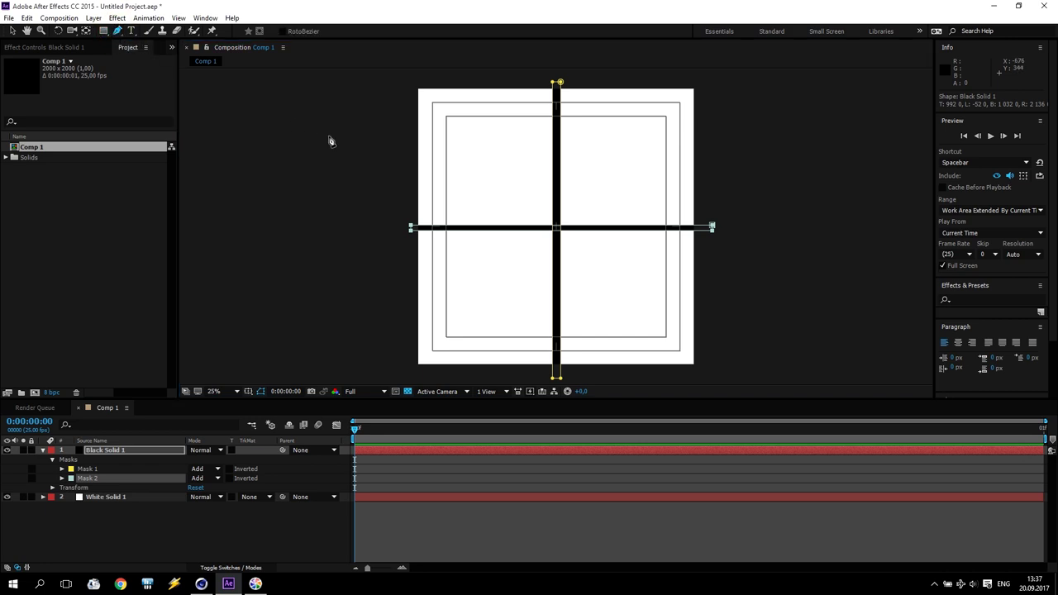
pyautogui.click(414, 82)
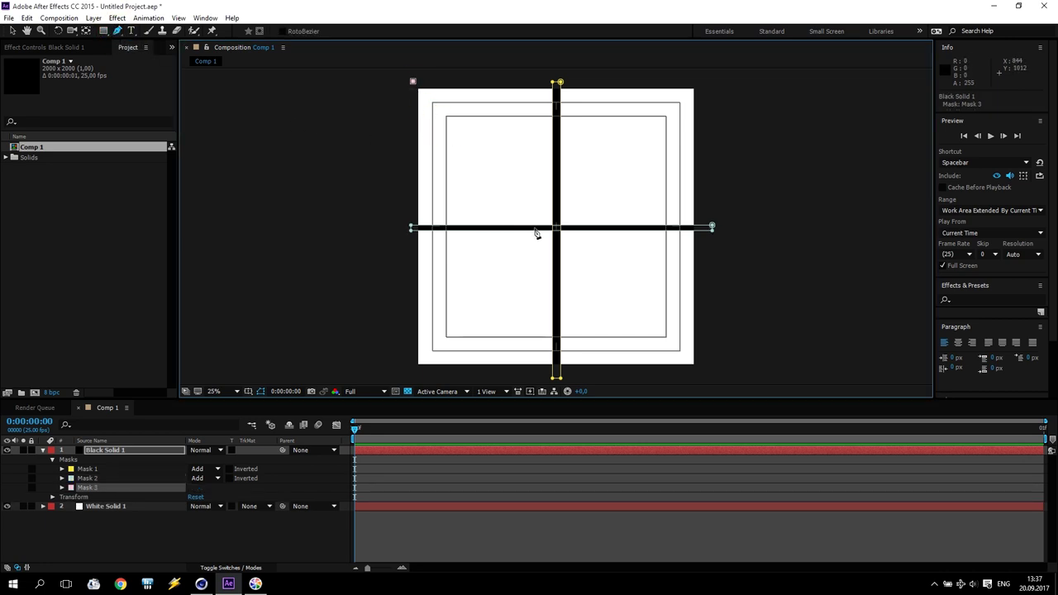
pyautogui.moveTo(534, 228); pyautogui.dragTo(536, 340)
pyautogui.click(410, 370)
pyautogui.moveTo(529, 234); pyautogui.dragTo(521, 295)
pyautogui.moveTo(529, 146)
pyautogui.mouseDown()
pyautogui.moveTo(525, 118)
pyautogui.moveTo(526, 129)
pyautogui.mouseUp()
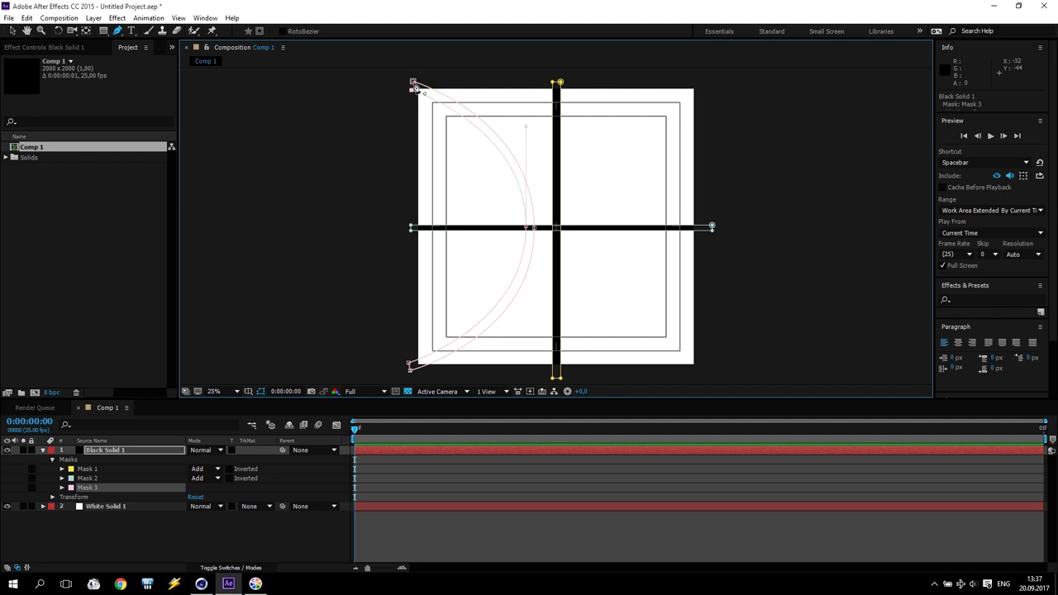
pyautogui.click(412, 83)
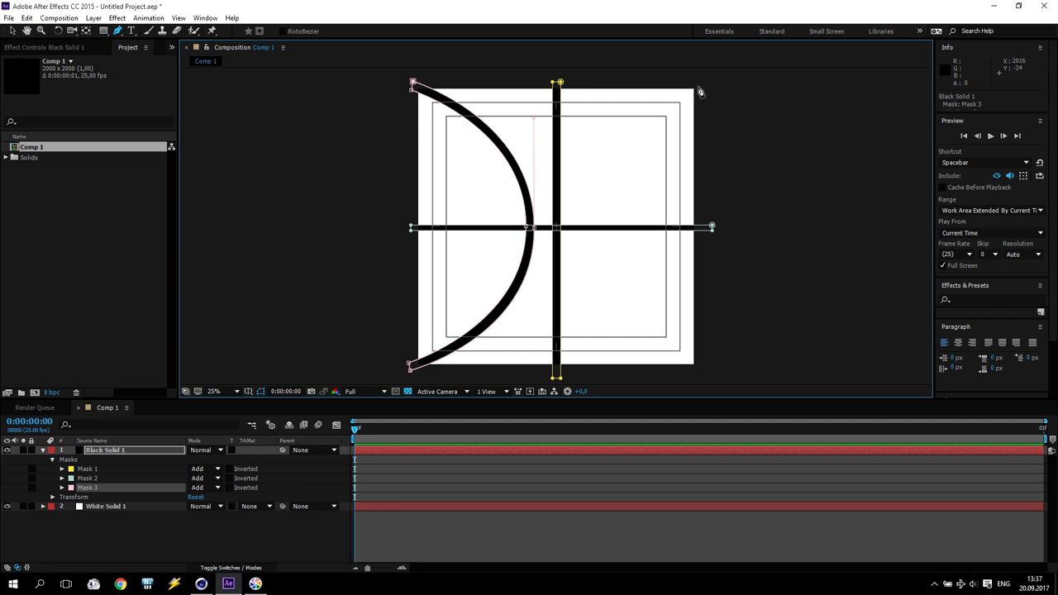
# Draw the mirrored right arc mask from top-right to bottom-right, undoing an accidental bar edit
pyautogui.click(700, 84)
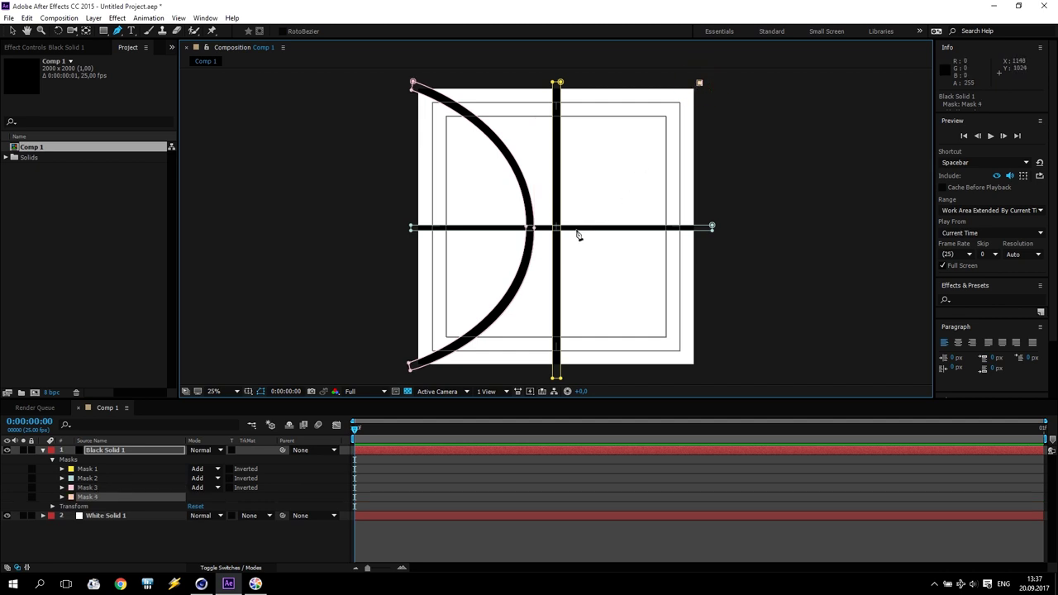
pyautogui.moveTo(580, 228); pyautogui.dragTo(580, 335)
pyautogui.click(701, 368)
pyautogui.moveTo(591, 232); pyautogui.dragTo(598, 256)
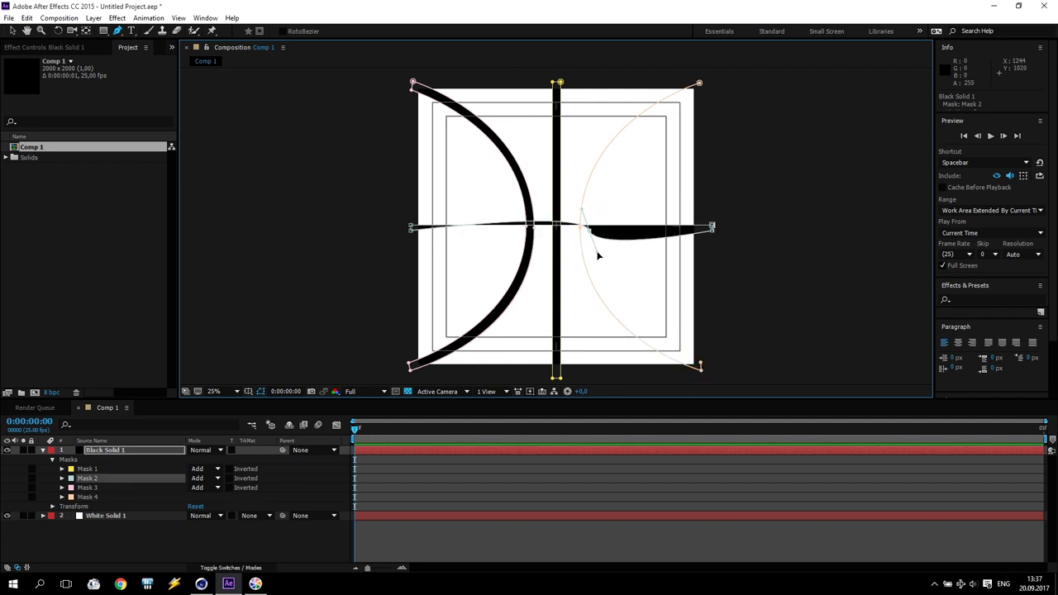
pyautogui.click(26, 17)
pyautogui.click(41, 26)
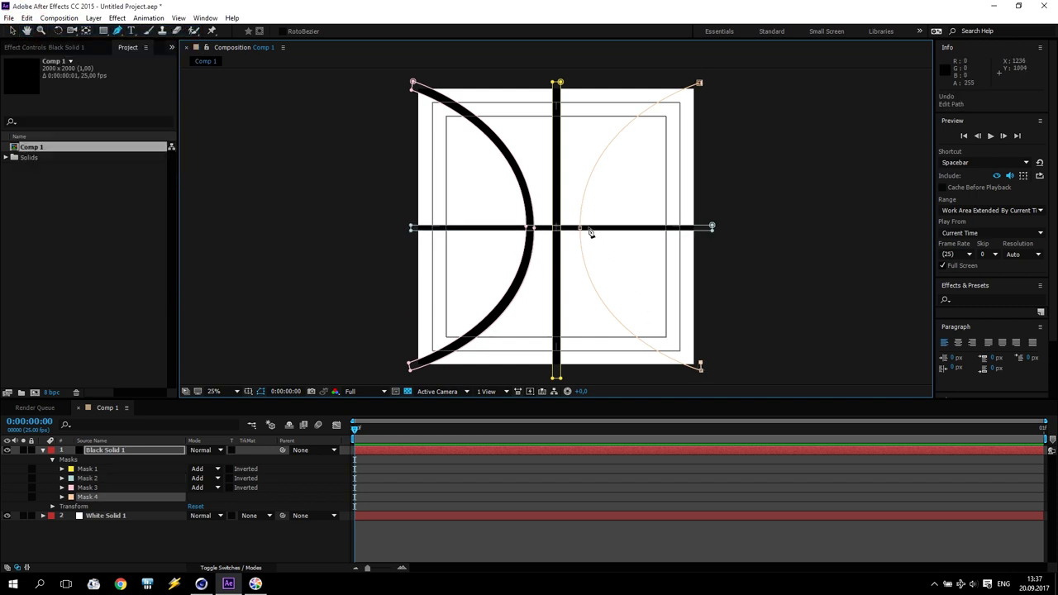
pyautogui.moveTo(592, 228); pyautogui.dragTo(593, 130)
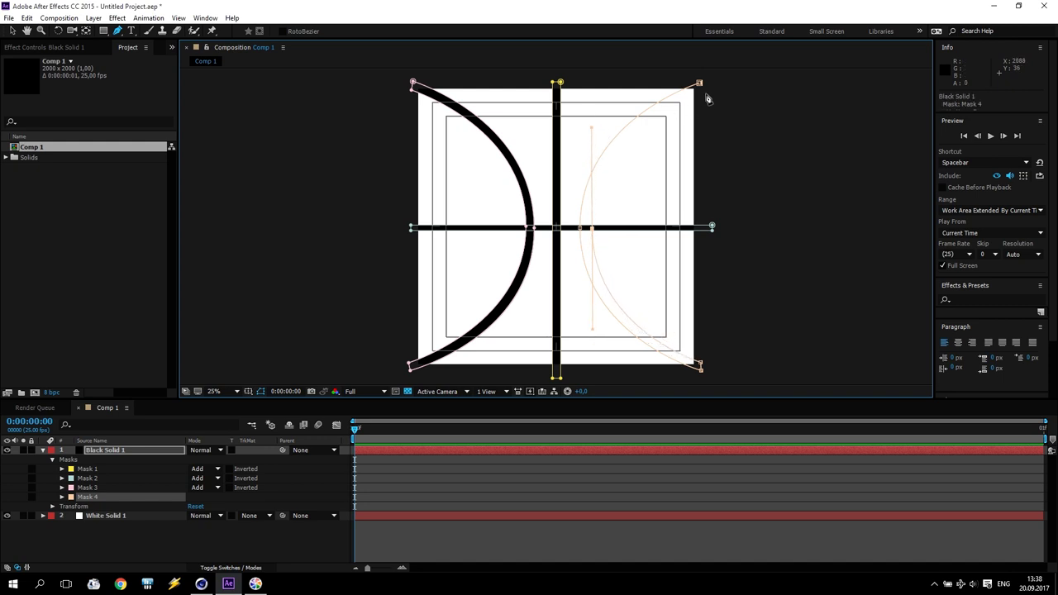
pyautogui.click(701, 85)
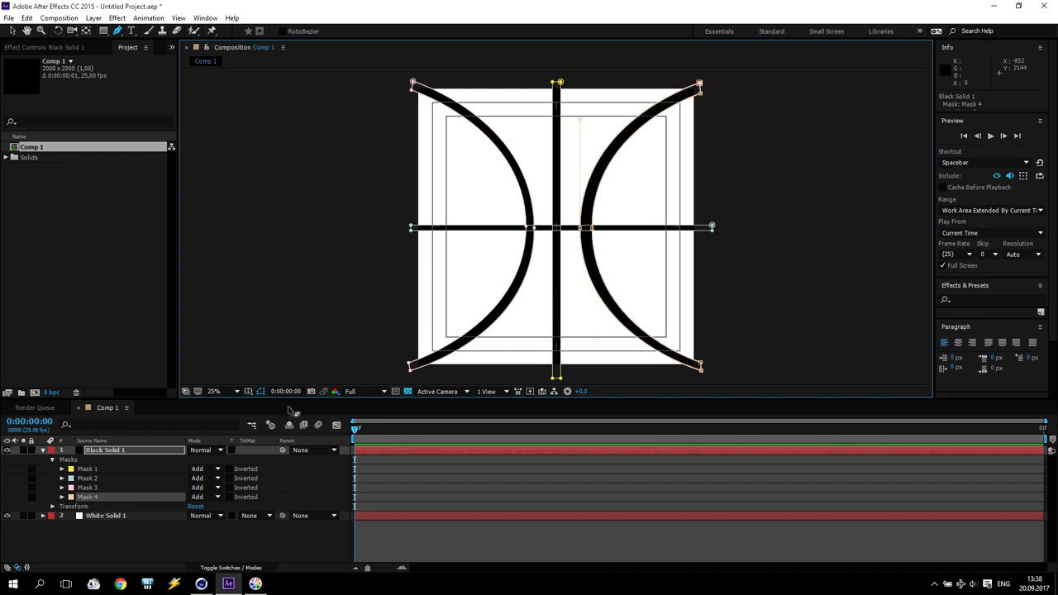
pyautogui.click(86, 472)
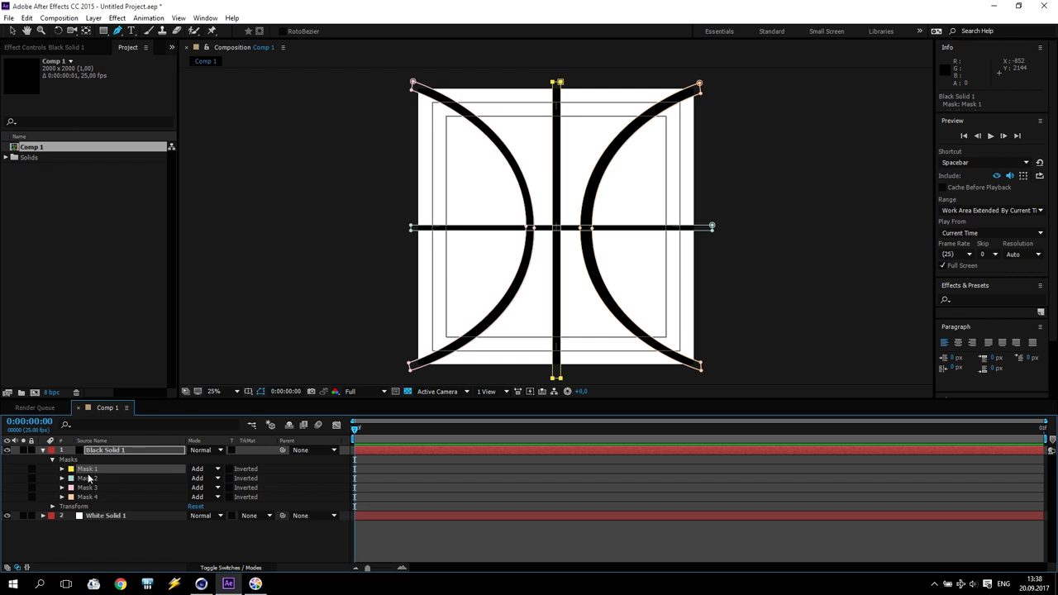
# Select the vertical bar mask and align its position and left edge
pyautogui.click(12, 31)
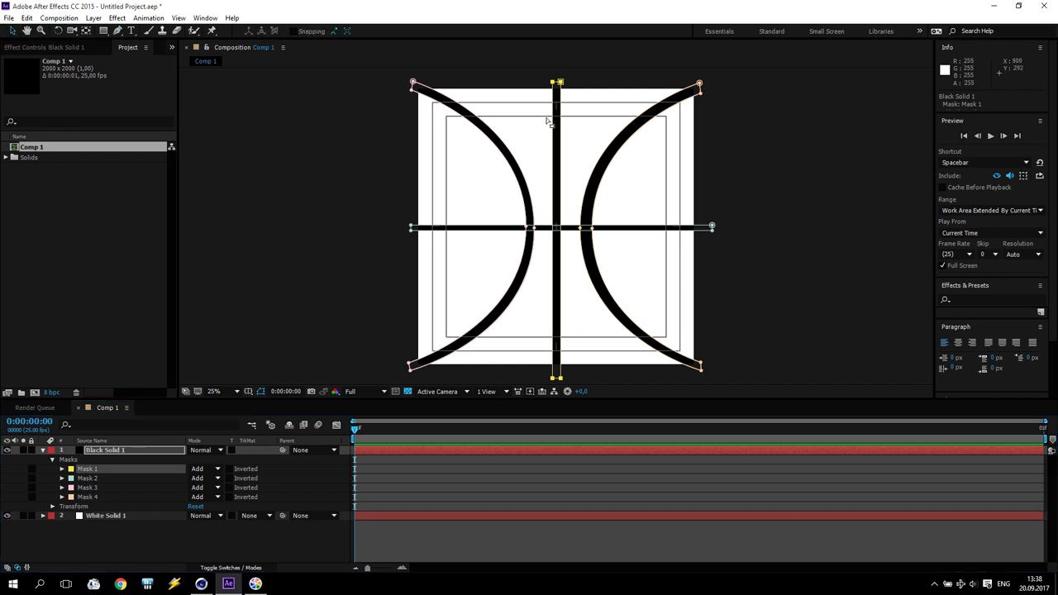
pyautogui.click(534, 76)
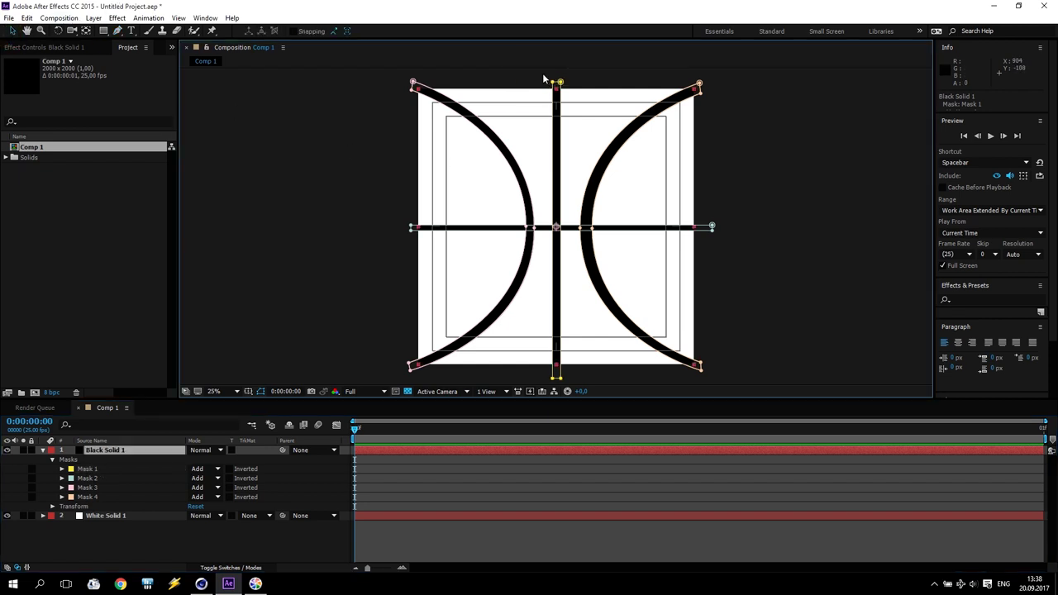
pyautogui.click(562, 98)
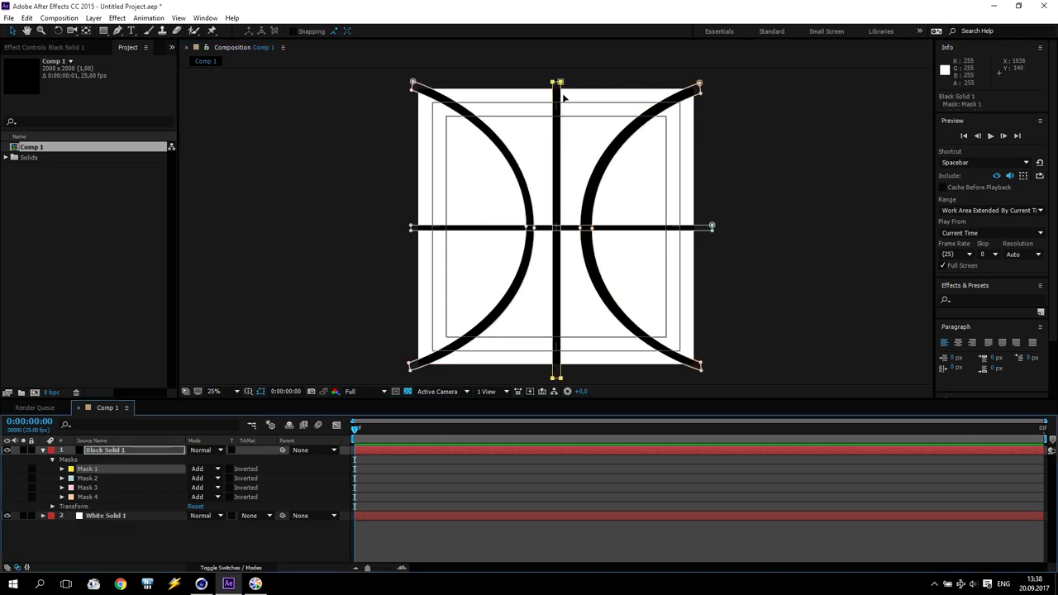
pyautogui.moveTo(551, 237); pyautogui.dragTo(558, 393)
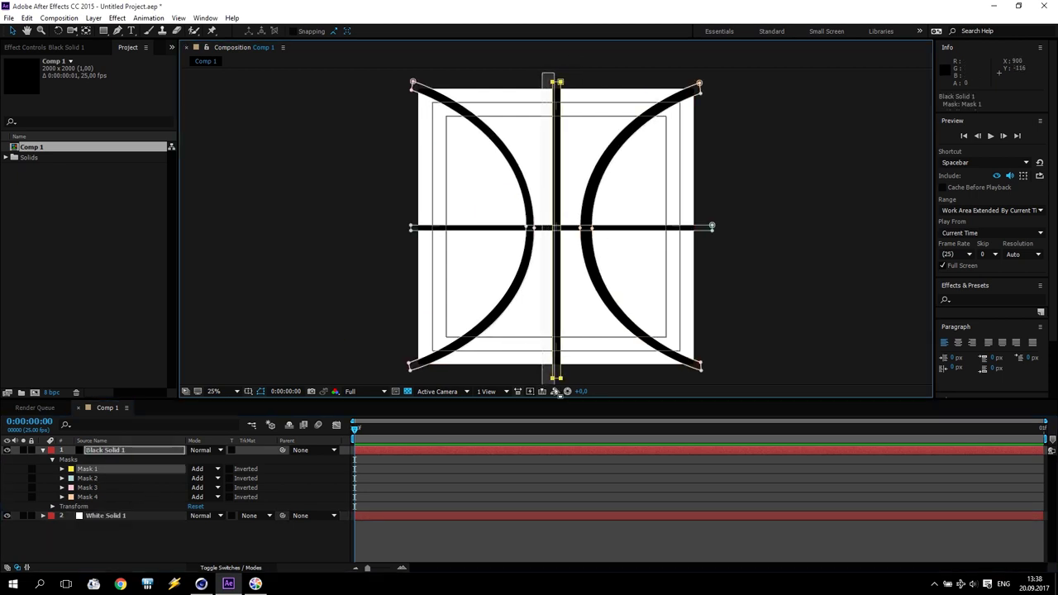
pyautogui.scroll(7, 546, 237)
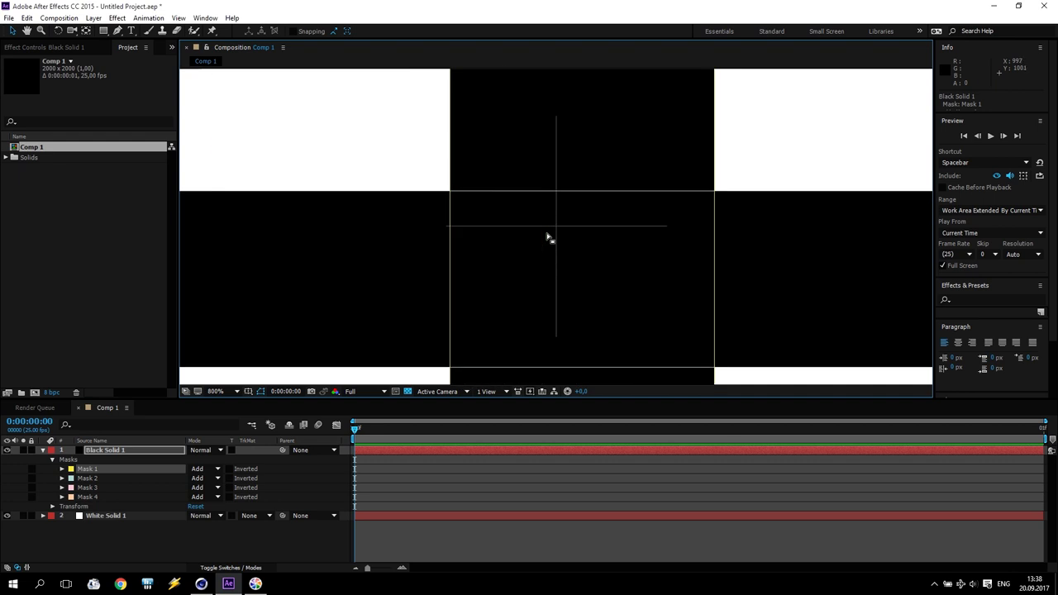
pyautogui.moveTo(453, 262); pyautogui.dragTo(503, 245)
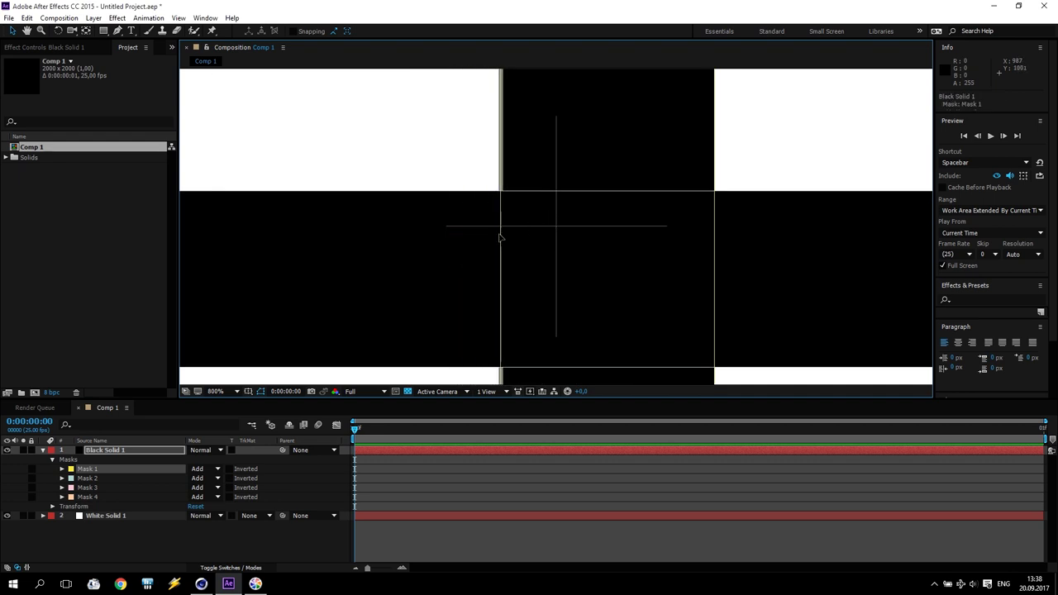
pyautogui.scroll(-12, 652, 248)
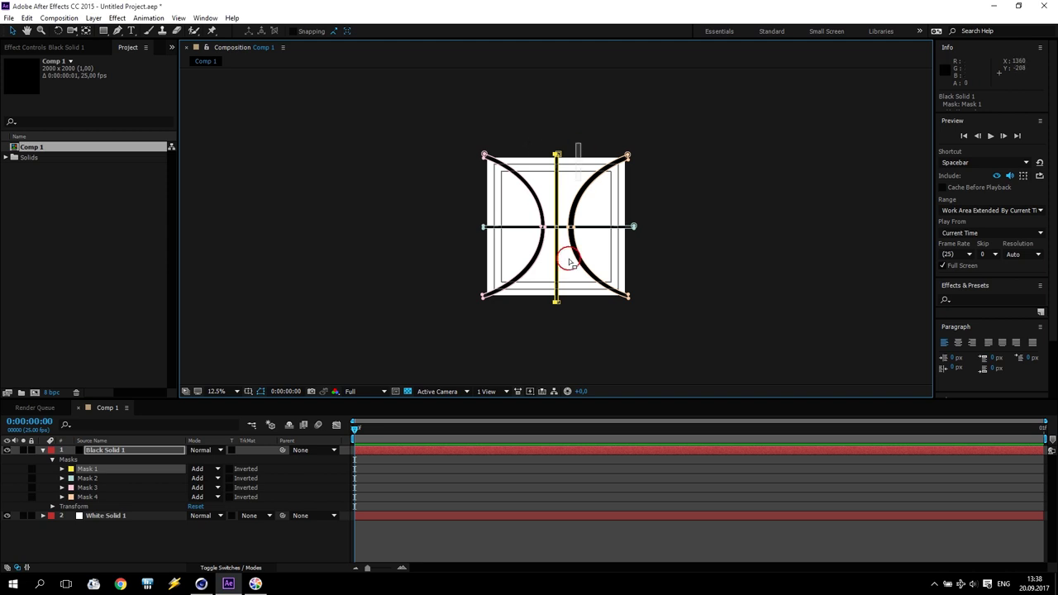
# Drag the vertical bar's right-edge vertices left to narrow it, then zoom out to check
pyautogui.click(563, 314)
pyautogui.scroll(1, 567, 295)
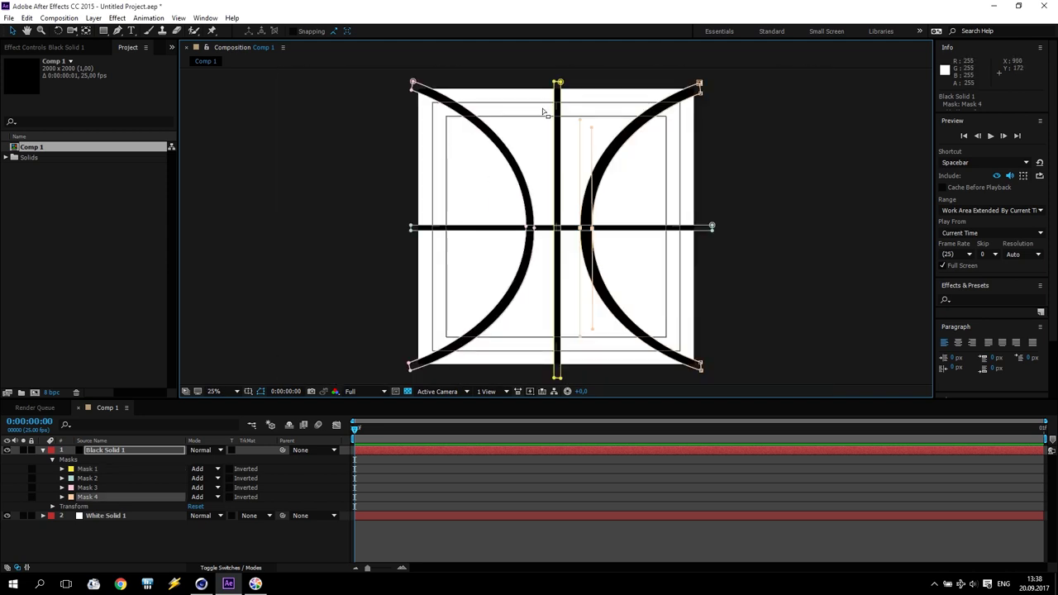
pyautogui.moveTo(557, 377); pyautogui.dragTo(561, 379)
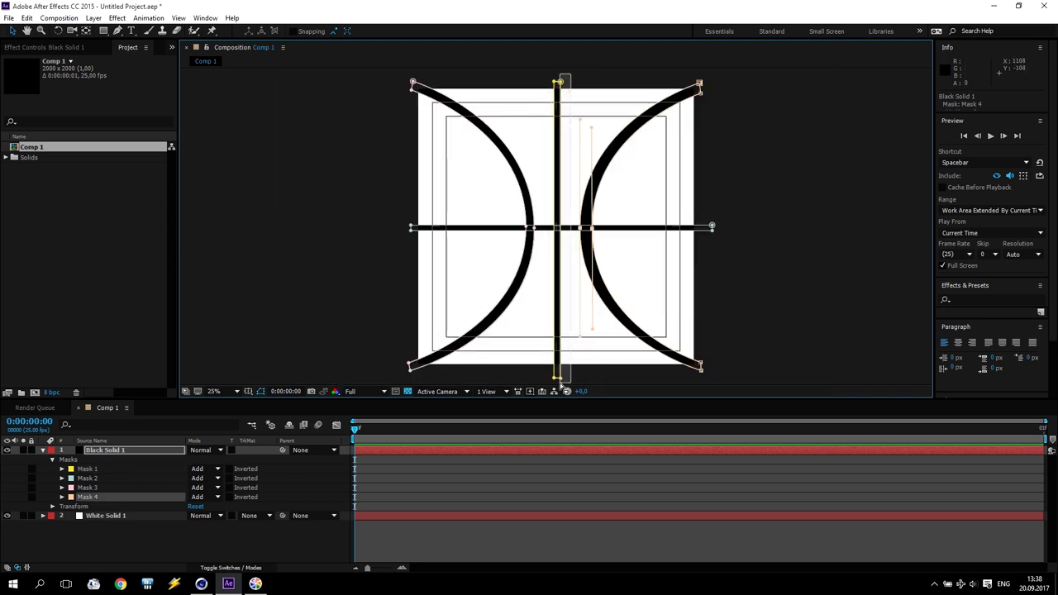
pyautogui.click(584, 267)
pyautogui.scroll(8, 559, 237)
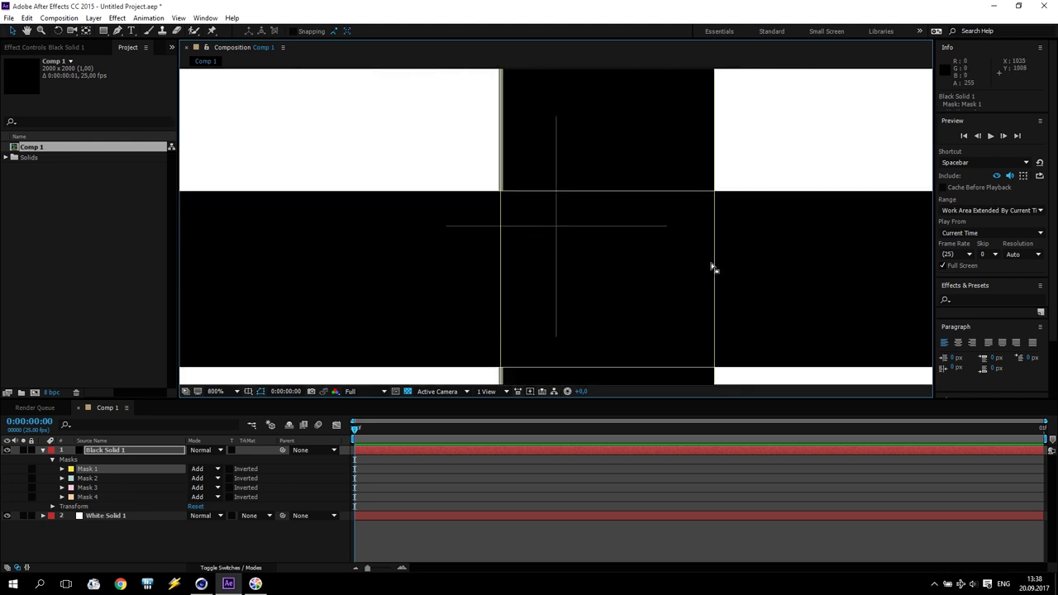
pyautogui.moveTo(715, 263); pyautogui.dragTo(609, 265)
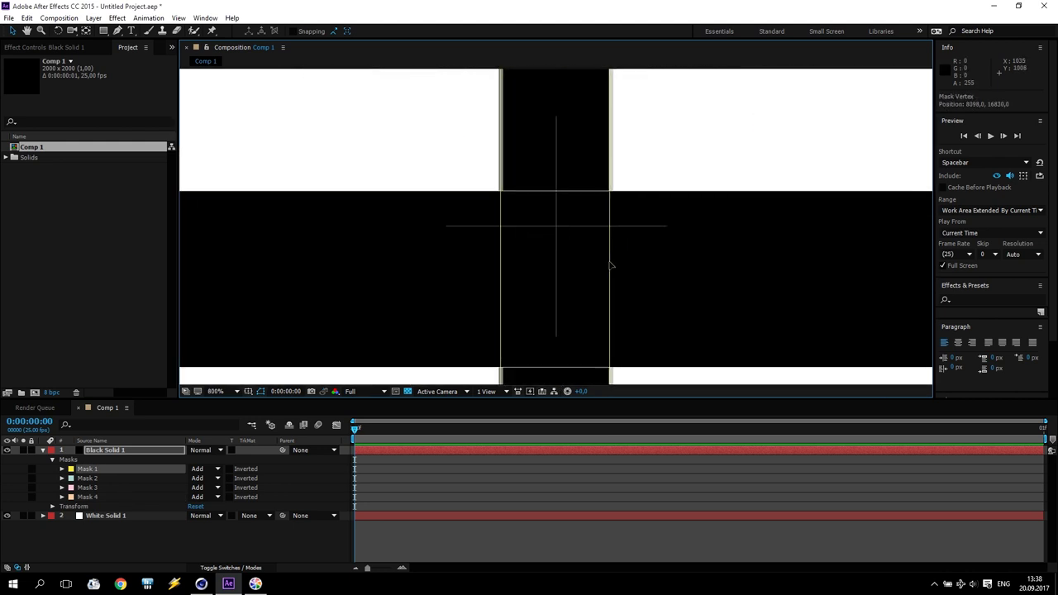
pyautogui.scroll(-3, 606, 246)
pyautogui.scroll(-4, 552, 229)
pyautogui.scroll(2, 554, 230)
# Select the horizontal bar's edge points and pull its top and bottom edges together into a thin line
pyautogui.moveTo(245, 205); pyautogui.dragTo(883, 238)
pyautogui.scroll(2, 573, 227)
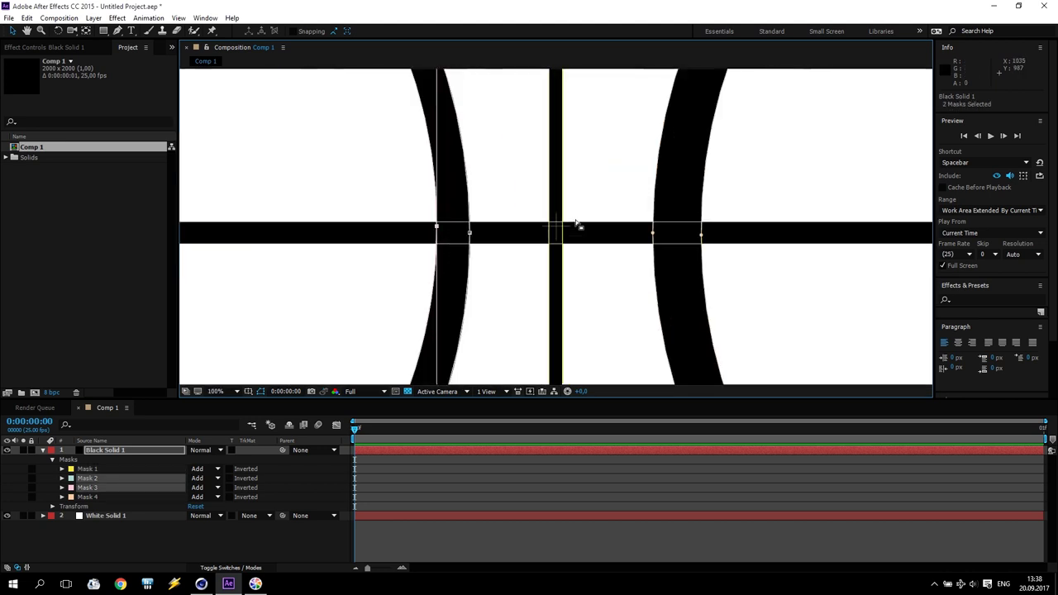
pyautogui.scroll(3, 579, 224)
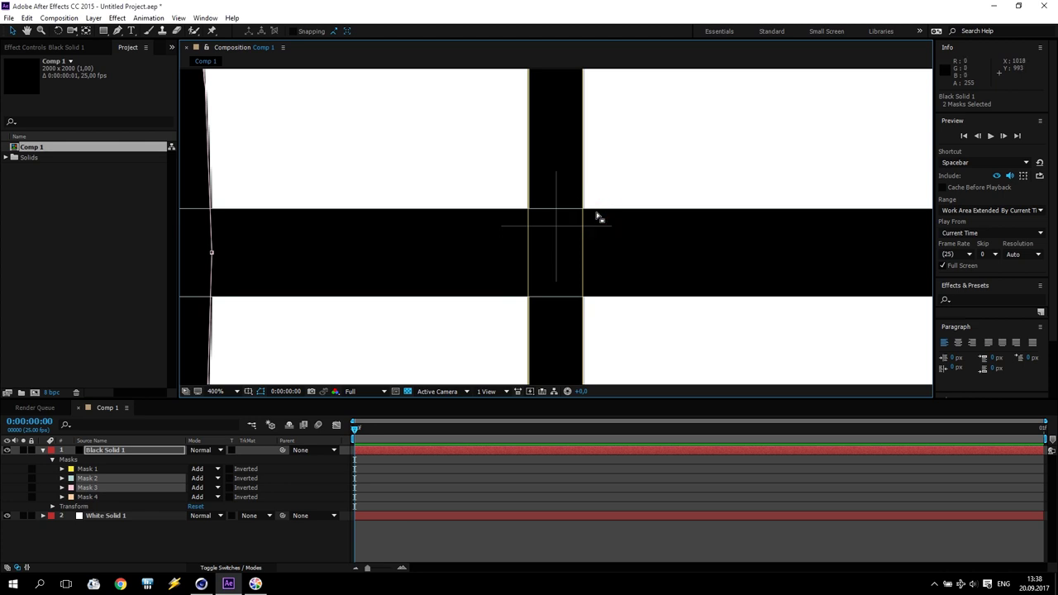
pyautogui.click(596, 208)
pyautogui.moveTo(596, 209); pyautogui.dragTo(597, 199)
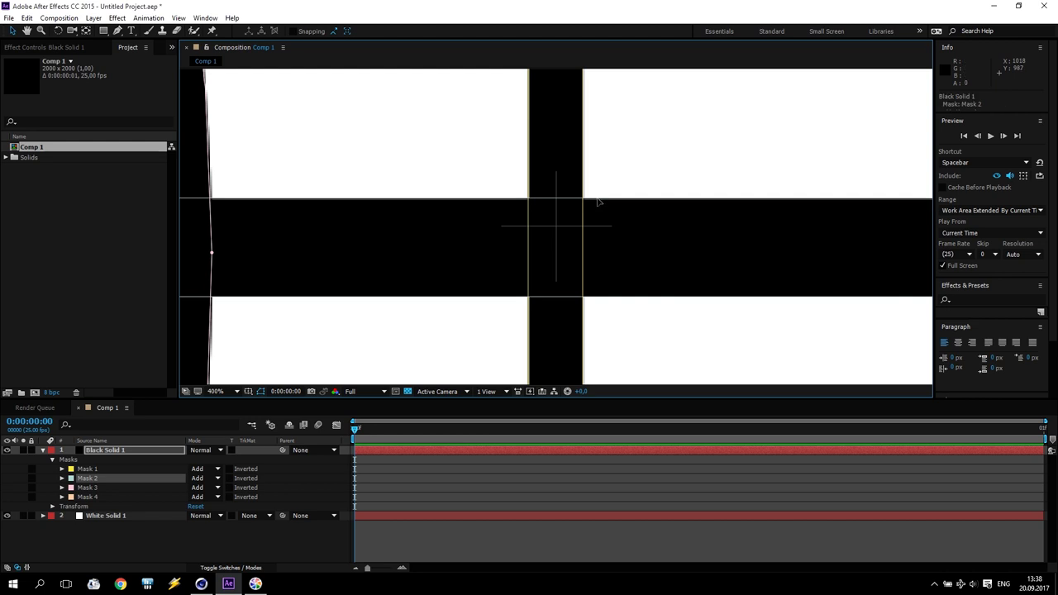
pyautogui.scroll(-4, 449, 276)
pyautogui.moveTo(401, 234); pyautogui.dragTo(819, 253)
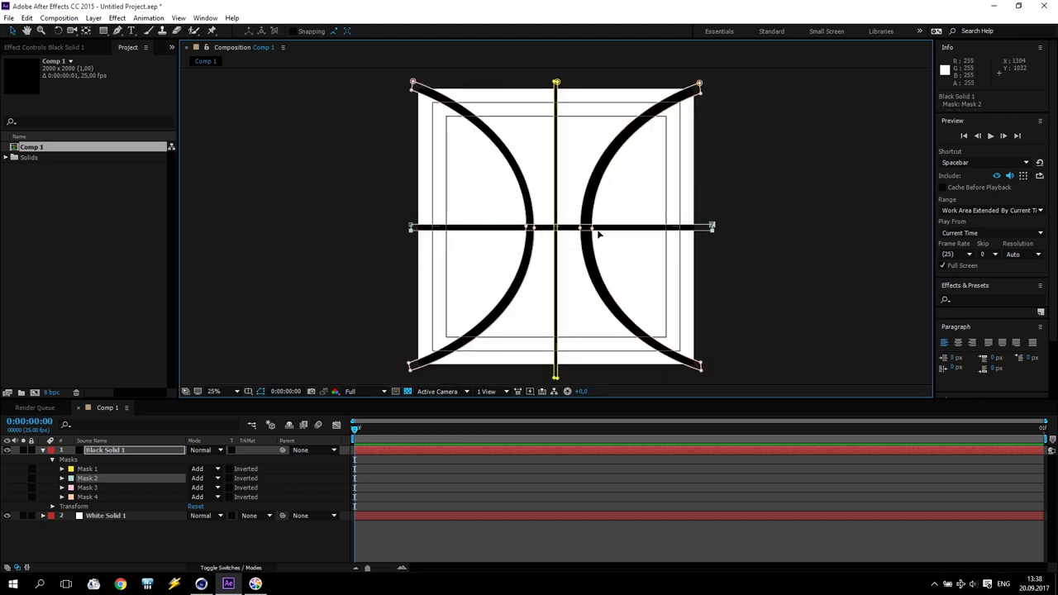
pyautogui.scroll(7, 588, 240)
pyautogui.moveTo(590, 374); pyautogui.dragTo(591, 285)
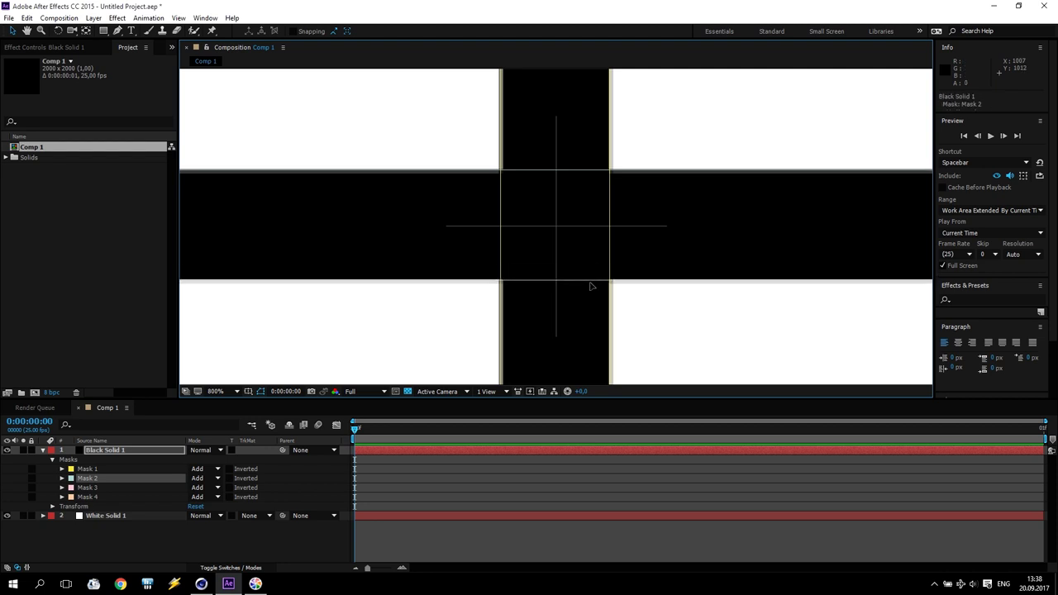
pyautogui.scroll(-3, 591, 286)
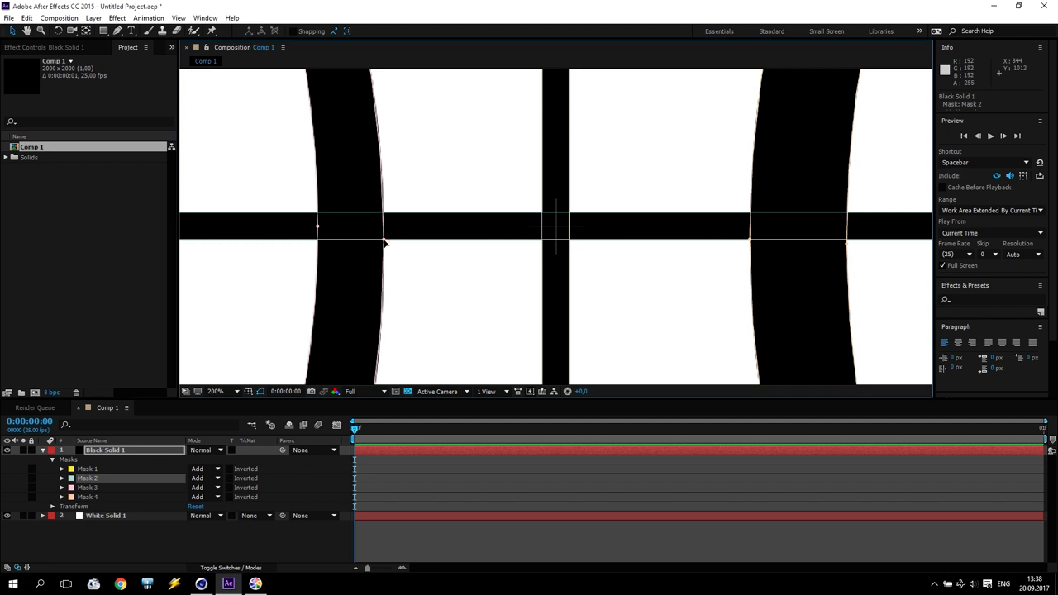
# Move the left arc's outer edge points inward so it is much thinner than the right arc
pyautogui.click(380, 233)
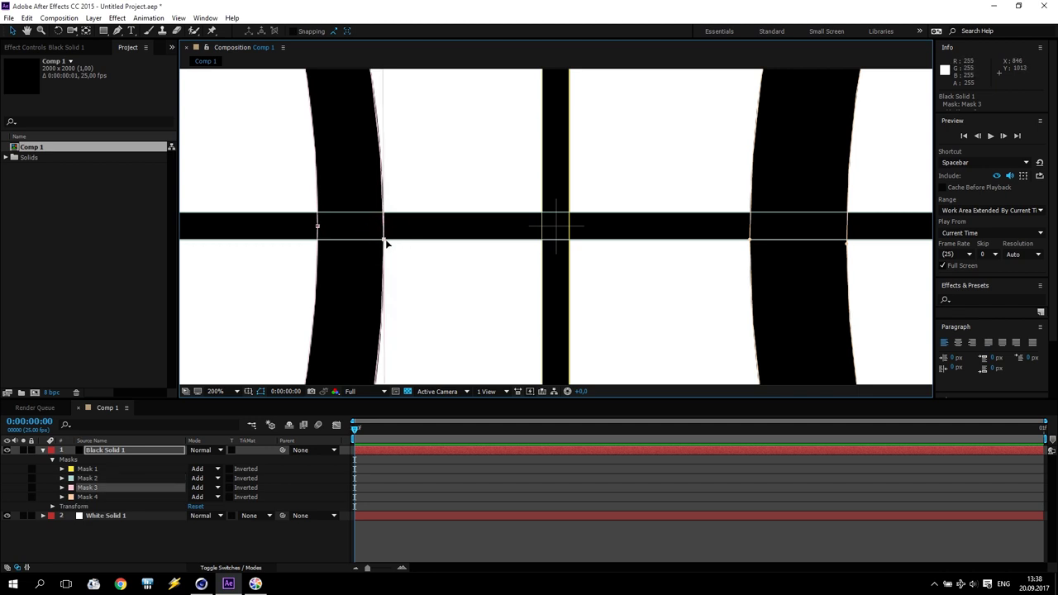
pyautogui.moveTo(385, 229); pyautogui.dragTo(385, 230)
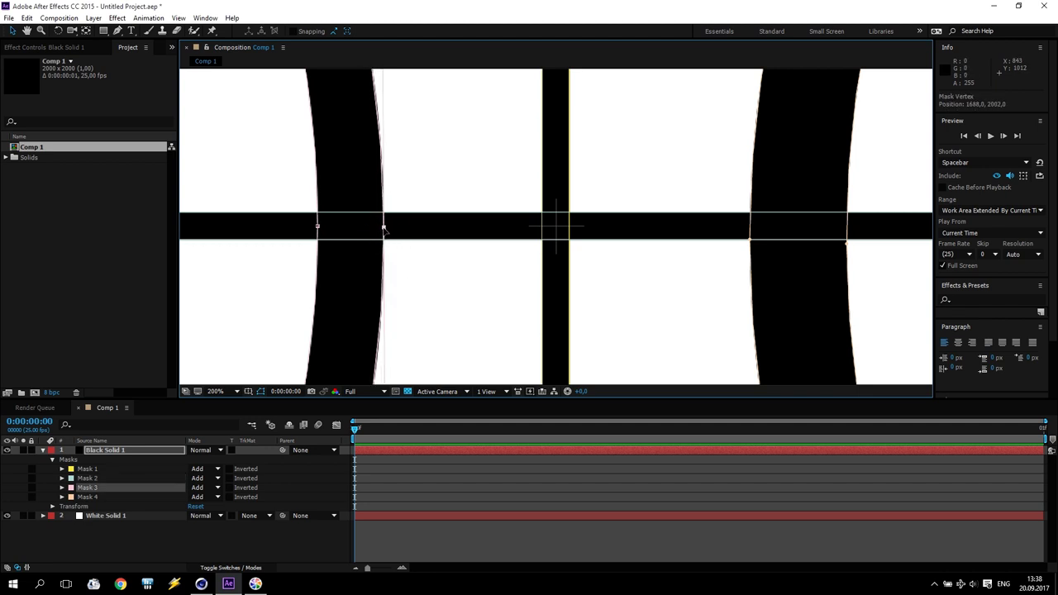
pyautogui.moveTo(307, 226); pyautogui.dragTo(355, 233)
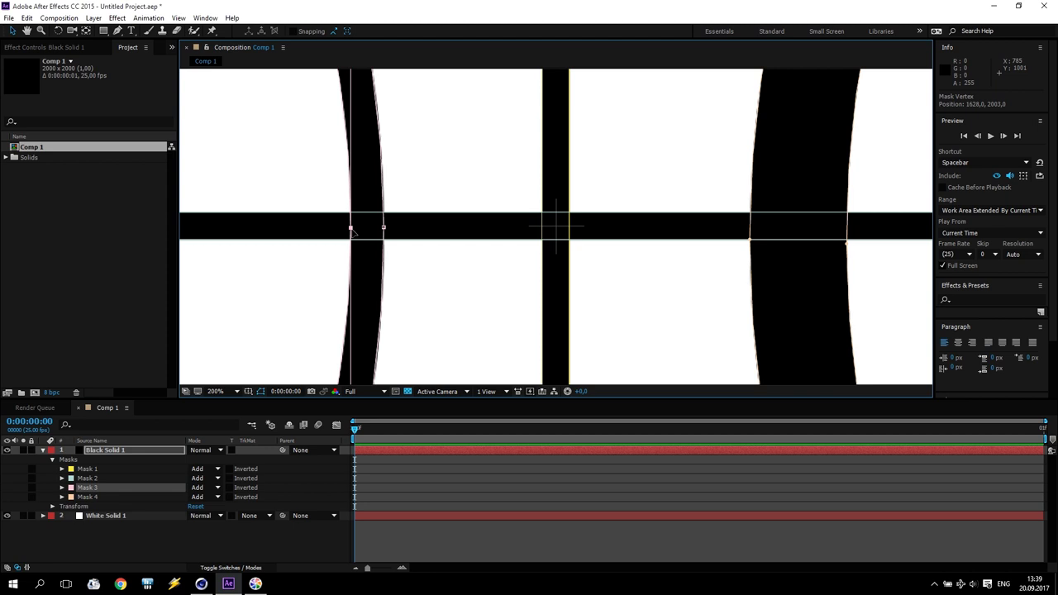
pyautogui.press(',')
pyautogui.press(',')
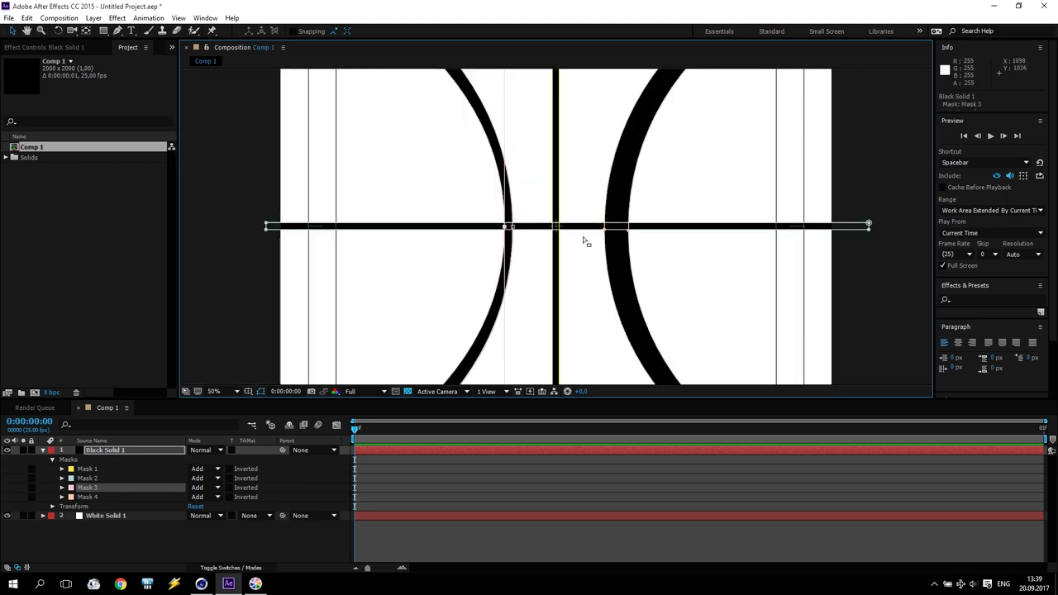
pyautogui.press(',')
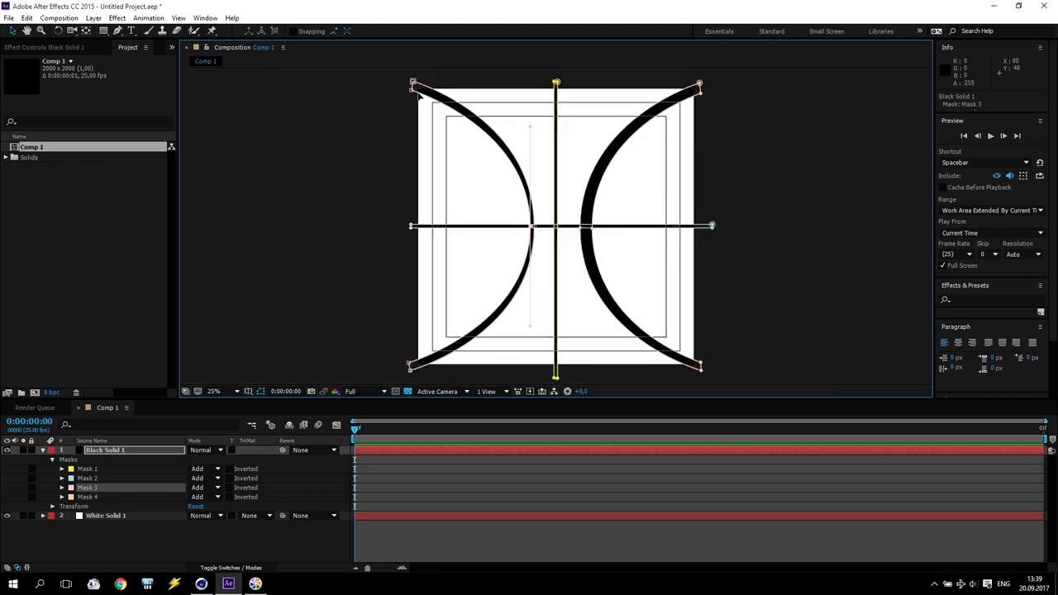
# Zoom in and realign the left arc's top corner vertices to the thinner stroke
pyautogui.press('.')
pyautogui.press('.')
pyautogui.moveTo(463, 124); pyautogui.dragTo(629, 331)
pyautogui.moveTo(382, 126); pyautogui.dragTo(655, 415)
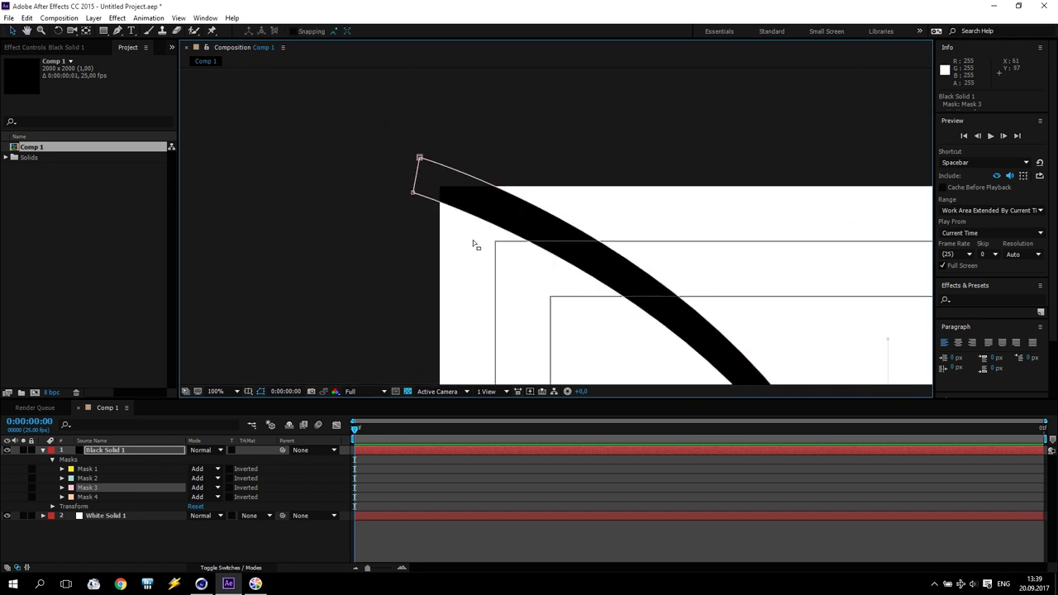
pyautogui.press('.')
pyautogui.moveTo(284, 89); pyautogui.dragTo(257, 111)
pyautogui.moveTo(271, 161); pyautogui.dragTo(245, 139)
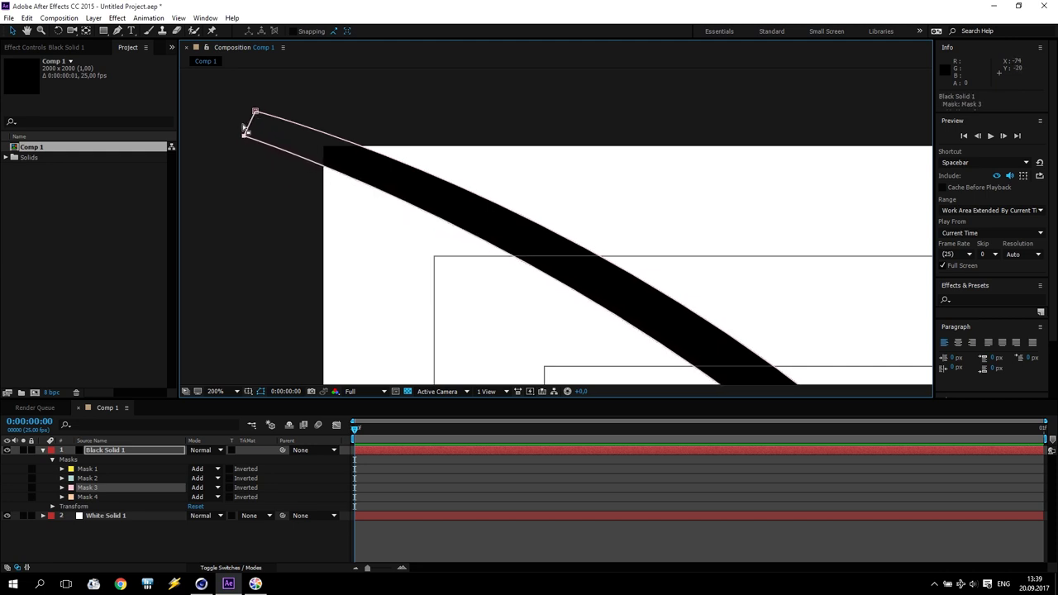
pyautogui.click(256, 113)
pyautogui.scroll(-4, 713, 314)
pyautogui.moveTo(714, 314); pyautogui.dragTo(654, 223)
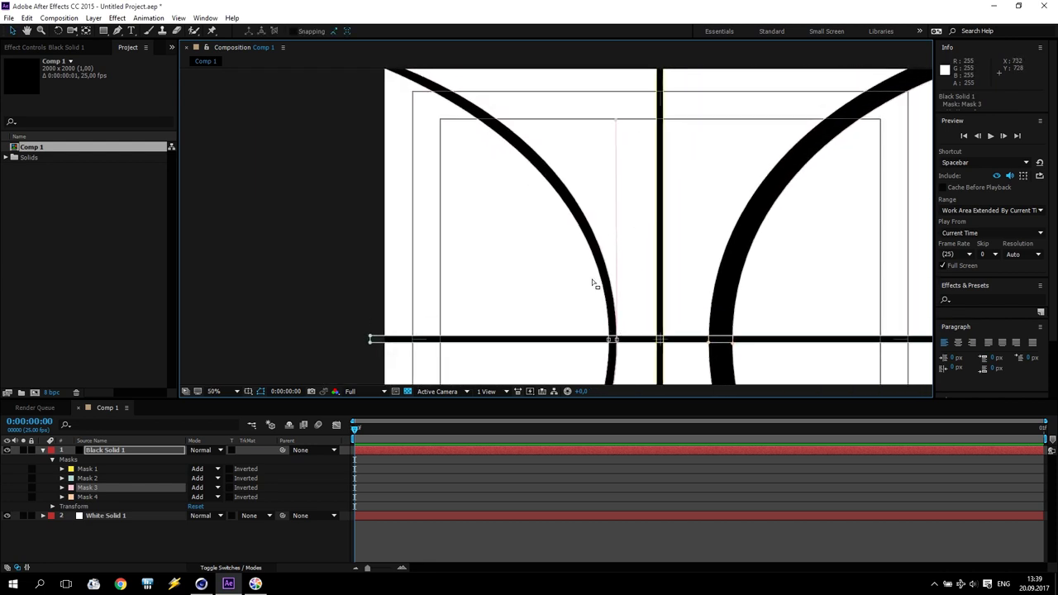
# Drag the left arc's Bezier handles to smooth its curve
pyautogui.click(608, 339)
pyautogui.click(608, 138)
pyautogui.moveTo(609, 138); pyautogui.dragTo(608, 129)
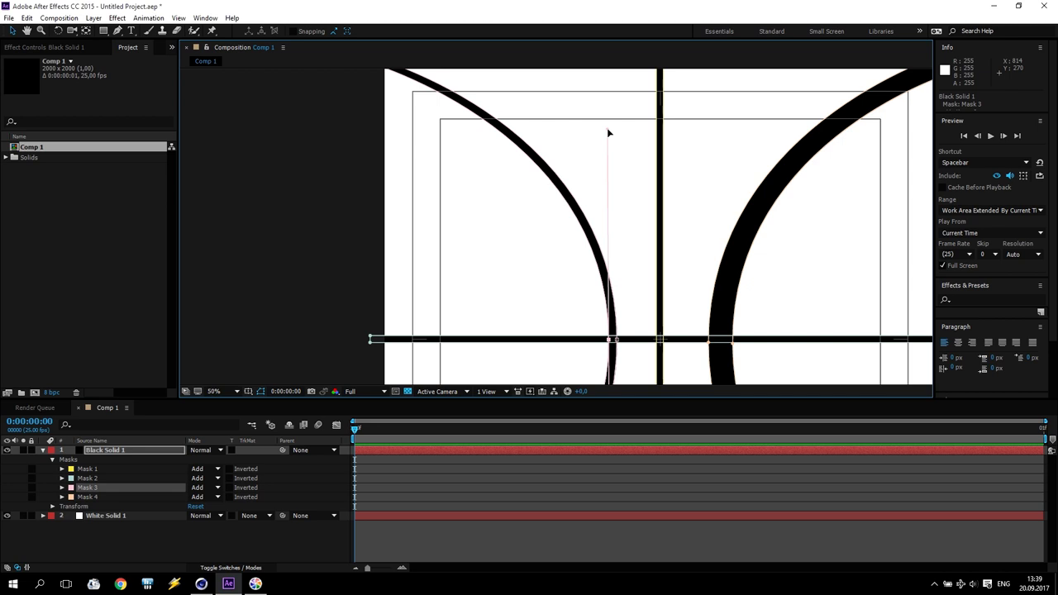
pyautogui.scroll(-5, 621, 165)
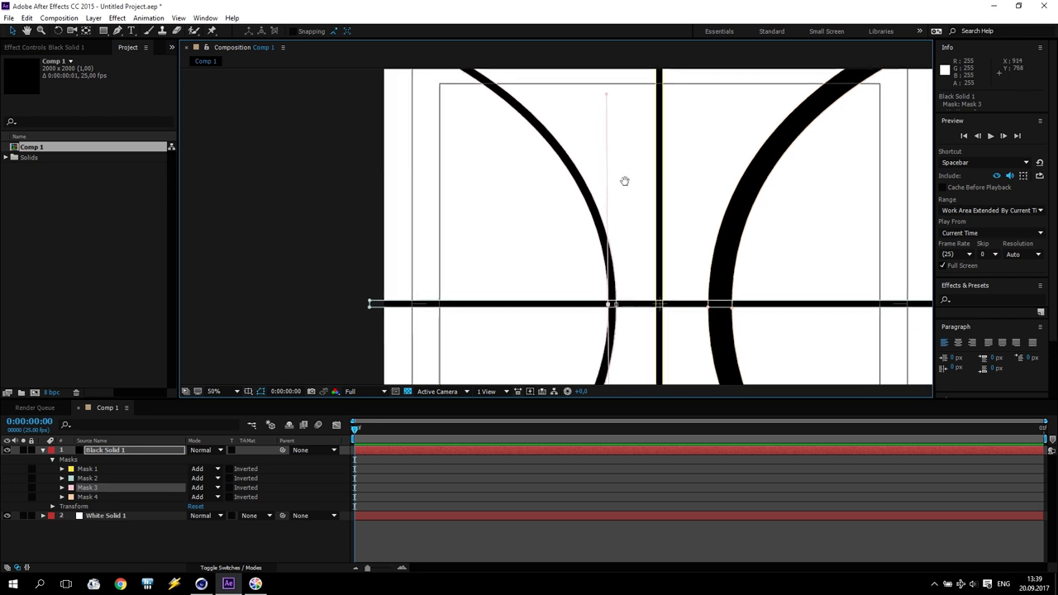
pyautogui.moveTo(584, 302); pyautogui.dragTo(582, 319)
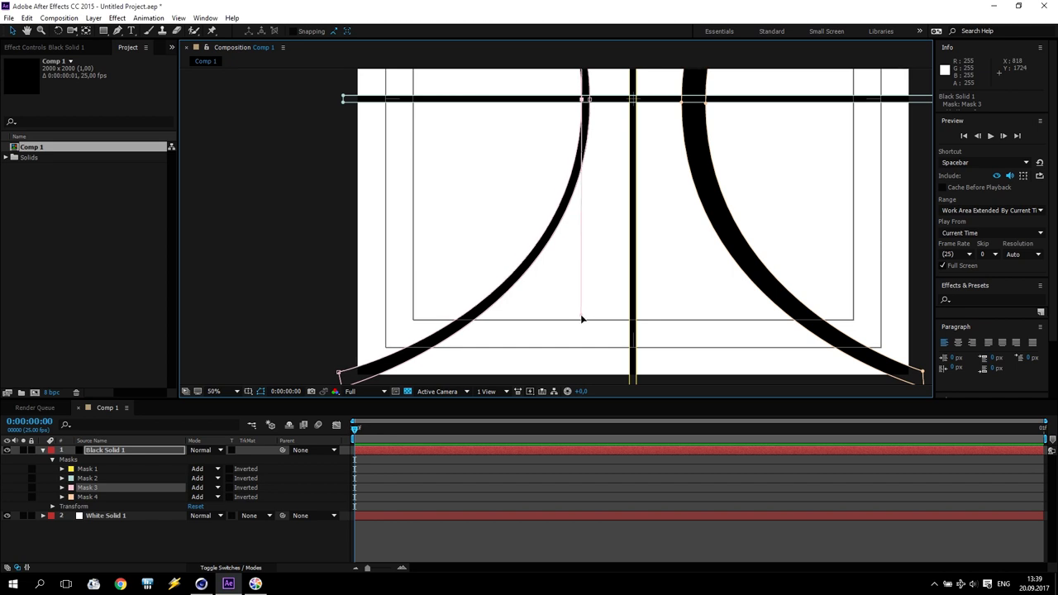
pyautogui.scroll(4, 560, 165)
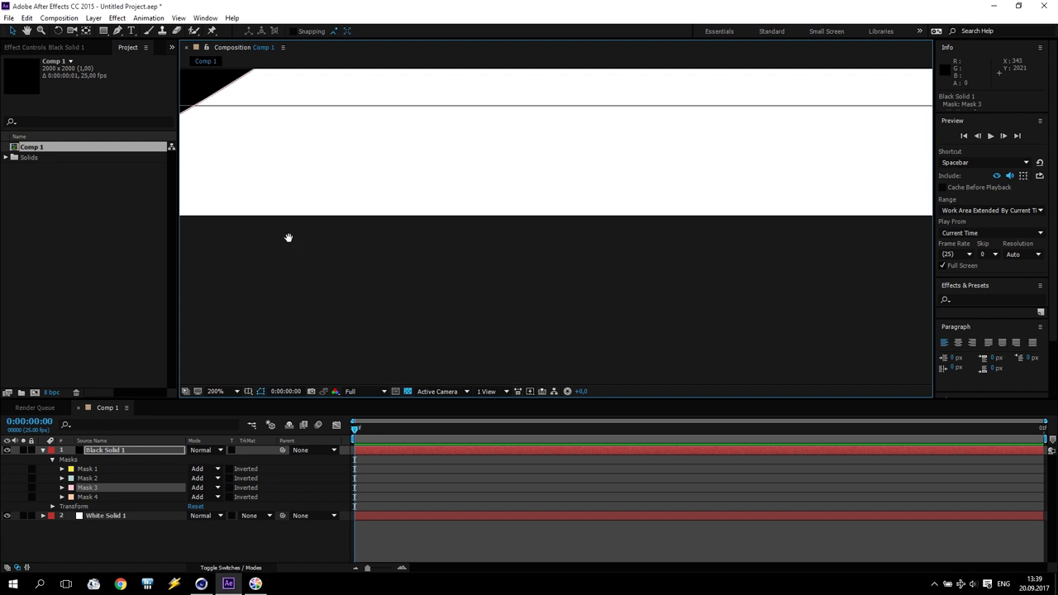
# Realign the left arc's bottom corner vertices and shift Black Solid 1 slightly
pyautogui.moveTo(289, 236); pyautogui.dragTo(734, 257)
pyautogui.moveTo(383, 277); pyautogui.dragTo(357, 263)
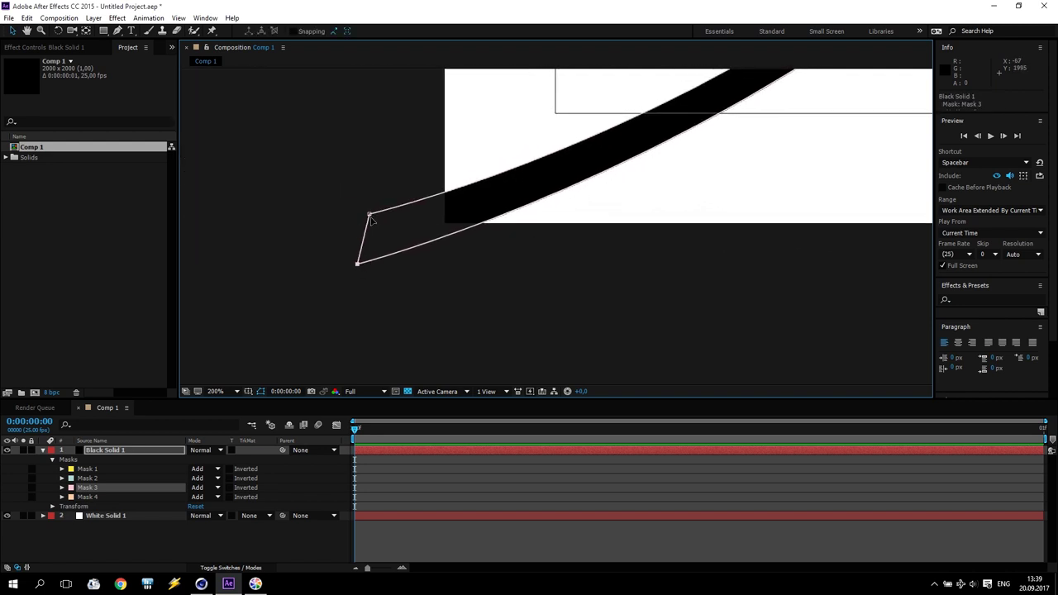
pyautogui.moveTo(369, 216); pyautogui.dragTo(367, 228)
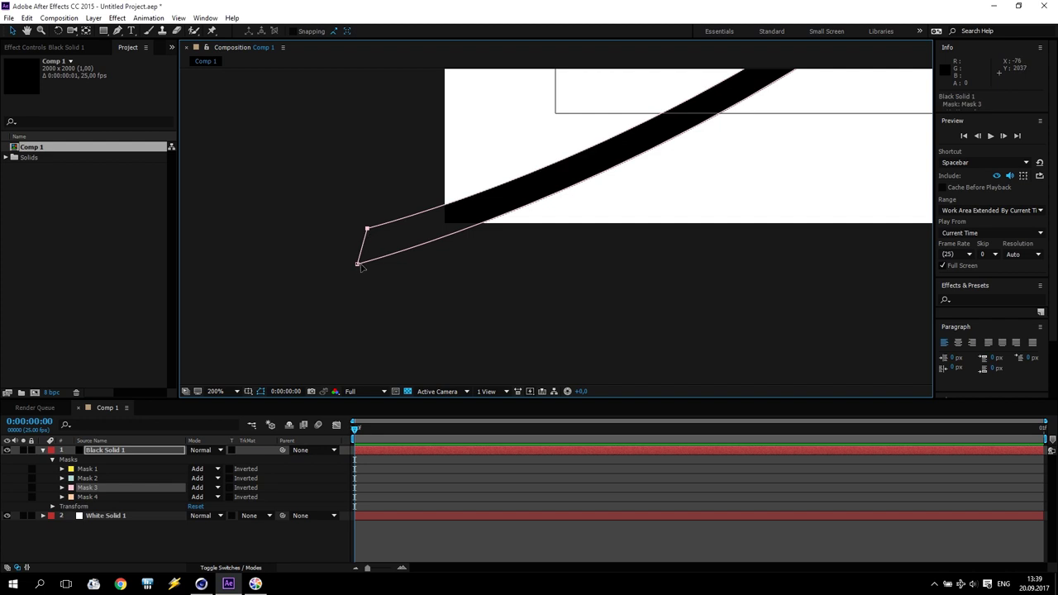
pyautogui.scroll(-4, 454, 262)
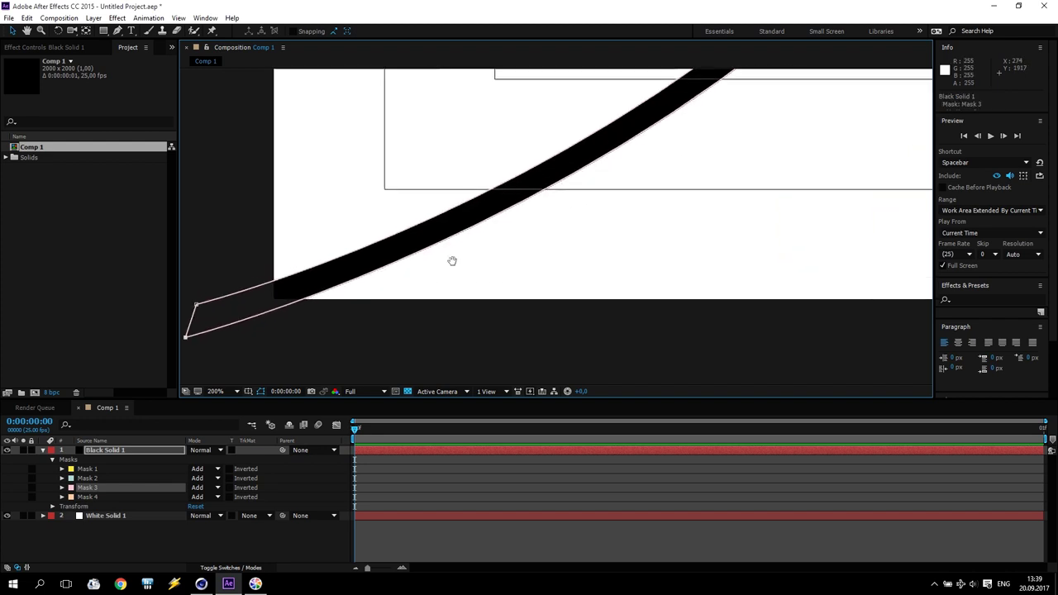
pyautogui.scroll(-3, 594, 241)
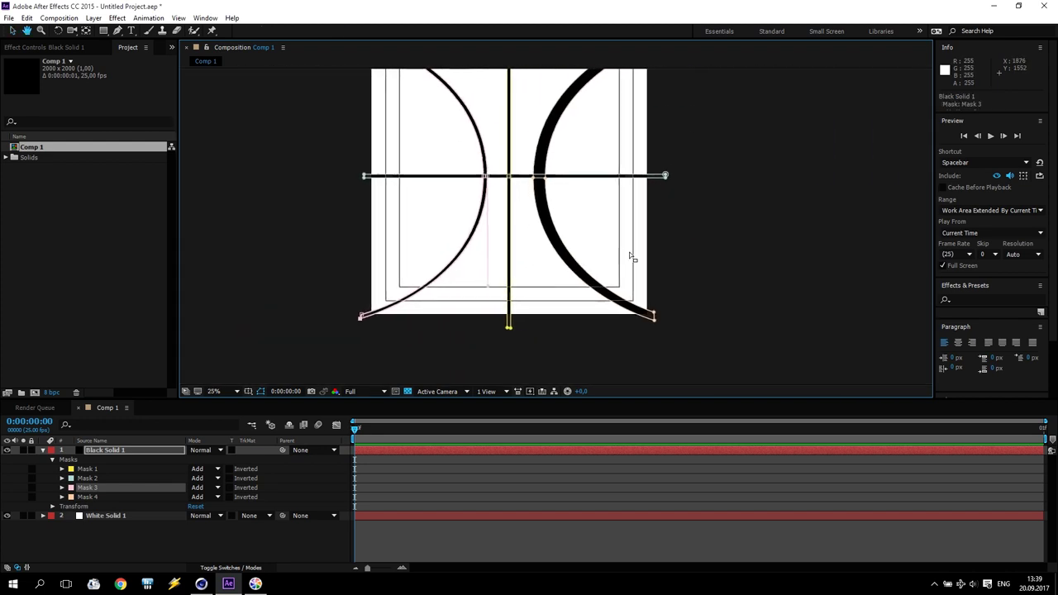
pyautogui.scroll(5, 536, 167)
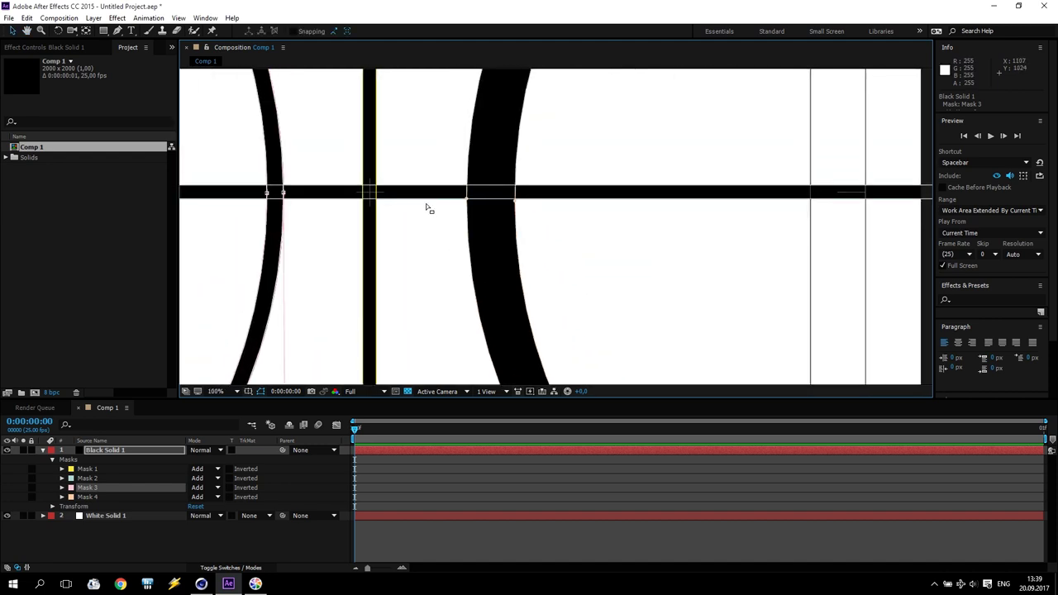
pyautogui.moveTo(383, 239); pyautogui.dragTo(491, 281)
pyautogui.click(149, 106)
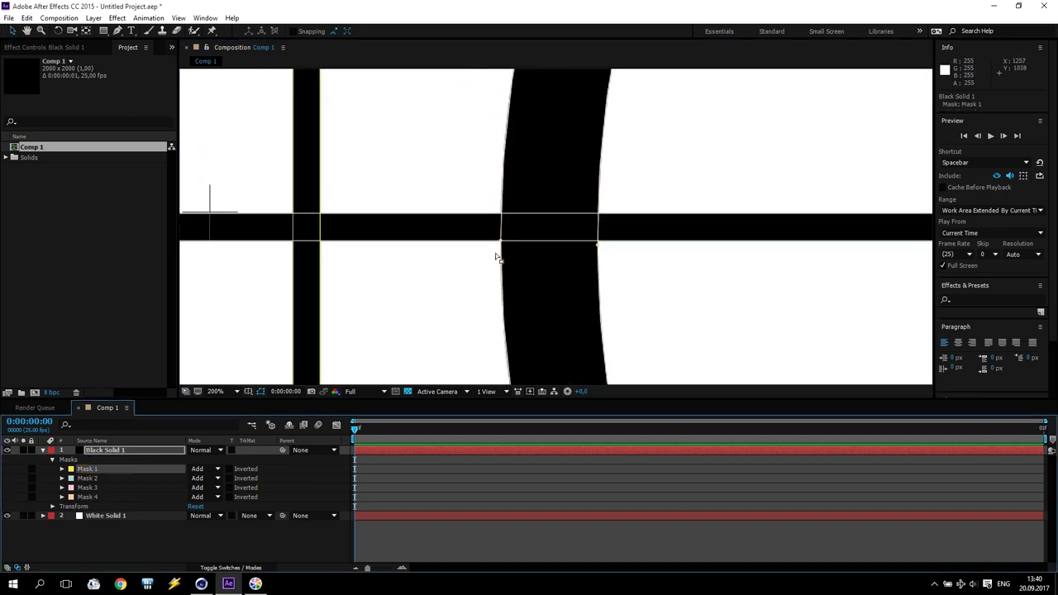
# Select the right arc's mask and pull its inner edge inward to thin it
pyautogui.click(501, 240)
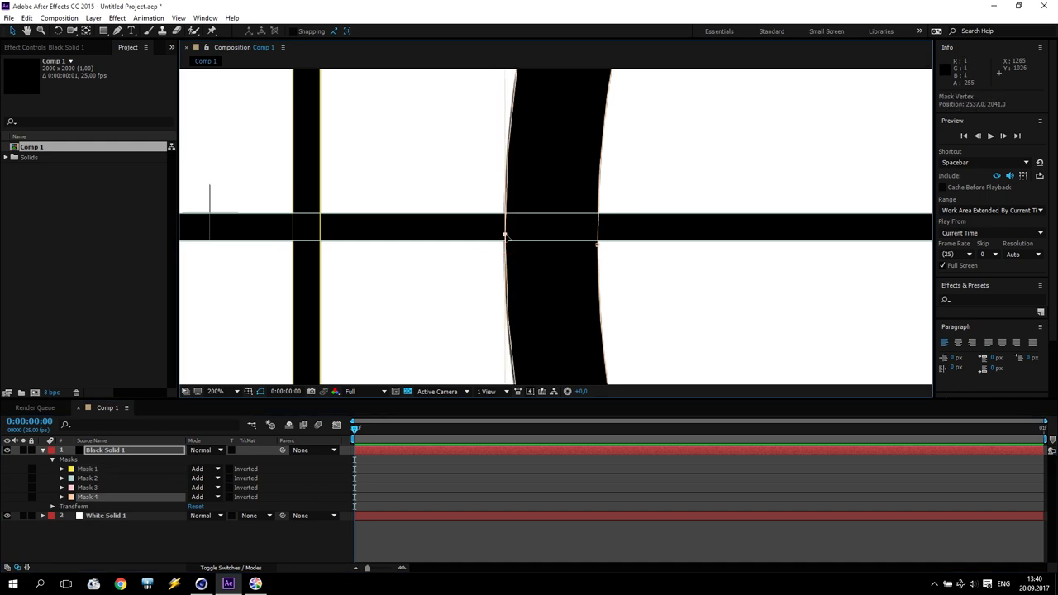
pyautogui.press('h')
pyautogui.moveTo(426, 243); pyautogui.dragTo(542, 248)
pyautogui.press('v')
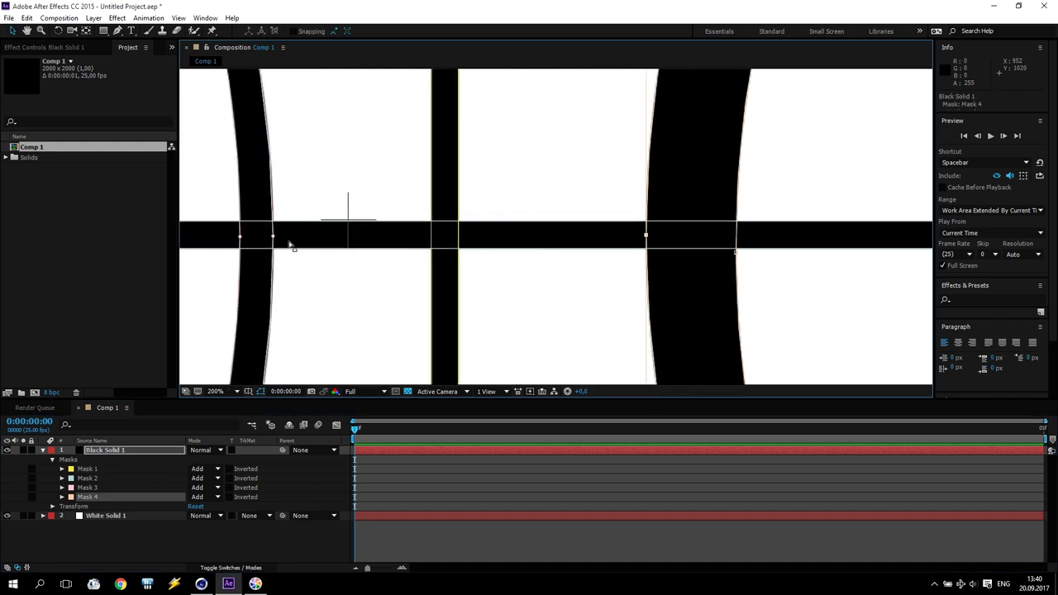
pyautogui.moveTo(713, 243); pyautogui.dragTo(675, 239)
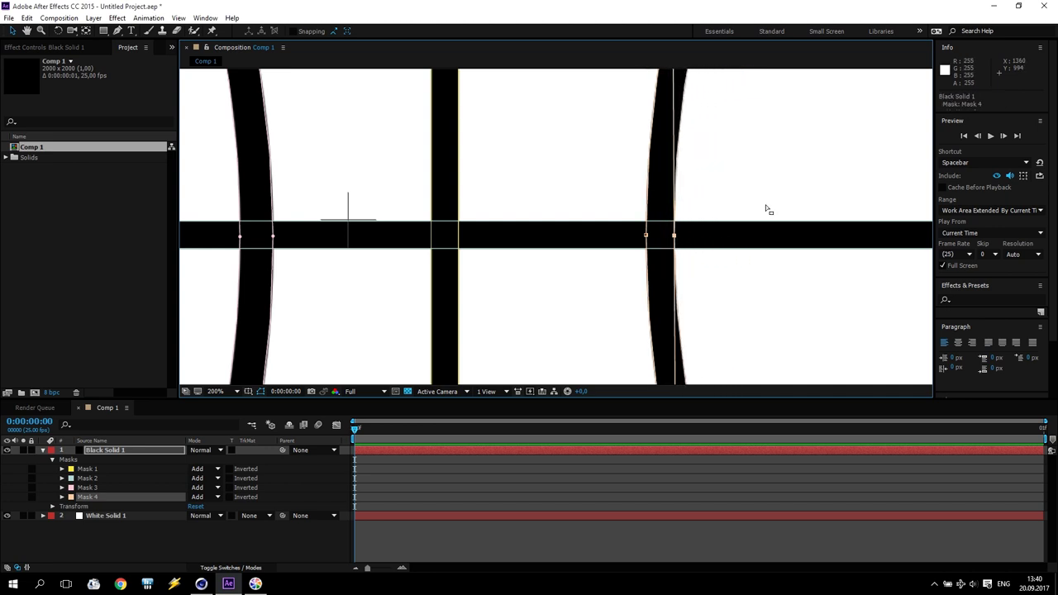
# Move the right arc's top corner point inward
pyautogui.press('h')
pyautogui.moveTo(769, 208); pyautogui.dragTo(594, 330)
pyautogui.scroll(-2, 688, 149)
pyautogui.scroll(1, 654, 253)
pyautogui.scroll(1, 784, 232)
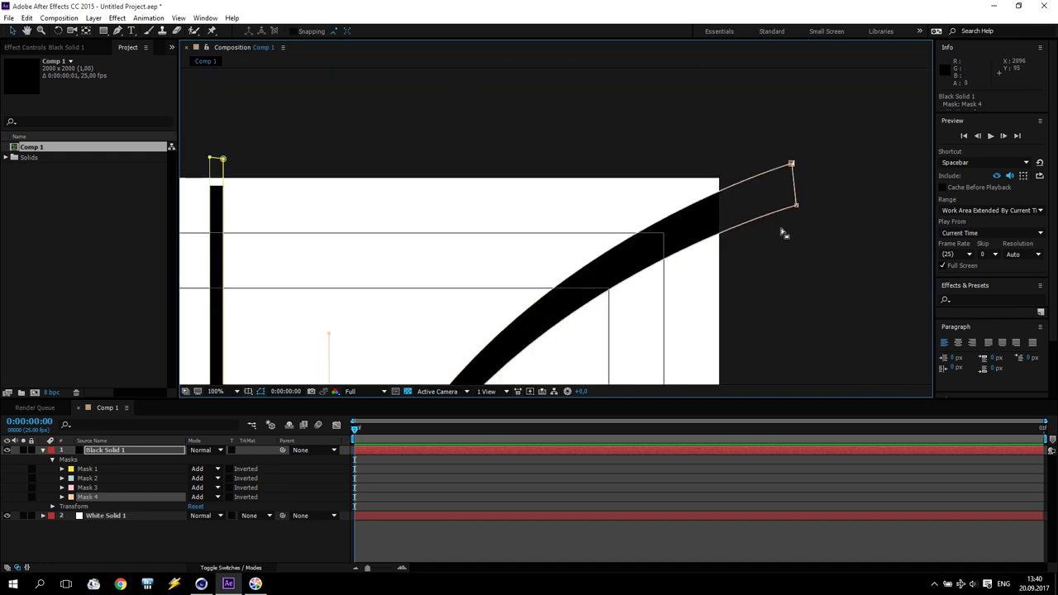
pyautogui.moveTo(525, 250); pyautogui.dragTo(340, 251)
pyautogui.press('v')
pyautogui.moveTo(638, 133); pyautogui.dragTo(553, 122)
# Pull Mask 4's right end vertex in to narrow the band, then zoom back out
pyautogui.click(642, 217)
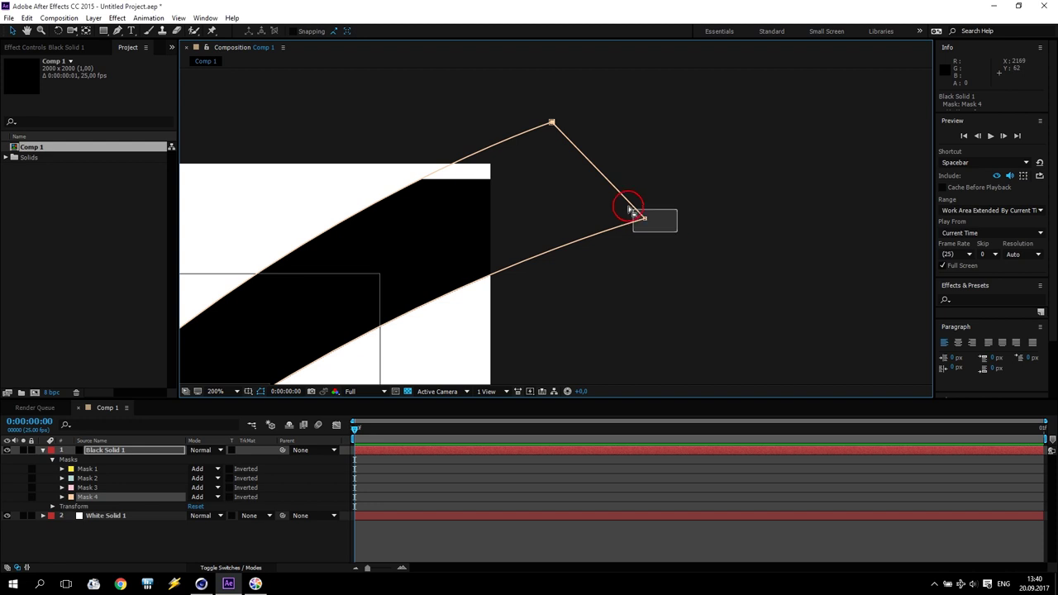
pyautogui.moveTo(646, 220)
pyautogui.mouseDown()
pyautogui.moveTo(570, 169)
pyautogui.moveTo(572, 158)
pyautogui.mouseUp()
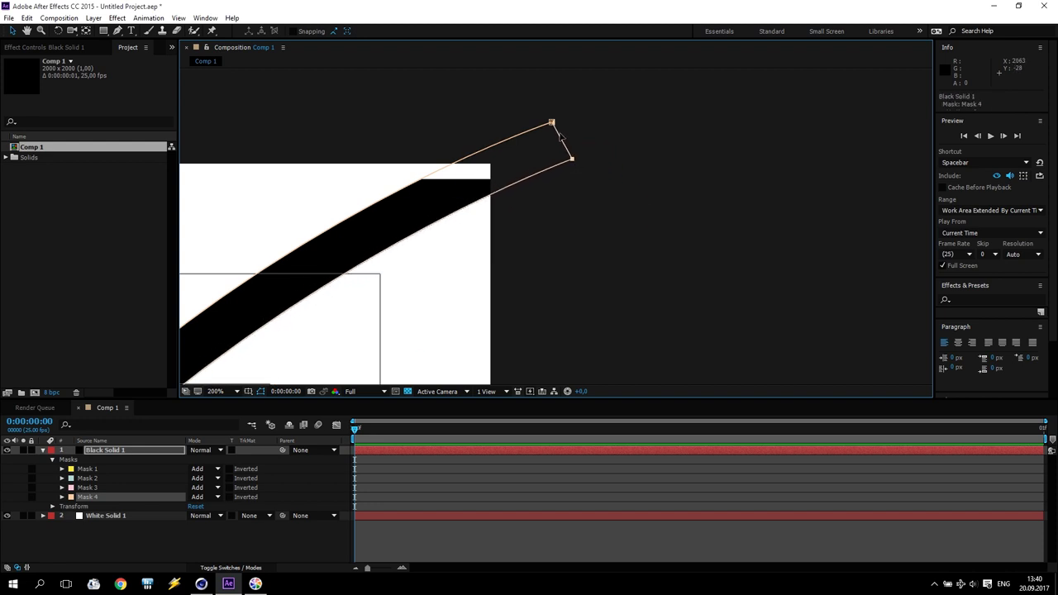
pyautogui.click(552, 122)
pyautogui.scroll(-4, 774, 127)
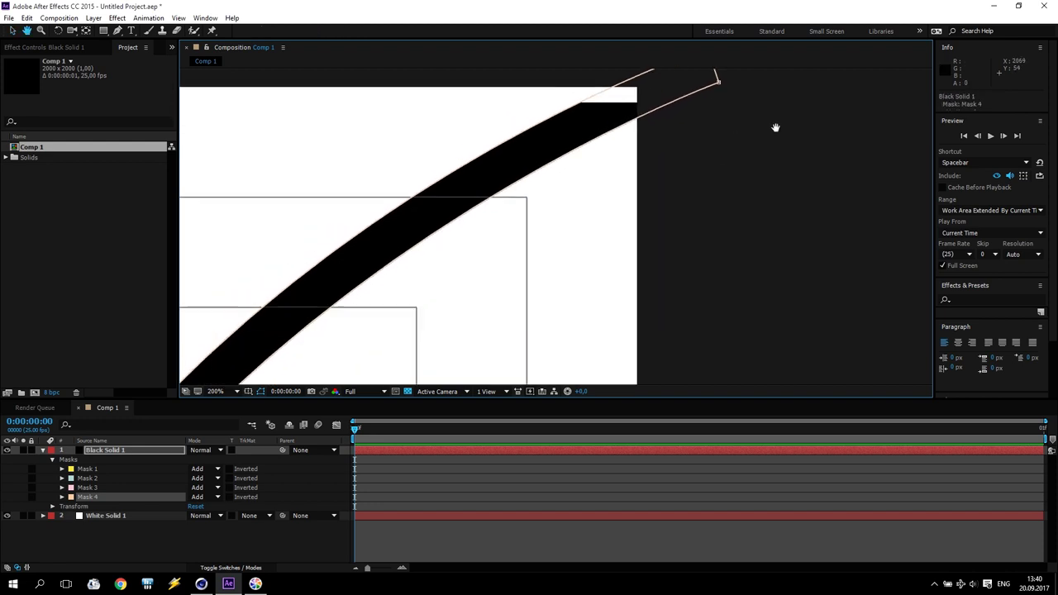
pyautogui.scroll(-2, 537, 248)
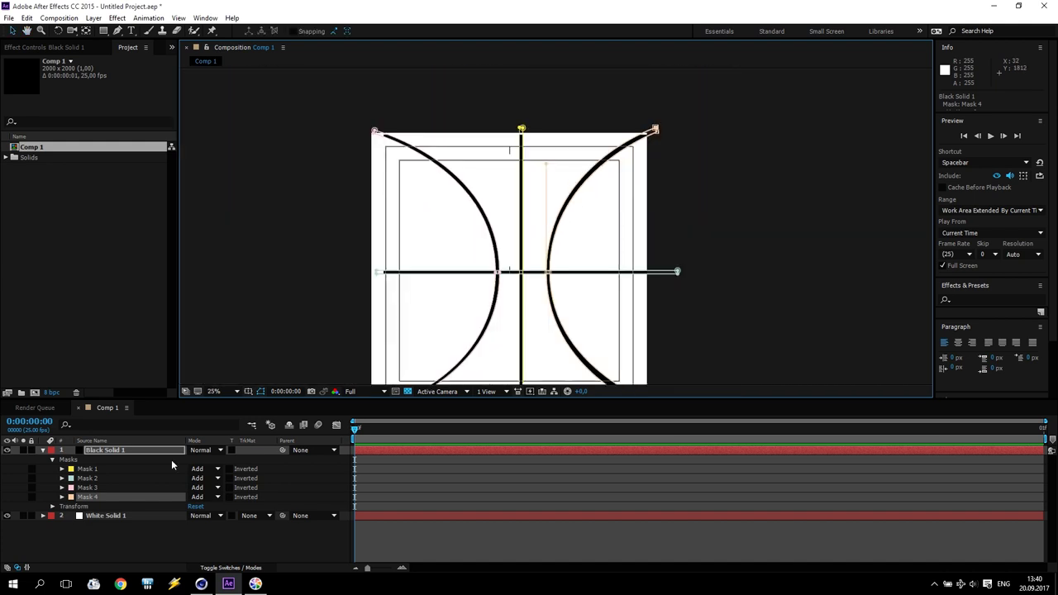
# Set Black Solid 1's Transform Position to 1000, 1000 to recentre the line pattern
pyautogui.click(42, 450)
pyautogui.click(42, 450)
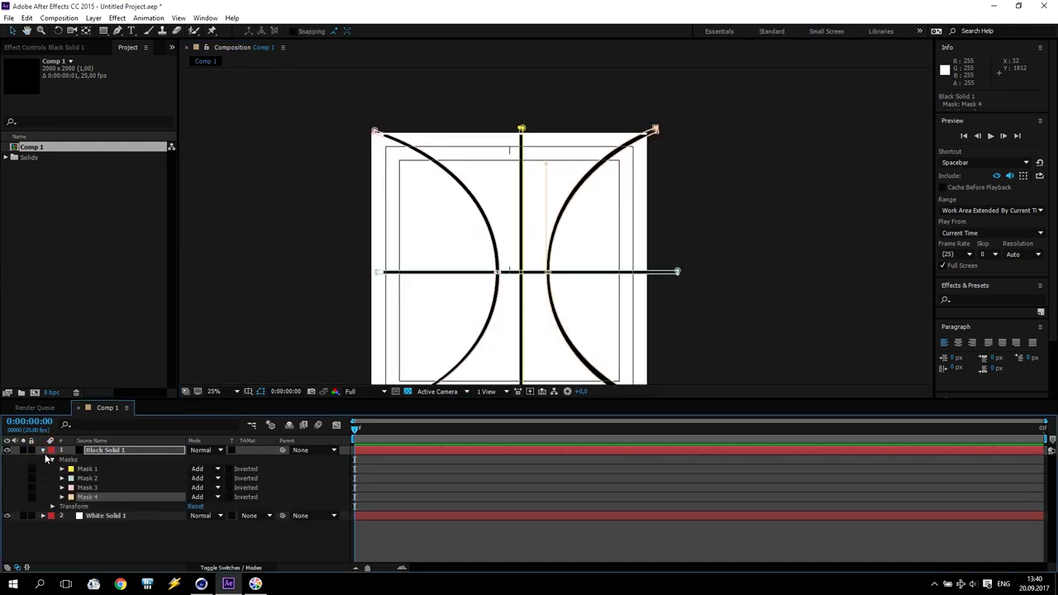
pyautogui.click(53, 507)
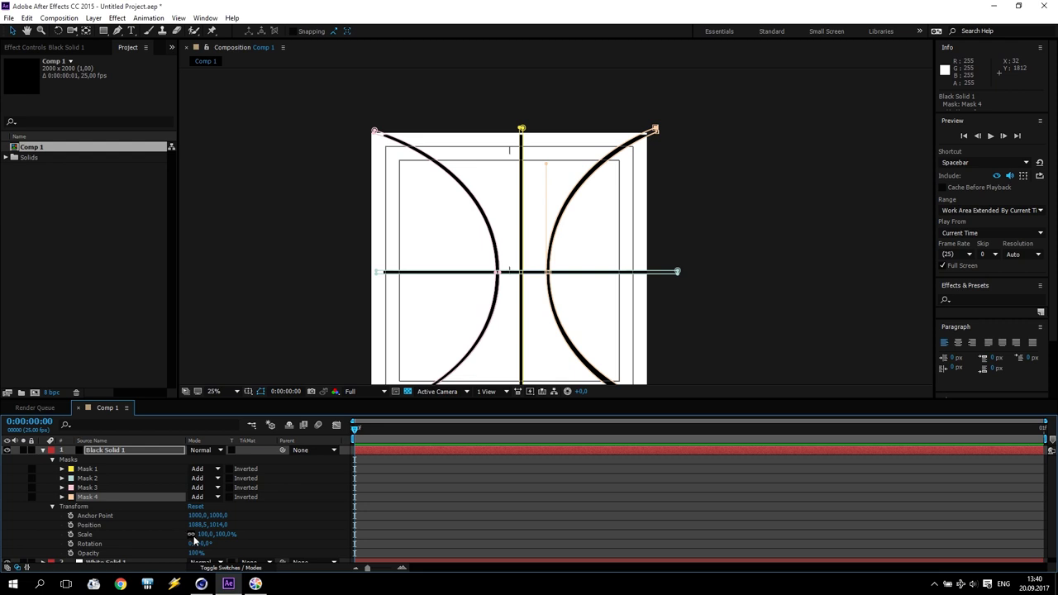
pyautogui.scroll(-1, 213, 532)
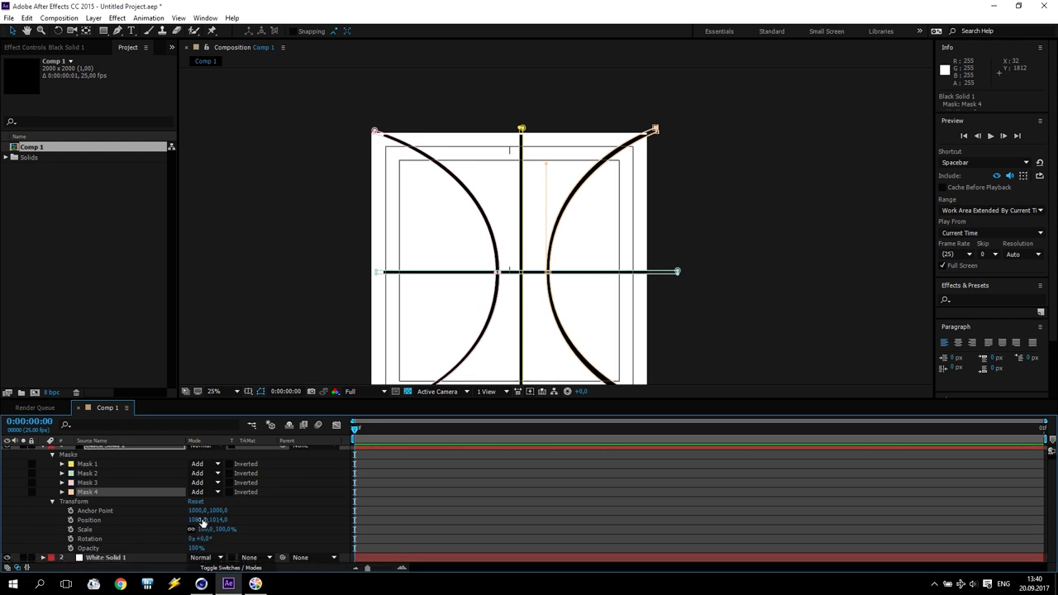
pyautogui.click(200, 520)
pyautogui.write('1000')
pyautogui.press('Return')
pyautogui.click(219, 521)
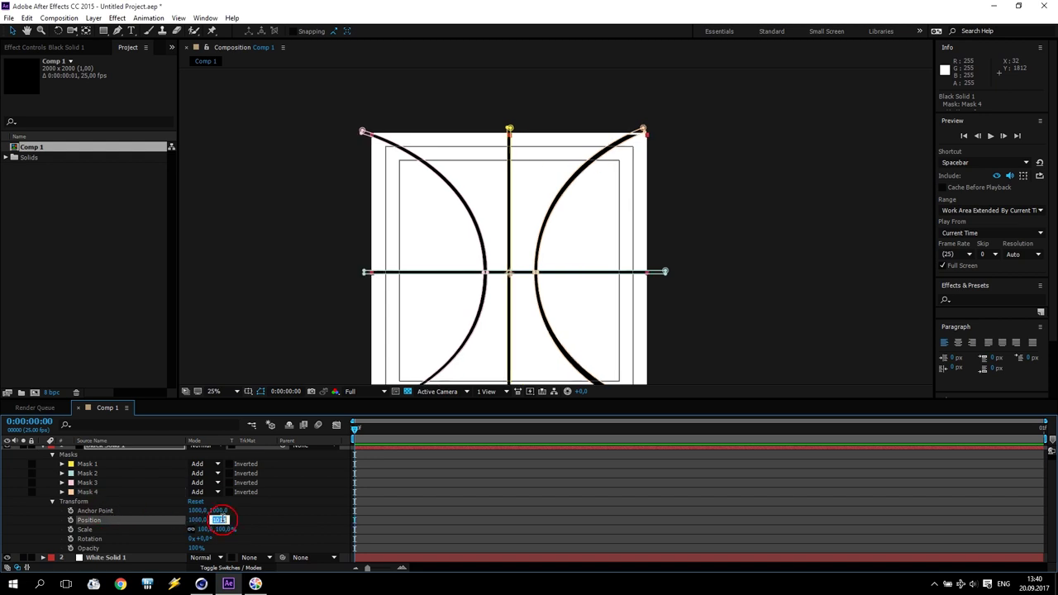
pyautogui.press('Return')
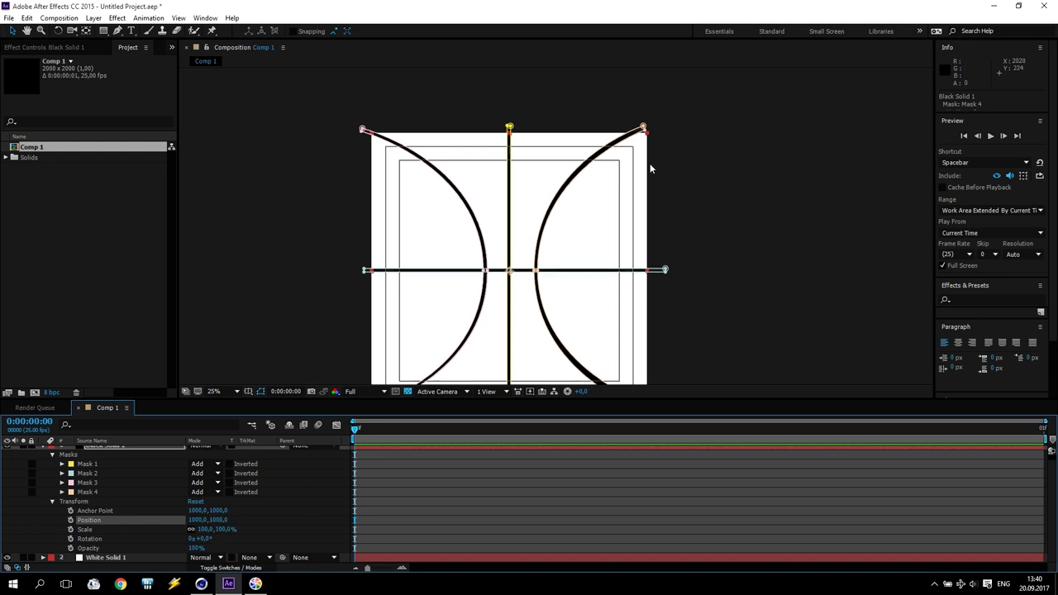
# Zoom in and move Mask 4's end and top vertices to narrow the band's end
pyautogui.scroll(4, 679, 137)
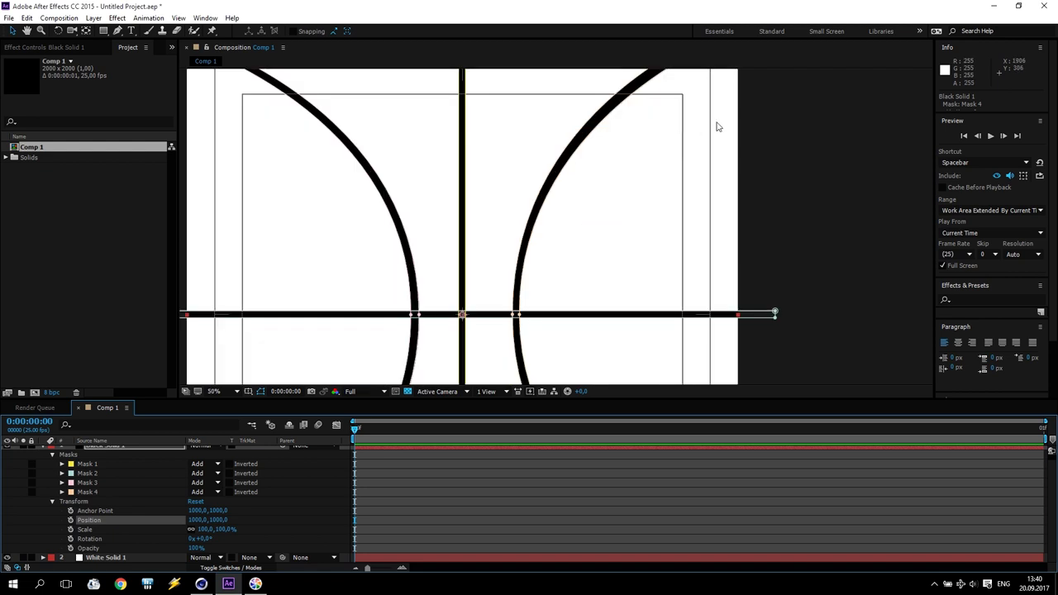
pyautogui.scroll(2, 521, 166)
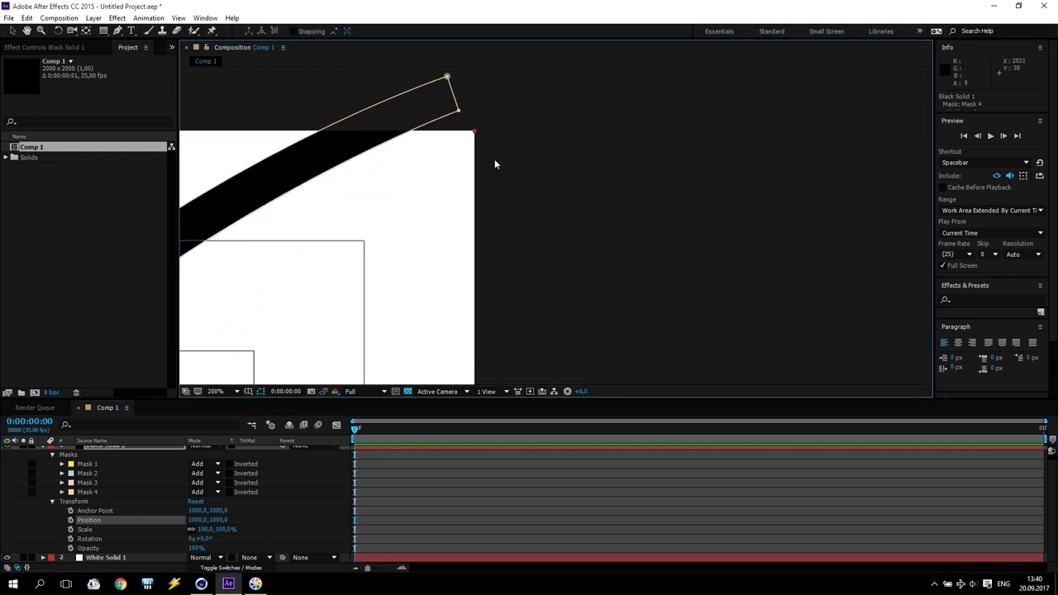
pyautogui.click(87, 483)
pyautogui.click(460, 111)
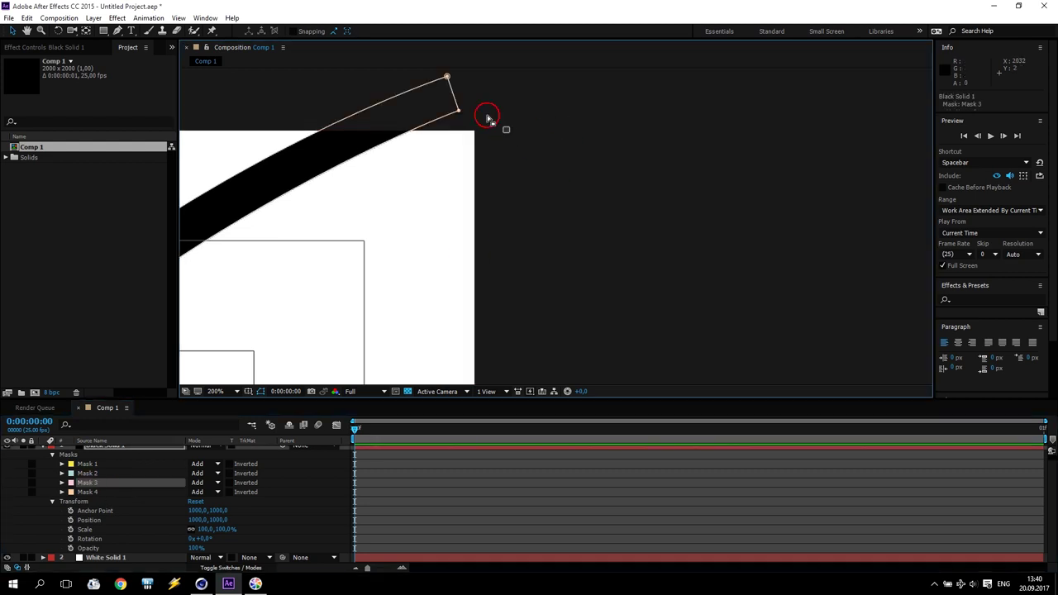
pyautogui.moveTo(460, 111); pyautogui.dragTo(505, 136)
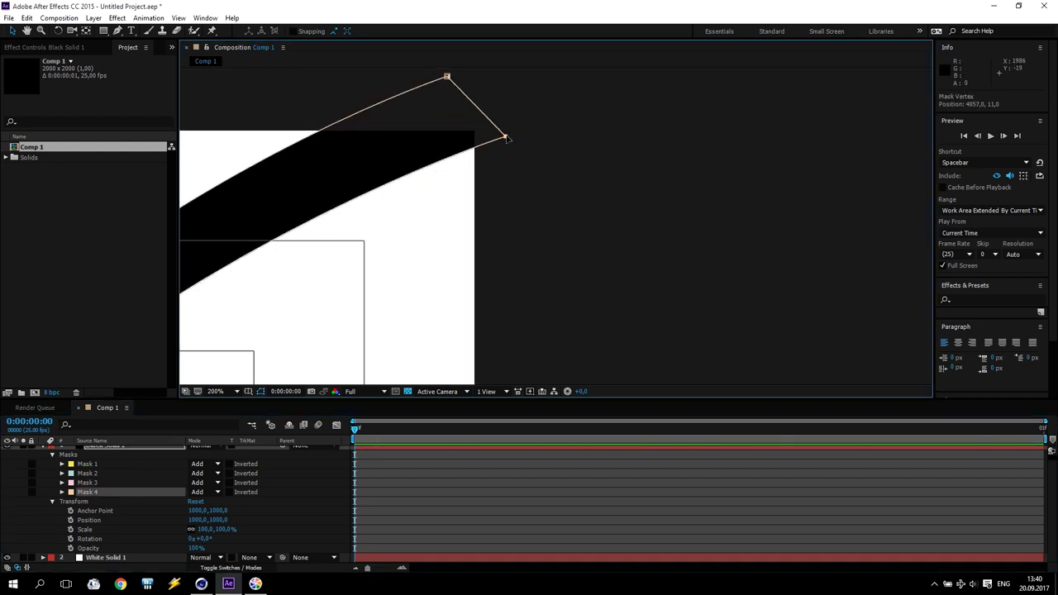
pyautogui.click(446, 77)
pyautogui.moveTo(447, 76); pyautogui.dragTo(502, 116)
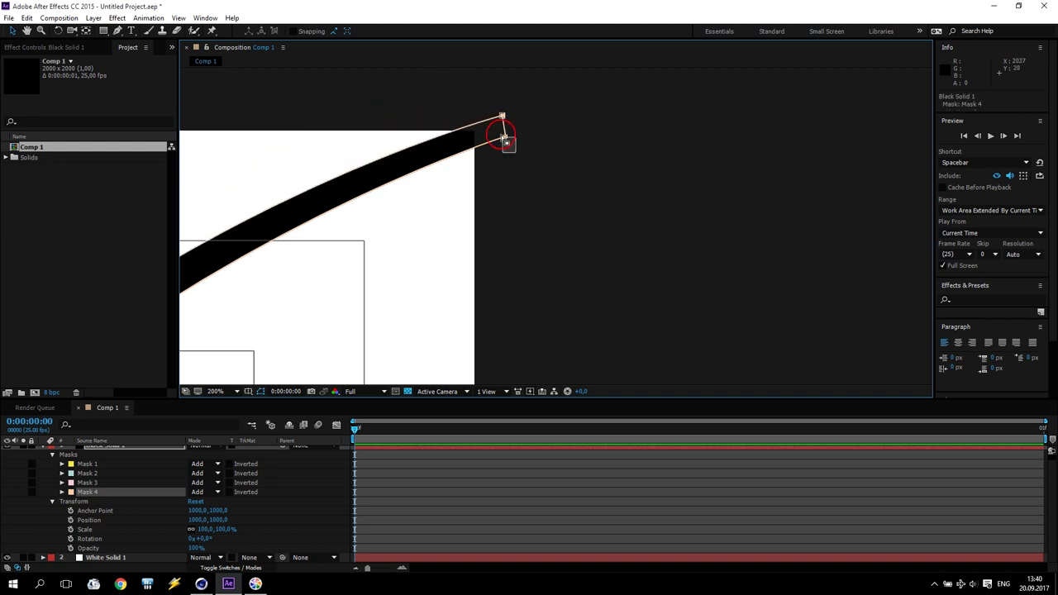
# Drag Mask 4's top-right and bottom vertices up and left toward the square's corner
pyautogui.moveTo(501, 229); pyautogui.dragTo(596, 163)
pyautogui.scroll(-3, 596, 162)
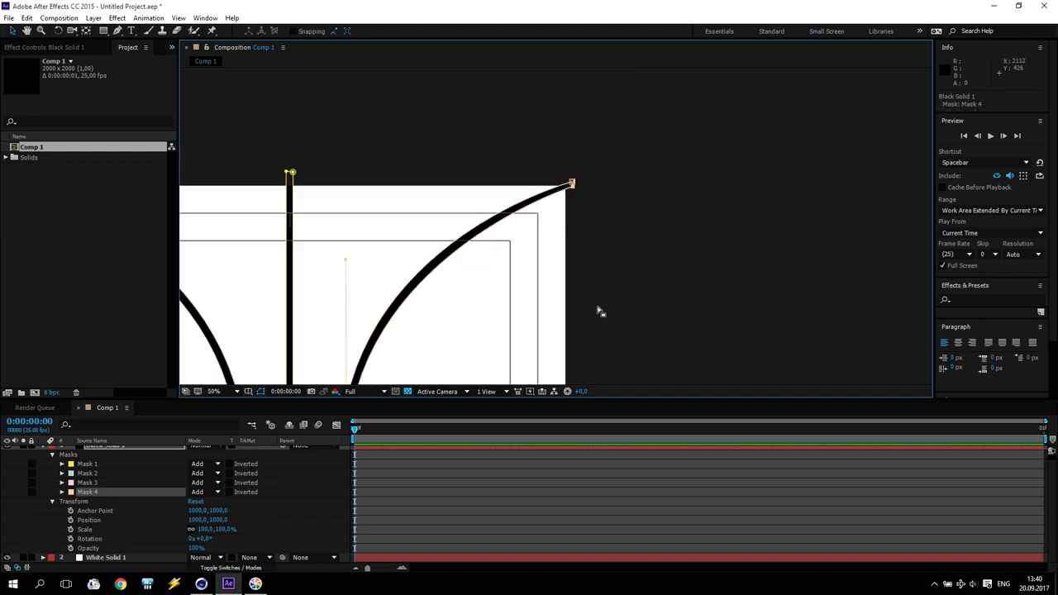
pyautogui.scroll(4, 367, 345)
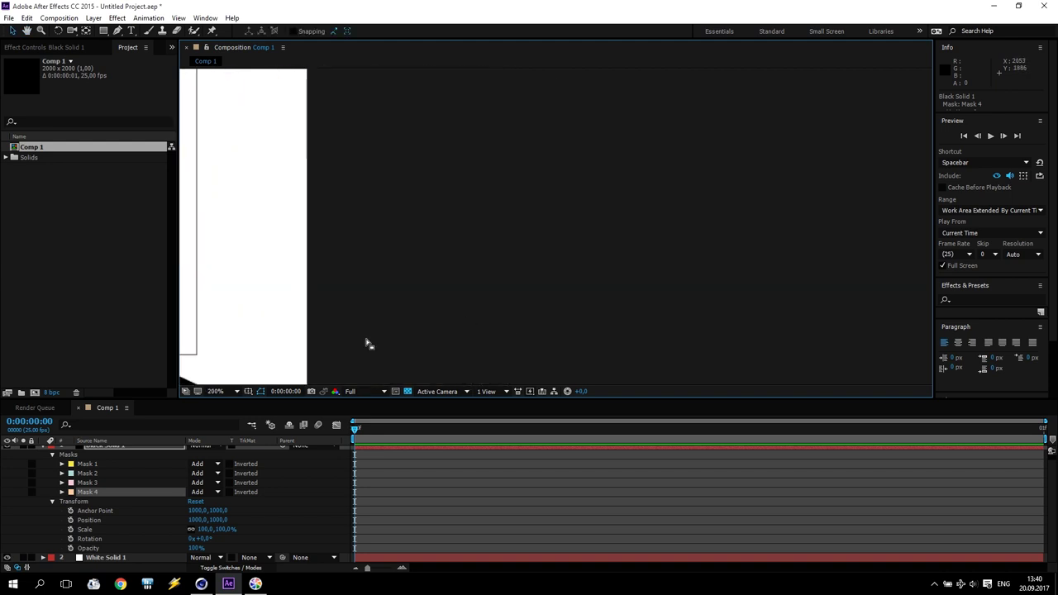
pyautogui.moveTo(516, 194); pyautogui.dragTo(476, 183)
pyautogui.click(478, 236)
pyautogui.moveTo(481, 237); pyautogui.dragTo(447, 164)
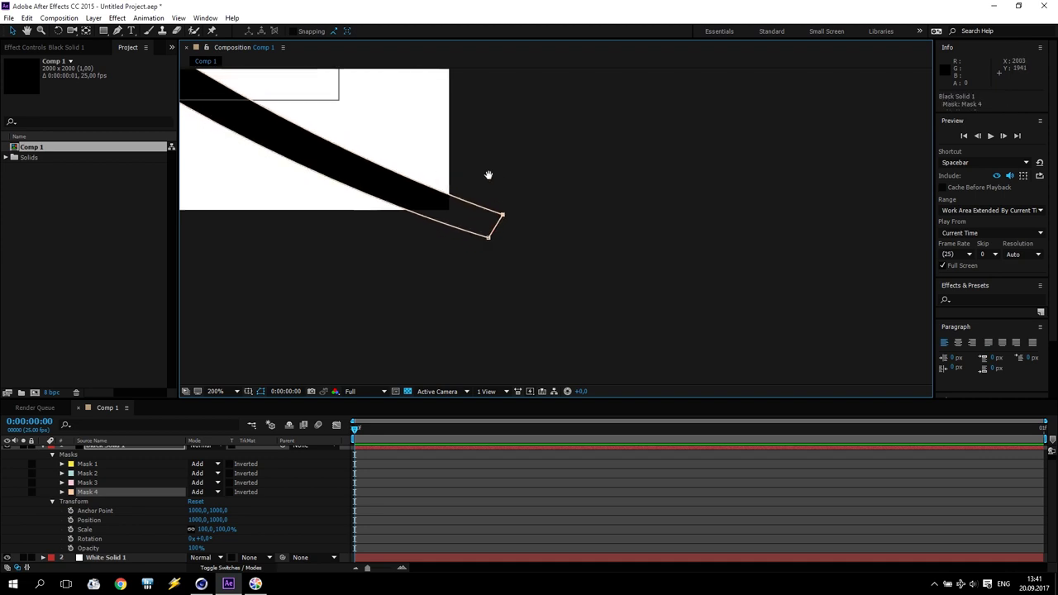
pyautogui.scroll(-4, 488, 174)
# Check the horizontal line and right arc mask paths, zoom out, and deselect the vertices
pyautogui.press('v')
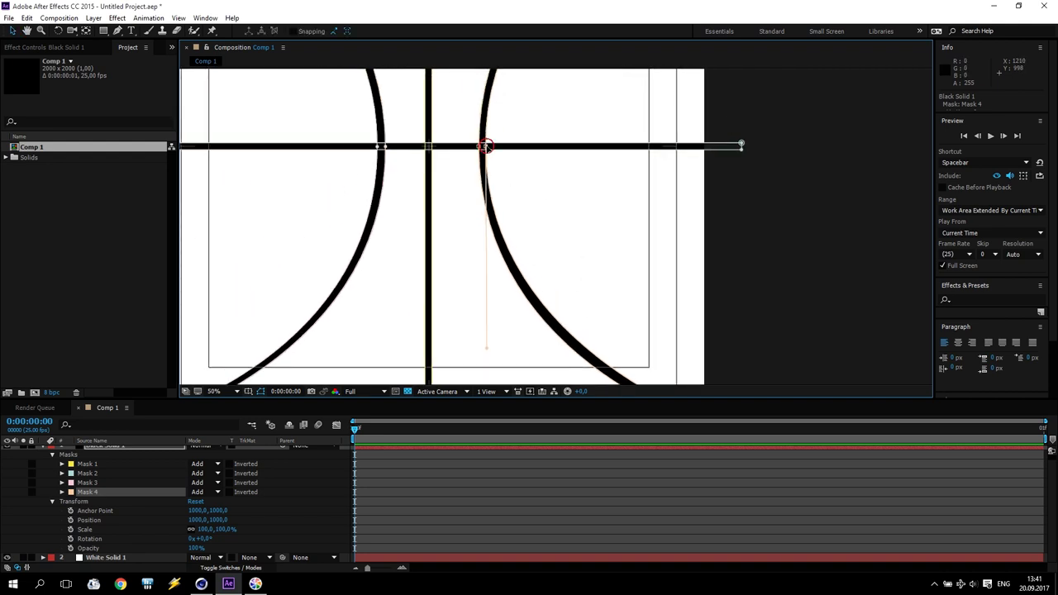
pyautogui.click(486, 354)
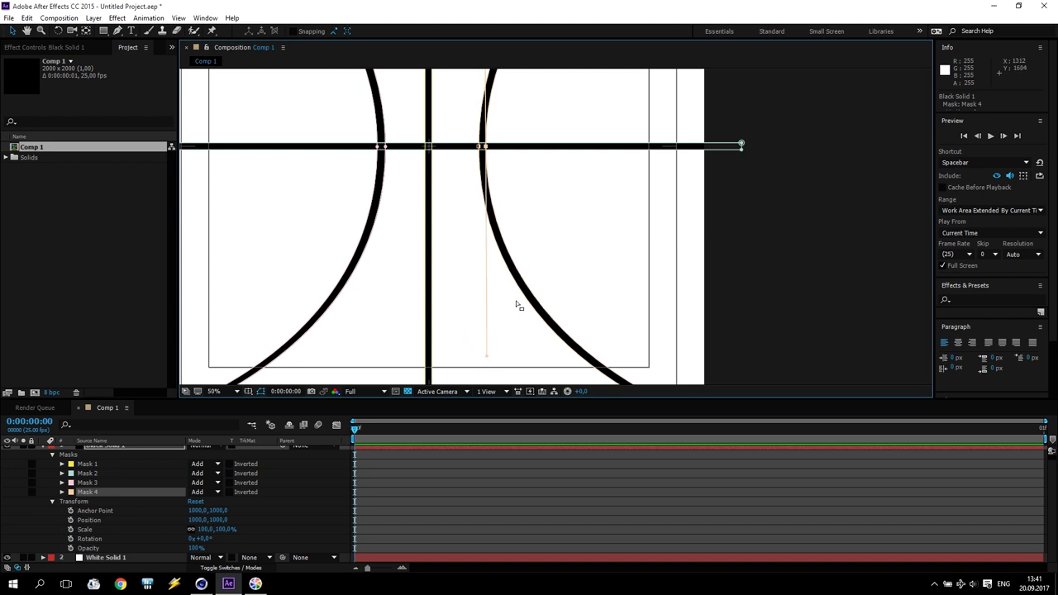
pyautogui.scroll(5, 537, 232)
pyautogui.click(503, 145)
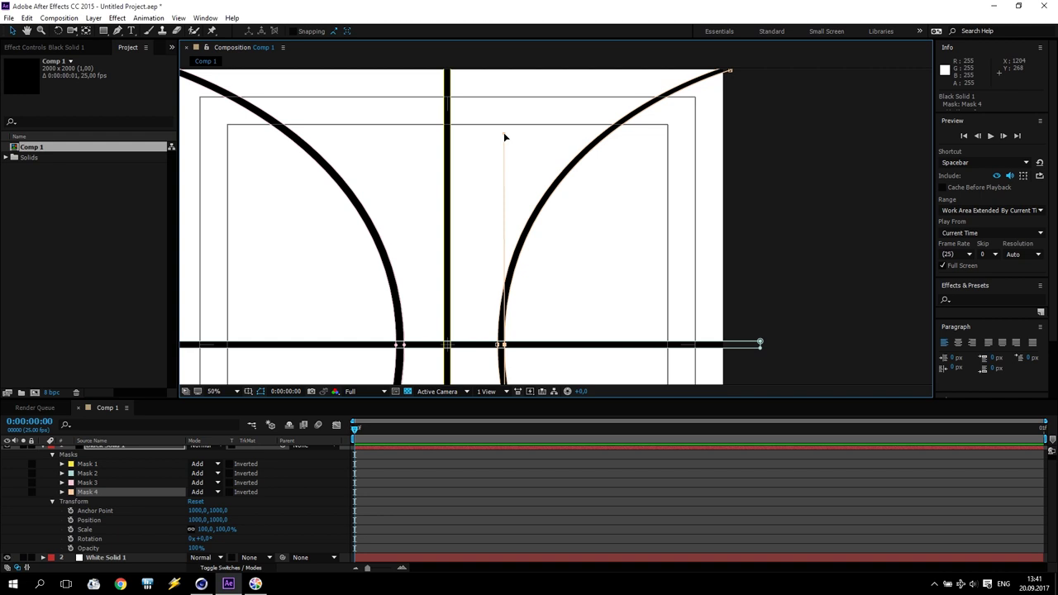
pyautogui.scroll(-1, 515, 218)
pyautogui.keyDown('alt'); pyautogui.scroll(-1, 612, 240); pyautogui.keyUp('alt')
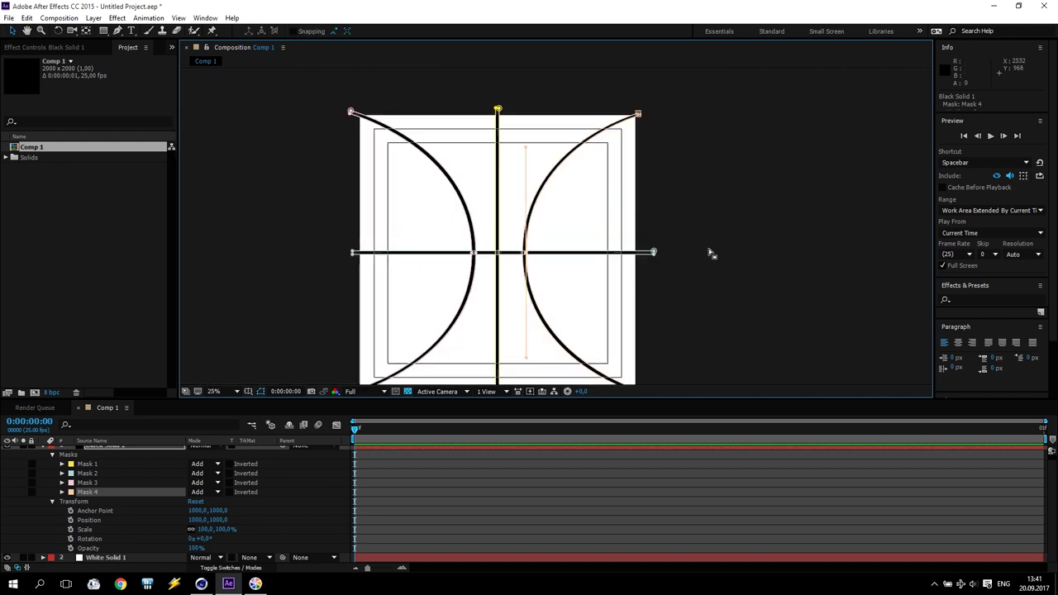
pyautogui.click(711, 254)
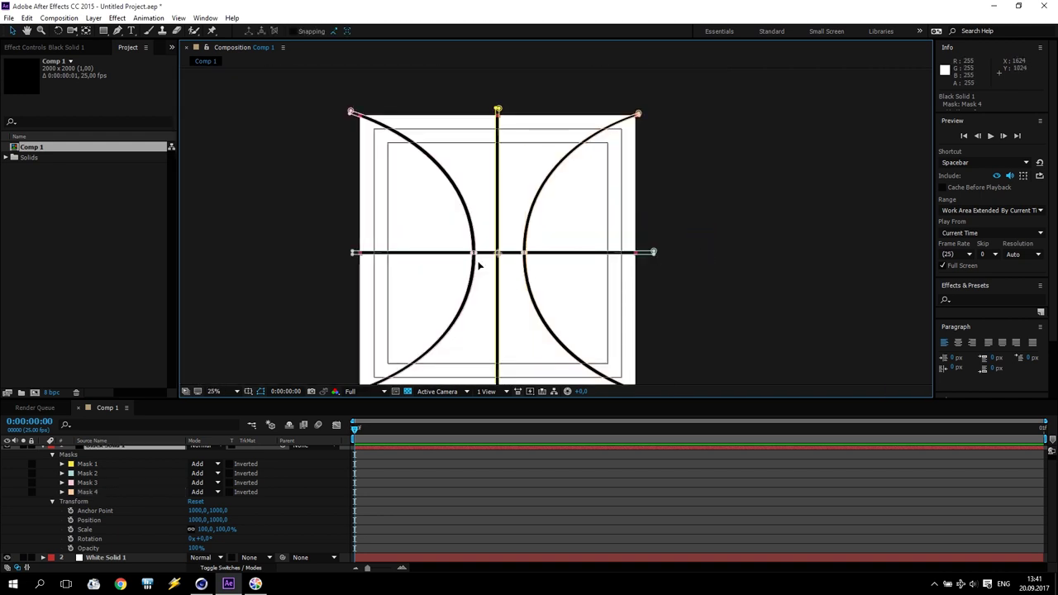
# Give all four masks of Black Solid 1 a 20 px Mask Feather
pyautogui.click(91, 469)
pyautogui.click(105, 456)
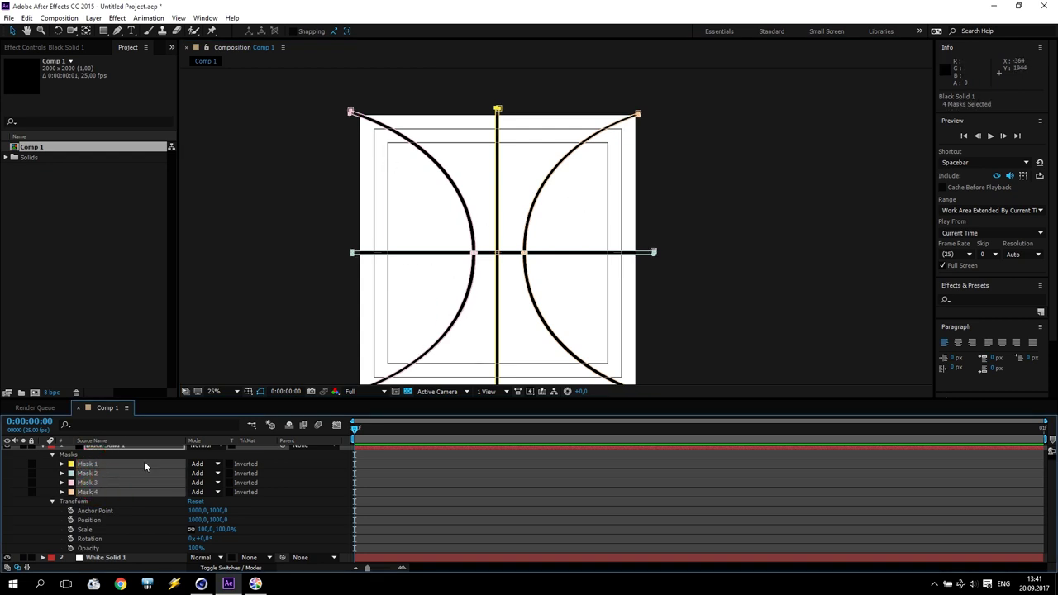
pyautogui.click(63, 465)
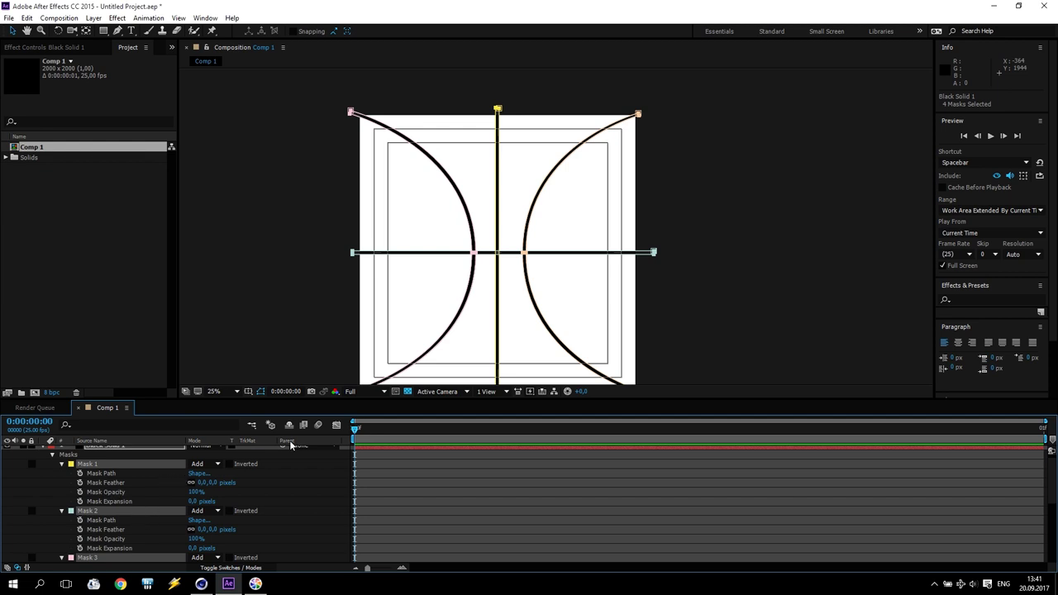
pyautogui.scroll(4, 394, 268)
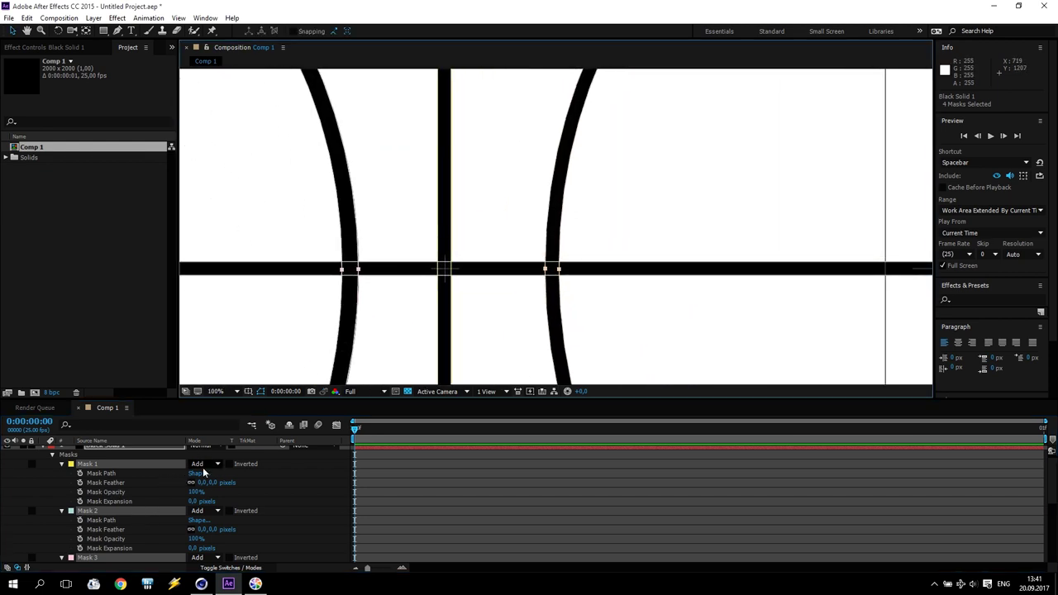
pyautogui.click(201, 484)
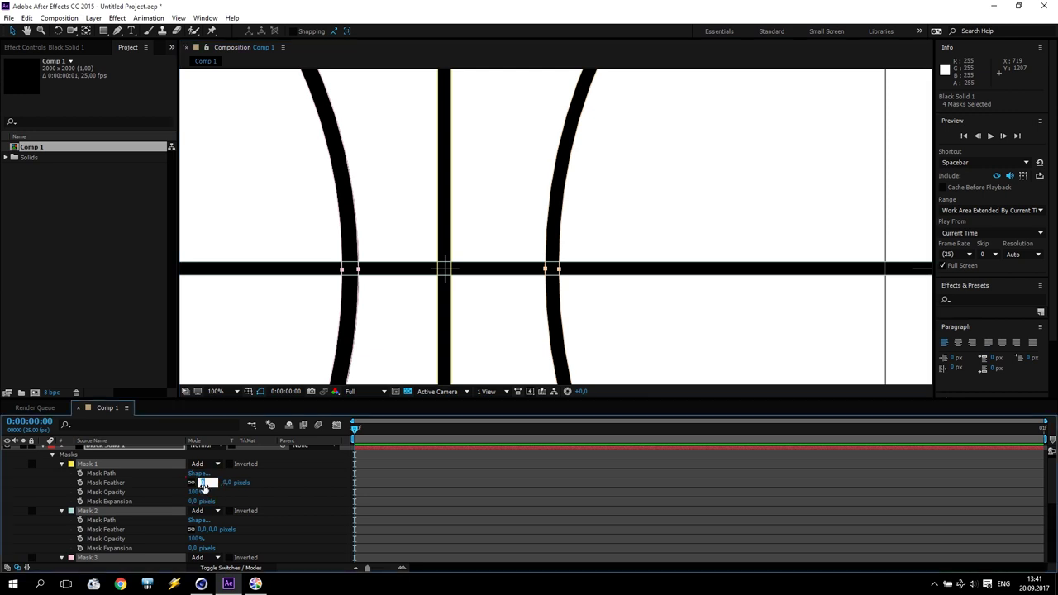
pyautogui.write('20')
pyautogui.press('Return')
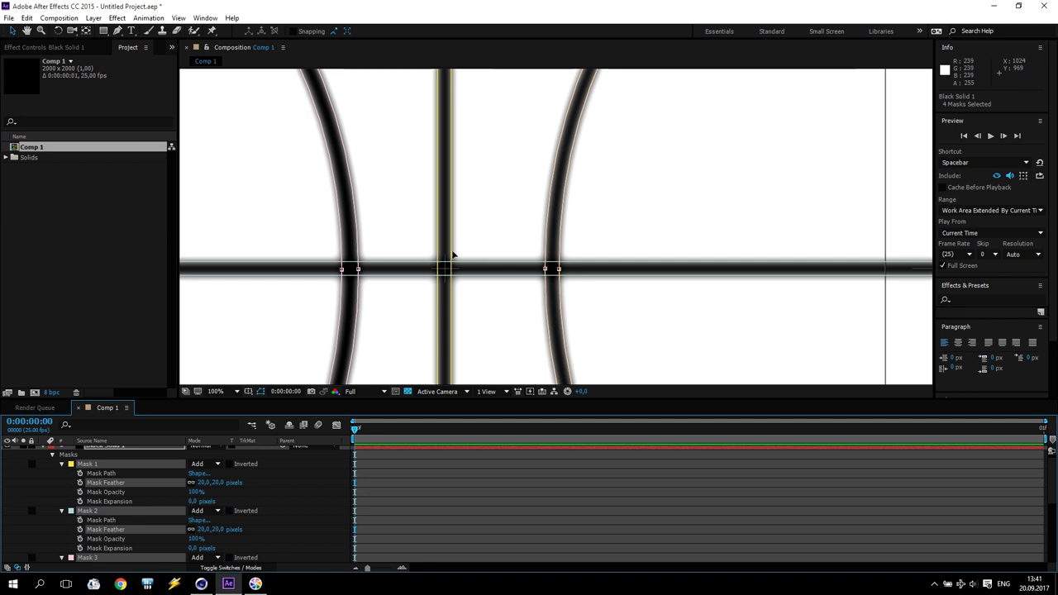
pyautogui.scroll(-4, 399, 206)
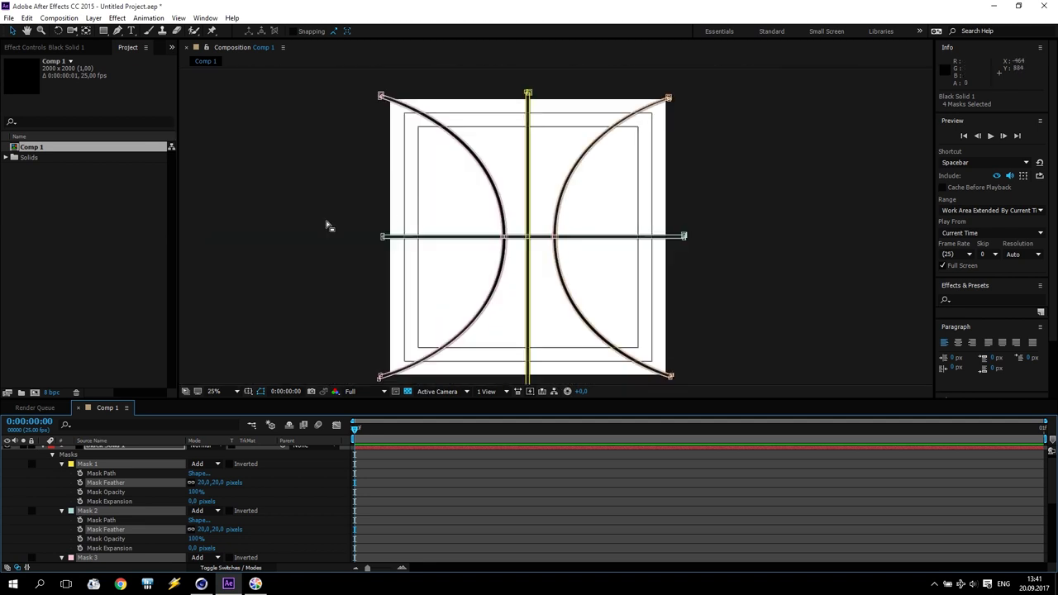
pyautogui.click(89, 410)
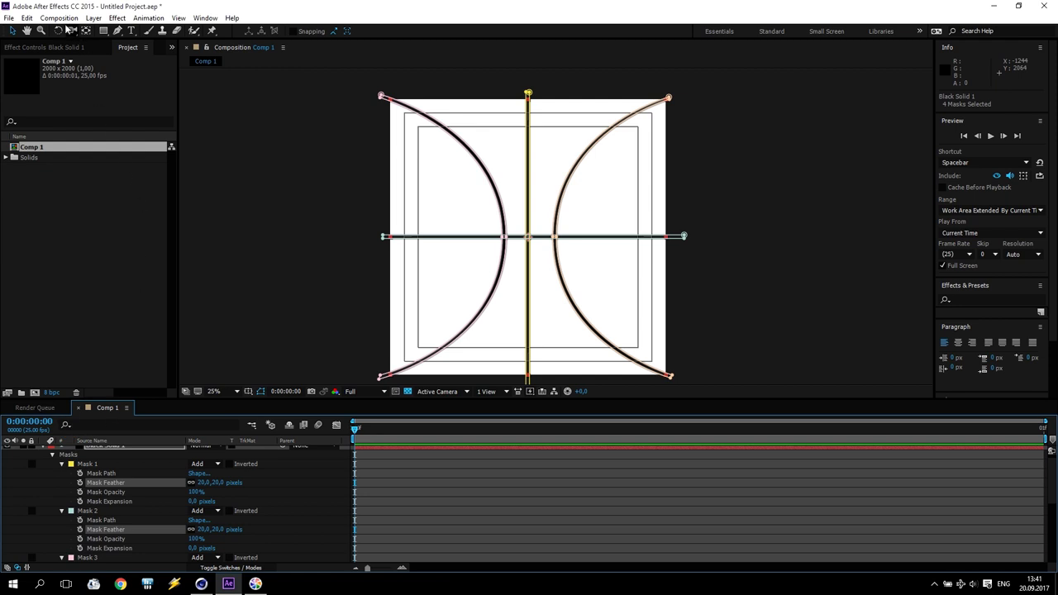
pyautogui.click(59, 17)
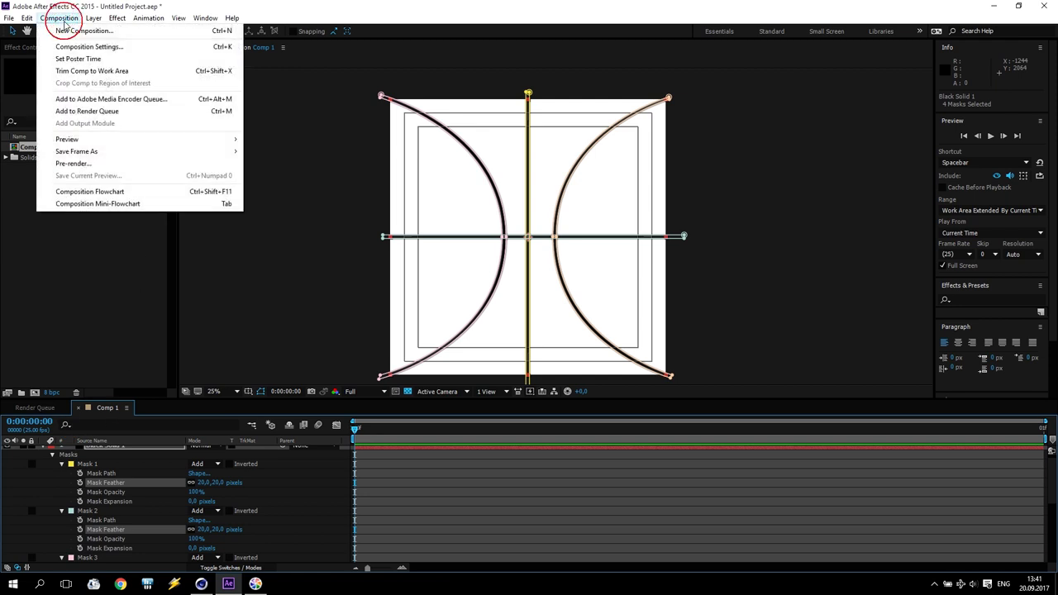
# Queue Comp 1 as a 32-bit Targa Sequence and raise the project depth to 32 bpc
pyautogui.click(97, 112)
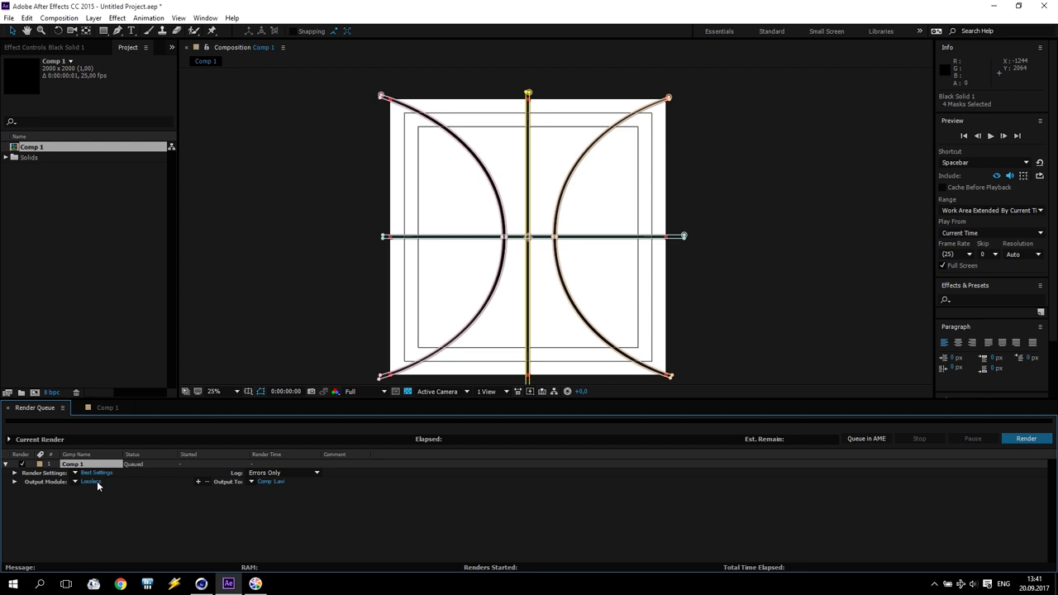
pyautogui.click(97, 484)
pyautogui.click(471, 154)
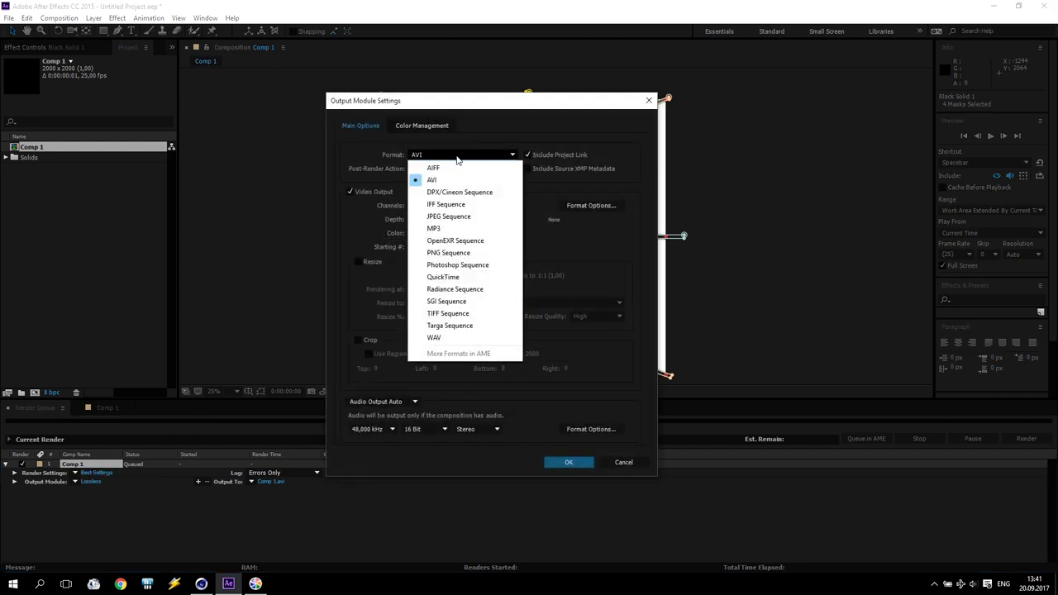
pyautogui.click(450, 326)
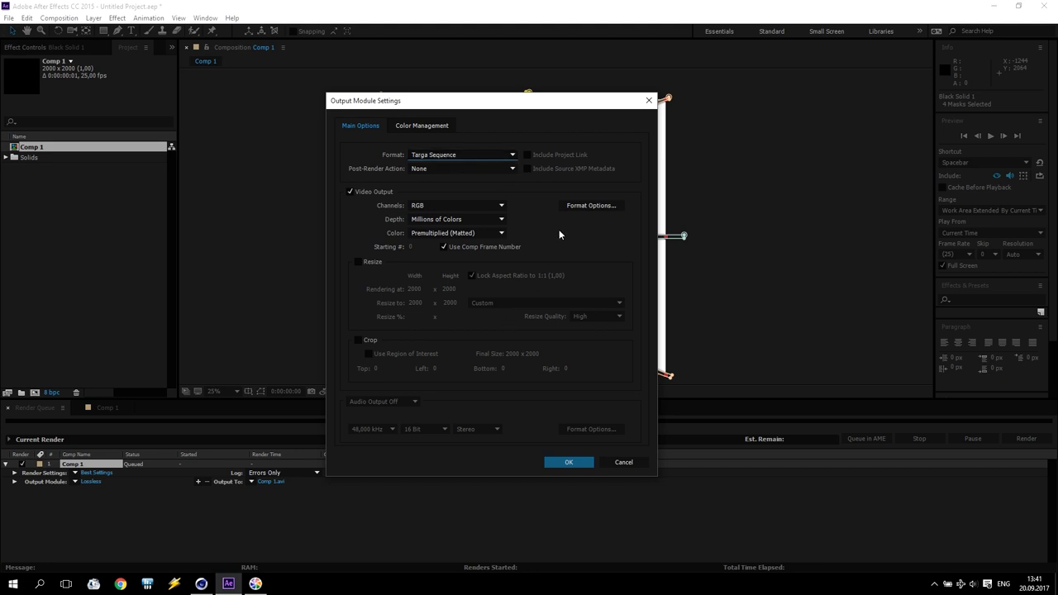
pyautogui.click(580, 208)
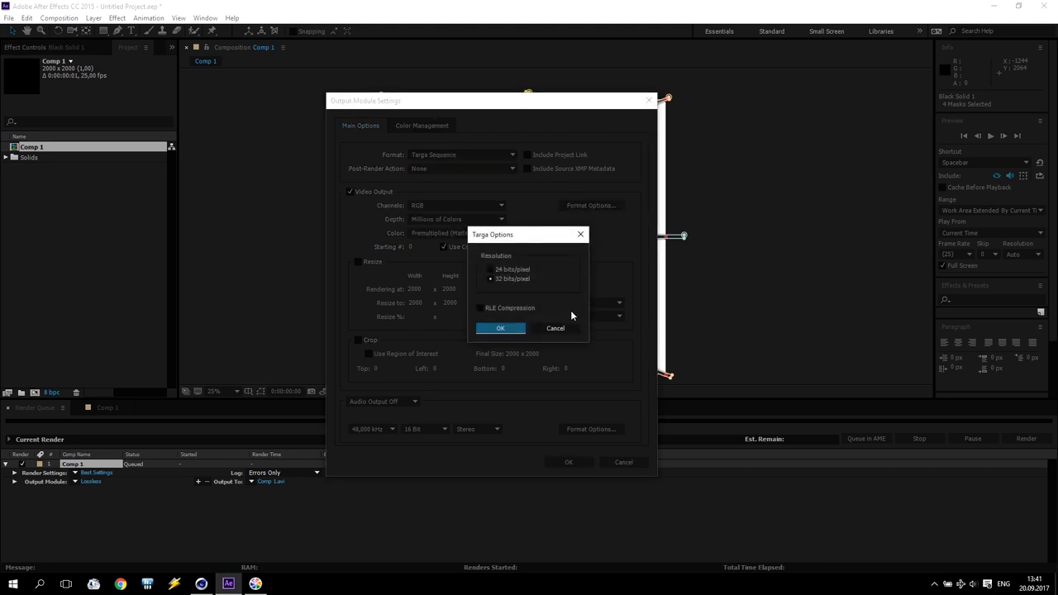
pyautogui.click(555, 328)
pyautogui.click(625, 462)
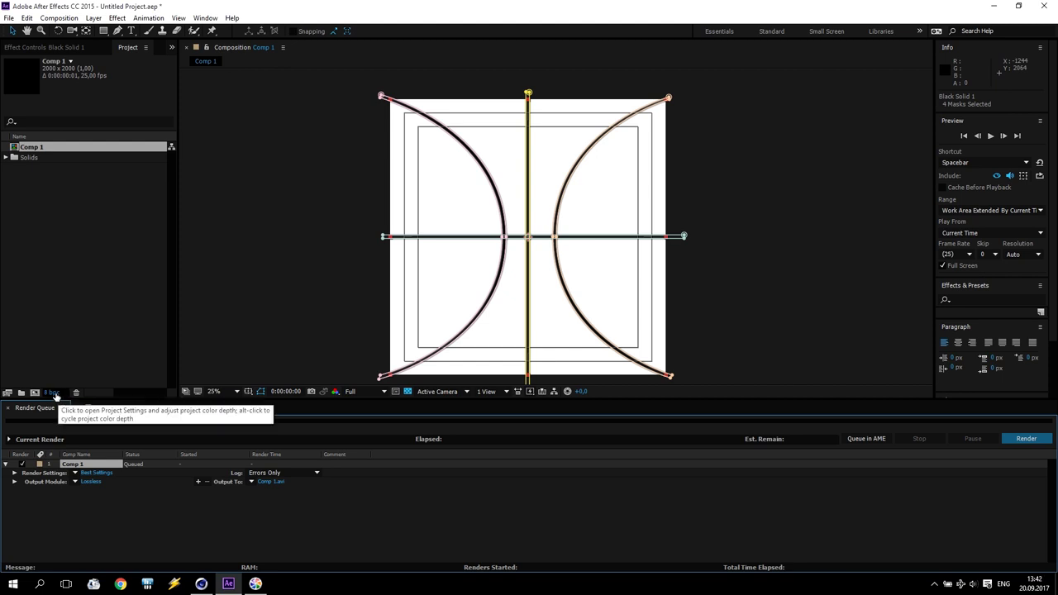
pyautogui.keyDown('alt'); pyautogui.click(53, 394); pyautogui.keyUp('alt')
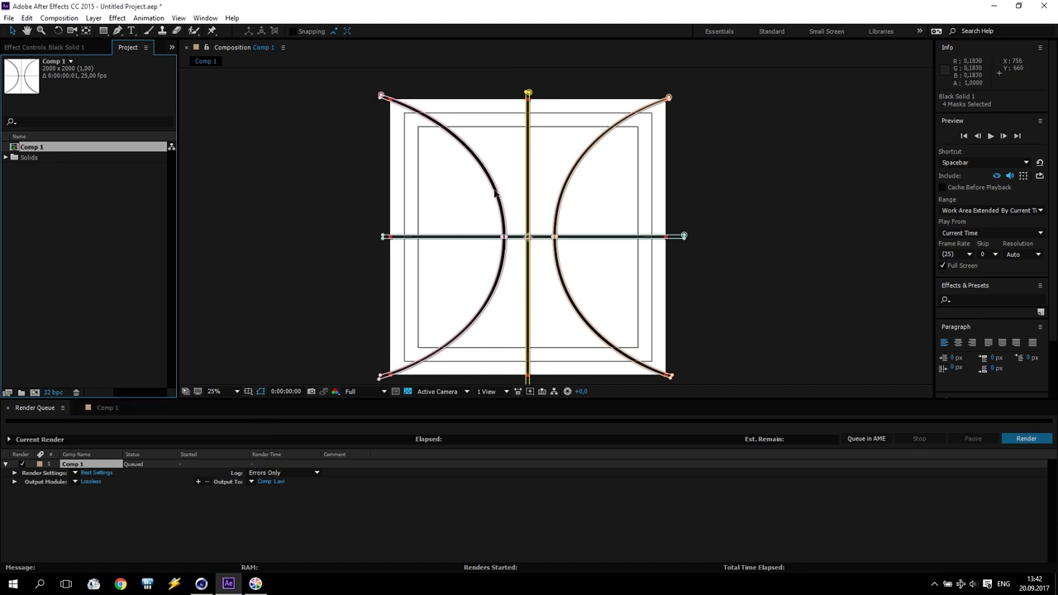
# Inspect the line edges up close, then remove the queued Comp 1 render item
pyautogui.press('.')
pyautogui.press('.')
pyautogui.press('.')
pyautogui.press('.')
pyautogui.press('.')
pyautogui.press('.')
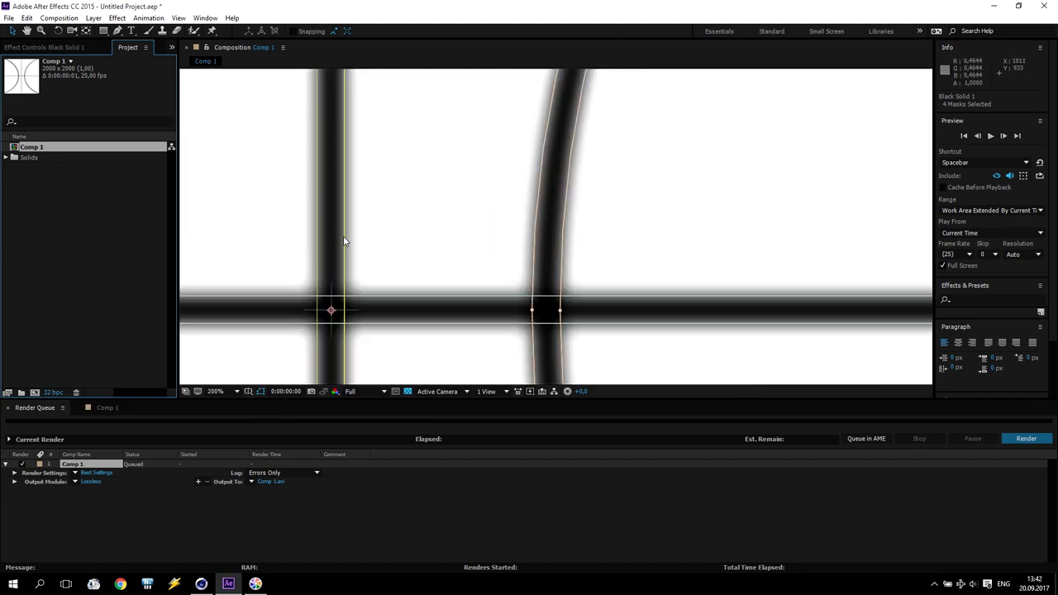
pyautogui.press(',')
pyautogui.press(',')
pyautogui.press(',')
pyautogui.press(',')
pyautogui.press(',')
pyautogui.press(',')
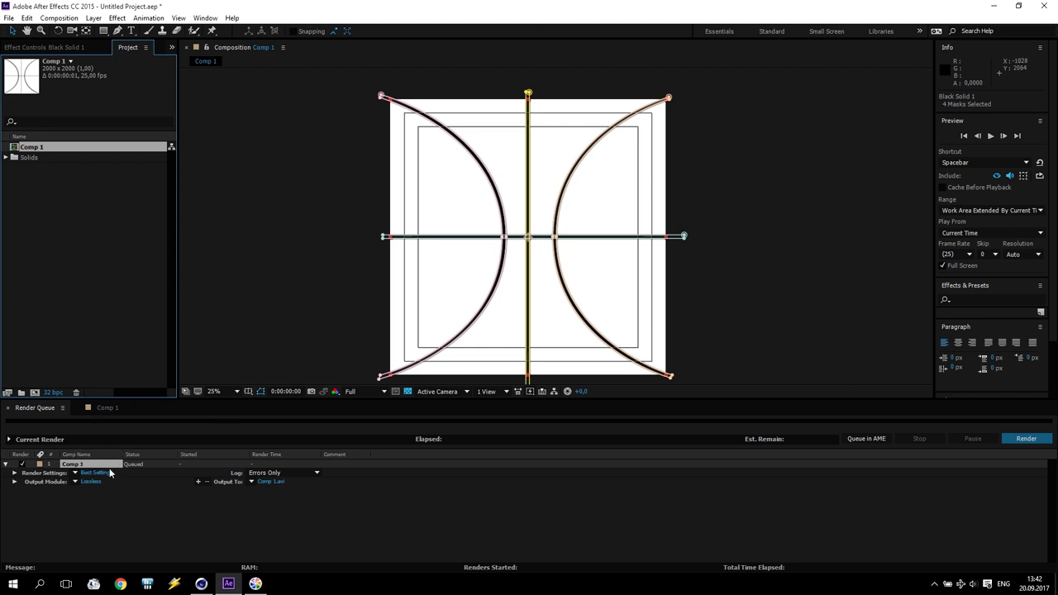
pyautogui.click(83, 465)
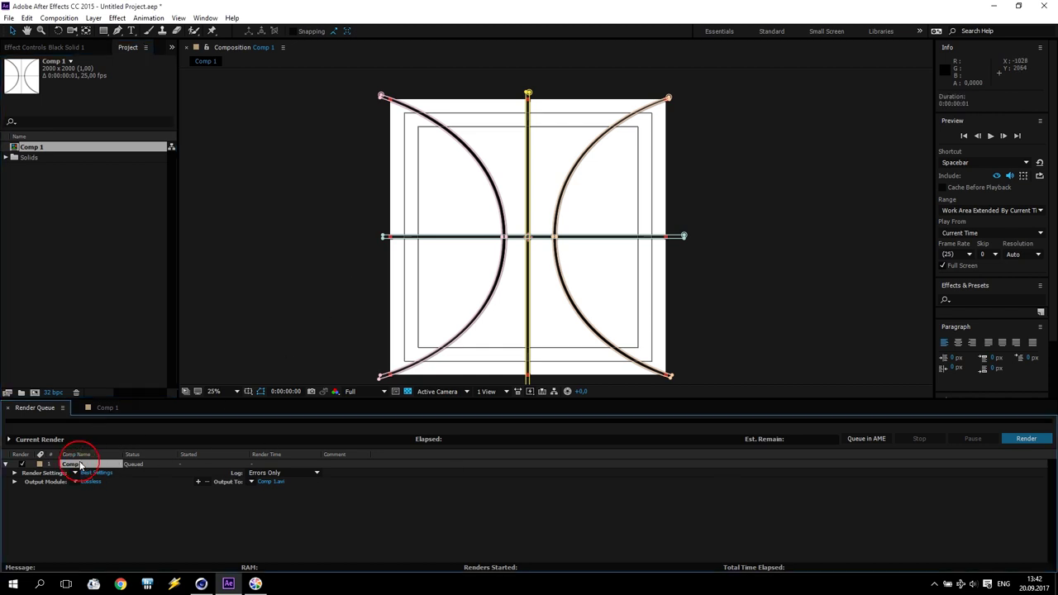
pyautogui.press('Delete')
pyautogui.click(106, 408)
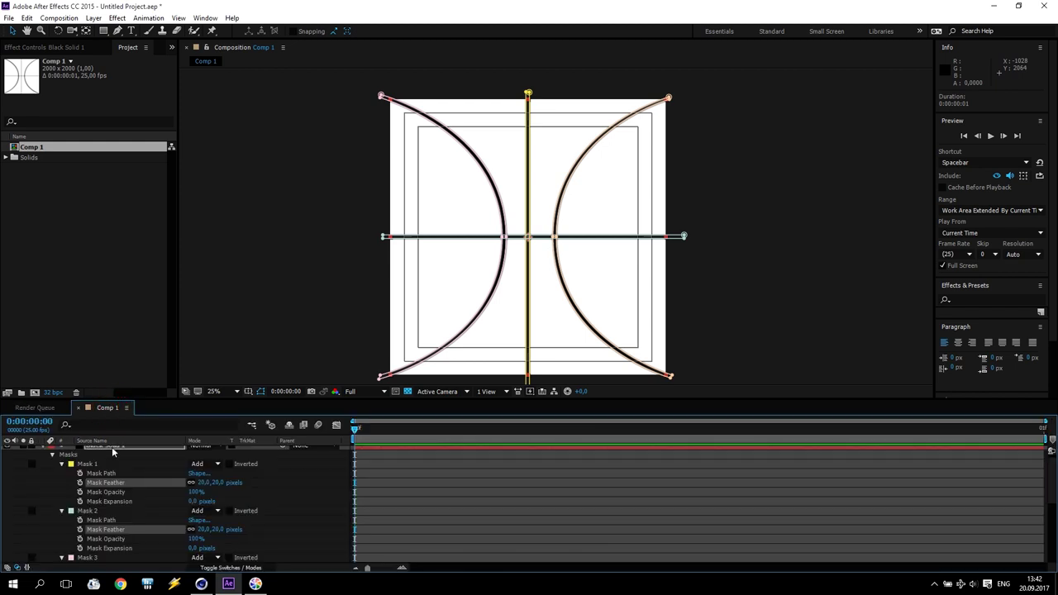
# Re-add Comp 1 to the Render Queue with a Targa Sequence output module
pyautogui.click(59, 17)
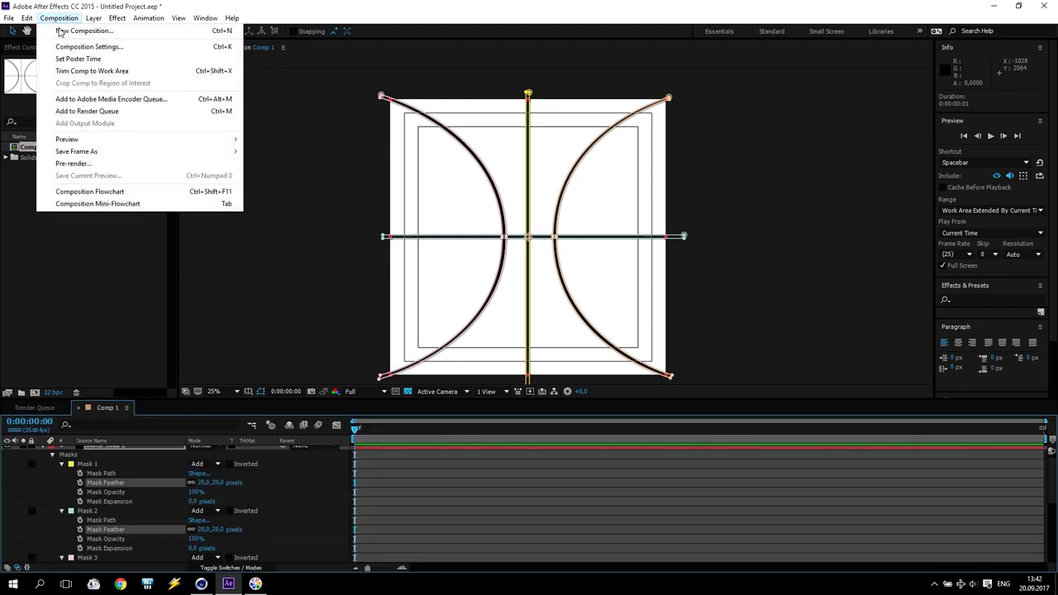
pyautogui.click(86, 110)
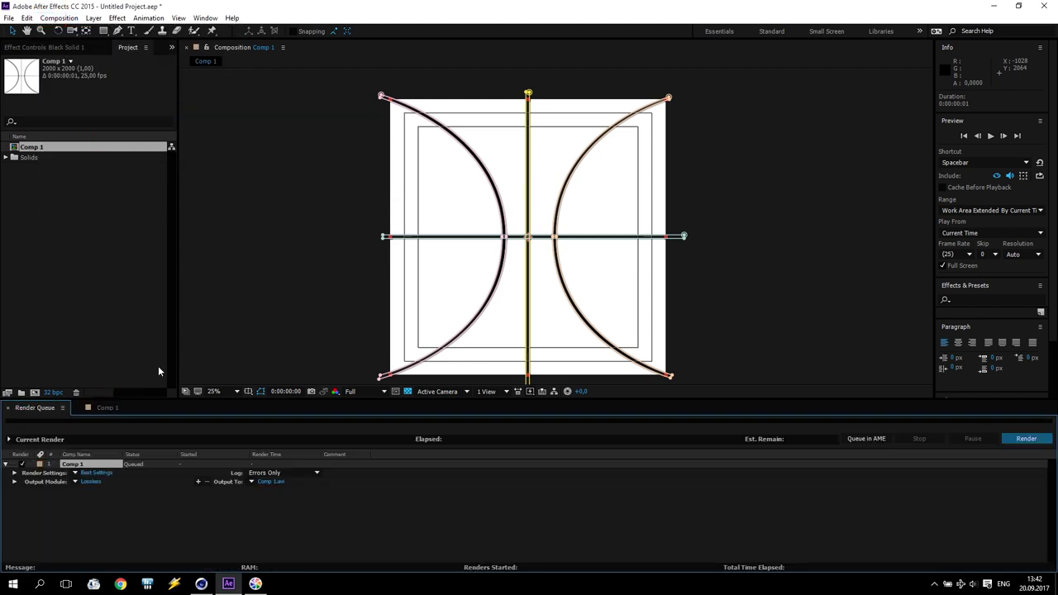
pyautogui.click(93, 482)
pyautogui.click(463, 156)
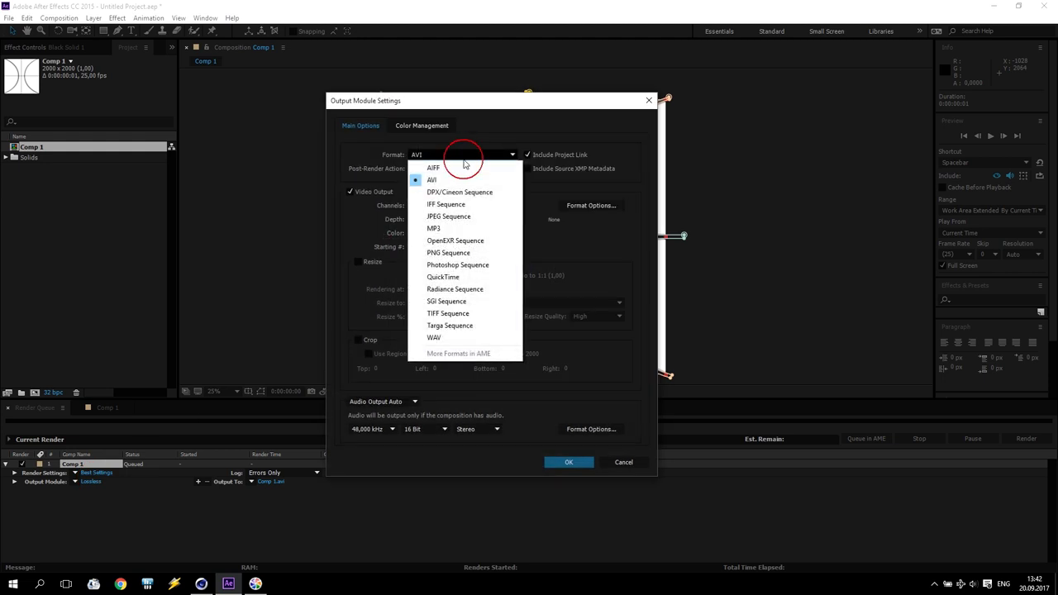
pyautogui.click(463, 330)
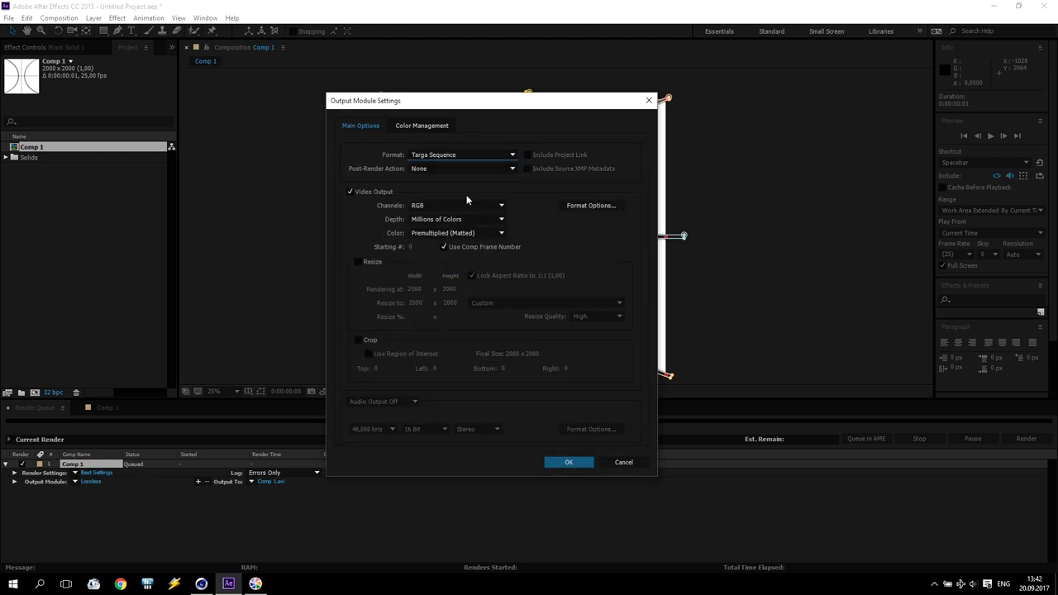
pyautogui.click(591, 205)
pyautogui.click(499, 329)
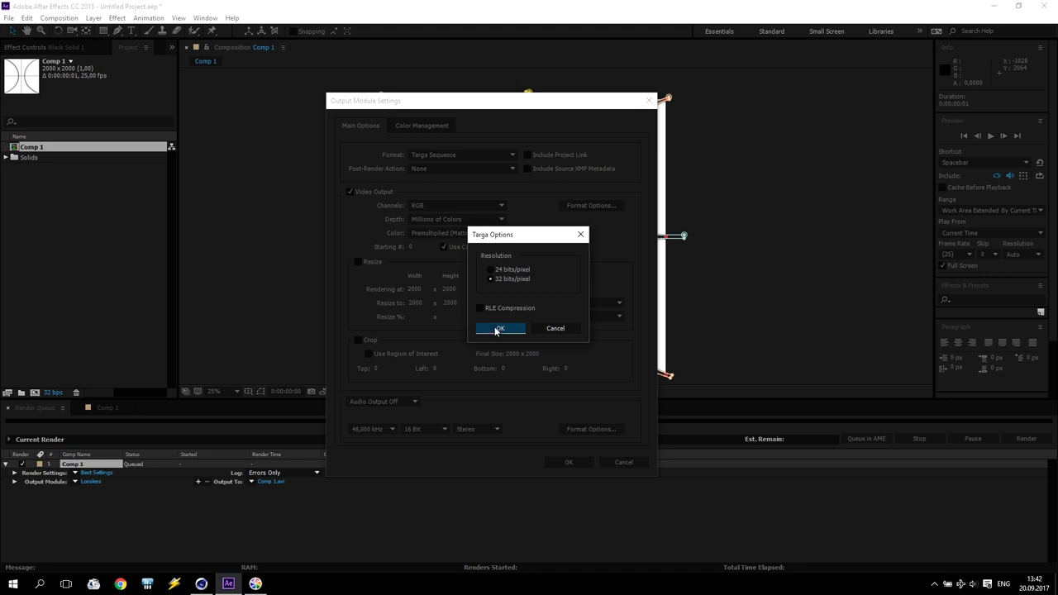
pyautogui.click(556, 462)
# Name the output Basketball_[#####].tga and render the queue
pyautogui.click(292, 482)
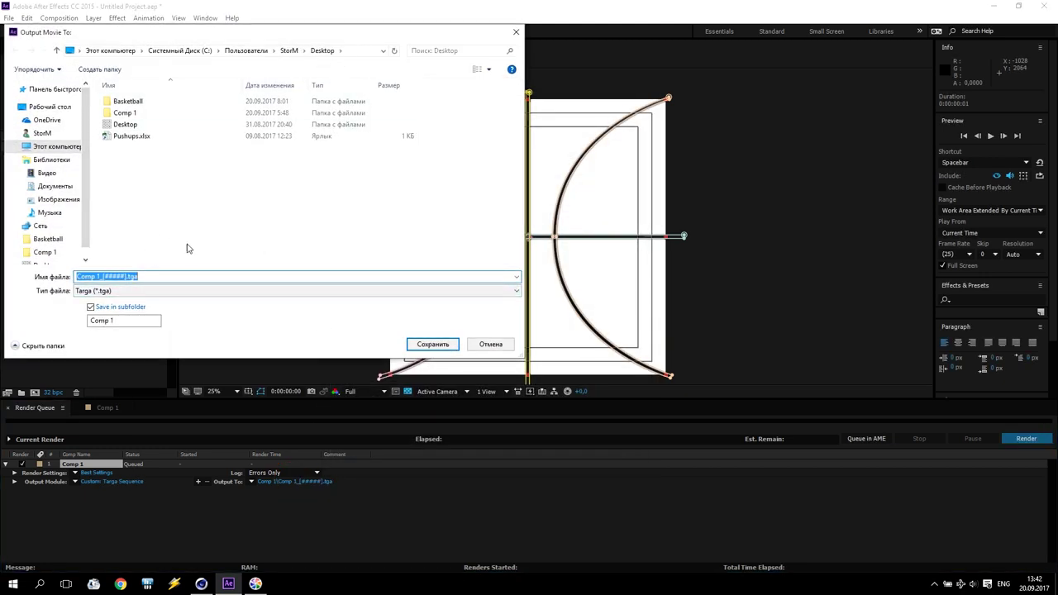
pyautogui.click(127, 276)
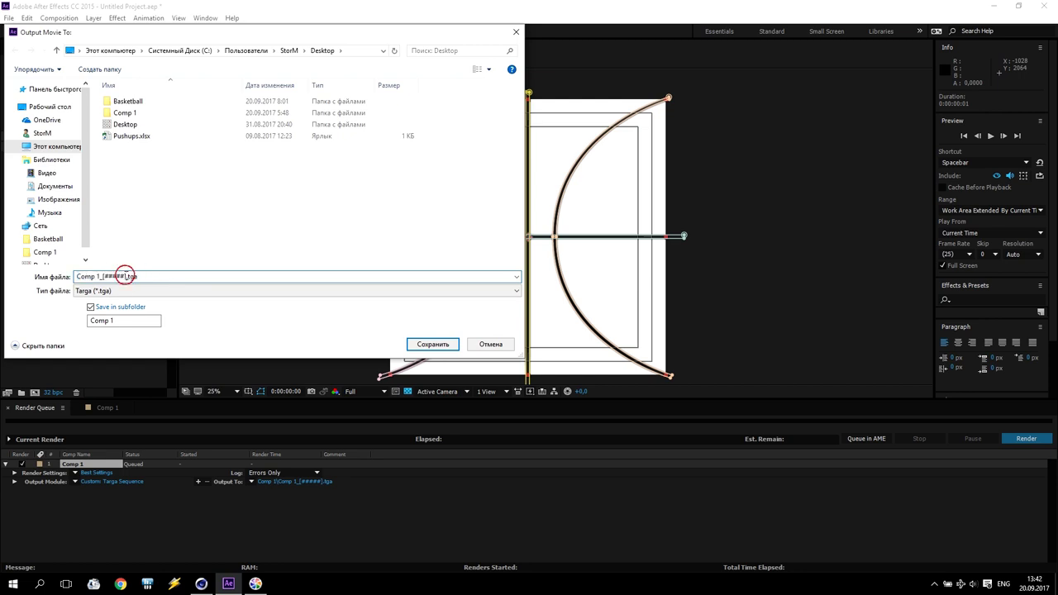
pyautogui.moveTo(125, 276); pyautogui.dragTo(4, 276)
pyautogui.write('Basketball')
pyautogui.click(412, 344)
pyautogui.click(1033, 442)
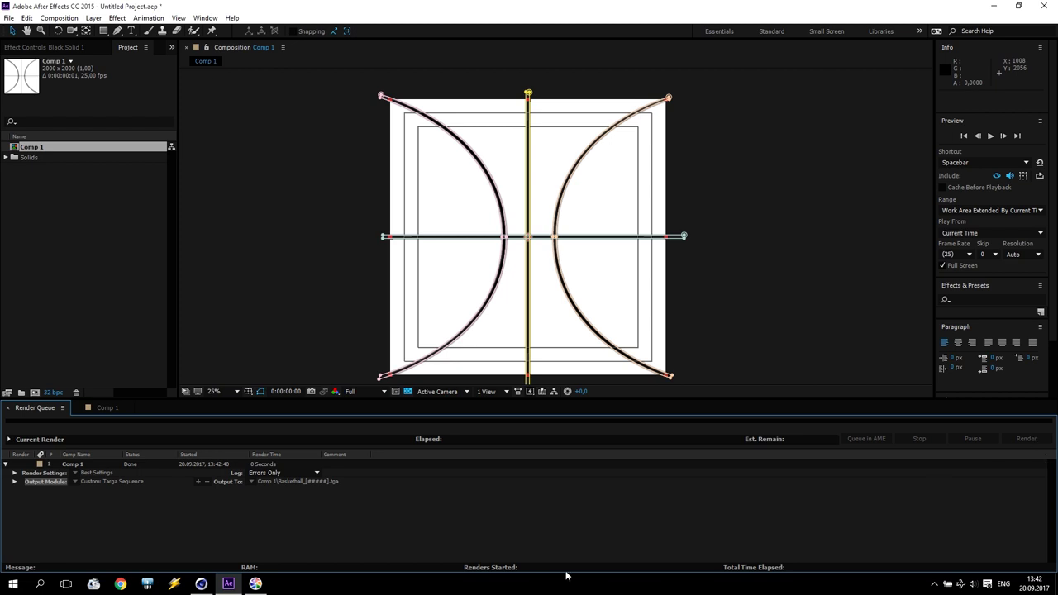
# Back in Cinema 4D, open RS Material in the Material Editor and move it off the sphere
pyautogui.moveTo(201, 584)
pyautogui.click(259, 504)
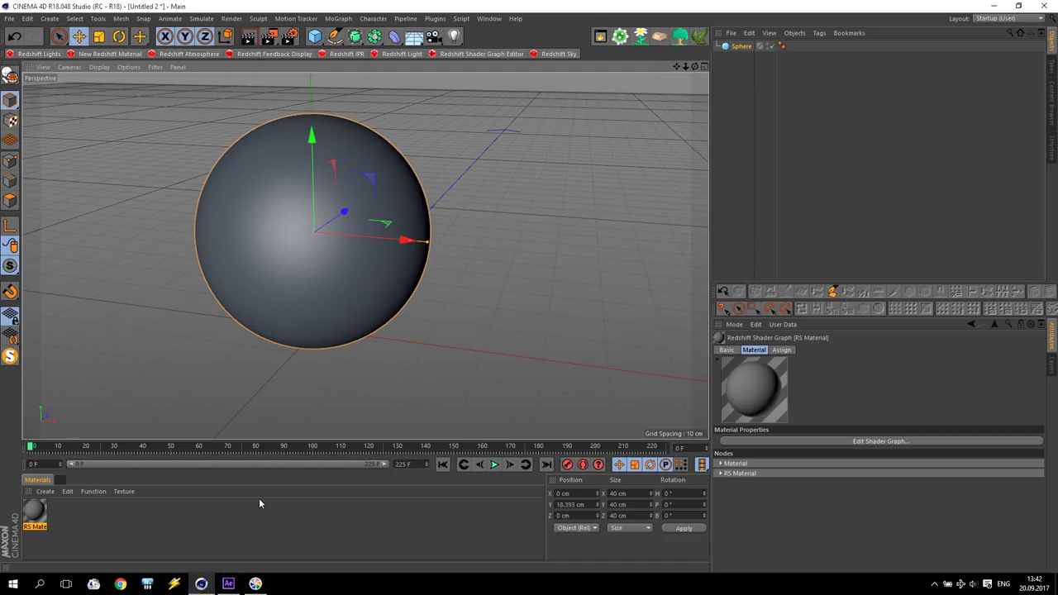
pyautogui.doubleClick(37, 511)
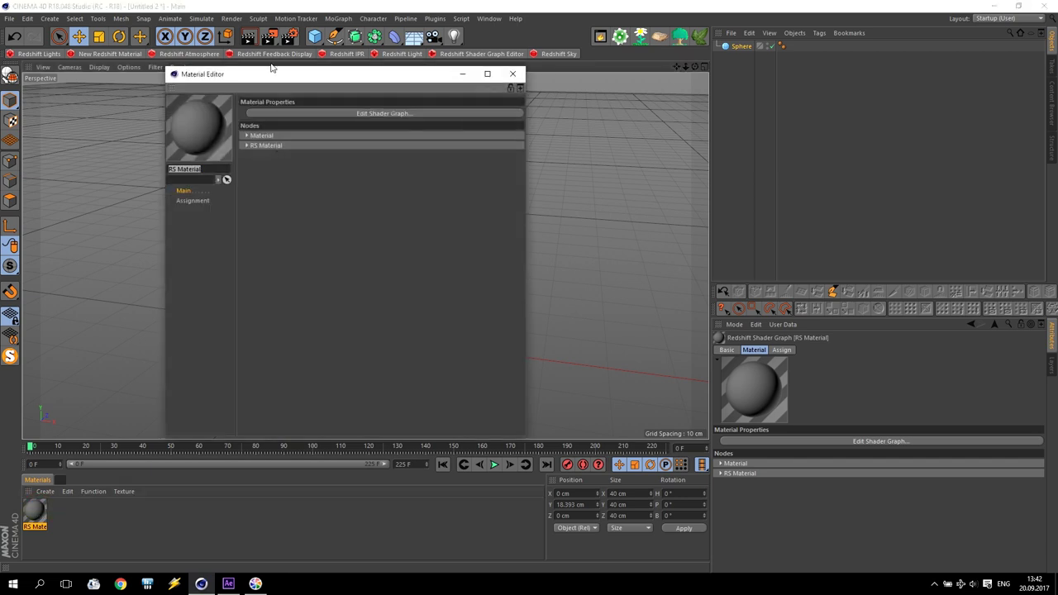
pyautogui.moveTo(272, 83); pyautogui.dragTo(781, 197)
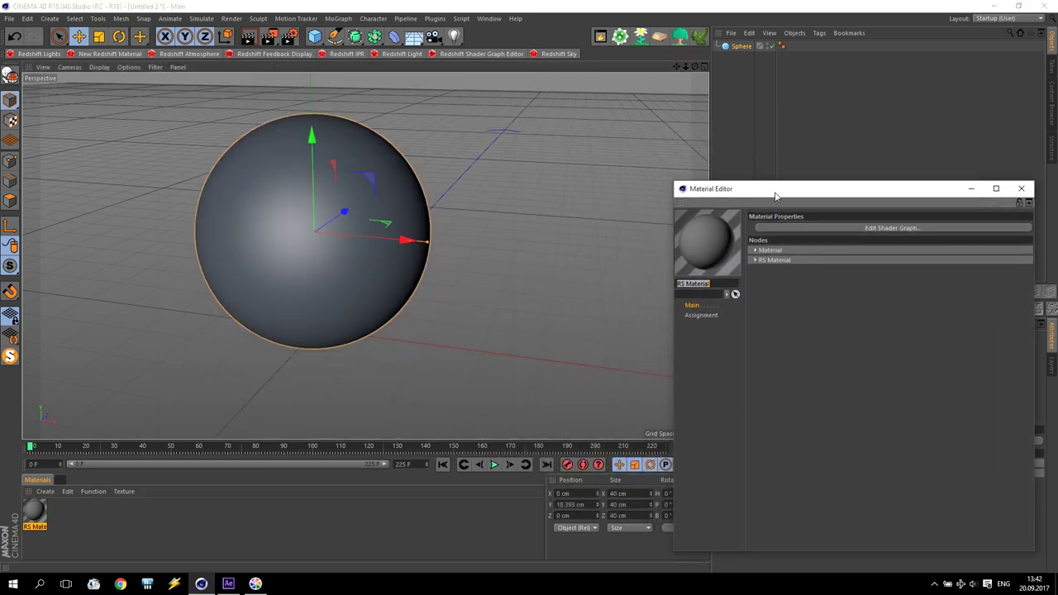
# Start the Redshift IPR preview, then close the IPR window
pyautogui.click(339, 54)
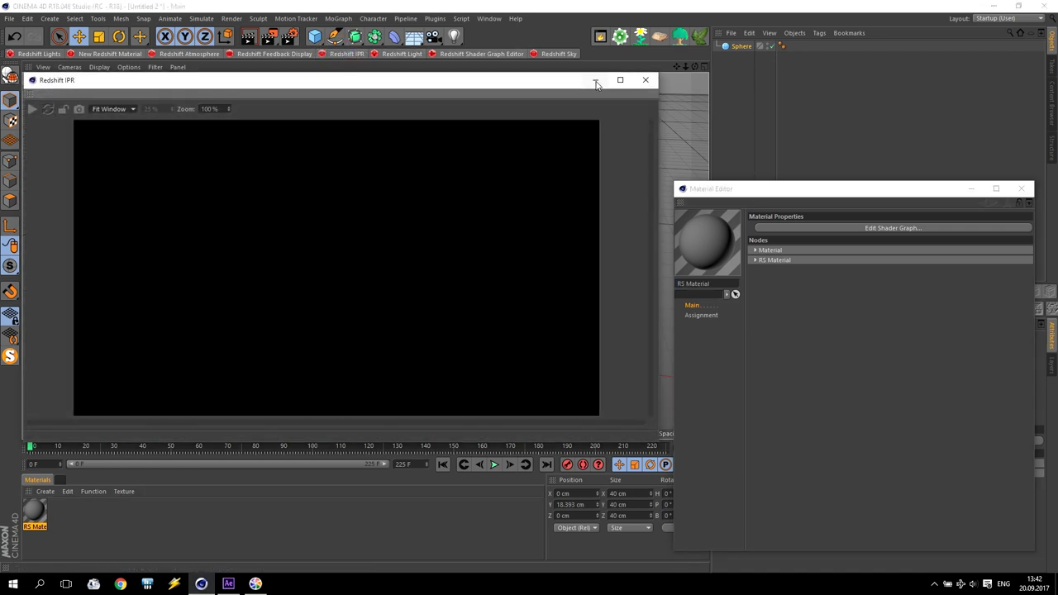
pyautogui.click(586, 86)
pyautogui.scroll(6, 366, 257)
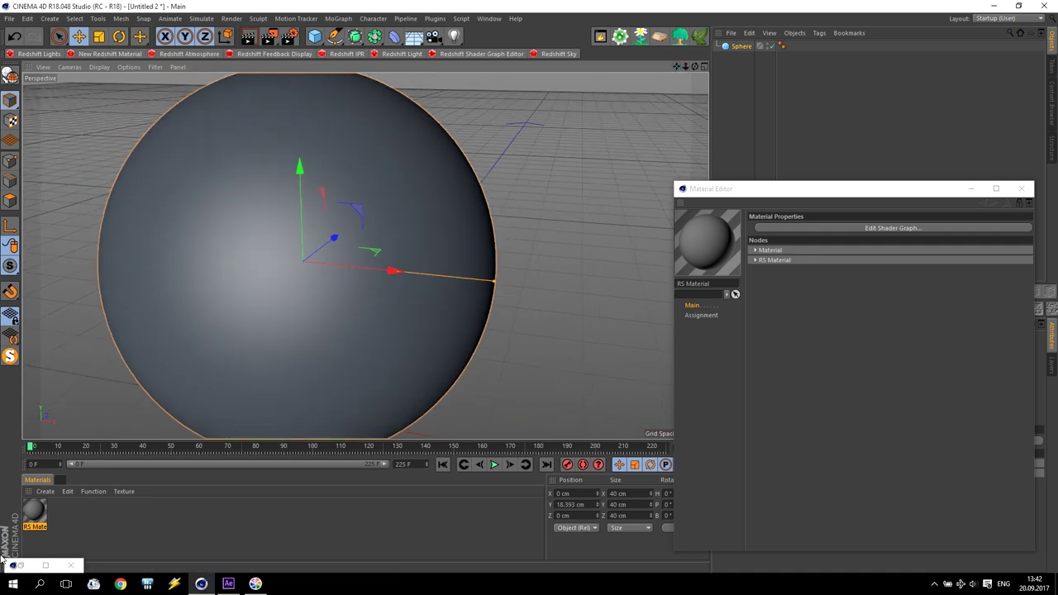
pyautogui.click(23, 567)
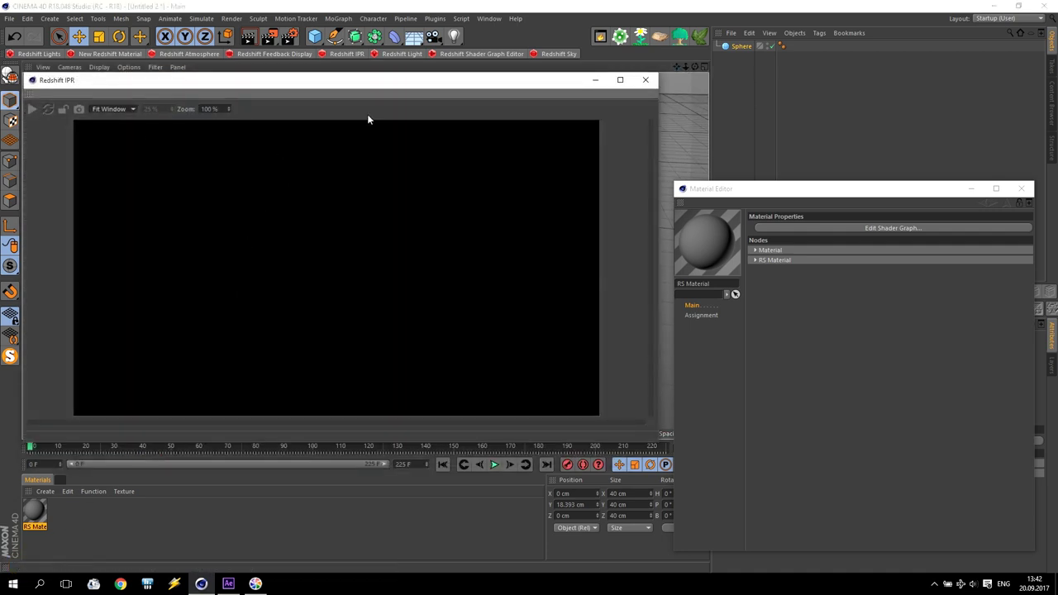
pyautogui.click(645, 80)
pyautogui.click(739, 47)
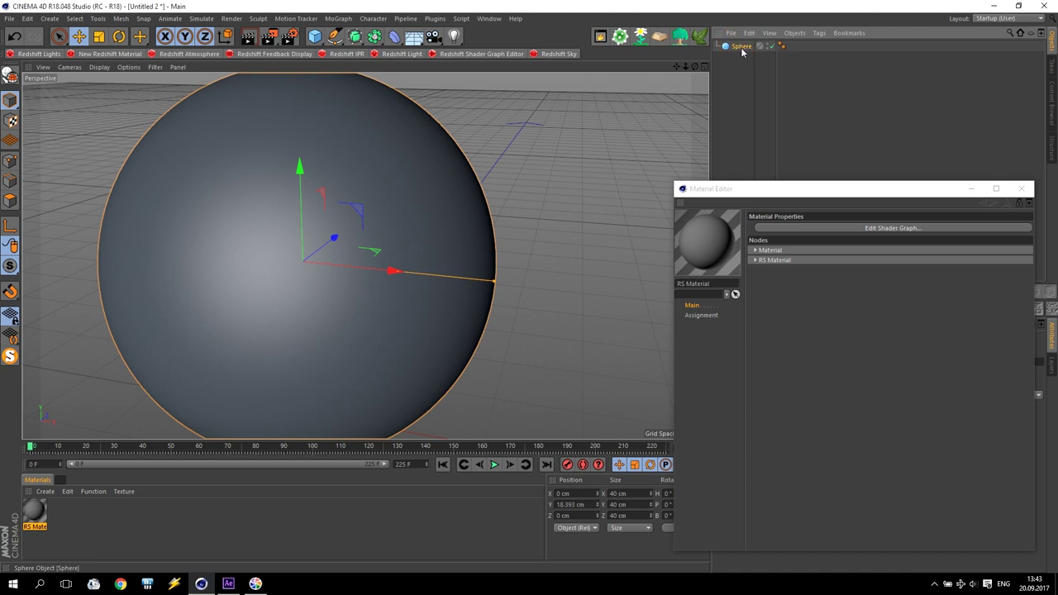
# Add a Redshift Mesh tag to the sphere with tessellation and displacement enabled
pyautogui.click(819, 33)
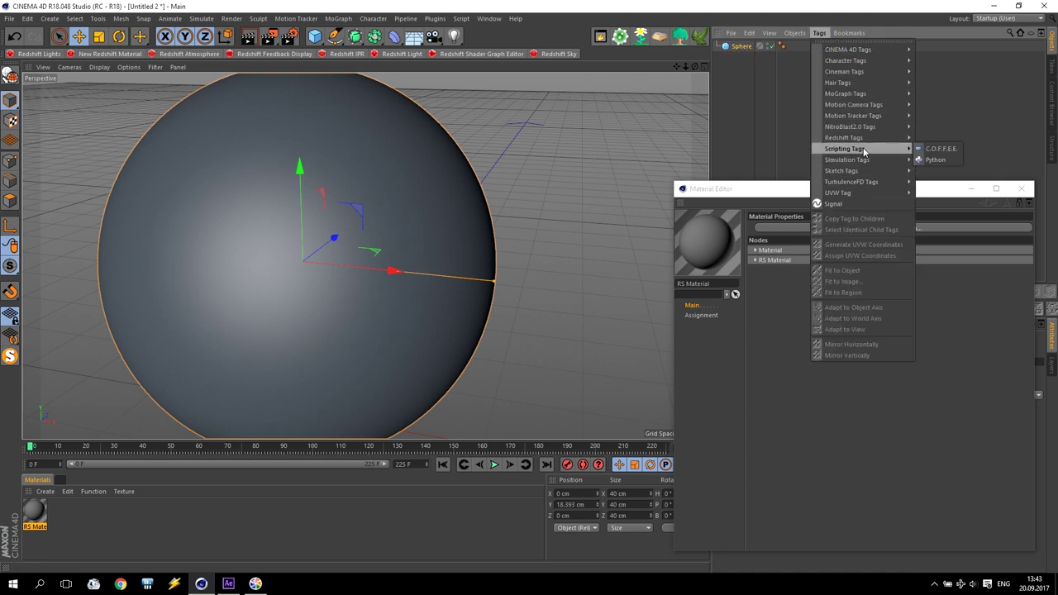
pyautogui.moveTo(865, 142)
pyautogui.click(946, 149)
pyautogui.moveTo(891, 189); pyautogui.dragTo(521, 92)
pyautogui.click(812, 384)
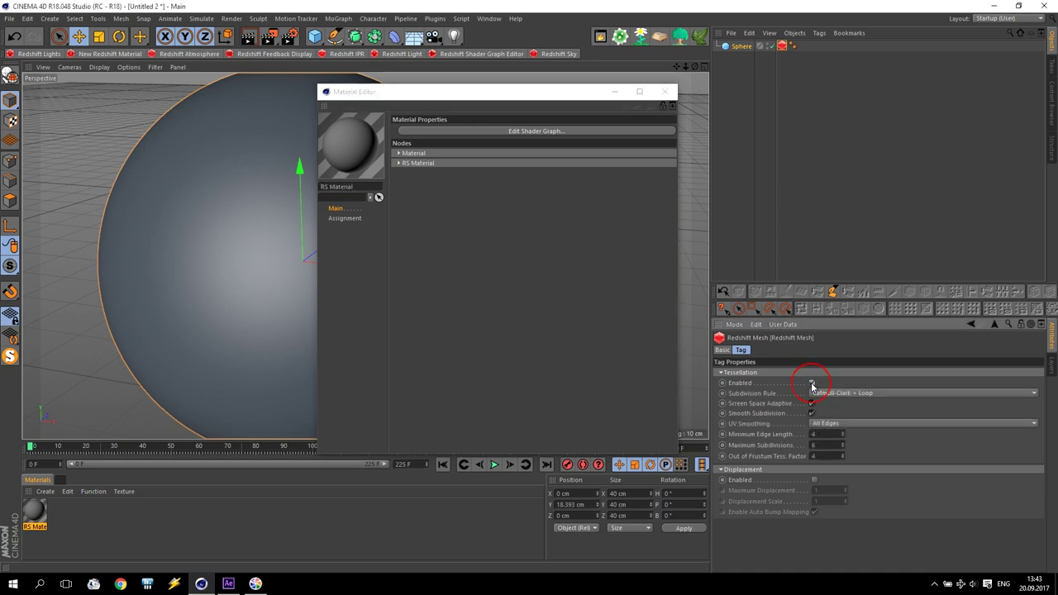
pyautogui.click(814, 480)
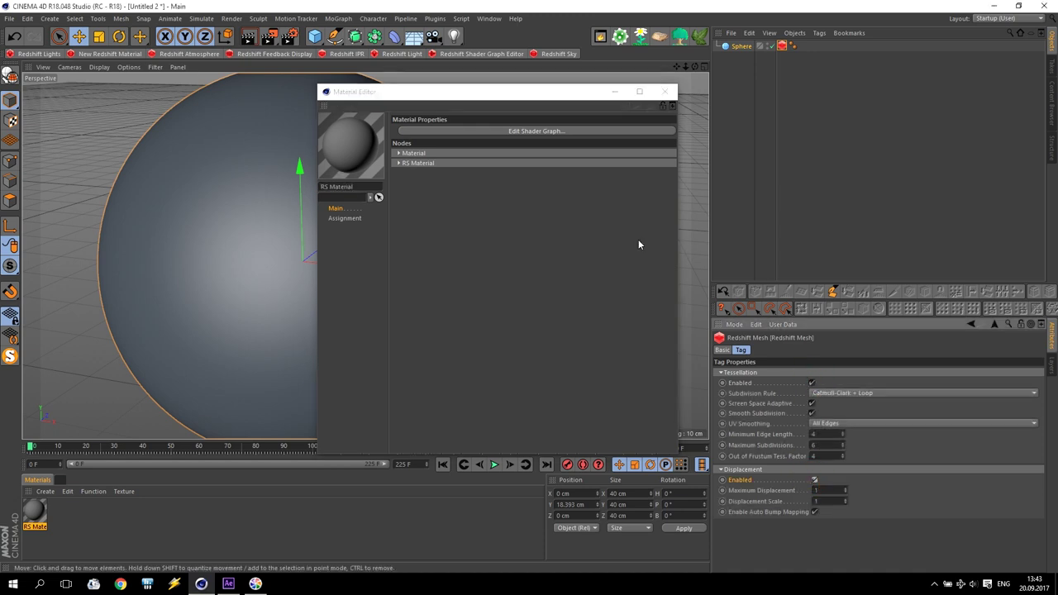
pyautogui.moveTo(532, 94); pyautogui.dragTo(904, 201)
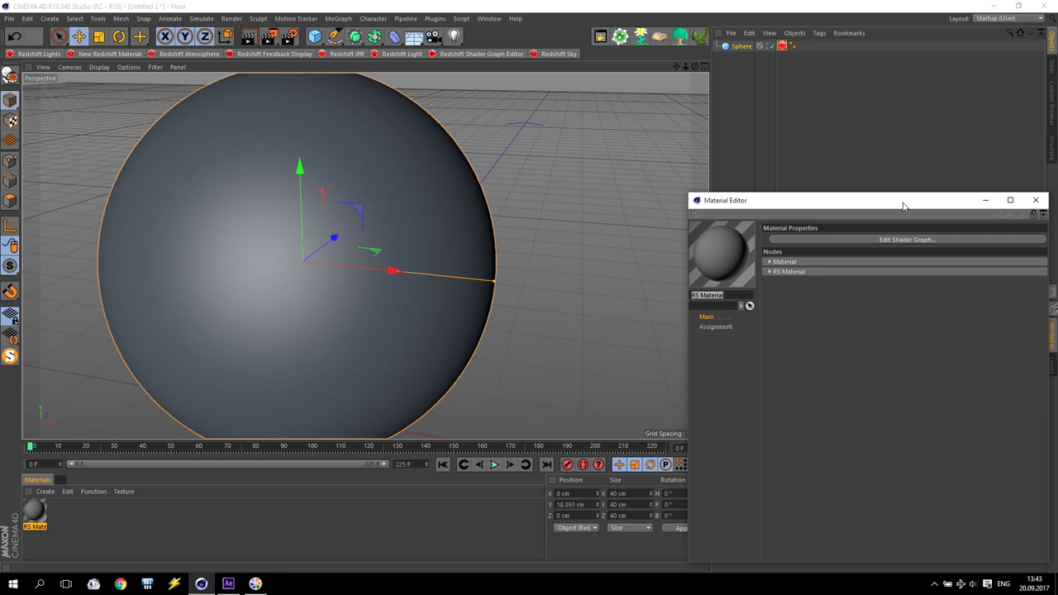
# Add an RS Material Blender, feeding RS Material into Base Color and its output into Surface
pyautogui.click(835, 239)
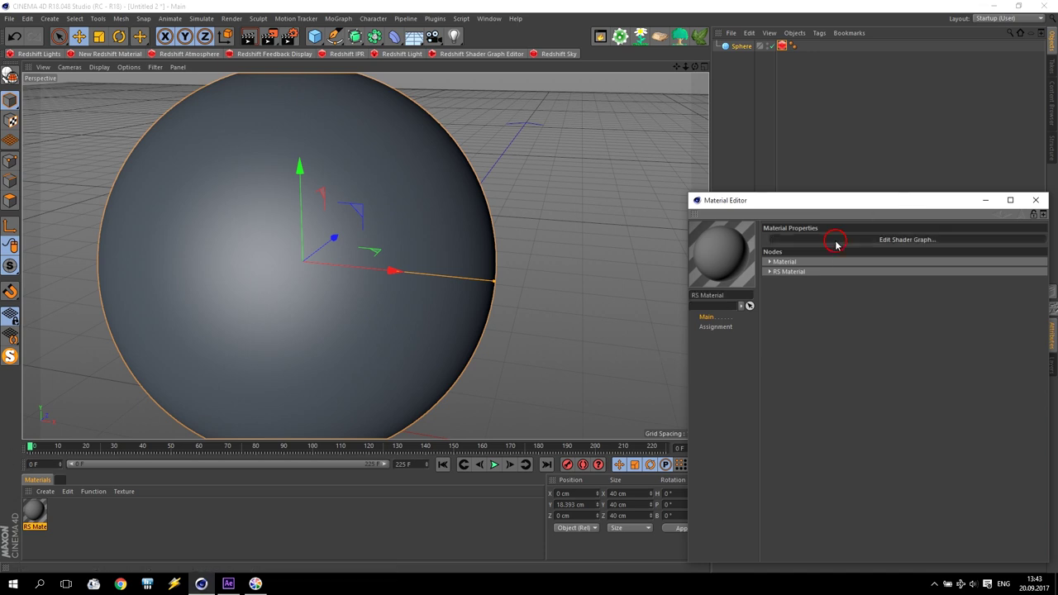
pyautogui.moveTo(338, 63); pyautogui.dragTo(750, 252)
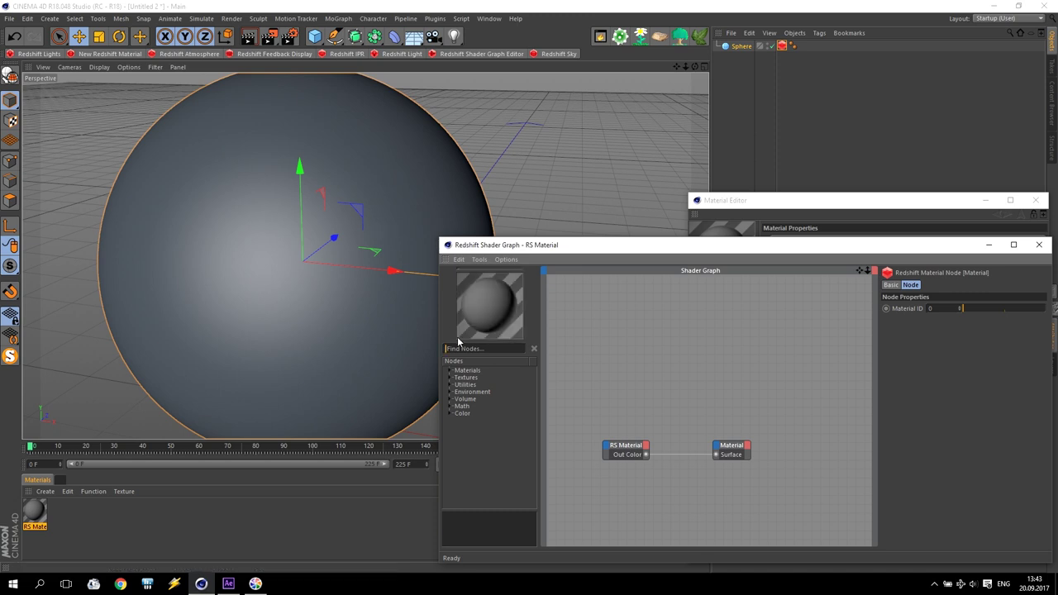
pyautogui.moveTo(732, 445); pyautogui.dragTo(847, 435)
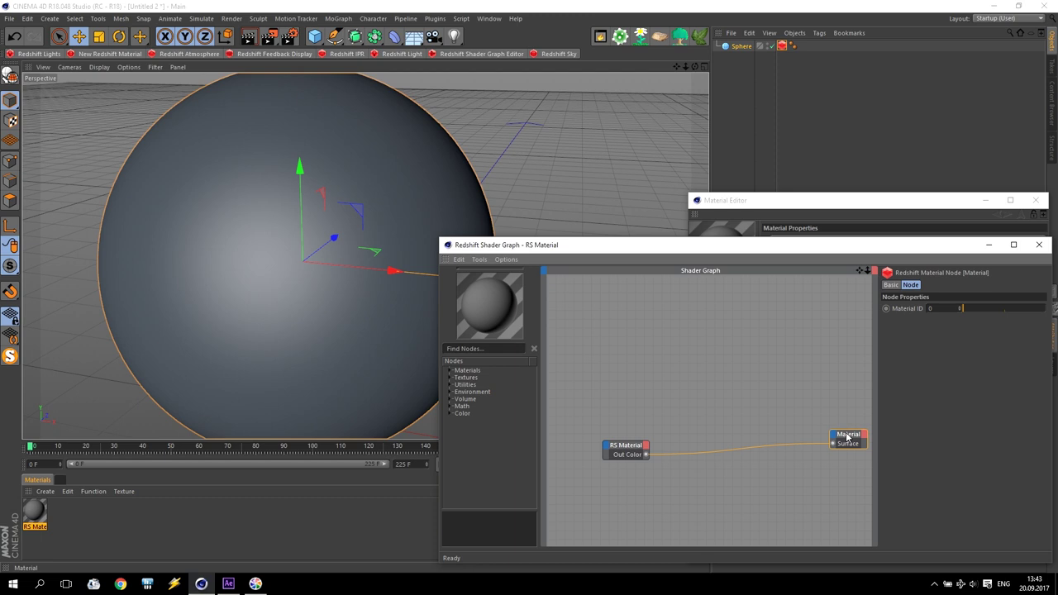
pyautogui.moveTo(646, 454); pyautogui.dragTo(754, 453)
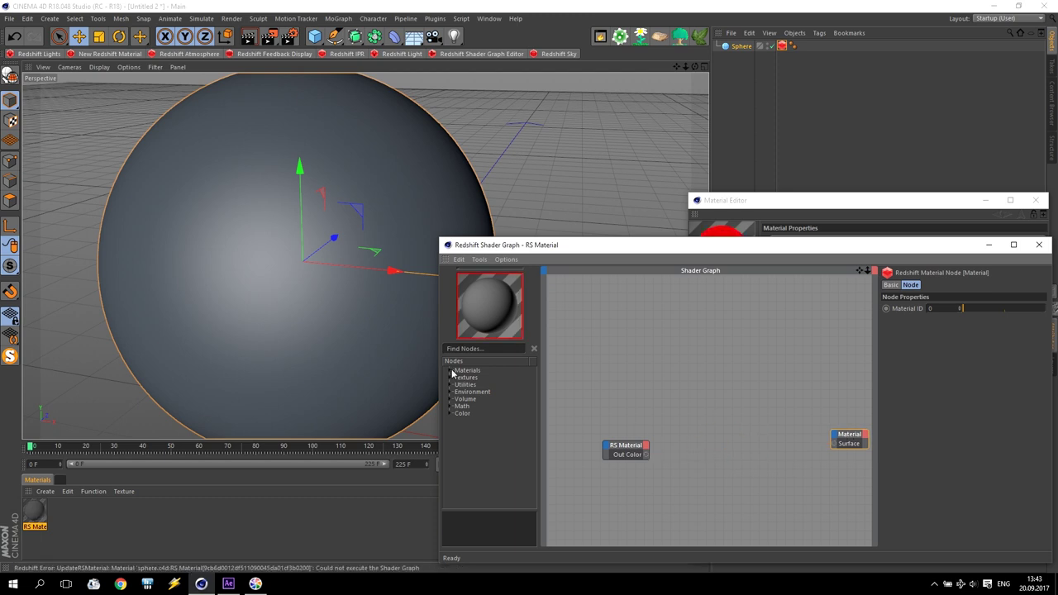
pyautogui.click(451, 370)
pyautogui.moveTo(488, 418); pyautogui.dragTo(786, 478)
pyautogui.moveTo(784, 406); pyautogui.dragTo(789, 411)
pyautogui.moveTo(815, 444); pyautogui.dragTo(834, 445)
pyautogui.moveTo(607, 447); pyautogui.dragTo(754, 415)
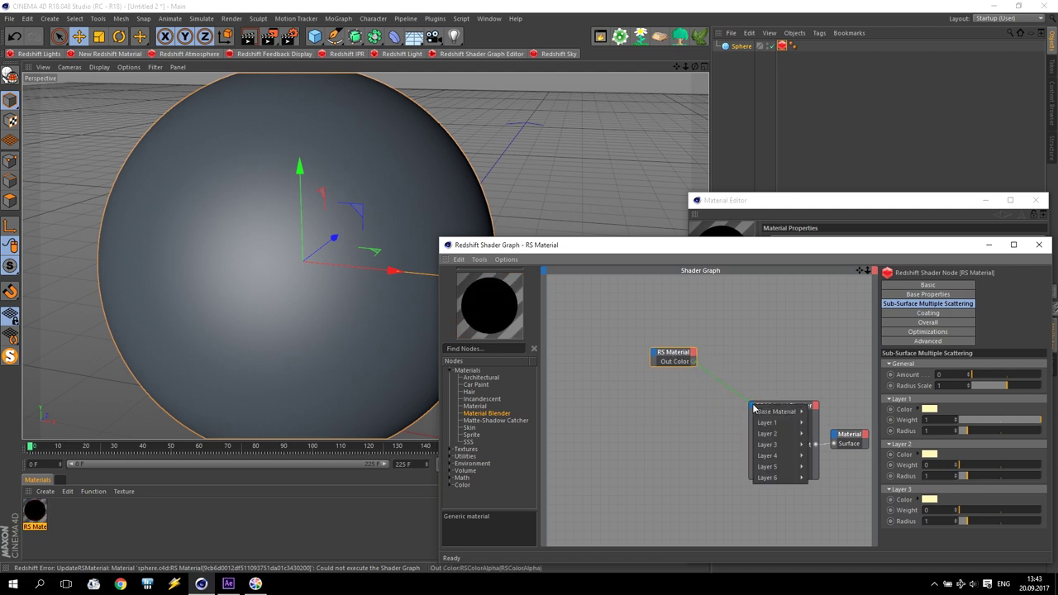
pyautogui.click(794, 417)
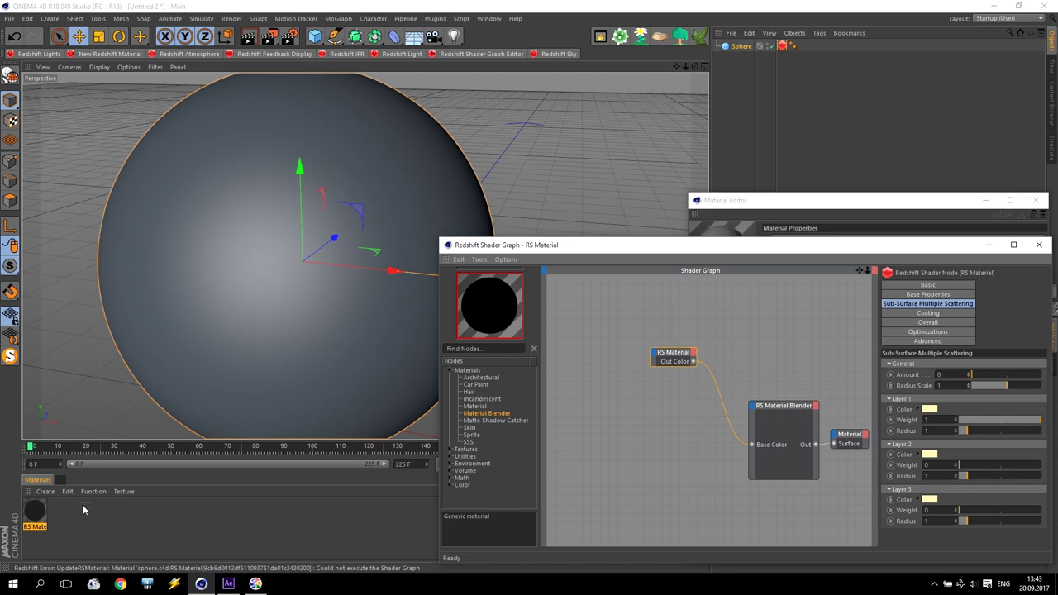
# Add an RS Texture node from the Textures category to the shader graph
pyautogui.click(213, 413)
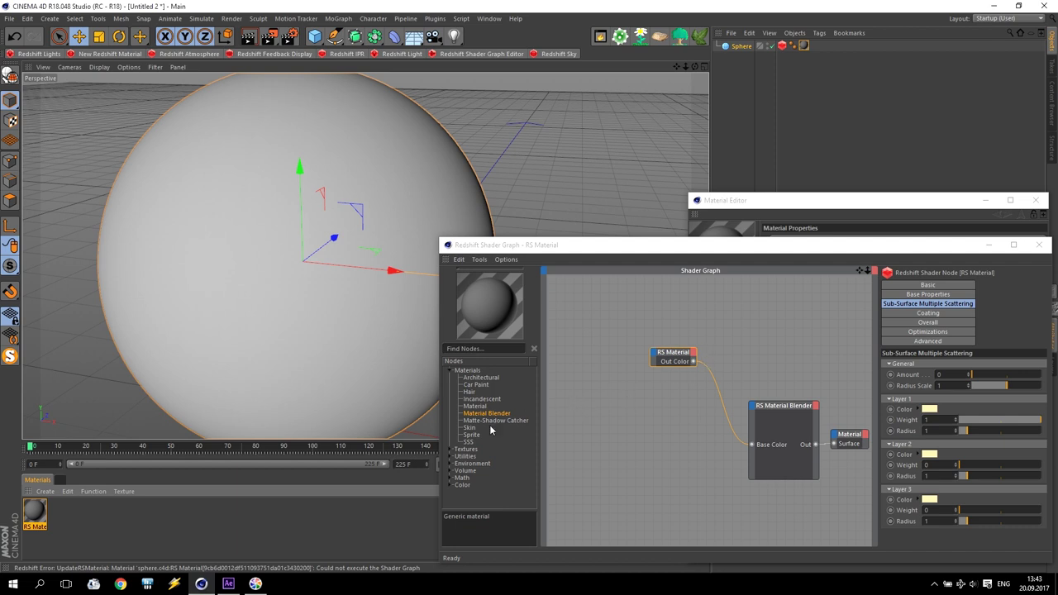
pyautogui.click(447, 451)
pyautogui.moveTo(534, 424); pyautogui.dragTo(625, 453)
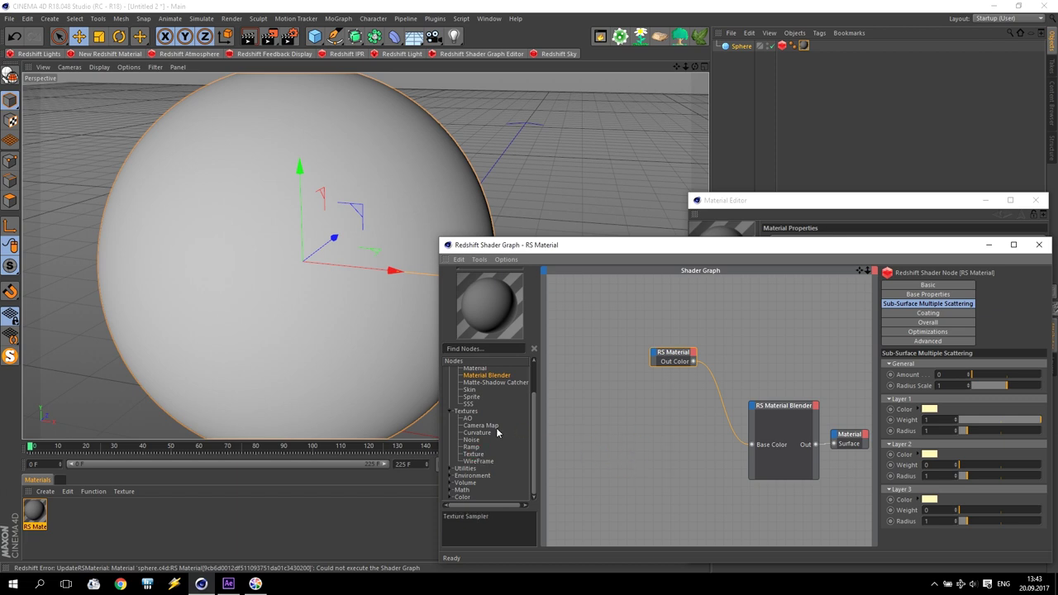
pyautogui.moveTo(474, 461); pyautogui.dragTo(631, 464)
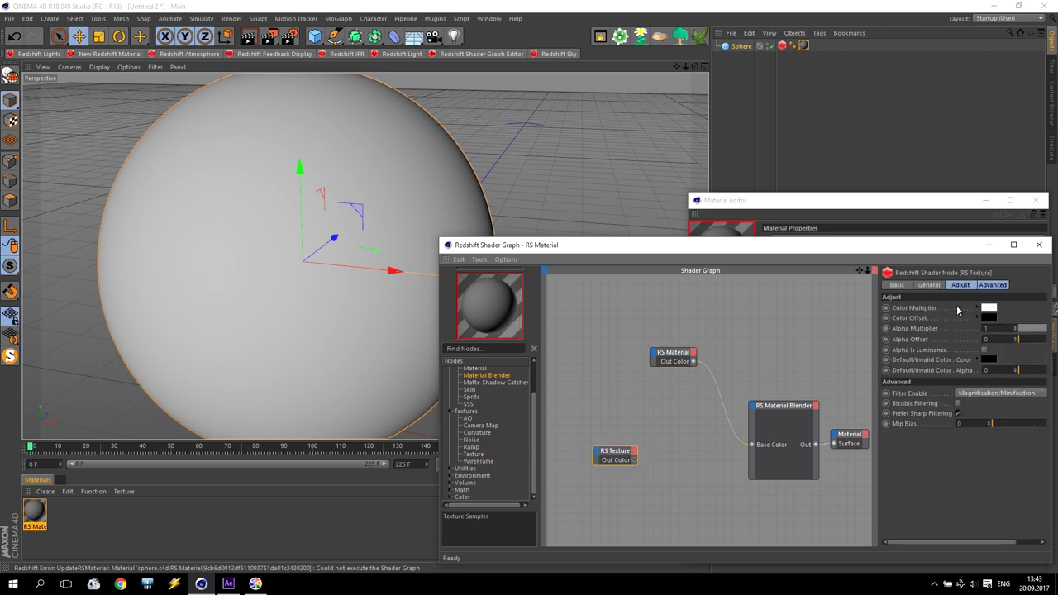
# Load Desktop > Comp 1 > Basketball_00000.tga as the RS Texture node's image path
pyautogui.click(932, 285)
pyautogui.click(1033, 370)
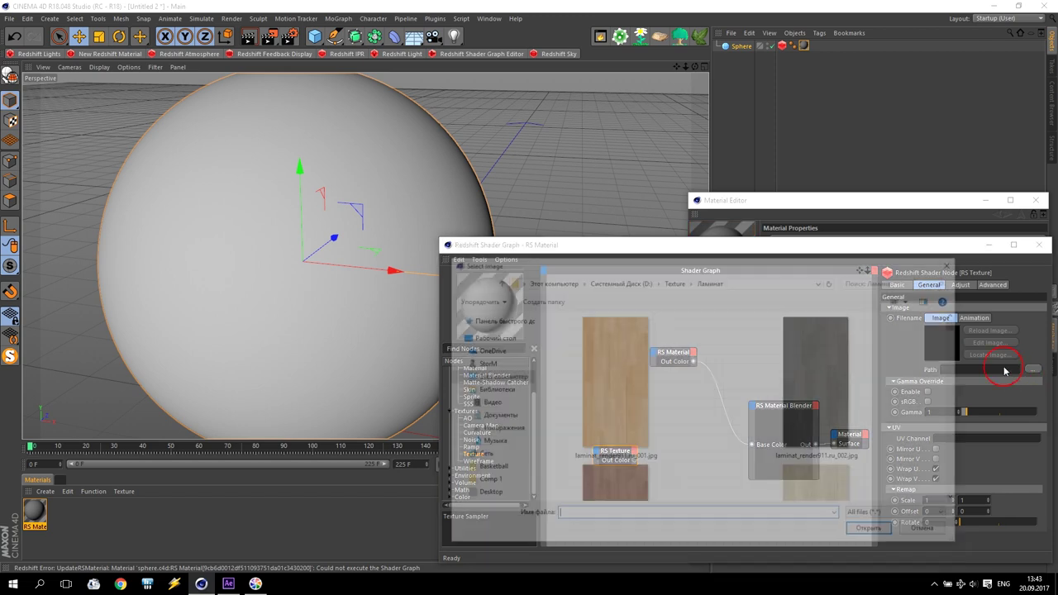
pyautogui.click(489, 337)
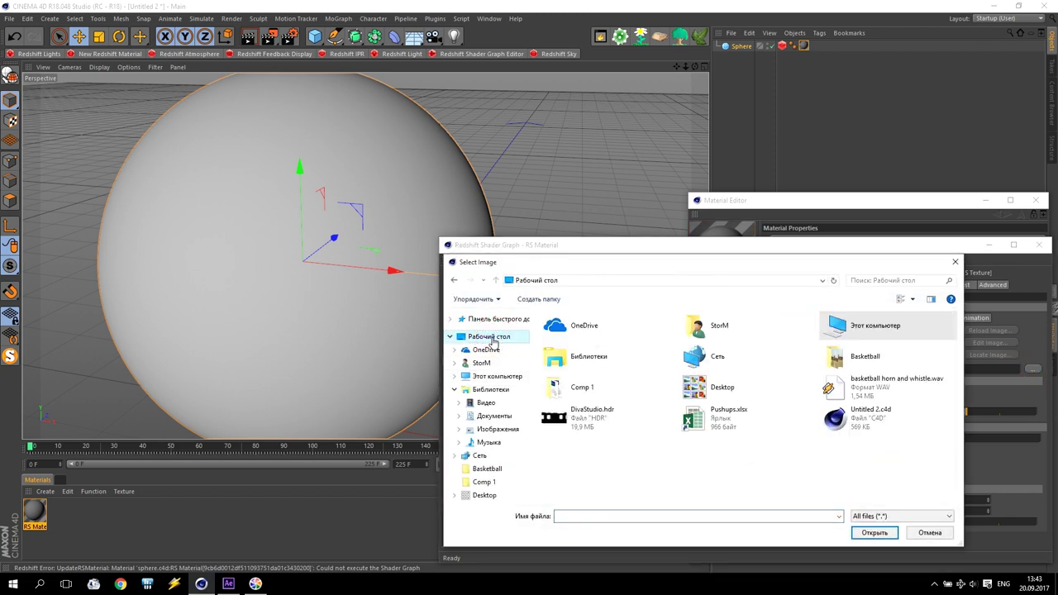
pyautogui.doubleClick(875, 357)
pyautogui.click(875, 358)
pyautogui.scroll(-10, 757, 403)
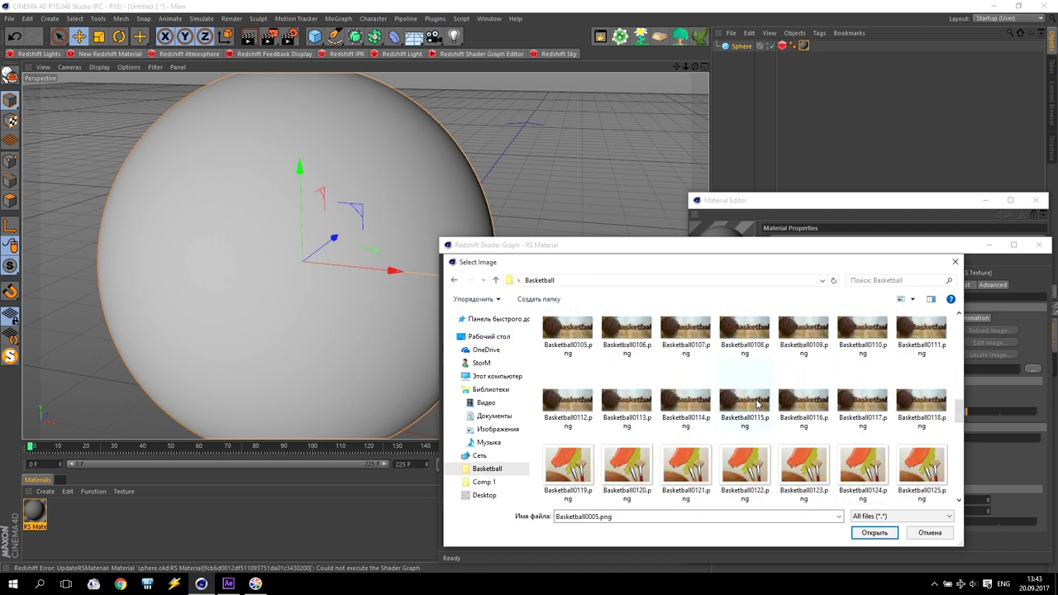
pyautogui.scroll(-10, 758, 404)
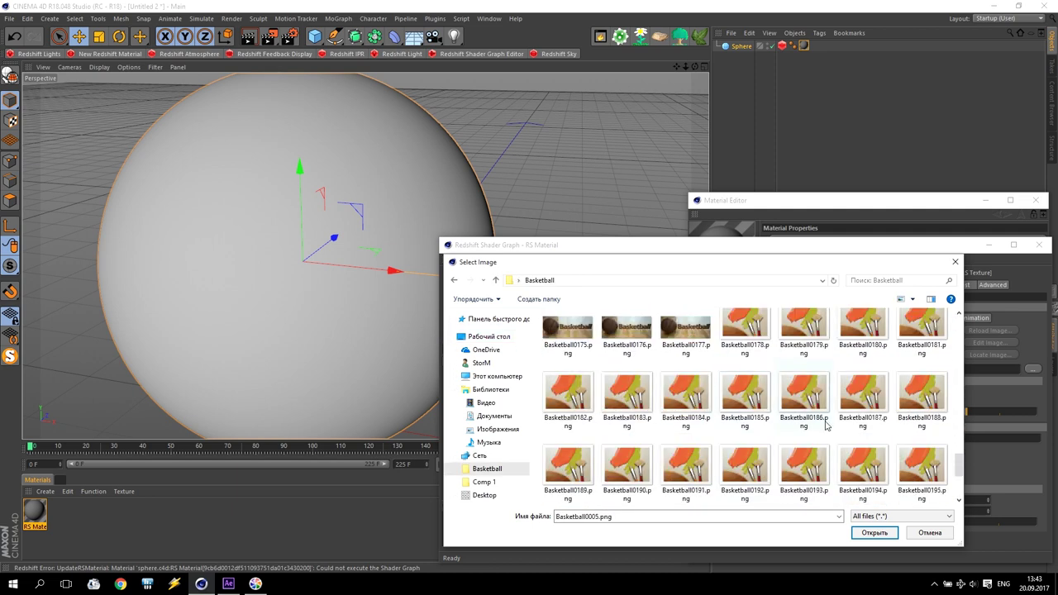
pyautogui.click(494, 281)
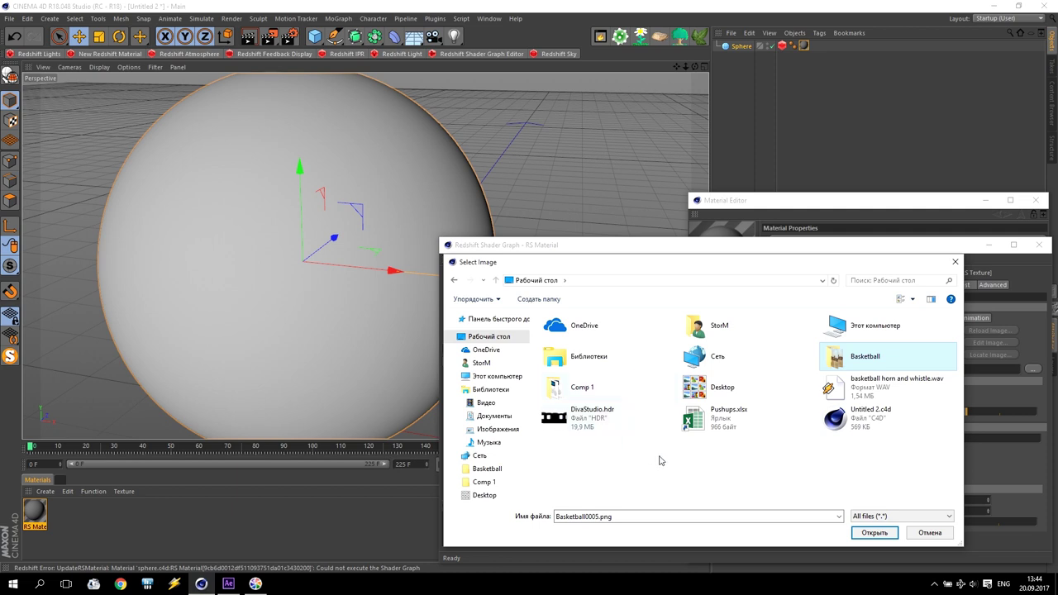
pyautogui.doubleClick(586, 392)
pyautogui.click(564, 364)
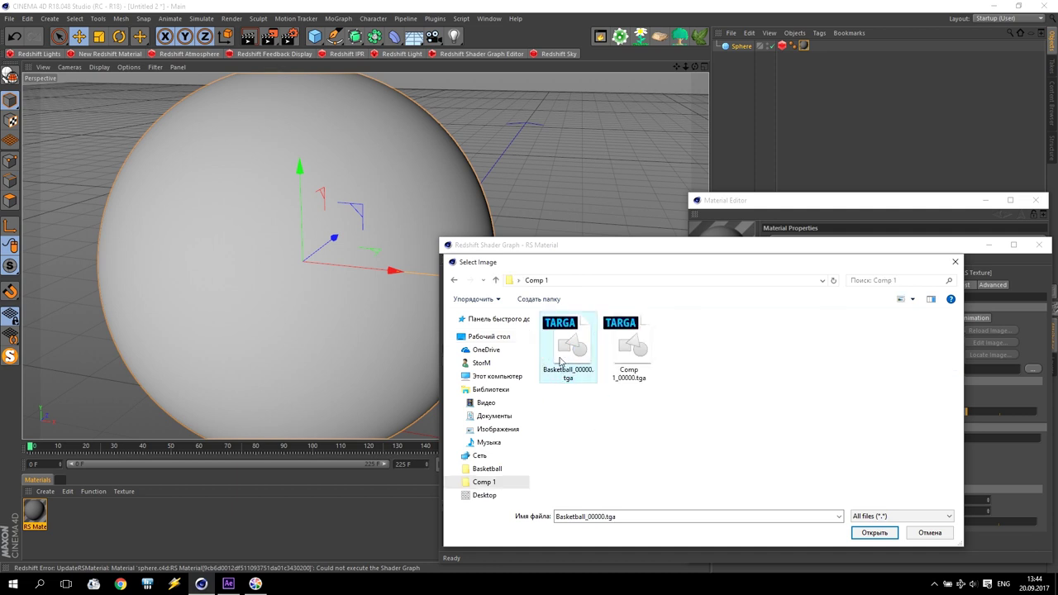
pyautogui.click(865, 534)
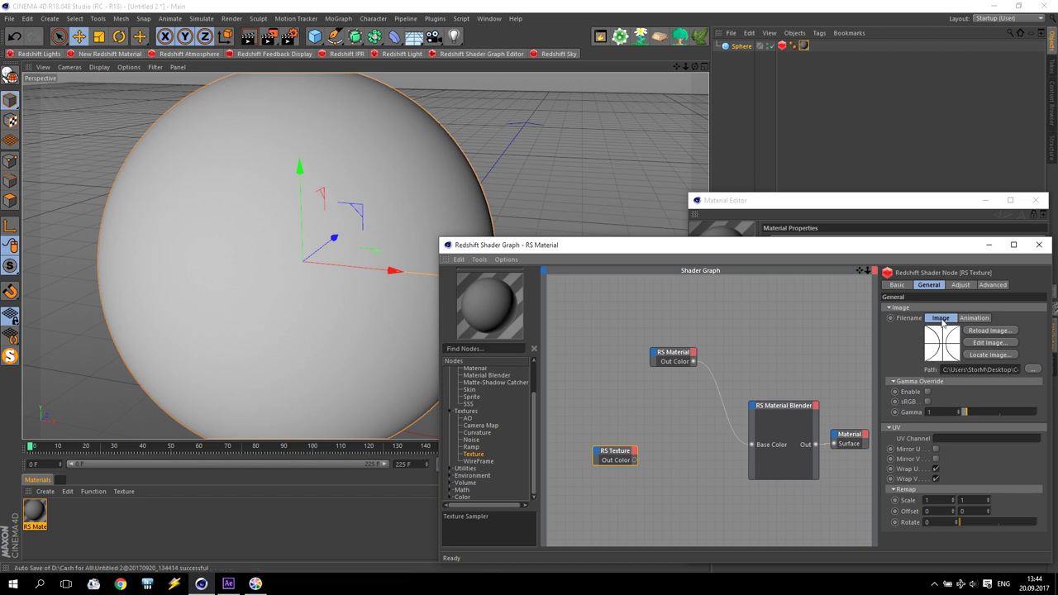
pyautogui.moveTo(617, 464); pyautogui.dragTo(835, 445)
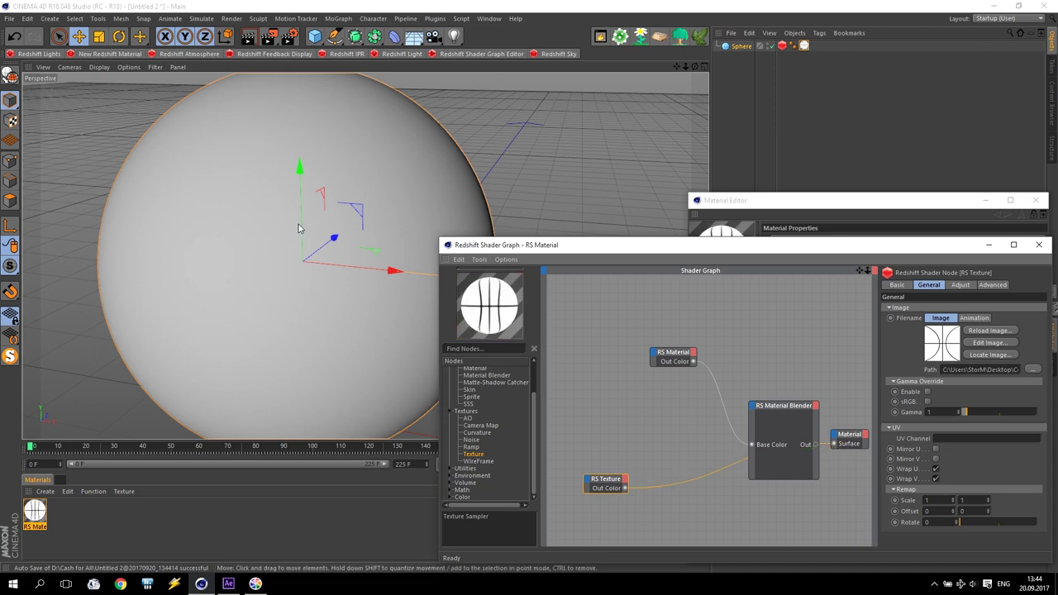
# Start a Redshift IPR render of the sphere and move the material and shader graph windows aside
pyautogui.click(344, 54)
pyautogui.click(36, 108)
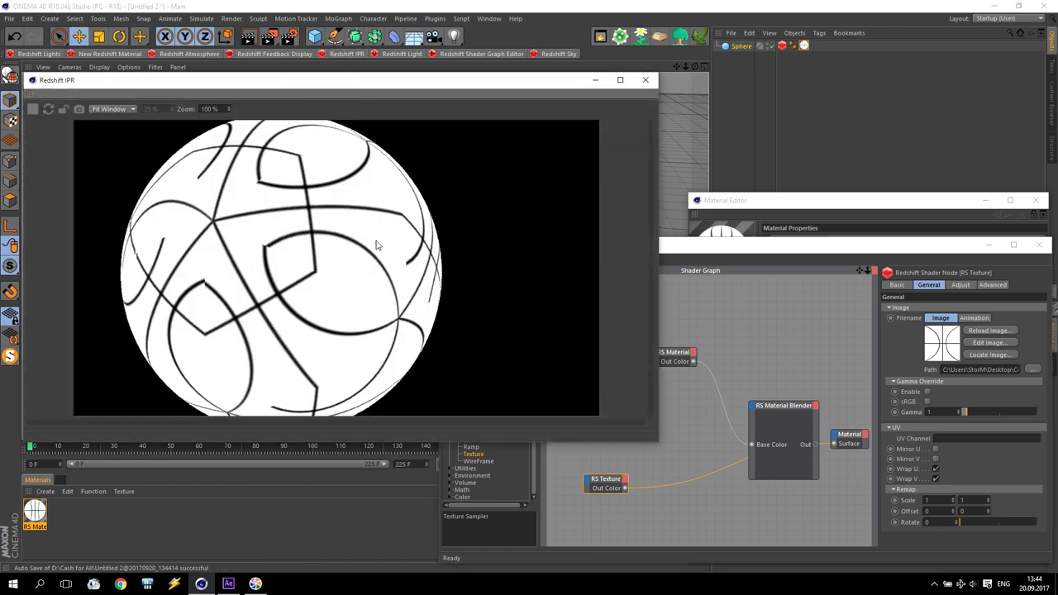
pyautogui.moveTo(877, 209); pyautogui.dragTo(508, 136)
pyautogui.click(817, 236)
pyautogui.moveTo(678, 242); pyautogui.dragTo(446, 242)
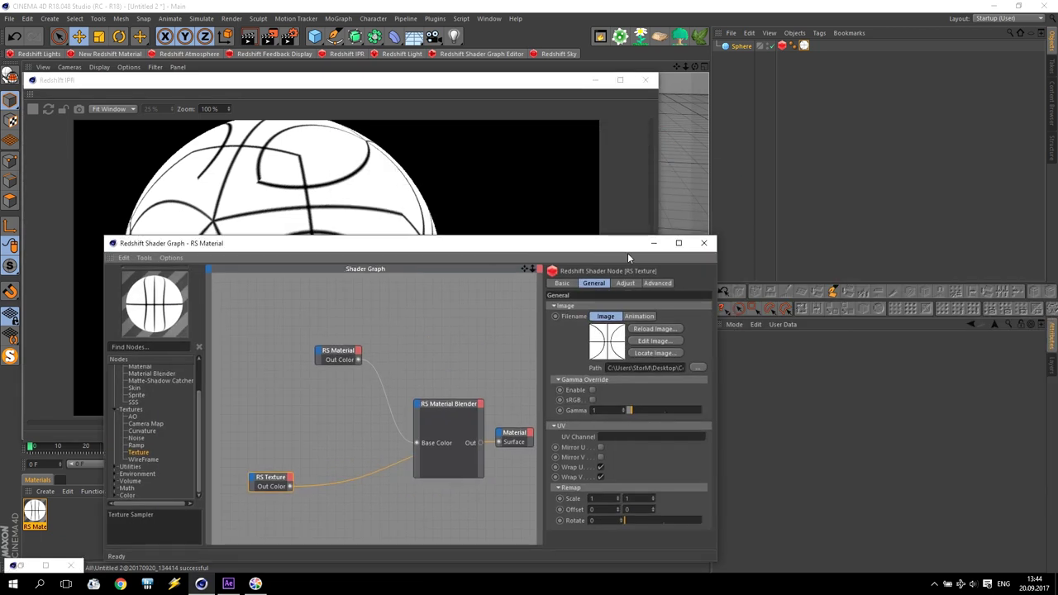
pyautogui.click(657, 241)
# Set the sphere's texture tag to Flat projection with Length U and V at 20%, then close the IPR
pyautogui.click(804, 46)
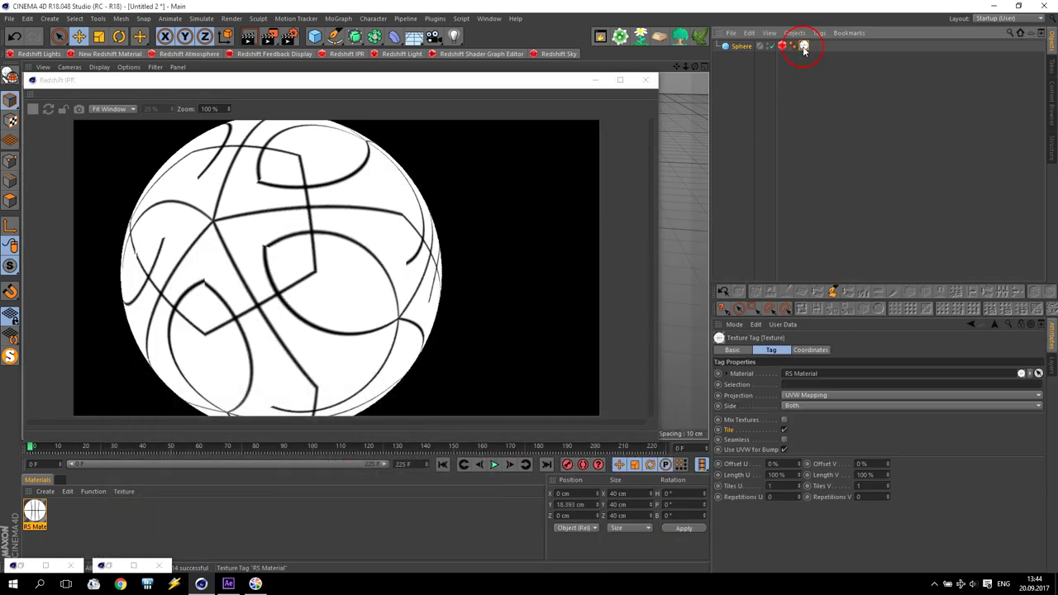
pyautogui.click(806, 397)
pyautogui.click(801, 434)
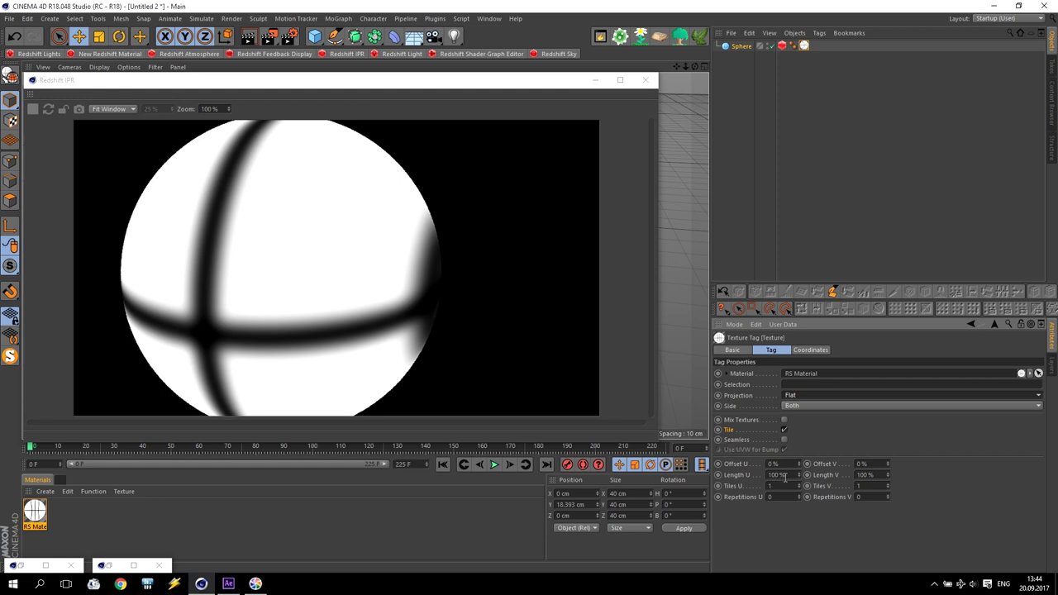
pyautogui.click(731, 475)
pyautogui.write('20')
pyautogui.press('Tab')
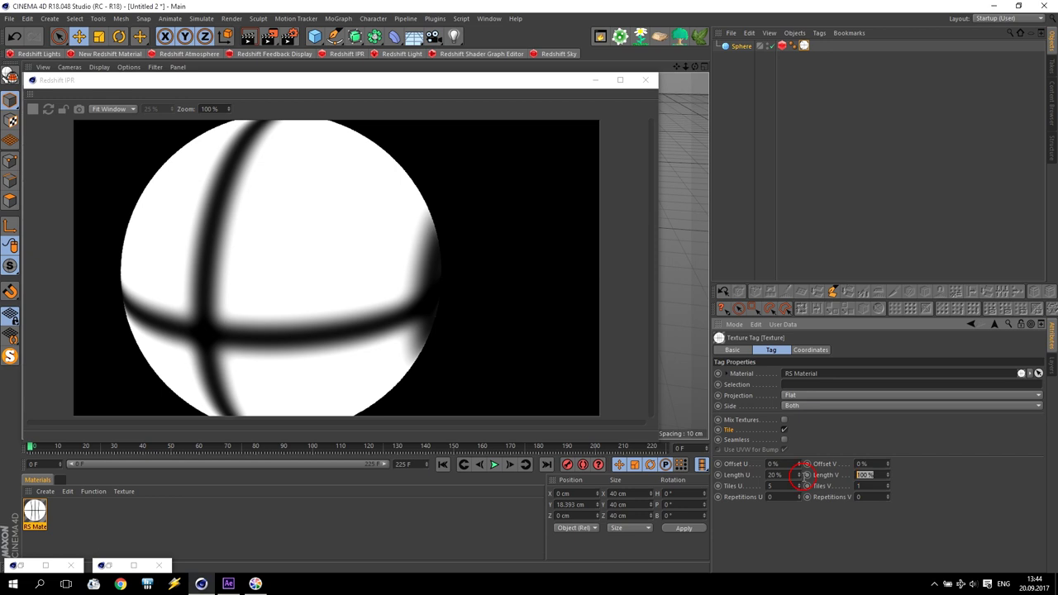
pyautogui.write('20')
pyautogui.press('Return')
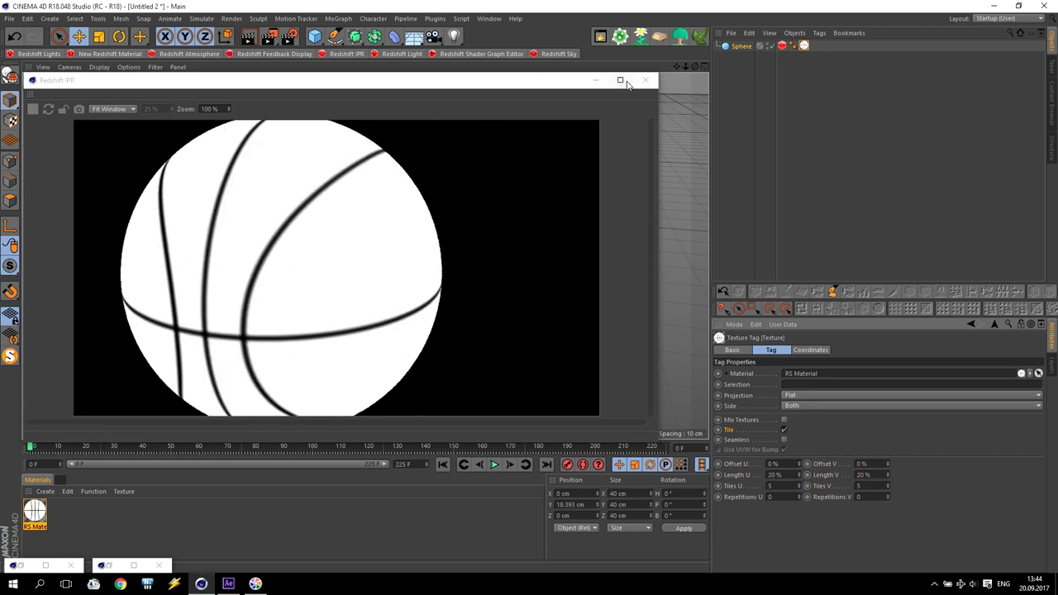
pyautogui.click(645, 82)
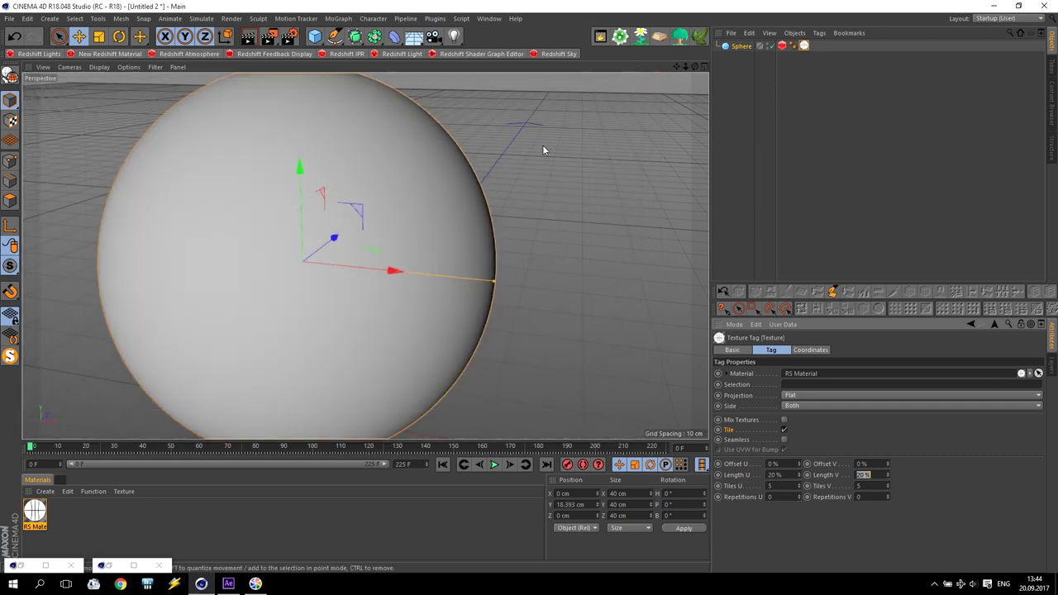
# Reopen the Redshift IPR and add a Redshift dome light to the scene
pyautogui.click(116, 567)
pyautogui.moveTo(360, 248); pyautogui.dragTo(682, 244)
pyautogui.click(345, 54)
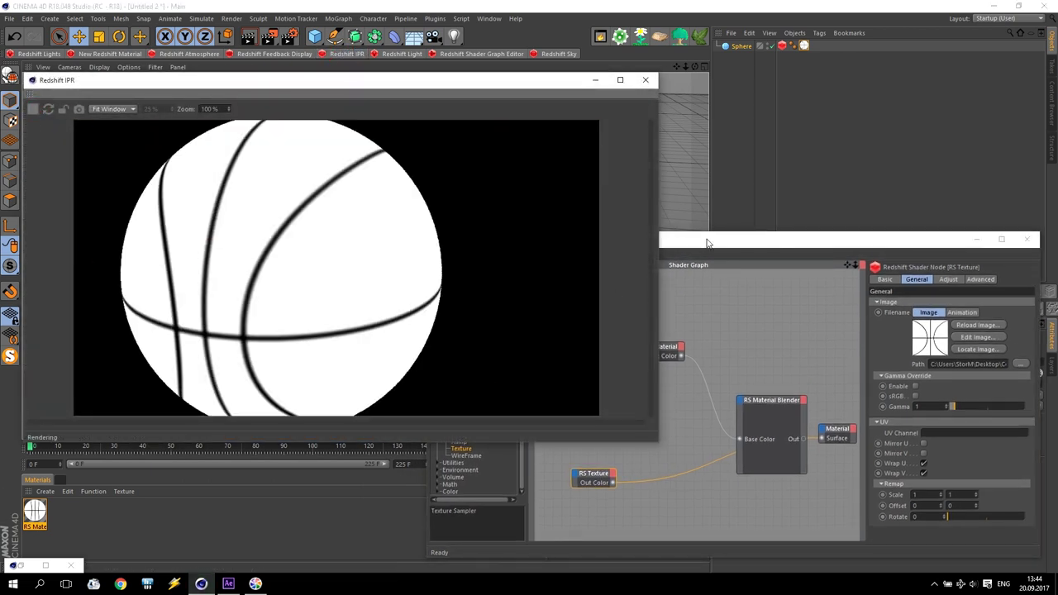
pyautogui.click(708, 239)
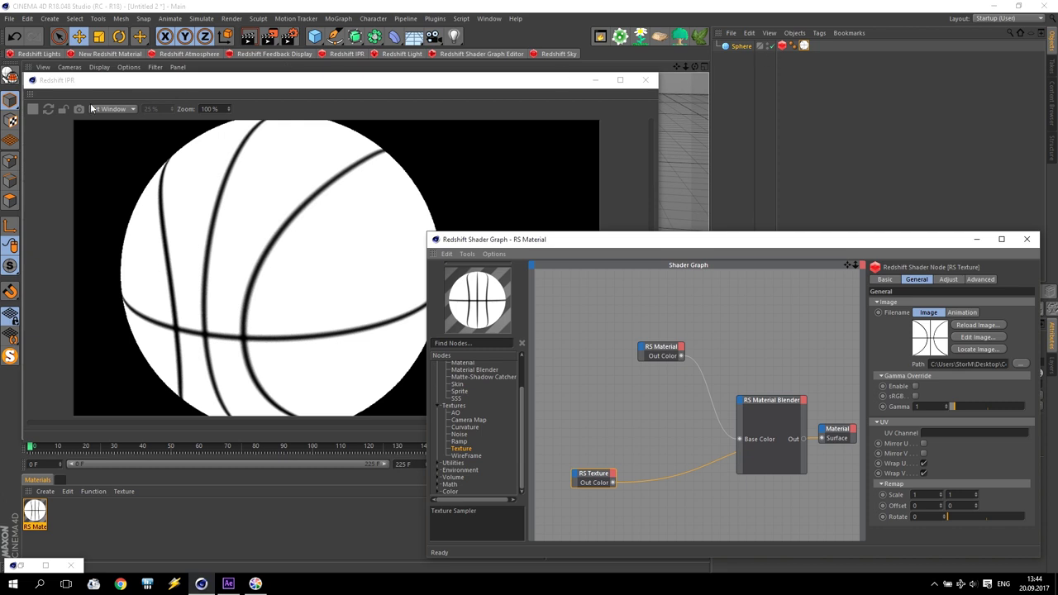
pyautogui.click(37, 53)
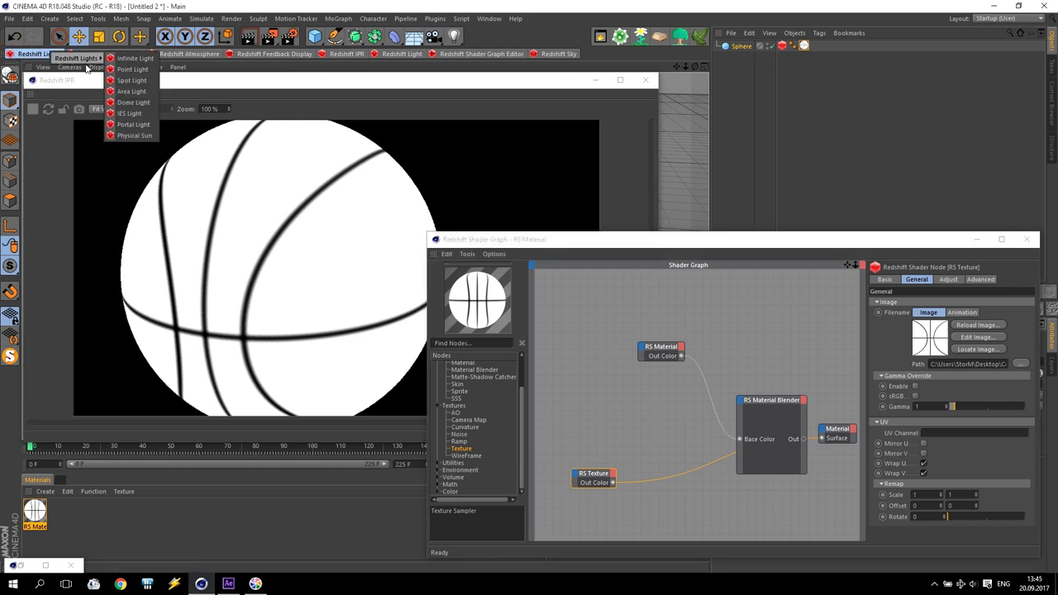
pyautogui.click(132, 103)
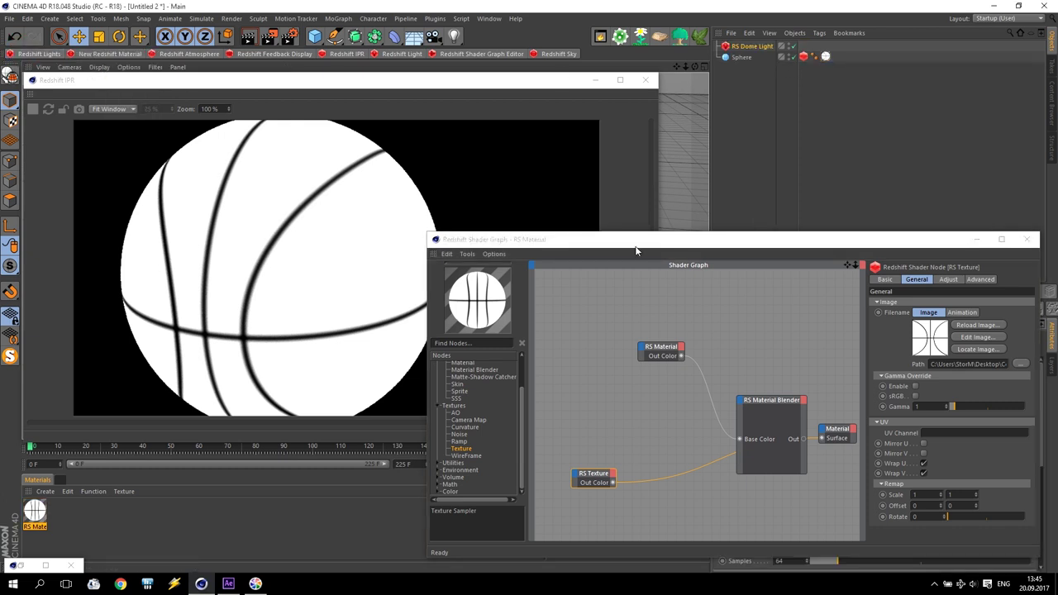
pyautogui.moveTo(637, 251); pyautogui.dragTo(205, 149)
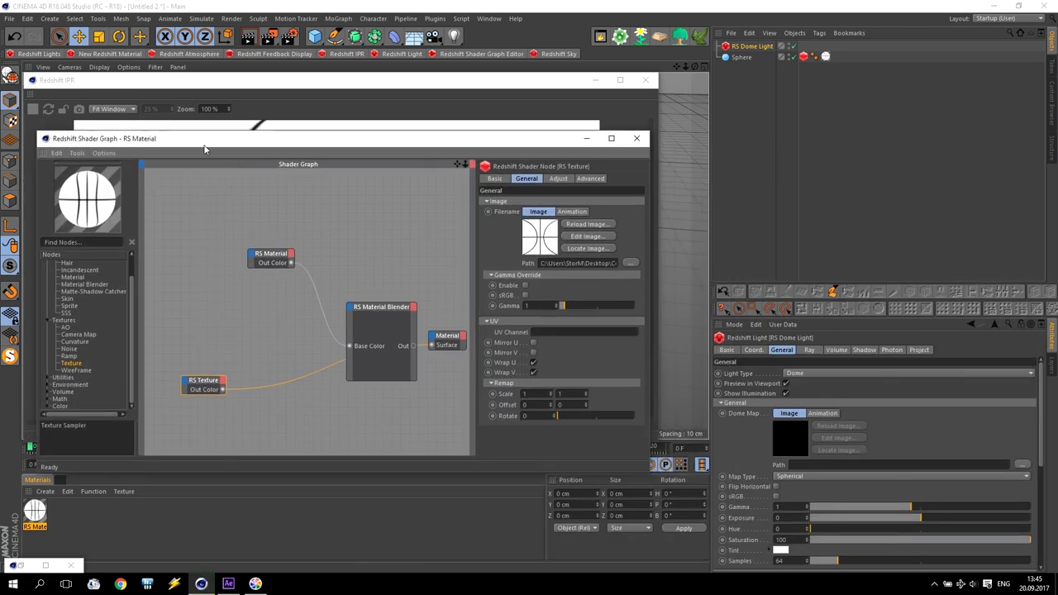
# Load Desktop/DivaStudio.hdr as the dome map and unplug RS Texture from the blender's Base Color
pyautogui.click(1023, 465)
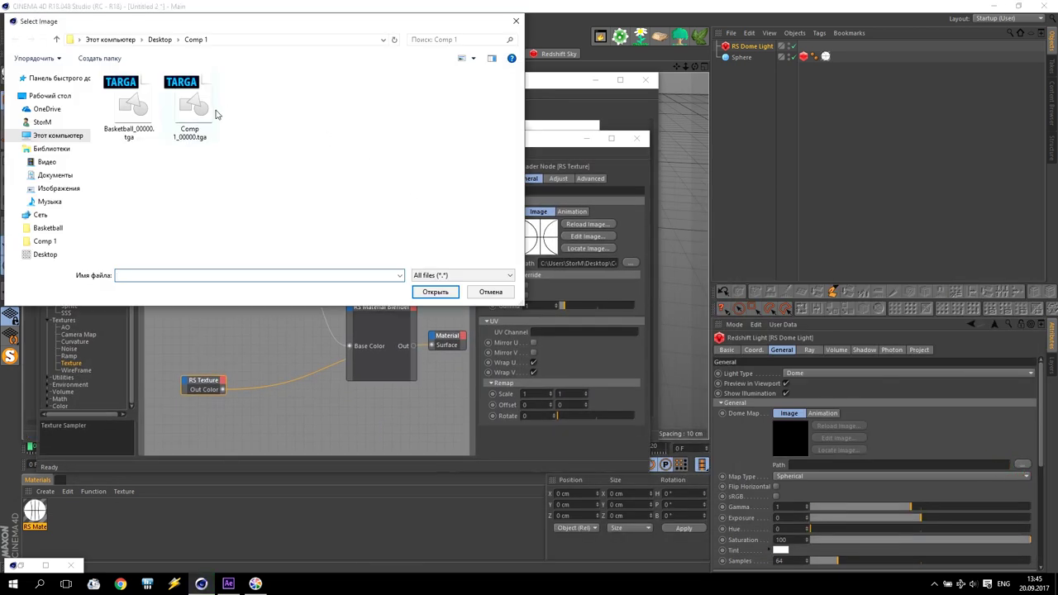
pyautogui.click(47, 97)
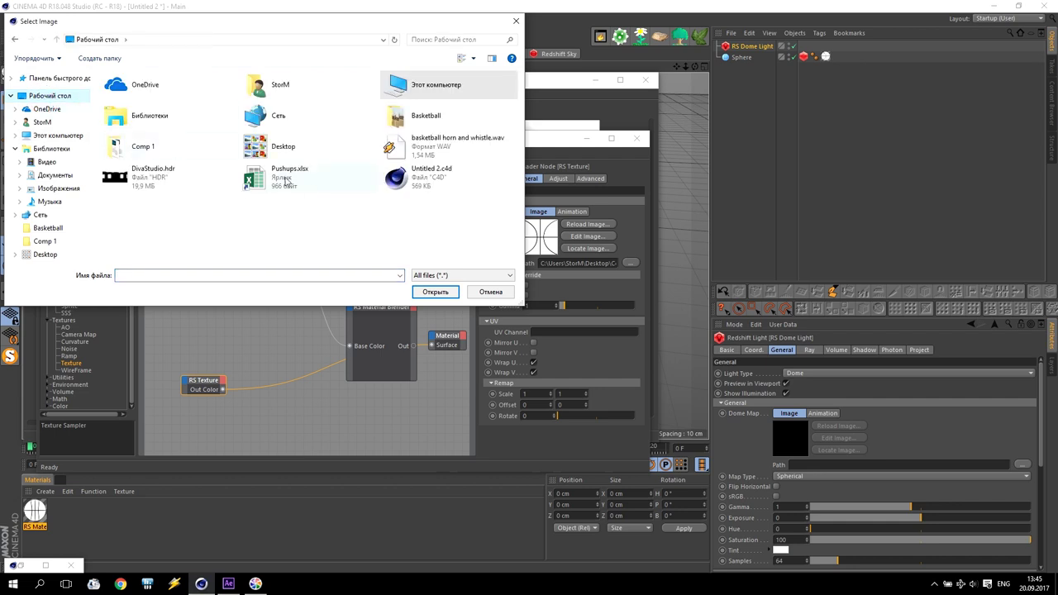
pyautogui.click(142, 171)
pyautogui.click(436, 292)
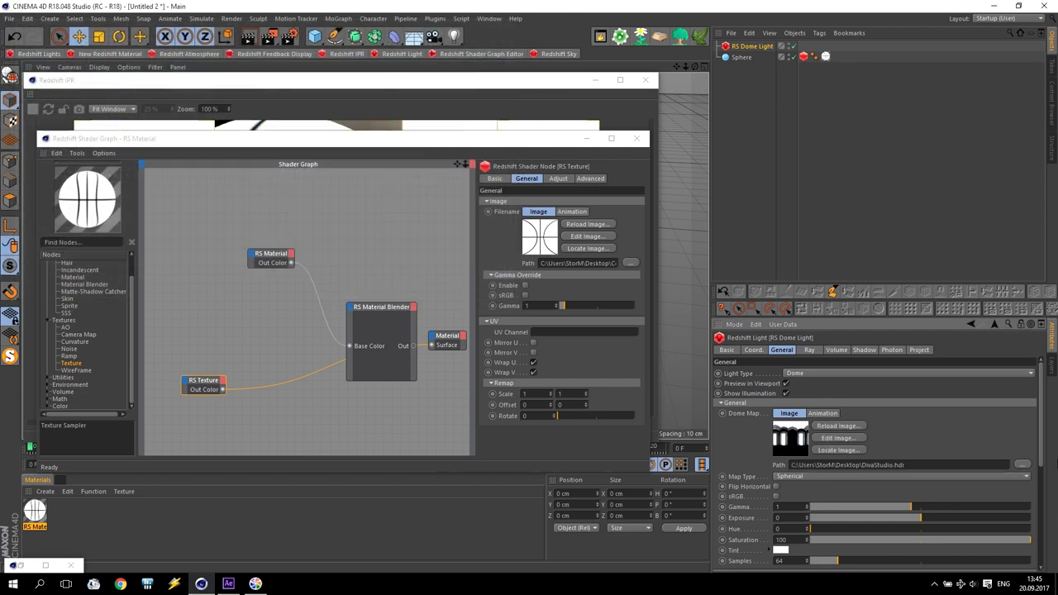
pyautogui.scroll(-5, 735, 409)
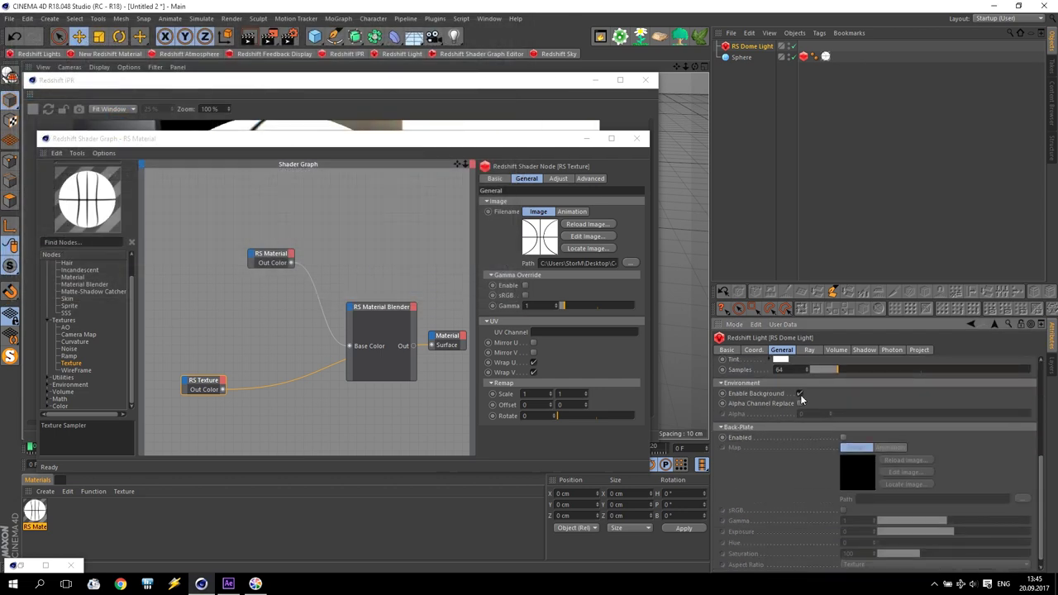
pyautogui.moveTo(485, 145); pyautogui.dragTo(882, 248)
pyautogui.moveTo(752, 444); pyautogui.dragTo(727, 461)
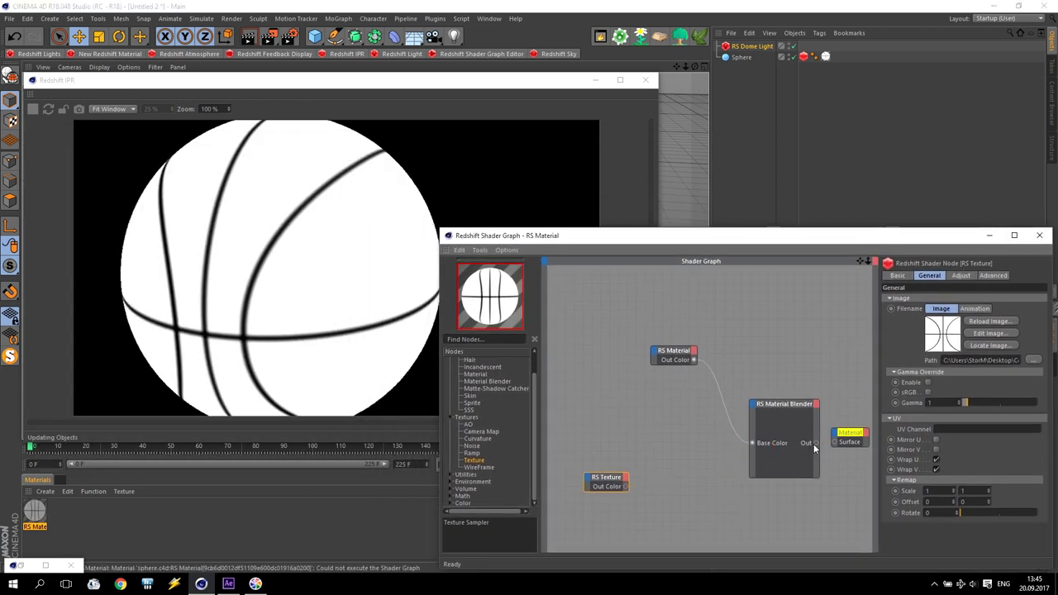
# Wire Blender Out to Surface and add an RS Displacement node, fed by RS Texture, at scale 0.5
pyautogui.moveTo(816, 442); pyautogui.dragTo(837, 447)
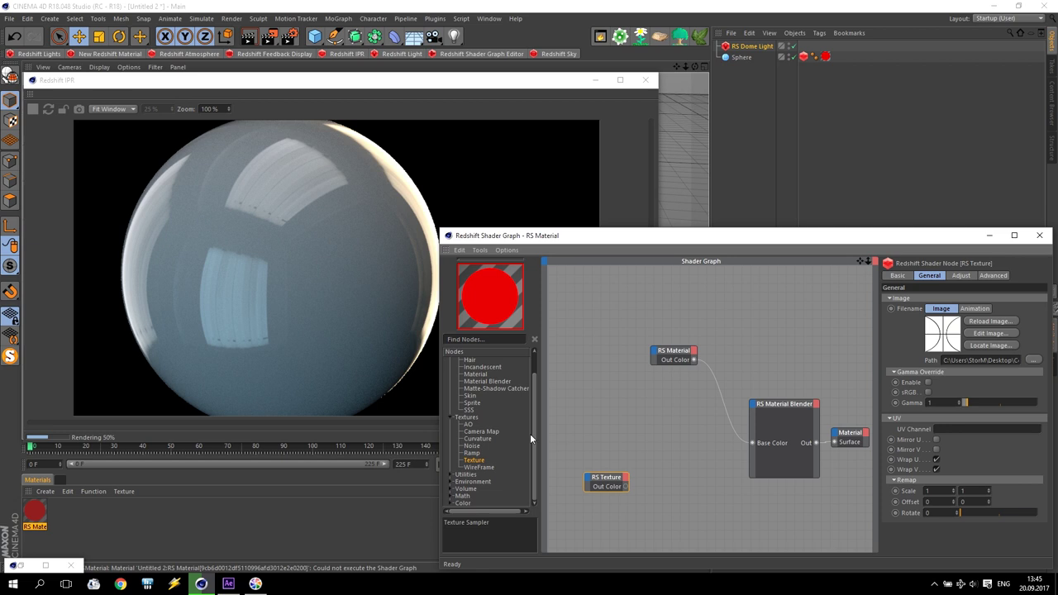
pyautogui.moveTo(606, 481); pyautogui.dragTo(604, 496)
pyautogui.moveTo(536, 452)
pyautogui.mouseDown()
pyautogui.moveTo(535, 440)
pyautogui.moveTo(503, 492)
pyautogui.mouseUp()
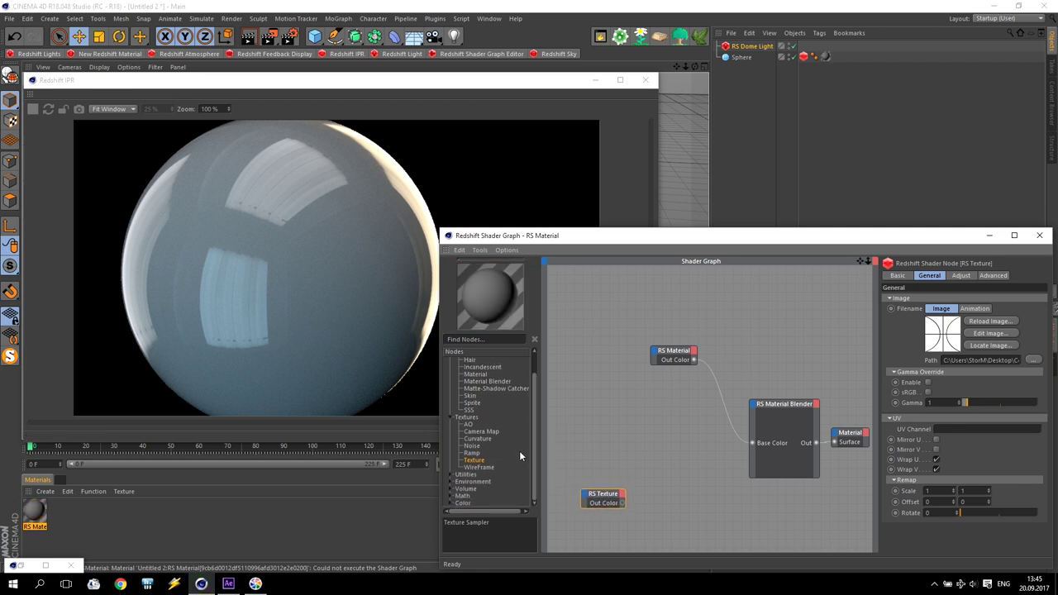
pyautogui.moveTo(534, 456); pyautogui.dragTo(523, 482)
pyautogui.click(450, 475)
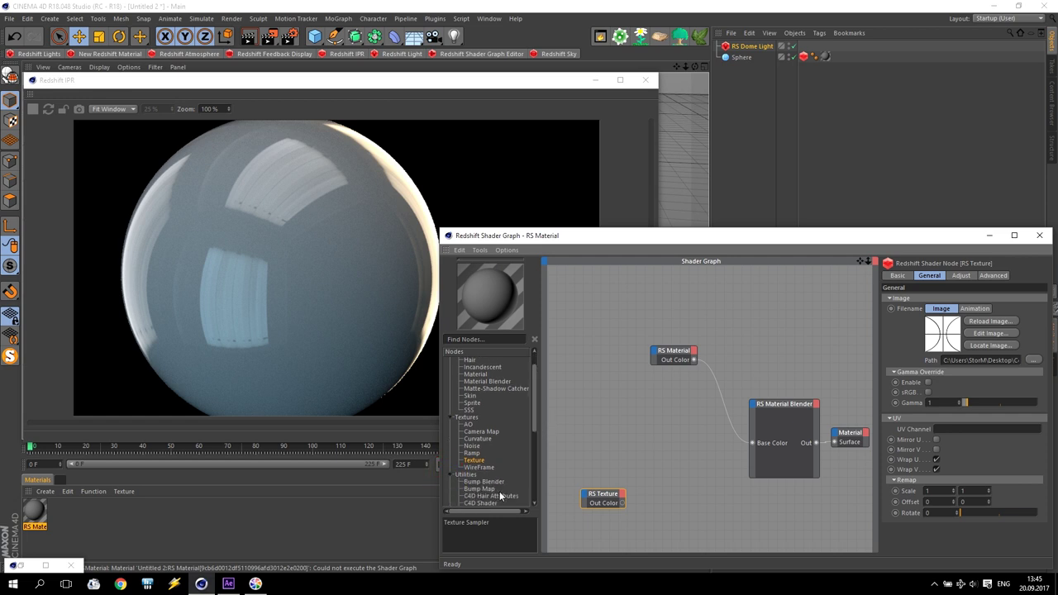
pyautogui.moveTo(533, 404); pyautogui.dragTo(525, 436)
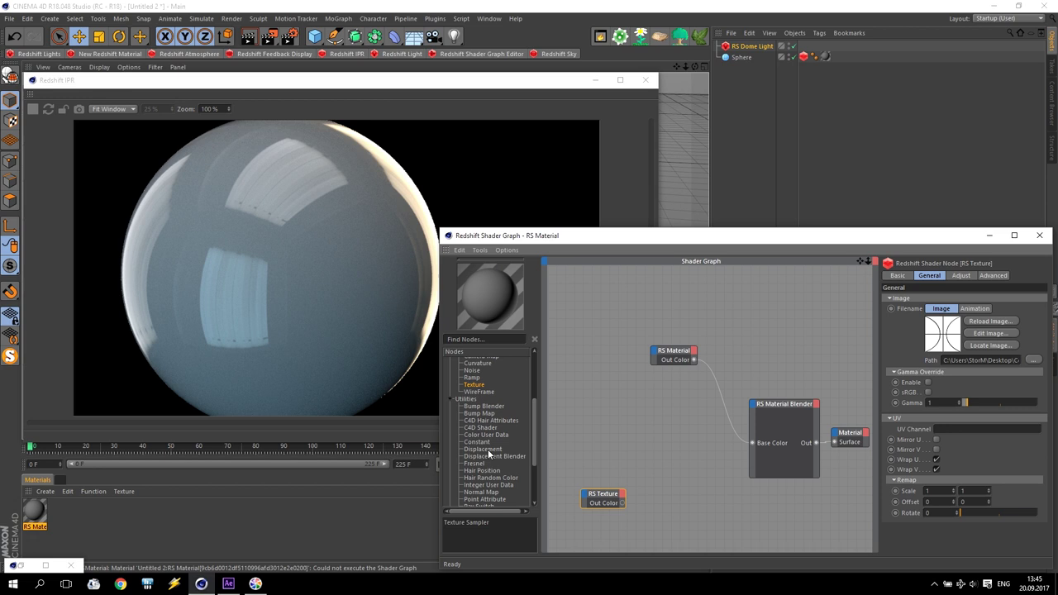
pyautogui.moveTo(807, 516); pyautogui.dragTo(782, 501)
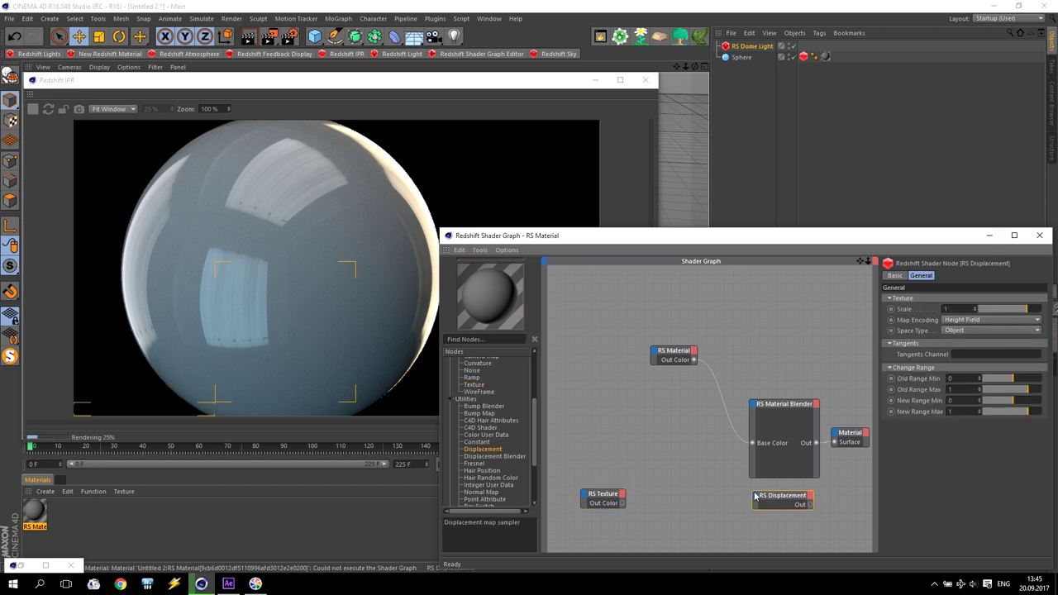
pyautogui.moveTo(621, 503); pyautogui.dragTo(857, 441)
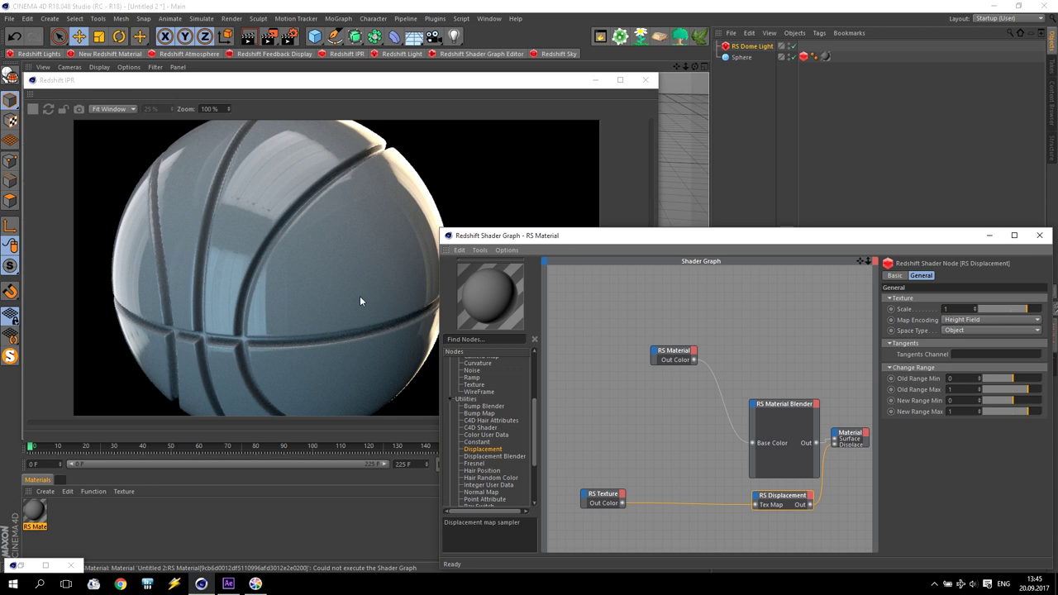
pyautogui.moveTo(967, 310); pyautogui.dragTo(916, 308)
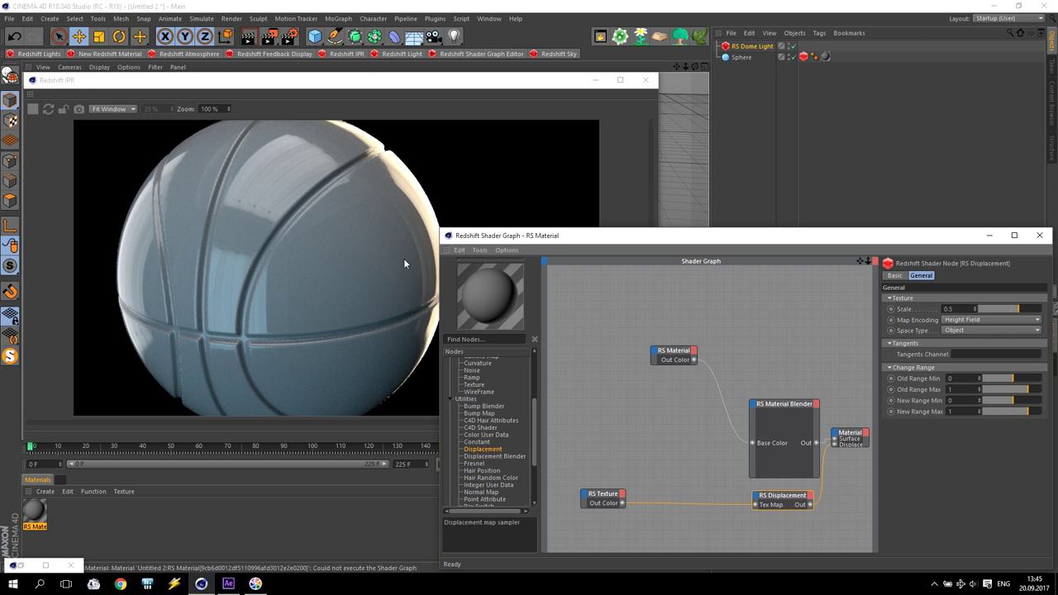
# Set the sphere's segment count to 100
pyautogui.moveTo(667, 236); pyautogui.dragTo(290, 221)
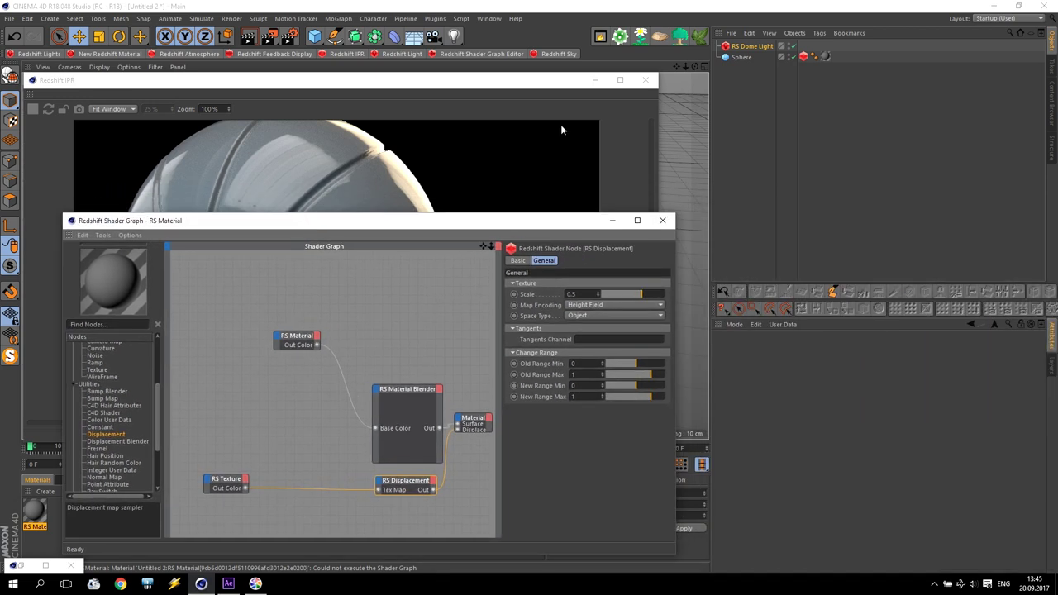
pyautogui.click(742, 57)
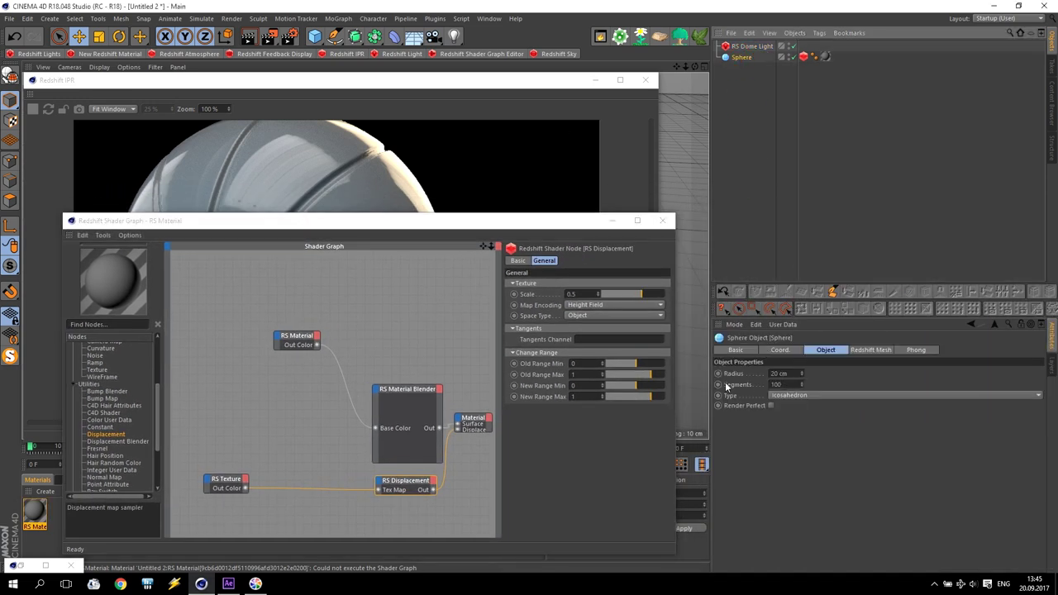
pyautogui.moveTo(534, 220); pyautogui.dragTo(592, 173)
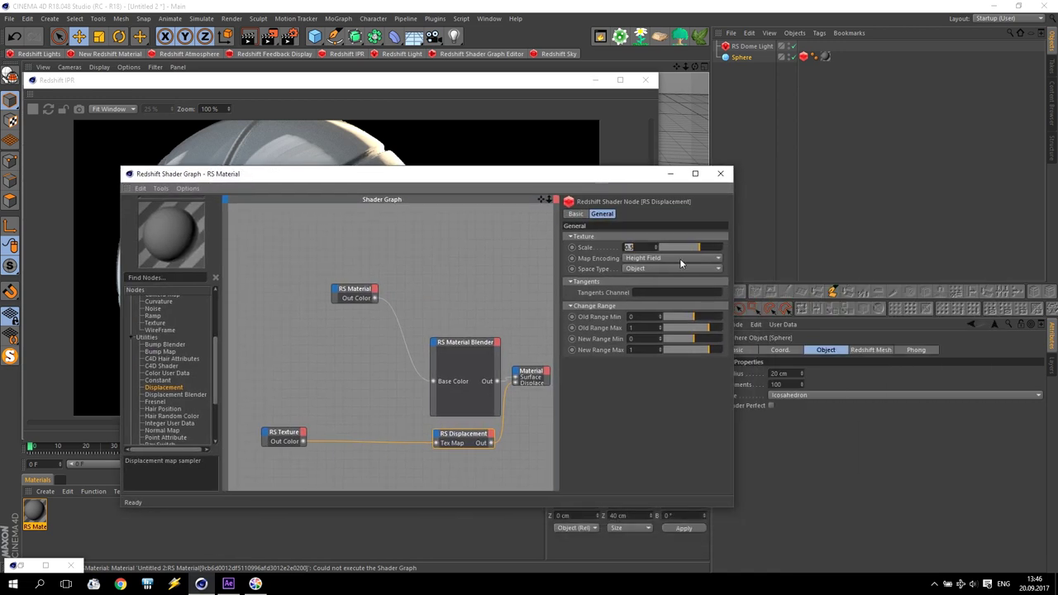
pyautogui.click(789, 385)
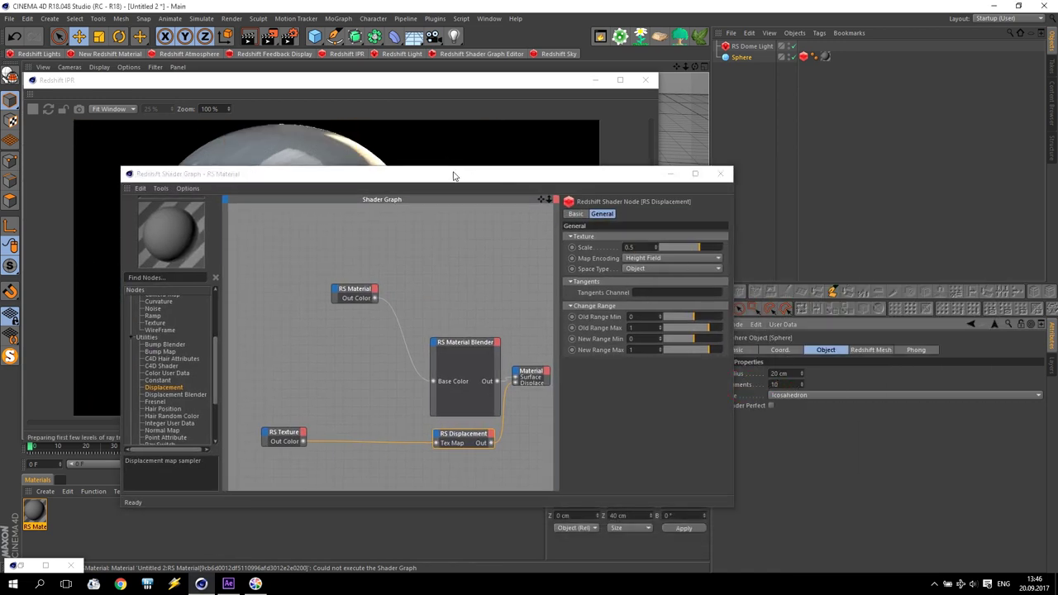
pyautogui.moveTo(507, 175); pyautogui.dragTo(820, 224)
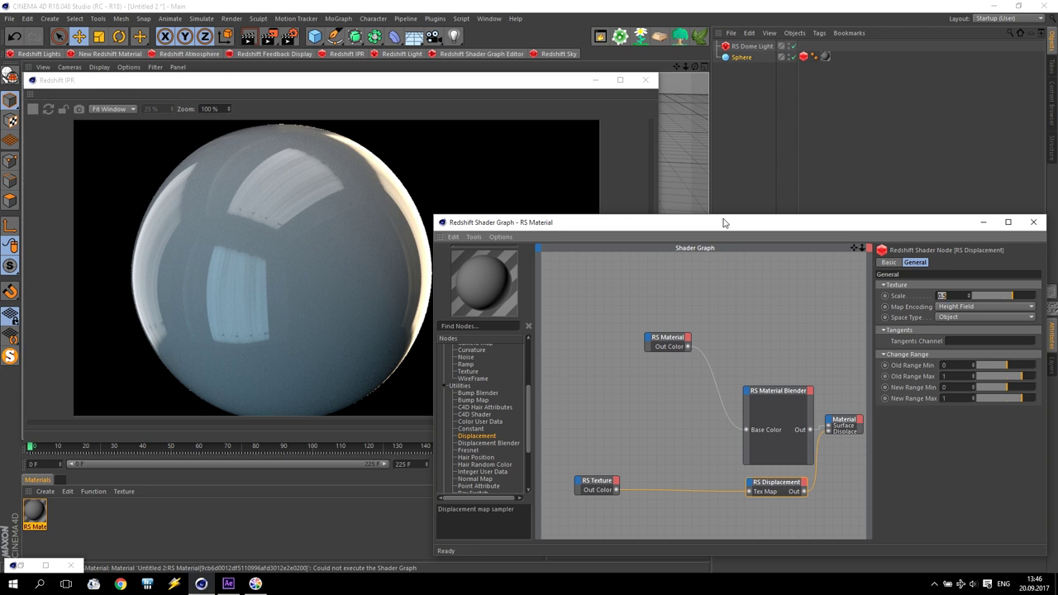
pyautogui.moveTo(723, 224); pyautogui.dragTo(445, 158)
pyautogui.click(798, 395)
pyautogui.click(787, 384)
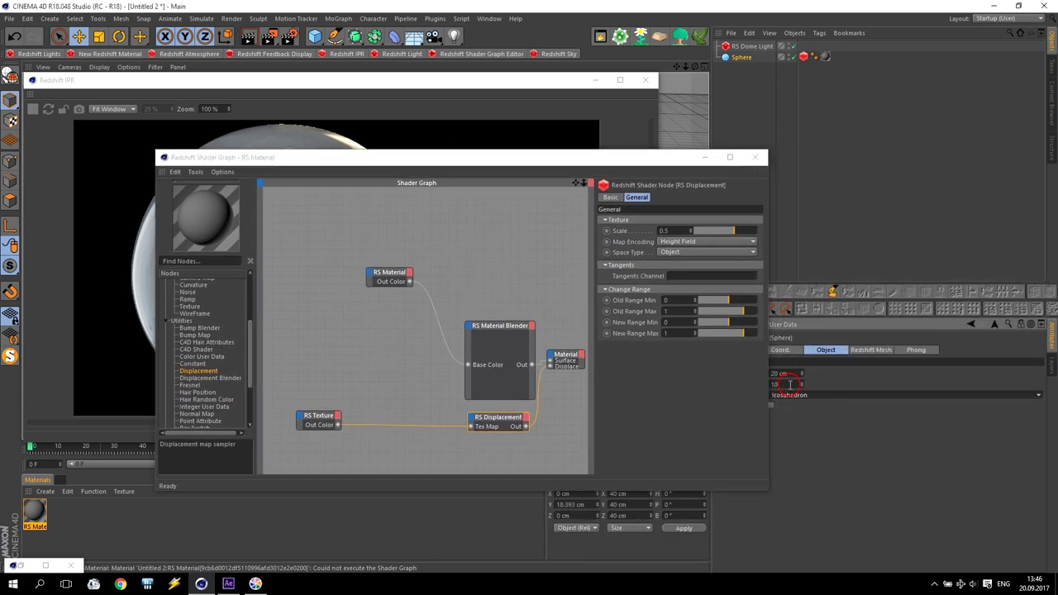
pyautogui.press('Return')
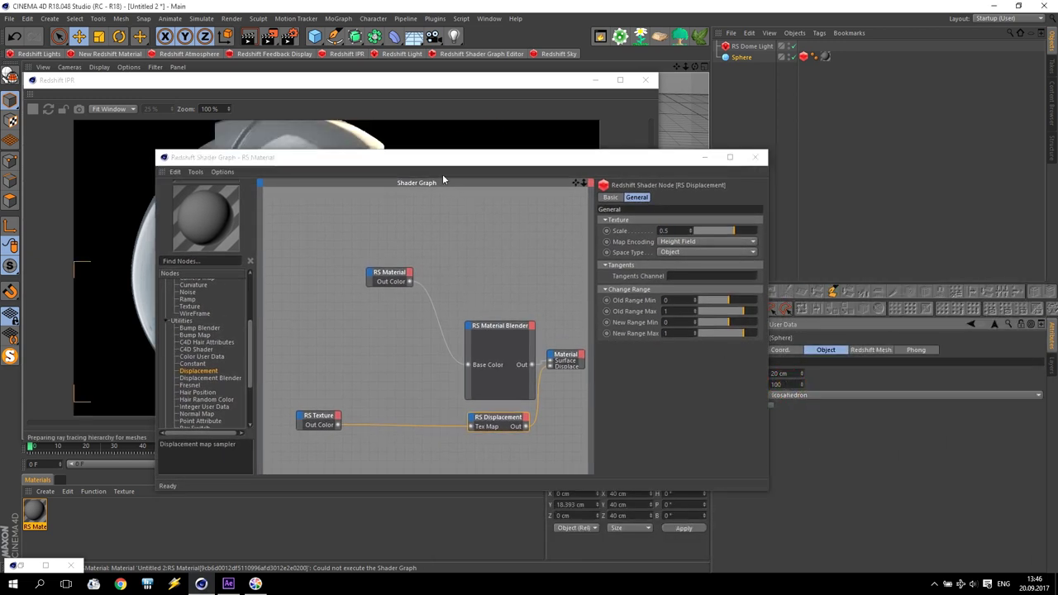
pyautogui.moveTo(607, 159); pyautogui.dragTo(883, 233)
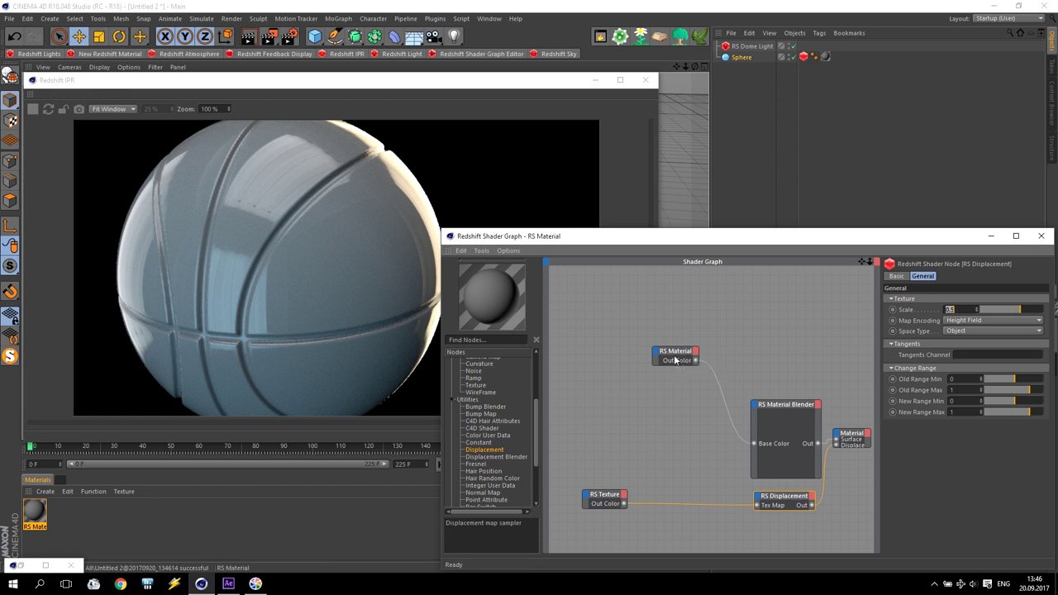
# Add a C4D Shader node set to the Surfaces > Tiles pattern, plus a new RS Texture node
pyautogui.moveTo(683, 356); pyautogui.dragTo(710, 358)
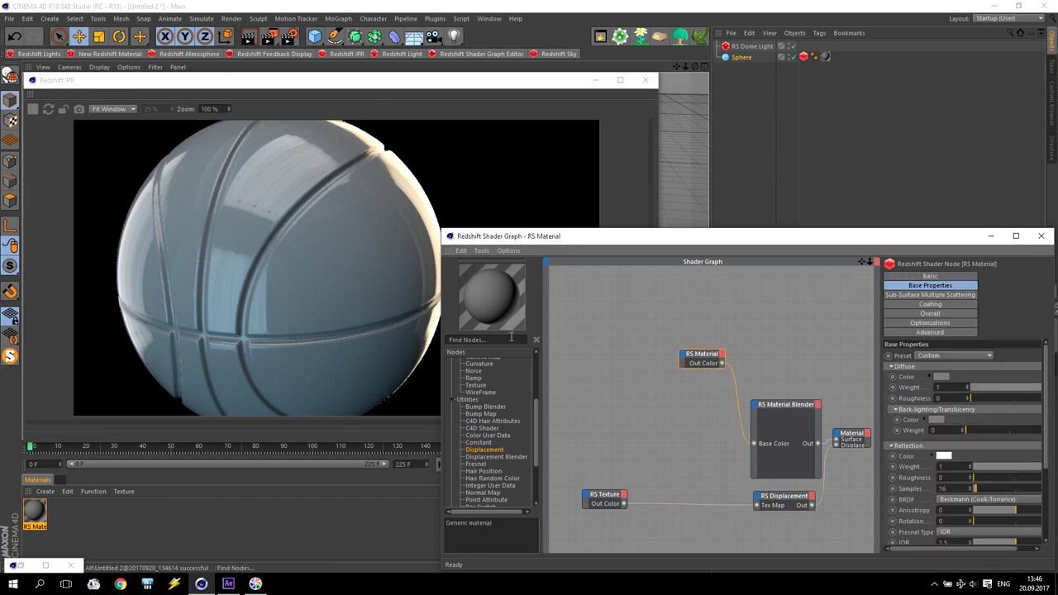
pyautogui.moveTo(537, 424); pyautogui.dragTo(546, 381)
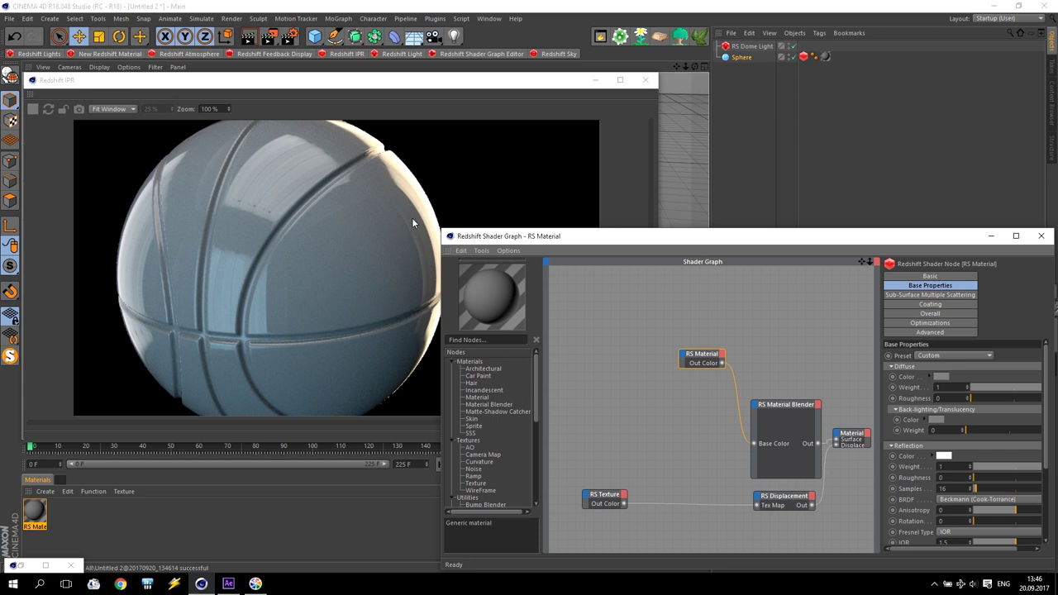
pyautogui.moveTo(534, 378); pyautogui.dragTo(539, 412)
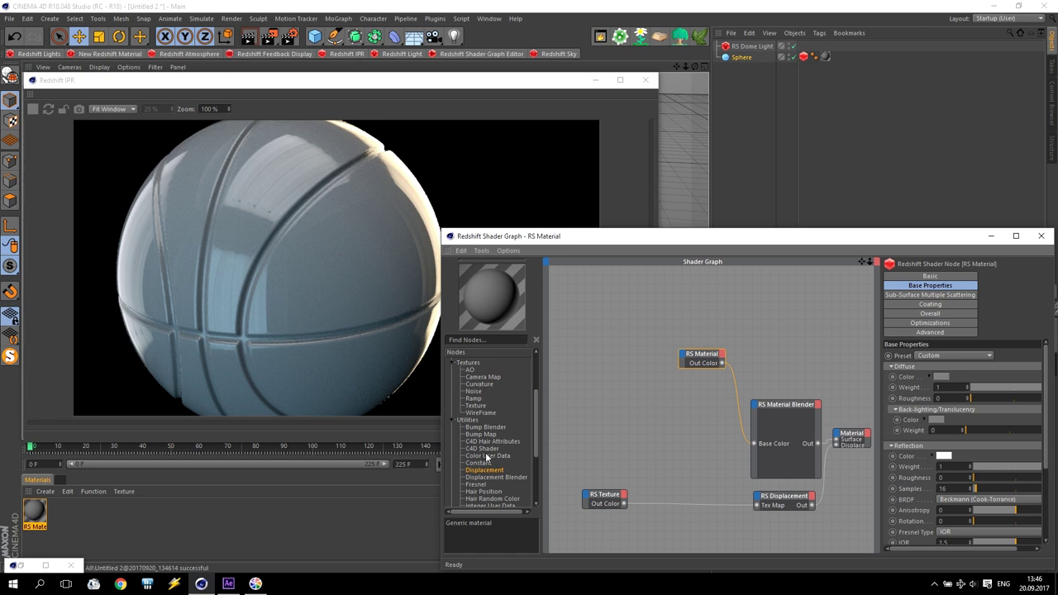
pyautogui.moveTo(483, 451); pyautogui.dragTo(589, 307)
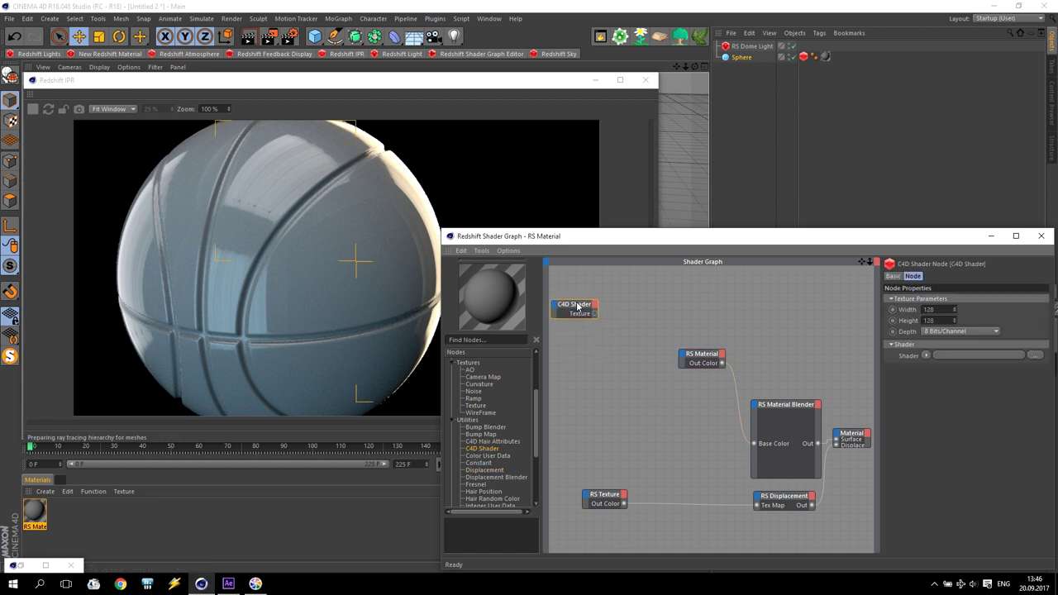
pyautogui.click(928, 355)
pyautogui.moveTo(972, 311)
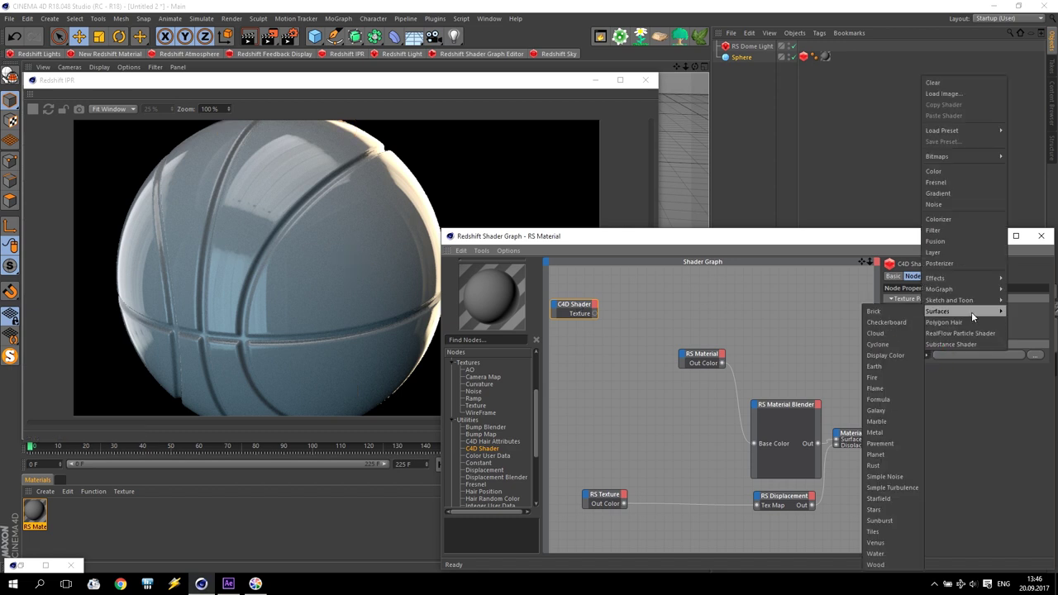
pyautogui.click(875, 531)
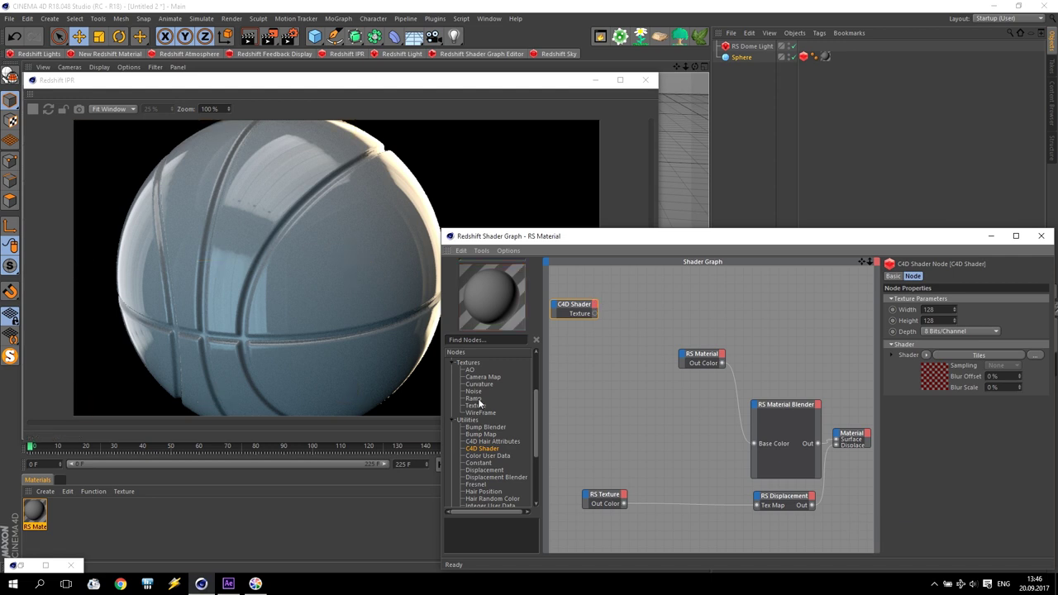
pyautogui.moveTo(484, 404); pyautogui.dragTo(611, 308)
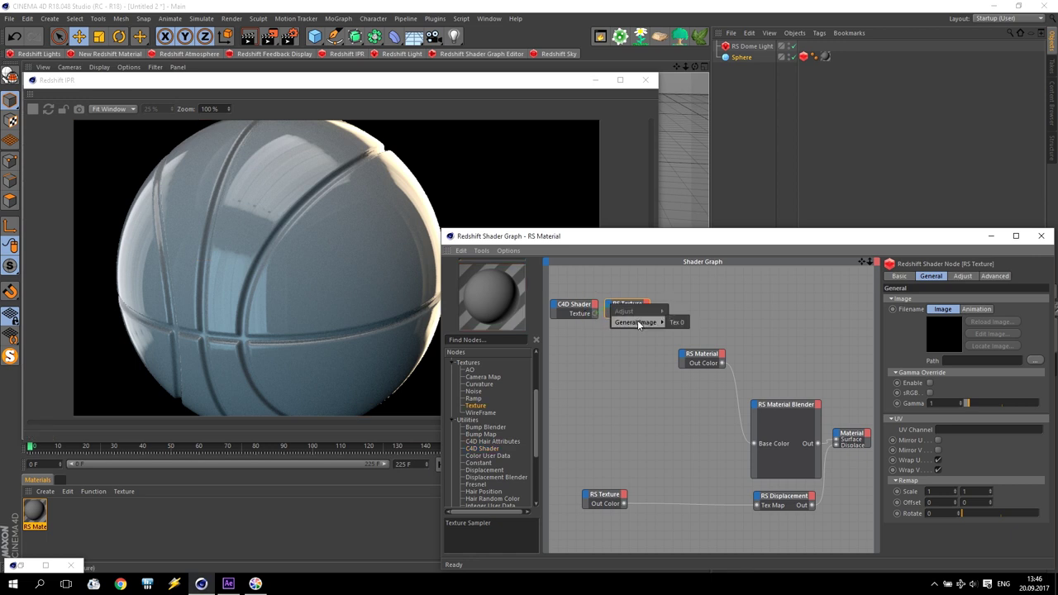
# Feed Tiles into the RS Texture, then route it through a new RS Bump Map into RS Material's bump input
pyautogui.click(674, 323)
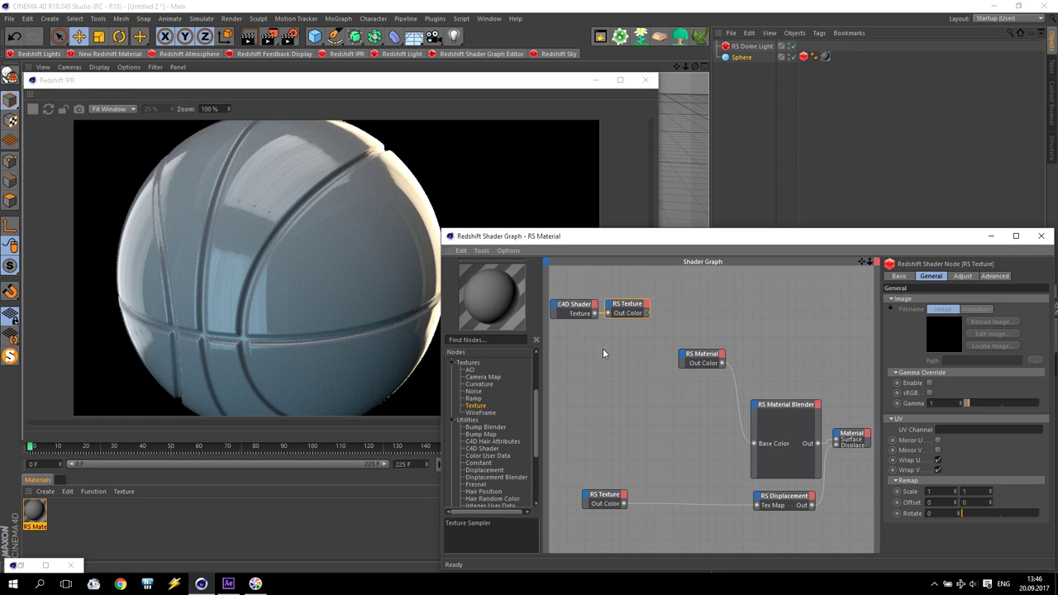
pyautogui.moveTo(484, 434); pyautogui.dragTo(683, 305)
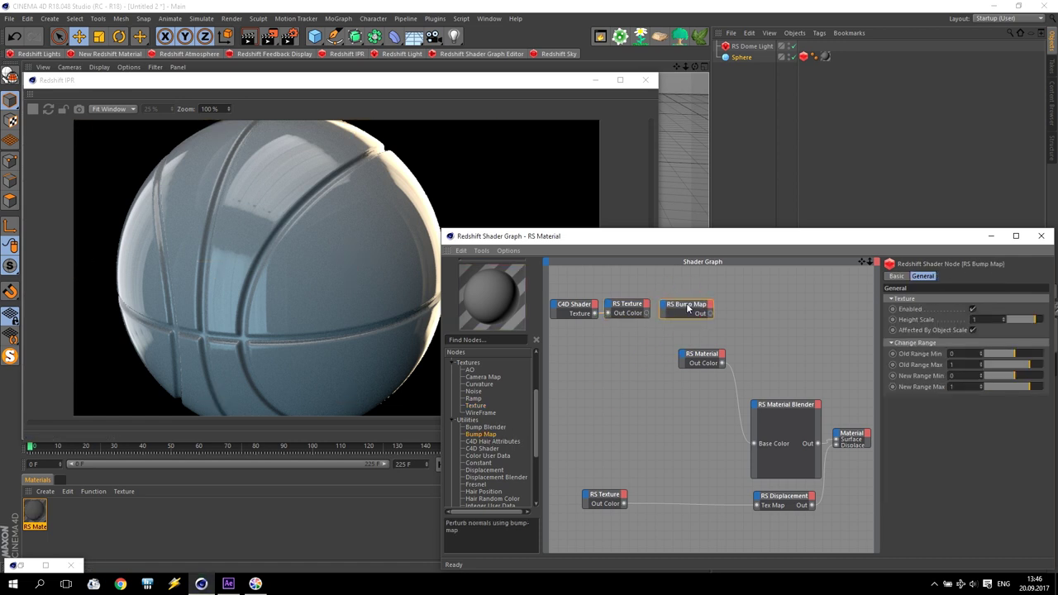
pyautogui.click(664, 308)
pyautogui.click(703, 314)
pyautogui.moveTo(709, 314); pyautogui.dragTo(681, 357)
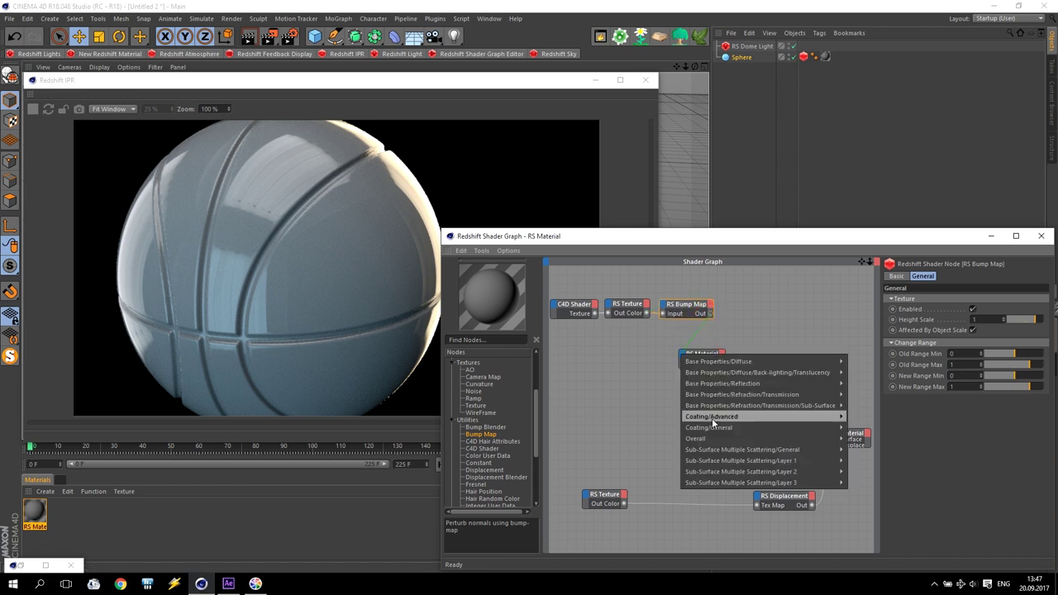
pyautogui.moveTo(711, 439)
pyautogui.click(882, 472)
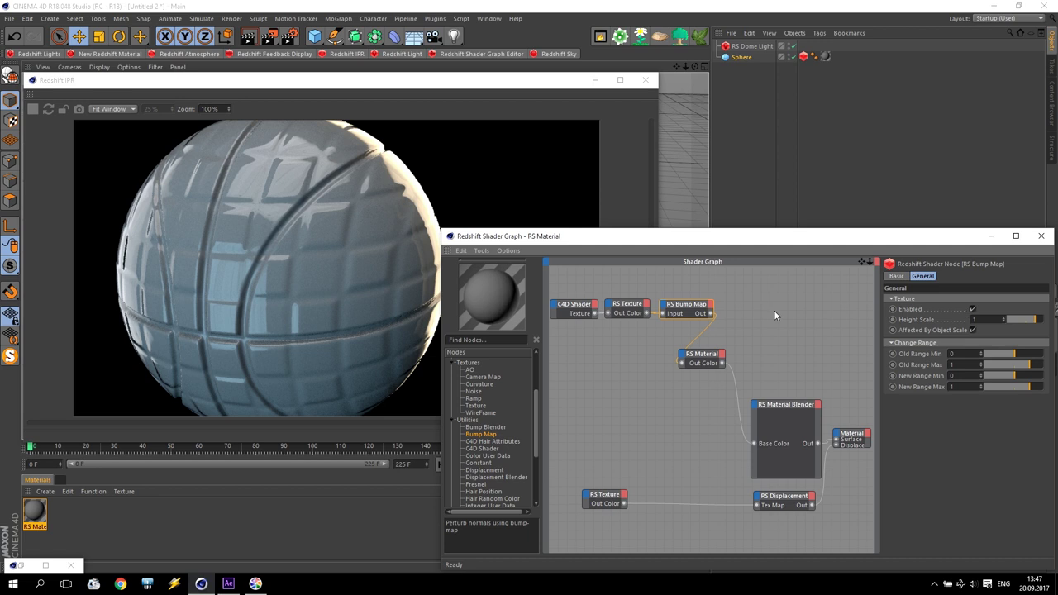
# Try a bump Height Scale of 0.1, then set it back to 1
pyautogui.doubleClick(988, 320)
pyautogui.write('0.1')
pyautogui.press('Return')
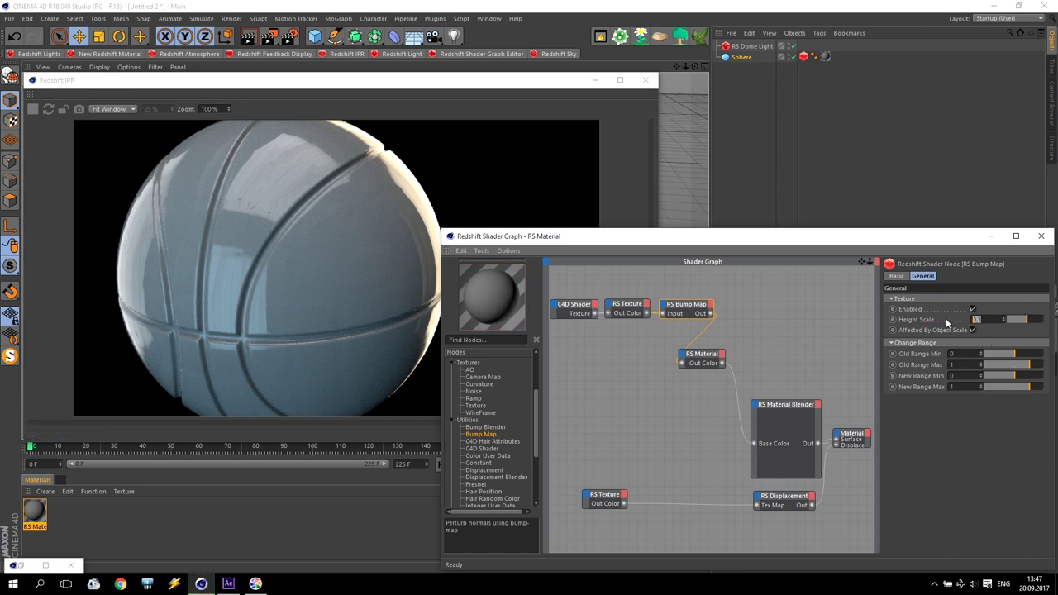
pyautogui.write('1')
pyautogui.press('Return')
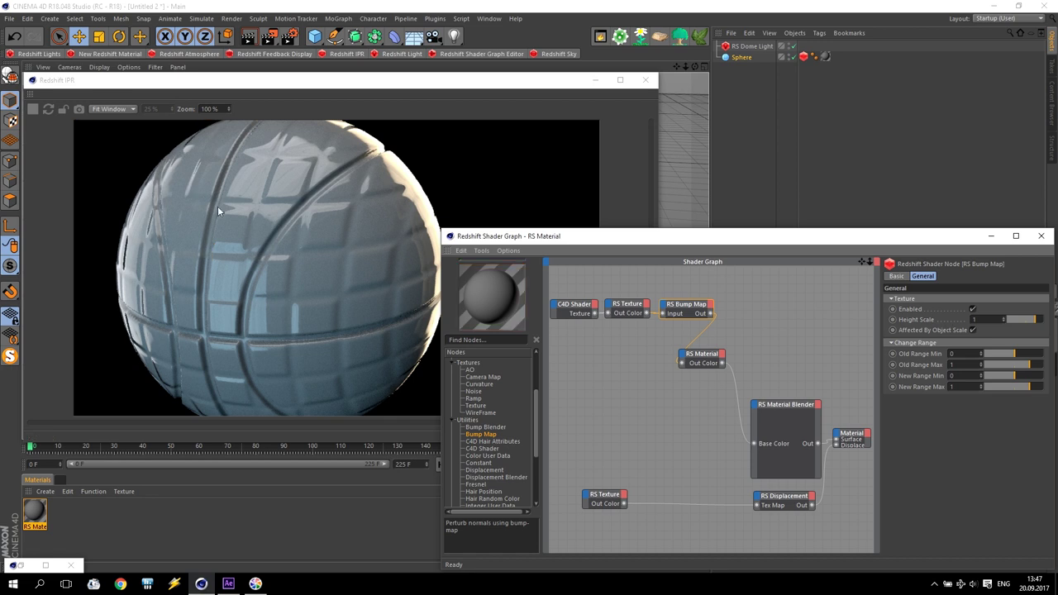
# Open the C4D Shader's Tiles settings and minimize the shader graph
pyautogui.click(573, 307)
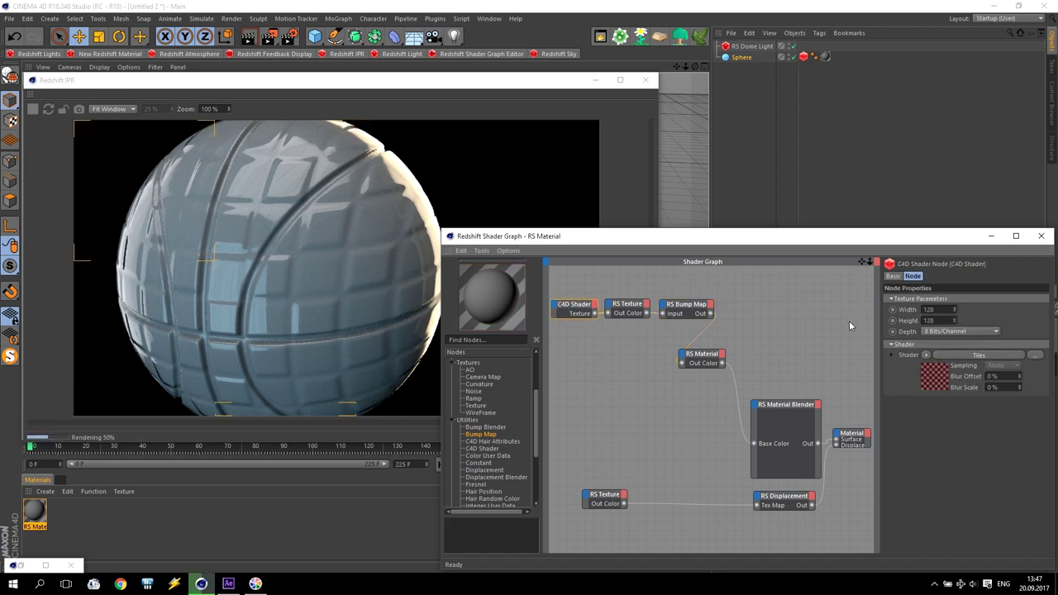
pyautogui.click(988, 354)
pyautogui.click(990, 239)
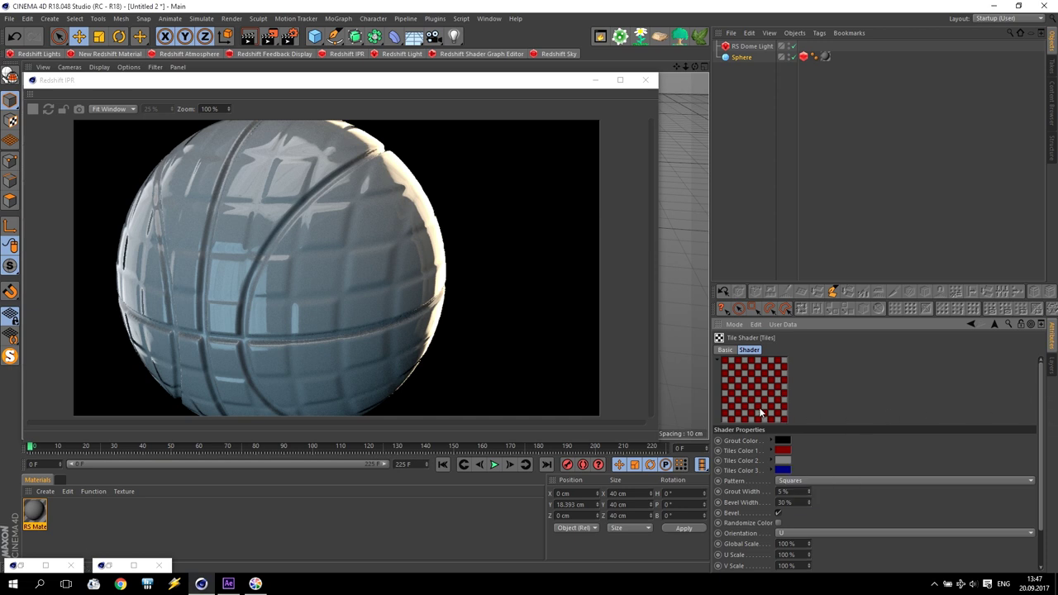
# Make Tiles Colors 1, 2 and 3 white
pyautogui.click(782, 451)
pyautogui.moveTo(786, 457); pyautogui.dragTo(946, 465)
pyautogui.click(761, 487)
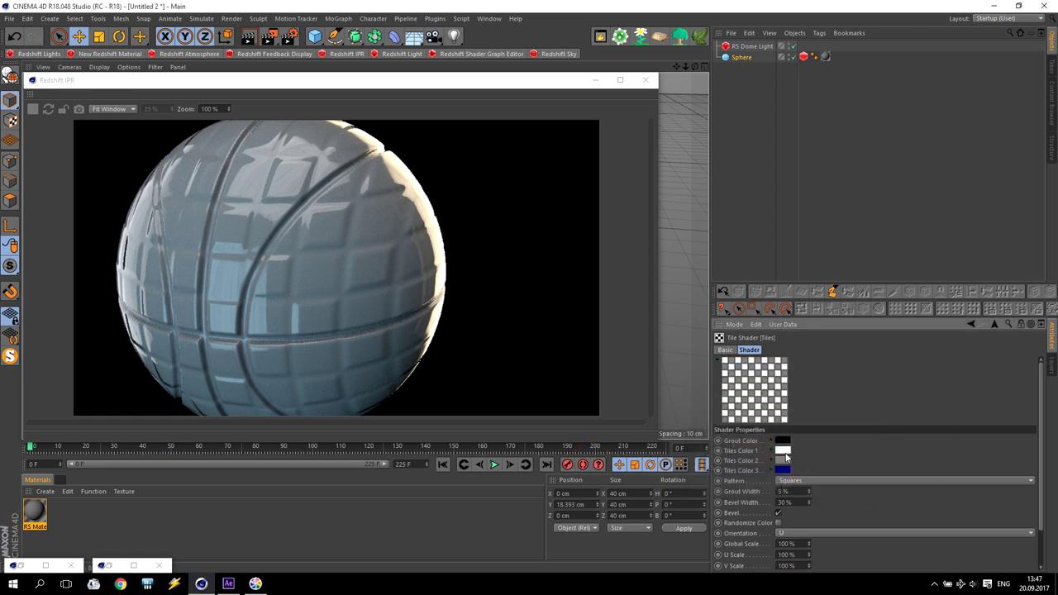
pyautogui.click(784, 463)
pyautogui.moveTo(803, 482); pyautogui.dragTo(912, 465)
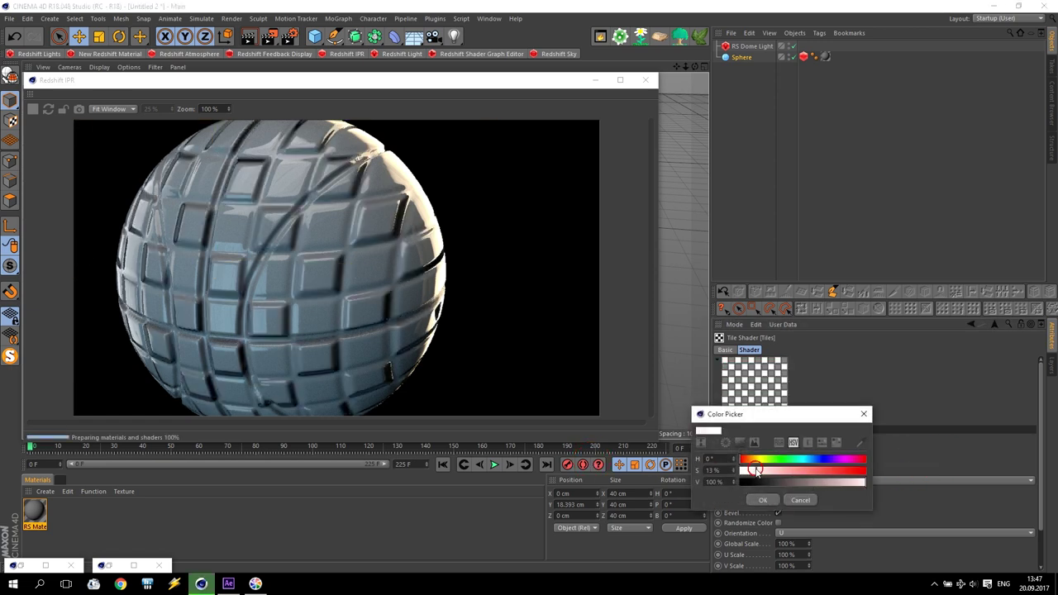
pyautogui.click(764, 500)
pyautogui.click(785, 475)
pyautogui.moveTo(806, 489); pyautogui.dragTo(744, 478)
pyautogui.click(761, 504)
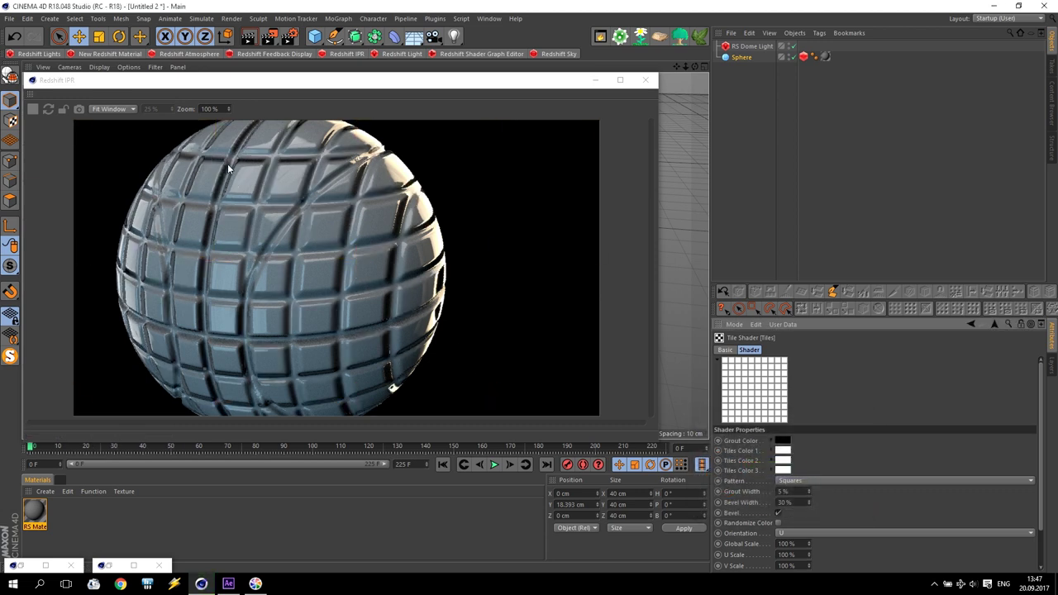
# Set Bevel Width 5%, pattern Circles 3 and Global Scale 5%, then bring back the shader graph
pyautogui.doubleClick(785, 502)
pyautogui.write('5')
pyautogui.press('Return')
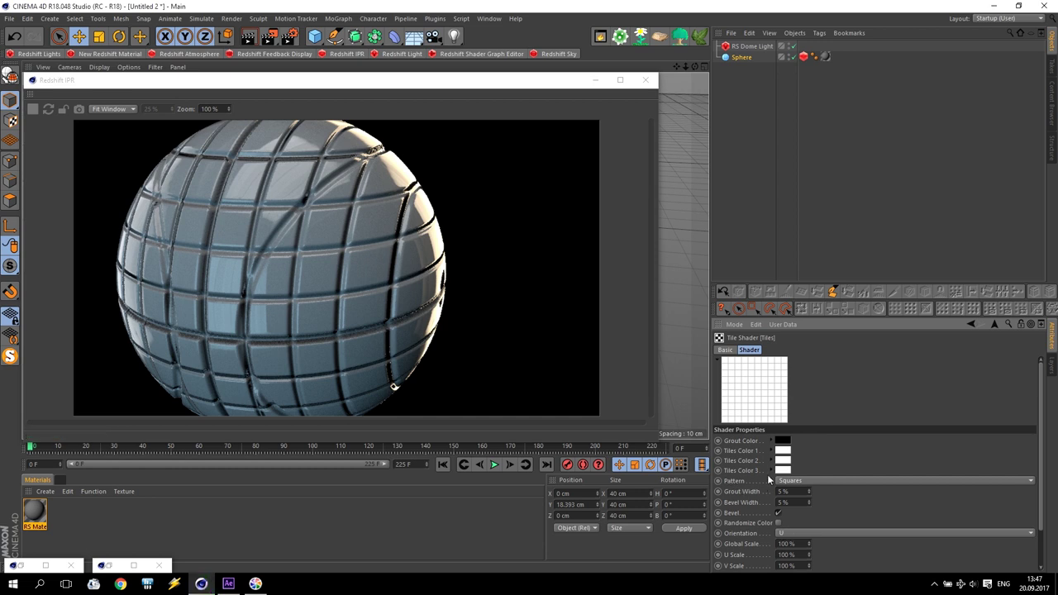
pyautogui.click(807, 480)
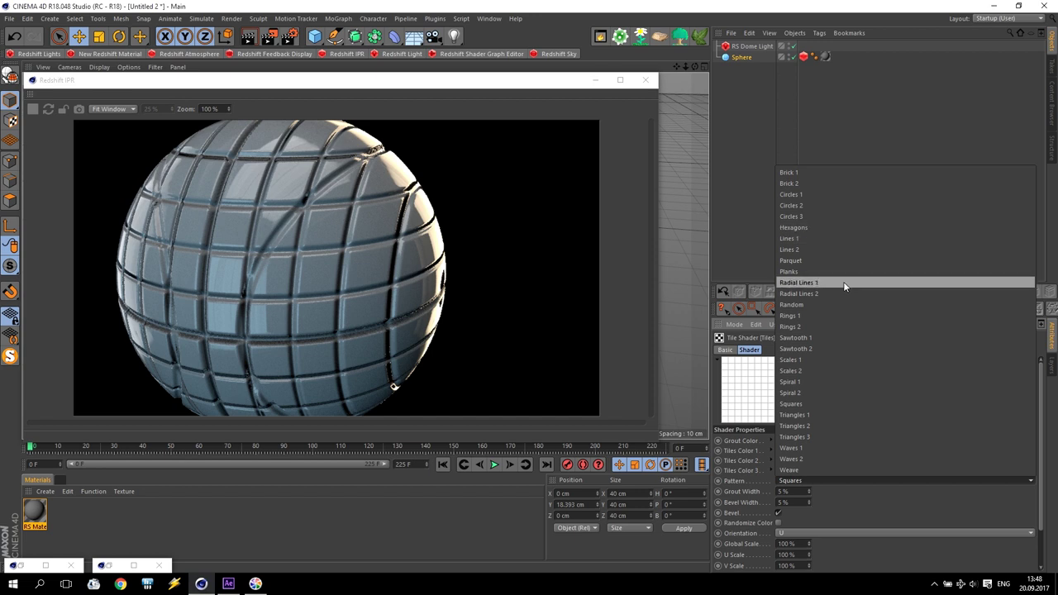
pyautogui.click(792, 217)
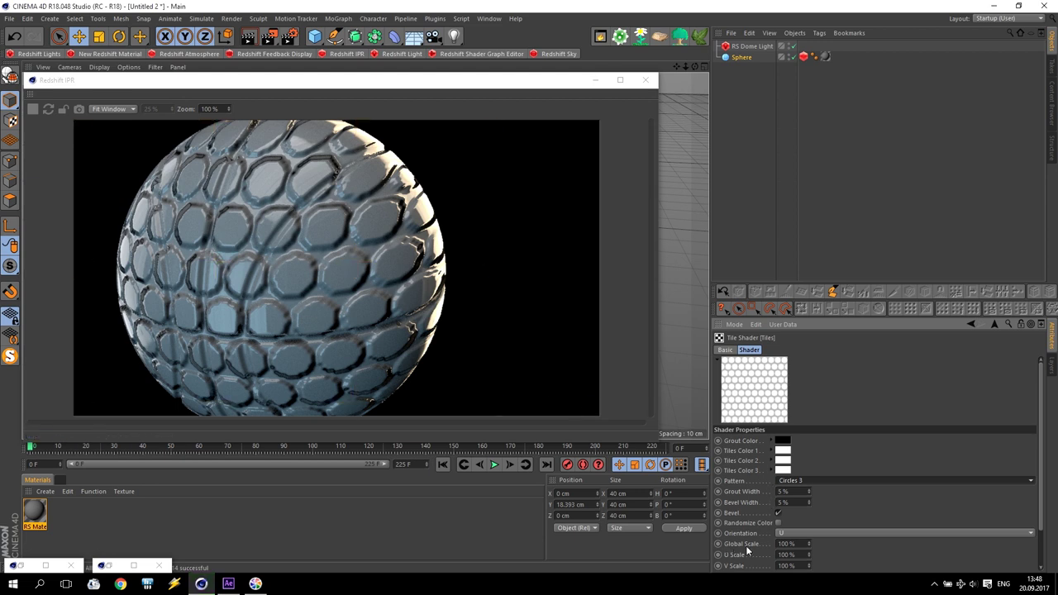
pyautogui.doubleClick(801, 543)
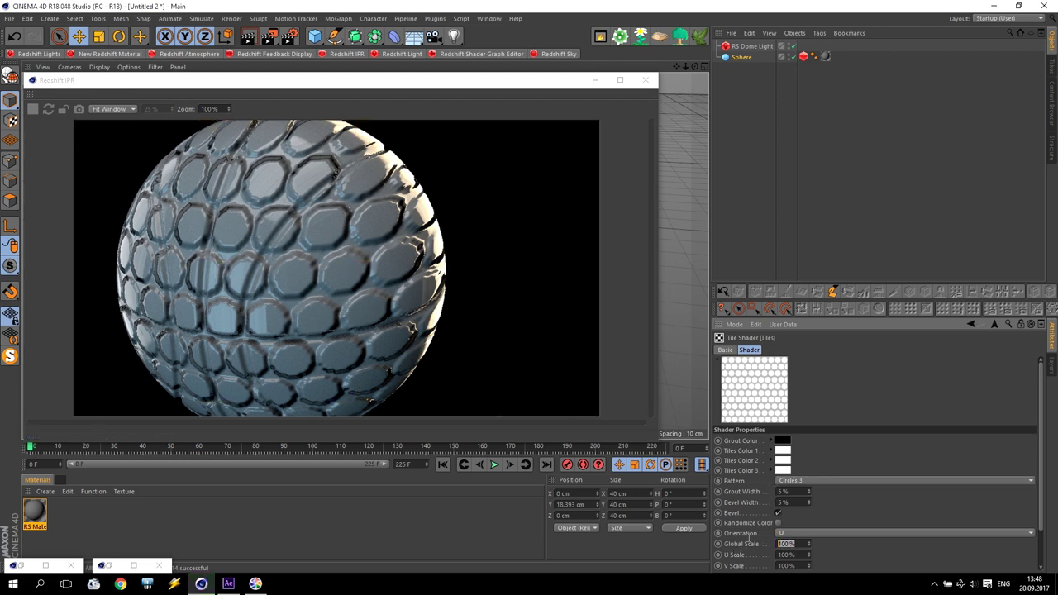
pyautogui.write('5')
pyautogui.press('Return')
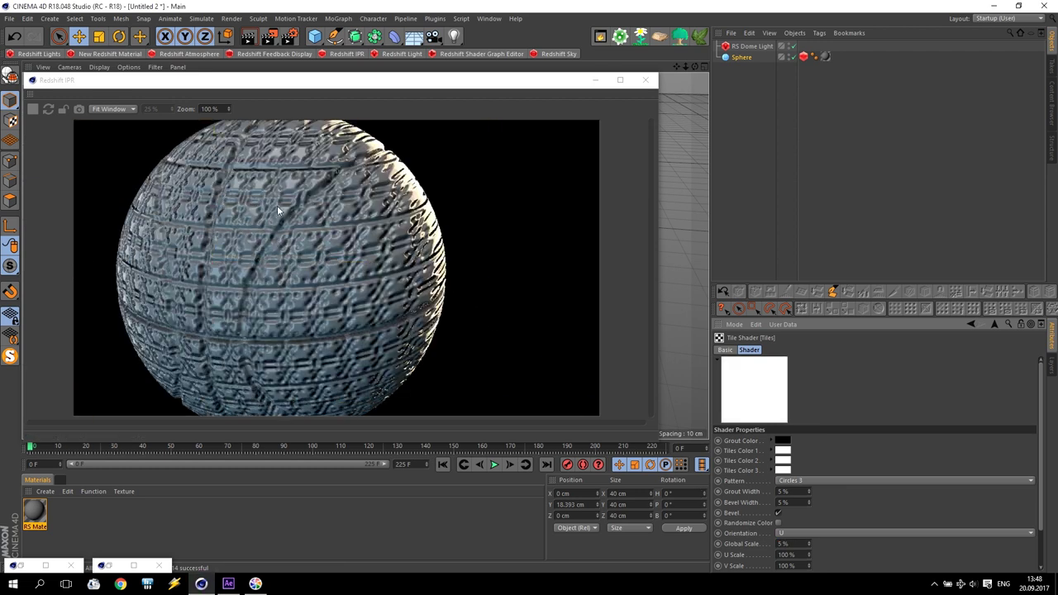
pyautogui.click(110, 568)
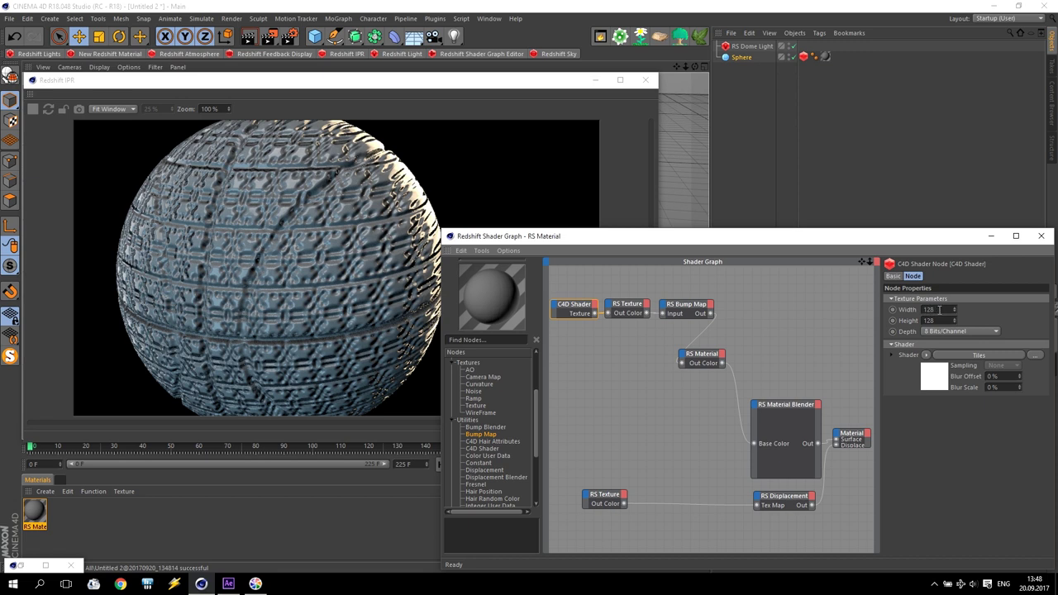
# Set the C4D Shader's bake Width and Height to 4000 (after trying 400 and 2000)
pyautogui.doubleClick(939, 309)
pyautogui.write('400')
pyautogui.doubleClick(939, 320)
pyautogui.write('400')
pyautogui.press('Return')
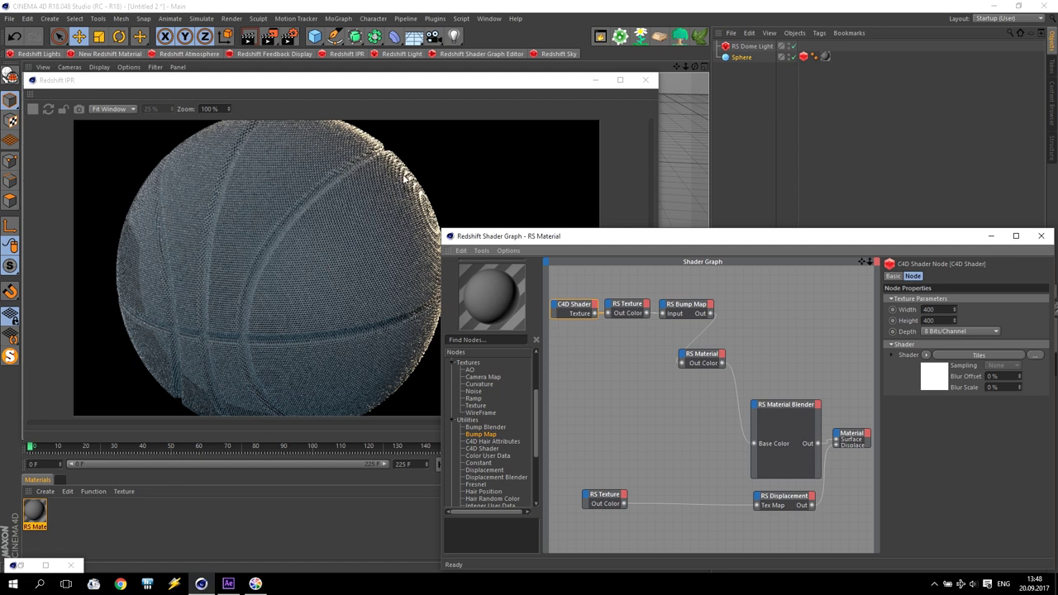
pyautogui.click(942, 310)
pyautogui.write('2000')
pyautogui.press('Tab')
pyautogui.write('2000')
pyautogui.press('Return')
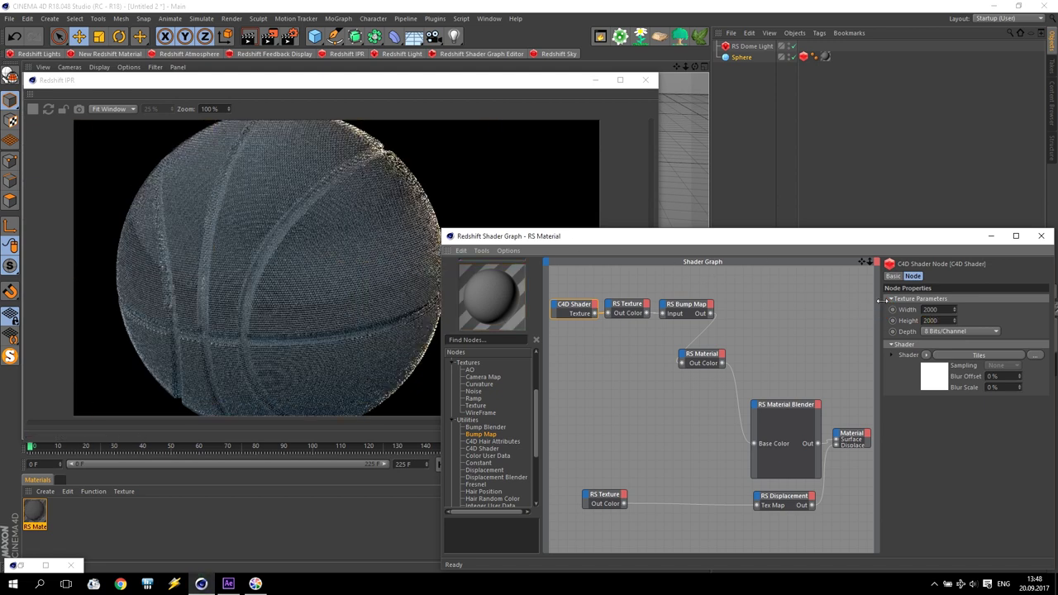
pyautogui.click(925, 309)
pyautogui.press('Delete')
pyautogui.write('4')
pyautogui.write('4')
pyautogui.write('4')
pyautogui.press('BackSpace')
pyautogui.press('BackSpace')
# Set the bake Depth to 16 Bits/Channel and close the shader graph window
pyautogui.click(938, 332)
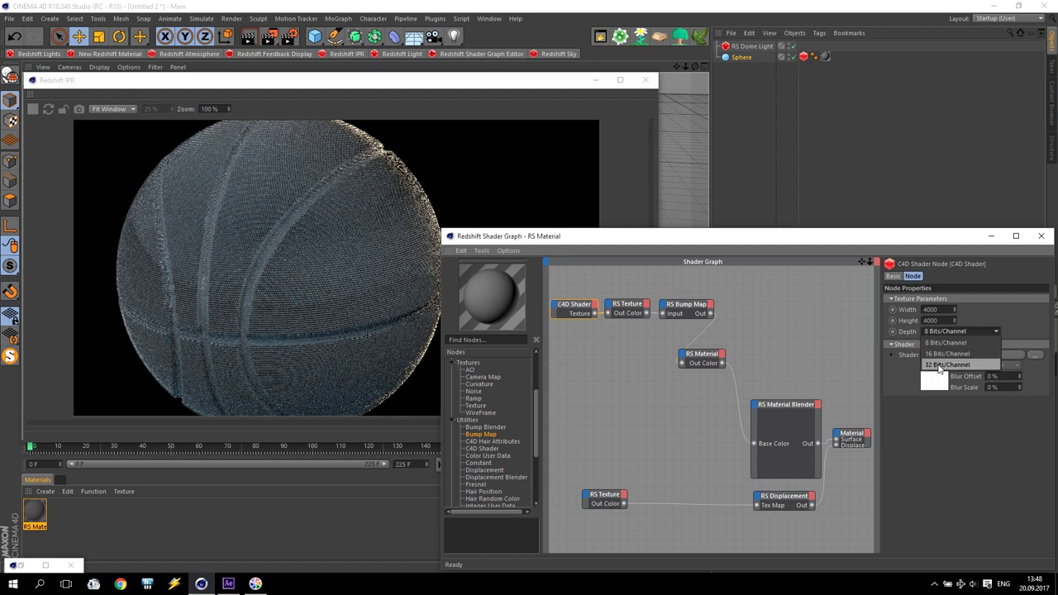
pyautogui.click(948, 353)
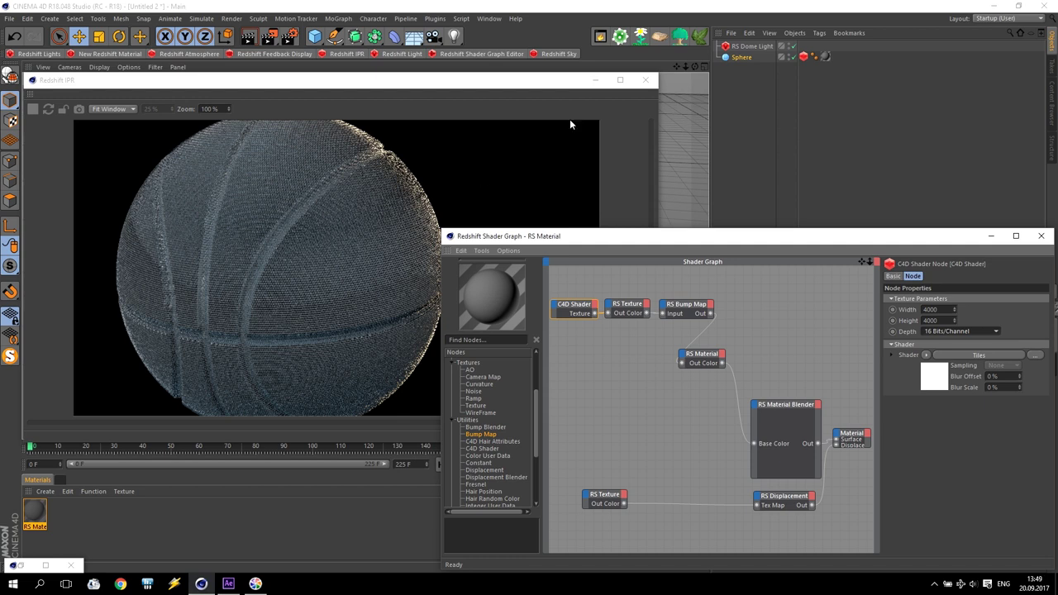
pyautogui.click(686, 72)
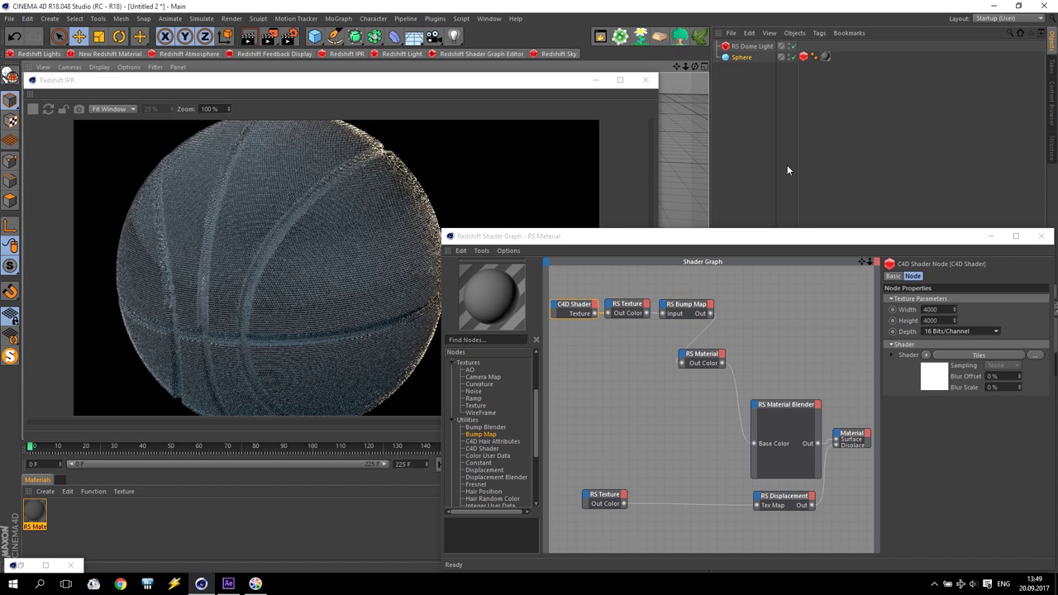
pyautogui.click(1042, 236)
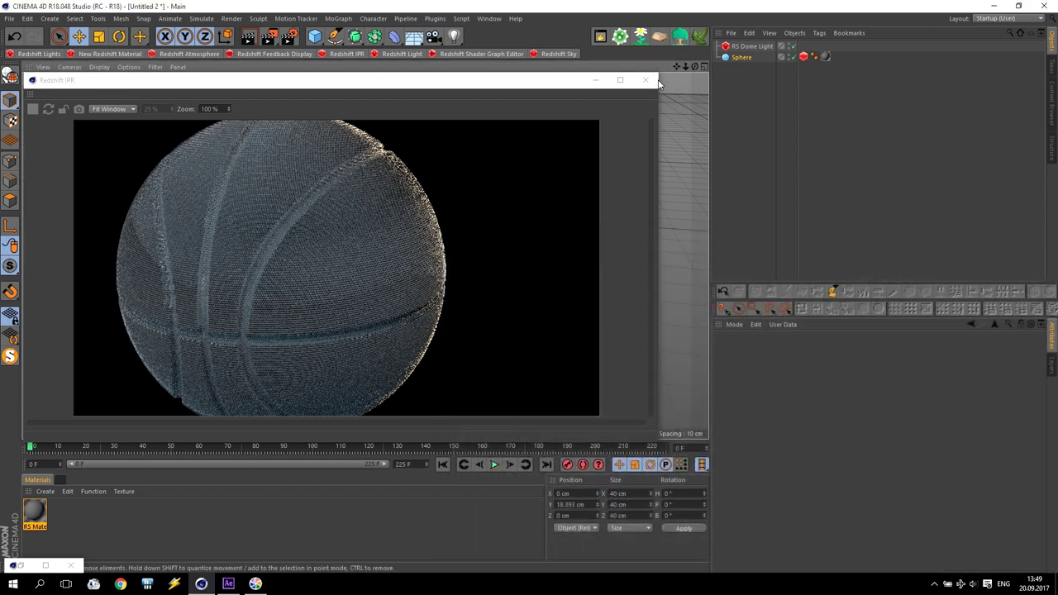
# Close the IPR, zoom the viewport in on the sphere, and restart the Redshift IPR render
pyautogui.click(152, 105)
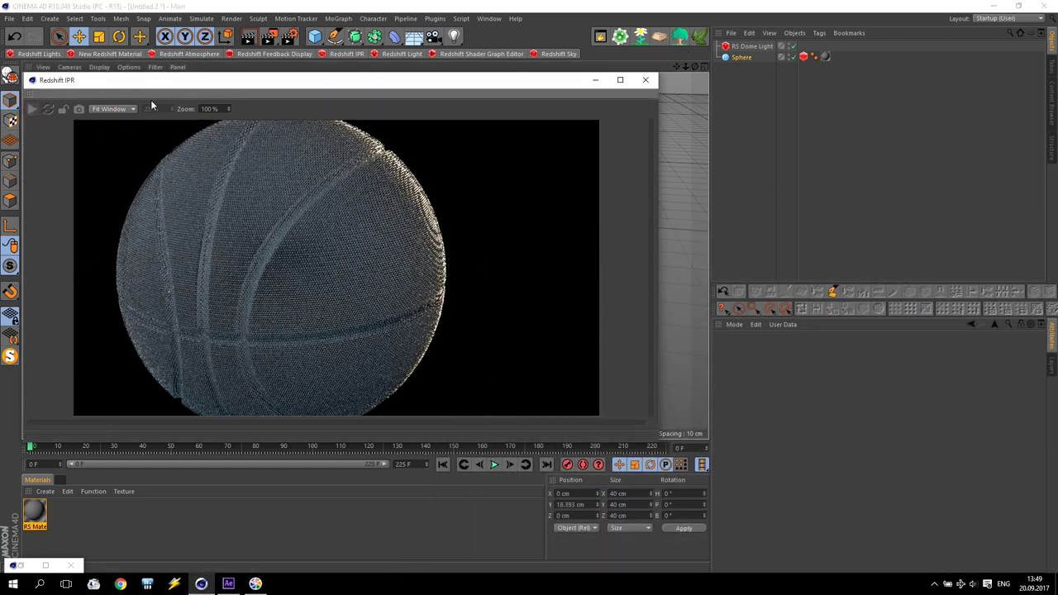
pyautogui.click(645, 79)
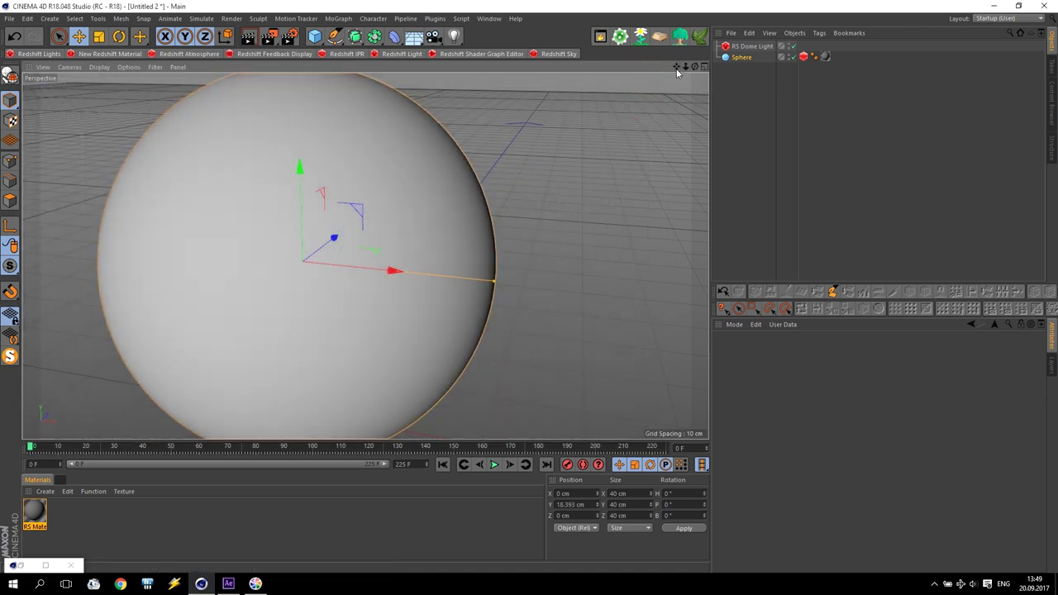
pyautogui.moveTo(686, 66); pyautogui.dragTo(713, 70)
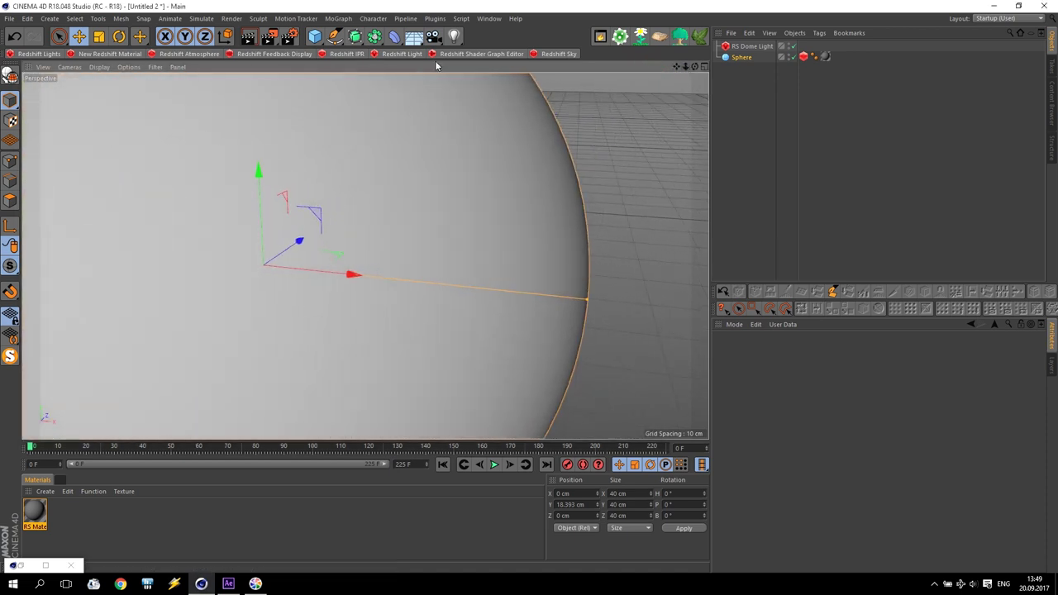
pyautogui.click(344, 53)
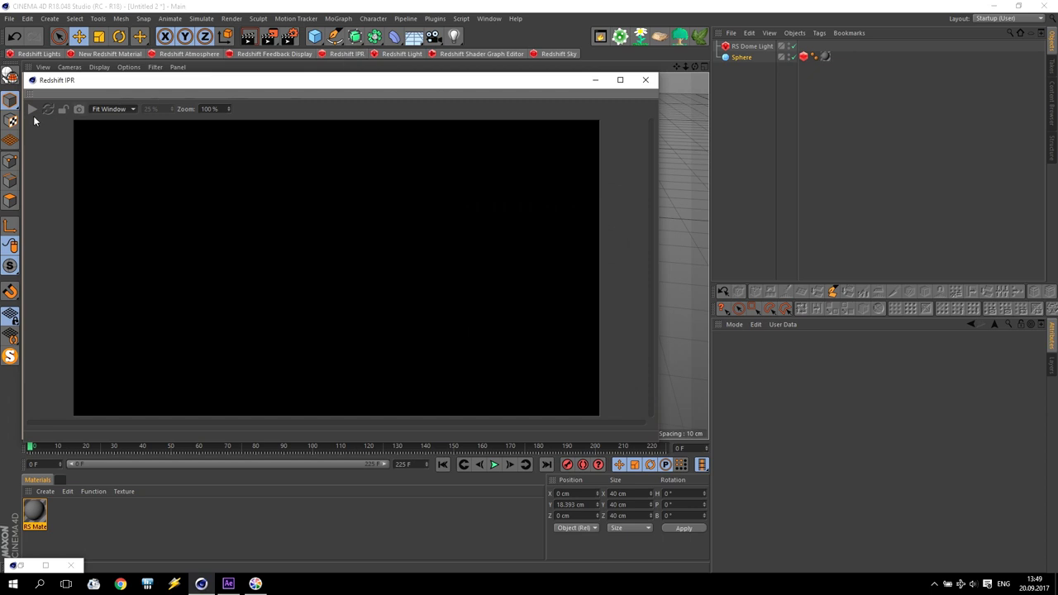
pyautogui.click(32, 109)
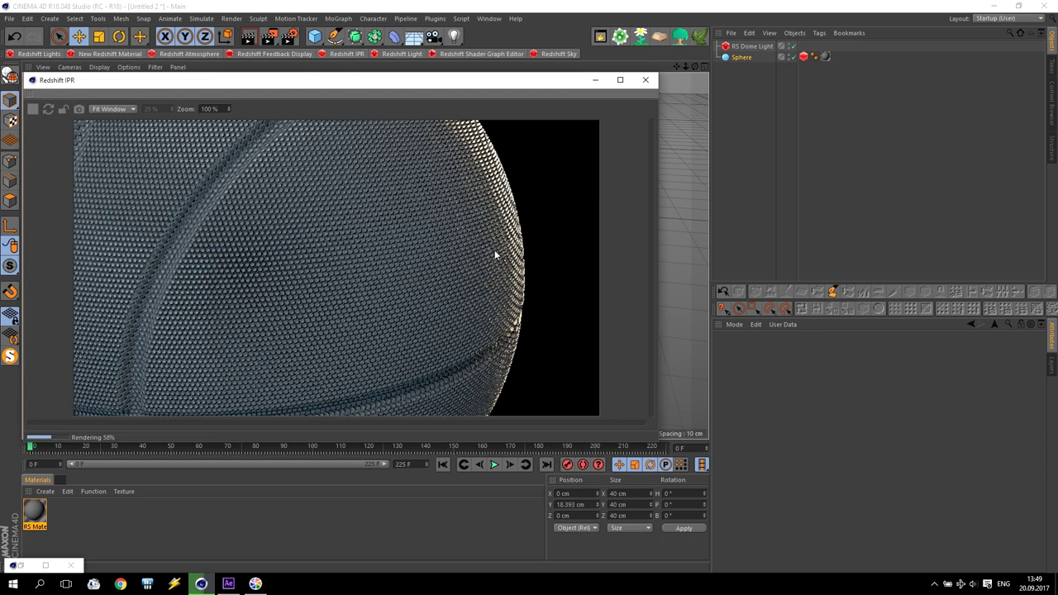
# In the RS Material's shader graph, set the RS Bump Map Height Scale to 0.1
pyautogui.doubleClick(34, 511)
pyautogui.moveTo(508, 146); pyautogui.dragTo(828, 127)
pyautogui.click(833, 155)
pyautogui.moveTo(415, 46); pyautogui.dragTo(828, 251)
pyautogui.click(677, 301)
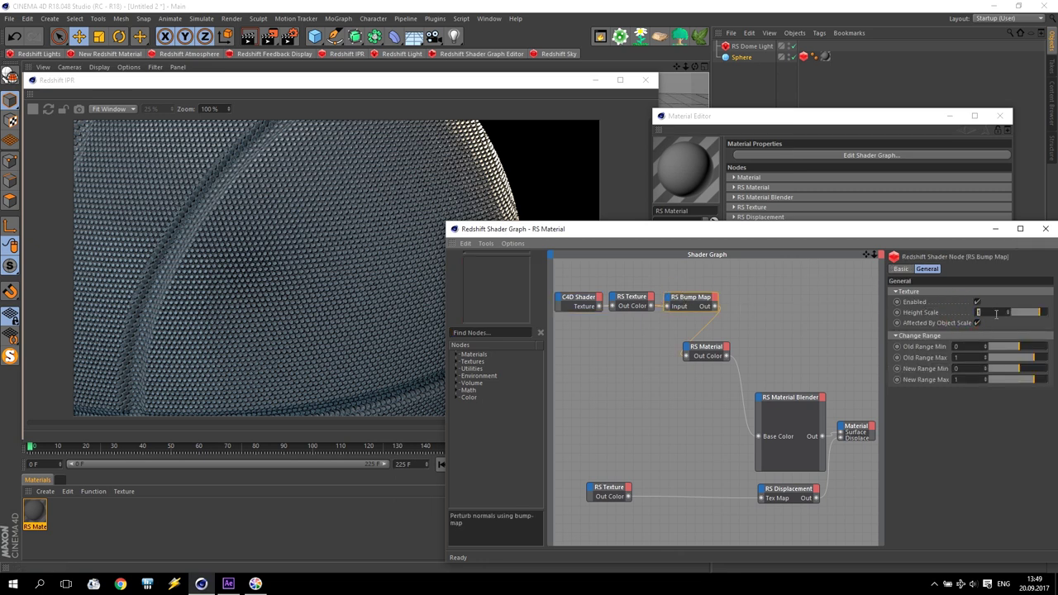
pyautogui.write('0.1')
pyautogui.press('Return')
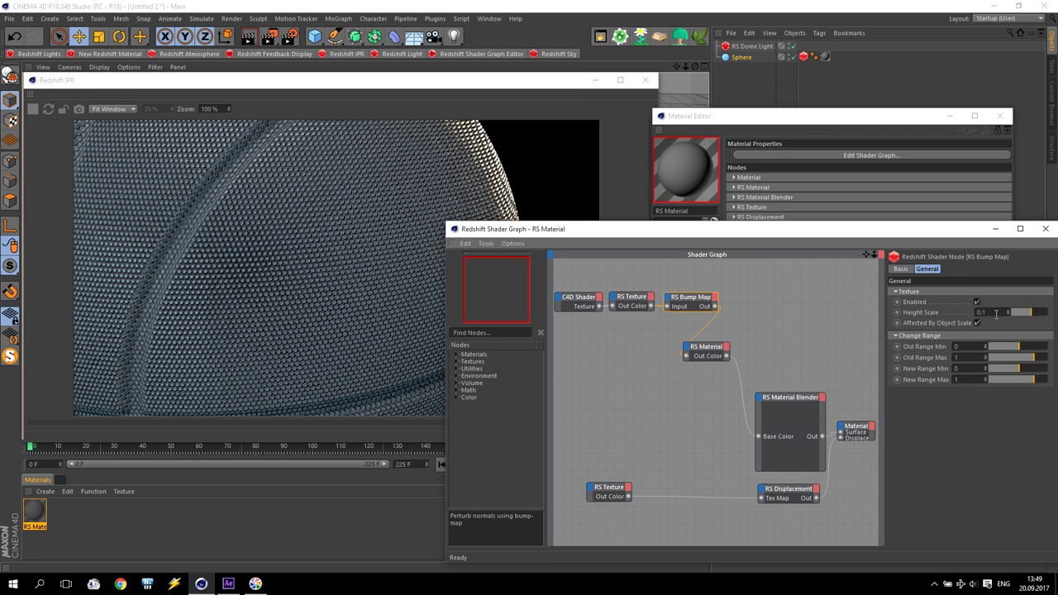
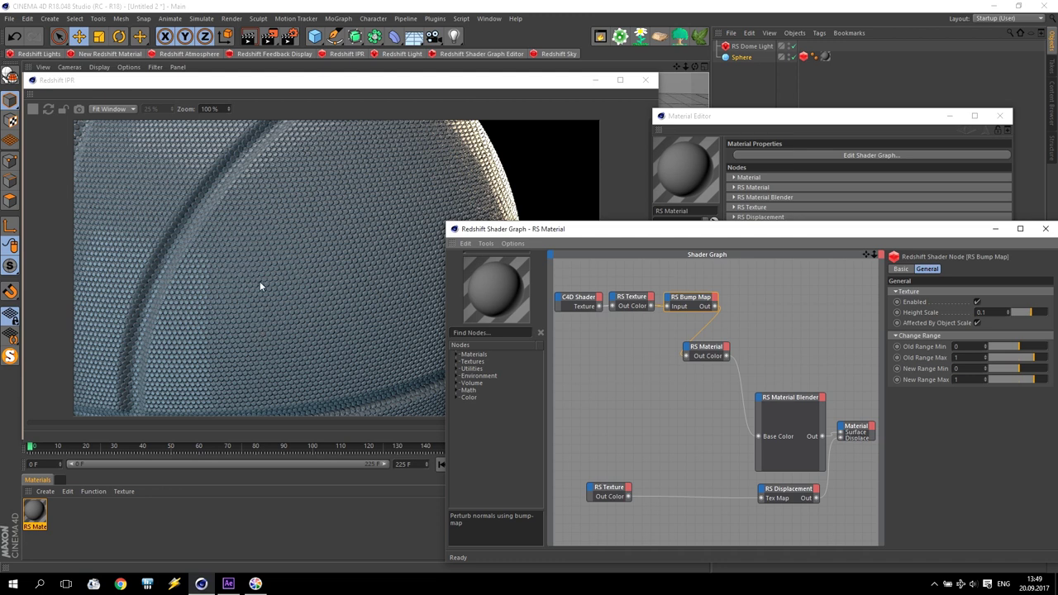
# Drag an RS Texture node from the Textures category into the ball material's shader graph
pyautogui.click(701, 348)
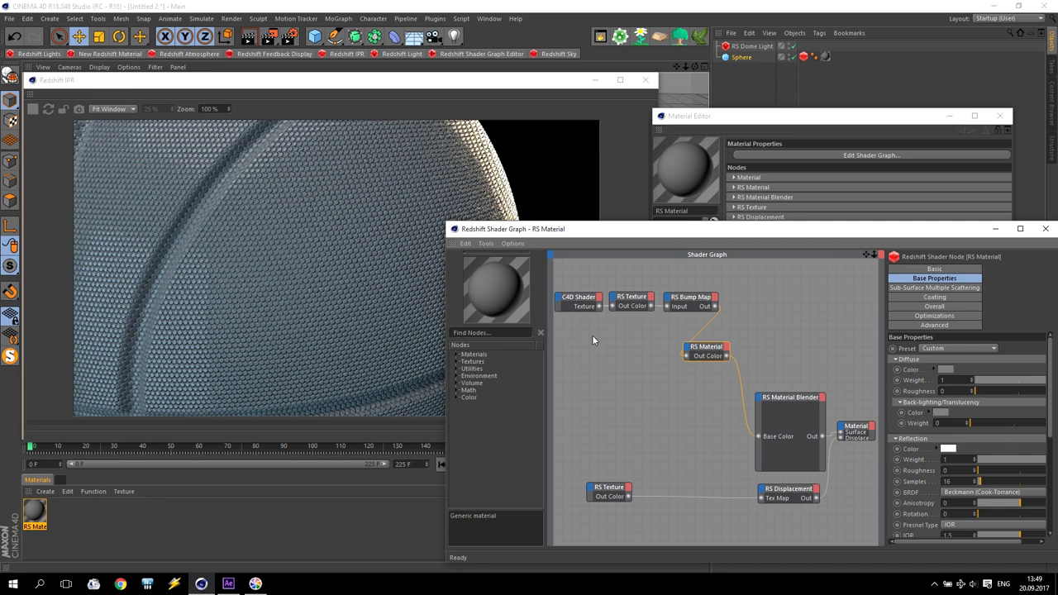
pyautogui.click(456, 362)
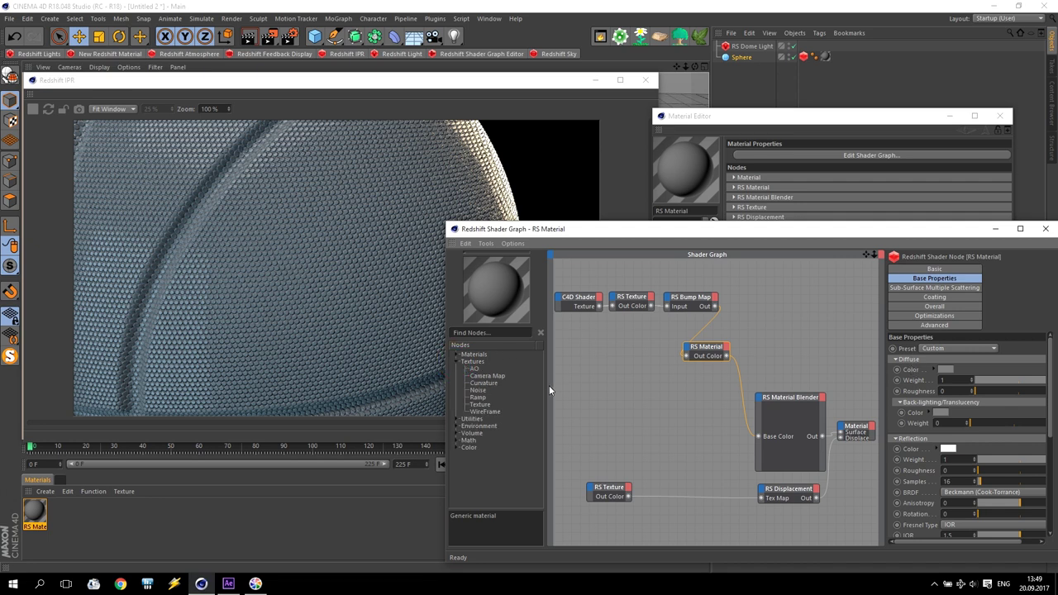
pyautogui.moveTo(484, 408); pyautogui.dragTo(603, 353)
pyautogui.click(947, 270)
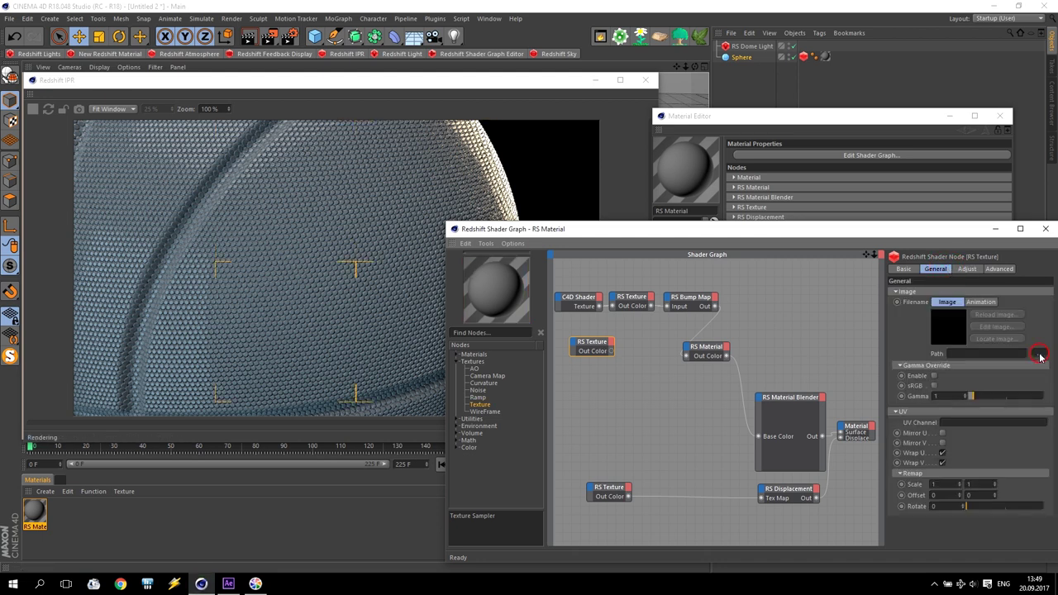
# Browse the RS Texture filename to D:\Texture\Кожа and select leather_29.jpg
pyautogui.click(1040, 354)
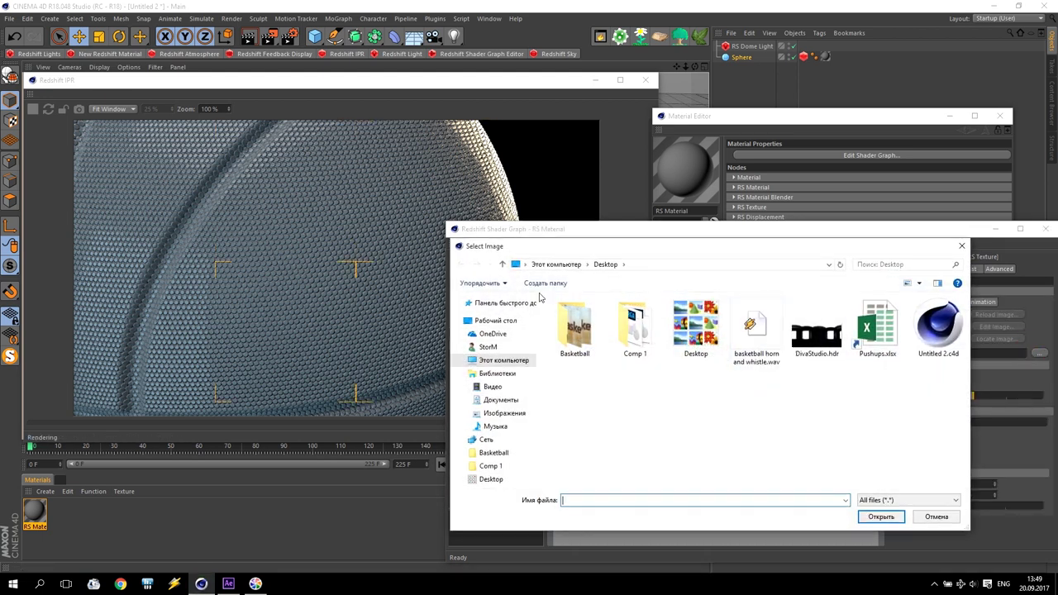
pyautogui.click(503, 361)
pyautogui.doubleClick(794, 409)
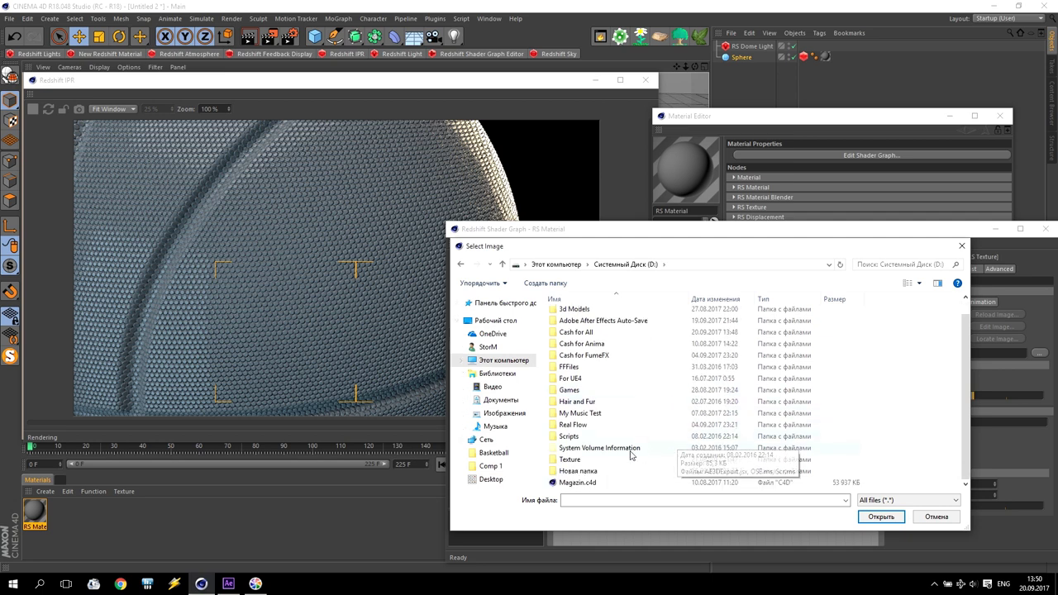
pyautogui.doubleClick(603, 464)
pyautogui.scroll(-1, 653, 416)
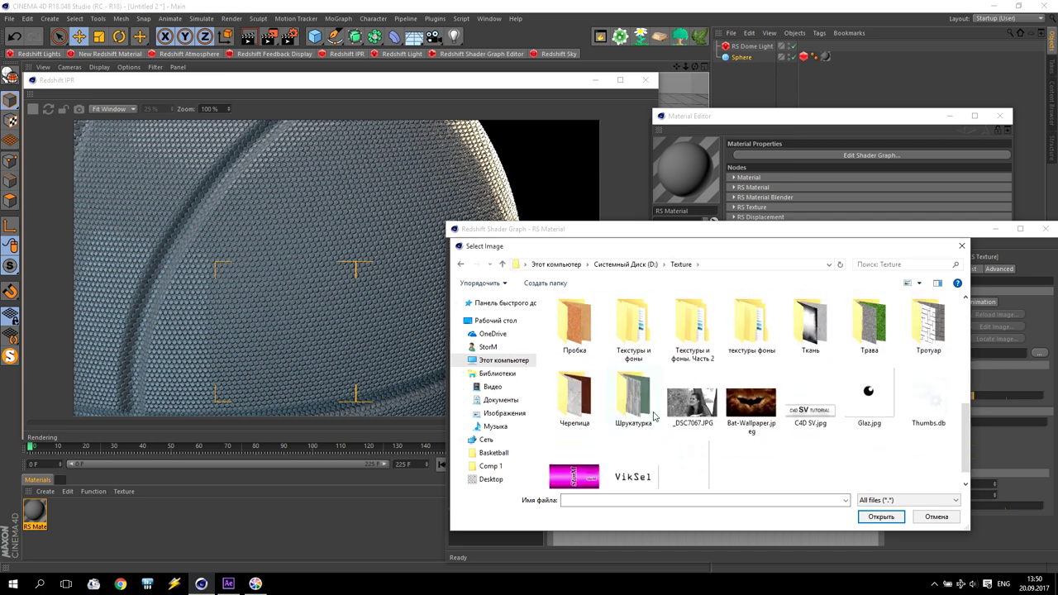
pyautogui.scroll(1, 653, 416)
pyautogui.click(555, 324)
pyautogui.doubleClick(555, 324)
pyautogui.scroll(-2, 656, 395)
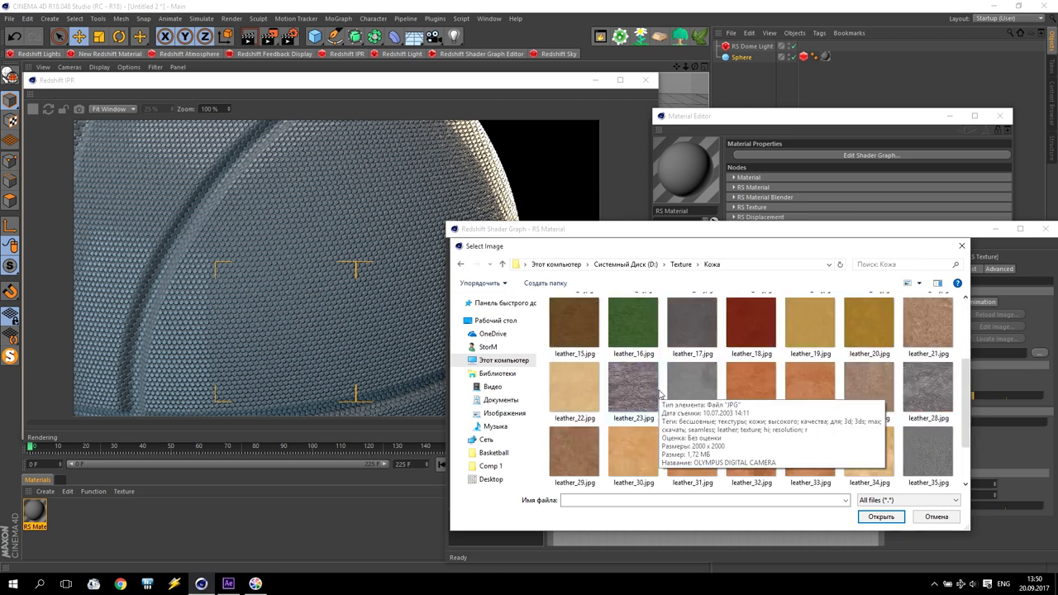
pyautogui.scroll(-1, 659, 394)
pyautogui.click(582, 387)
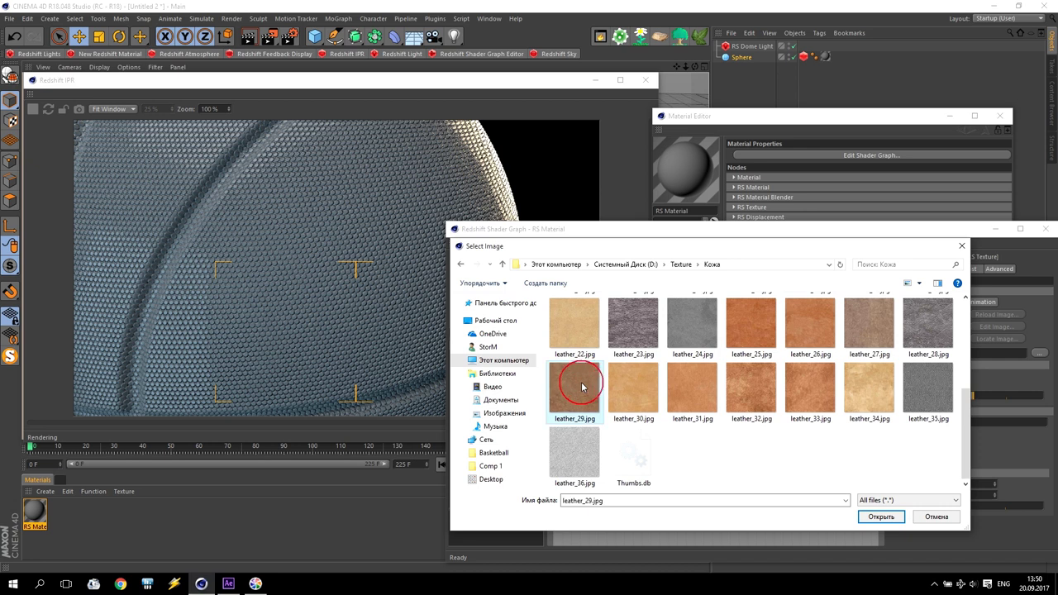
# Load leather_29.jpg into the RS Texture and drag an RS Color Correct node beside it
pyautogui.click(878, 519)
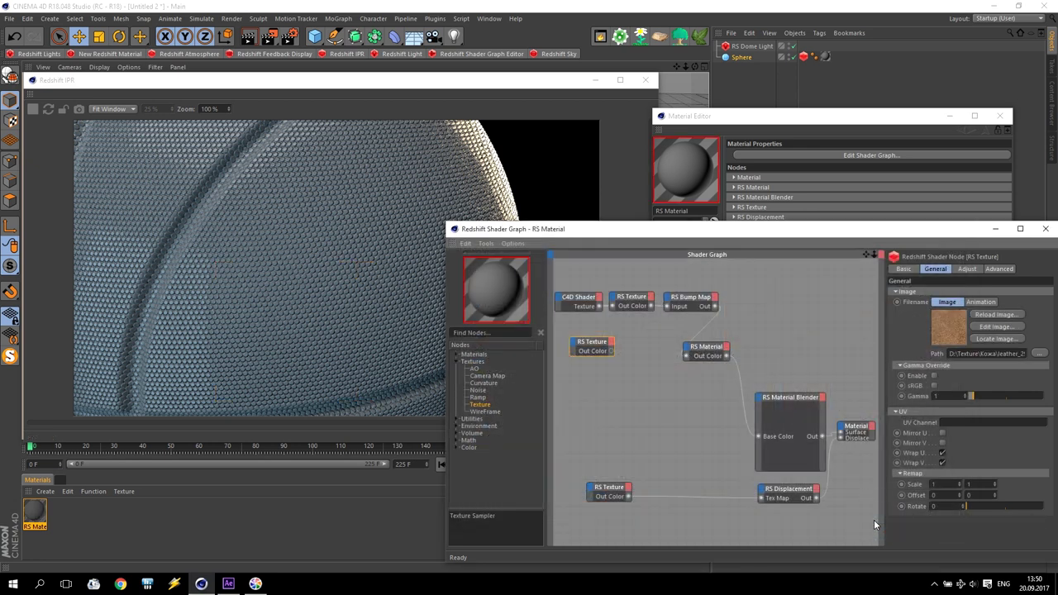
pyautogui.click(457, 447)
pyautogui.click(501, 476)
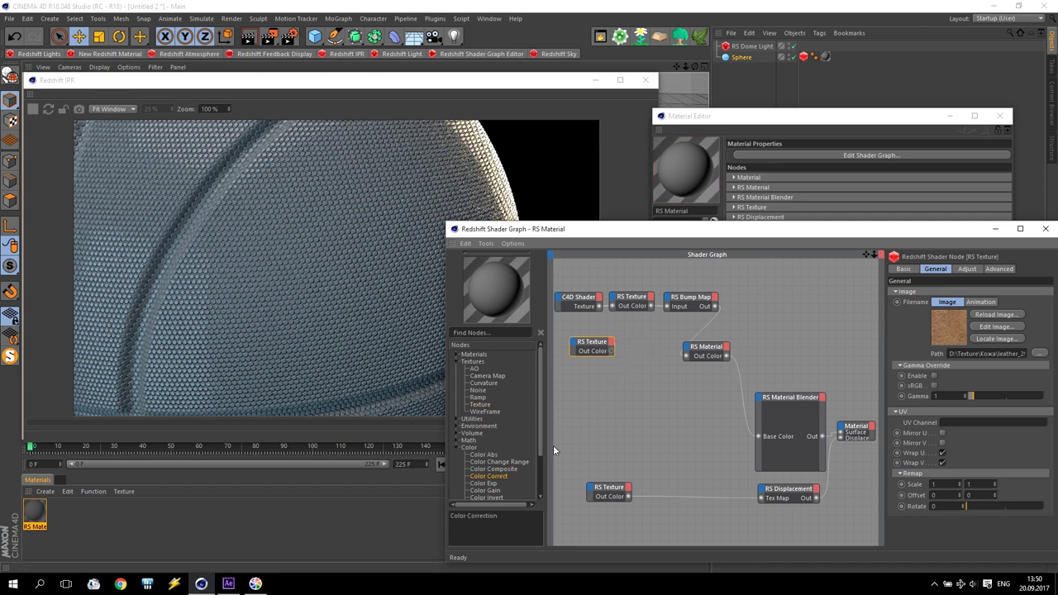
pyautogui.click(33, 111)
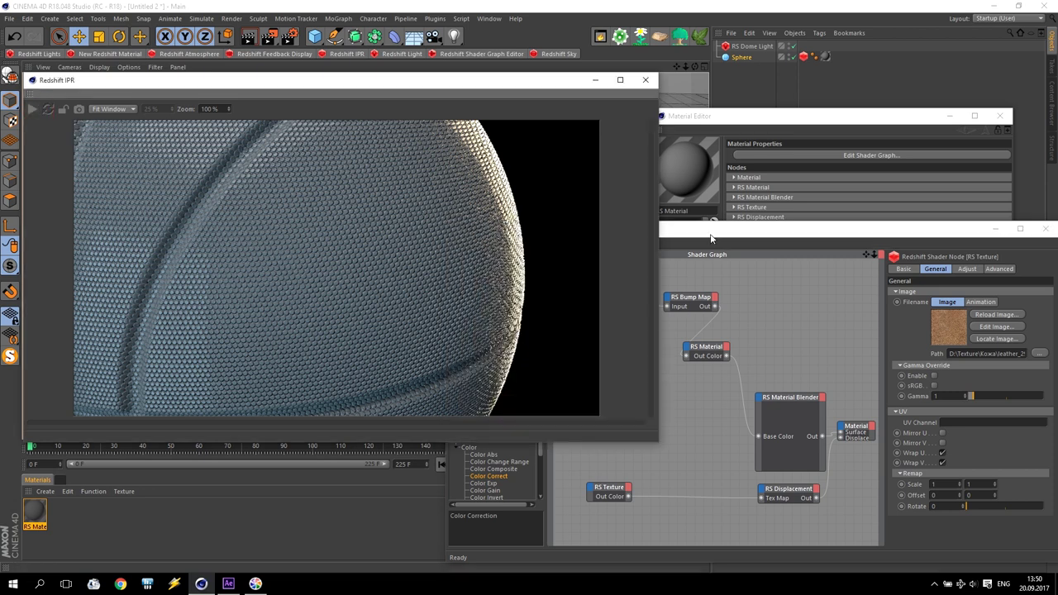
pyautogui.click(660, 322)
pyautogui.moveTo(589, 353)
pyautogui.mouseDown()
pyautogui.moveTo(579, 340)
pyautogui.moveTo(584, 364)
pyautogui.moveTo(586, 347)
pyautogui.mouseUp()
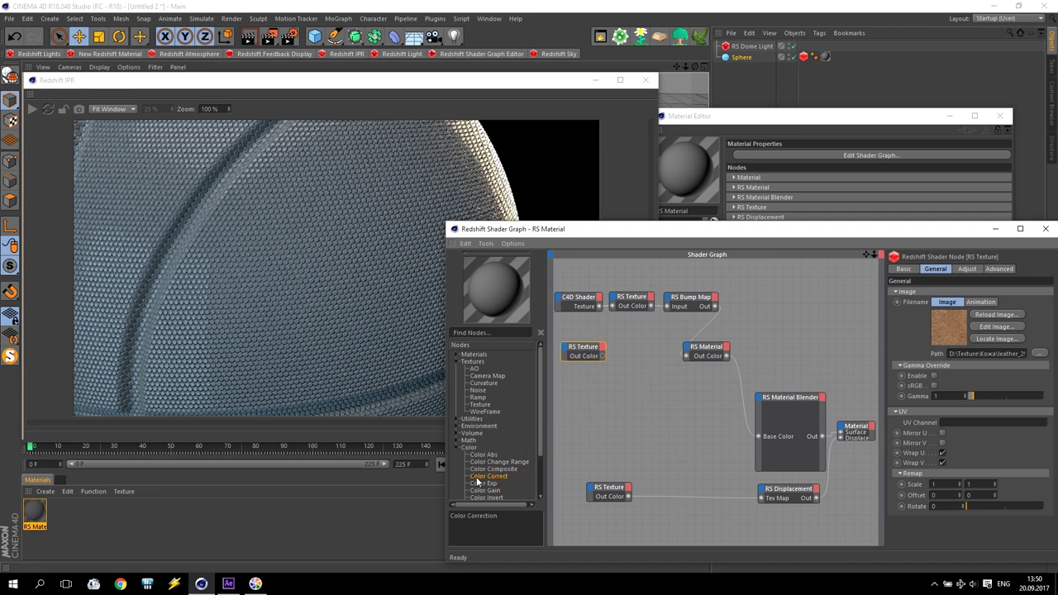
pyautogui.moveTo(477, 481); pyautogui.dragTo(590, 396)
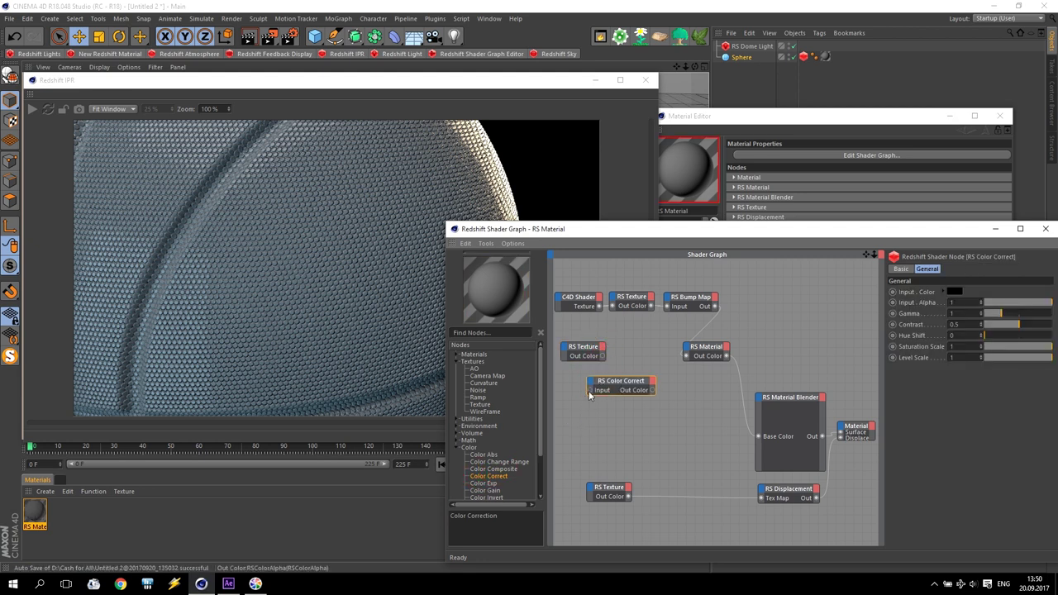
# Feed the leather texture into RS Color Correct and resize the C4D Shader to 500×500
pyautogui.click(601, 369)
pyautogui.click(589, 394)
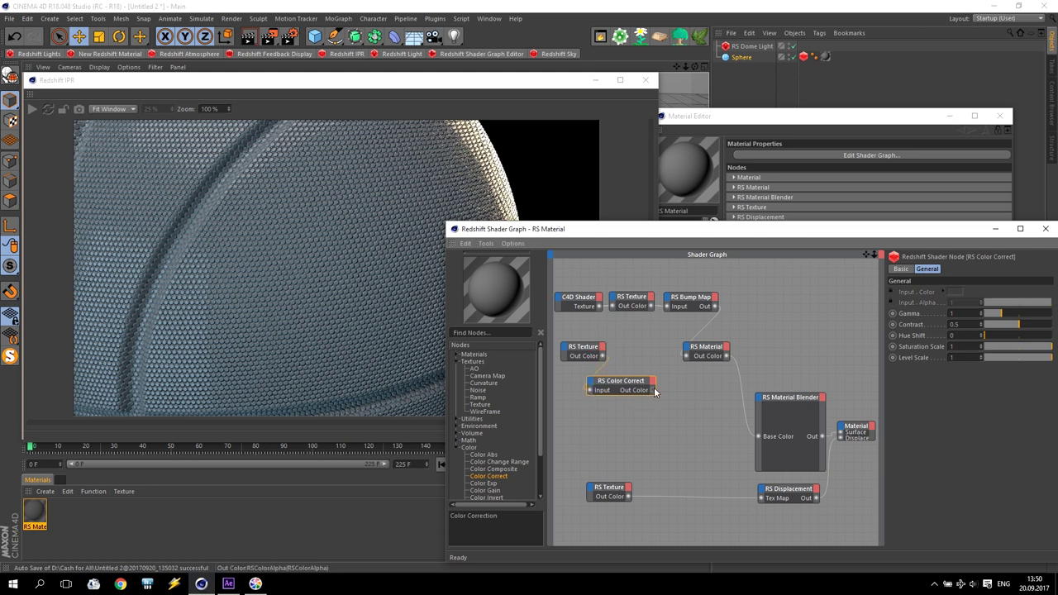
pyautogui.click(576, 300)
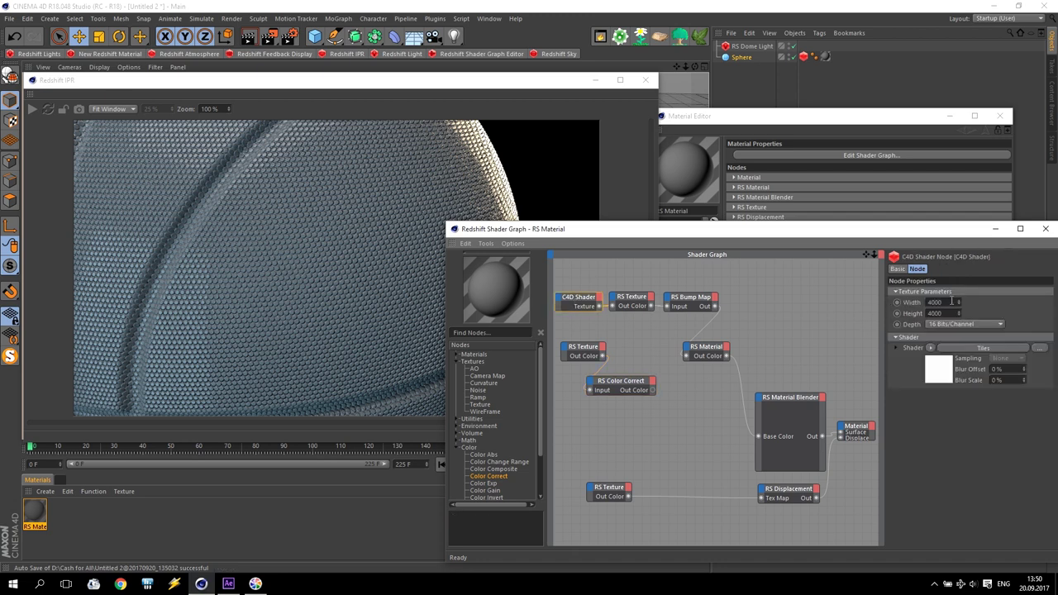
pyautogui.doubleClick(934, 302)
pyautogui.write('500')
pyautogui.doubleClick(947, 313)
pyautogui.write('500')
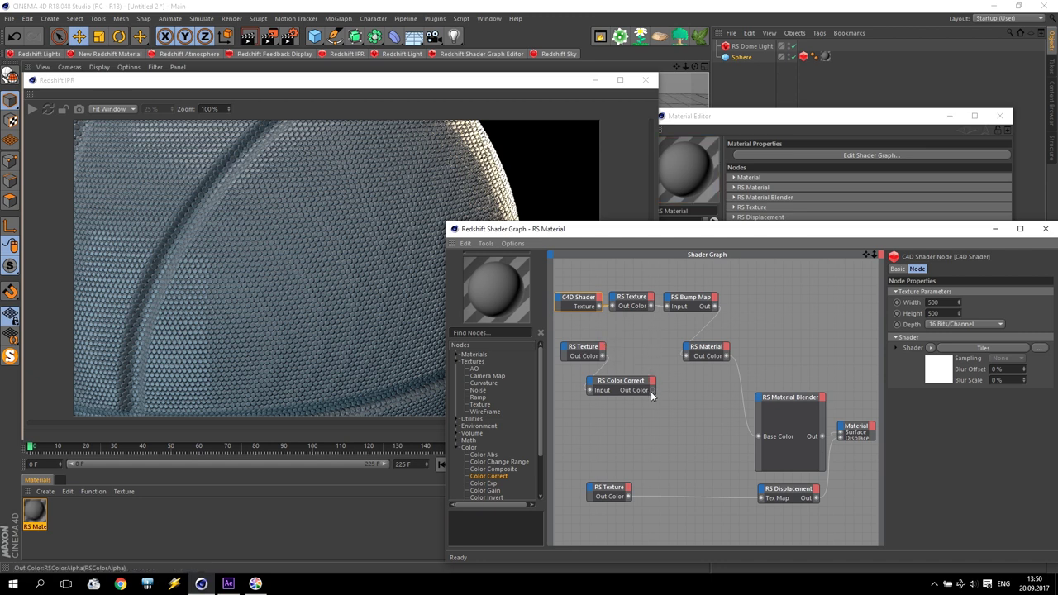
# Route the colour-corrected leather into the material's Base Color and restart the IPR render
pyautogui.moveTo(653, 393); pyautogui.dragTo(841, 434)
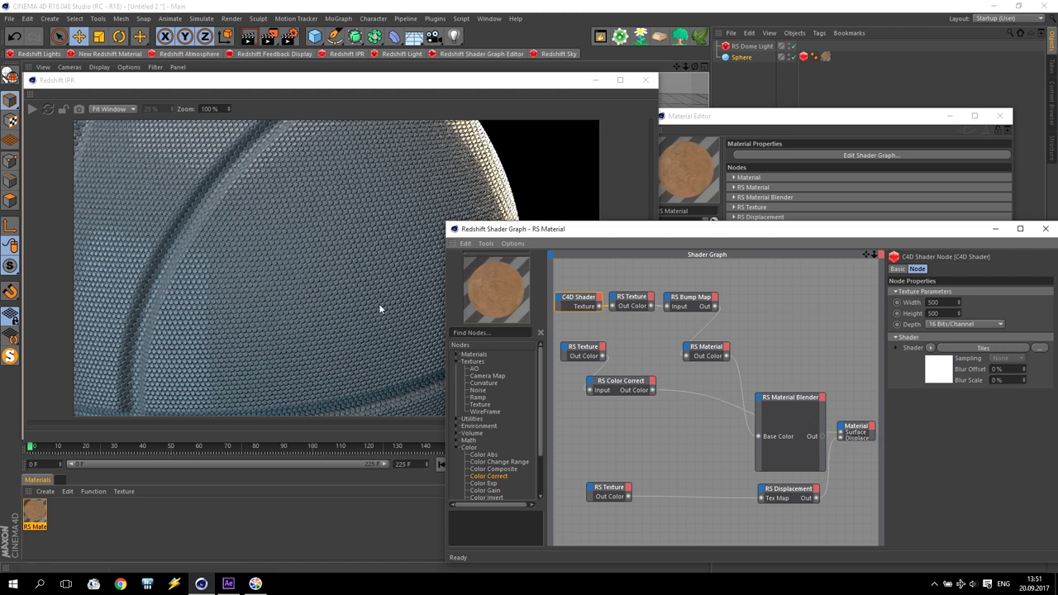
pyautogui.click(31, 109)
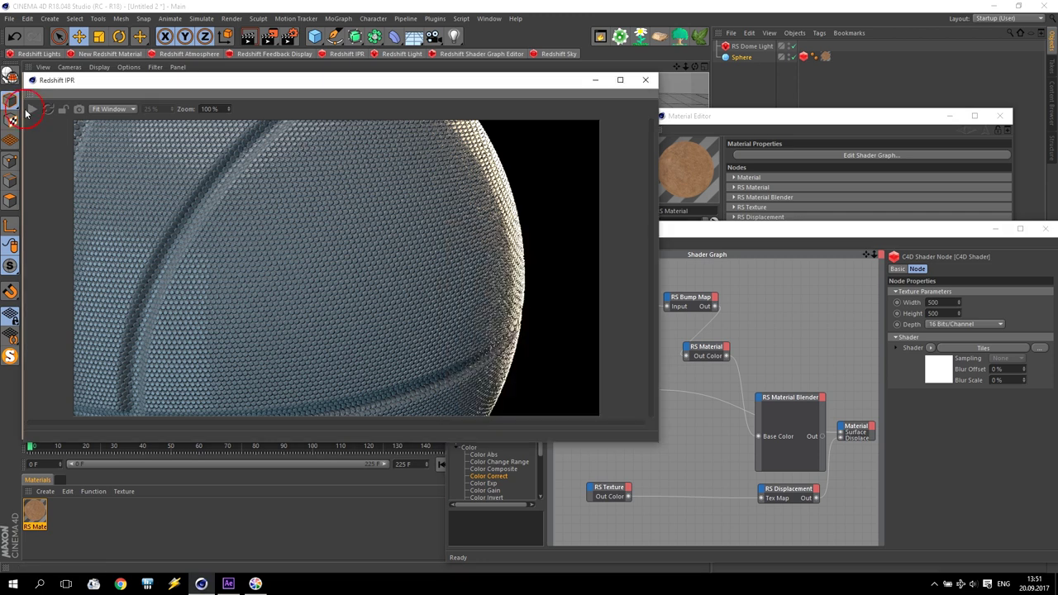
pyautogui.click(683, 233)
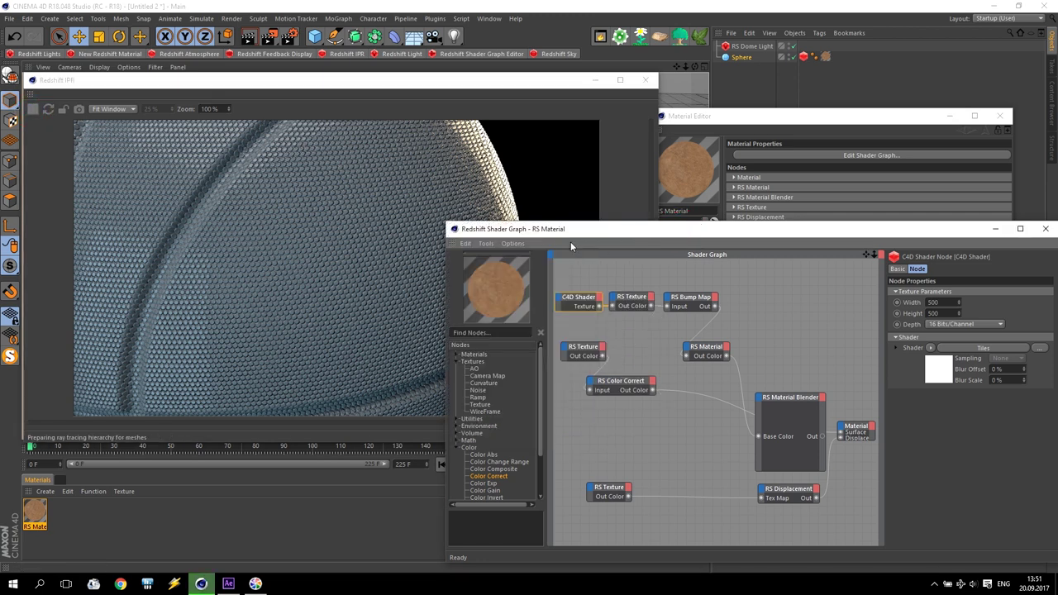
pyautogui.moveTo(623, 385); pyautogui.dragTo(648, 380)
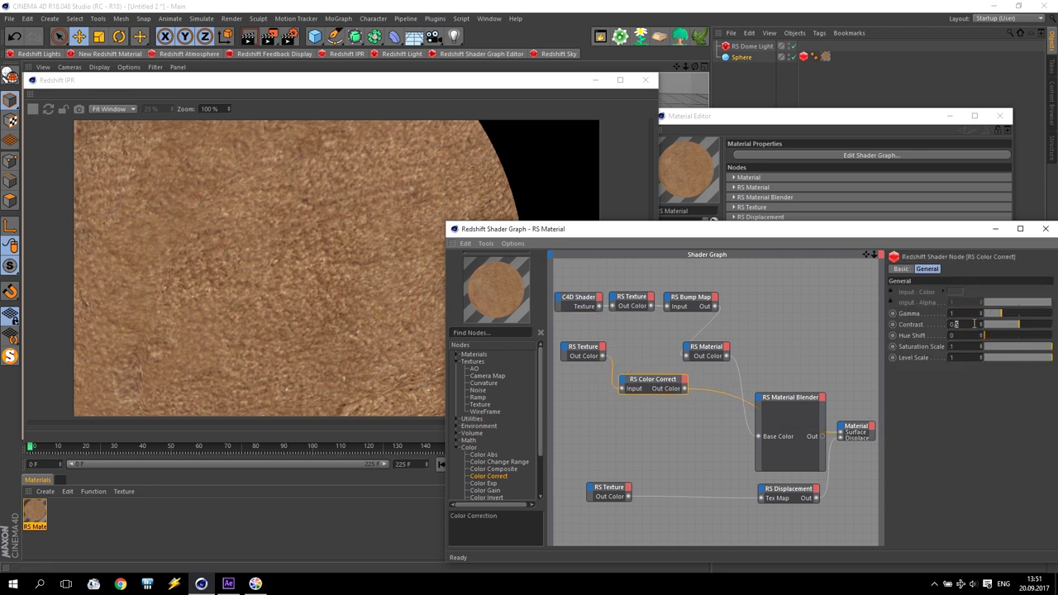
# Set RS Color Correct's Contrast to 0.8 and Level Scale to 0.7
pyautogui.press('Return')
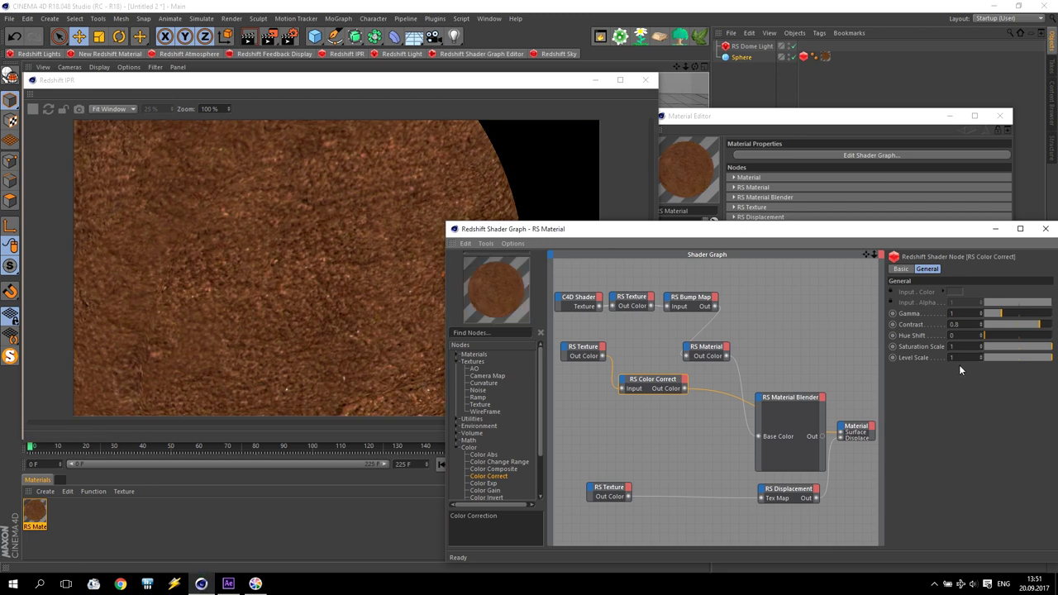
pyautogui.click(1042, 361)
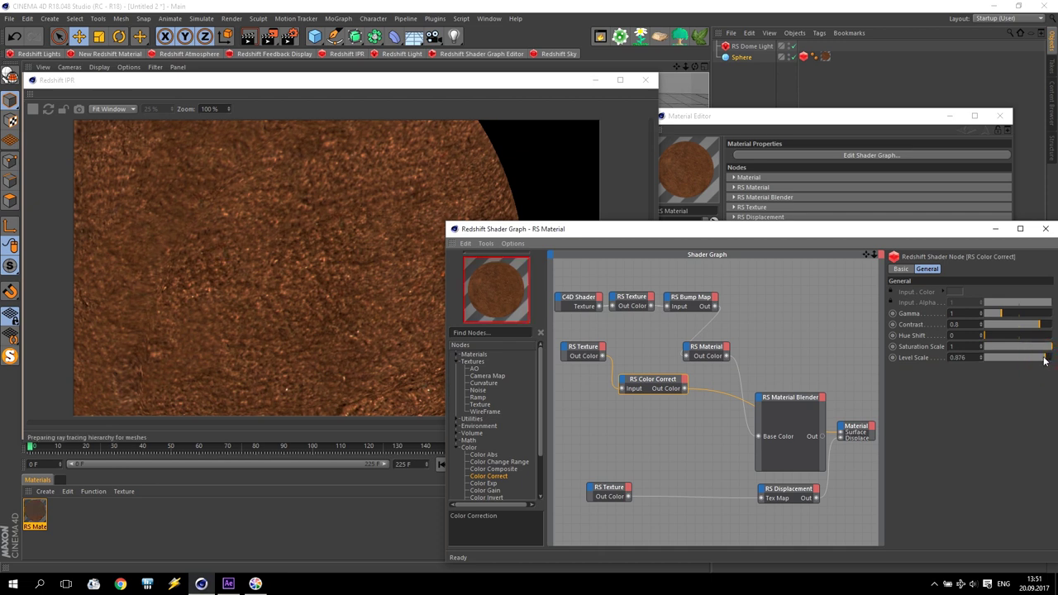
pyautogui.click(1040, 360)
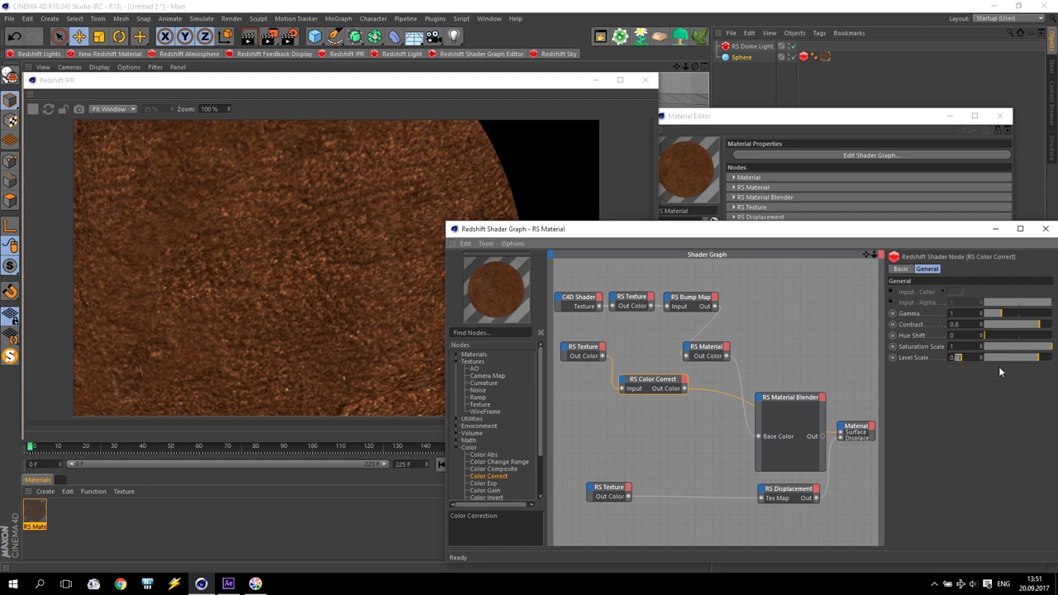
pyautogui.write('0.7')
pyautogui.press('Return')
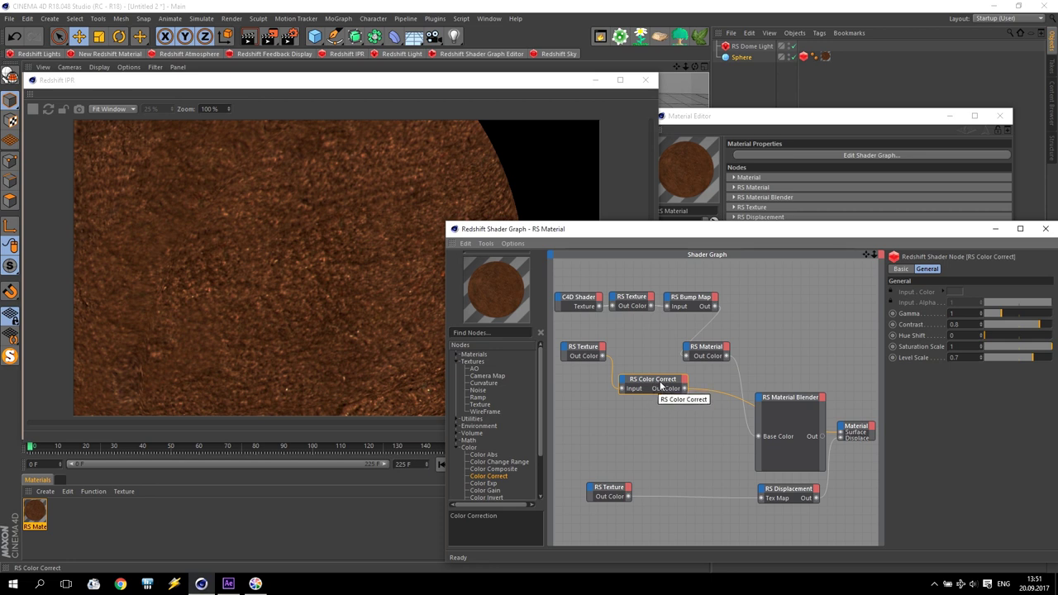
# Wire Color Correct into RS Material's Diffuse Color and reconnect the Blender output to Surface
pyautogui.click(685, 389)
pyautogui.moveTo(688, 391); pyautogui.dragTo(690, 351)
pyautogui.moveTo(827, 354)
pyautogui.click(870, 354)
pyautogui.moveTo(644, 380); pyautogui.dragTo(637, 371)
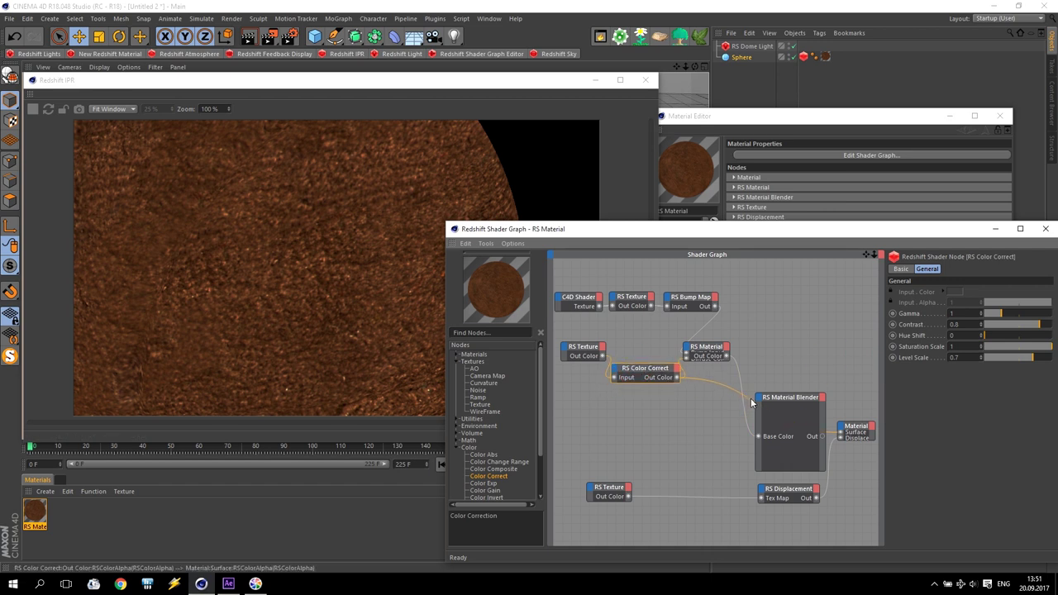
pyautogui.moveTo(821, 443); pyautogui.dragTo(841, 434)
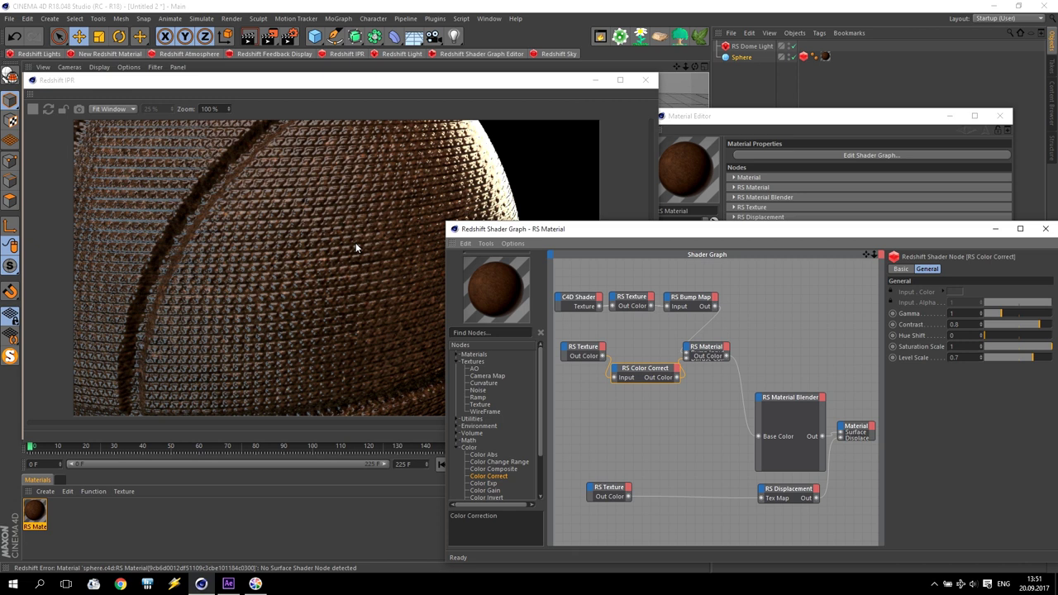
# Set RS Material's reflection roughness to 0.5 and orbit the render to frame the whole ball
pyautogui.click(578, 299)
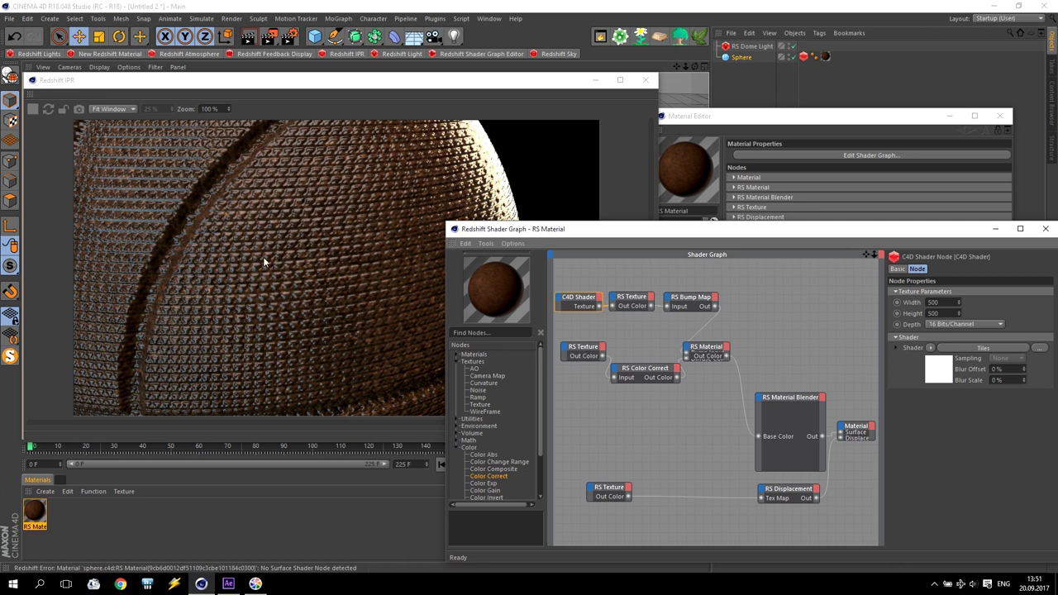
pyautogui.click(701, 349)
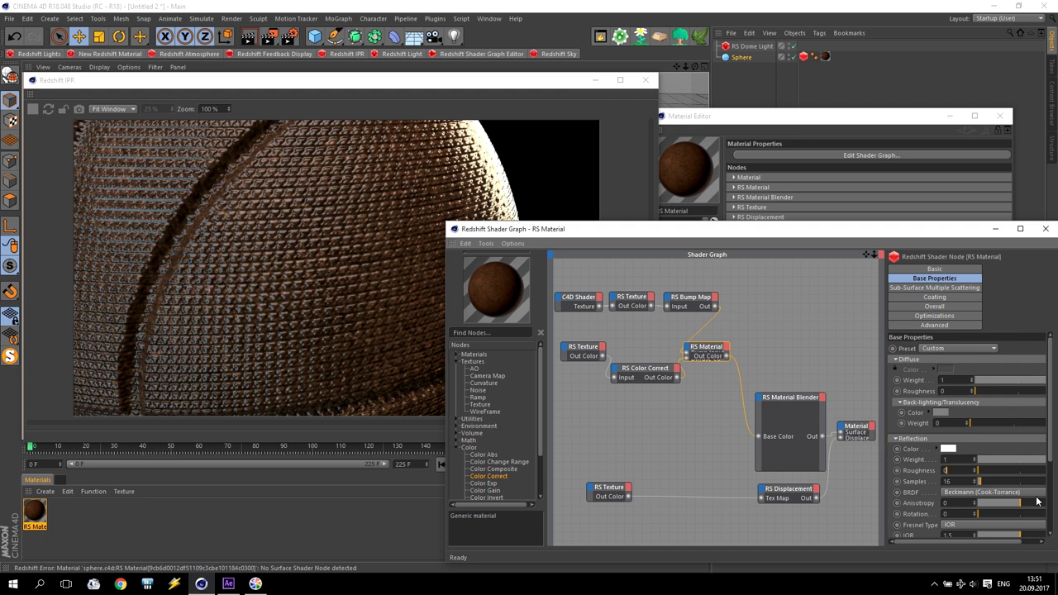
pyautogui.write('.5')
pyautogui.press('Return')
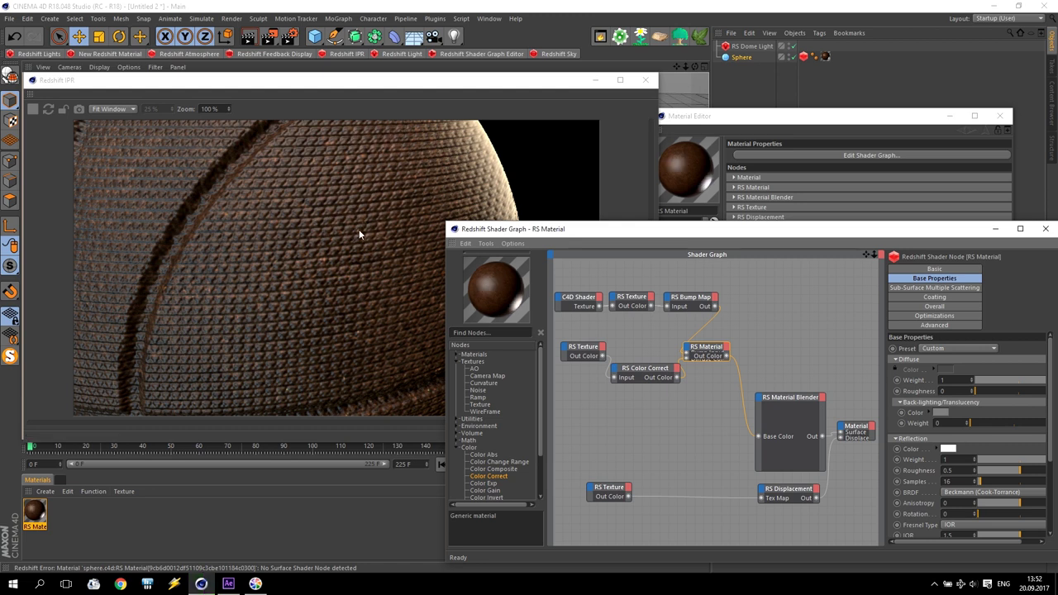
pyautogui.click(688, 72)
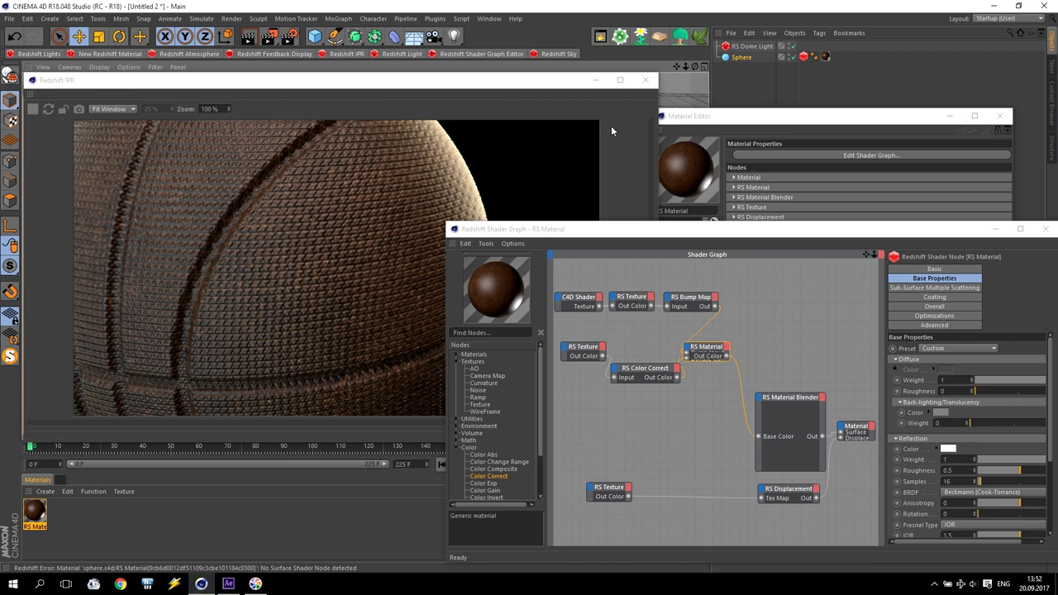
pyautogui.moveTo(685, 68)
pyautogui.mouseDown()
pyautogui.moveTo(685, 99)
pyautogui.moveTo(685, 74)
pyautogui.mouseUp()
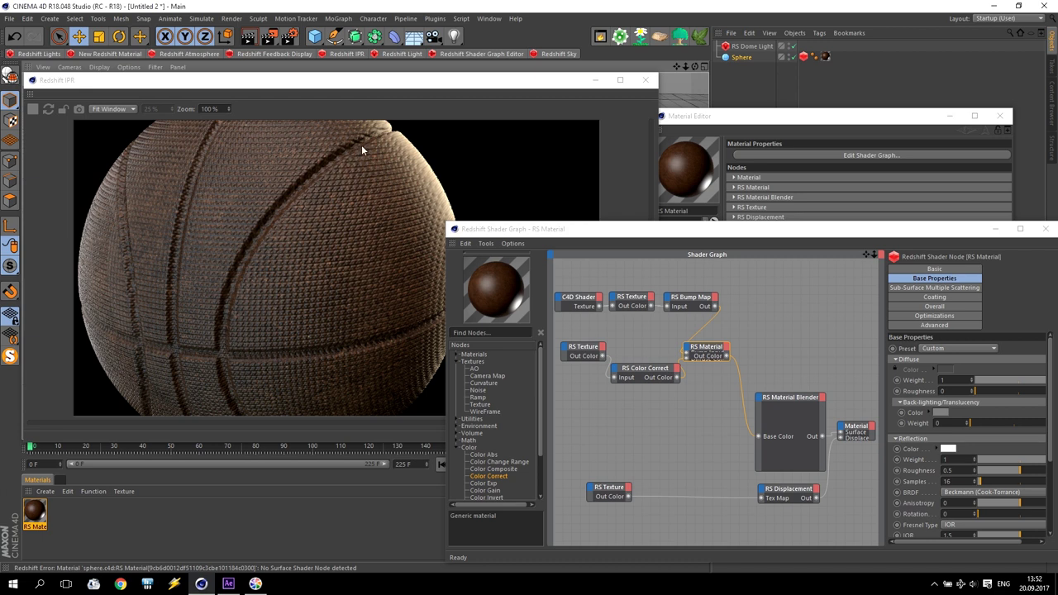
# Tidy the Color Correct and Texture nodes and add a second RS Material node
pyautogui.click(709, 364)
pyautogui.click(792, 397)
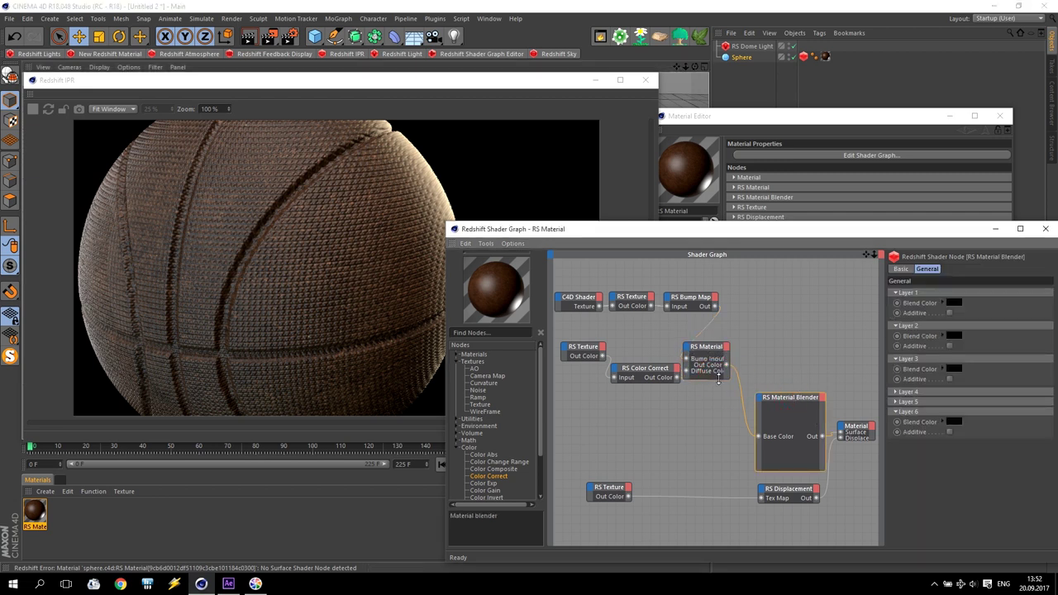
pyautogui.click(629, 369)
pyautogui.moveTo(629, 369); pyautogui.dragTo(581, 334)
pyautogui.click(589, 348)
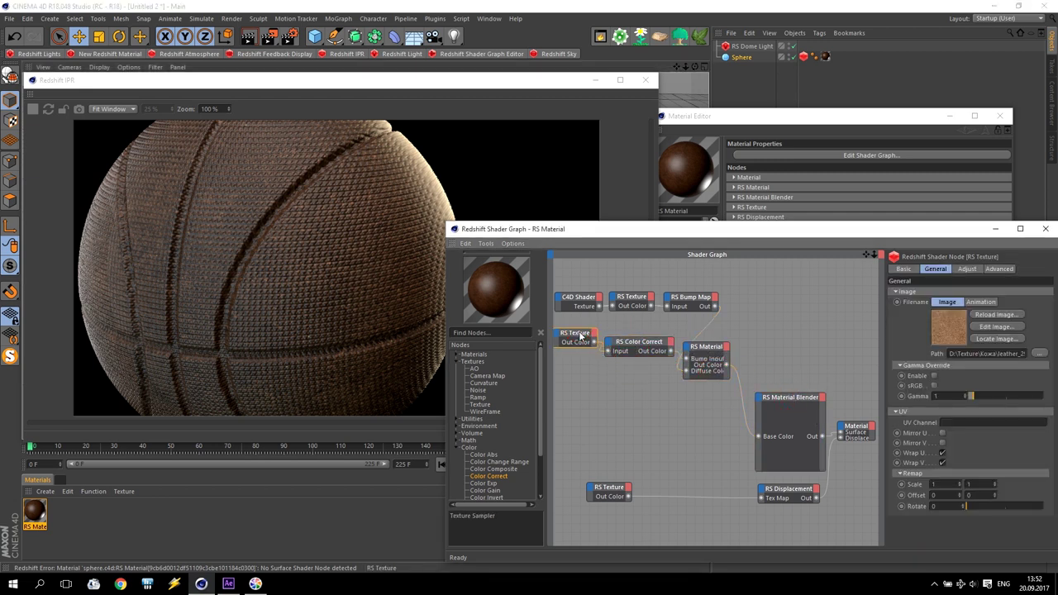
pyautogui.click(457, 354)
pyautogui.moveTo(483, 391); pyautogui.dragTo(677, 416)
# Set the new RS Material's Diffuse Weight to 0 and Reflection Roughness to 0
pyautogui.doubleClick(951, 380)
pyautogui.write('0')
pyautogui.press('Return')
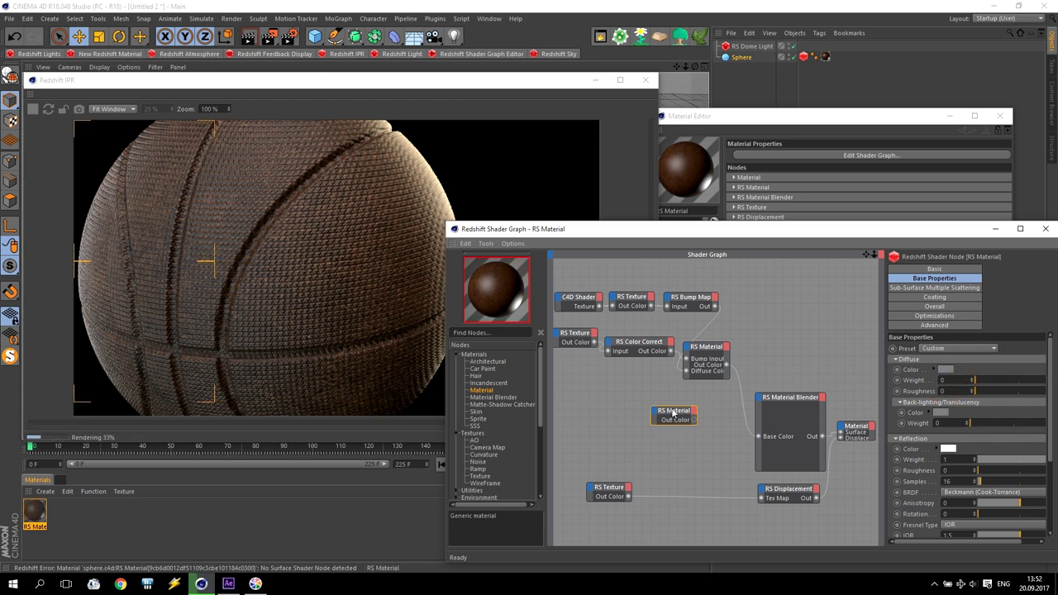
pyautogui.doubleClick(951, 470)
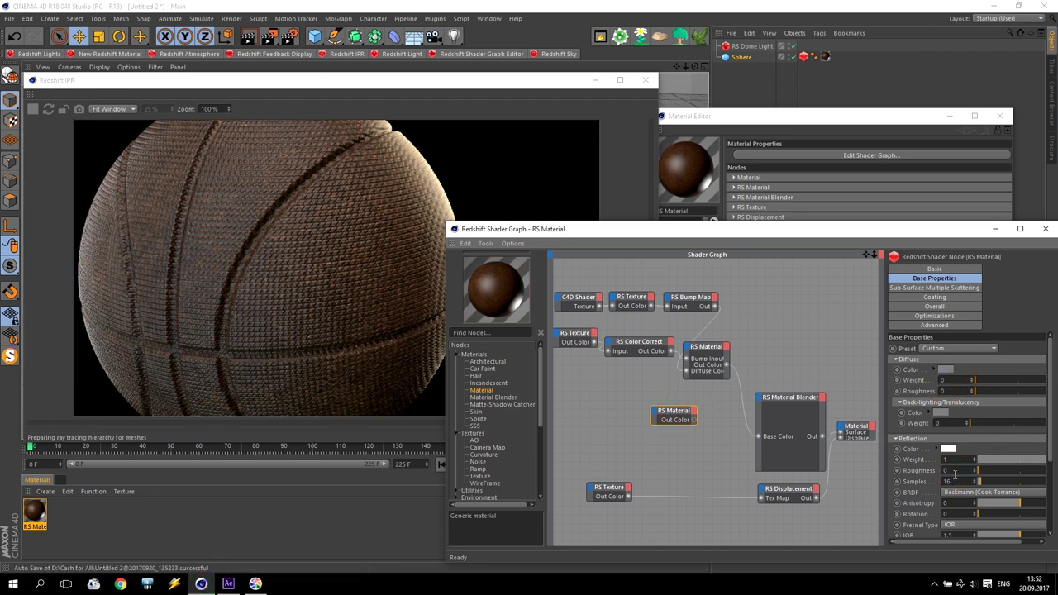
pyautogui.write('0')
pyautogui.press('Return')
# Connect the new RS Material to the Material Blender's Layer Color 1
pyautogui.moveTo(694, 420); pyautogui.dragTo(766, 402)
pyautogui.moveTo(779, 422)
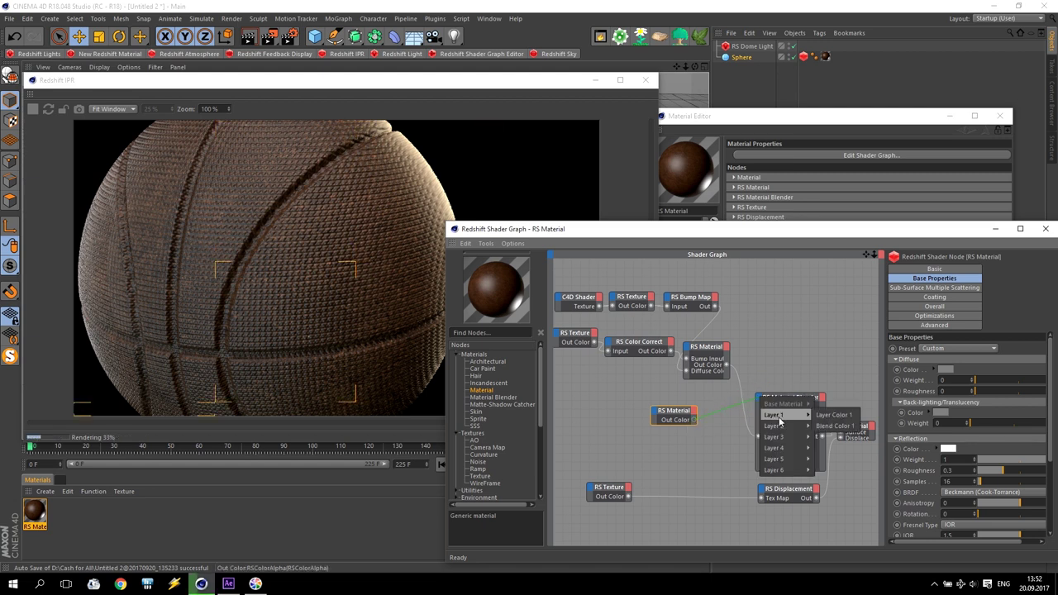
pyautogui.click(831, 415)
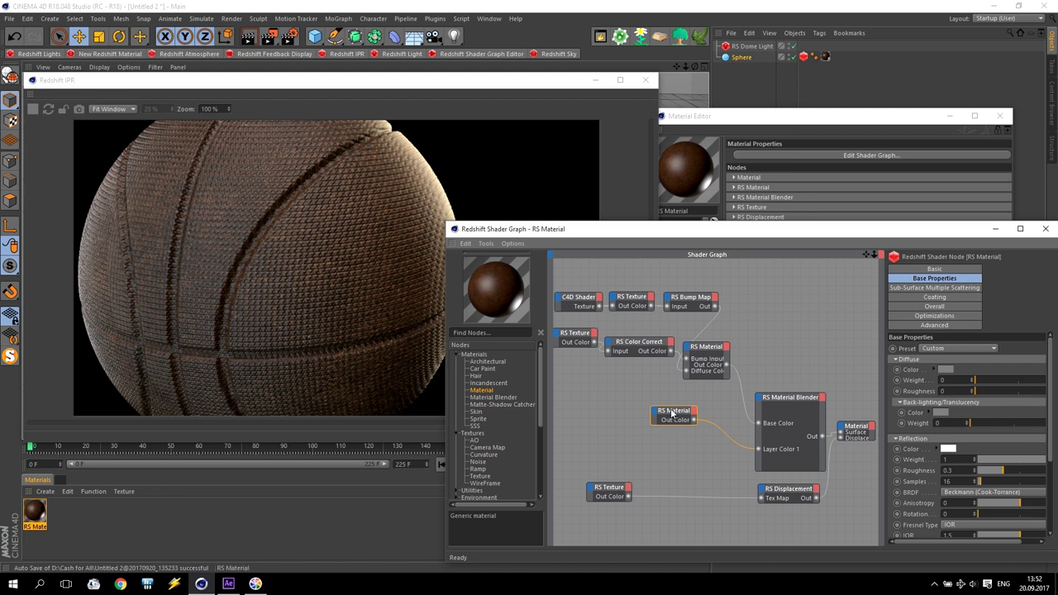
pyautogui.moveTo(671, 413); pyautogui.dragTo(672, 433)
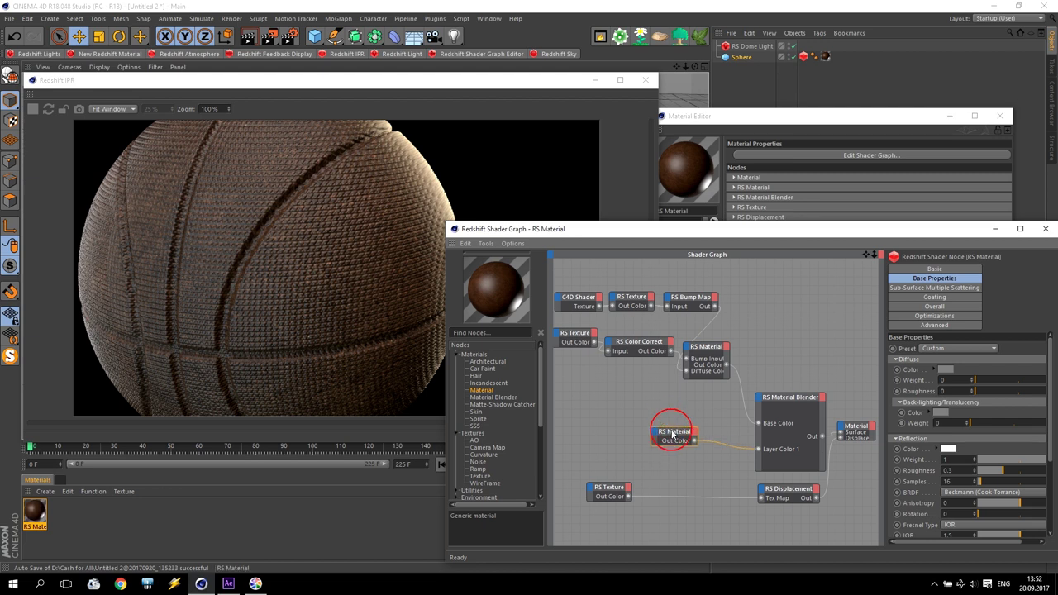
# Wire the bottom RS Texture's Out Color into the Material Blender's Layer 1 Blend Color 1
pyautogui.click(607, 494)
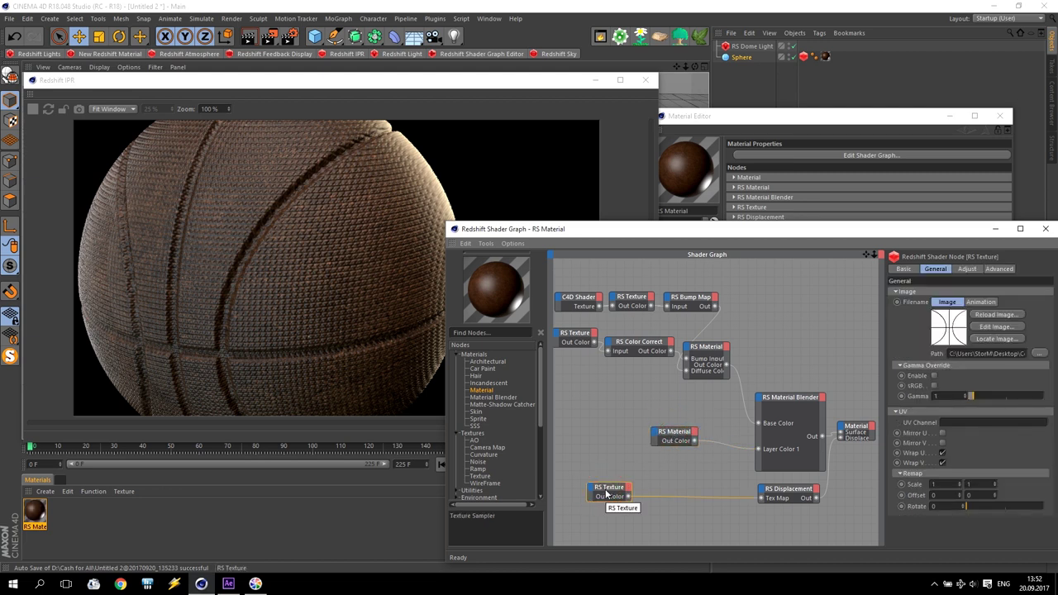
pyautogui.moveTo(628, 496); pyautogui.dragTo(759, 423)
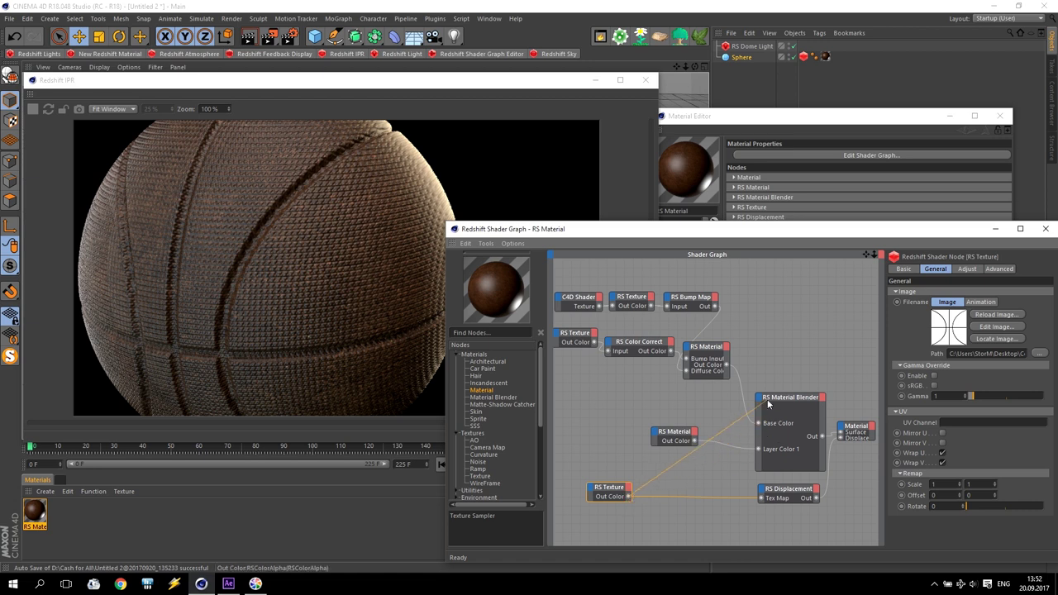
pyautogui.click(767, 399)
pyautogui.moveTo(785, 415)
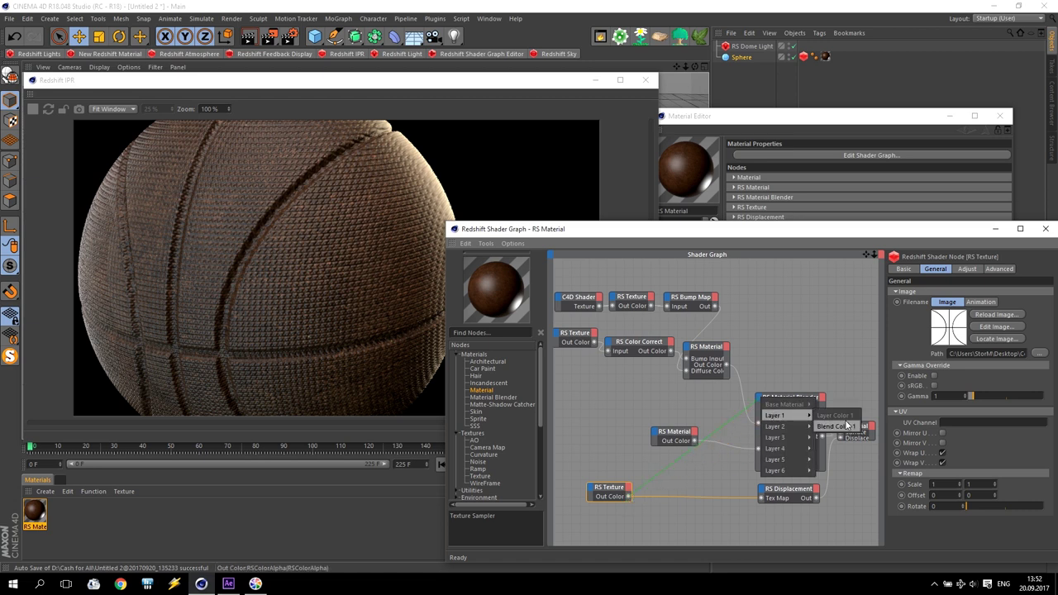
pyautogui.click(844, 431)
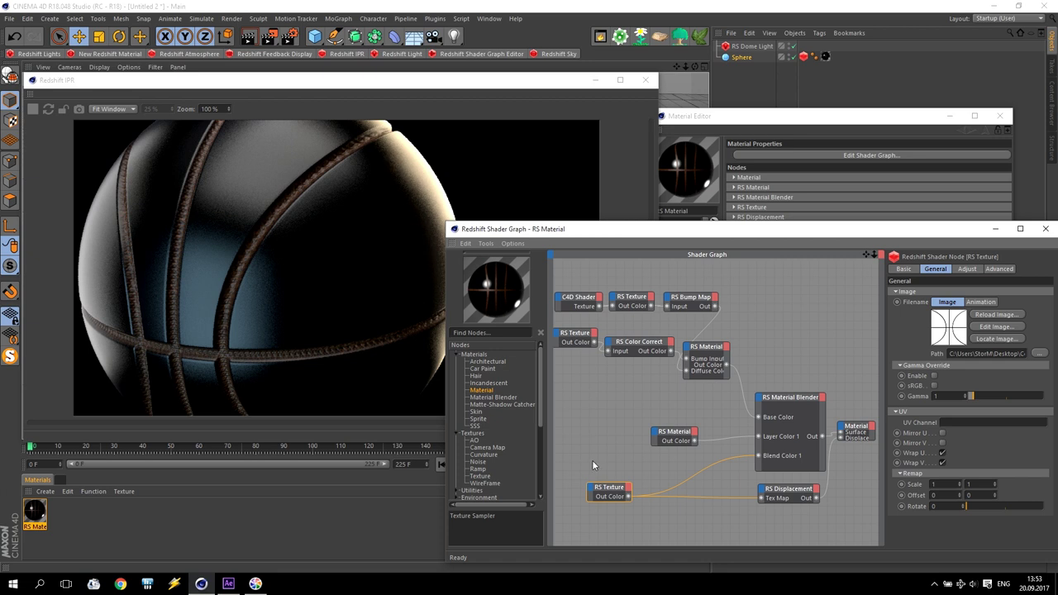
pyautogui.moveTo(610, 488); pyautogui.dragTo(601, 493)
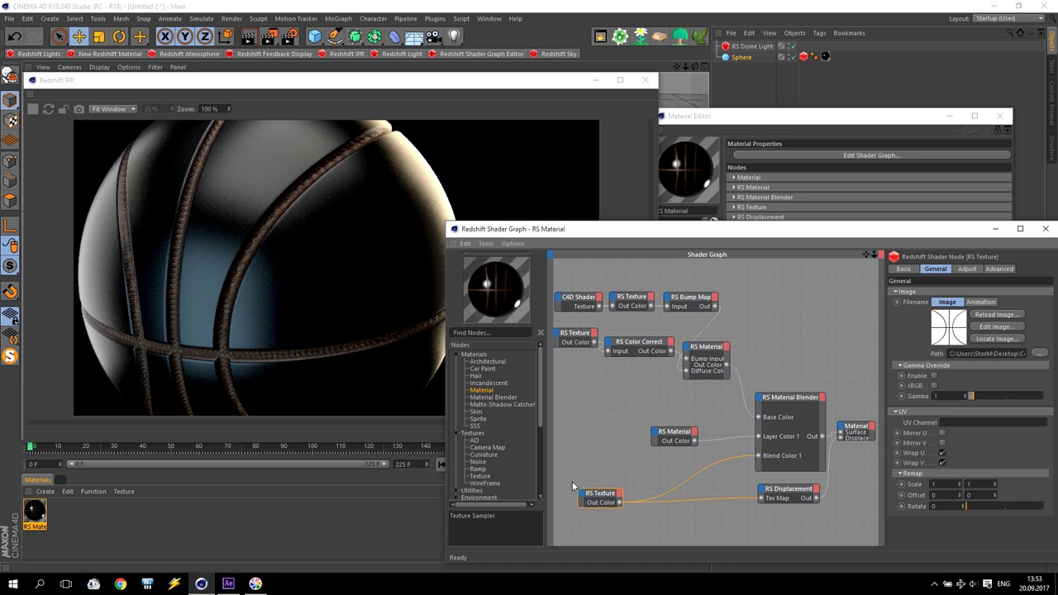
pyautogui.moveTo(537, 386); pyautogui.dragTo(541, 465)
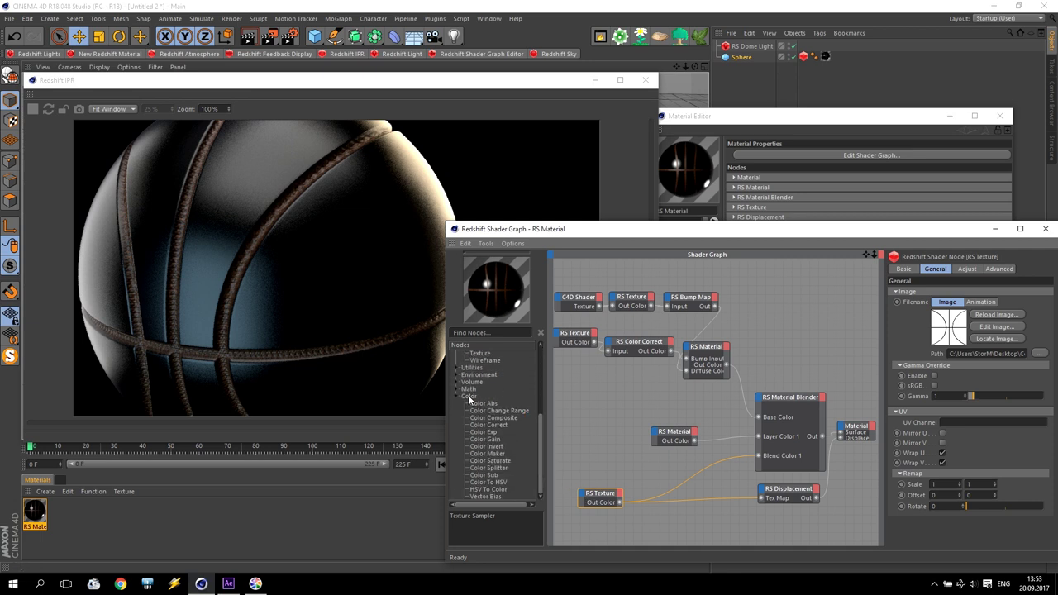
# Insert an RS Color Invert node between the bottom RS Texture and Blend Color 1
pyautogui.moveTo(488, 448); pyautogui.dragTo(679, 471)
pyautogui.moveTo(619, 502); pyautogui.dragTo(652, 474)
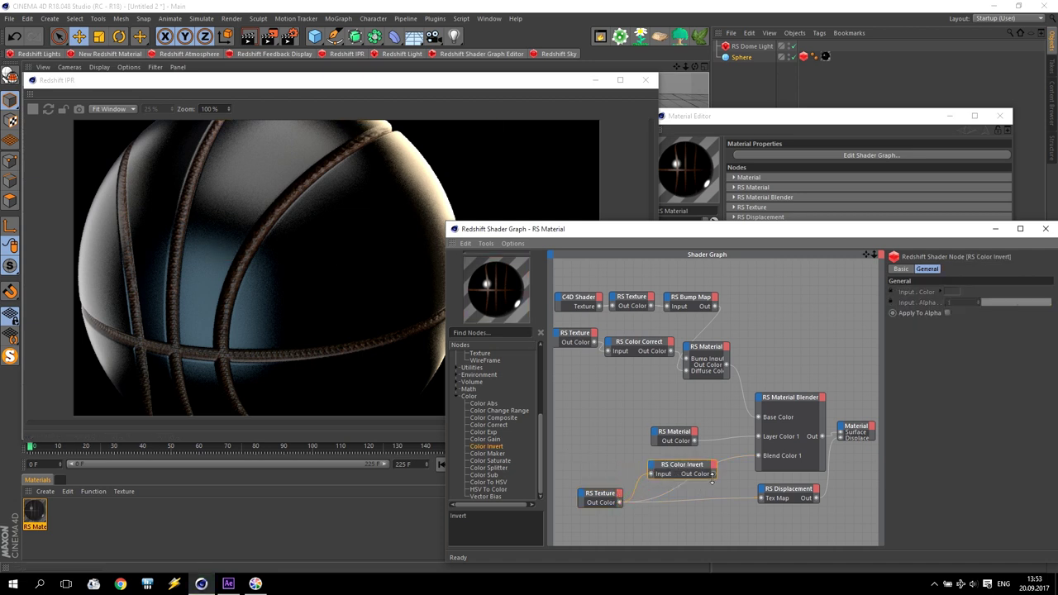
pyautogui.moveTo(716, 473); pyautogui.dragTo(758, 455)
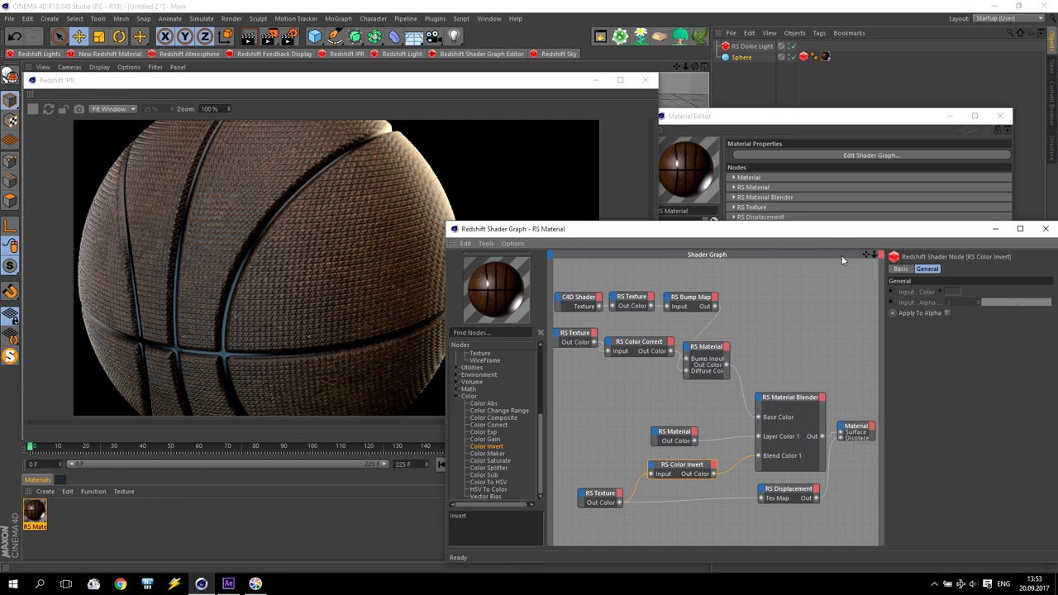
# Close the Redshift shader graph and the Material Editor
pyautogui.click(575, 297)
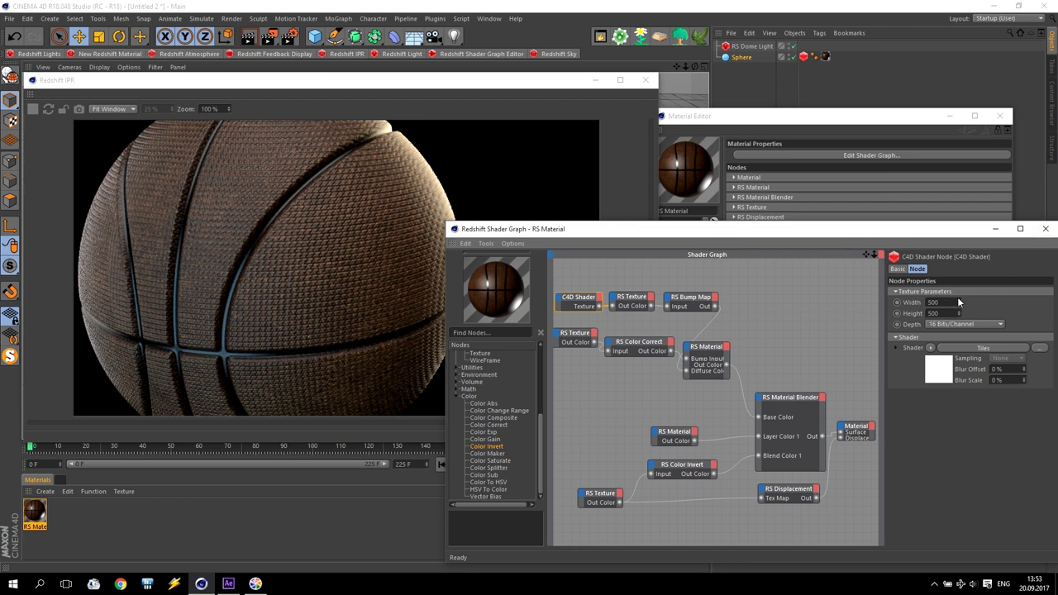
pyautogui.click(1046, 229)
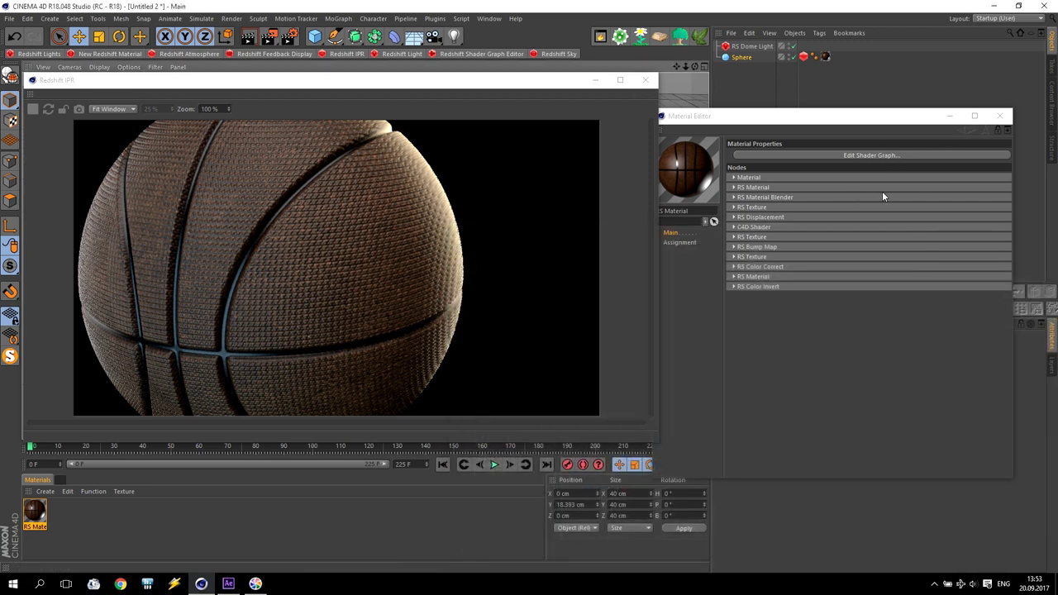
pyautogui.click(1000, 116)
# Close the IPR window and raise the sphere slightly along Y in the Front view
pyautogui.click(646, 80)
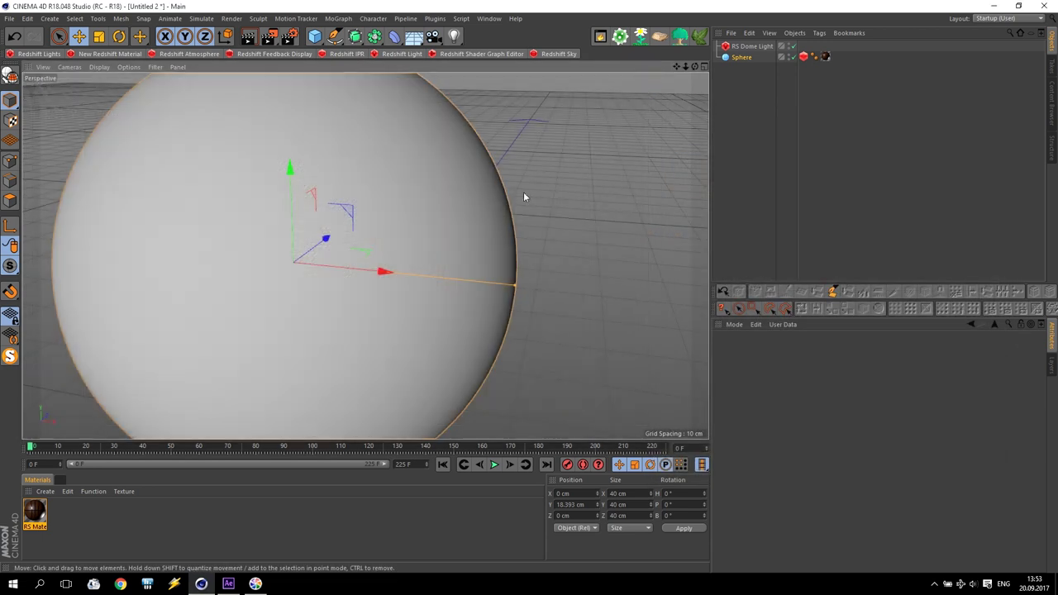
pyautogui.middleClick(520, 195)
pyautogui.middleClick(535, 330)
pyautogui.scroll(3, 326, 251)
pyautogui.scroll(5, 415, 234)
pyautogui.moveTo(255, 114); pyautogui.dragTo(254, 111)
pyautogui.middleClick(278, 145)
pyautogui.middleClick(258, 171)
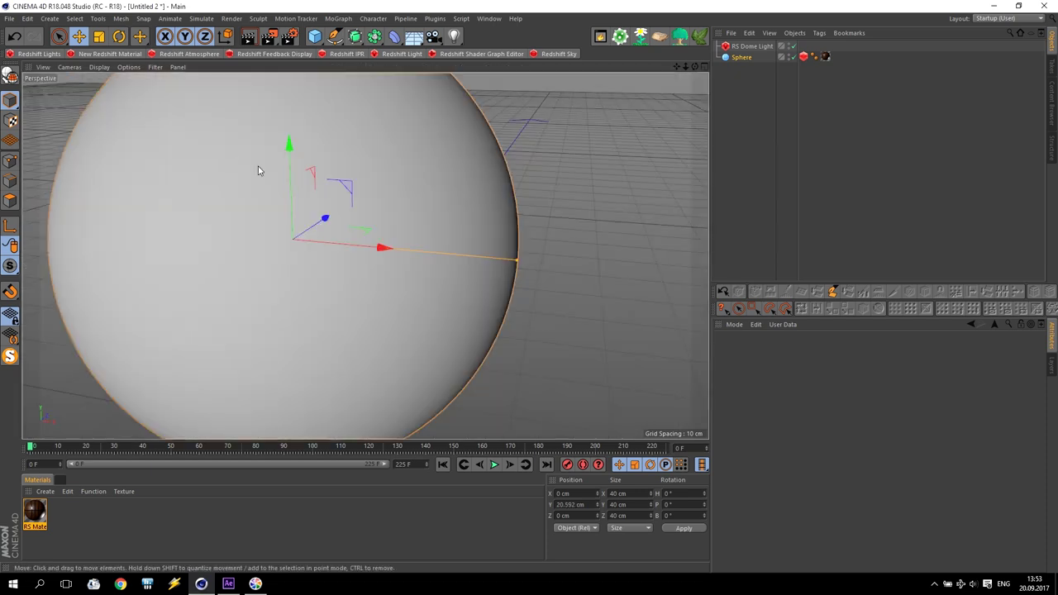
# Add a 1000×1000 cm plane with 1×1 segments and create a new Redshift material
pyautogui.moveTo(314, 35); pyautogui.dragTo(405, 74)
pyautogui.click(794, 373)
pyautogui.write('1000')
pyautogui.press('Tab')
pyautogui.write('100')
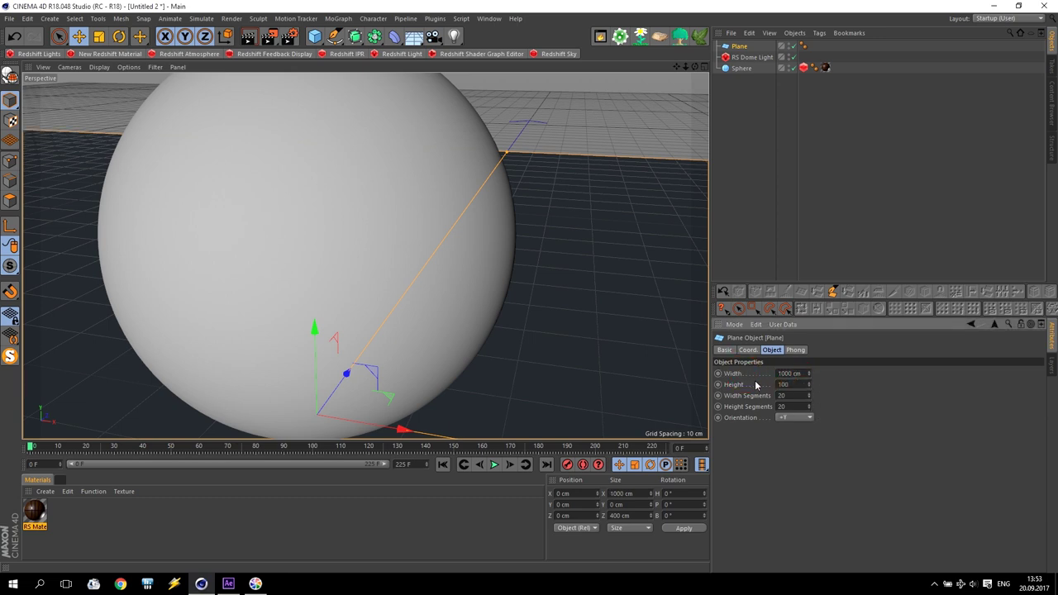
pyautogui.write('0')
pyautogui.press('Return')
pyautogui.write('1')
pyautogui.press('Tab')
pyautogui.write('1')
pyautogui.press('Return')
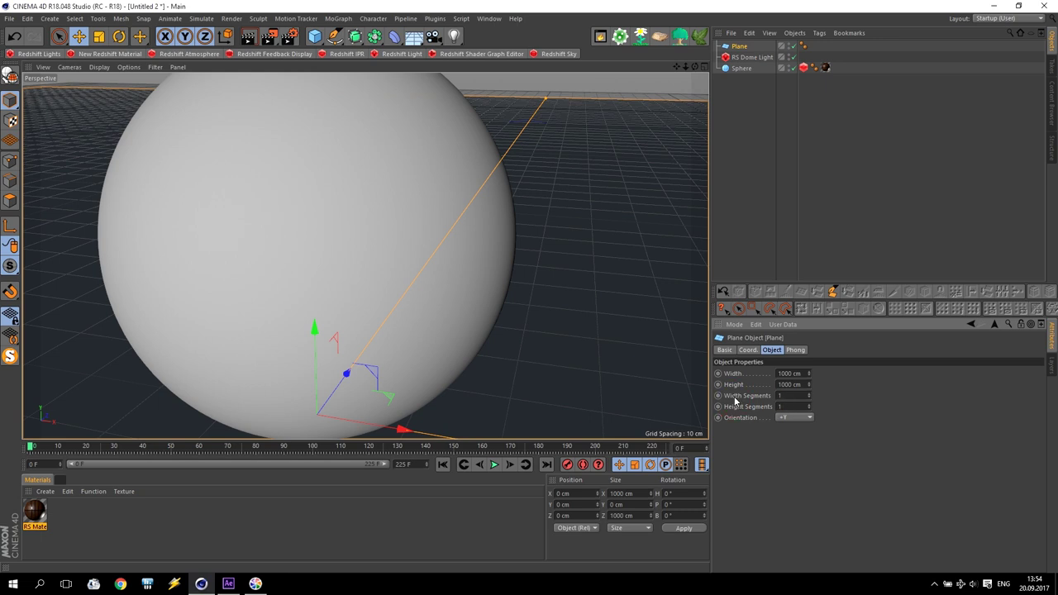
pyautogui.click(110, 54)
# Add an RS Texture node to the second RS Material's shader graph
pyautogui.doubleClick(34, 511)
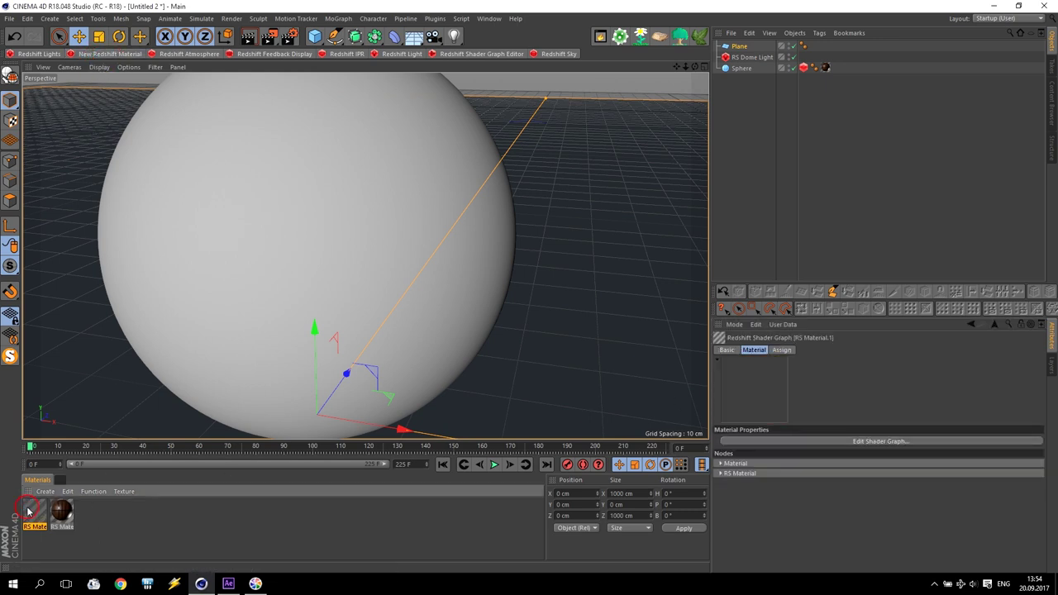
pyautogui.click(319, 115)
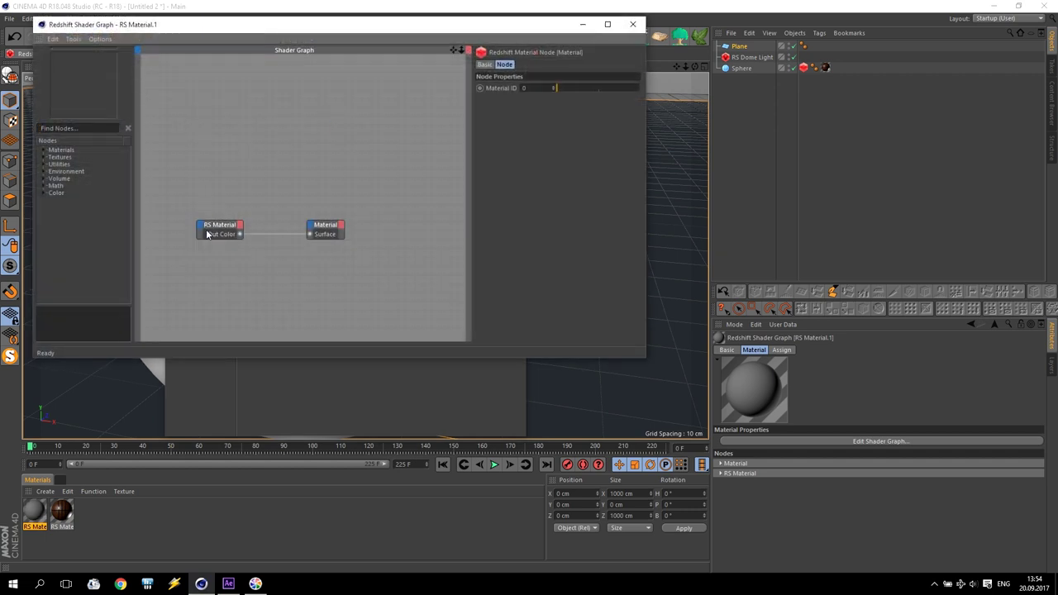
pyautogui.click(236, 228)
pyautogui.click(44, 157)
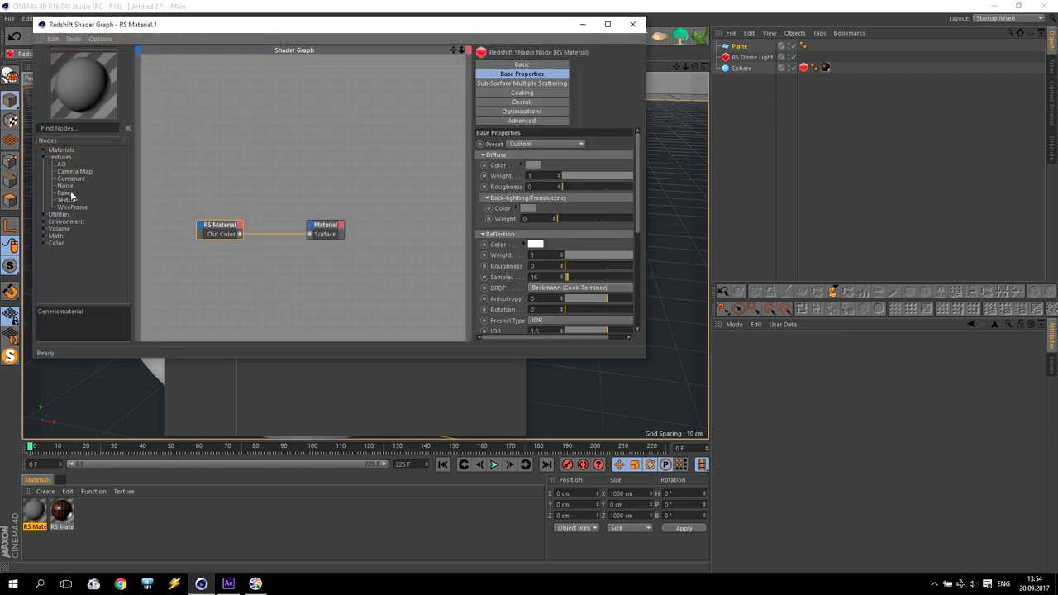
pyautogui.moveTo(68, 206); pyautogui.dragTo(184, 161)
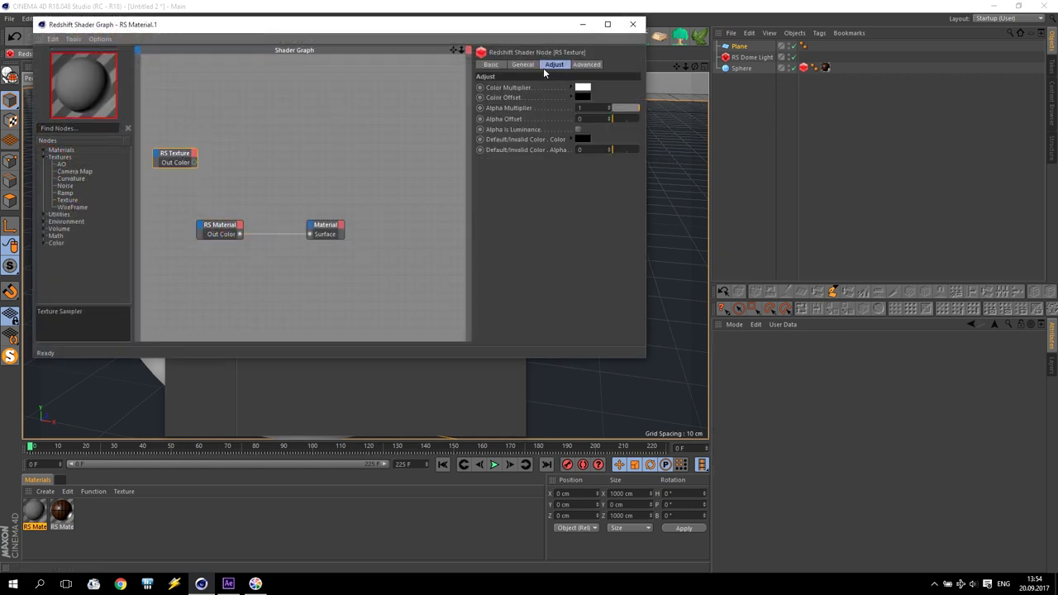
# Load laminat_render911.ru_015.jpg from the Ламинат folder into the RS Texture
pyautogui.click(529, 65)
pyautogui.click(630, 150)
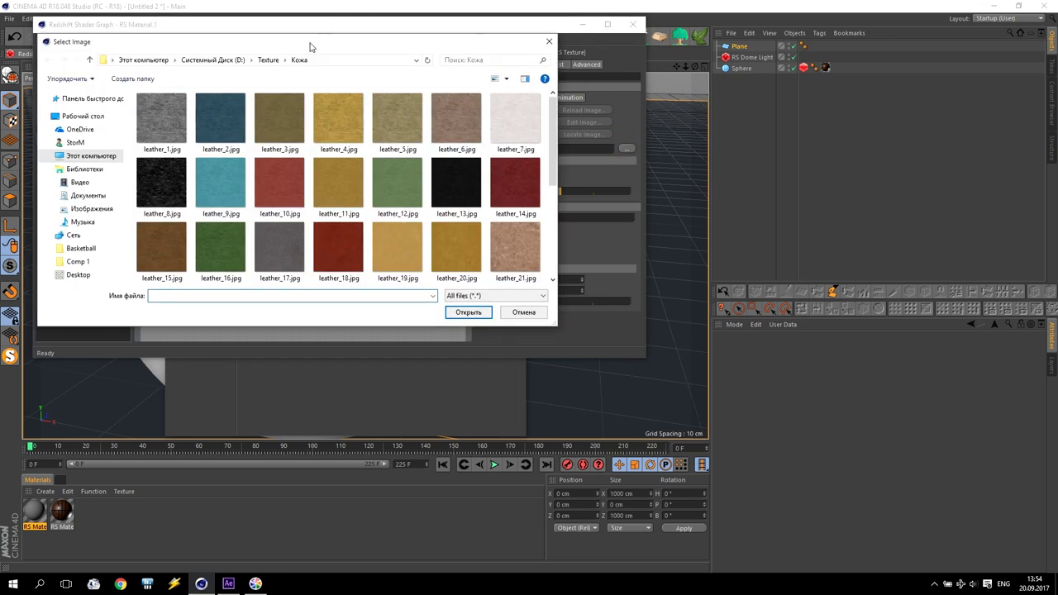
pyautogui.click(266, 62)
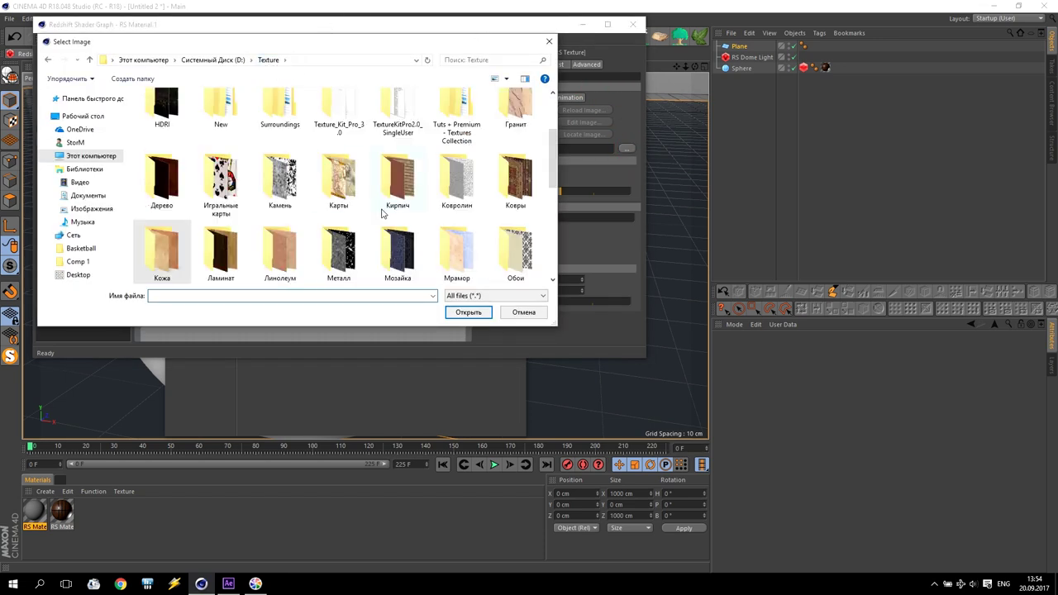
pyautogui.doubleClick(247, 253)
pyautogui.scroll(-2, 290, 218)
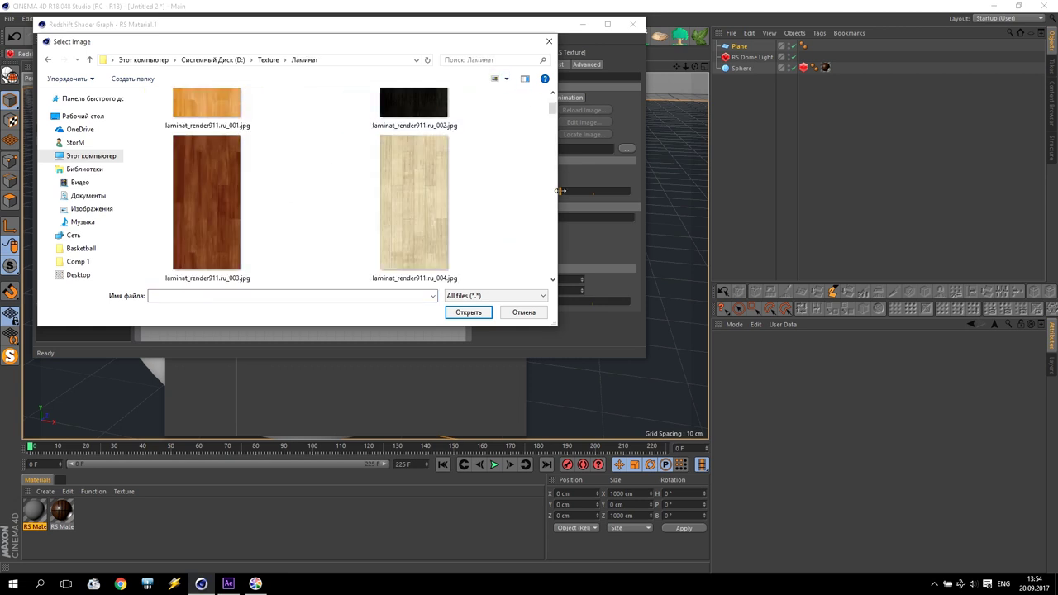
pyautogui.moveTo(557, 336); pyautogui.dragTo(871, 523)
pyautogui.scroll(2, 610, 295)
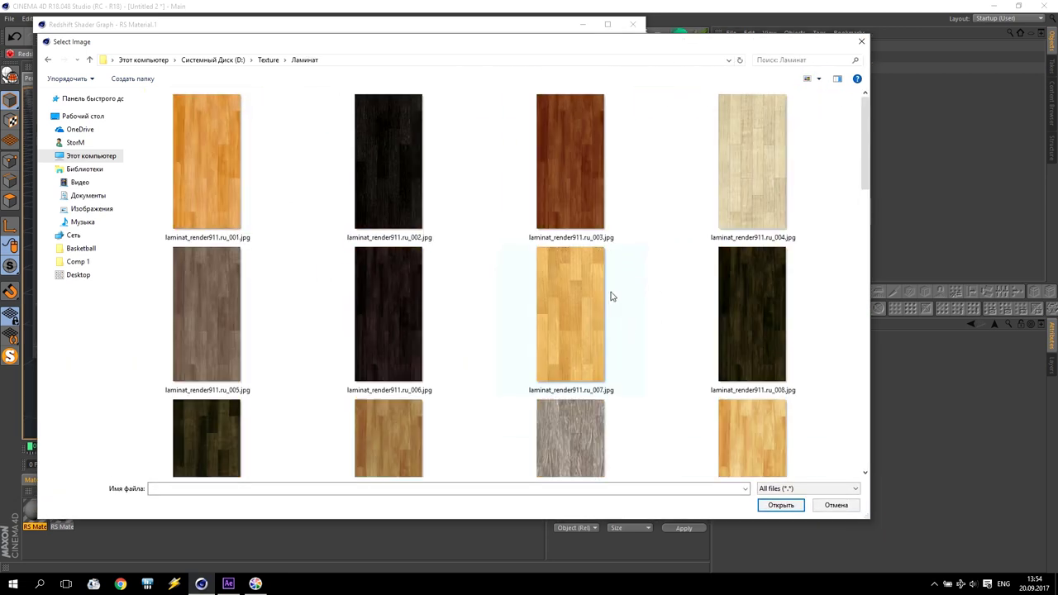
pyautogui.scroll(-3, 718, 295)
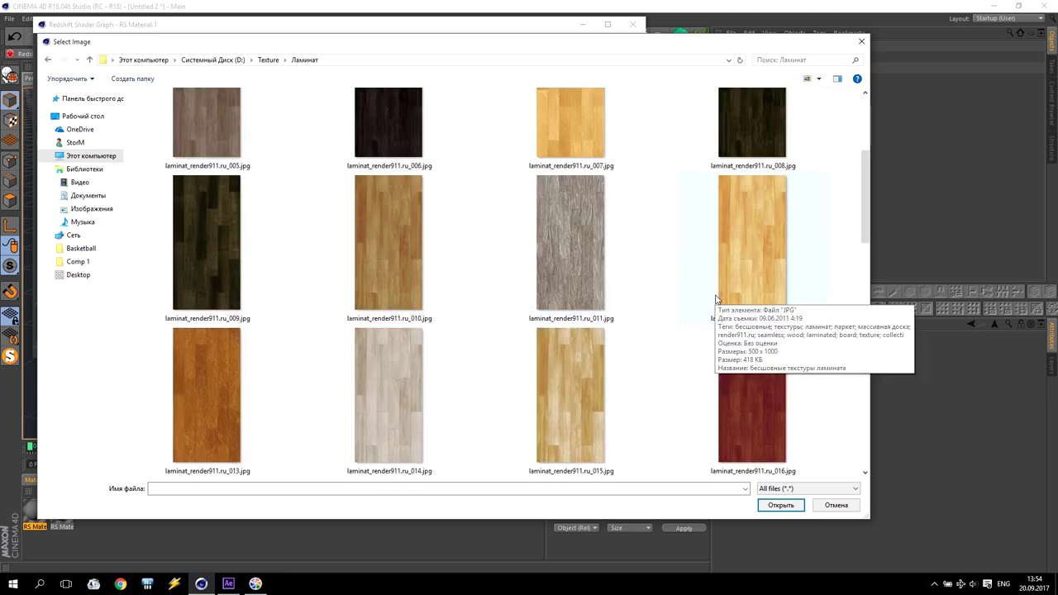
pyautogui.scroll(-2, 490, 356)
pyautogui.scroll(1, 488, 359)
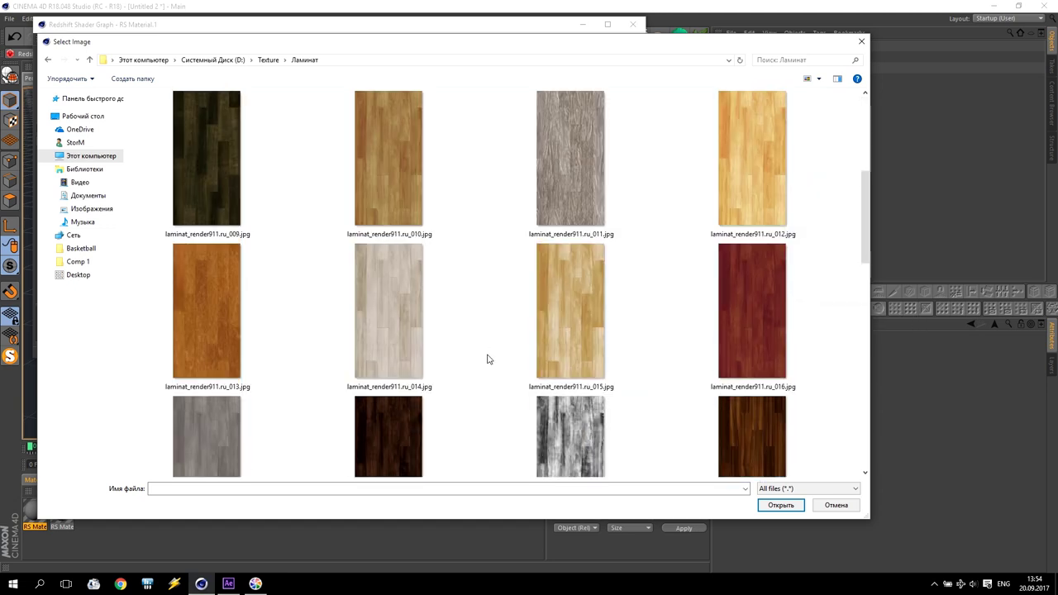
pyautogui.click(596, 313)
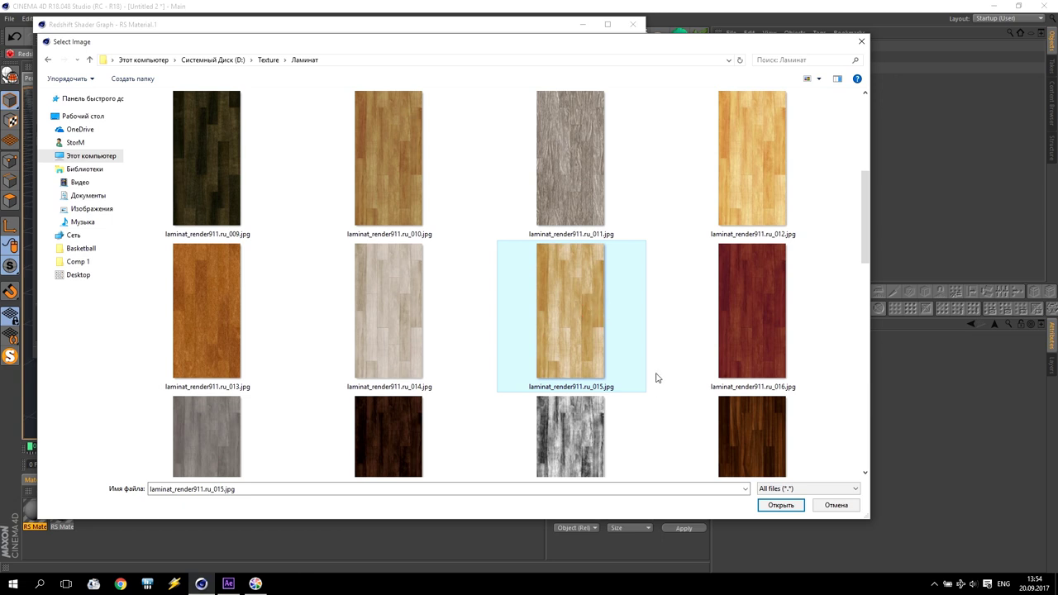
pyautogui.click(777, 506)
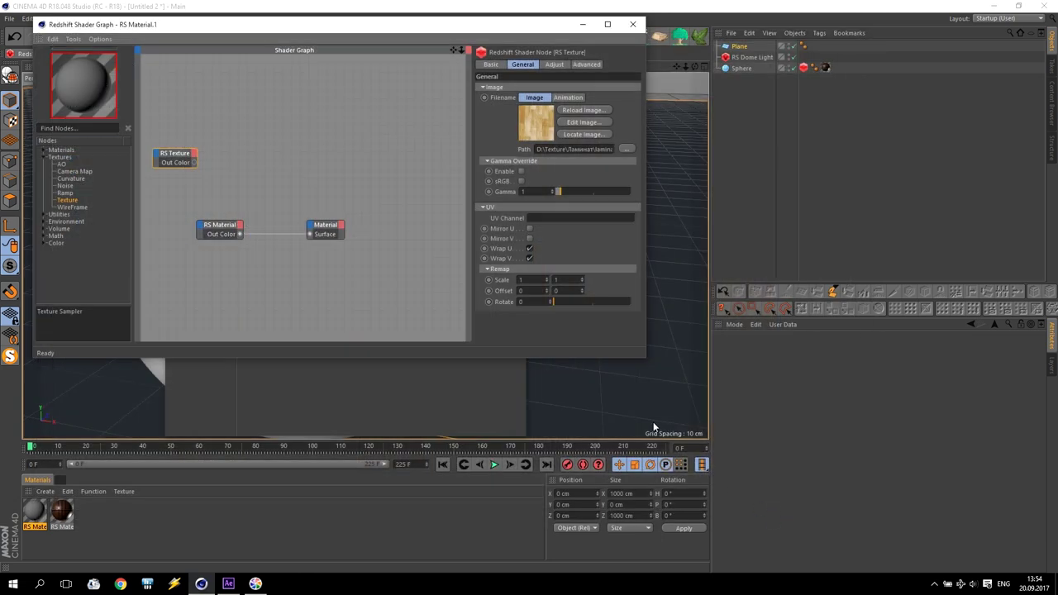
# Wire the texture's Out Color into Diffuse Color and set Reflection Roughness to 0.1
pyautogui.click(204, 187)
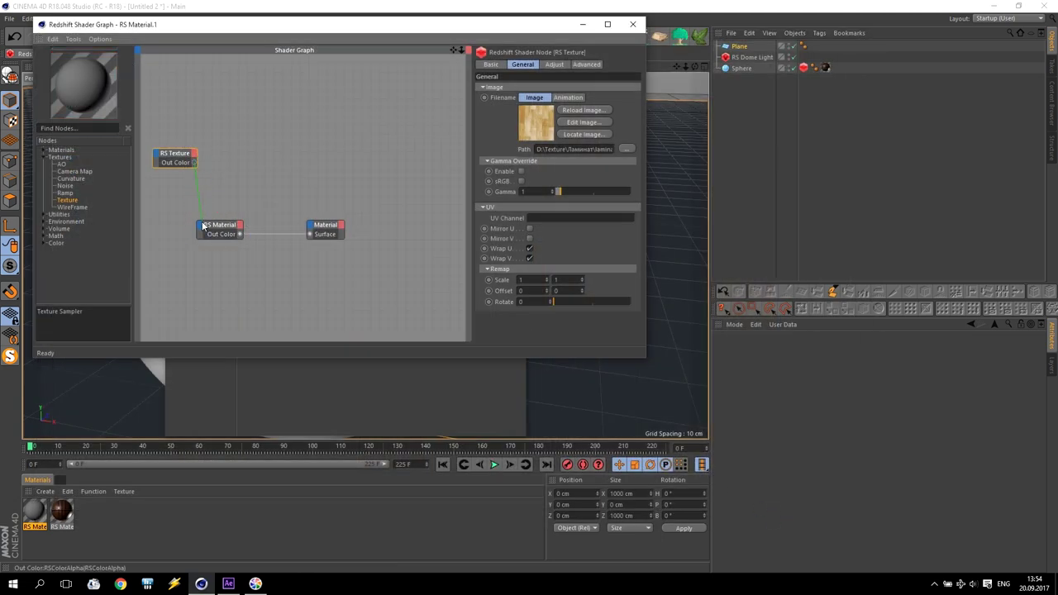
pyautogui.moveTo(194, 162); pyautogui.dragTo(203, 227)
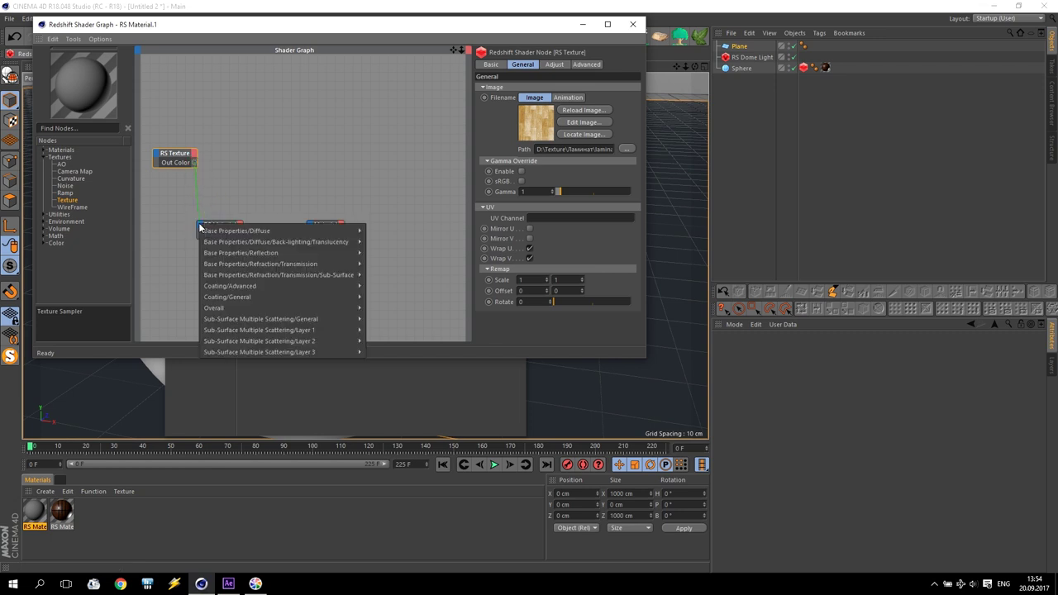
pyautogui.moveTo(239, 235)
pyautogui.click(412, 231)
pyautogui.click(223, 228)
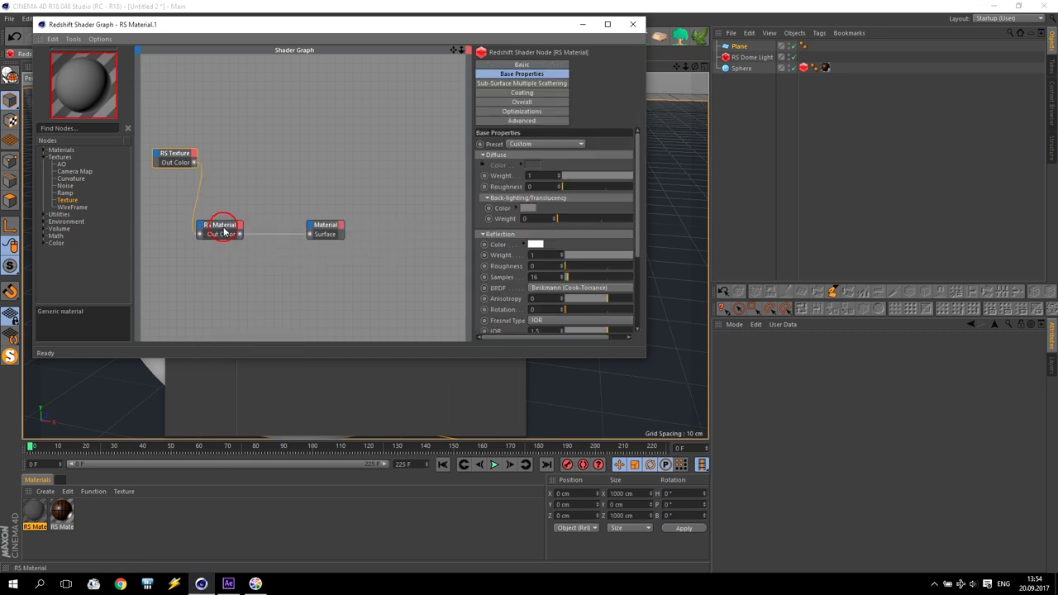
pyautogui.click(556, 261)
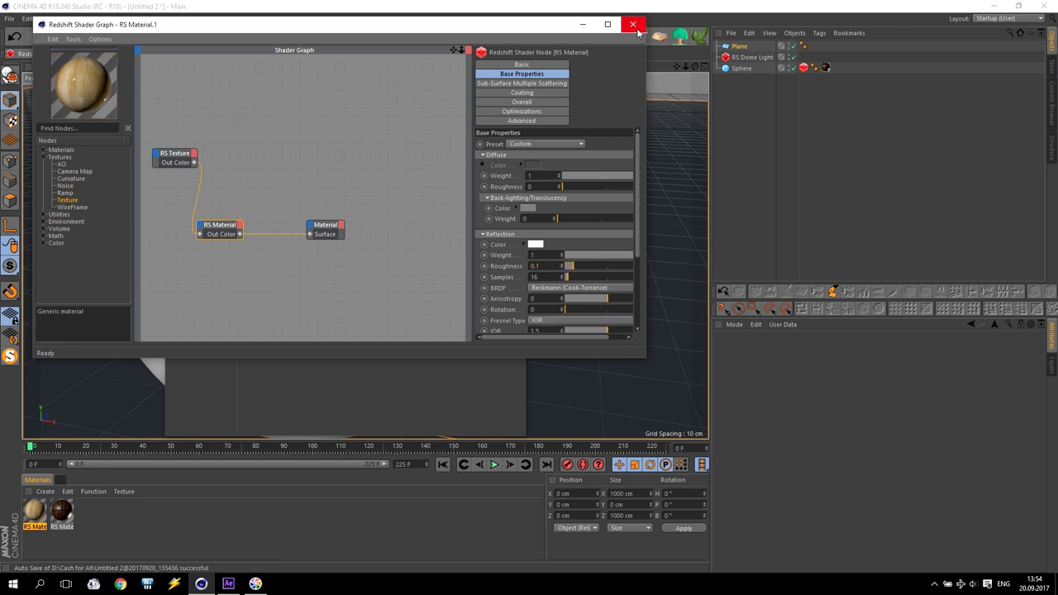
pyautogui.moveTo(228, 230); pyautogui.dragTo(273, 236)
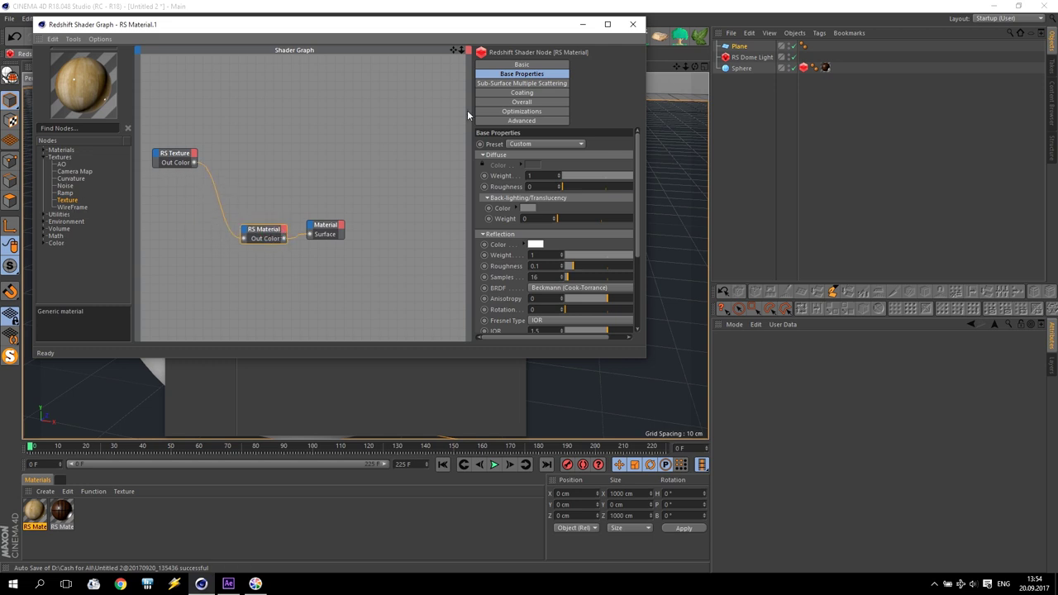
# Apply RS Material.1 to the floor Plane and start a Redshift IPR preview
pyautogui.click(632, 24)
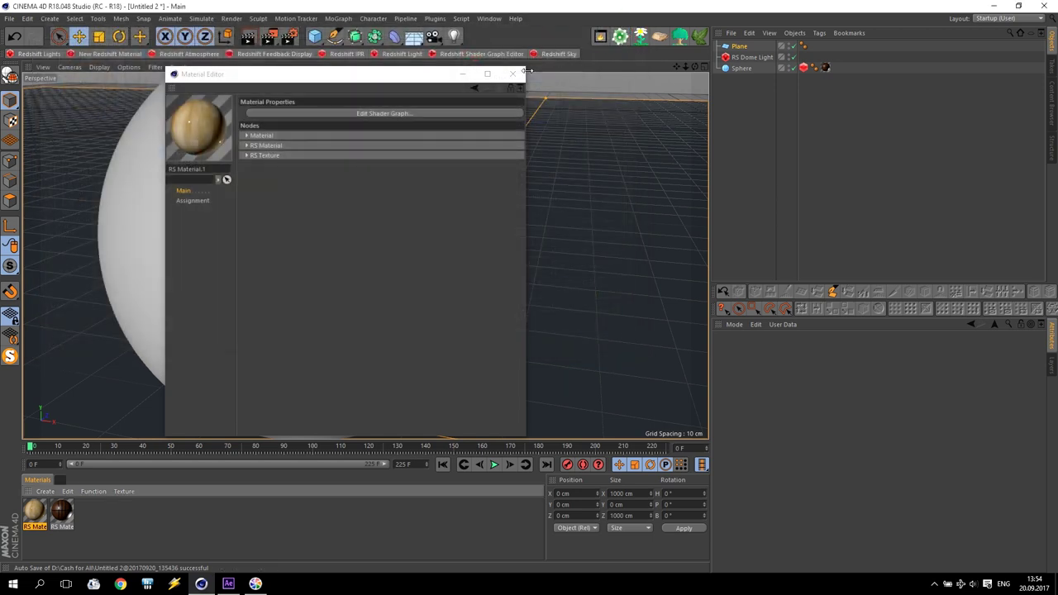
pyautogui.click(513, 73)
pyautogui.moveTo(34, 513); pyautogui.dragTo(71, 401)
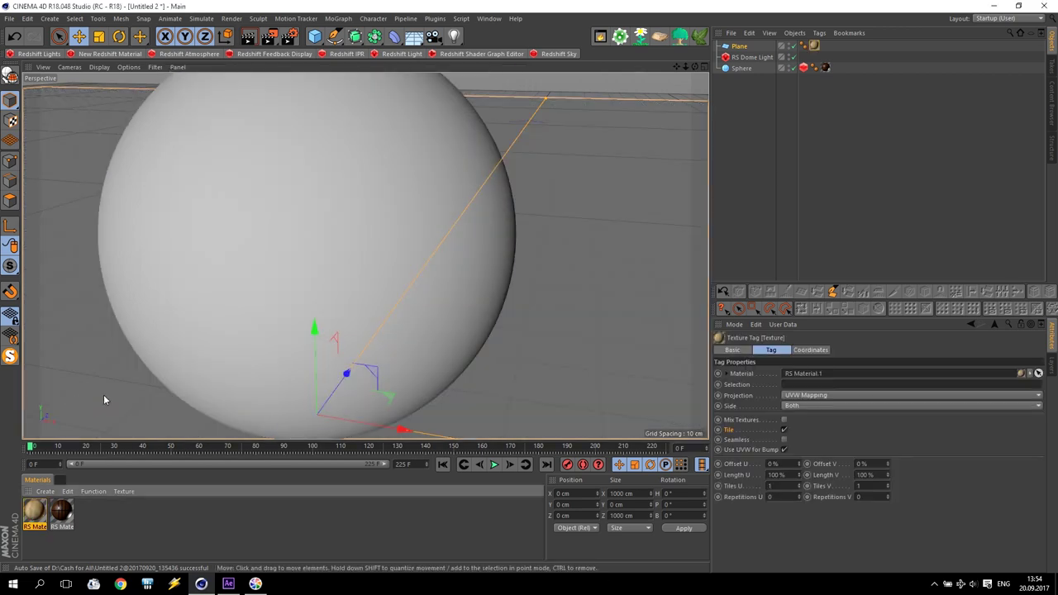
pyautogui.click(345, 54)
pyautogui.click(36, 112)
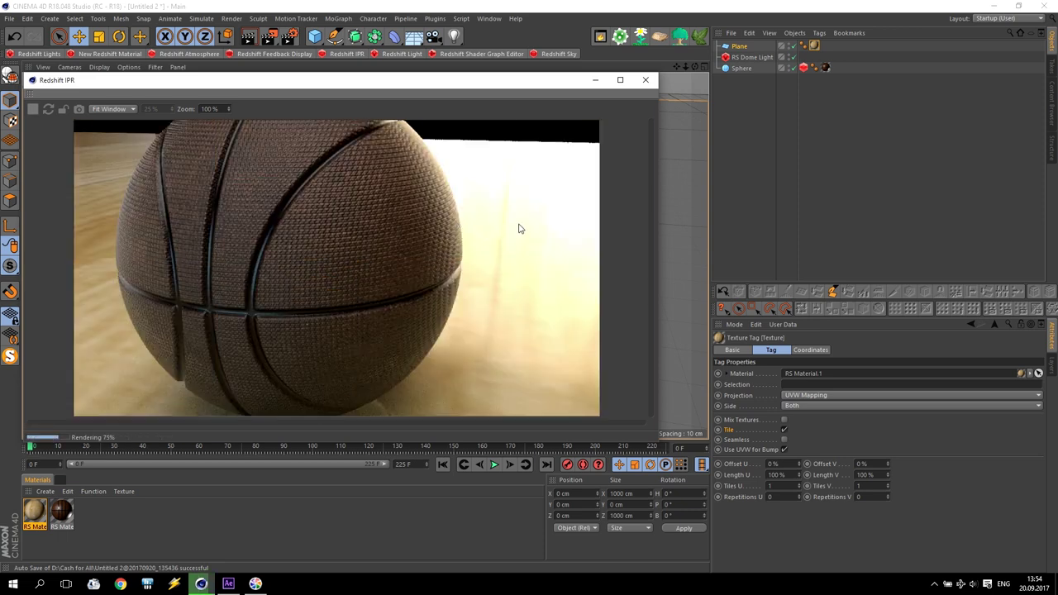
pyautogui.moveTo(685, 66); pyautogui.dragTo(666, 85)
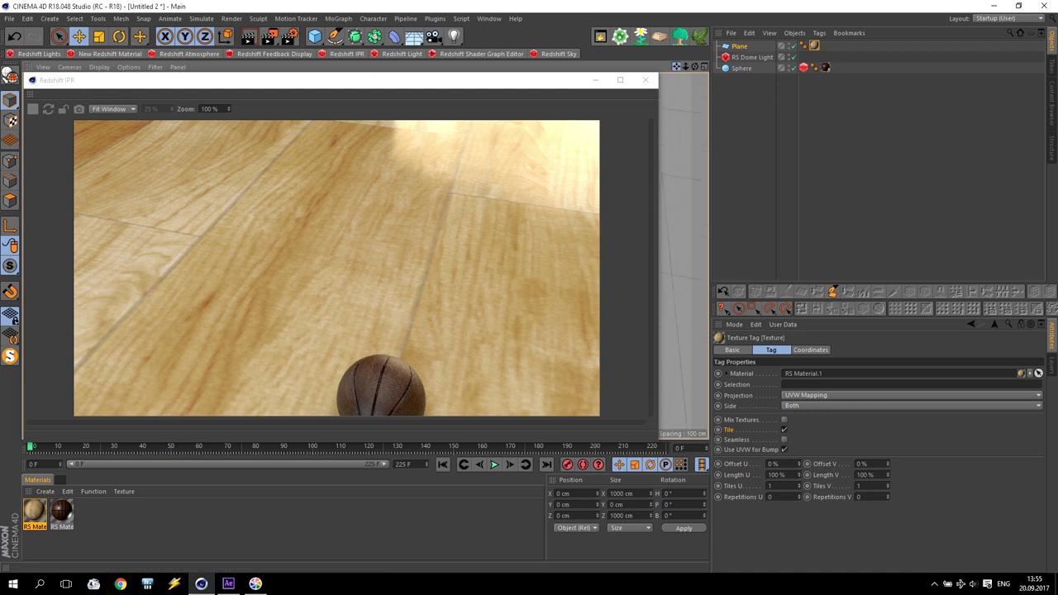
pyautogui.moveTo(677, 66); pyautogui.dragTo(676, 83)
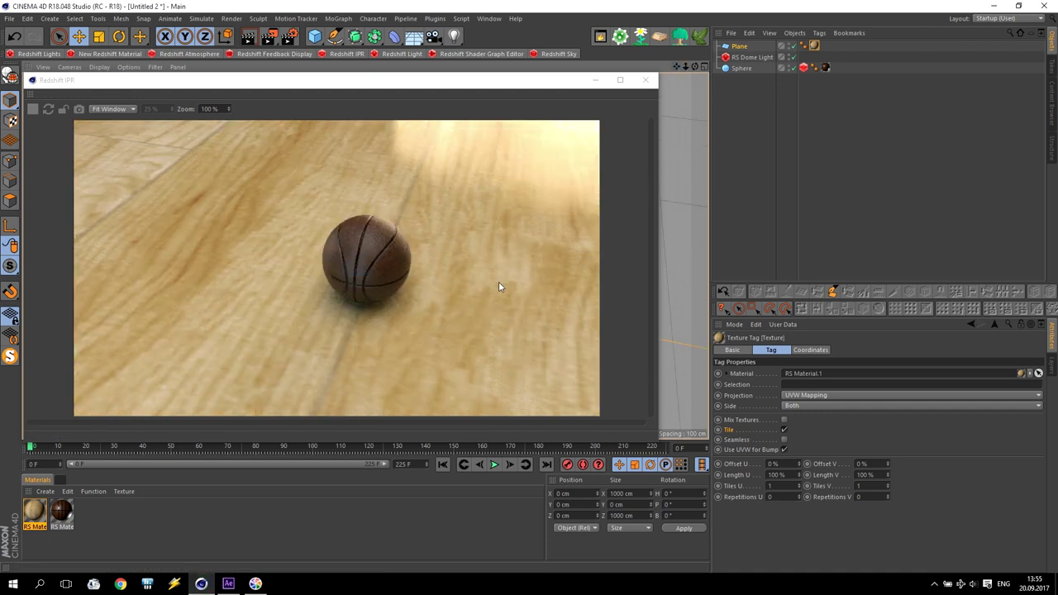
# Set the floor texture tag to Cubic projection, Length U 25%, Length V 50%, then close IPR
pyautogui.click(814, 46)
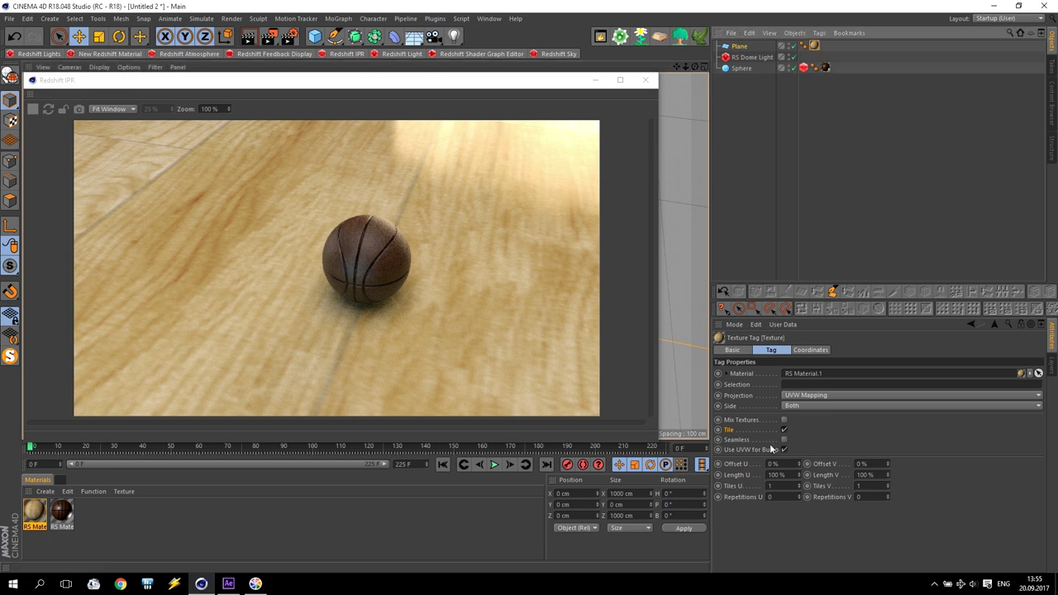
pyautogui.click(806, 395)
pyautogui.click(806, 435)
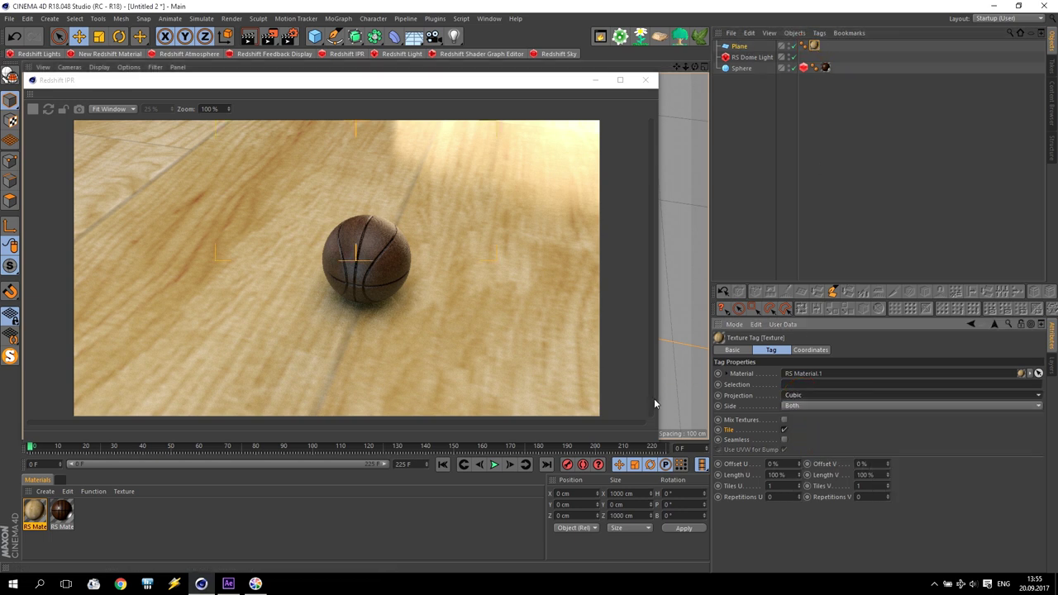
pyautogui.click(793, 478)
pyautogui.write('25')
pyautogui.click(882, 474)
pyautogui.write('50')
pyautogui.press('Return')
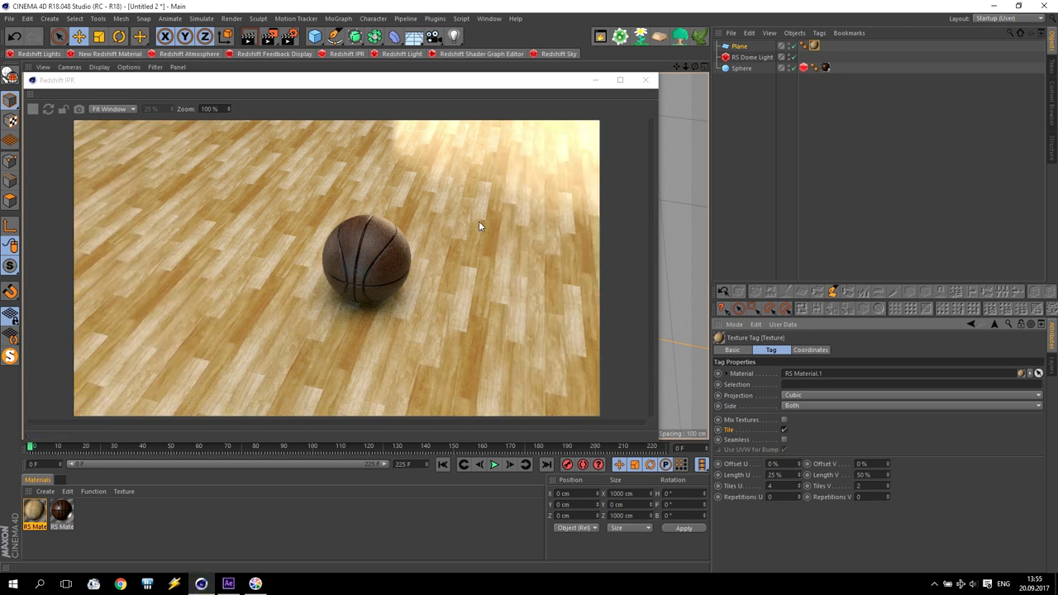
pyautogui.click(644, 80)
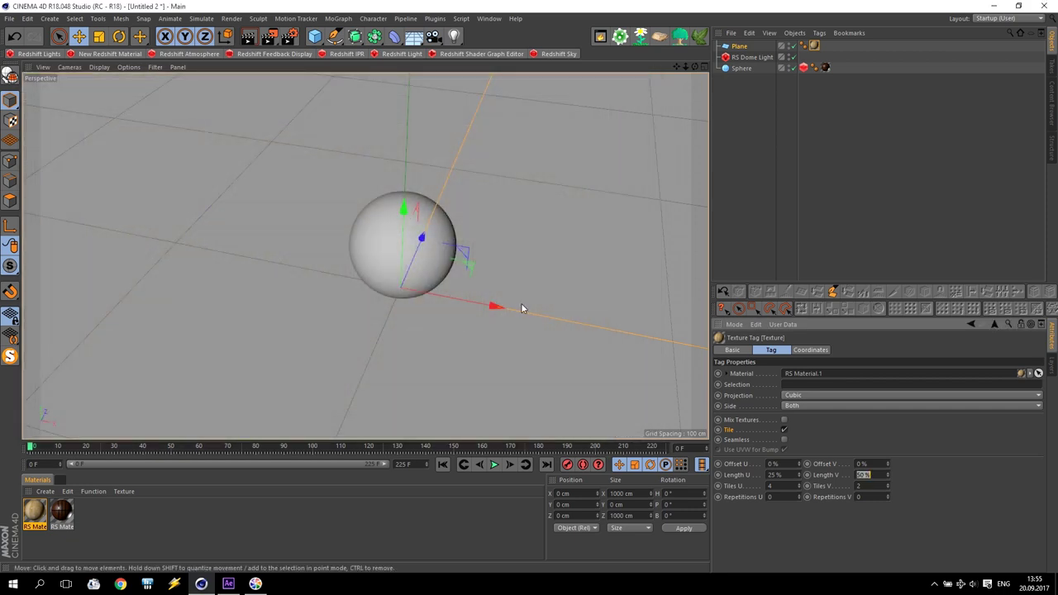
# Set the render output height to 576 pixels and the frame rate to 25 fps
pyautogui.scroll(10, 521, 308)
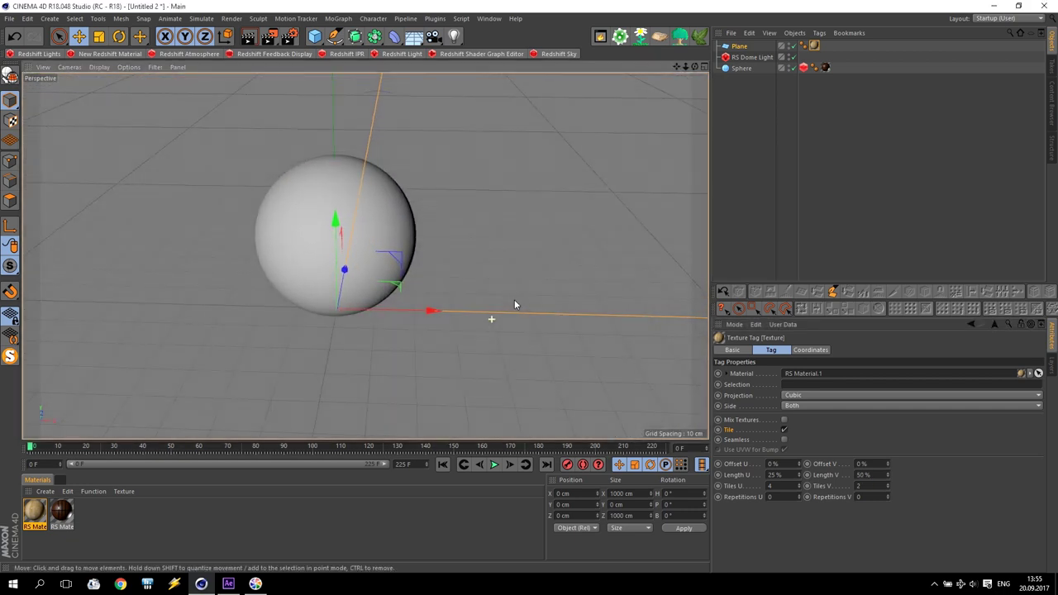
pyautogui.moveTo(677, 66); pyautogui.dragTo(614, 55)
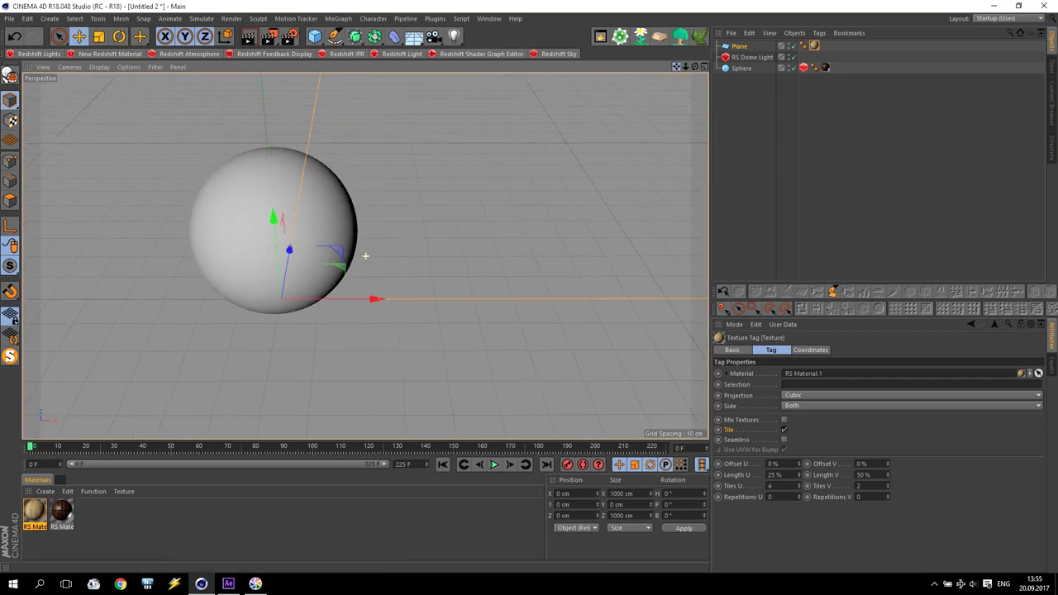
pyautogui.click(290, 35)
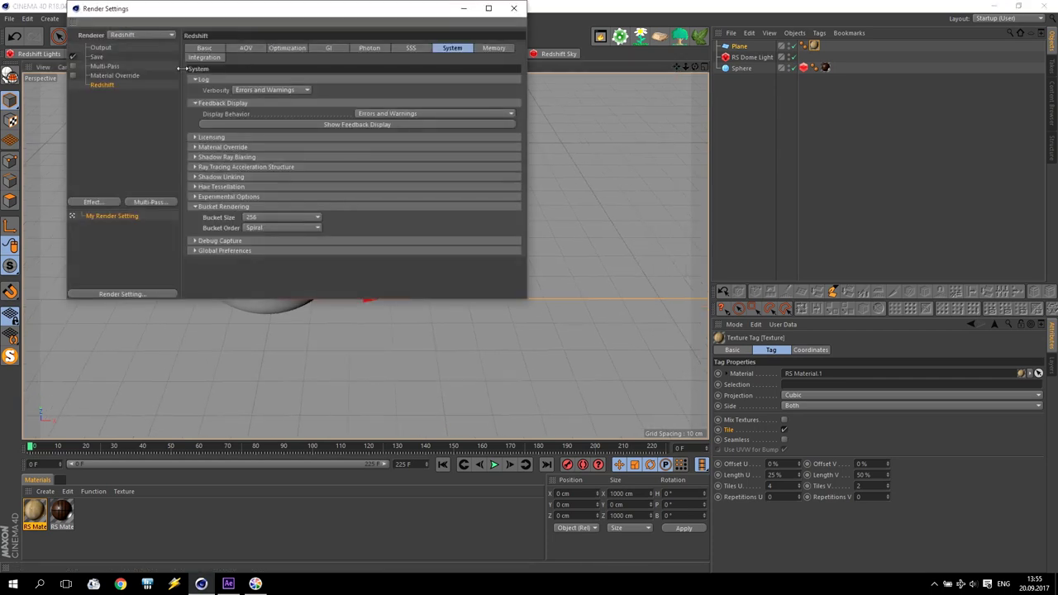
pyautogui.click(100, 48)
pyautogui.write('576')
pyautogui.press('Return')
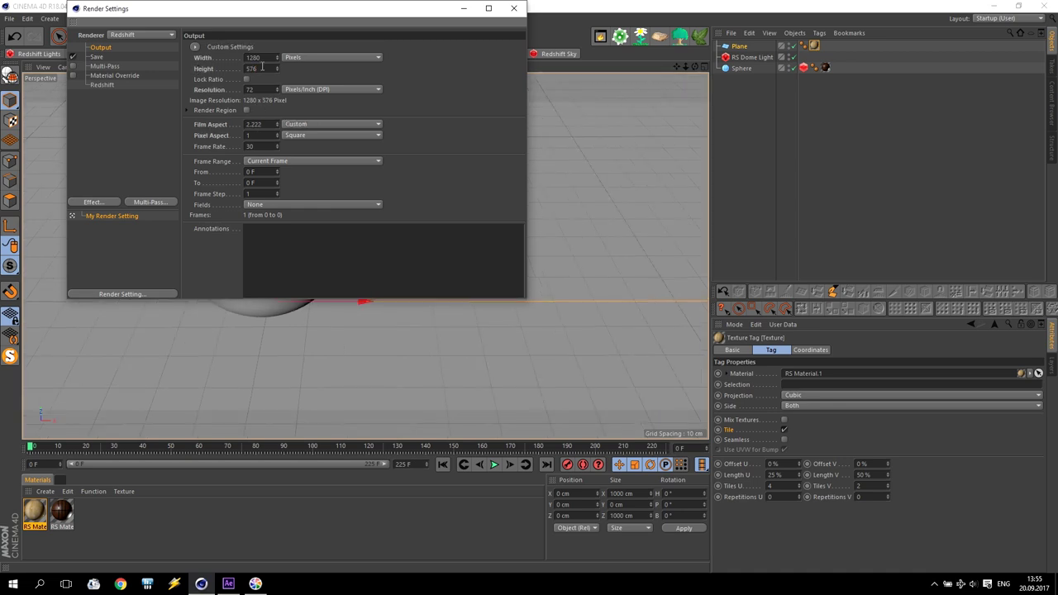
pyautogui.doubleClick(262, 146)
pyautogui.write('25')
pyautogui.moveTo(417, 468); pyautogui.dragTo(390, 468)
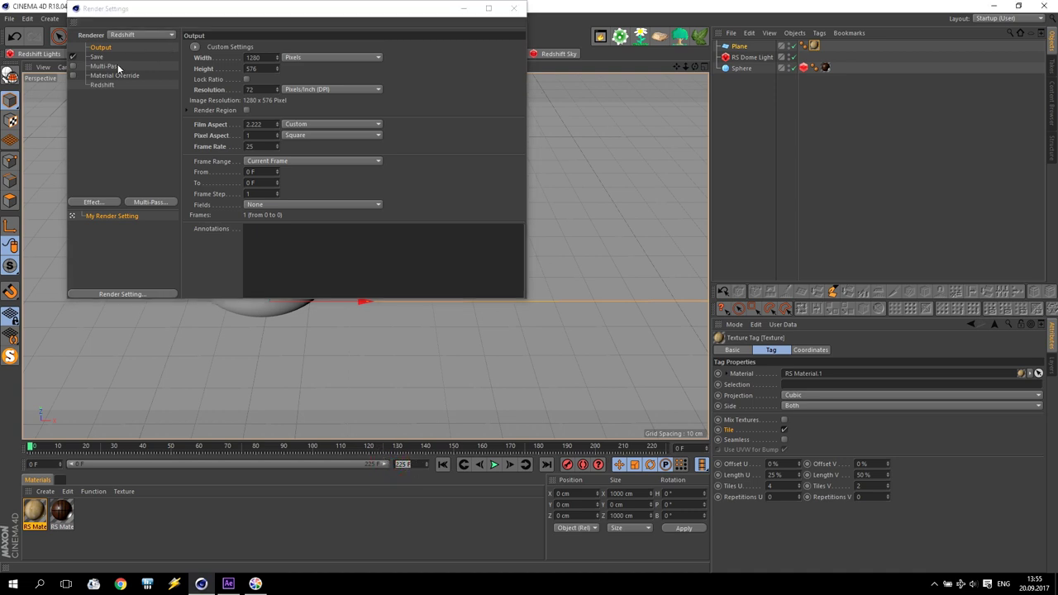
pyautogui.click(513, 8)
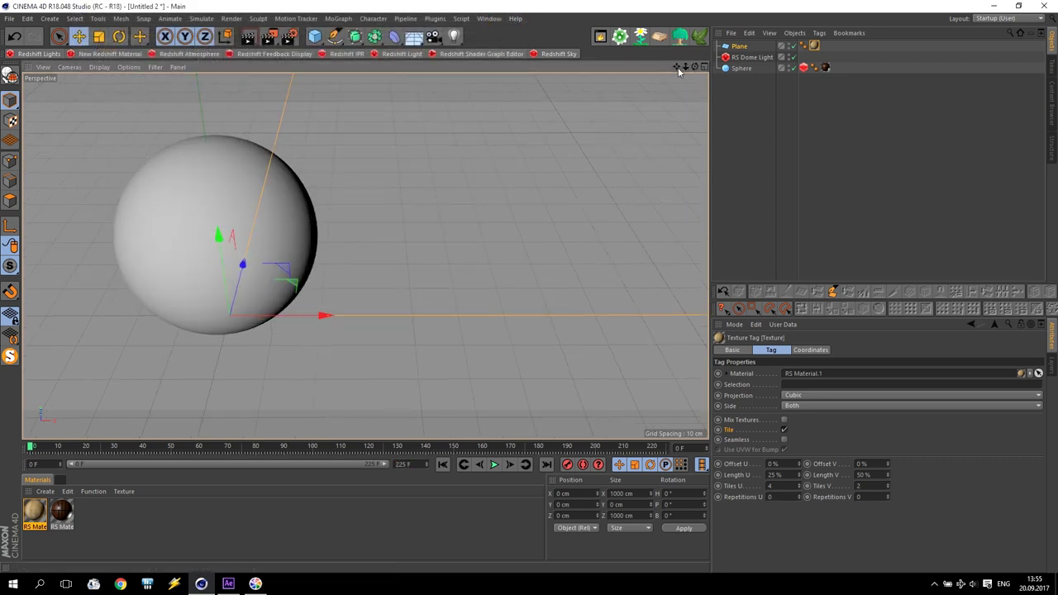
pyautogui.moveTo(677, 66); pyautogui.dragTo(658, 76)
# Add a MoText object with 2 cm depth and 20 cm height, moved out from the sphere
pyautogui.moveTo(365, 256); pyautogui.dragTo(365, 254)
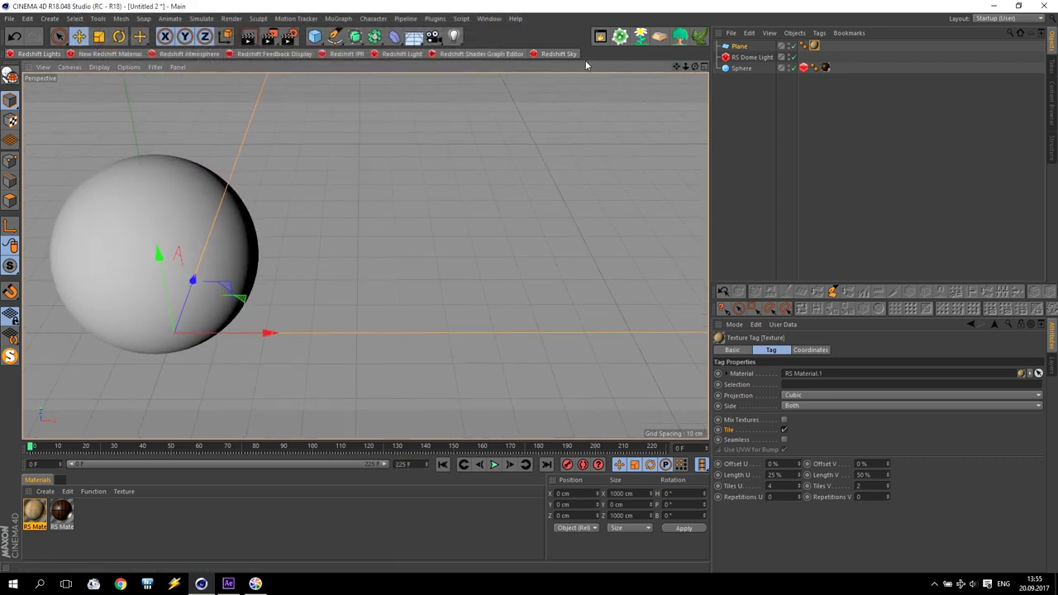
pyautogui.click(348, 20)
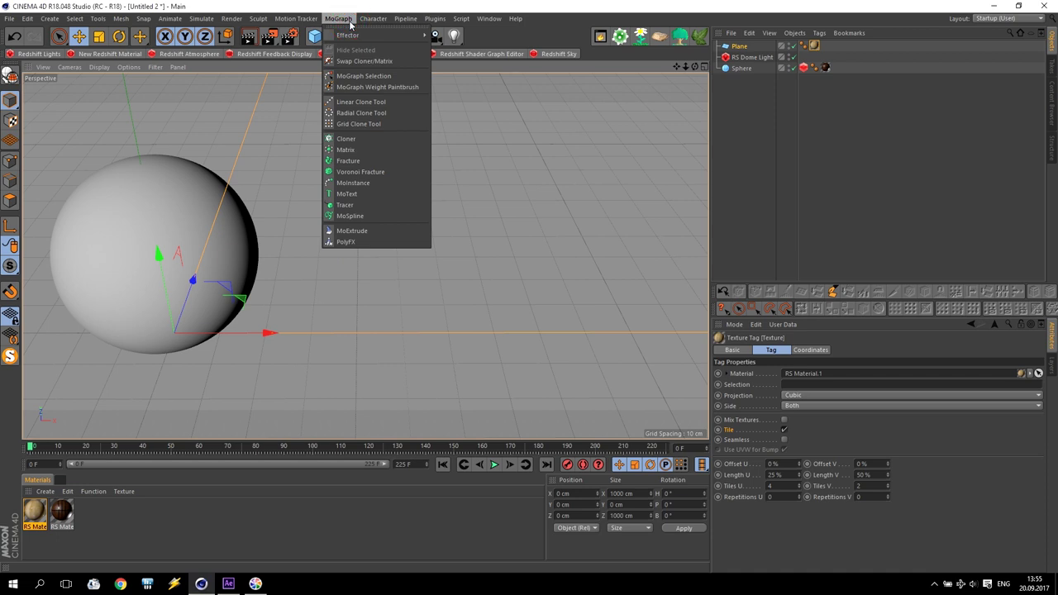
pyautogui.click(371, 193)
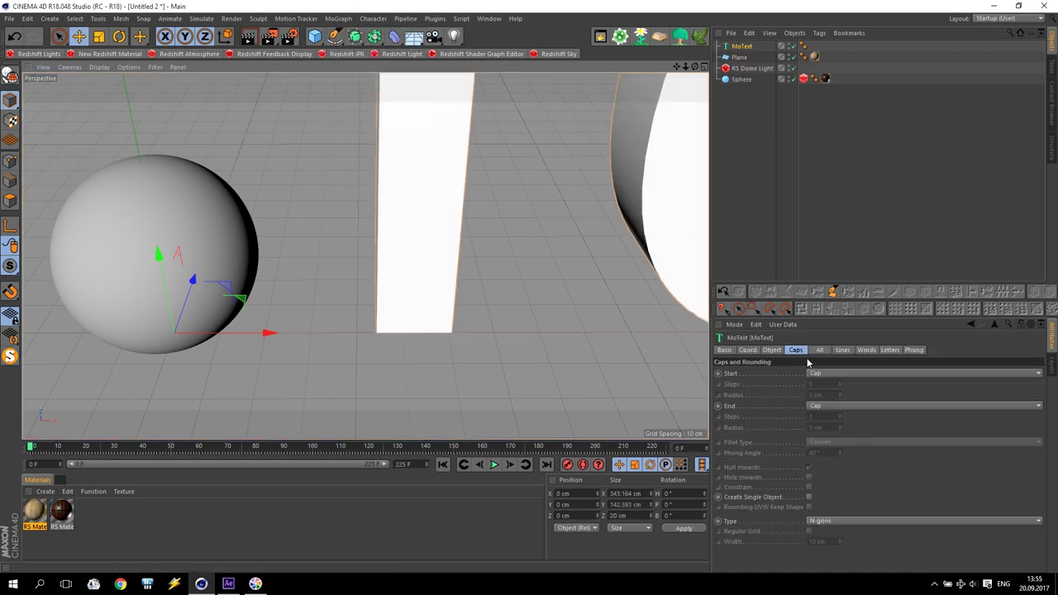
pyautogui.click(772, 350)
pyautogui.doubleClick(790, 374)
pyautogui.write('2')
pyautogui.press('Tab')
pyautogui.write('20')
pyautogui.press('Return')
pyautogui.moveTo(250, 331); pyautogui.dragTo(359, 344)
# Change the text to 'Basketball', make it bold, and set horizontal spacing to -1 cm
pyautogui.doubleClick(746, 399)
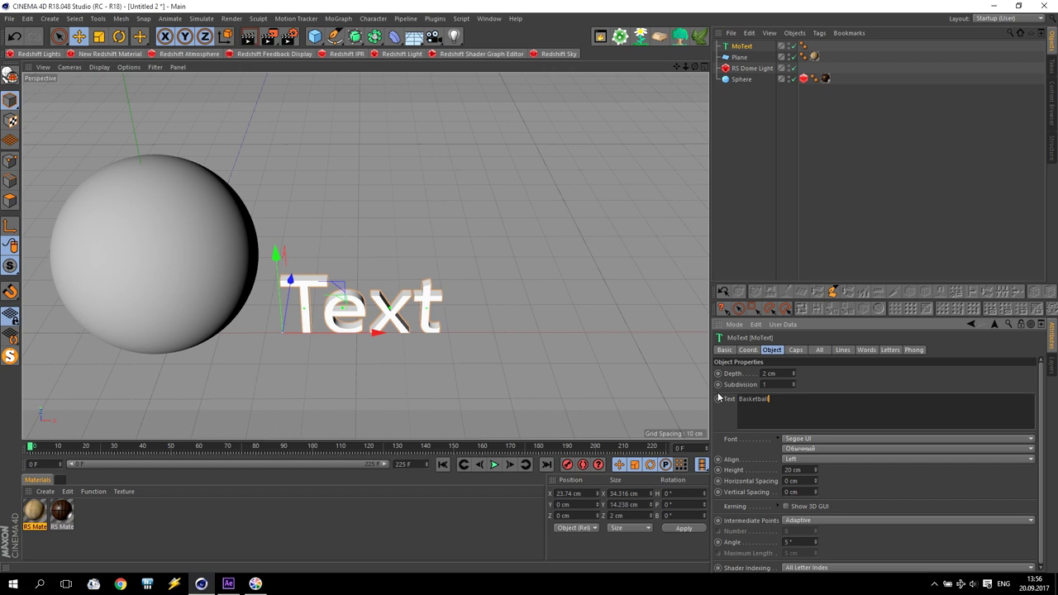
pyautogui.write('Basketball')
pyautogui.click(539, 354)
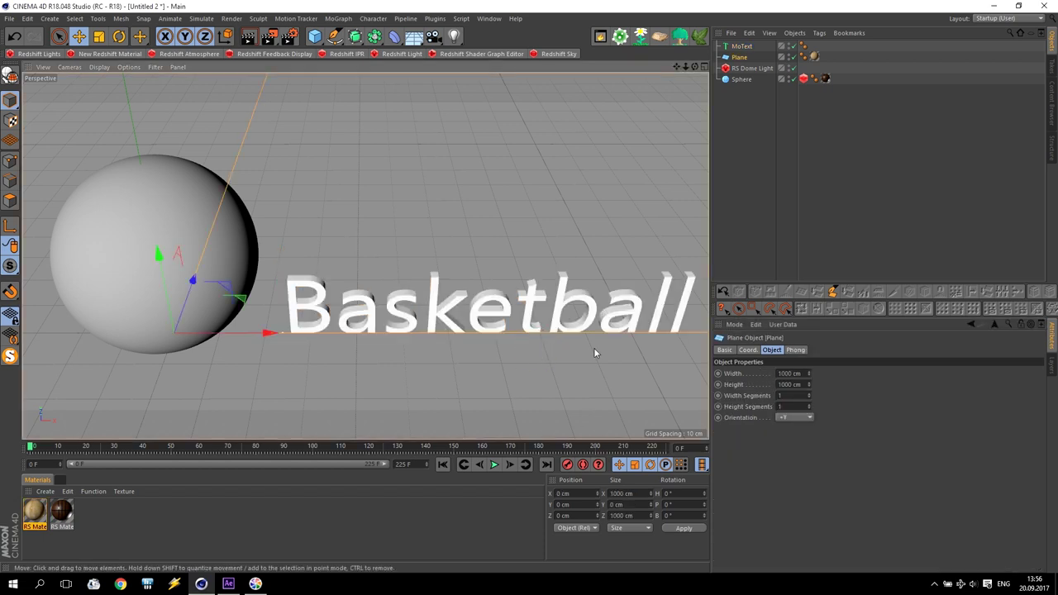
pyautogui.click(589, 322)
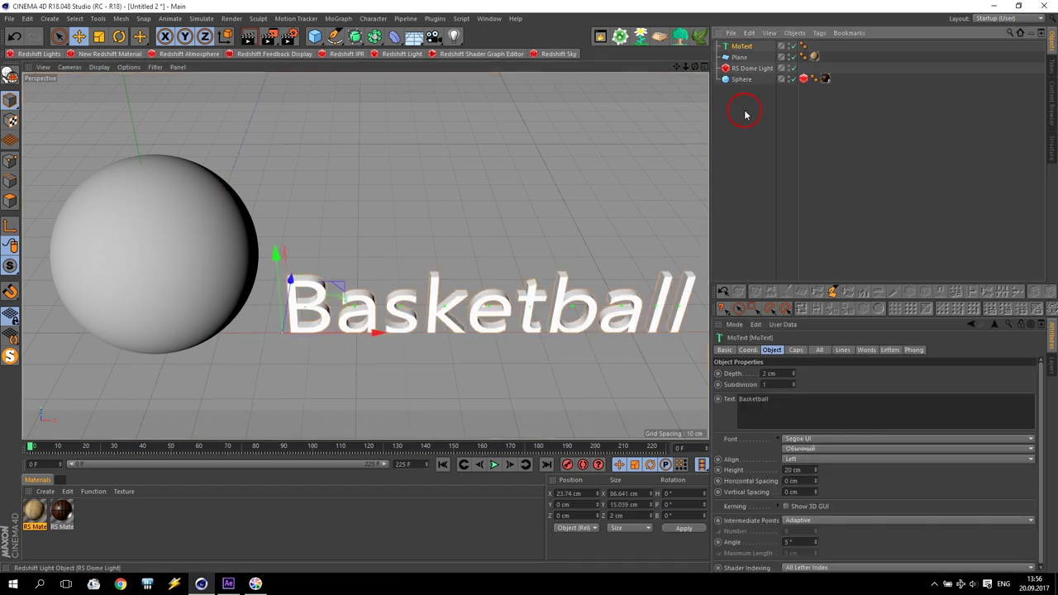
pyautogui.click(822, 449)
pyautogui.click(804, 483)
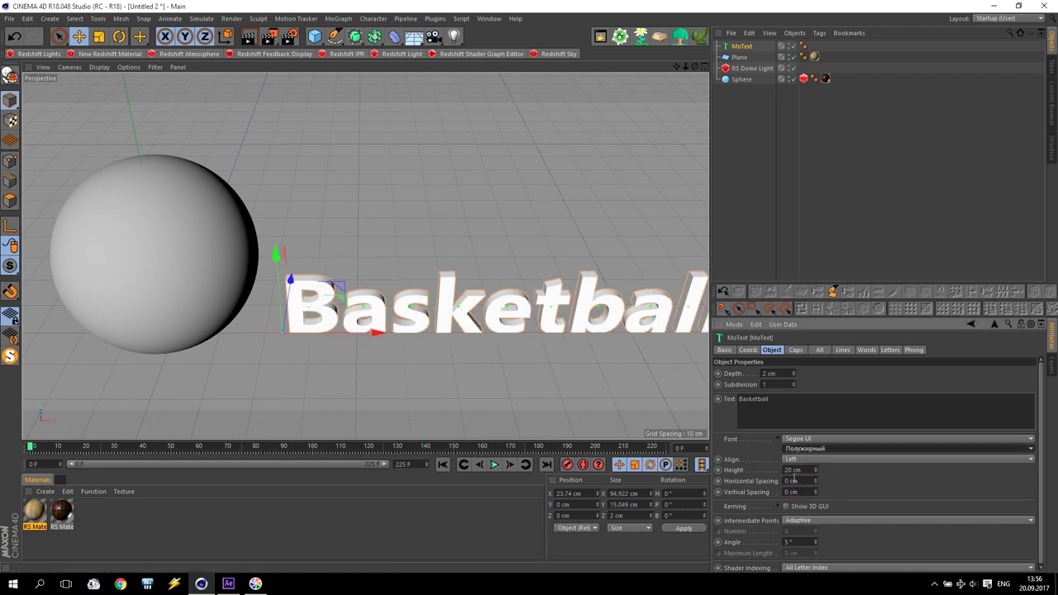
pyautogui.click(763, 481)
pyautogui.write('-1')
pyautogui.press('Return')
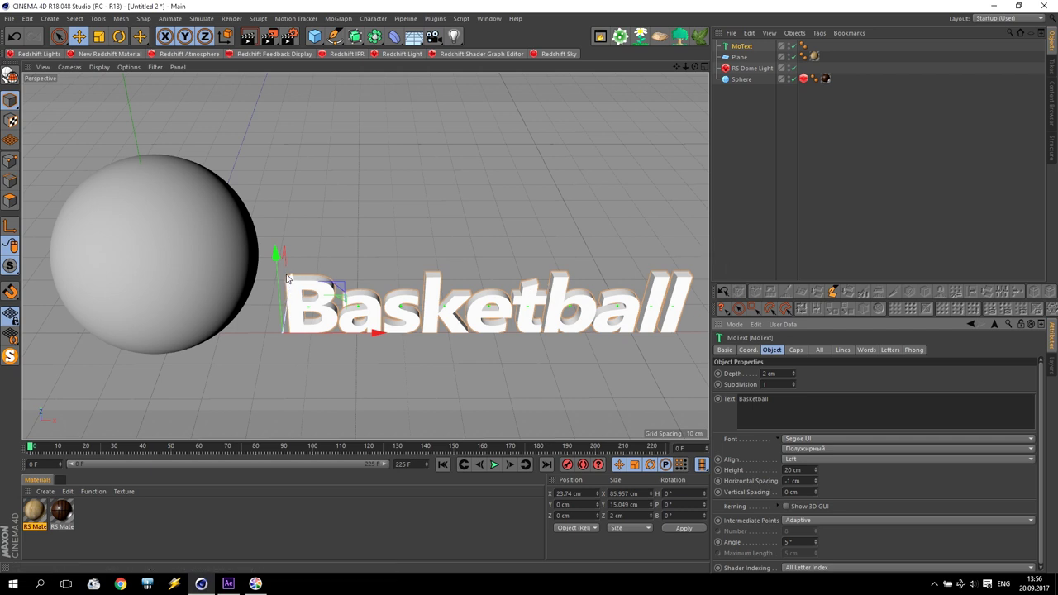
# Raise the Basketball text upward beside the sphere
pyautogui.moveTo(278, 281); pyautogui.dragTo(279, 240)
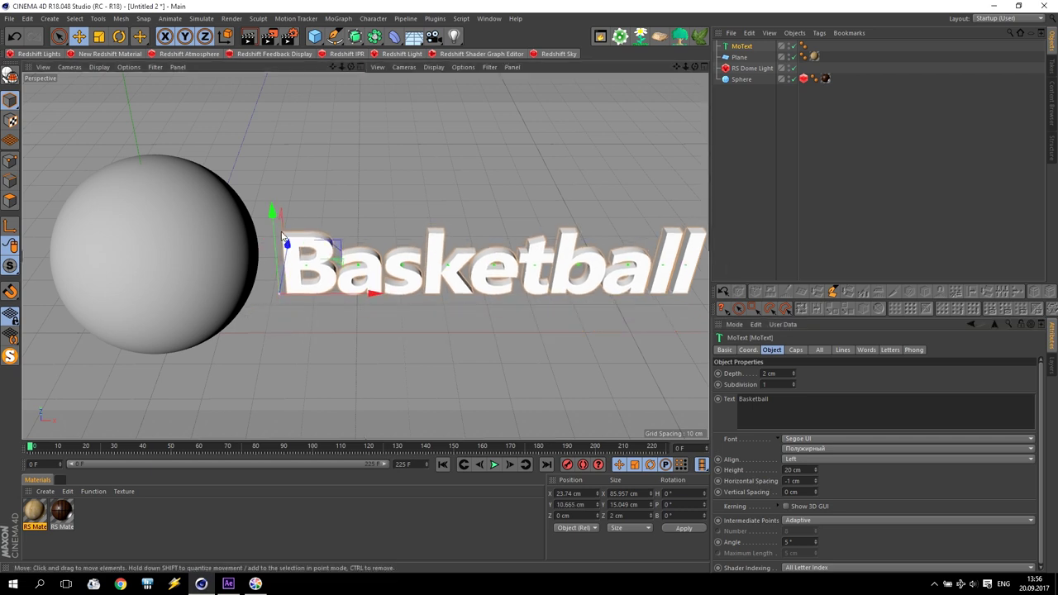
pyautogui.middleClick(519, 280)
pyautogui.moveTo(525, 308); pyautogui.dragTo(523, 303)
pyautogui.middleClick(285, 221)
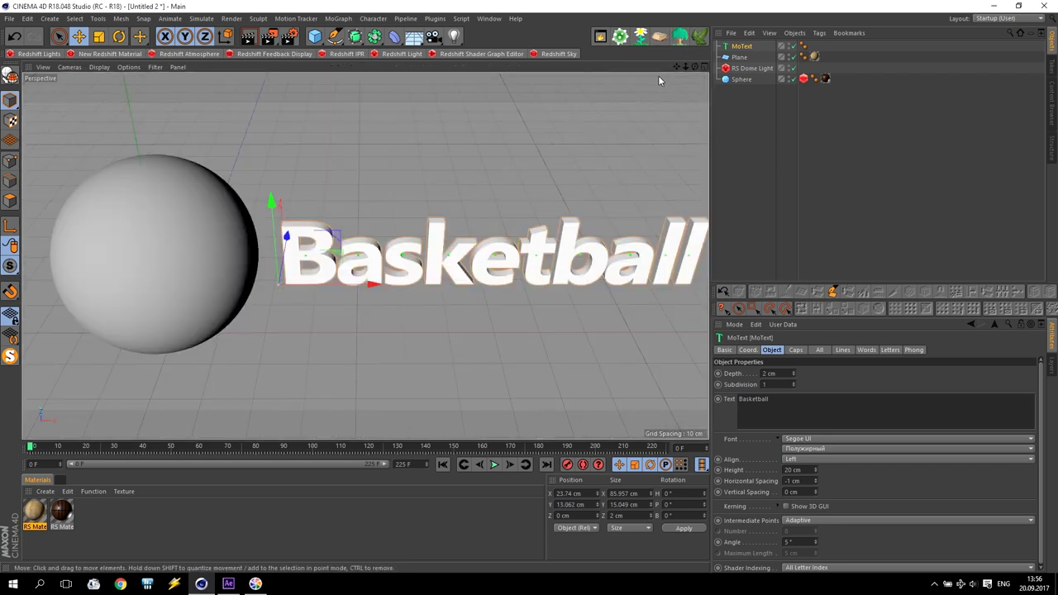
pyautogui.moveTo(676, 66)
pyautogui.mouseDown()
pyautogui.moveTo(661, 69)
pyautogui.moveTo(671, 72)
pyautogui.mouseUp()
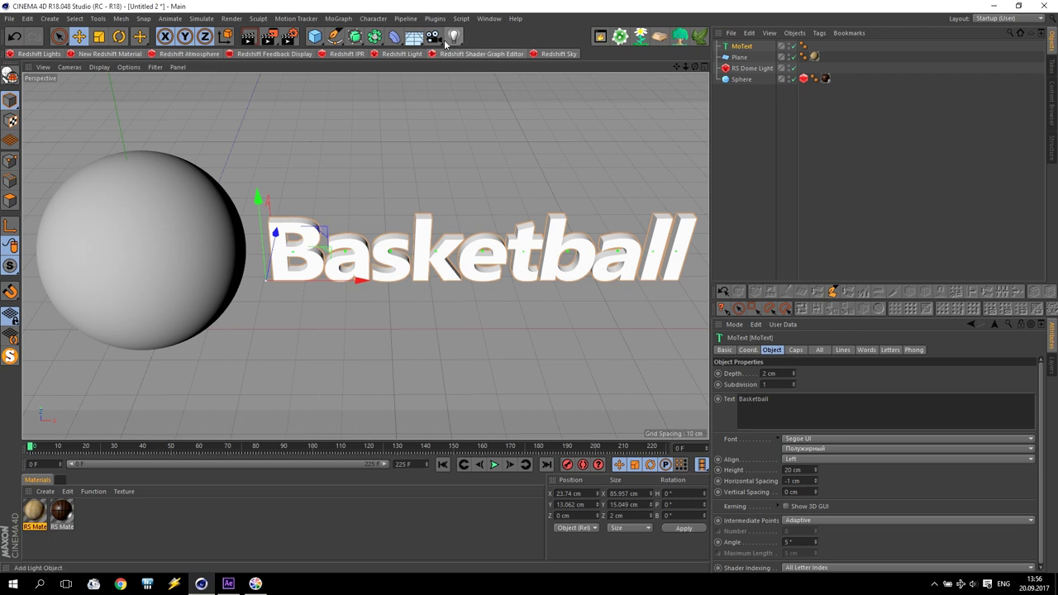
# Add a Camera, make it the active view, and attach a Redshift Camera tag
pyautogui.click(433, 36)
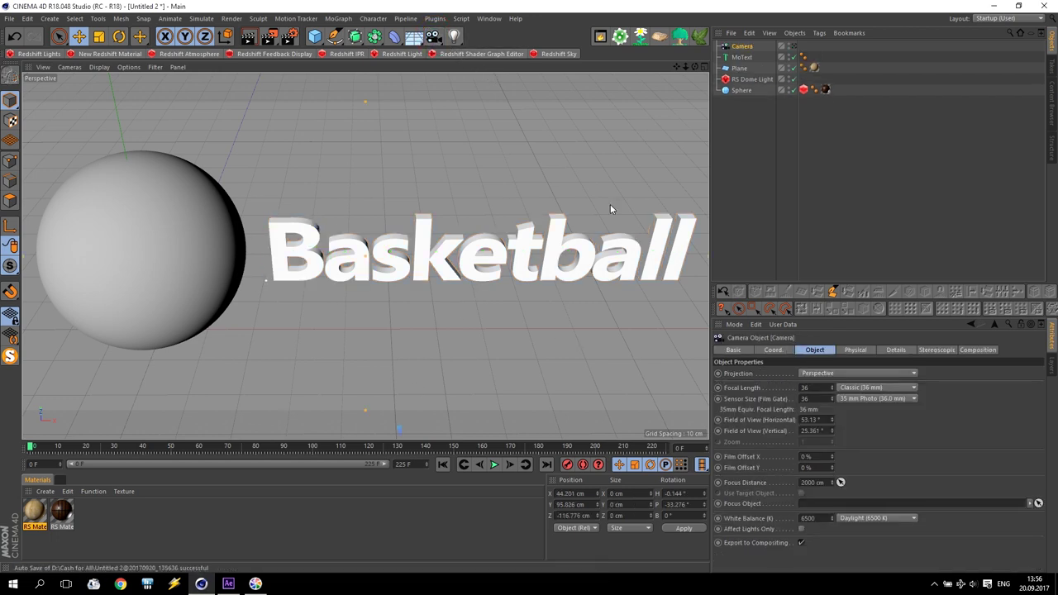
pyautogui.click(794, 46)
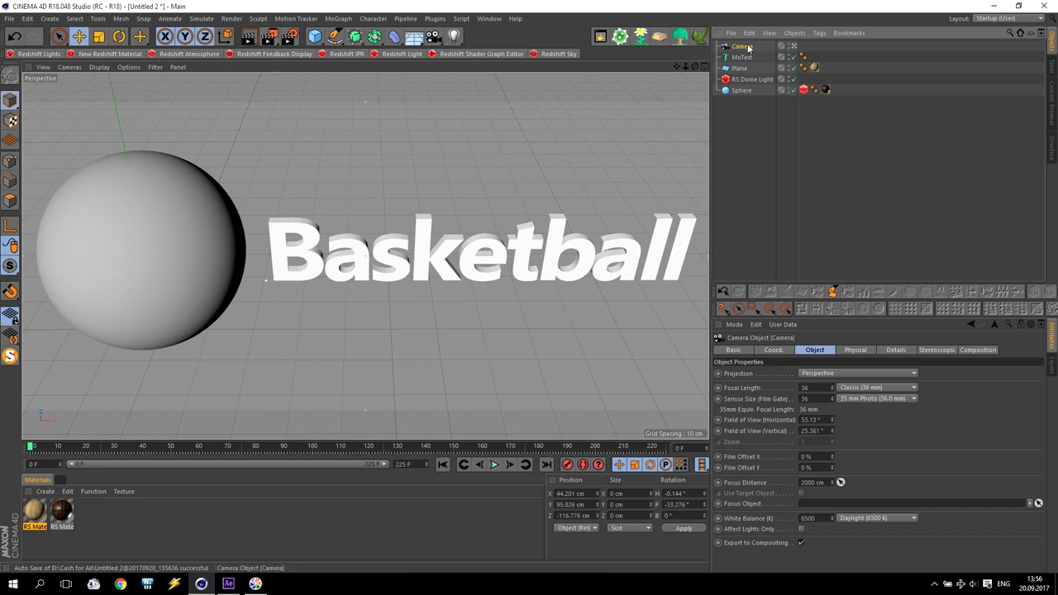
pyautogui.click(820, 33)
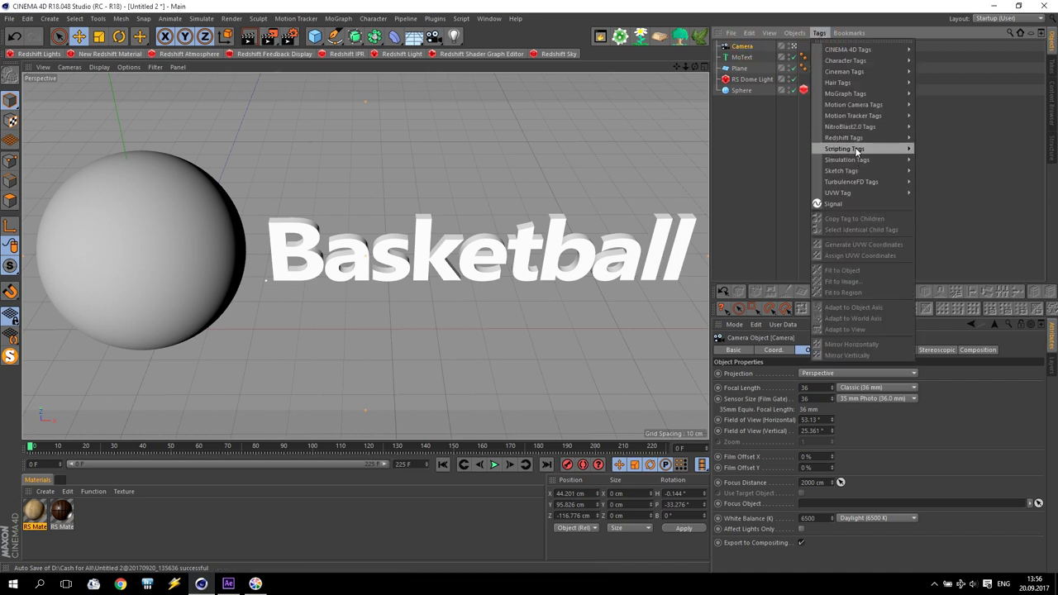
pyautogui.moveTo(860, 137)
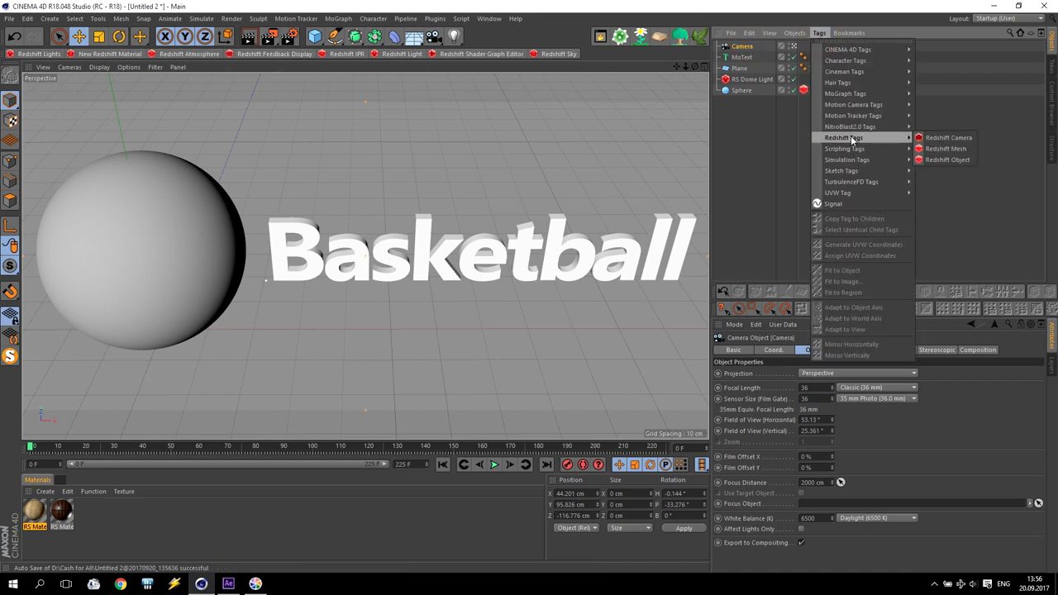
pyautogui.click(949, 138)
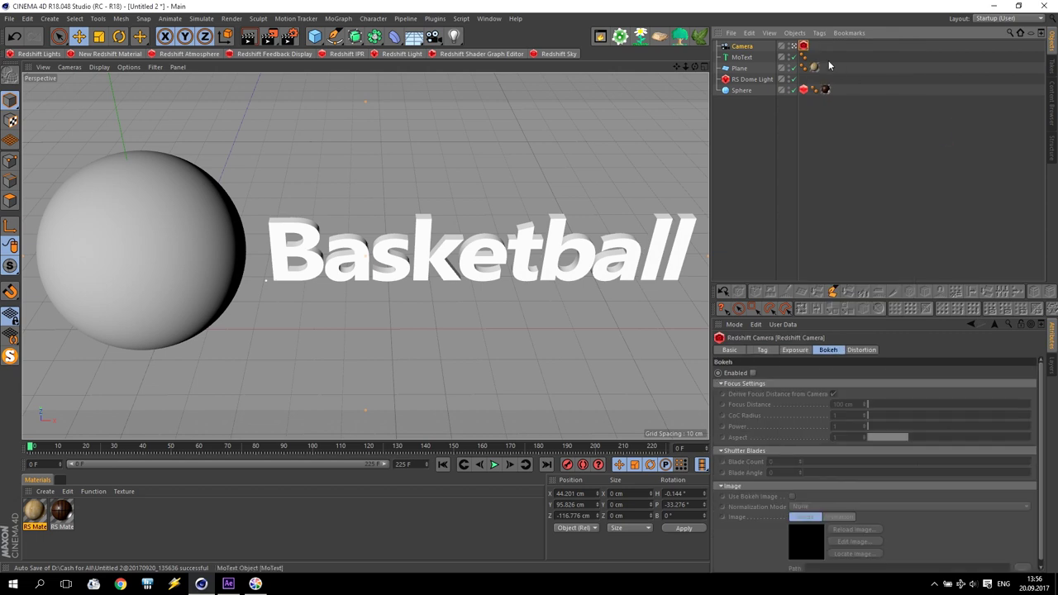
# Enable exposure, set Vignetting to 10, and begin picking the camera's focus distance
pyautogui.click(794, 350)
pyautogui.click(753, 373)
pyautogui.doubleClick(801, 437)
pyautogui.write('10')
pyautogui.press('Return')
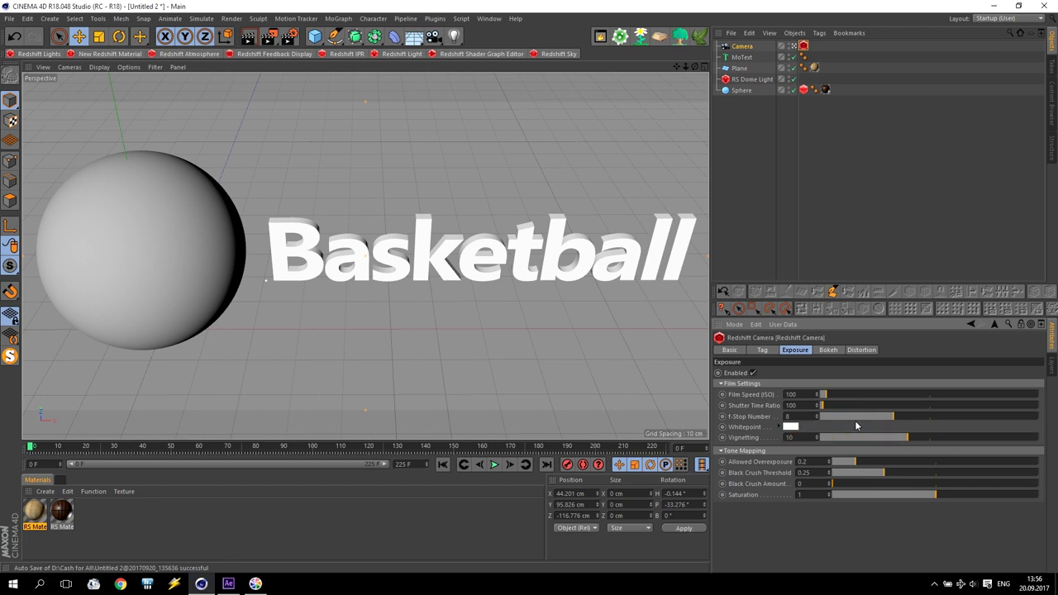
pyautogui.click(742, 47)
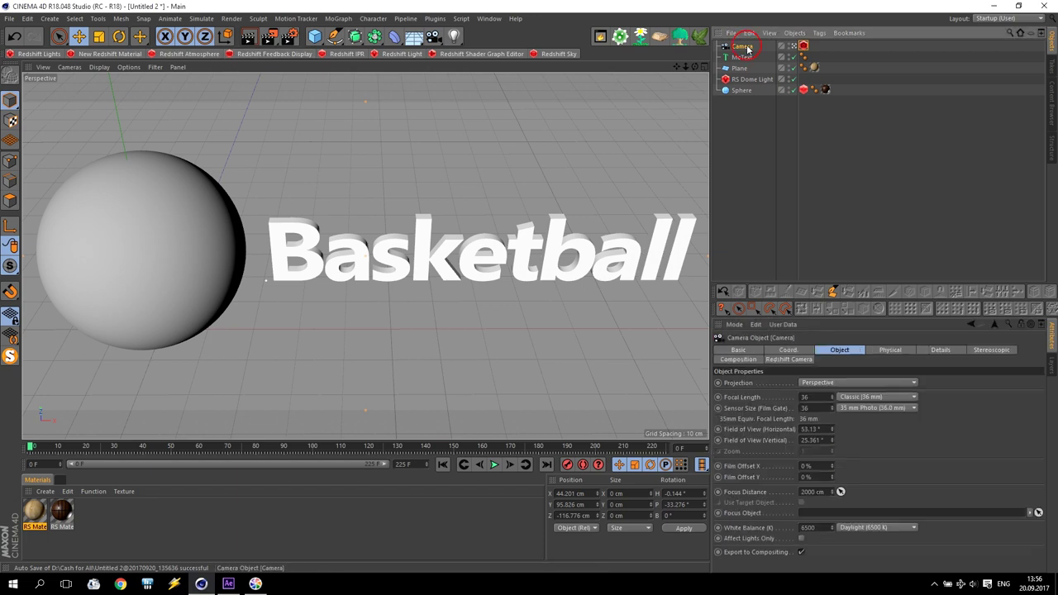
pyautogui.click(841, 492)
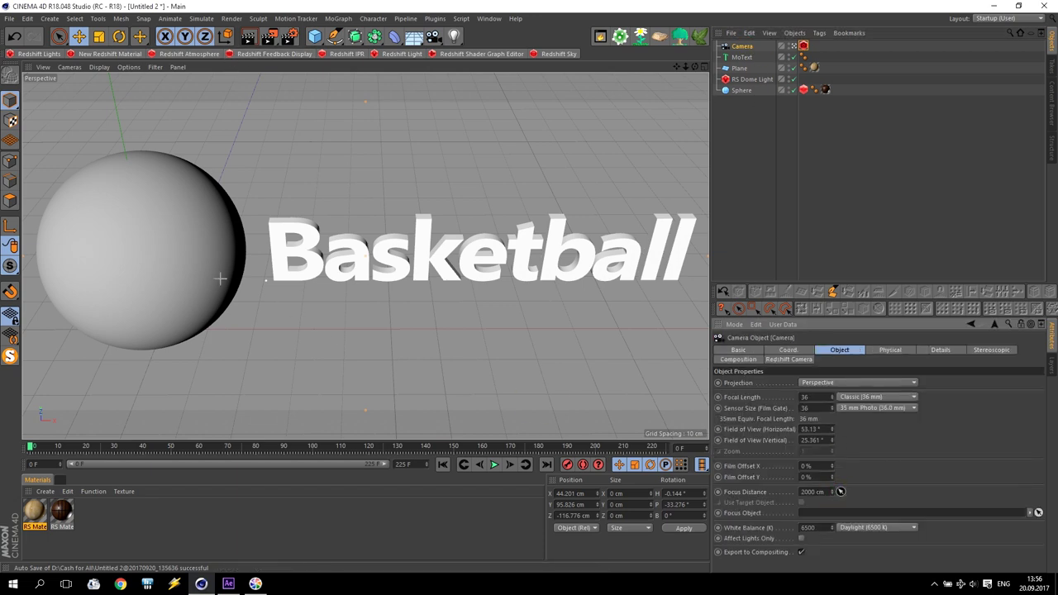
# Focus the camera on the sphere and move the Basketball text to Z -6.56 cm in Top view
pyautogui.click(140, 258)
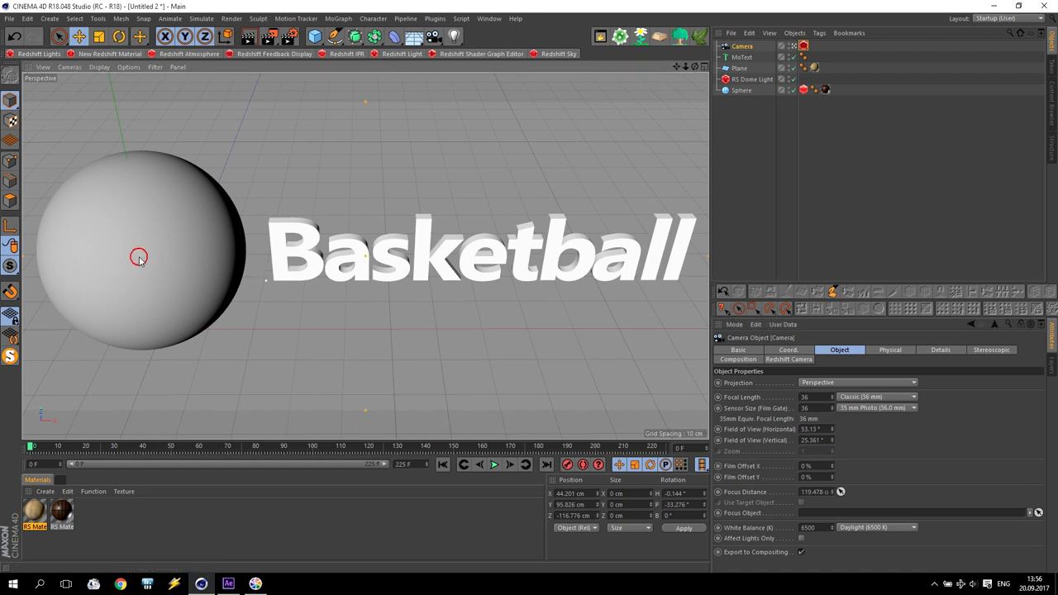
pyautogui.middleClick(430, 110)
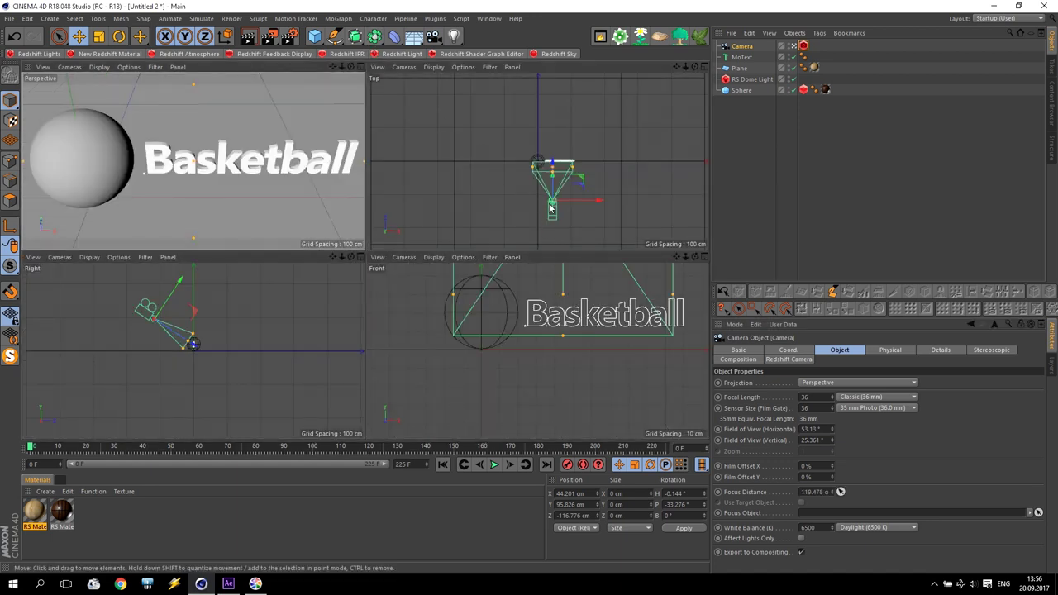
pyautogui.middleClick(447, 238)
pyautogui.scroll(5, 414, 262)
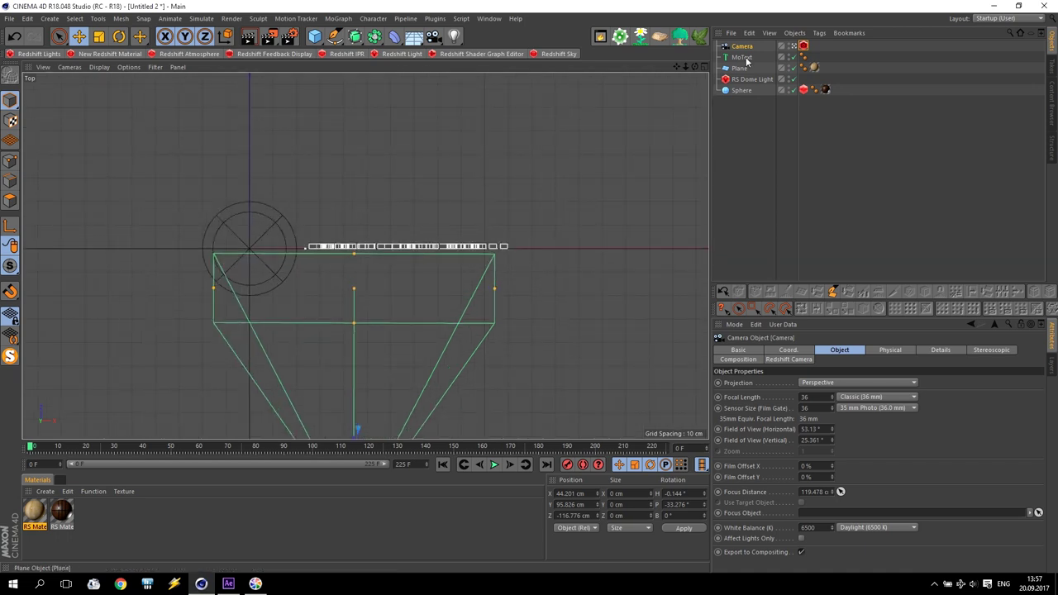
pyautogui.click(405, 246)
pyautogui.moveTo(306, 185); pyautogui.dragTo(302, 199)
pyautogui.middleClick(302, 199)
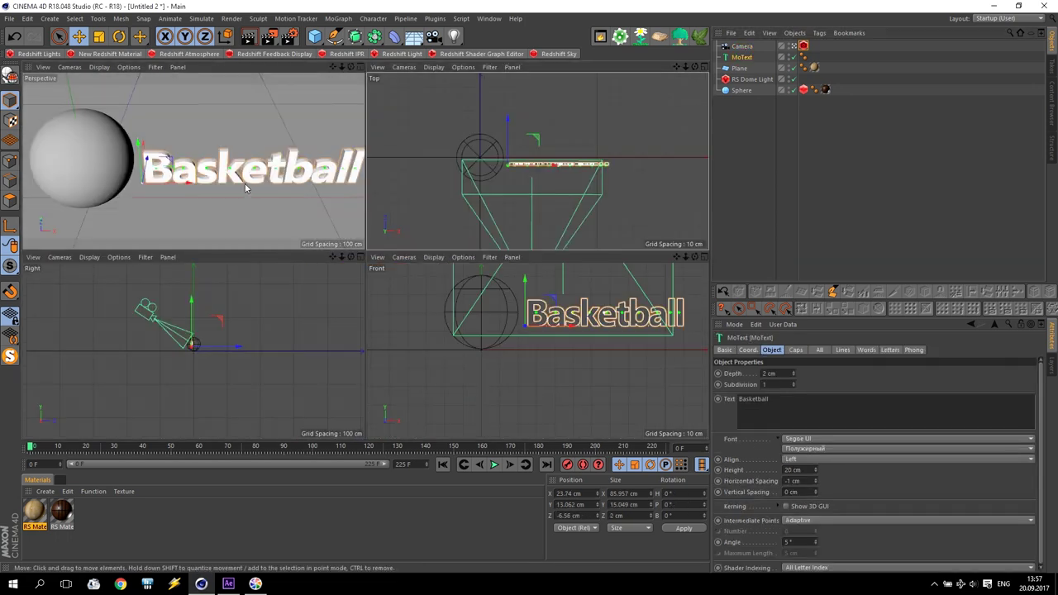
pyautogui.middleClick(303, 194)
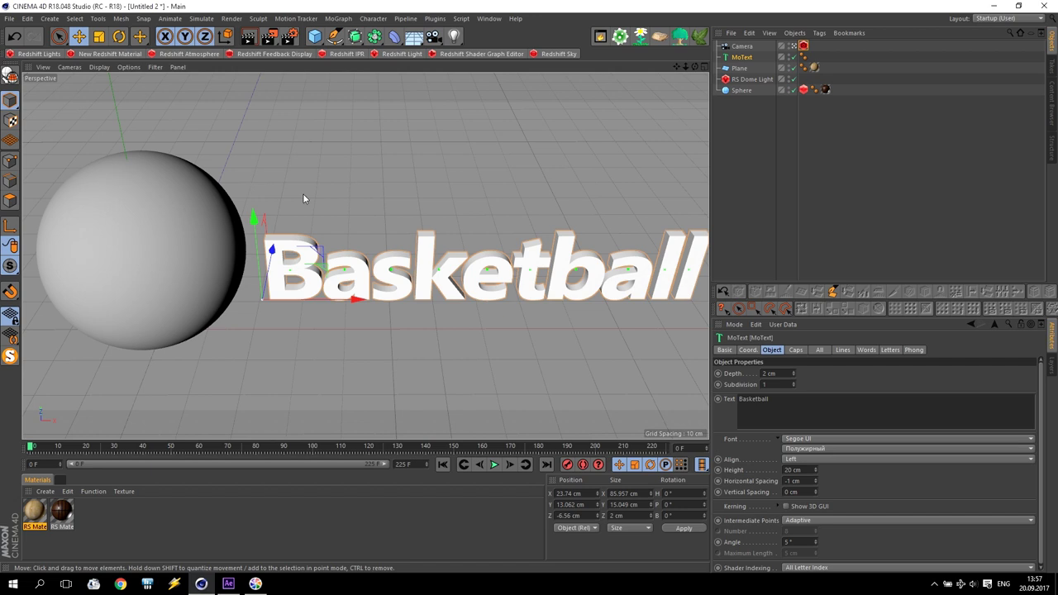
# Reframe the camera, refocus on the sphere at 119.916 cm, and render to Picture Viewer
pyautogui.click(741, 46)
pyautogui.moveTo(675, 69)
pyautogui.mouseDown()
pyautogui.moveTo(688, 76)
pyautogui.moveTo(676, 75)
pyautogui.mouseUp()
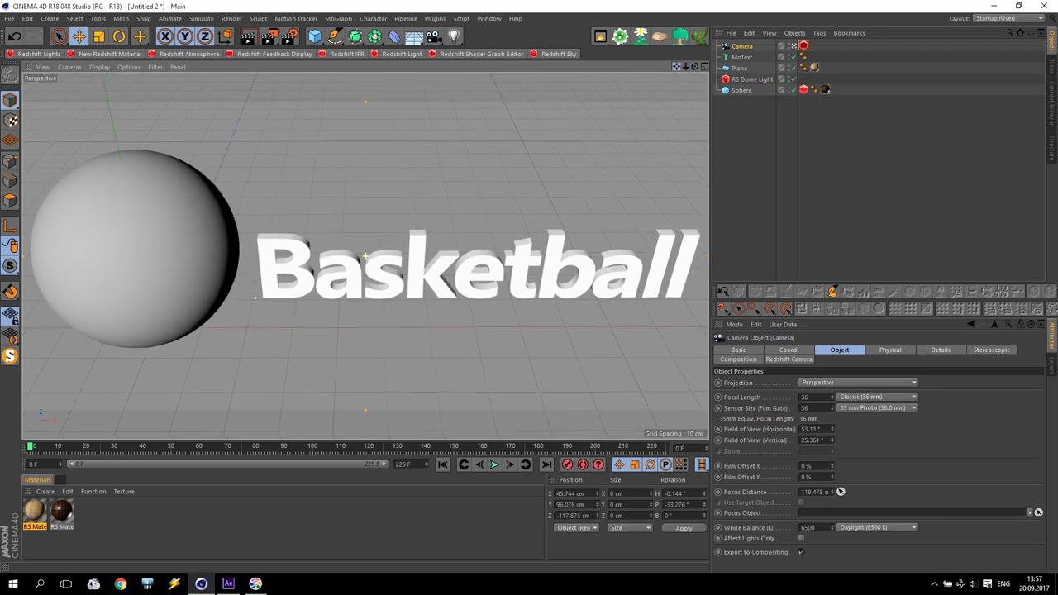
pyautogui.click(748, 47)
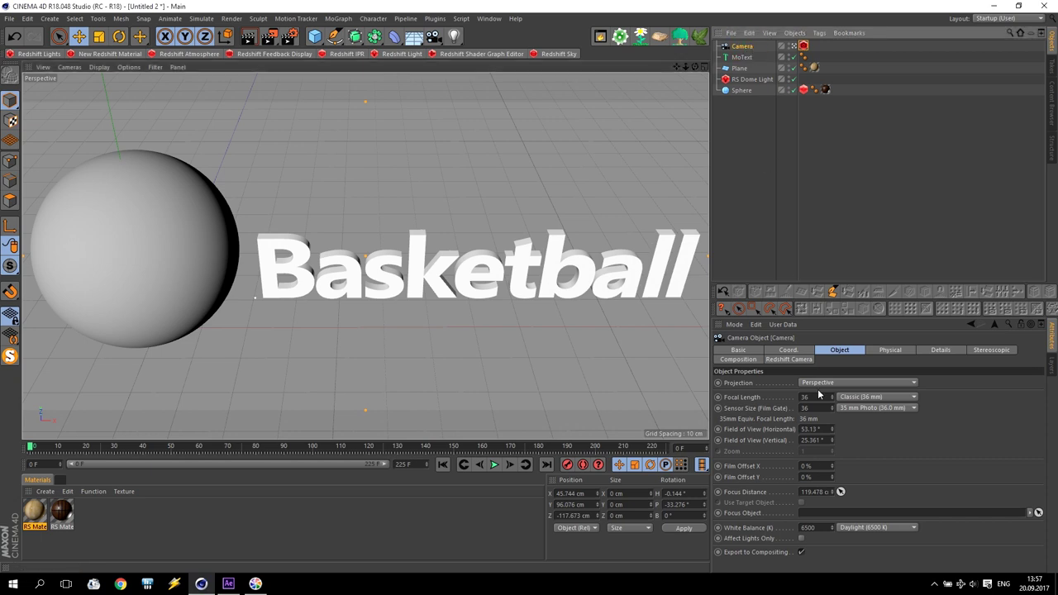
pyautogui.click(840, 492)
pyautogui.click(253, 126)
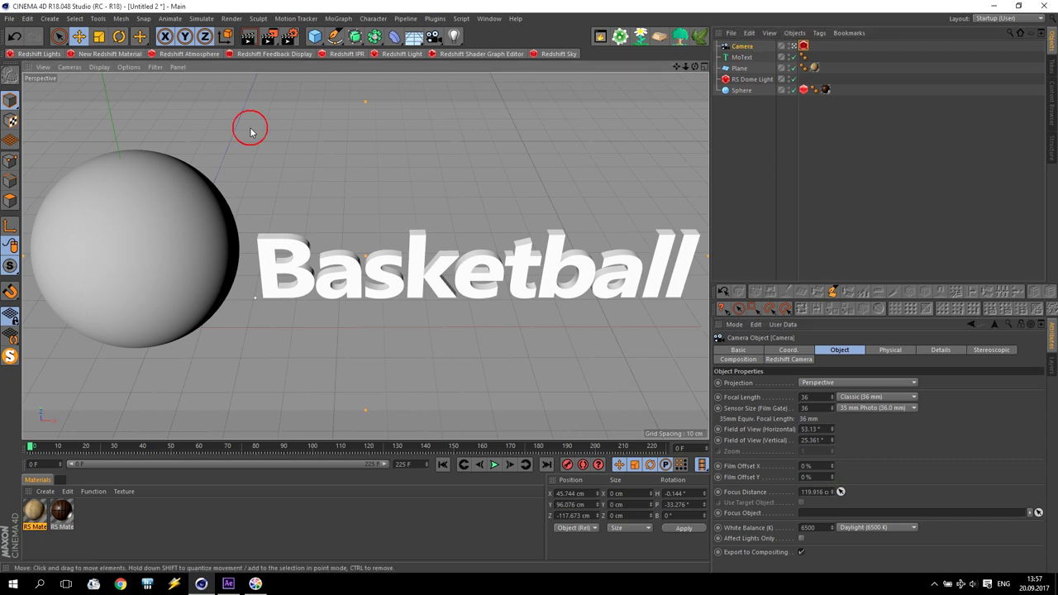
pyautogui.click(271, 36)
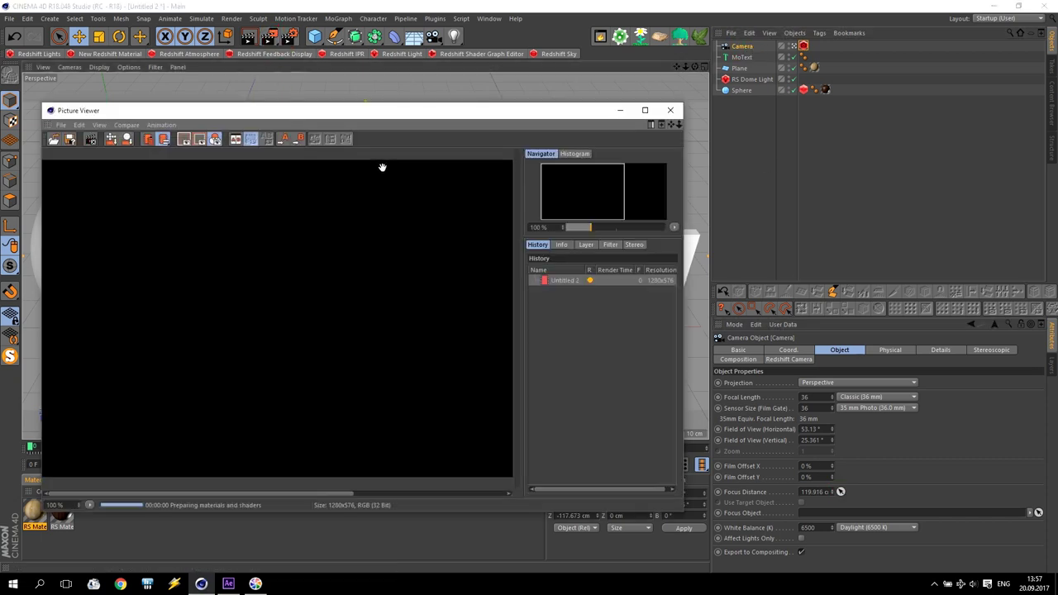
# Close the finished test render and raise the Basketball text to about Y 14.9 cm
pyautogui.click(648, 111)
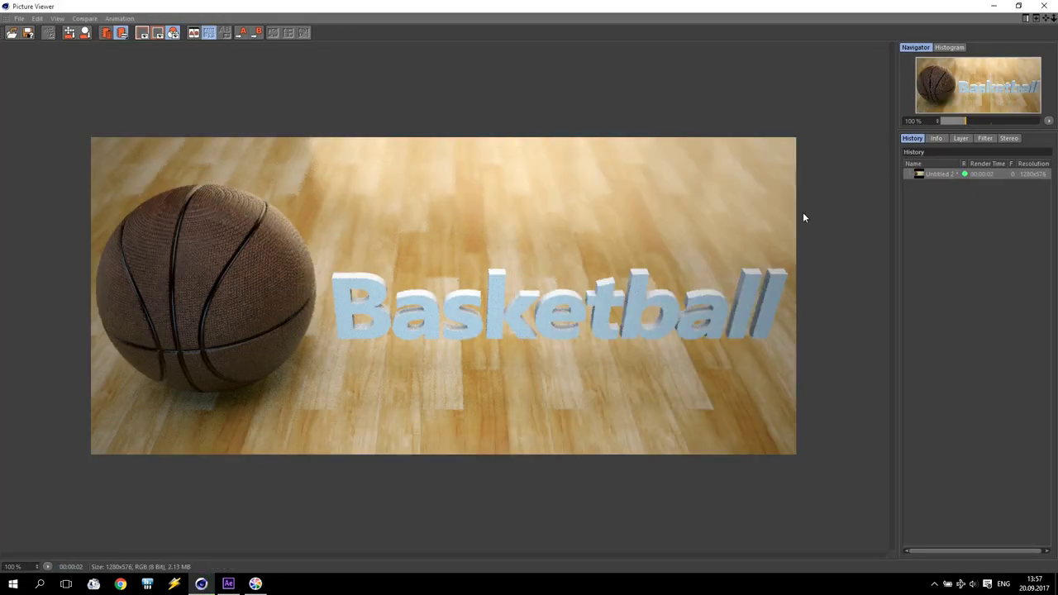
pyautogui.click(1044, 6)
pyautogui.click(411, 281)
pyautogui.moveTo(243, 224); pyautogui.dragTo(246, 204)
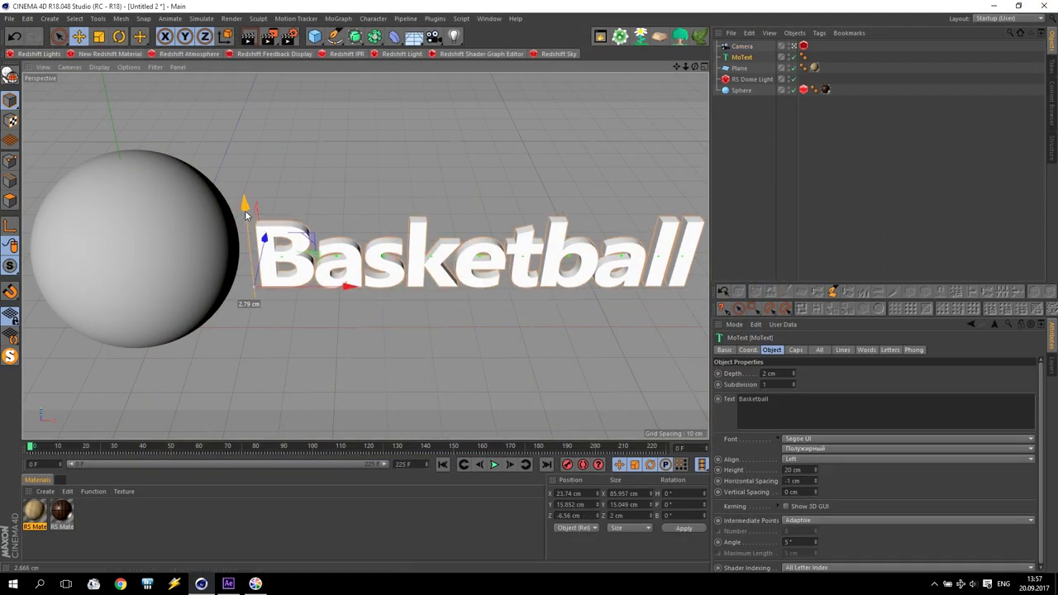
# Nudge the Basketball text, then test-slide the sphere along X across it
pyautogui.click(767, 141)
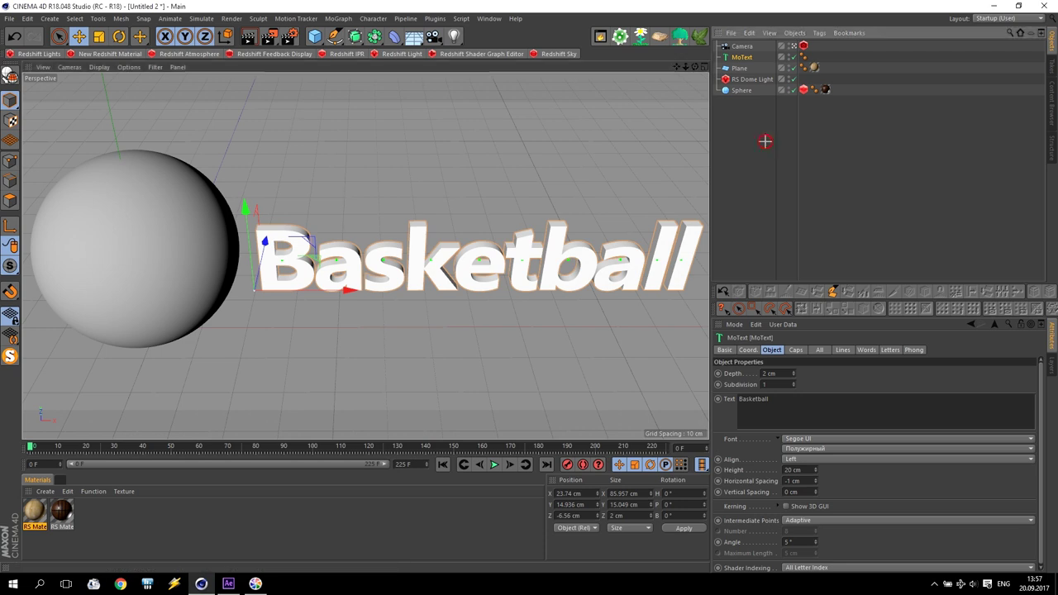
pyautogui.click(643, 252)
pyautogui.moveTo(343, 290); pyautogui.dragTo(343, 293)
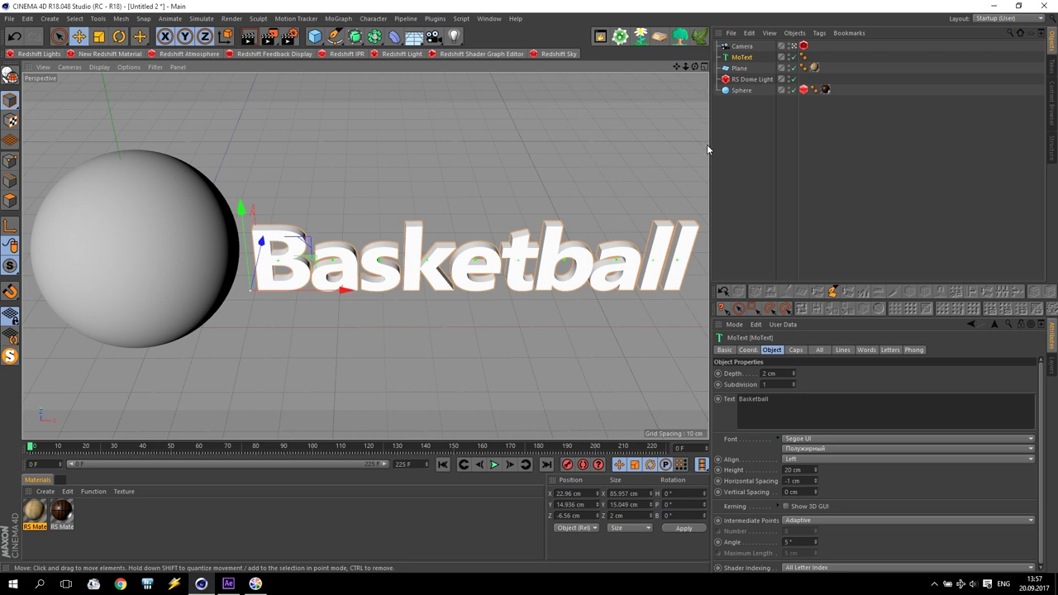
pyautogui.click(744, 92)
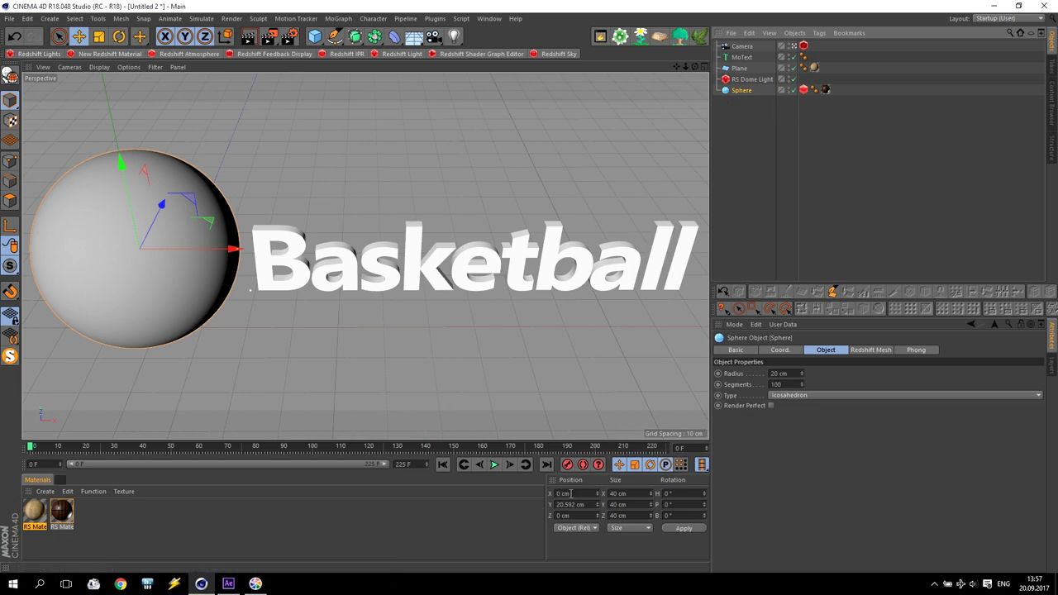
pyautogui.moveTo(567, 504); pyautogui.dragTo(696, 496)
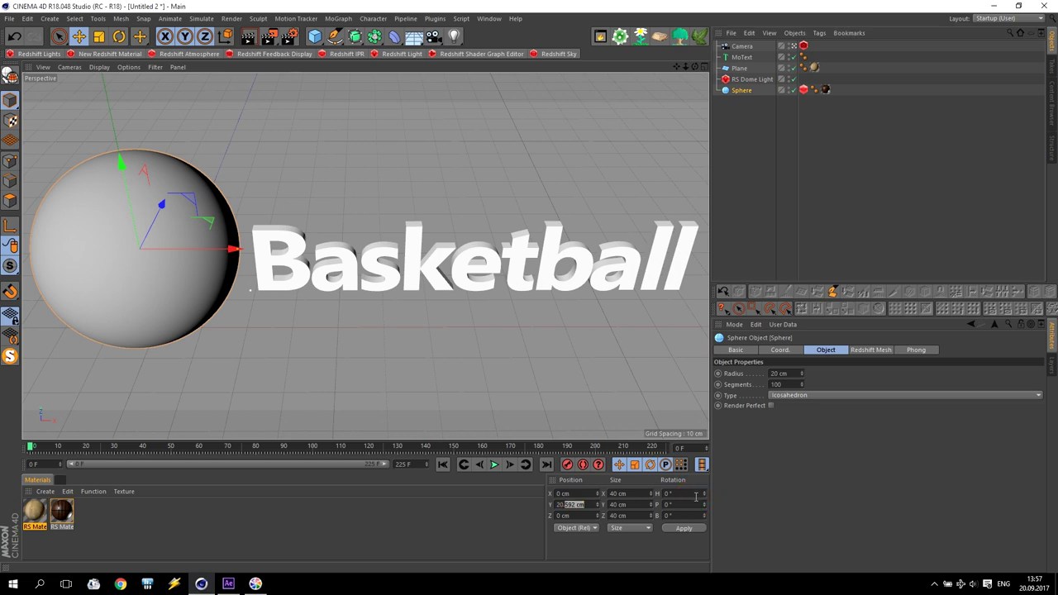
pyautogui.moveTo(223, 247)
pyautogui.mouseDown()
pyautogui.moveTo(204, 246)
pyautogui.moveTo(586, 257)
pyautogui.moveTo(860, 248)
pyautogui.moveTo(207, 246)
pyautogui.mouseUp()
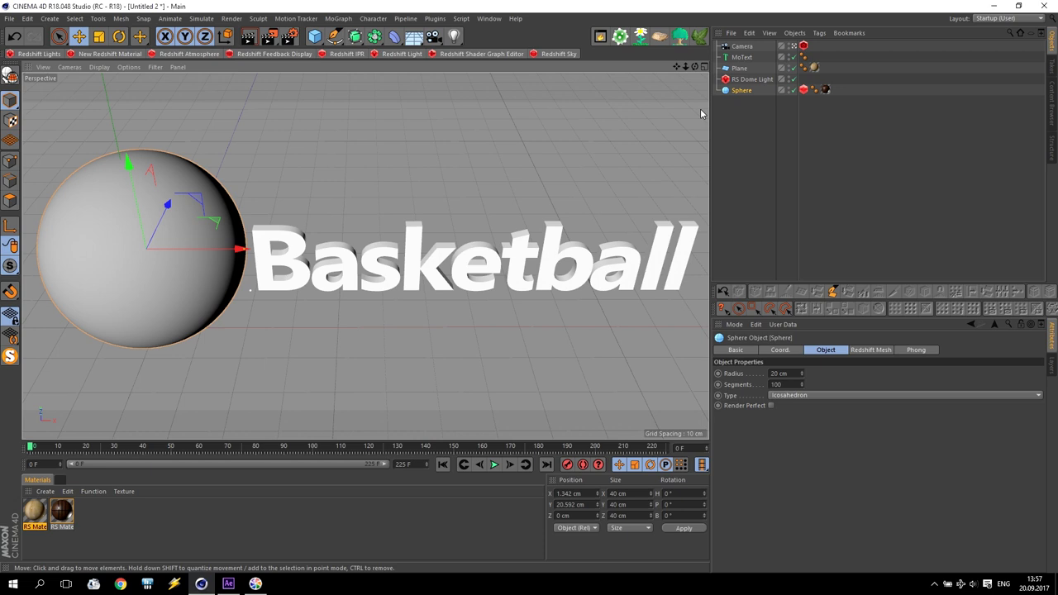
# Reselect the Sphere and browse to its CINEMA 4D Tags menu
pyautogui.click(819, 33)
pyautogui.moveTo(863, 160)
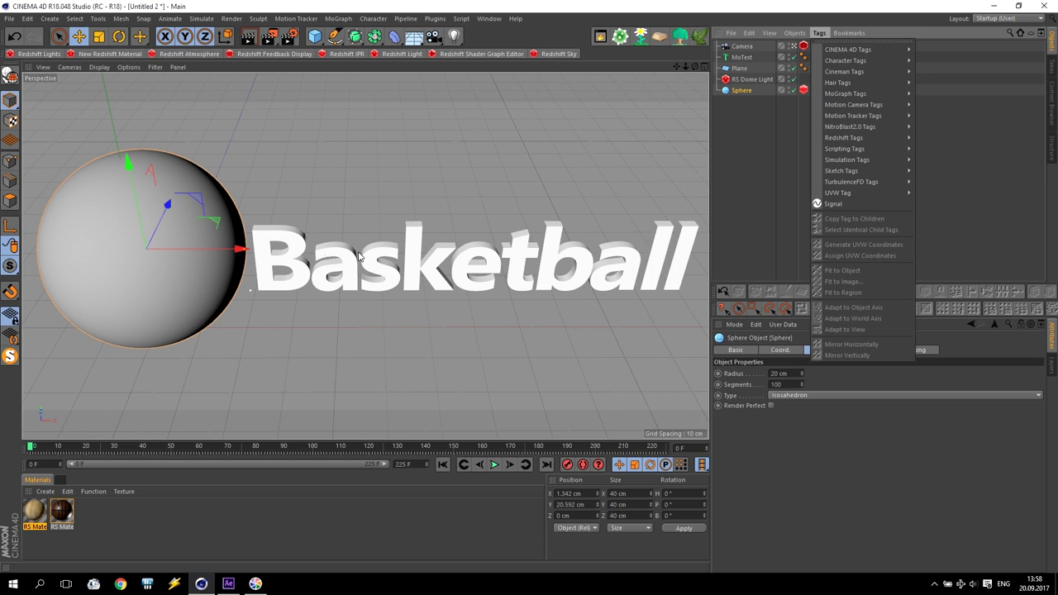
pyautogui.click(726, 190)
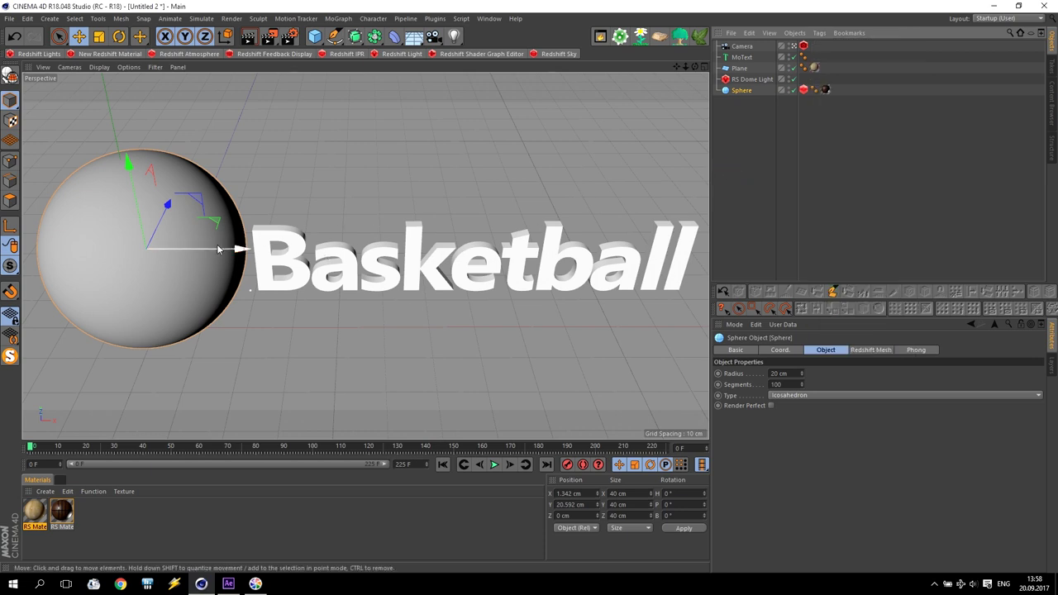
pyautogui.click(737, 93)
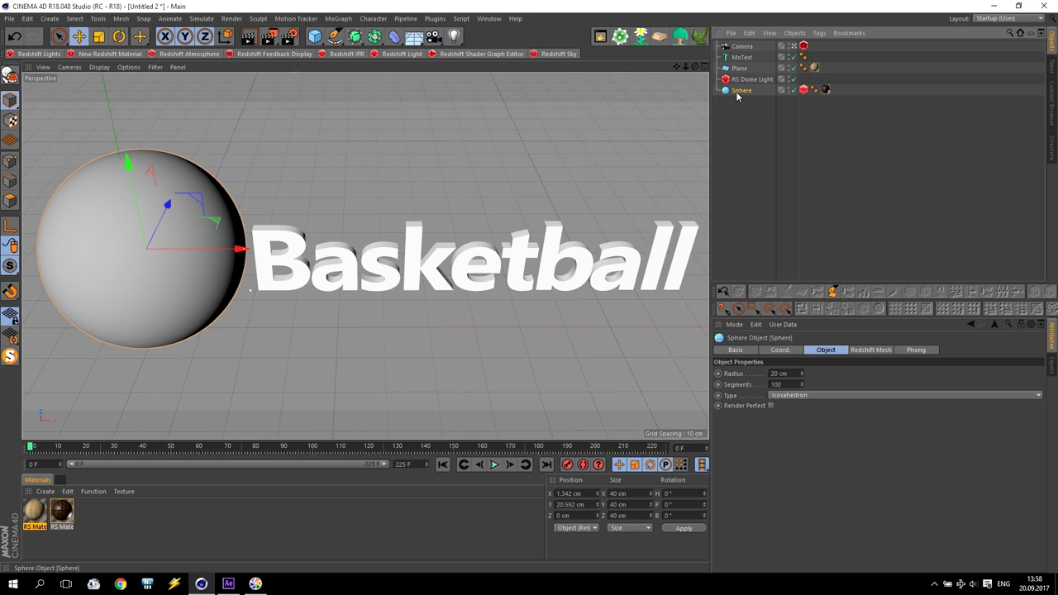
pyautogui.click(819, 33)
pyautogui.moveTo(852, 49)
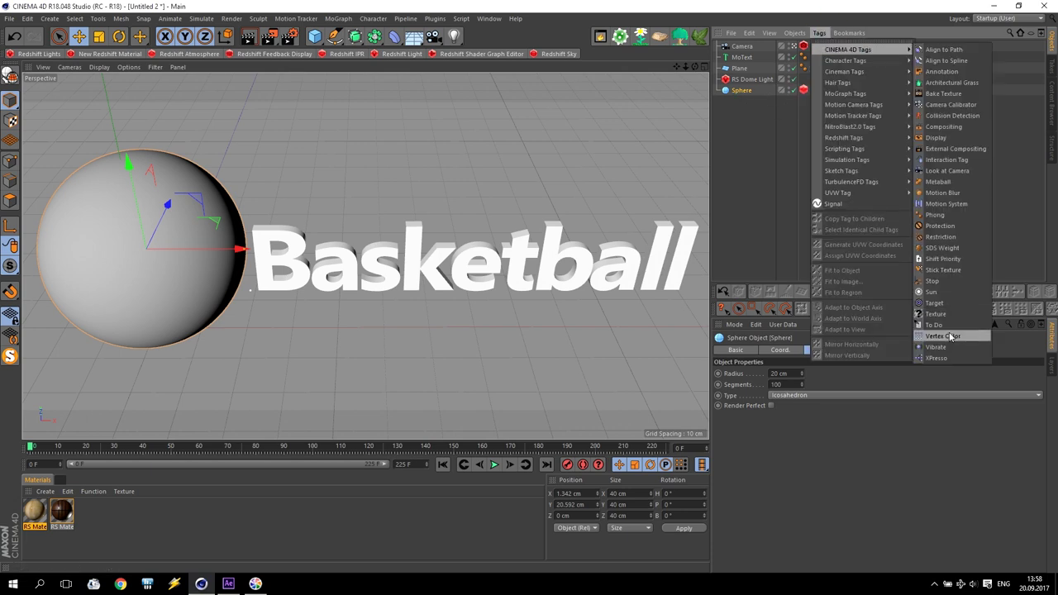
# Add an XPresso tag to the sphere with a Sphere node outputting Global Position . X
pyautogui.click(934, 358)
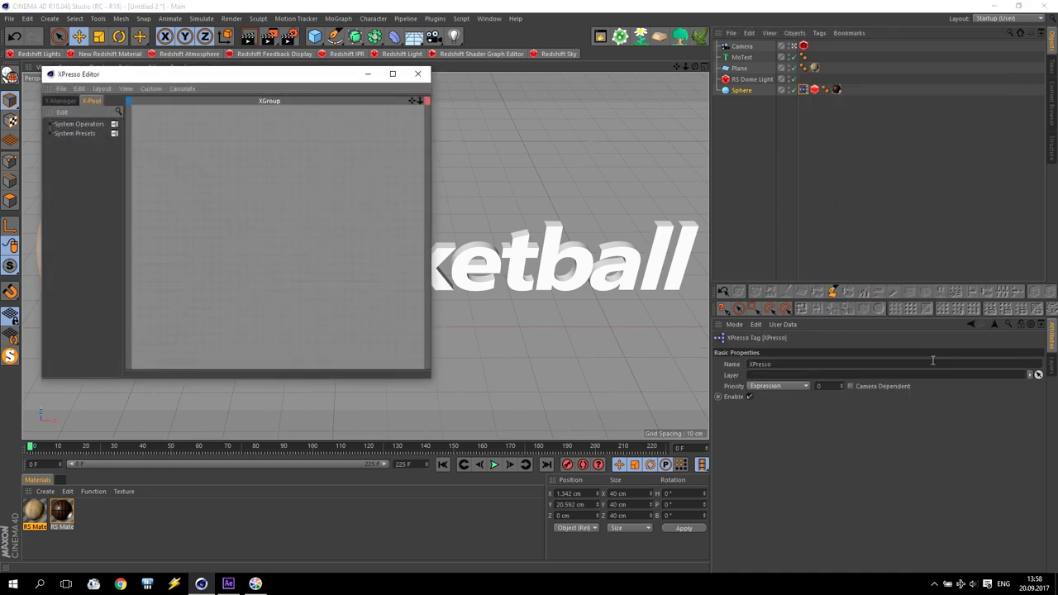
pyautogui.moveTo(207, 79); pyautogui.dragTo(408, 89)
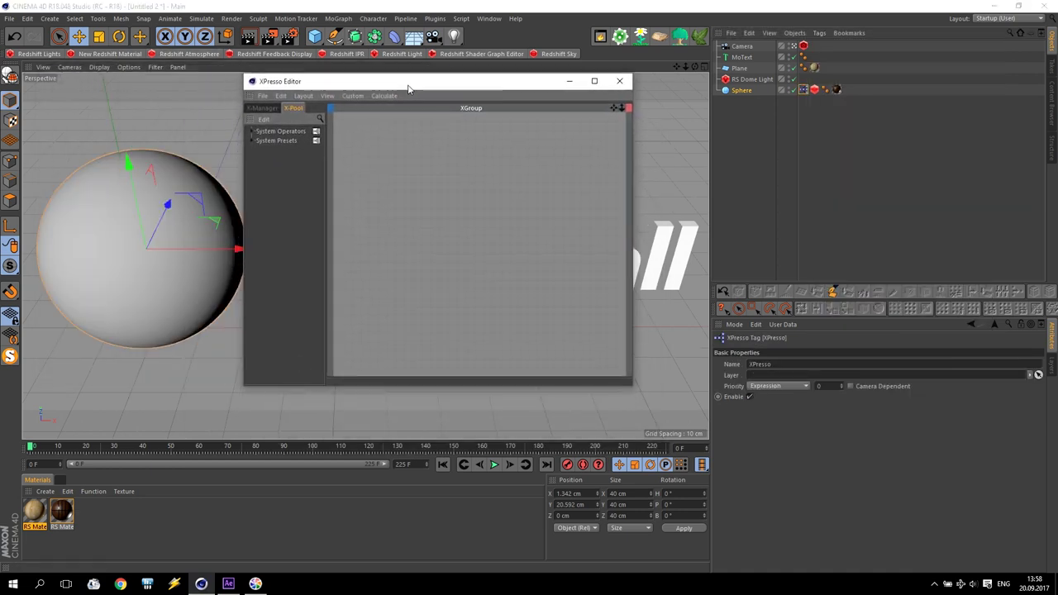
pyautogui.moveTo(632, 384); pyautogui.dragTo(701, 409)
pyautogui.moveTo(742, 91); pyautogui.dragTo(397, 189)
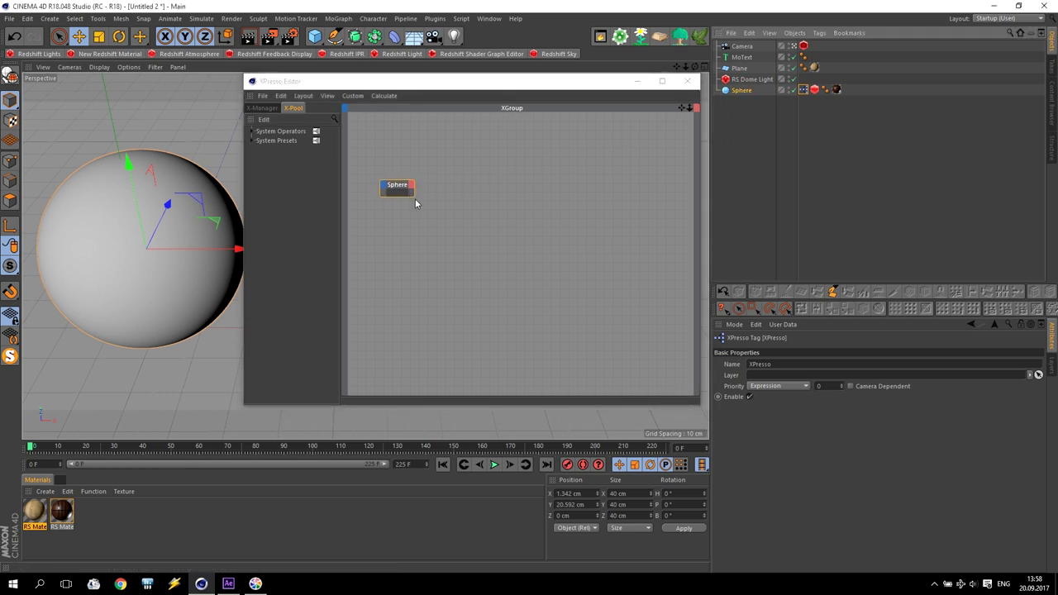
pyautogui.moveTo(413, 194); pyautogui.dragTo(453, 217)
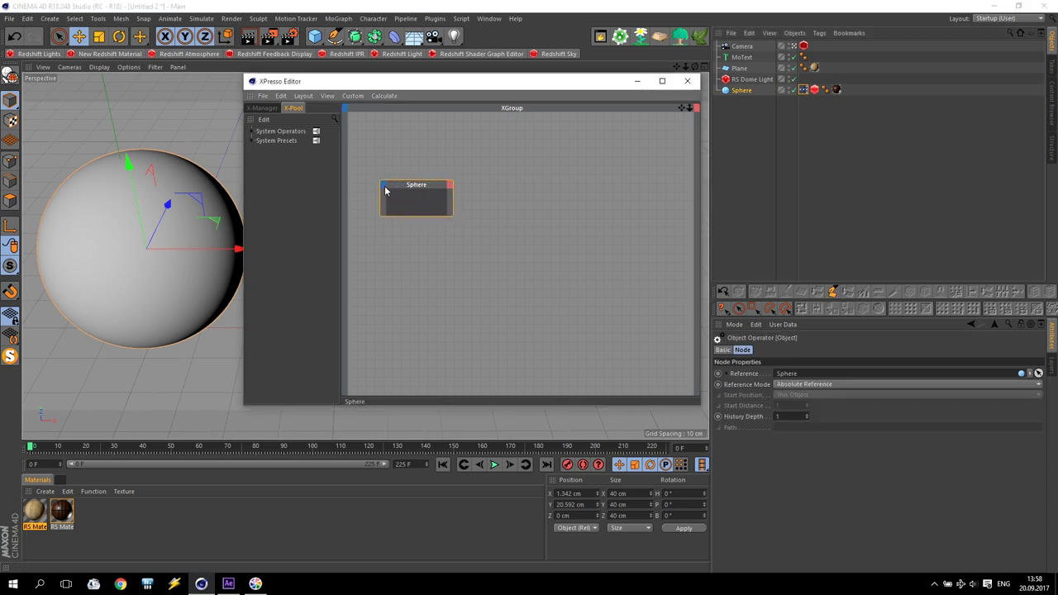
pyautogui.click(385, 189)
pyautogui.click(463, 190)
pyautogui.click(451, 185)
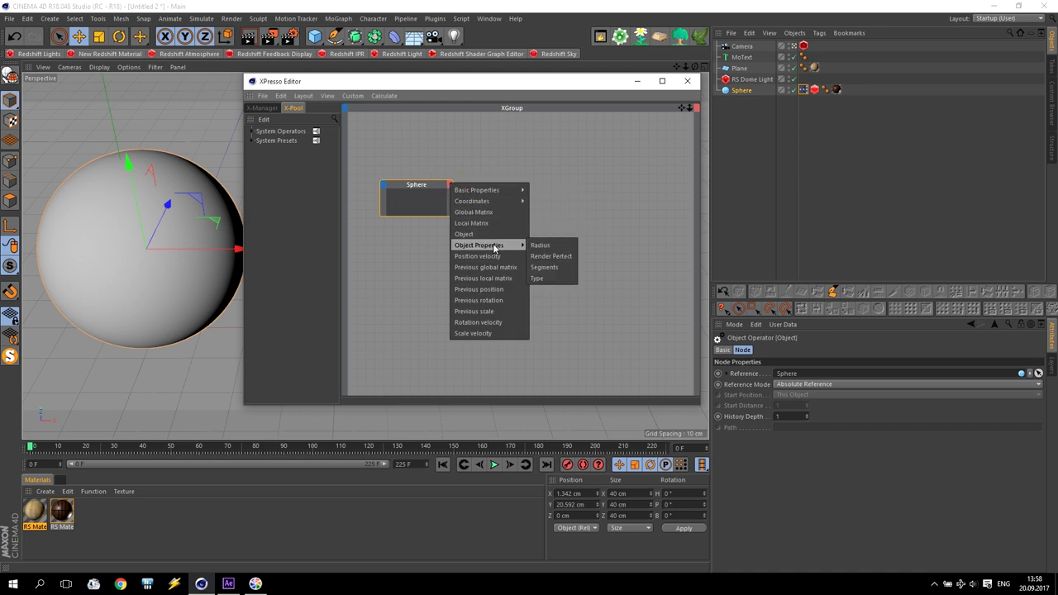
pyautogui.moveTo(497, 190)
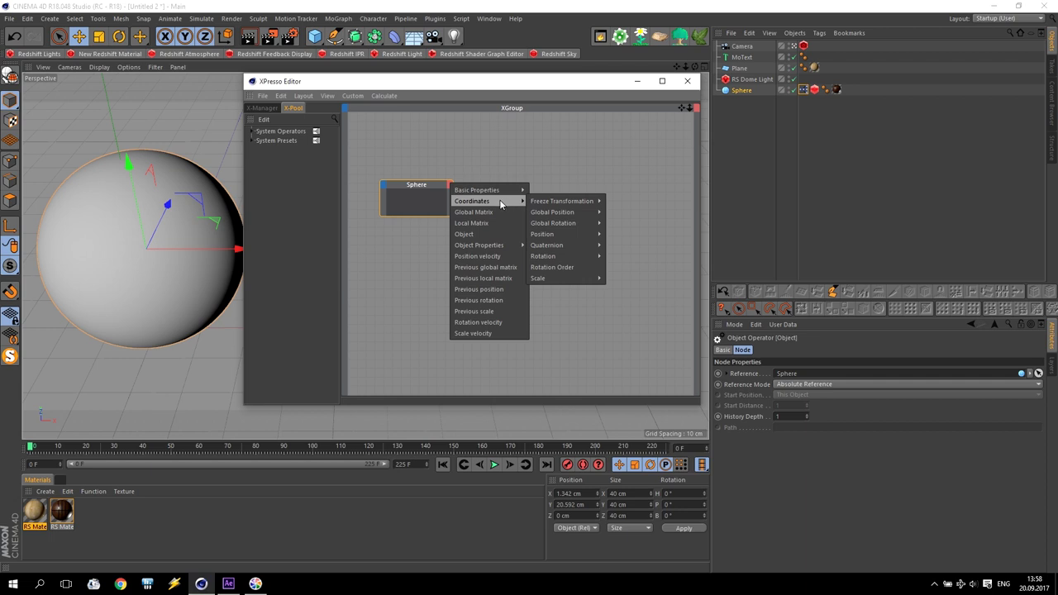
pyautogui.moveTo(549, 215)
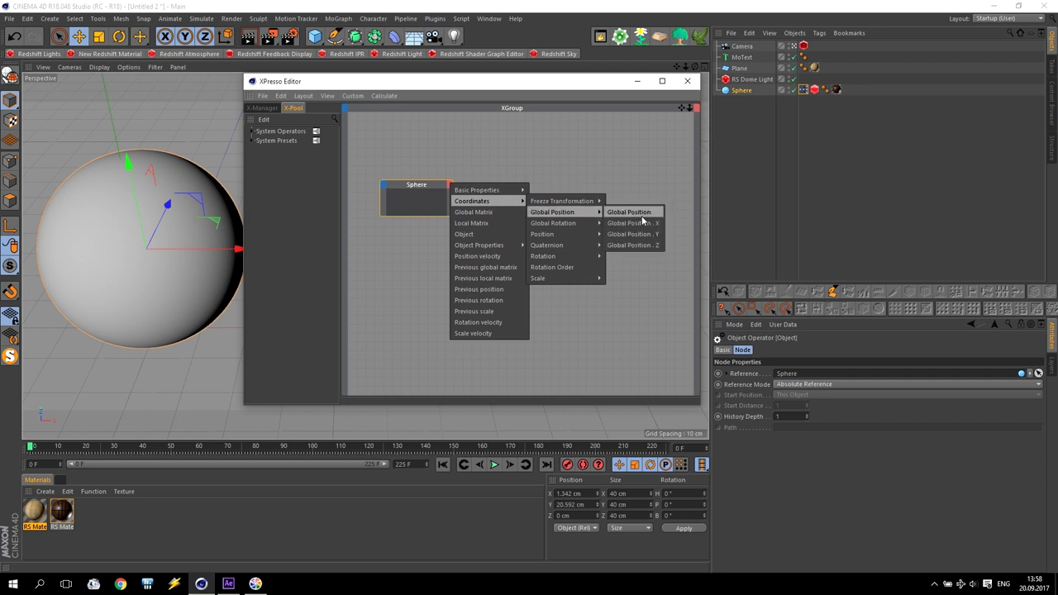
pyautogui.click(648, 225)
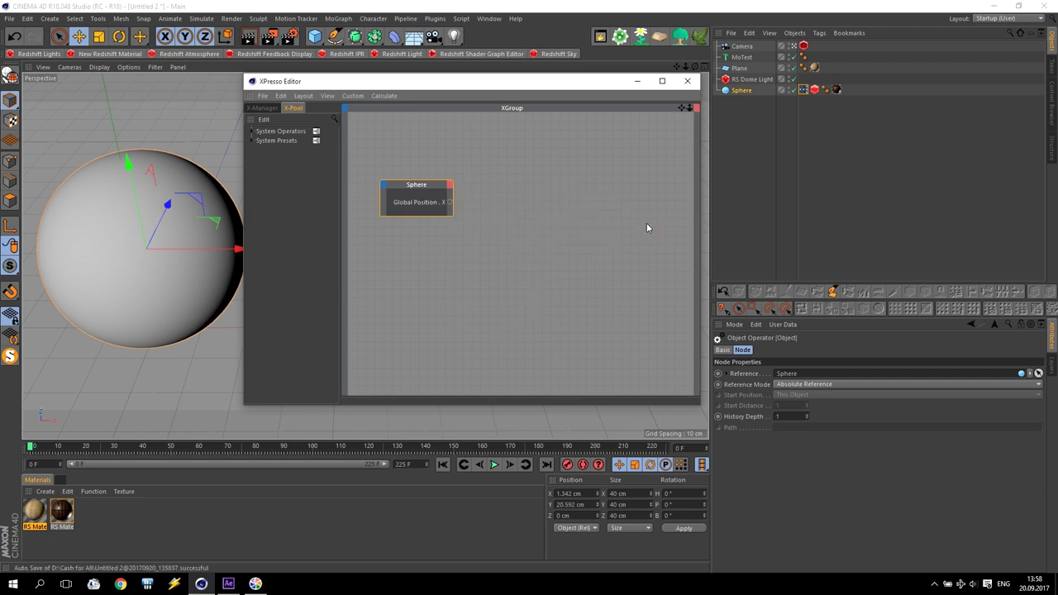
# Minimize XPresso, test-move the sphere along X, then reset its X position to 0 cm
pyautogui.click(637, 81)
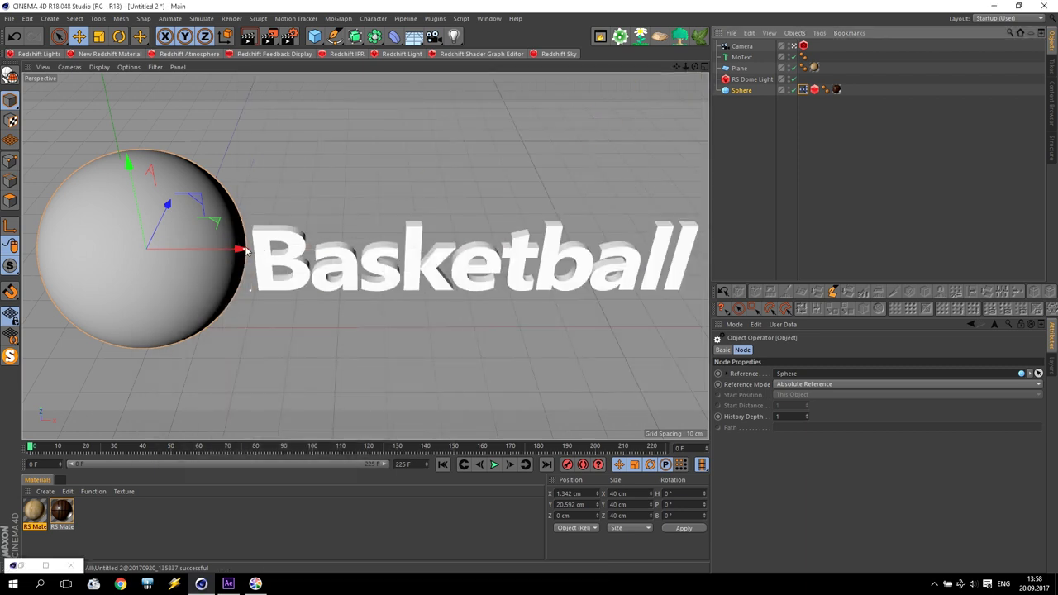
pyautogui.moveTo(225, 245); pyautogui.dragTo(331, 243)
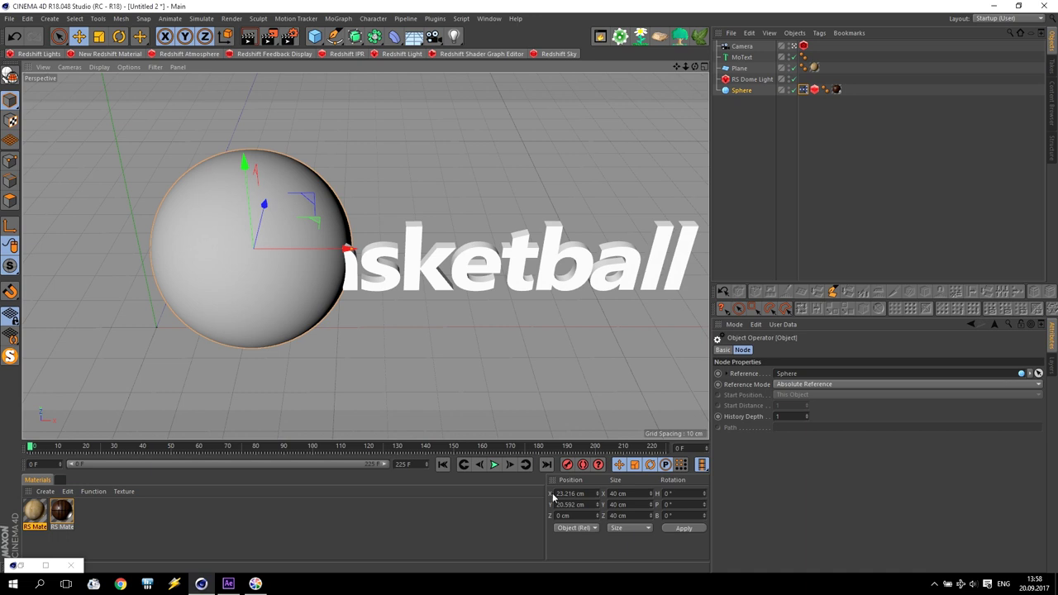
pyautogui.doubleClick(570, 493)
pyautogui.write('0')
pyautogui.press('Return')
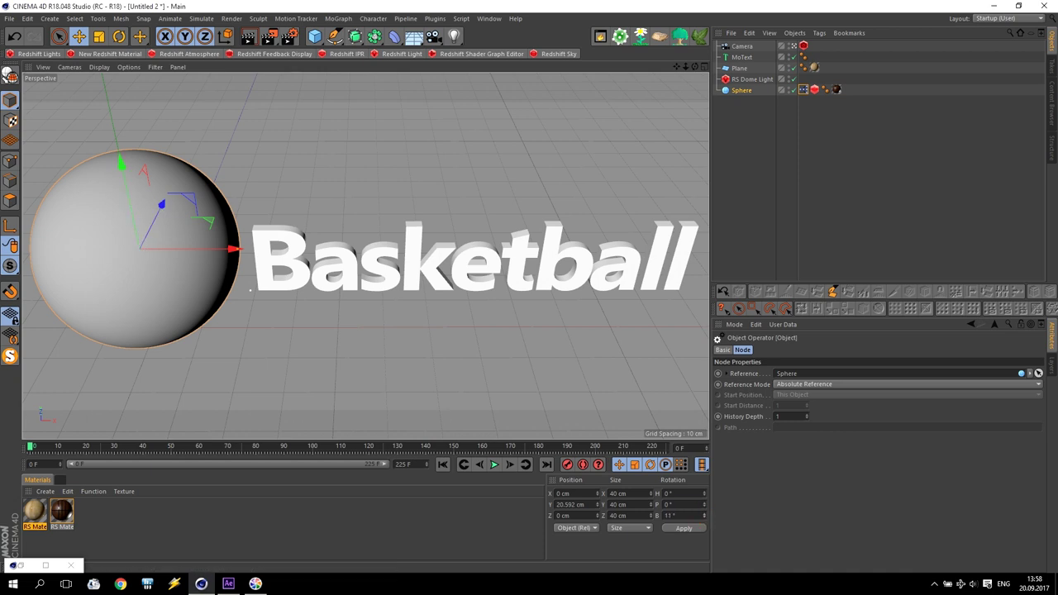
# Reset the sphere's bank rotation (R.B) back to 0° after test-rolling it
pyautogui.press('Escape')
pyautogui.click(744, 91)
pyautogui.click(773, 351)
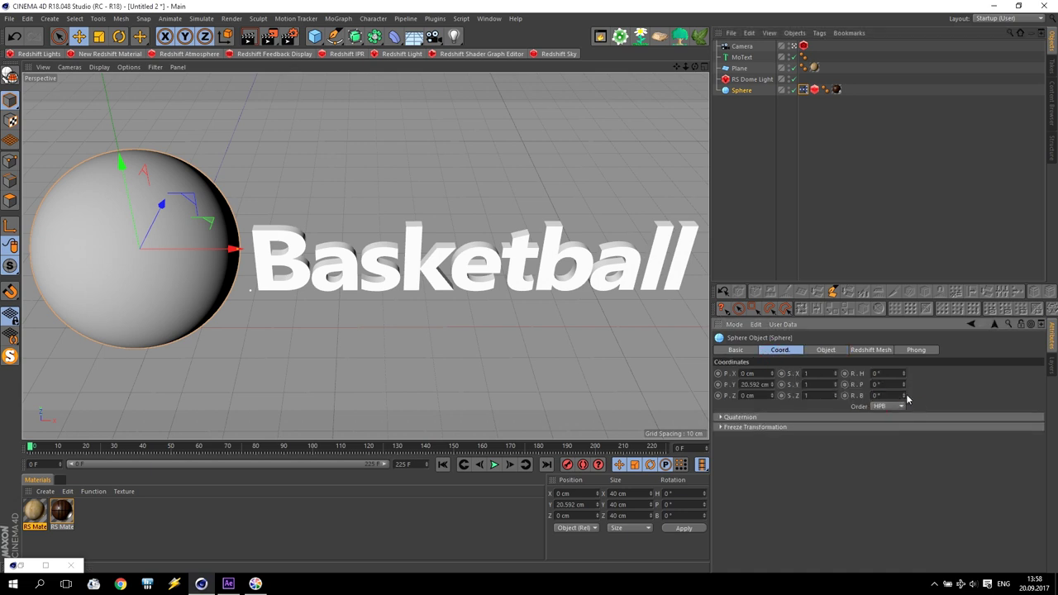
pyautogui.moveTo(904, 396)
pyautogui.mouseDown()
pyautogui.moveTo(904, 427)
pyautogui.moveTo(898, 398)
pyautogui.mouseUp()
pyautogui.write('0')
pyautogui.press('Return')
# Add a second Sphere node to the XPresso graph with a Global Rotation . B input port
pyautogui.doubleClick(803, 89)
pyautogui.moveTo(742, 91); pyautogui.dragTo(602, 199)
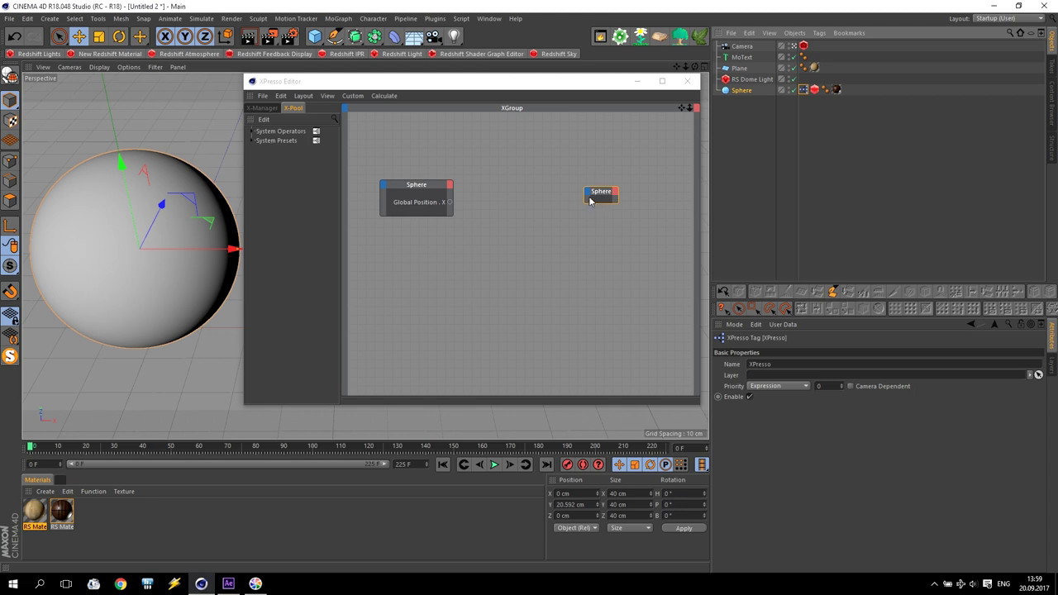
pyautogui.click(588, 191)
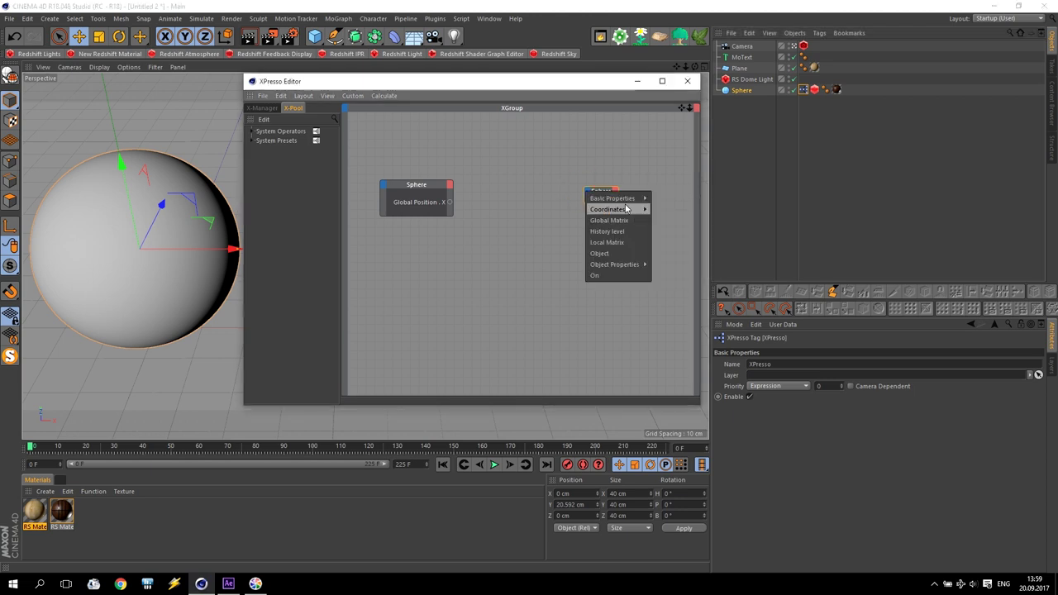
pyautogui.moveTo(627, 209)
pyautogui.moveTo(691, 231)
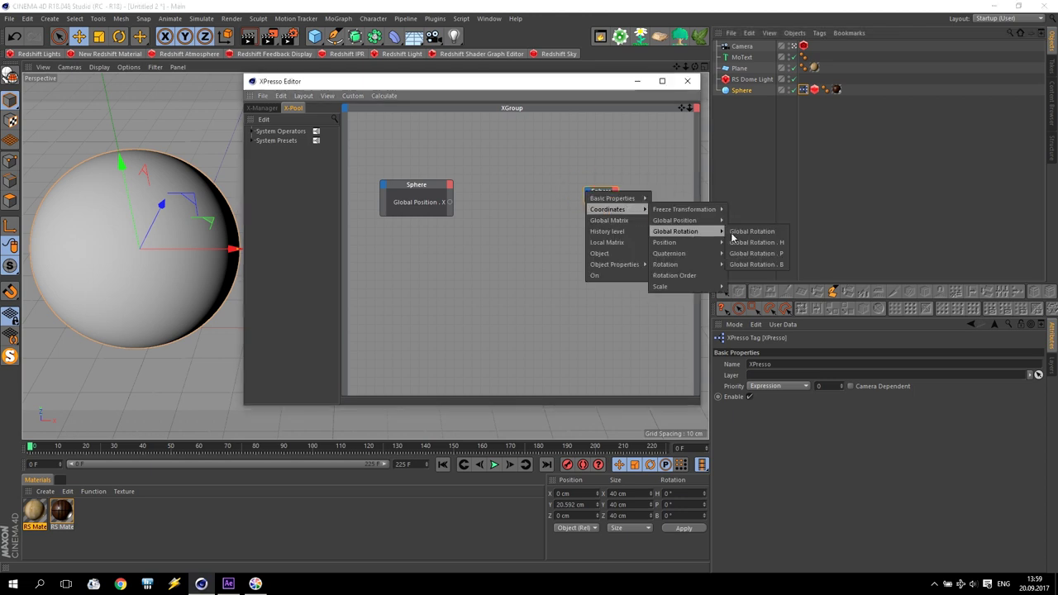
pyautogui.click(755, 265)
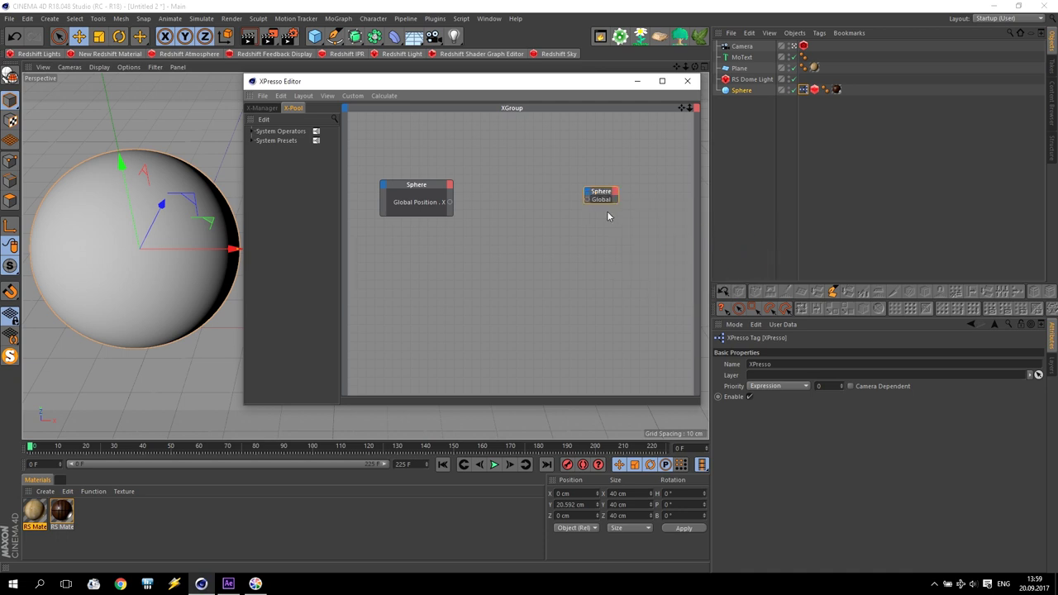
pyautogui.moveTo(601, 205); pyautogui.dragTo(680, 229)
pyautogui.moveTo(645, 191)
pyautogui.mouseDown()
pyautogui.moveTo(637, 184)
pyautogui.moveTo(646, 187)
pyautogui.mouseUp()
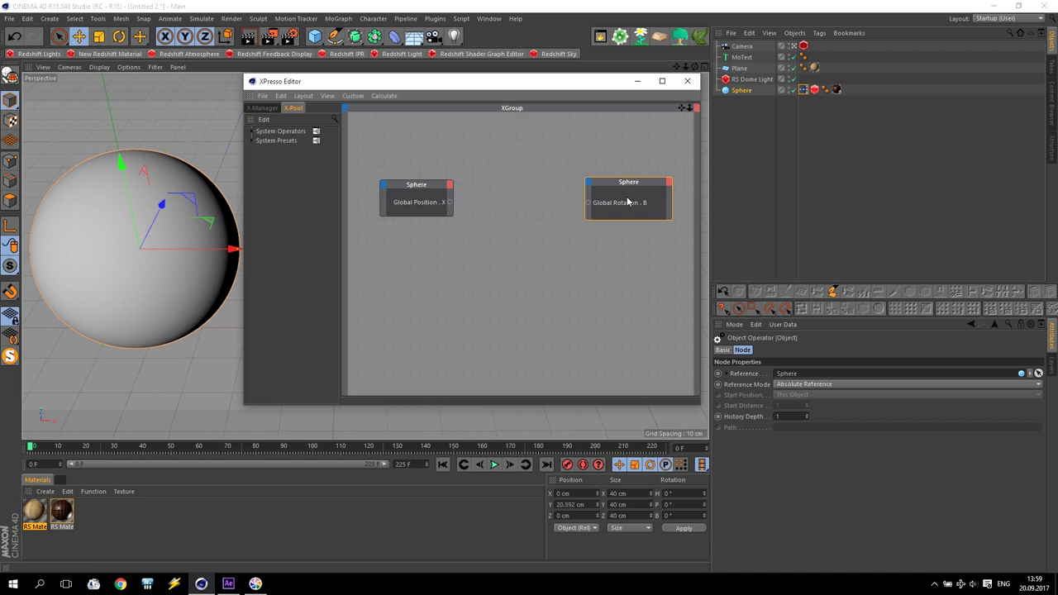
pyautogui.rightClick(500, 183)
pyautogui.rightClick(500, 183)
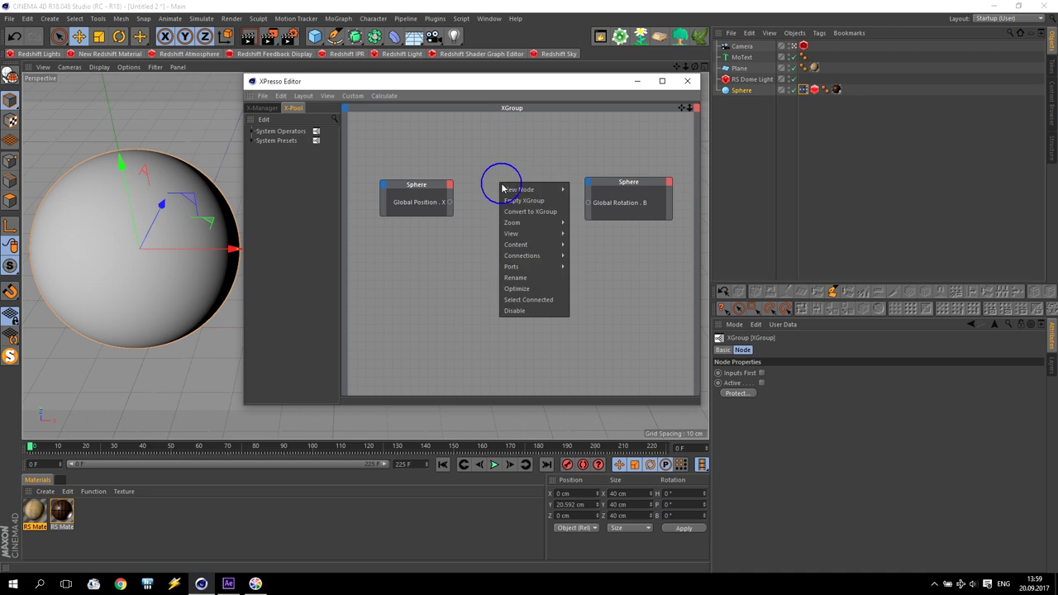
# Add a Range Mapper node between the two Sphere nodes
pyautogui.moveTo(508, 192)
pyautogui.moveTo(603, 194)
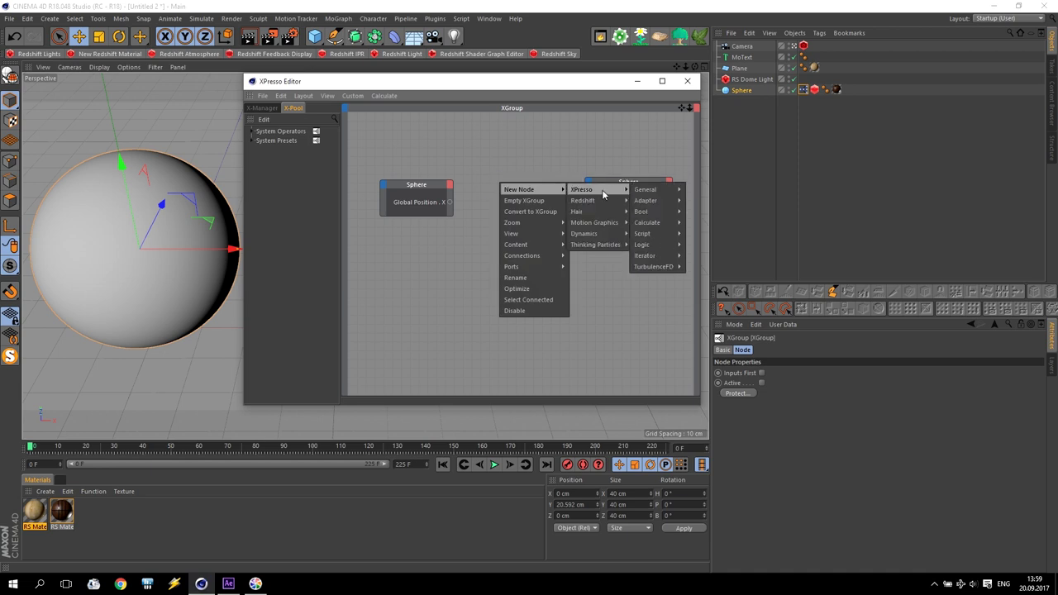
pyautogui.moveTo(651, 224)
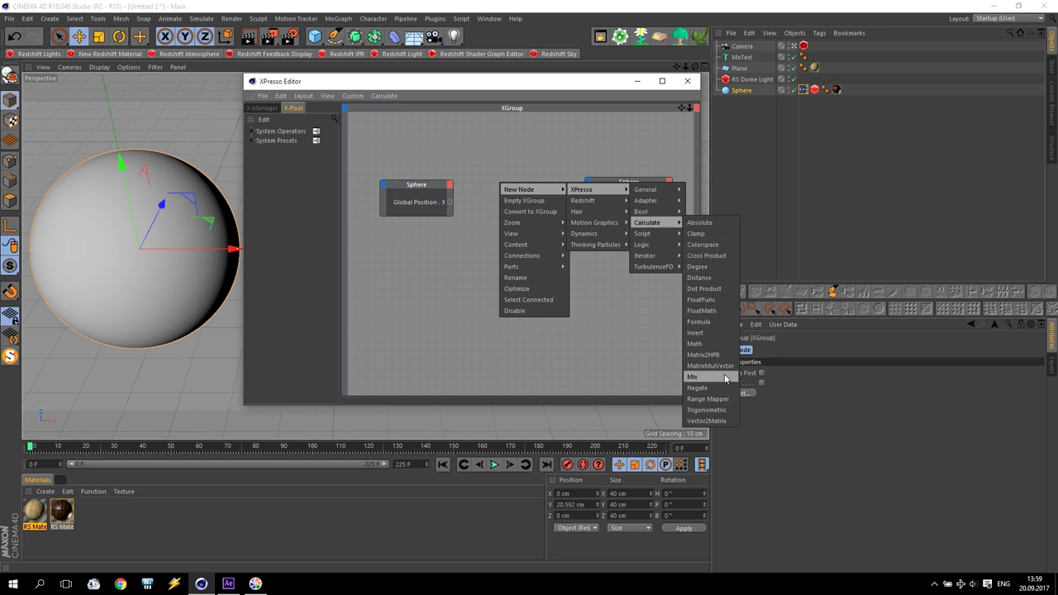
pyautogui.click(708, 399)
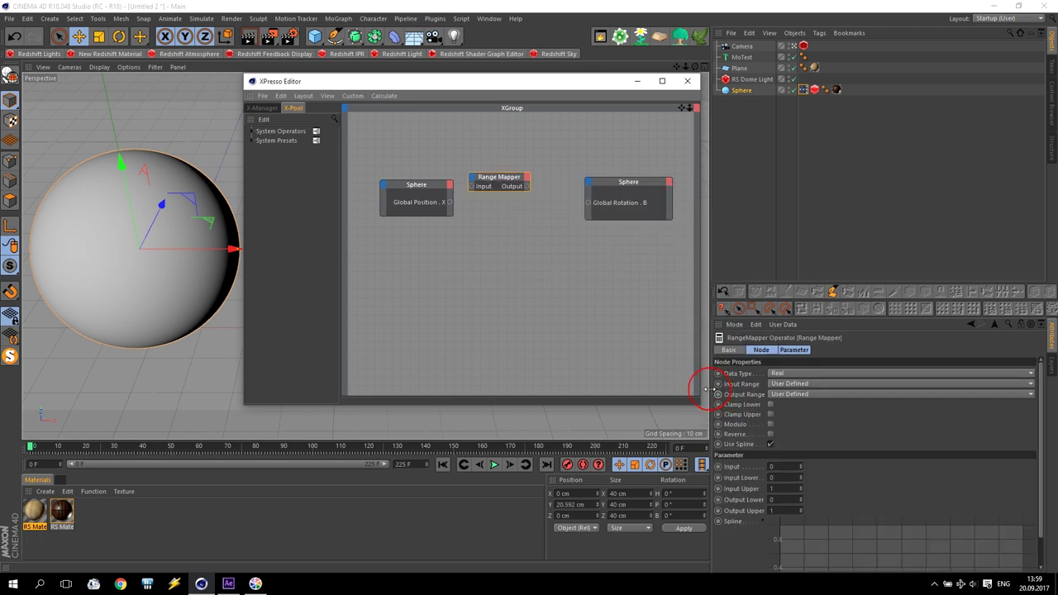
pyautogui.click(501, 195)
pyautogui.moveTo(500, 177); pyautogui.dragTo(517, 184)
# Wire Global Position . X into the Range Mapper and slide the sphere to test the spin
pyautogui.moveTo(419, 184); pyautogui.dragTo(588, 203)
pyautogui.moveTo(588, 83); pyautogui.dragTo(917, 61)
pyautogui.moveTo(232, 255); pyautogui.dragTo(240, 286)
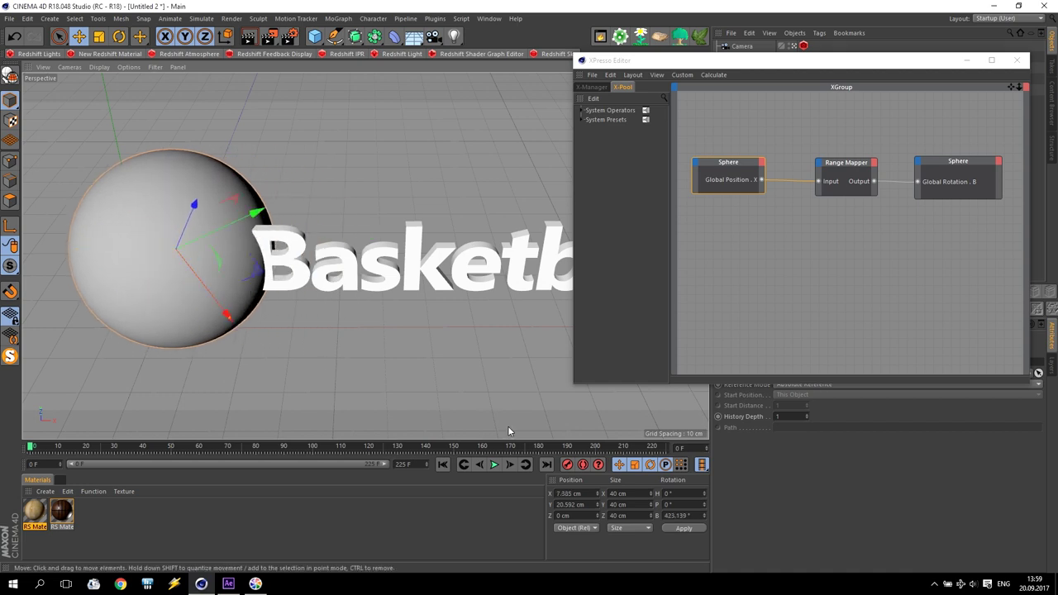
# Reset the sphere's X position to 0 cm
pyautogui.doubleClick(576, 494)
pyautogui.write('0')
pyautogui.press('Return')
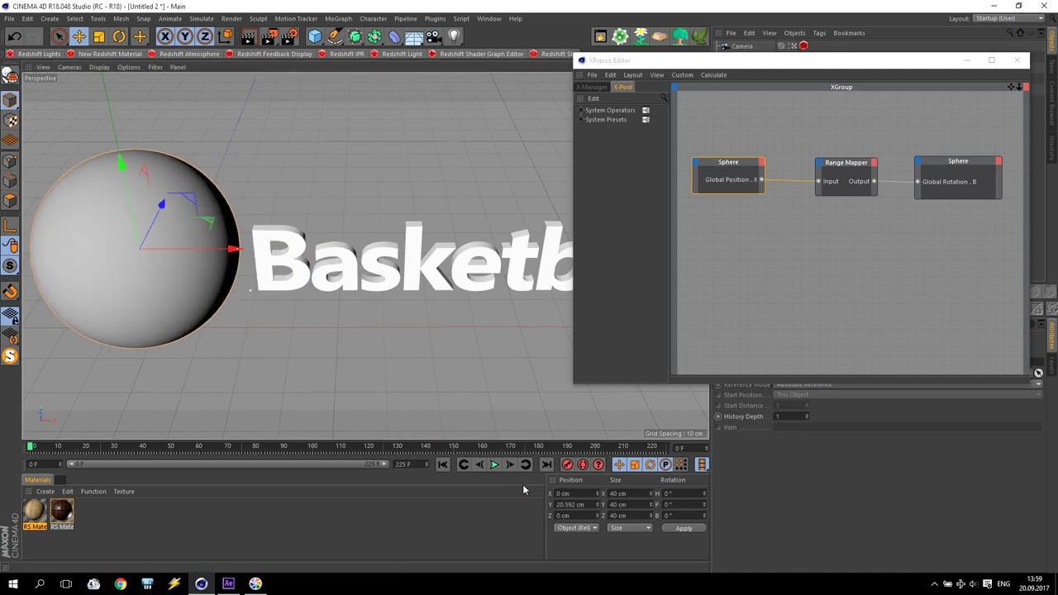
pyautogui.moveTo(806, 60); pyautogui.dragTo(482, 41)
# Set the Range Mapper's Output Range to Degree (0° to 360°)
pyautogui.click(520, 149)
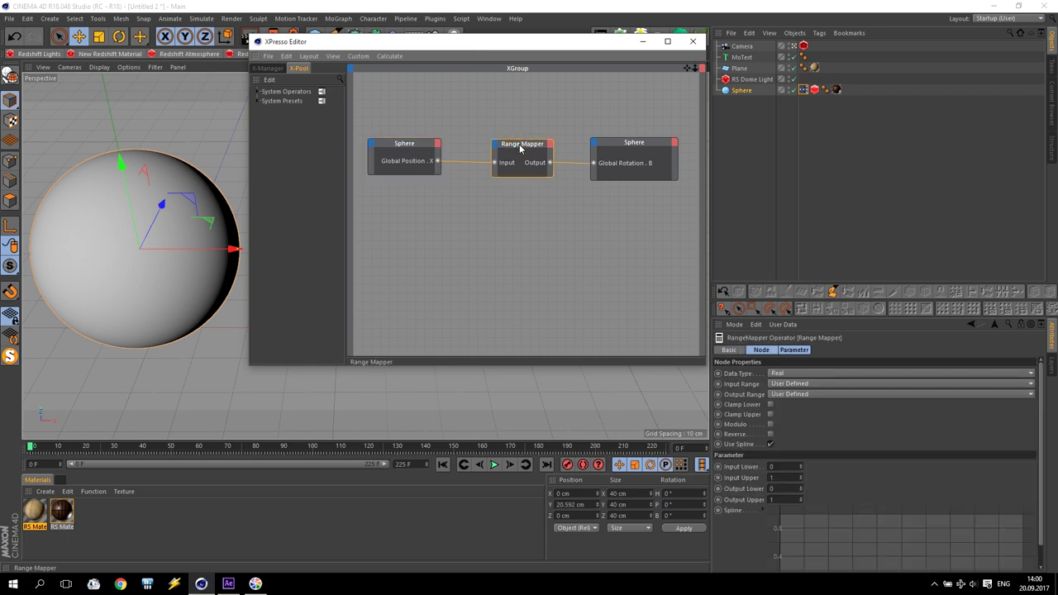
pyautogui.click(804, 395)
pyautogui.click(806, 417)
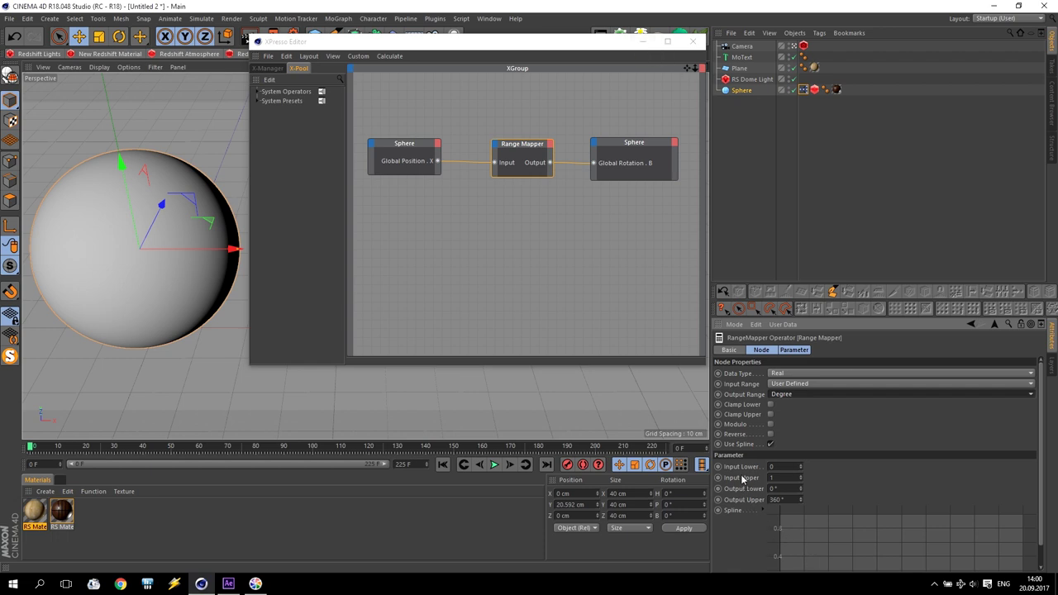
# Slide the sphere past the Basketball text to X 142.592 cm to test the rotation
pyautogui.click(636, 42)
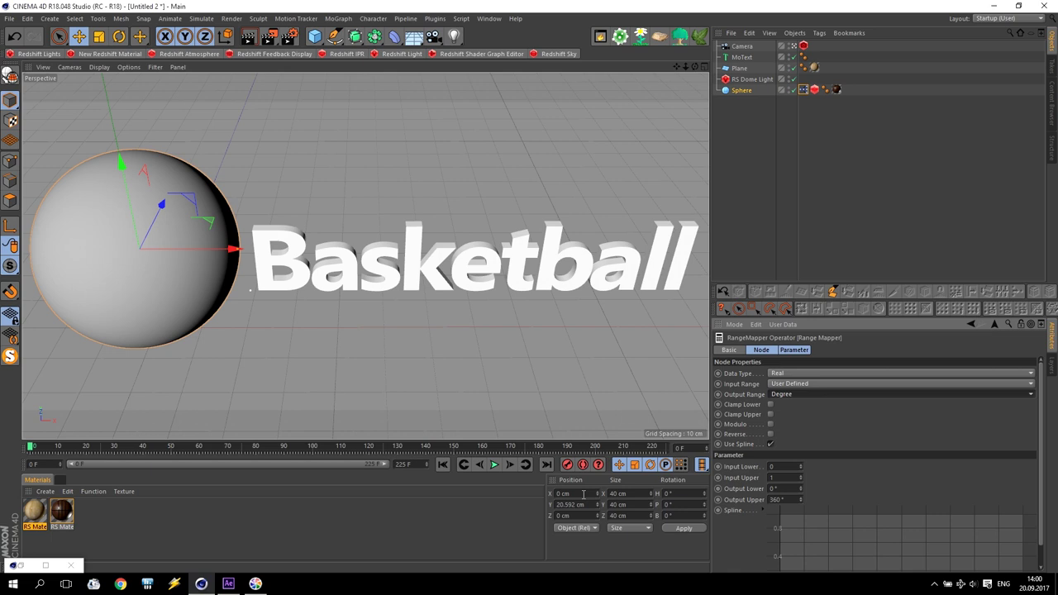
pyautogui.moveTo(227, 248); pyautogui.dragTo(932, 248)
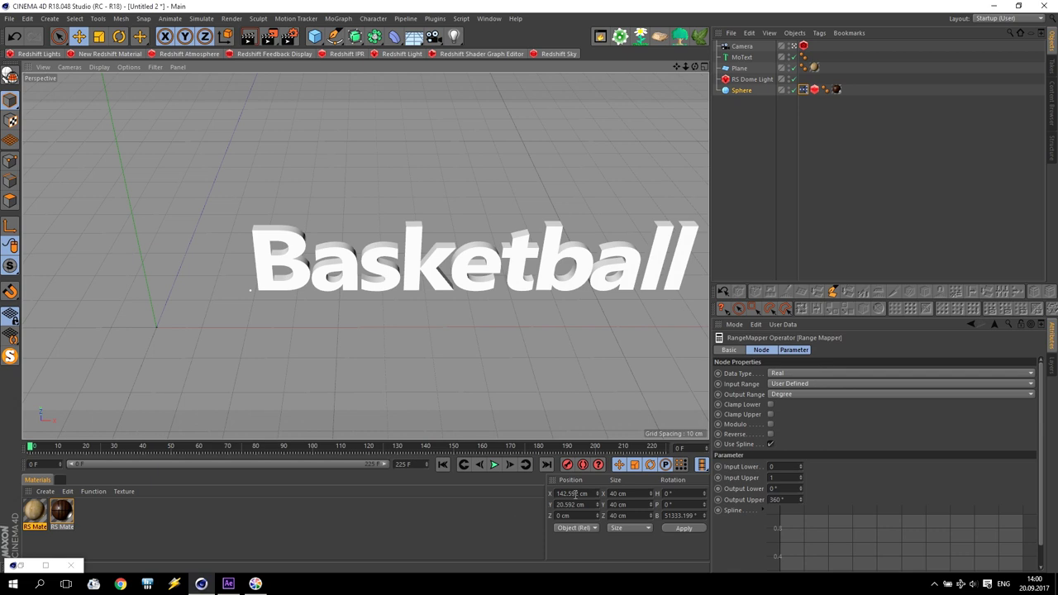
pyautogui.doubleClick(34, 564)
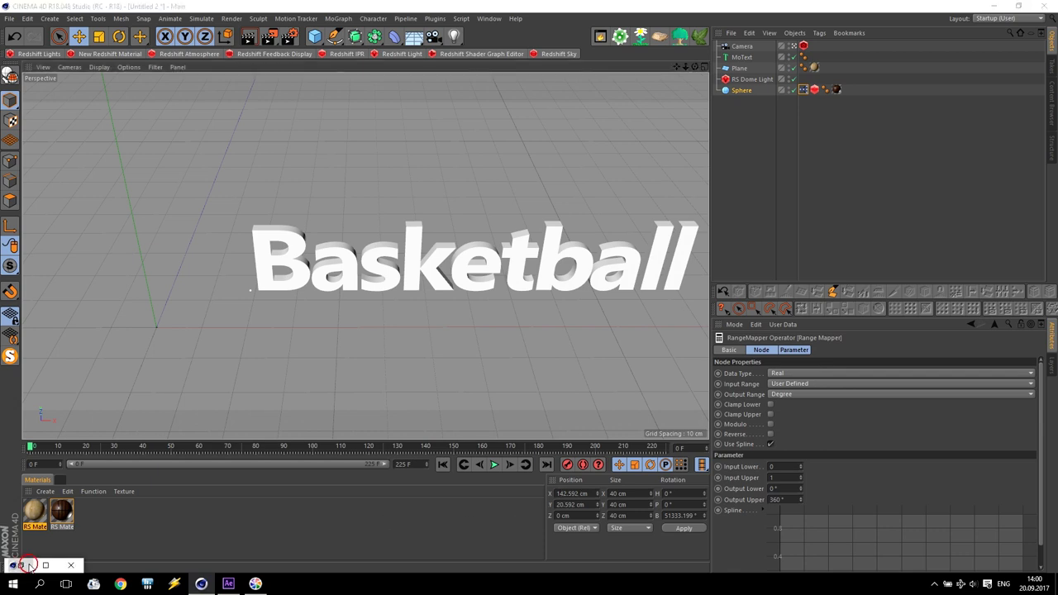
# Zero the sphere's X position and set the Range Mapper's Input Upper to 140
pyautogui.doubleClick(573, 493)
pyautogui.write('0')
pyautogui.press('Return')
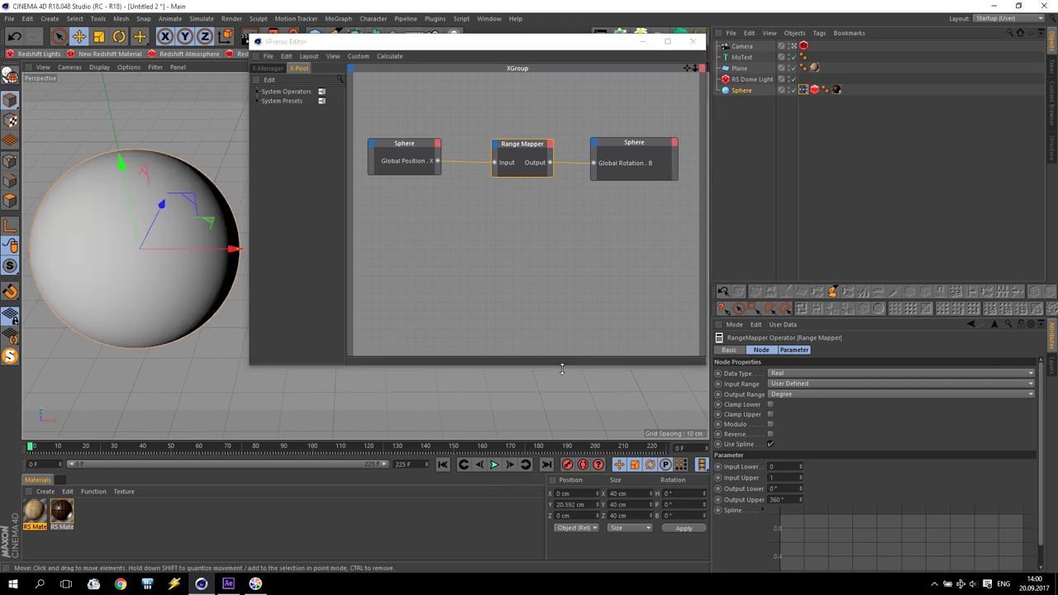
pyautogui.click(523, 147)
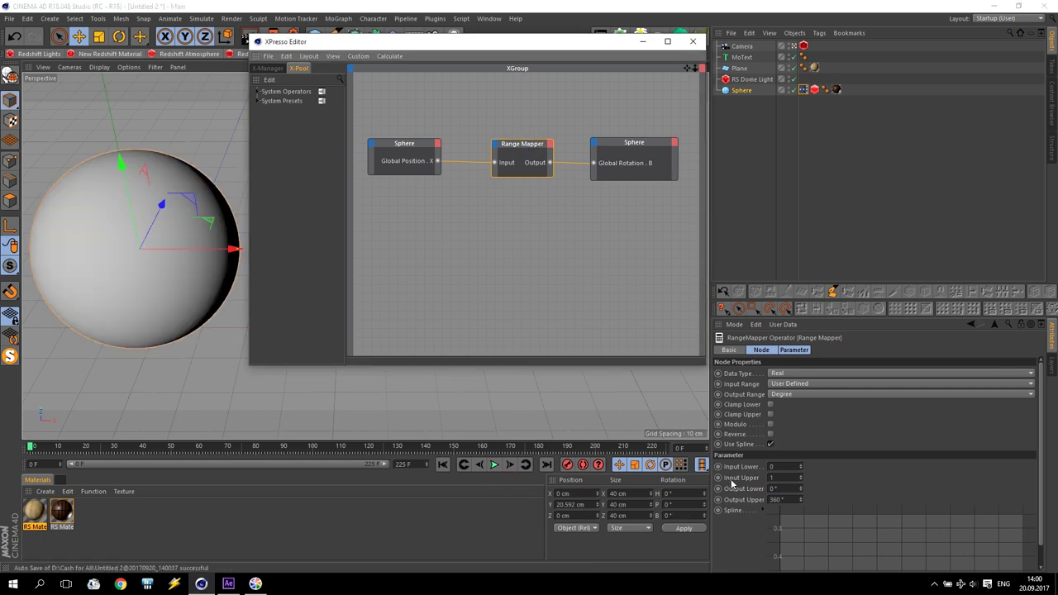
pyautogui.doubleClick(778, 479)
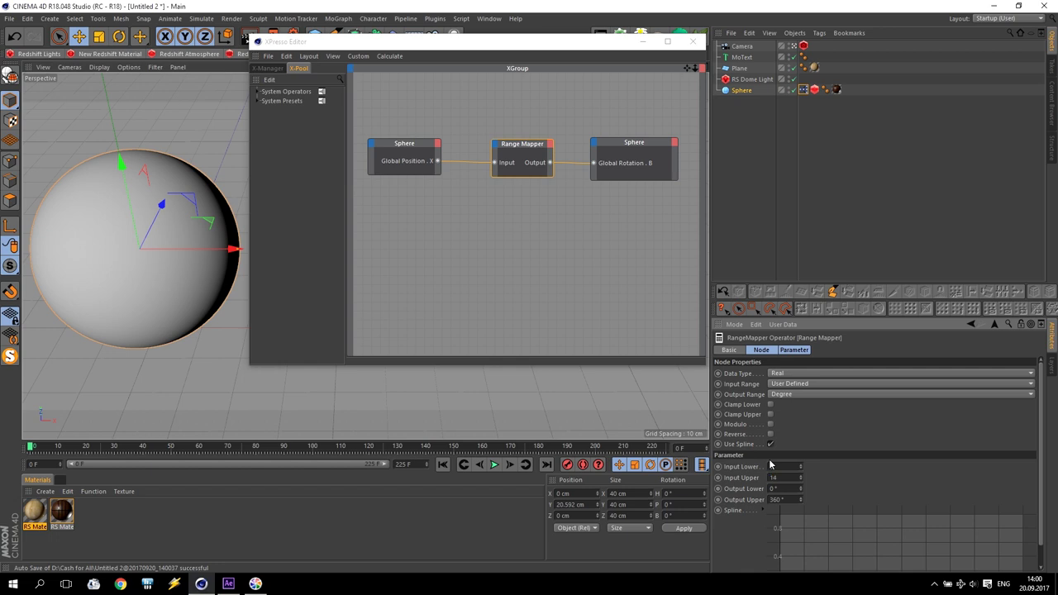
# Slide the sphere to test rolling, then reset its X position to 0 cm
pyautogui.click(646, 42)
pyautogui.moveTo(211, 249); pyautogui.dragTo(244, 337)
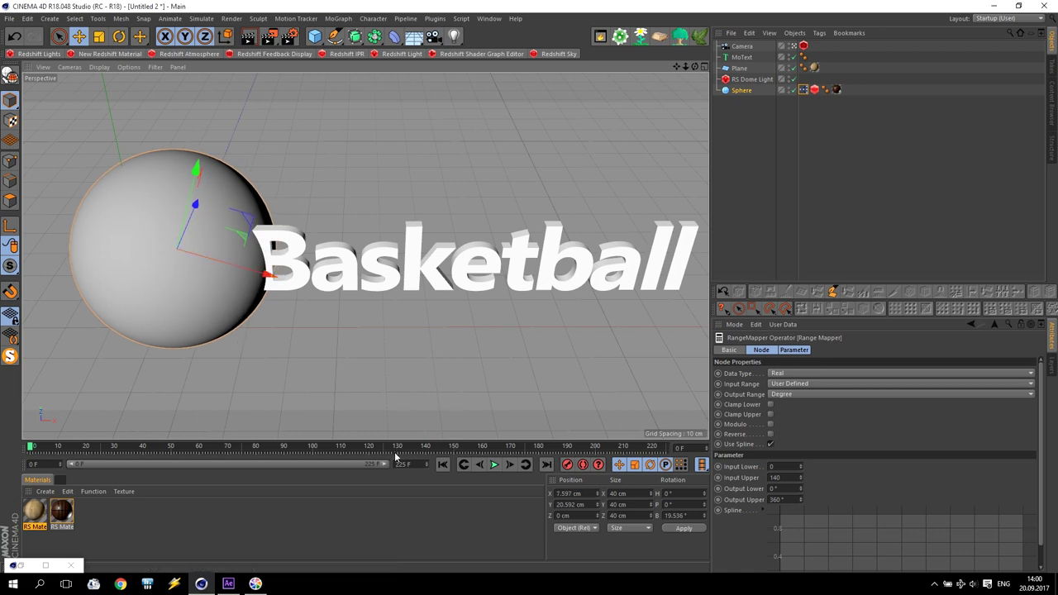
pyautogui.doubleClick(575, 493)
pyautogui.write('0')
pyautogui.press('Return')
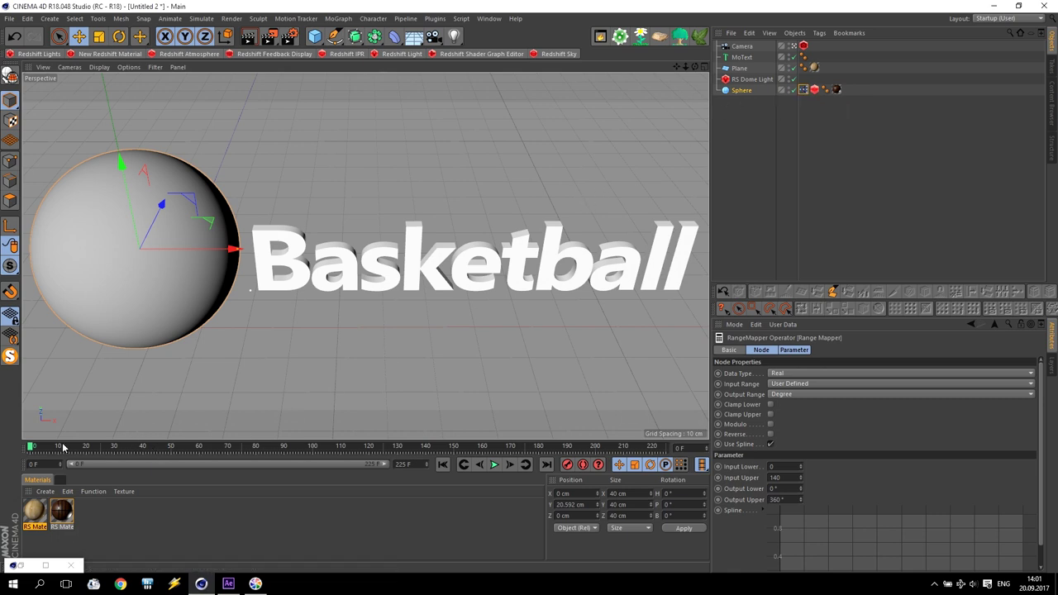
# Keyframe the sphere's X position at frame 10 with the ball off to the right (~145 cm)
pyautogui.moveTo(31, 449); pyautogui.dragTo(56, 453)
pyautogui.moveTo(188, 248); pyautogui.dragTo(709, 248)
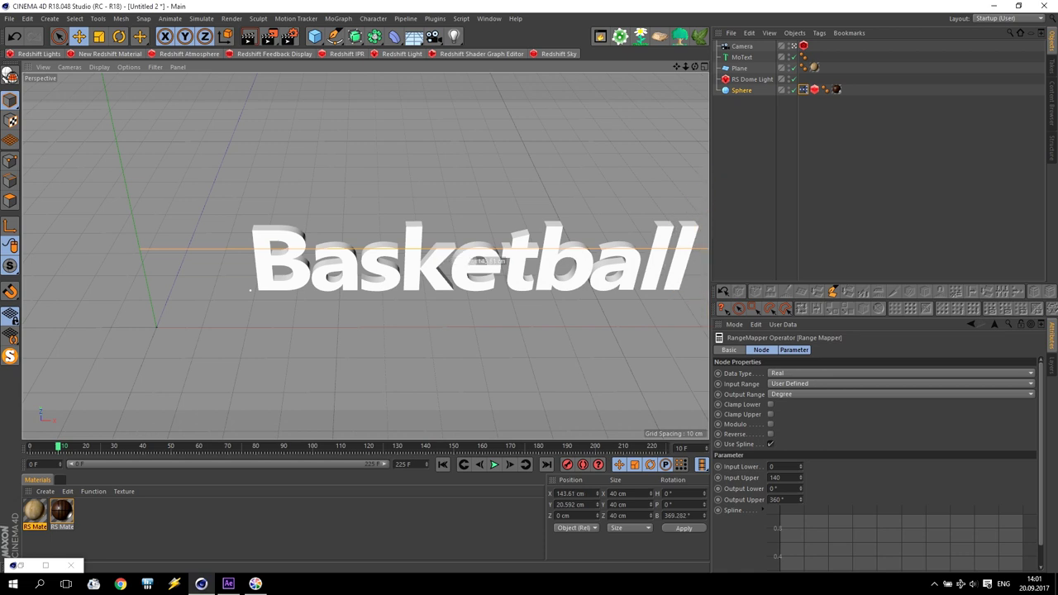
pyautogui.doubleClick(575, 494)
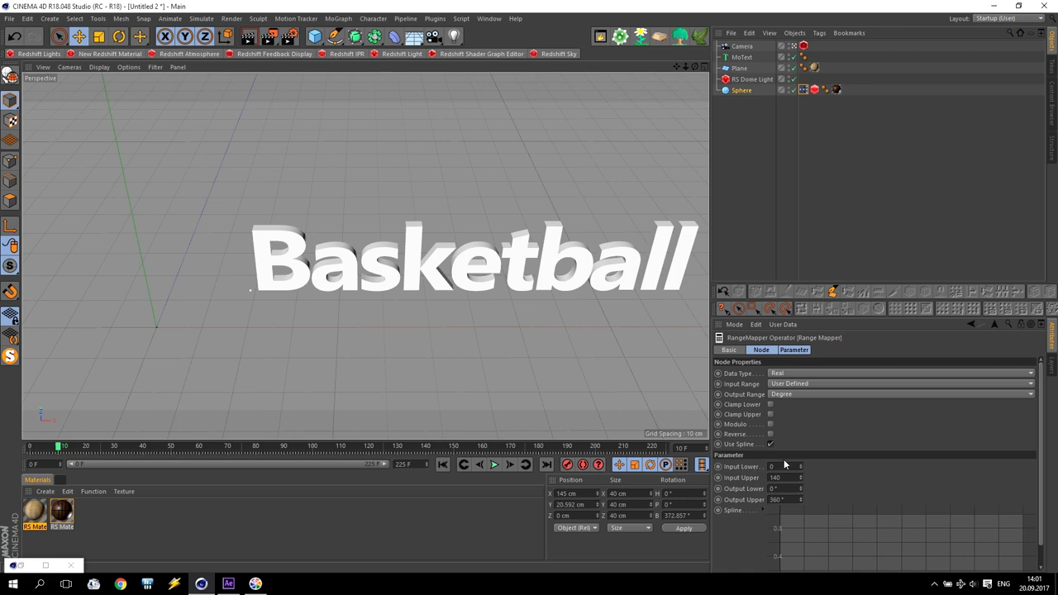
pyautogui.click(743, 91)
pyautogui.keyDown('ctrl'); pyautogui.click(718, 375); pyautogui.keyUp('ctrl')
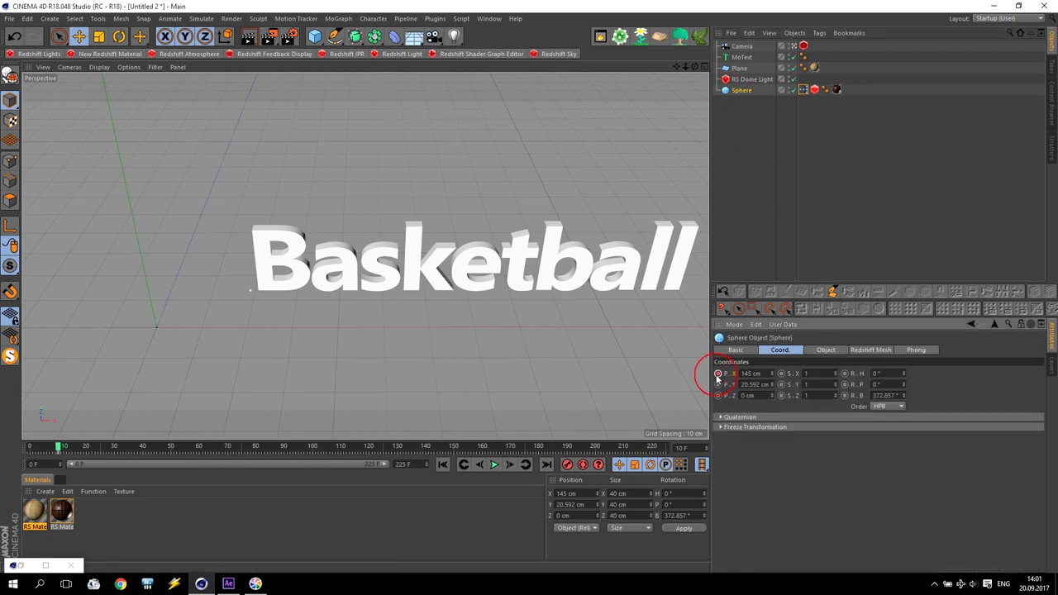
# Keyframe the sphere's X position at 0 cm at frame 180
pyautogui.moveTo(62, 448); pyautogui.dragTo(542, 449)
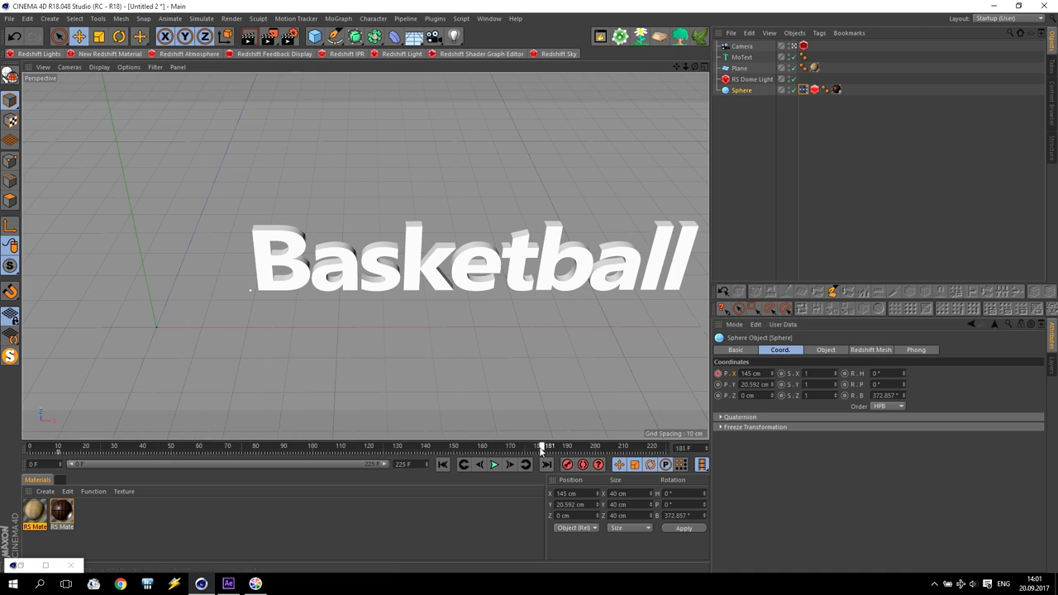
pyautogui.doubleClick(748, 374)
pyautogui.write('0')
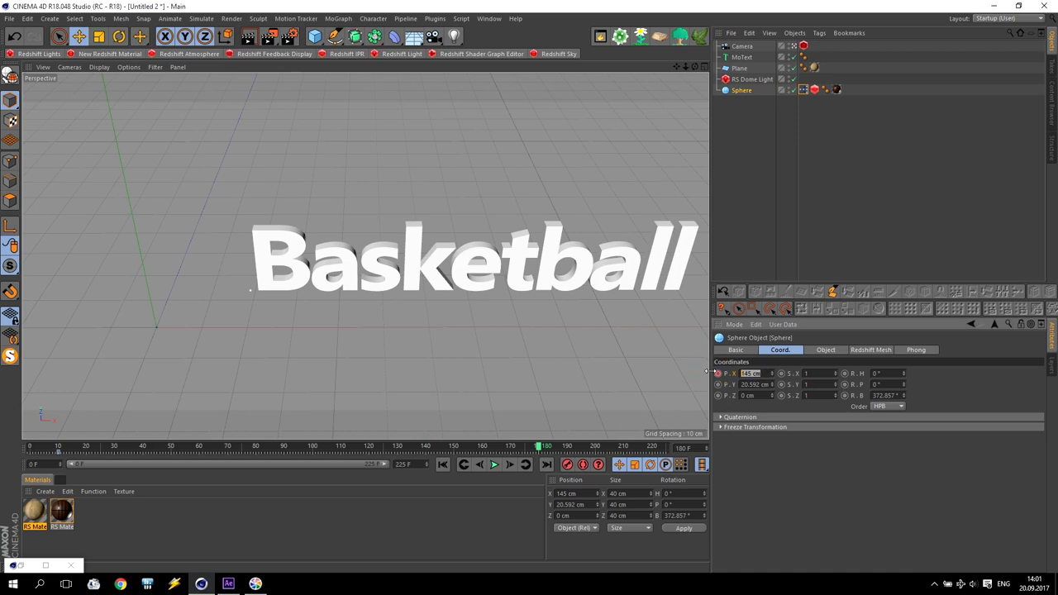
pyautogui.press('Return')
pyautogui.click(587, 420)
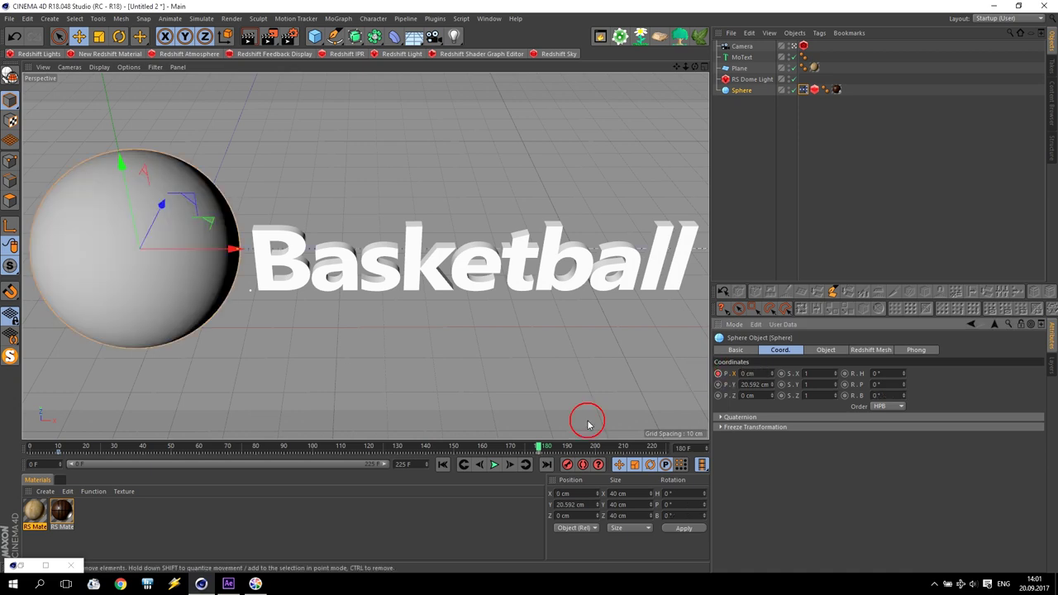
# Play back the ball's rolling animation and stop it
pyautogui.click(495, 465)
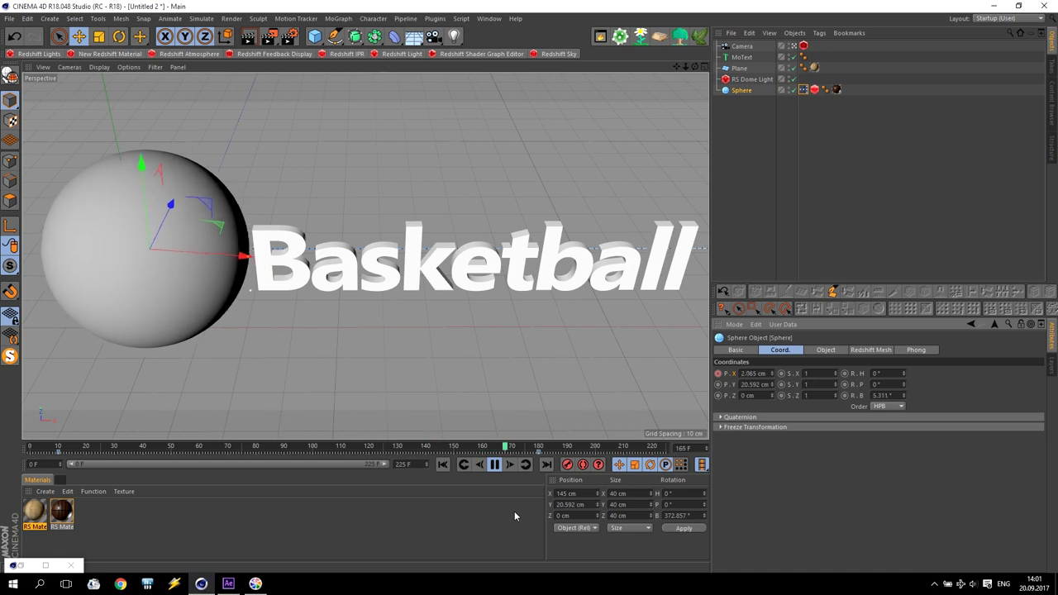
pyautogui.click(494, 465)
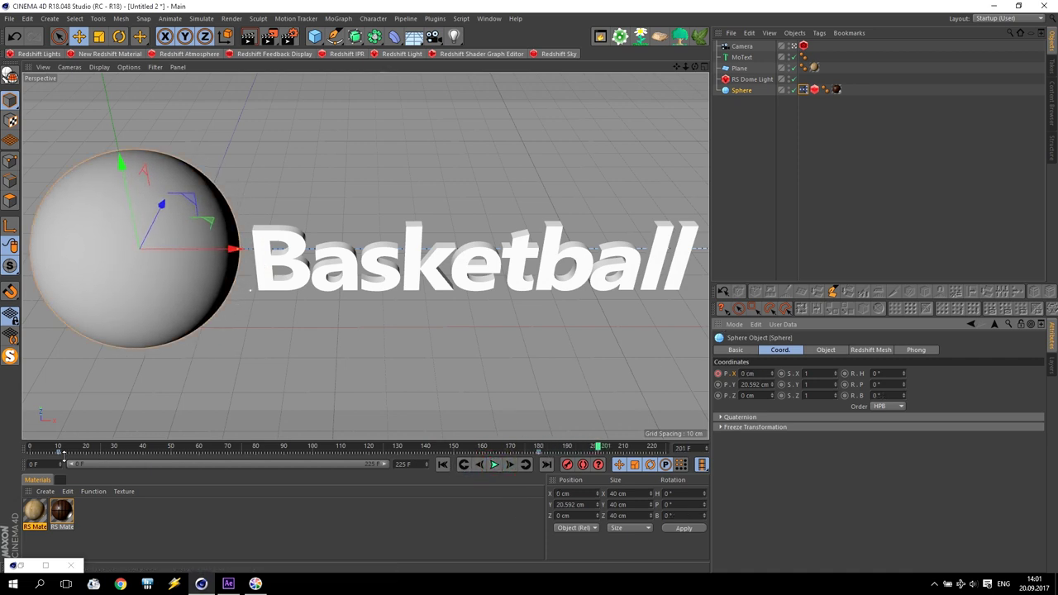
pyautogui.click(996, 19)
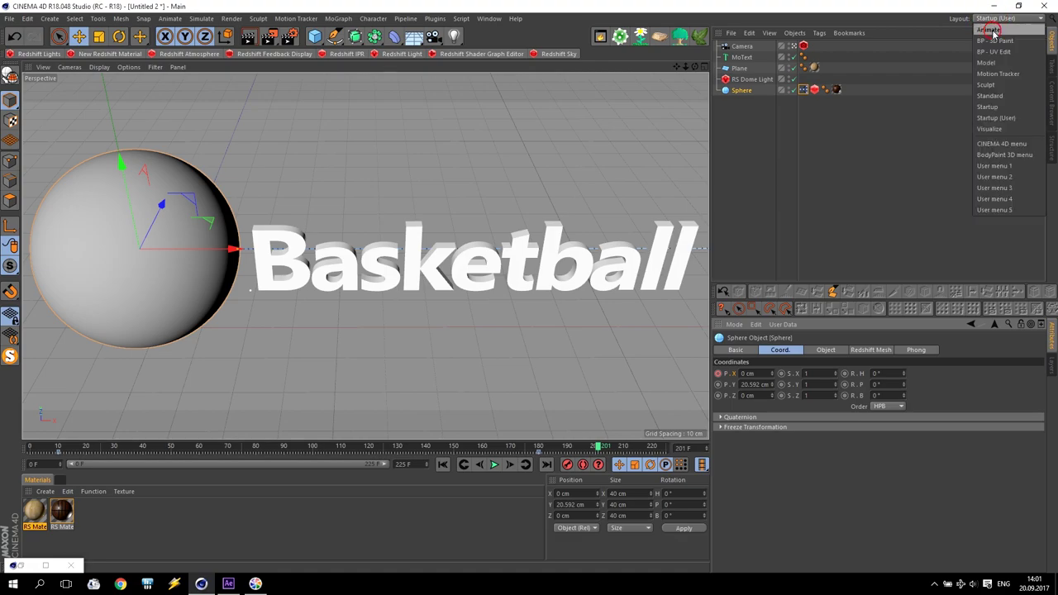
# In the Animate layout, show the sphere's Position track as an F-curve
pyautogui.click(990, 30)
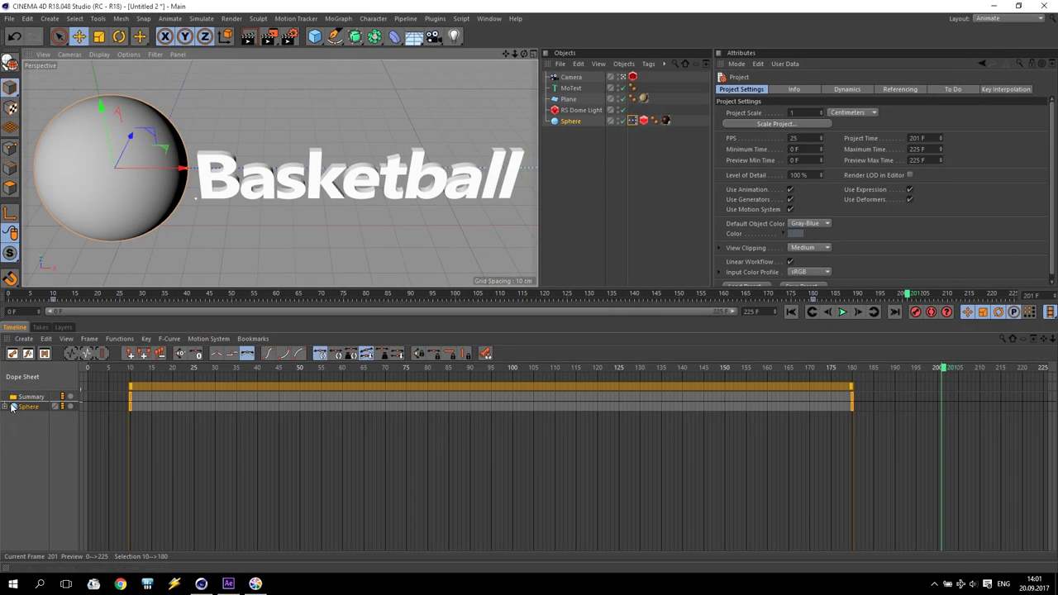
pyautogui.click(9, 408)
pyautogui.click(27, 418)
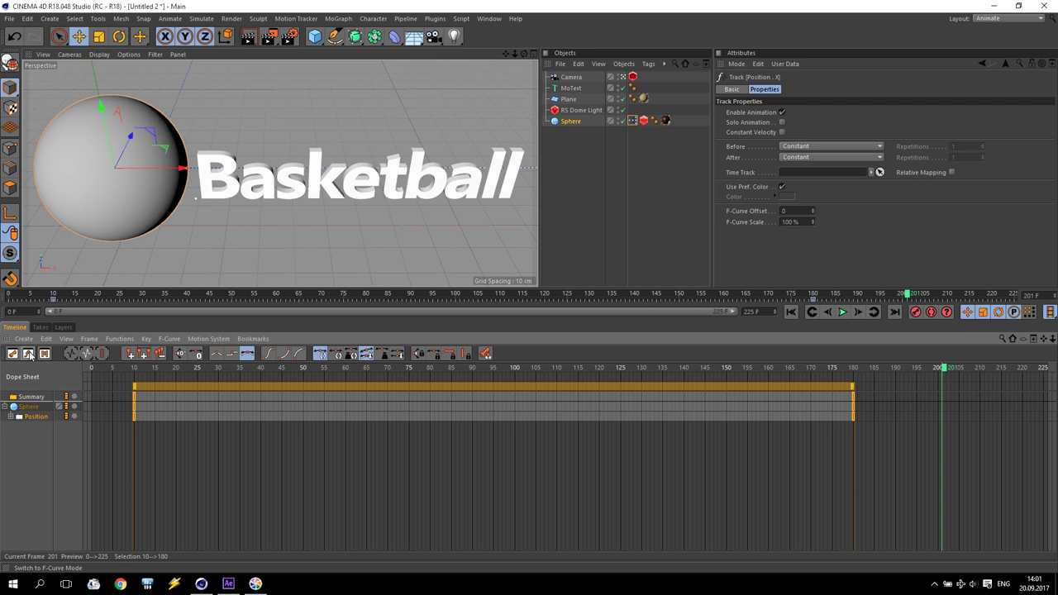
pyautogui.click(28, 353)
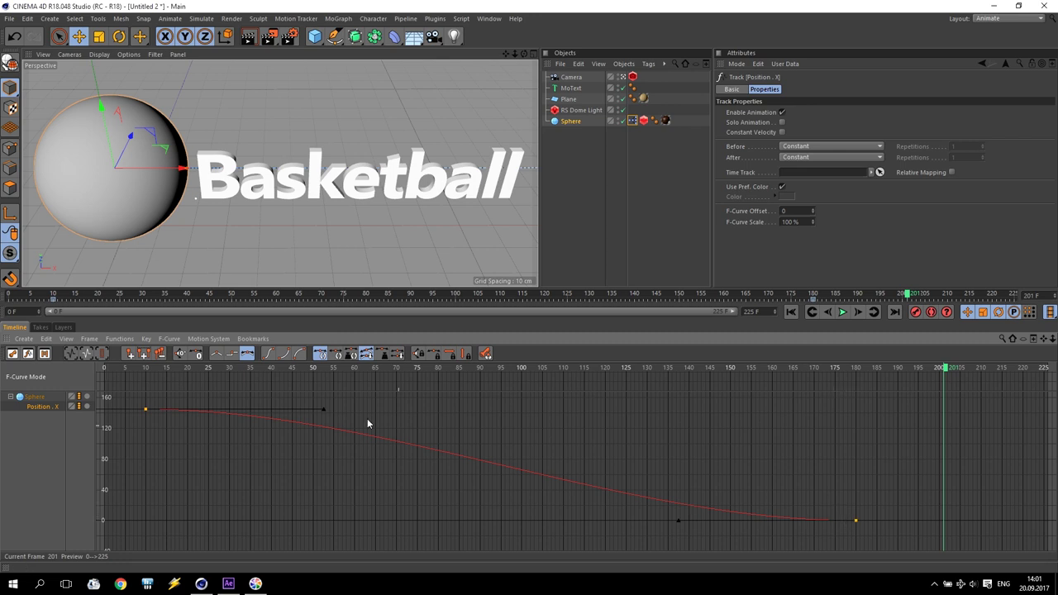
# Pull the frame-10 key's tangent down so X drops steeply and eases into 0 cm, then restore Startup
pyautogui.click(146, 408)
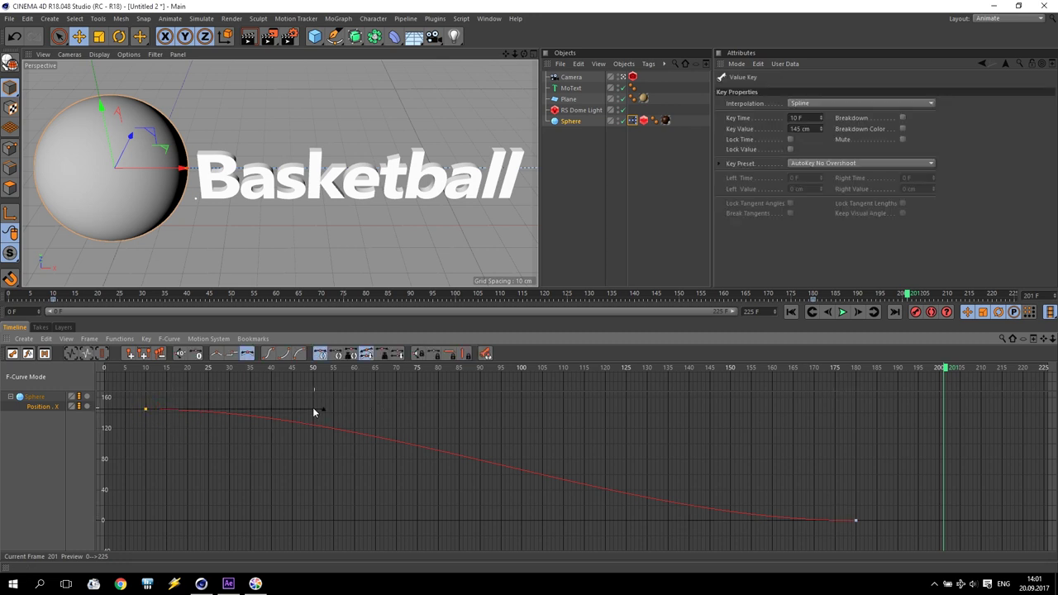
pyautogui.moveTo(324, 411); pyautogui.dragTo(181, 488)
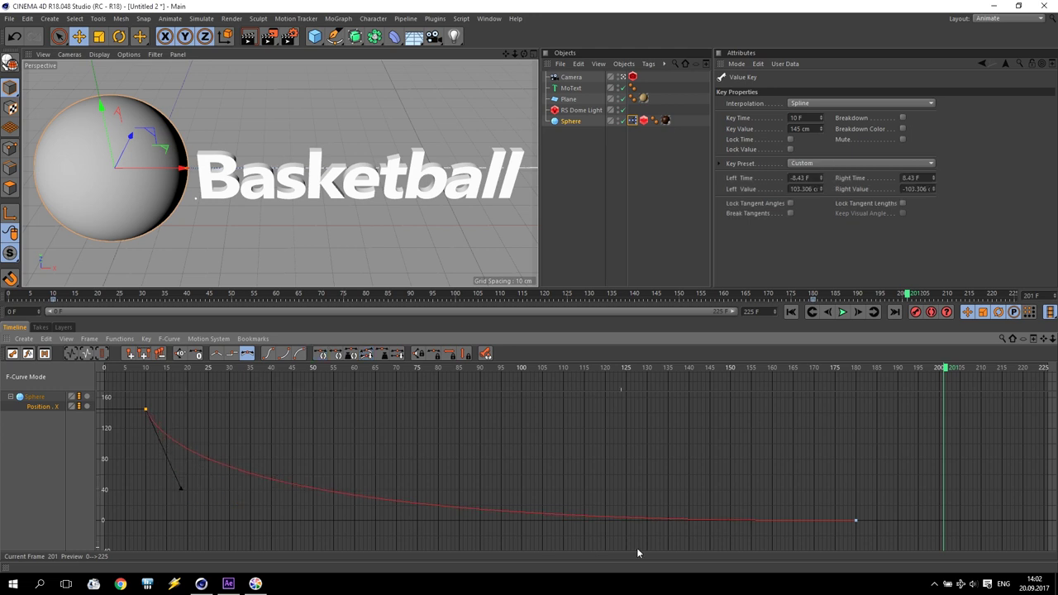
pyautogui.click(1034, 18)
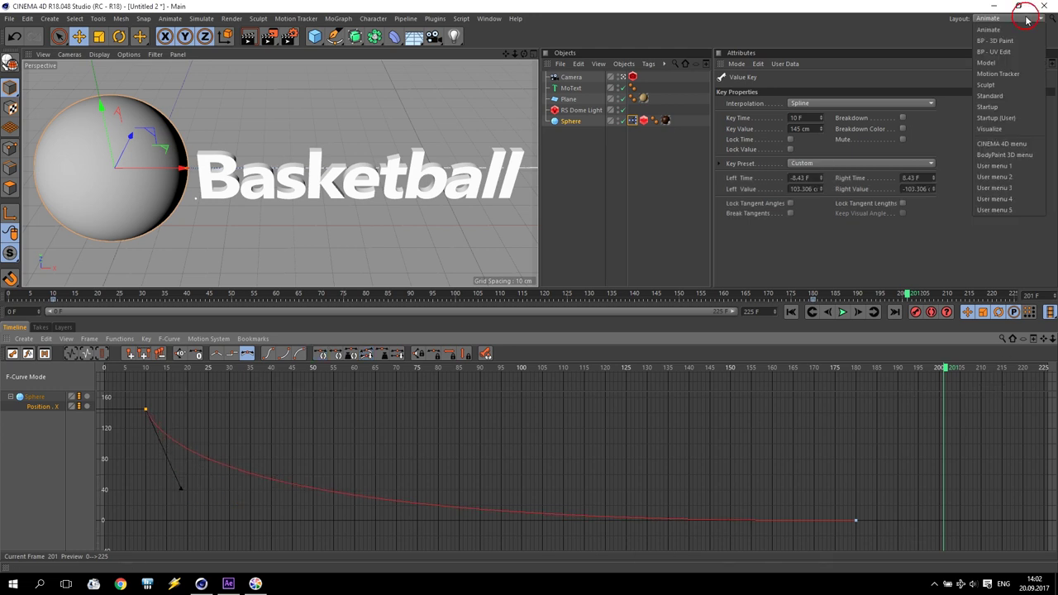
pyautogui.click(1007, 116)
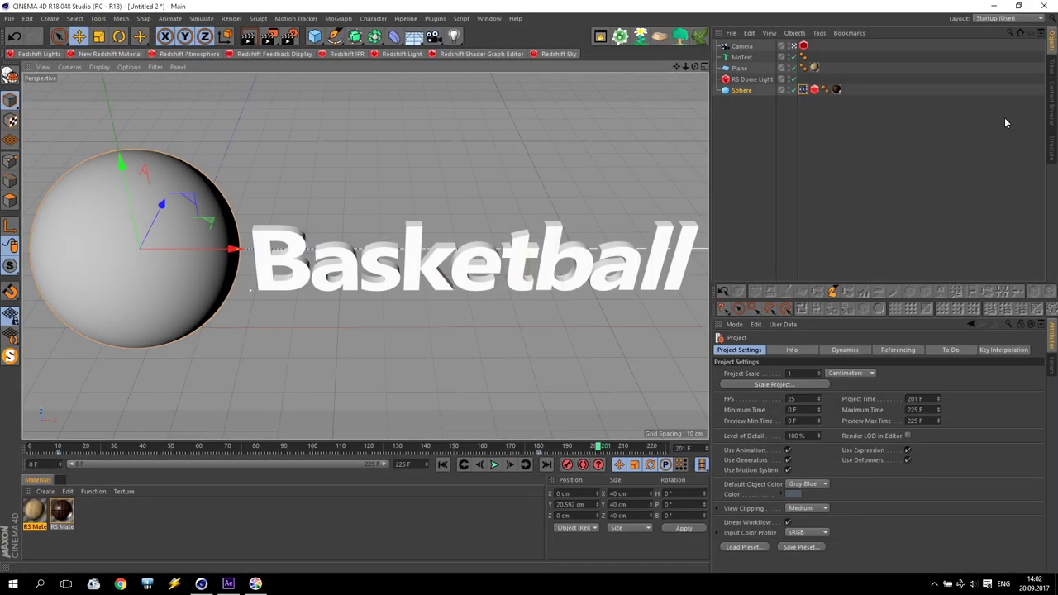
# Preview the animation from the start, stop at frame 88 and render it to the Picture Viewer
pyautogui.click(442, 465)
pyautogui.click(494, 465)
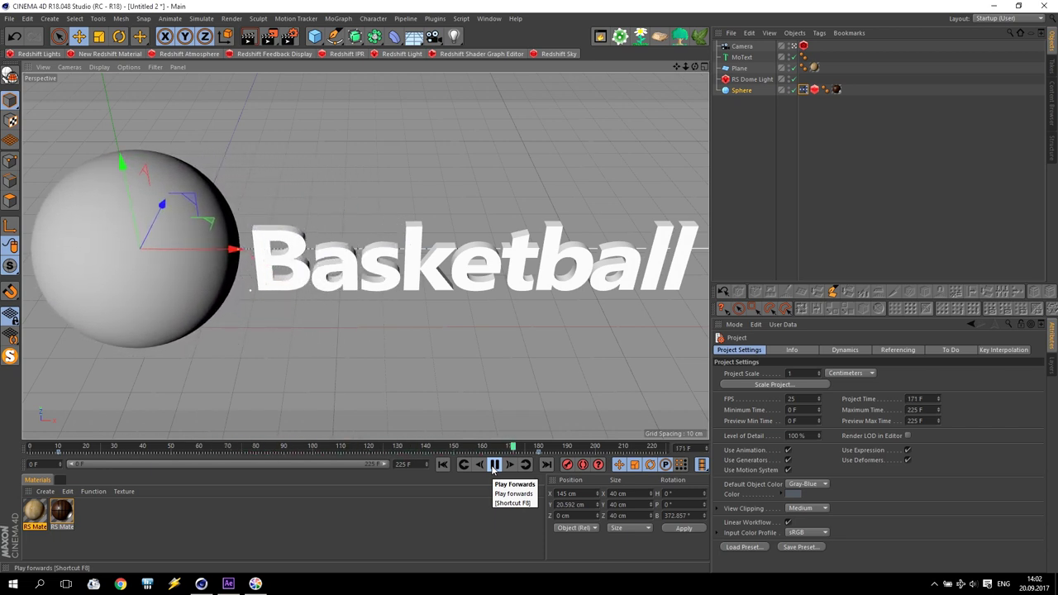
pyautogui.click(494, 467)
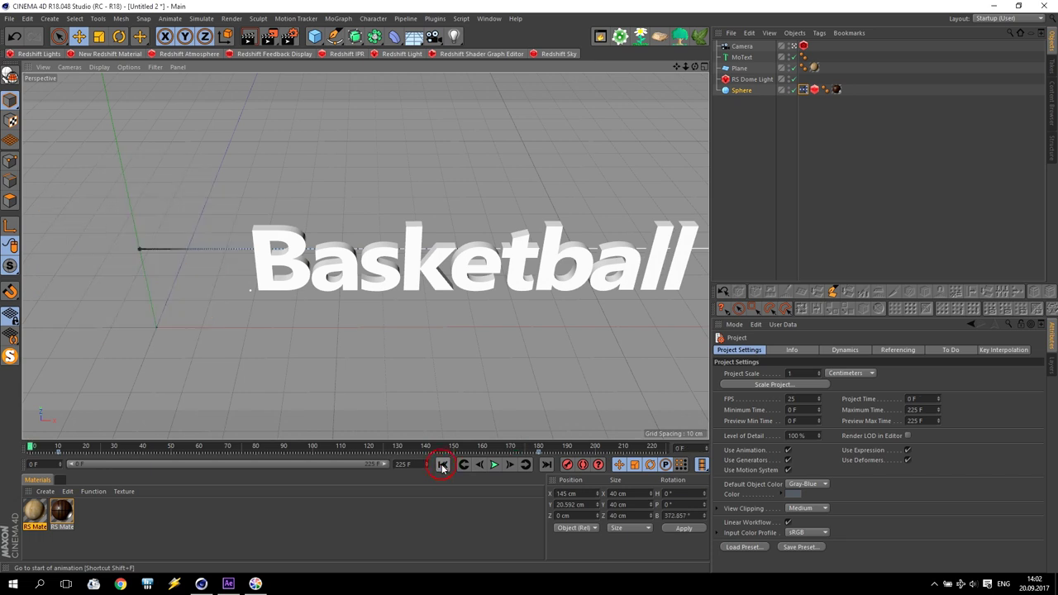
pyautogui.click(443, 465)
pyautogui.click(493, 467)
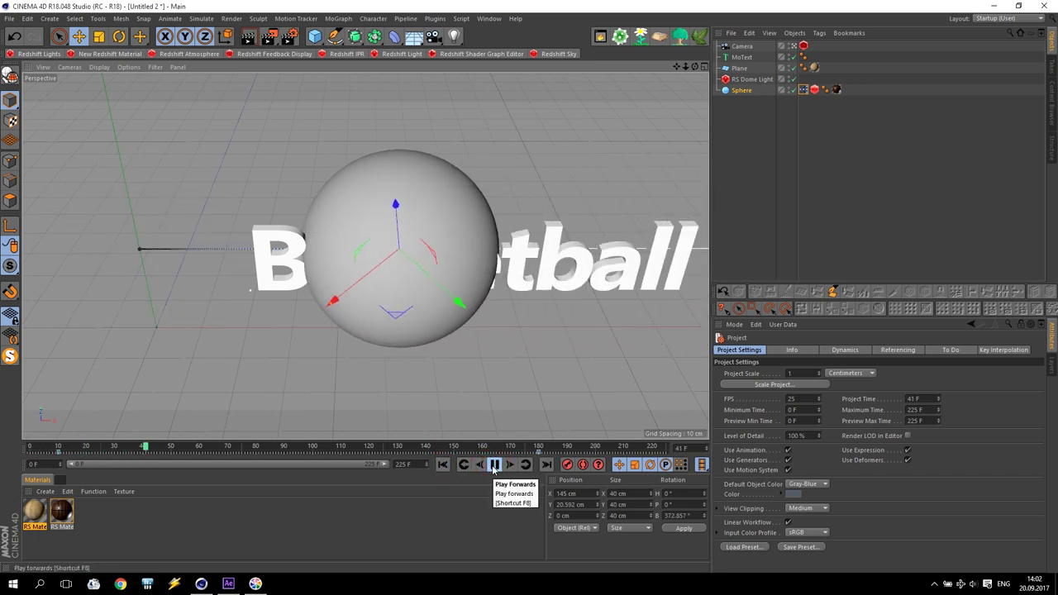
pyautogui.click(494, 468)
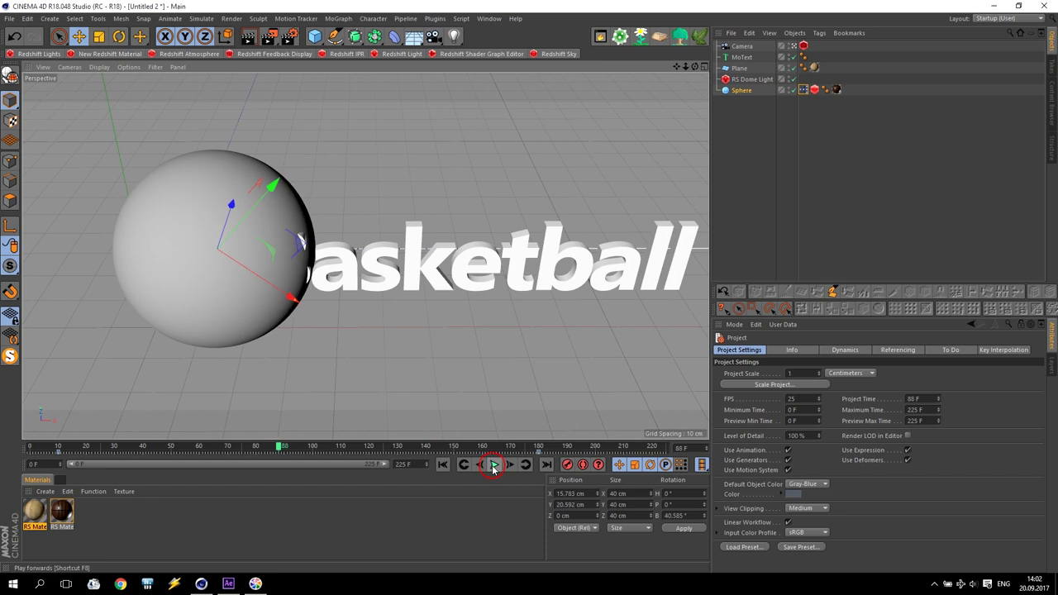
pyautogui.click(269, 36)
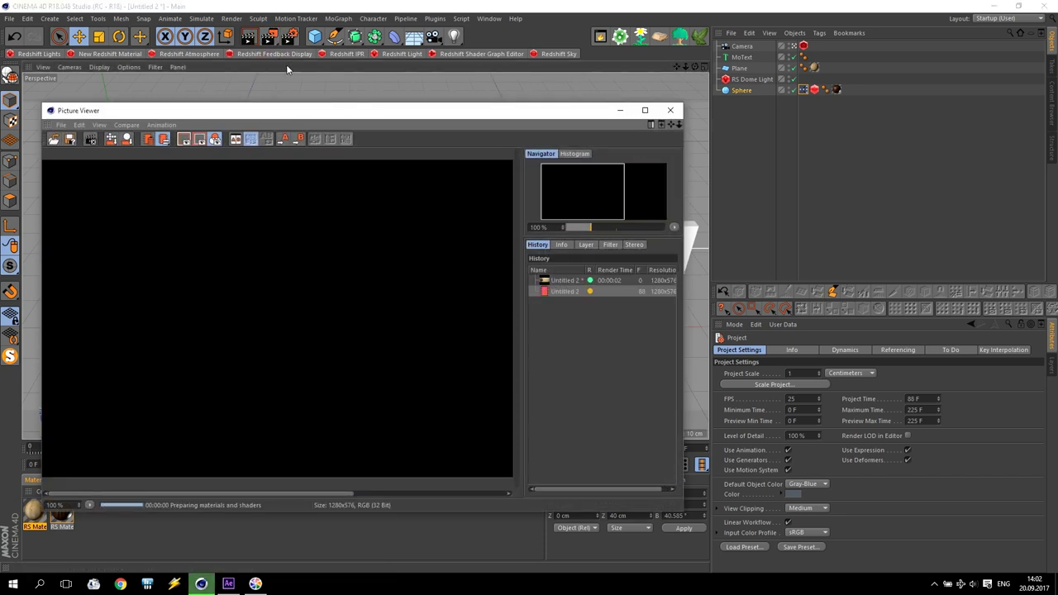
# Close the Picture Viewer after the frame 88 render and move the timeline to frame 180
pyautogui.scroll(-1, 237, 304)
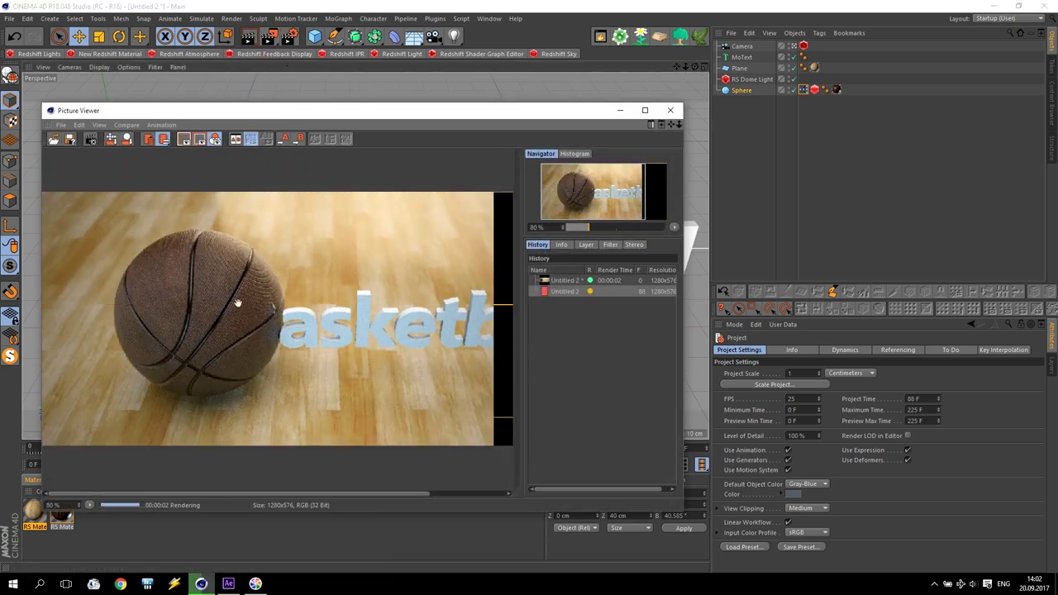
pyautogui.click(671, 110)
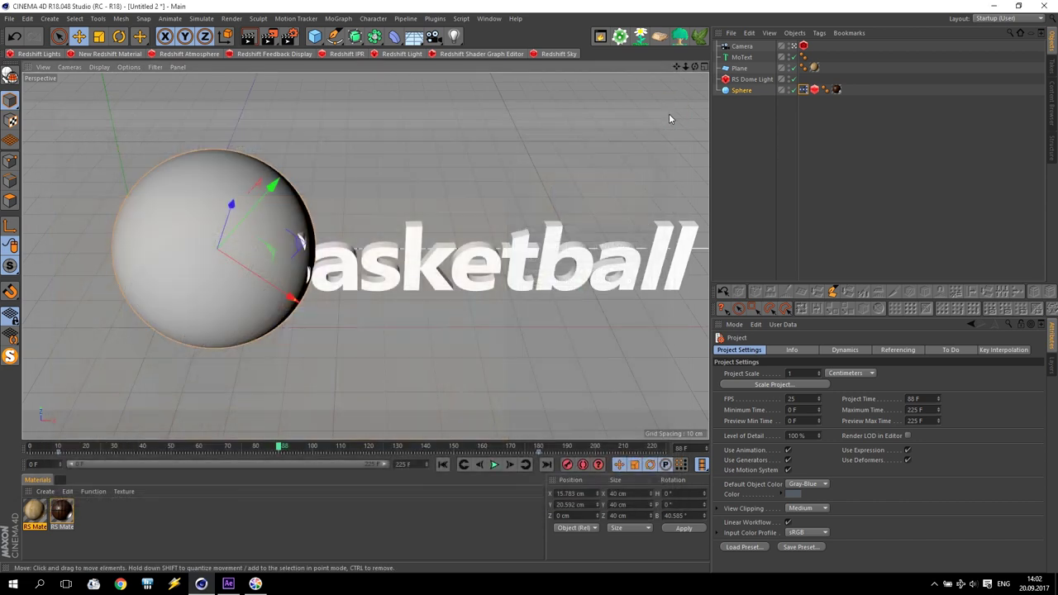
pyautogui.click(442, 465)
pyautogui.moveTo(460, 447); pyautogui.dragTo(544, 446)
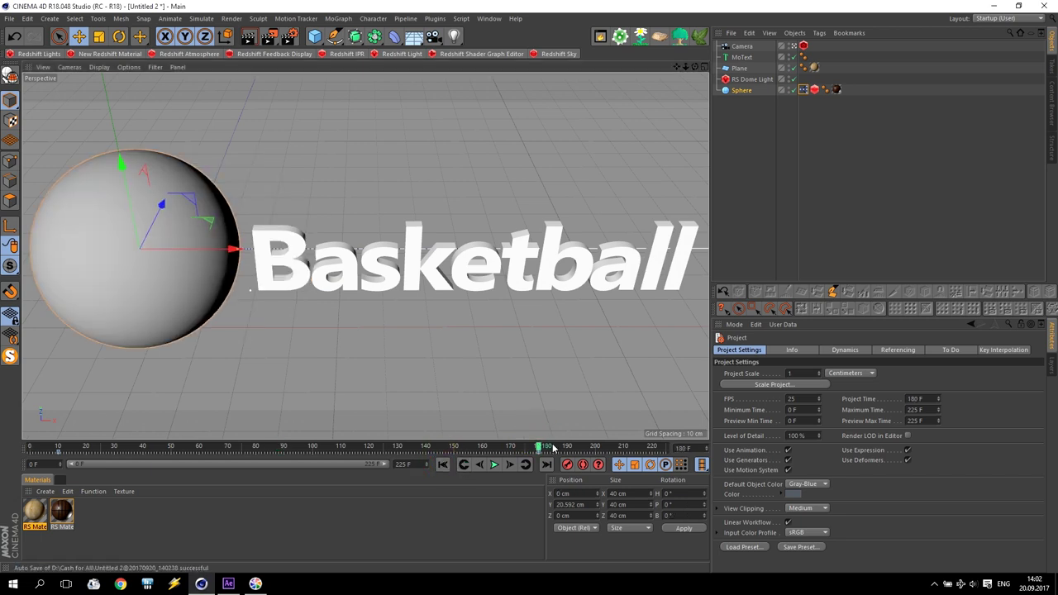
# Put the Basketball MoText inside a new Voronoi Fracture and check its point Sources
pyautogui.click(742, 57)
pyautogui.click(339, 18)
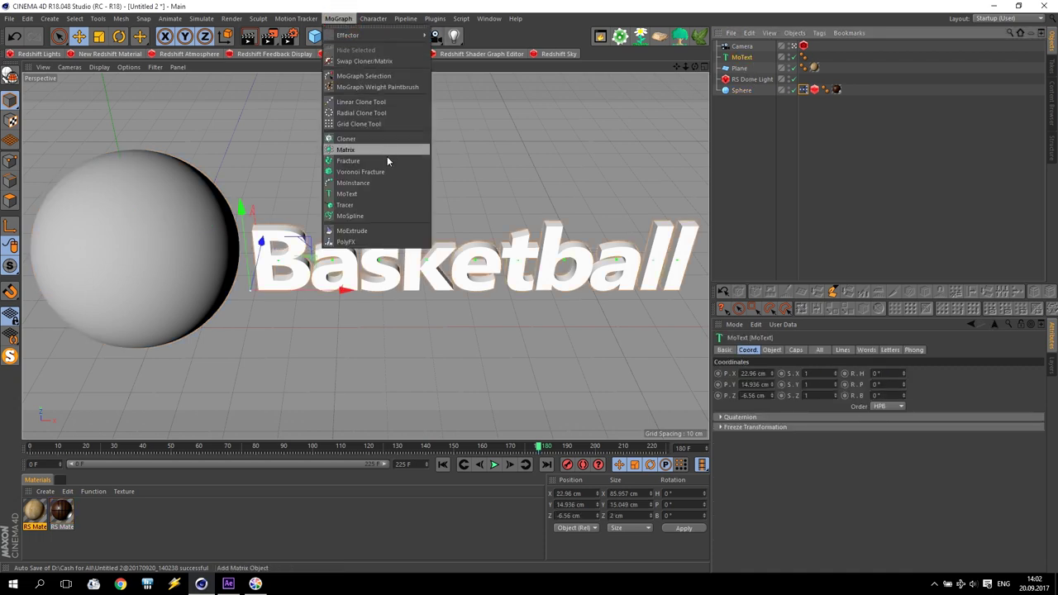
pyautogui.click(364, 172)
pyautogui.moveTo(743, 69); pyautogui.dragTo(754, 47)
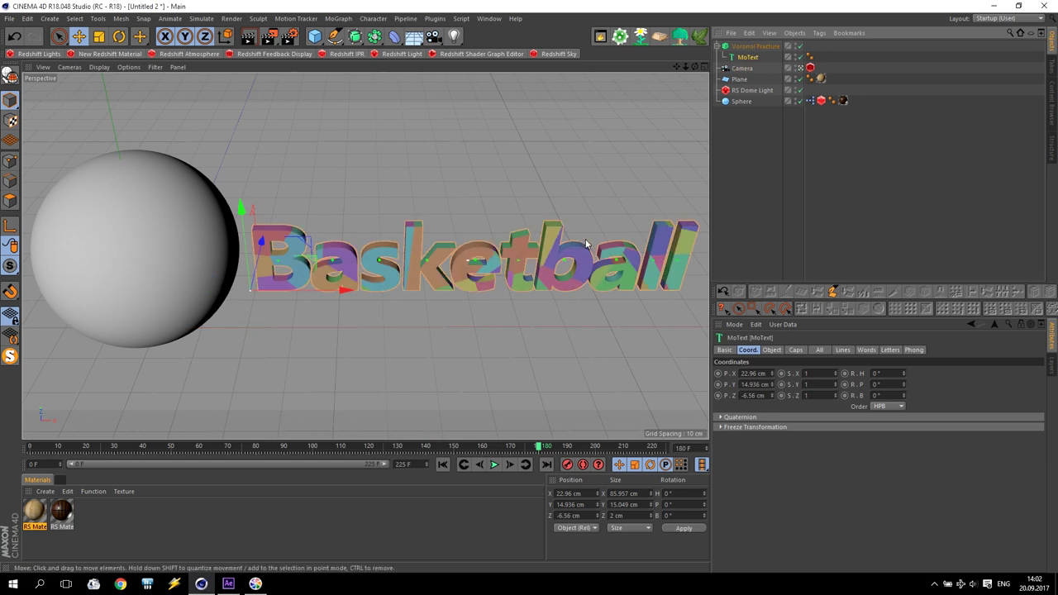
pyautogui.click(755, 46)
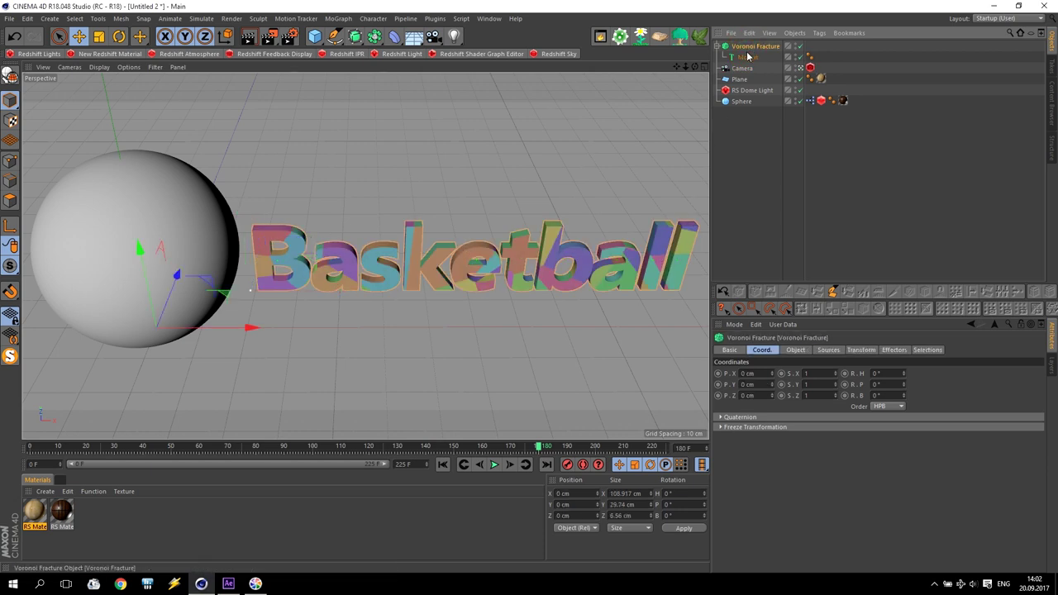
pyautogui.click(830, 350)
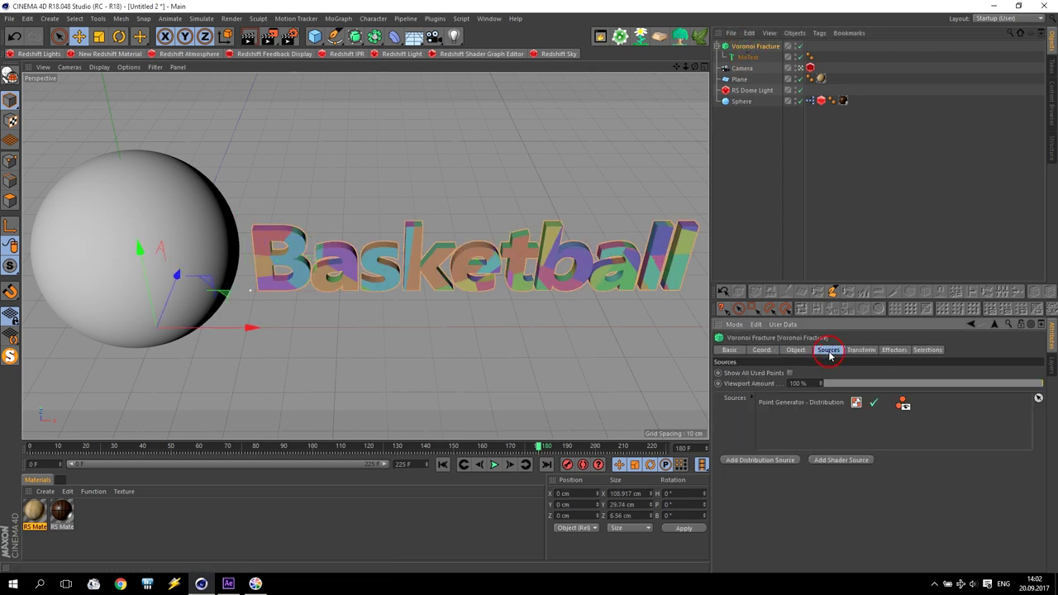
pyautogui.click(784, 405)
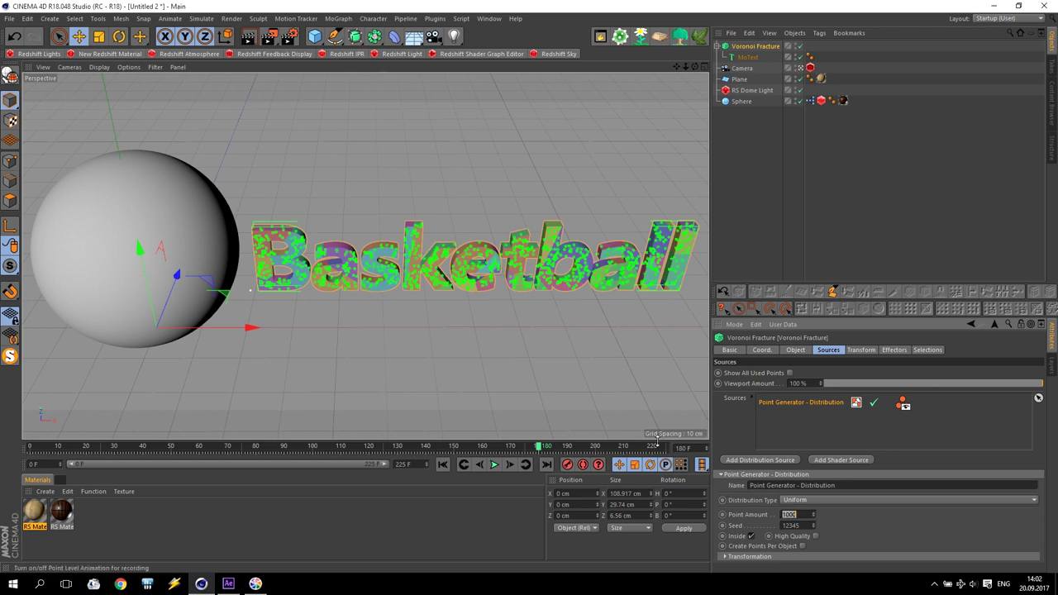
# Add a Plain effector with the Voronoi Fracture selected
pyautogui.click(517, 169)
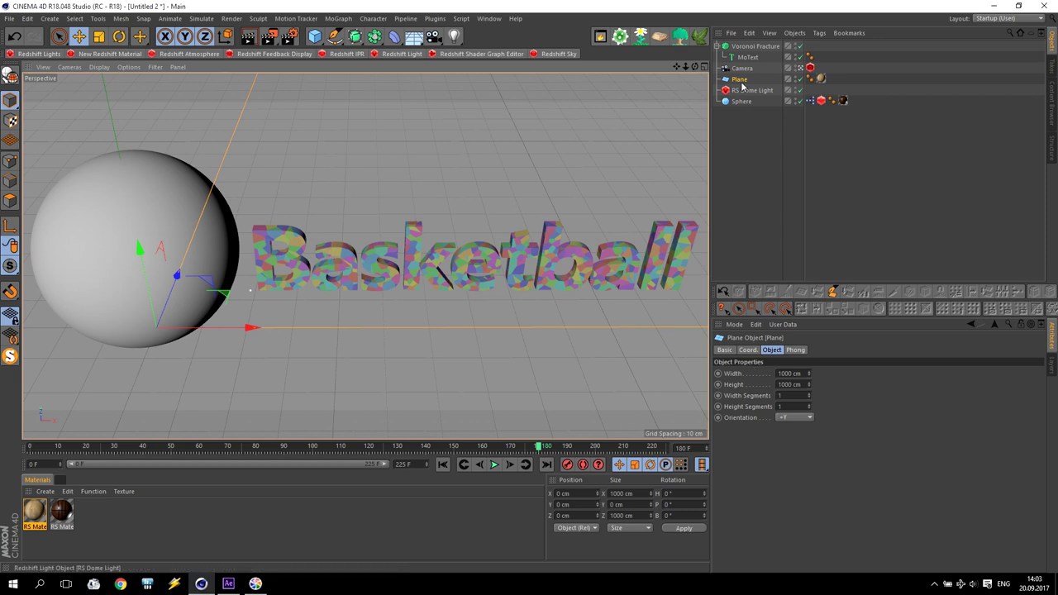
pyautogui.click(747, 48)
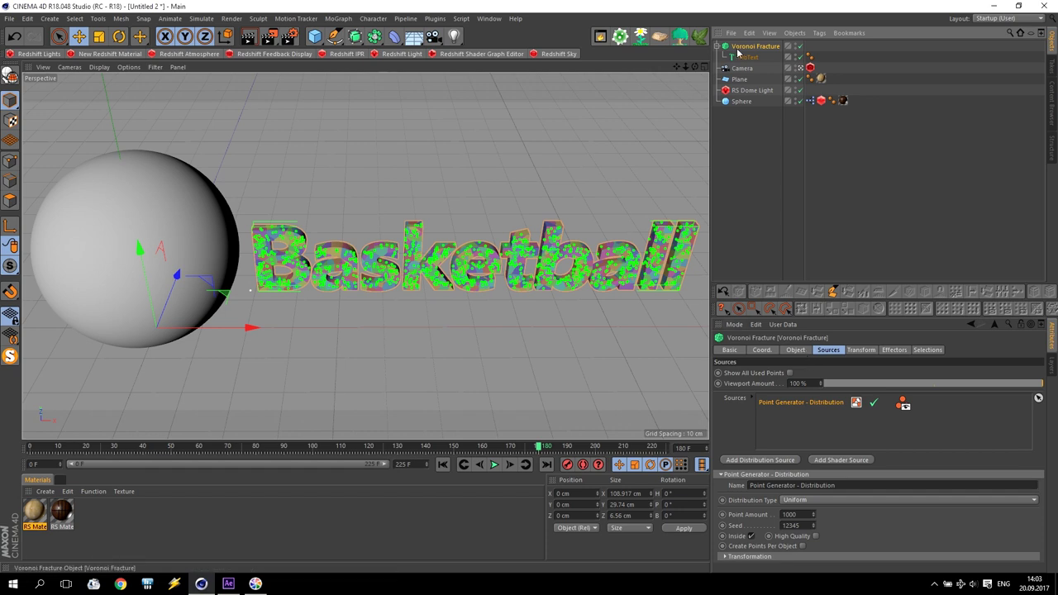
pyautogui.click(338, 19)
pyautogui.moveTo(364, 35)
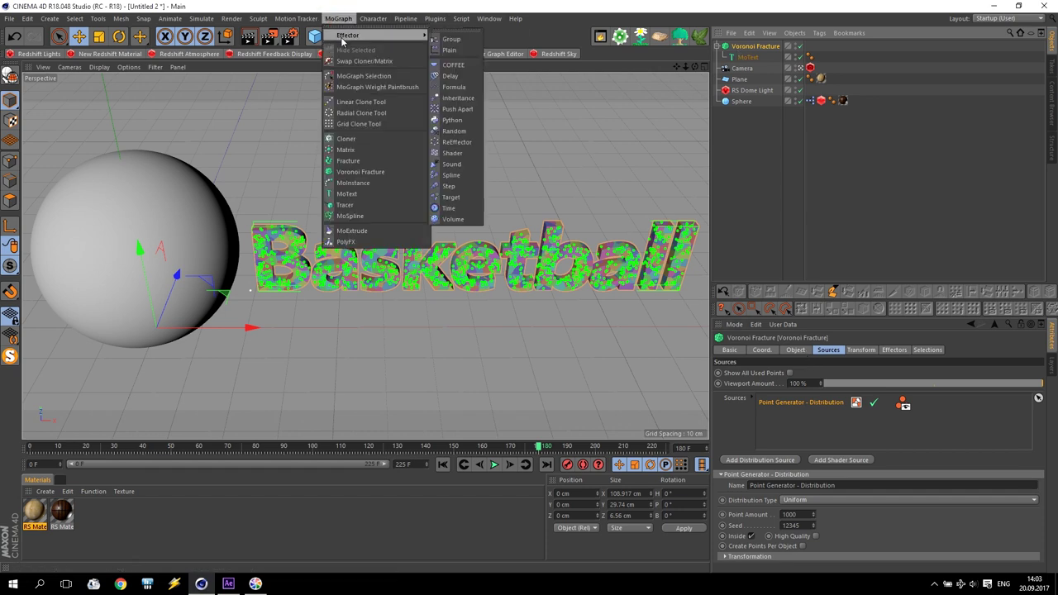
pyautogui.click(450, 51)
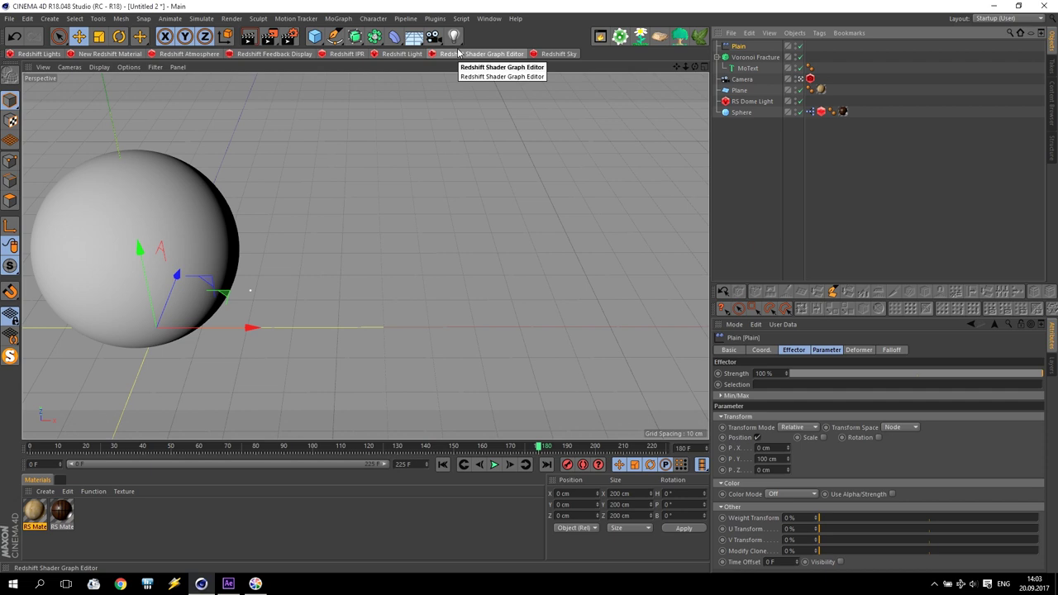
# Give the Plain effector a Box falloff
pyautogui.click(891, 350)
pyautogui.click(788, 374)
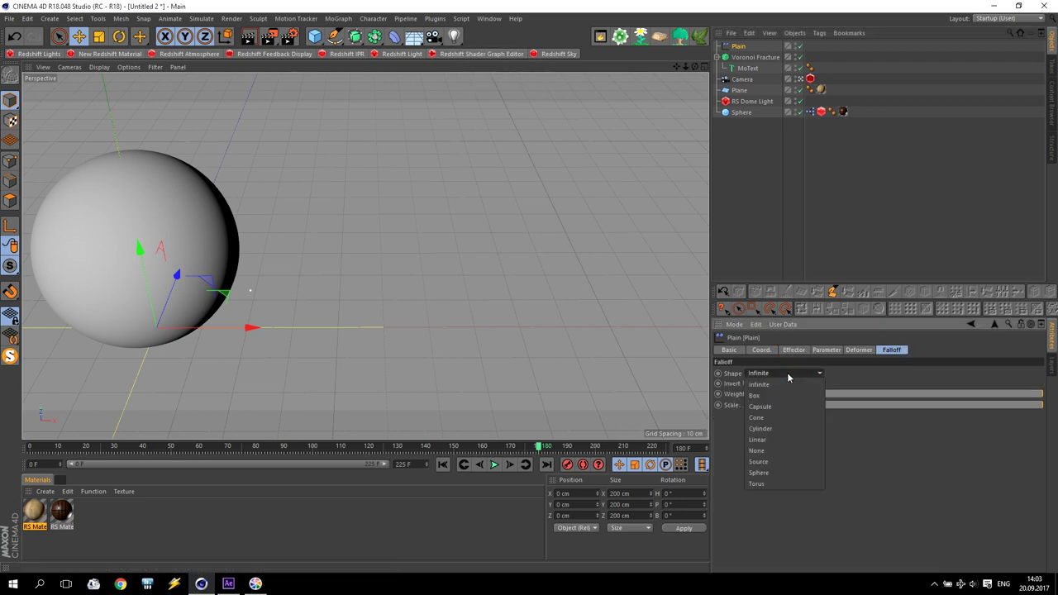
pyautogui.click(779, 397)
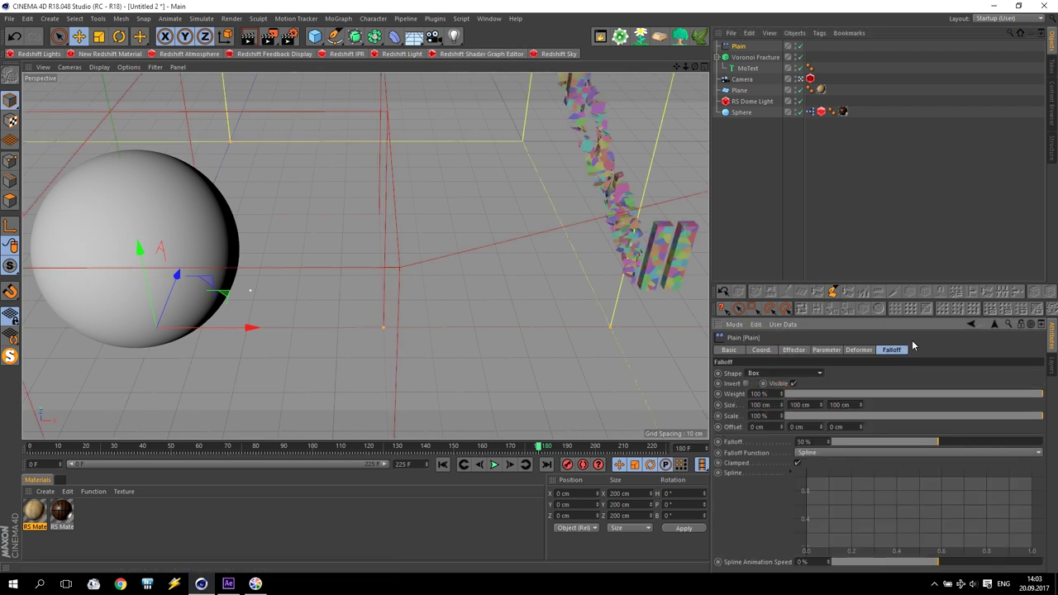
# Enable Scale with Uniform Scale -1 on the Plain effector and show the four-view layout
pyautogui.click(795, 351)
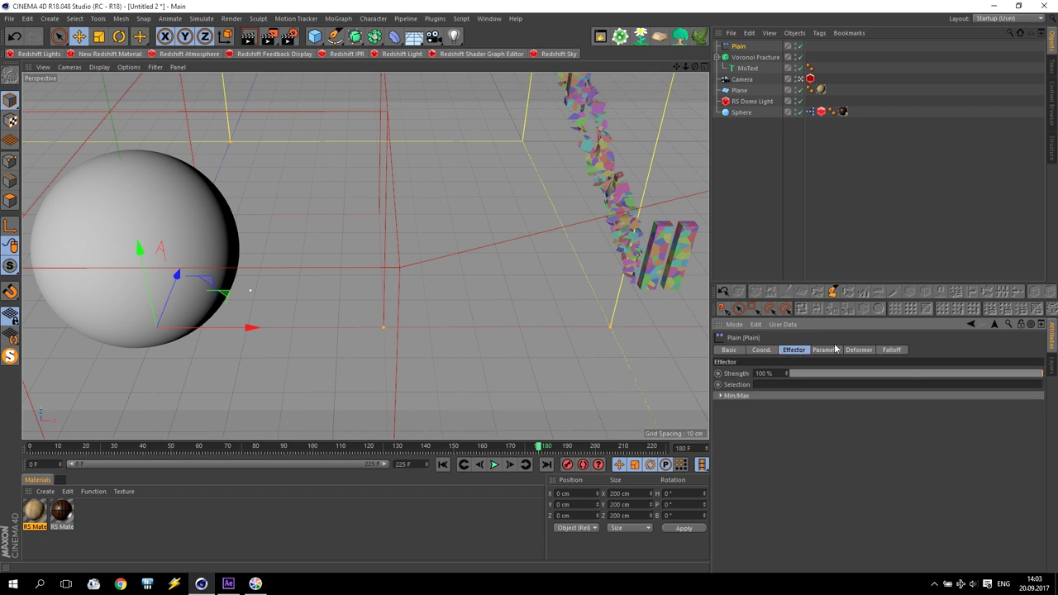
pyautogui.click(825, 351)
pyautogui.moveTo(778, 415); pyautogui.dragTo(708, 405)
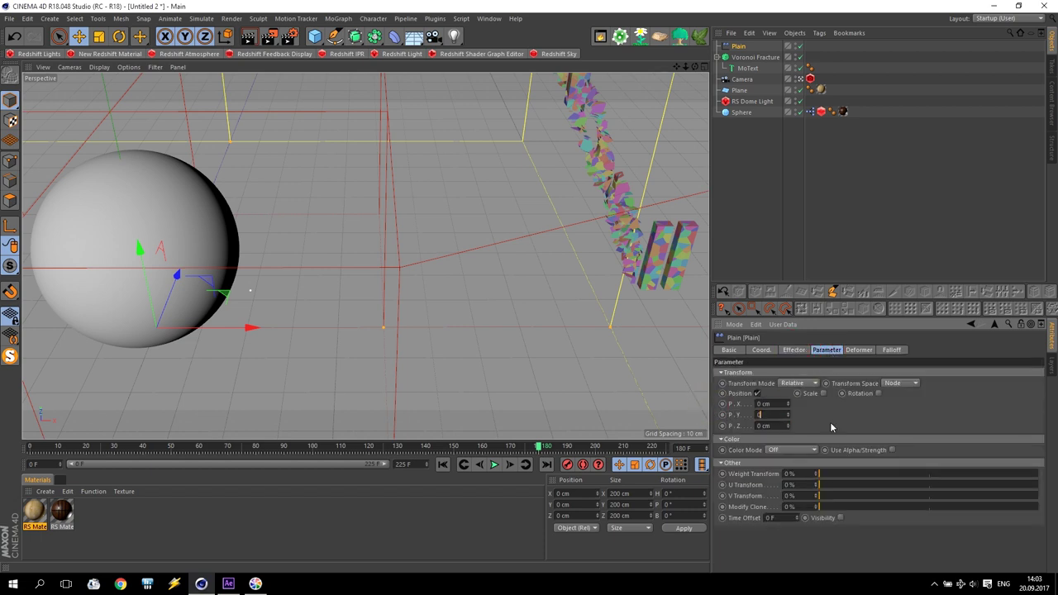
pyautogui.click(823, 394)
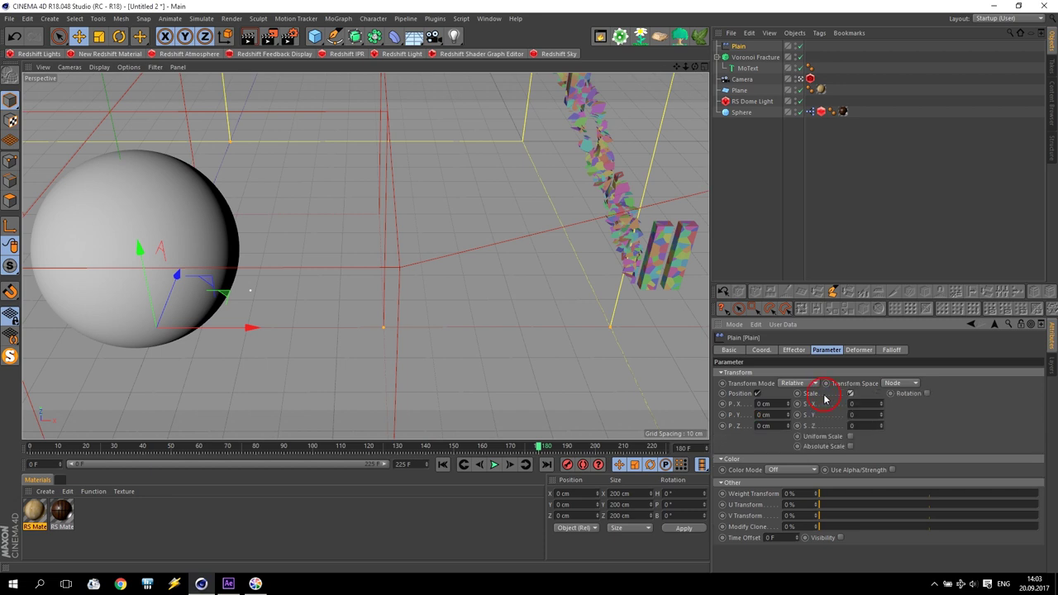
pyautogui.click(852, 437)
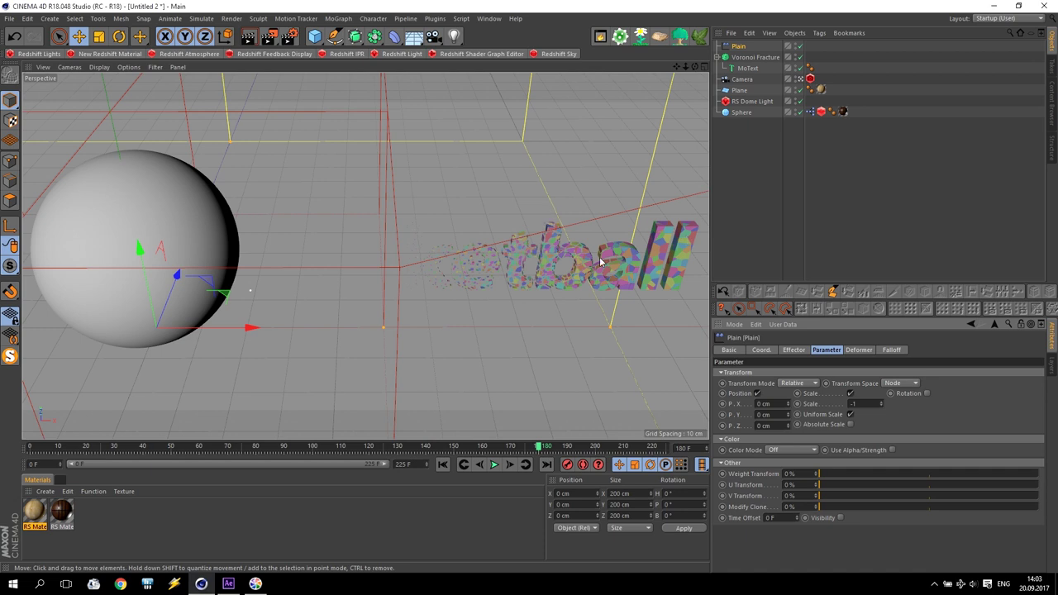
pyautogui.middleClick(553, 255)
# Thin the Plain effector's falloff box and slide it along X across the text
pyautogui.scroll(-5, 509, 201)
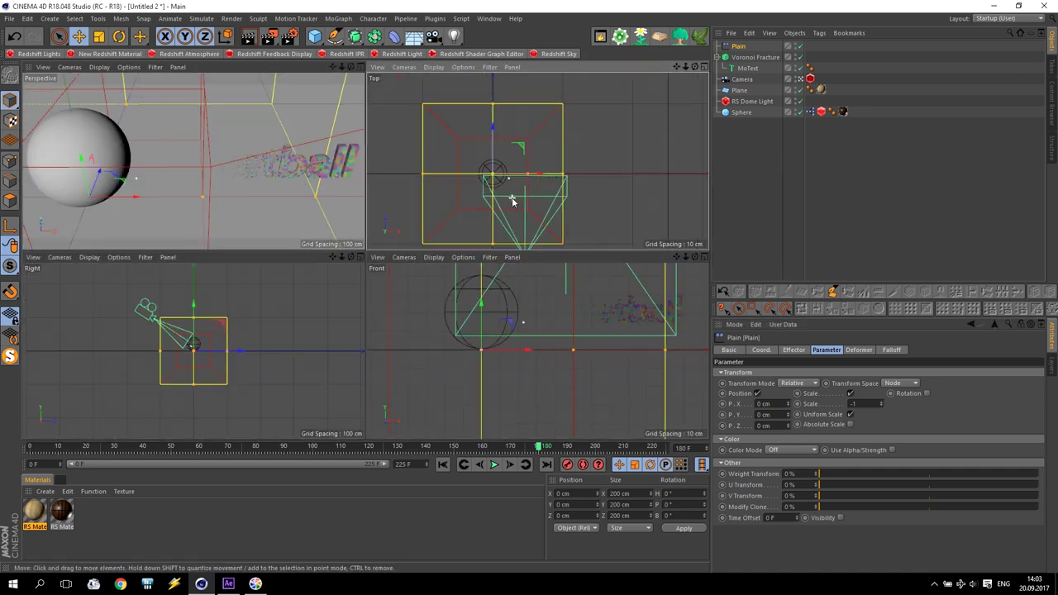
pyautogui.moveTo(496, 118); pyautogui.dragTo(453, 183)
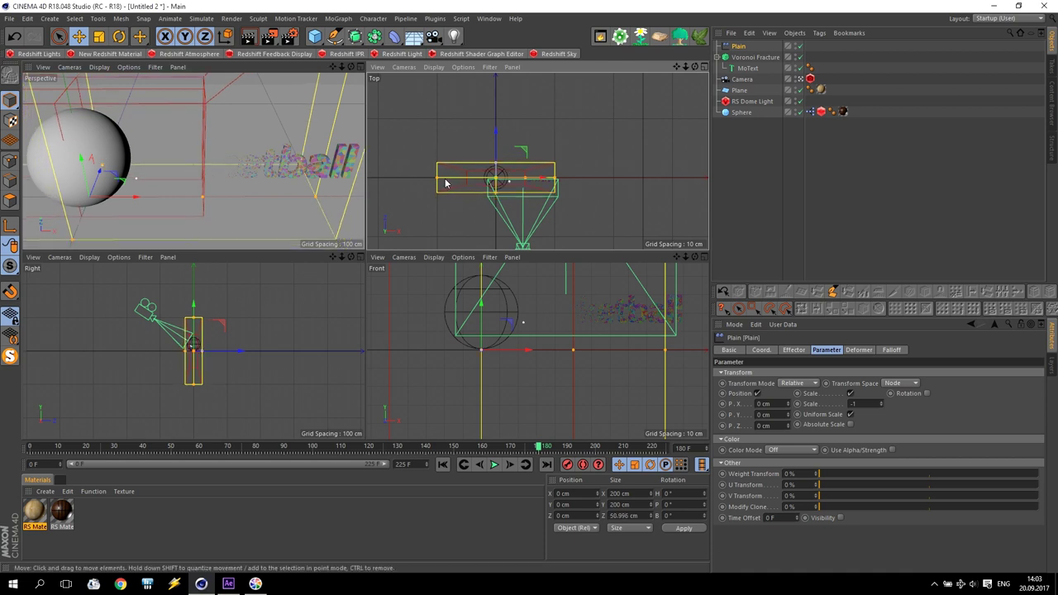
pyautogui.moveTo(537, 181); pyautogui.dragTo(576, 176)
pyautogui.click(890, 351)
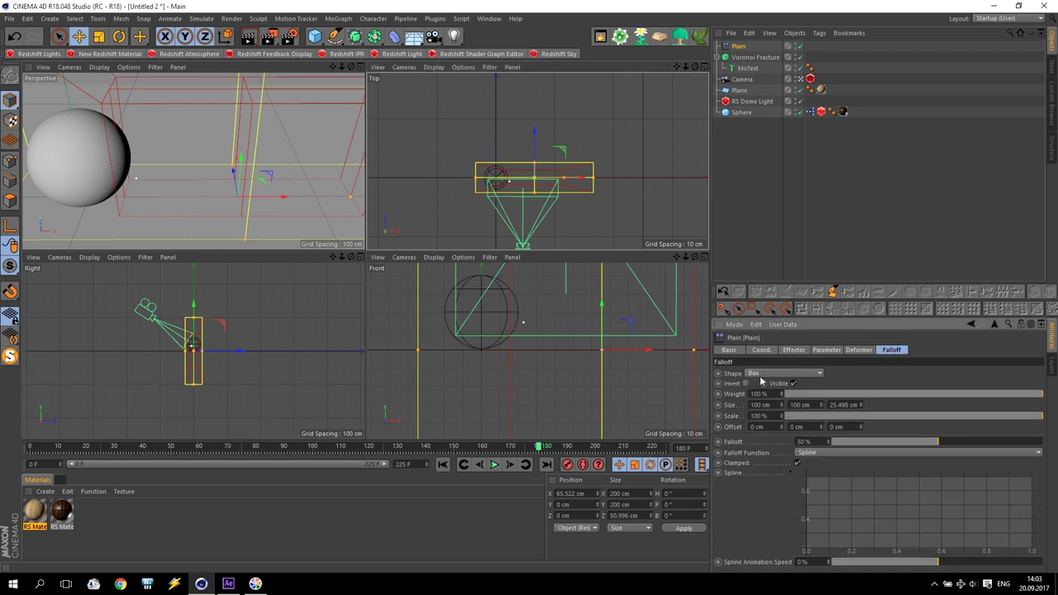
pyautogui.click(746, 383)
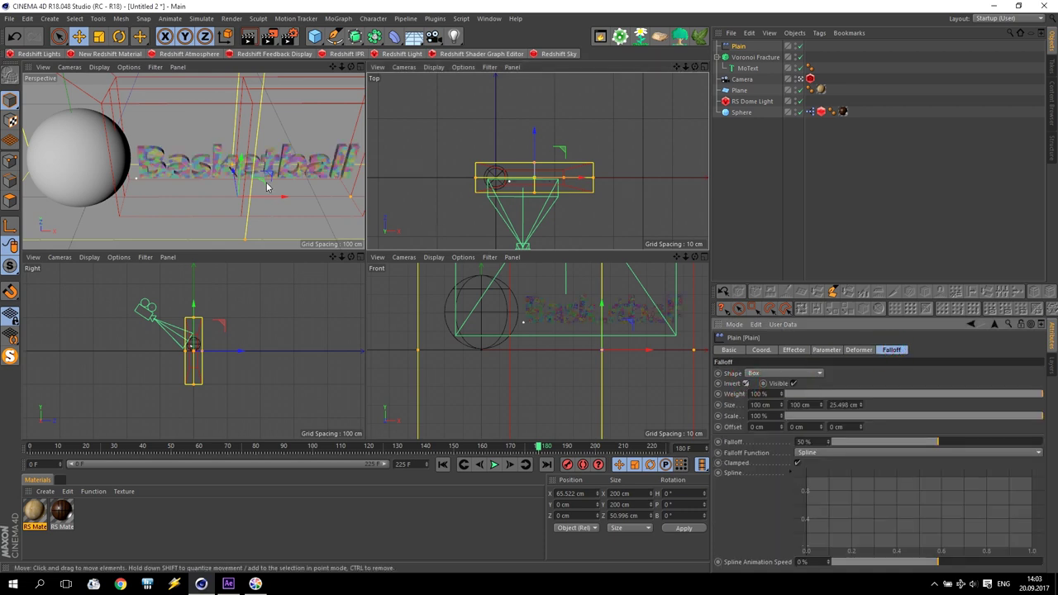
pyautogui.moveTo(283, 201); pyautogui.dragTo(71, 208)
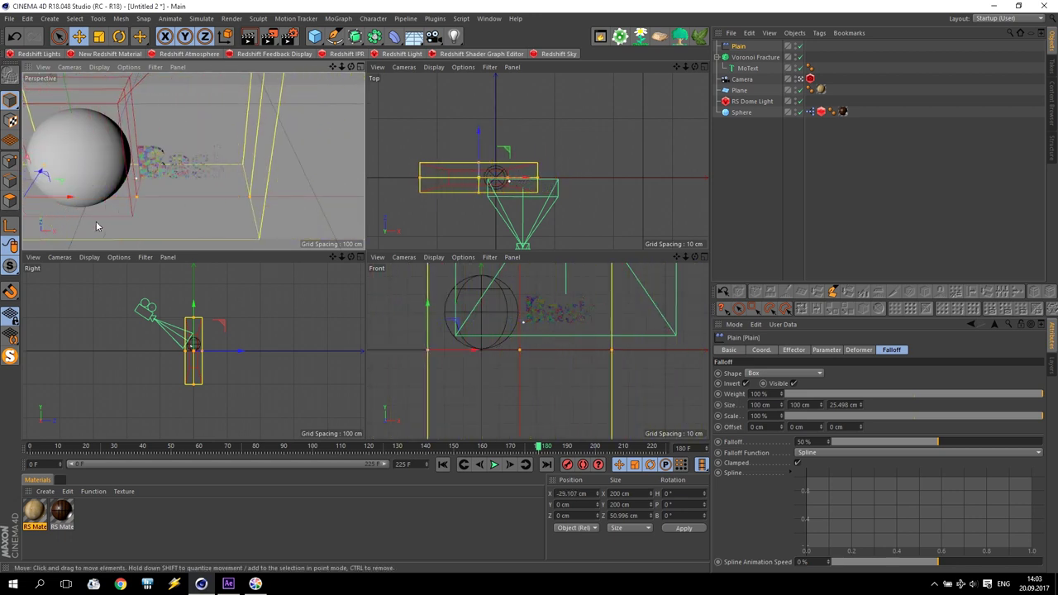
pyautogui.click(746, 384)
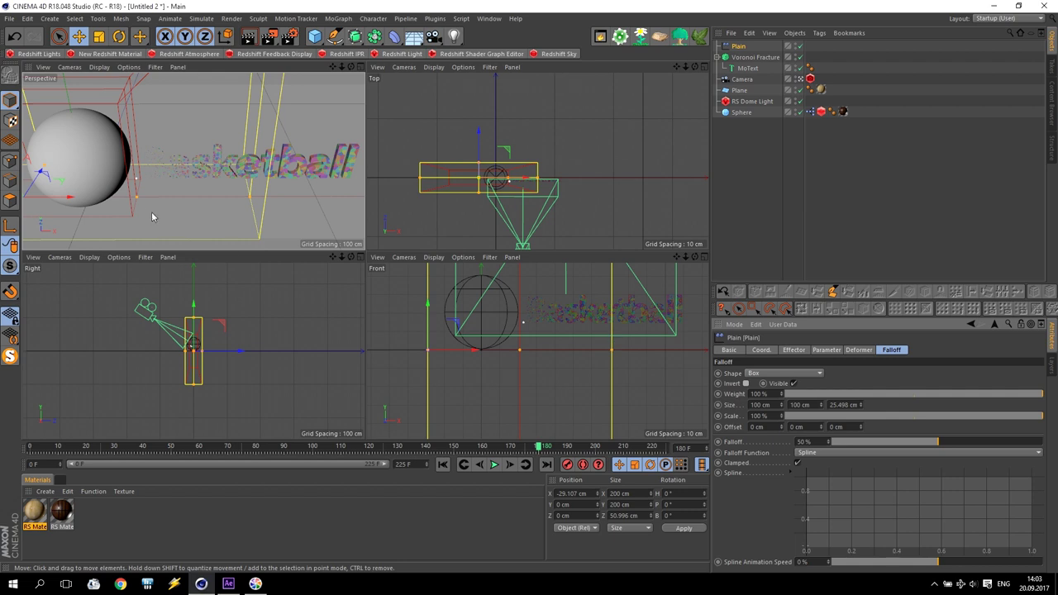
pyautogui.moveTo(516, 189)
pyautogui.mouseDown()
pyautogui.moveTo(559, 180)
pyautogui.moveTo(505, 184)
pyautogui.mouseUp()
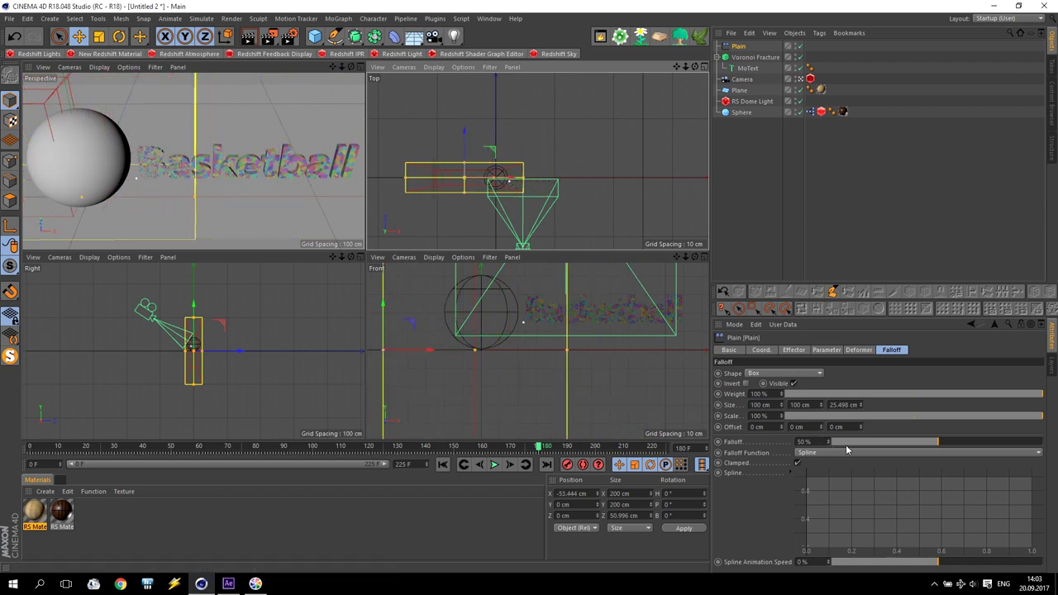
# Set the falloff to 25% and slide the box right across the letters
pyautogui.click(845, 443)
pyautogui.moveTo(846, 445); pyautogui.dragTo(858, 444)
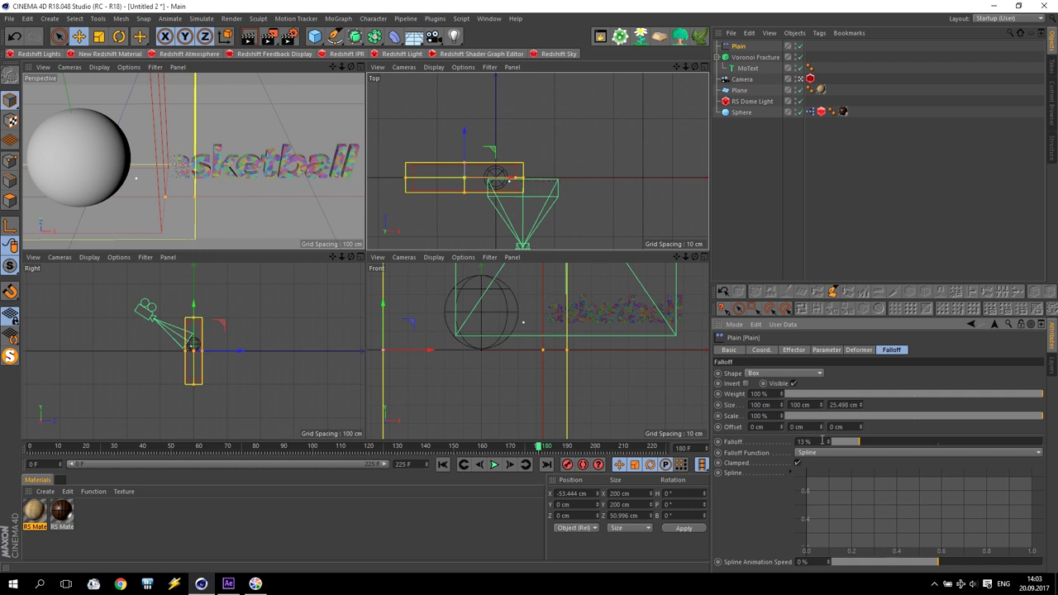
pyautogui.press('Return')
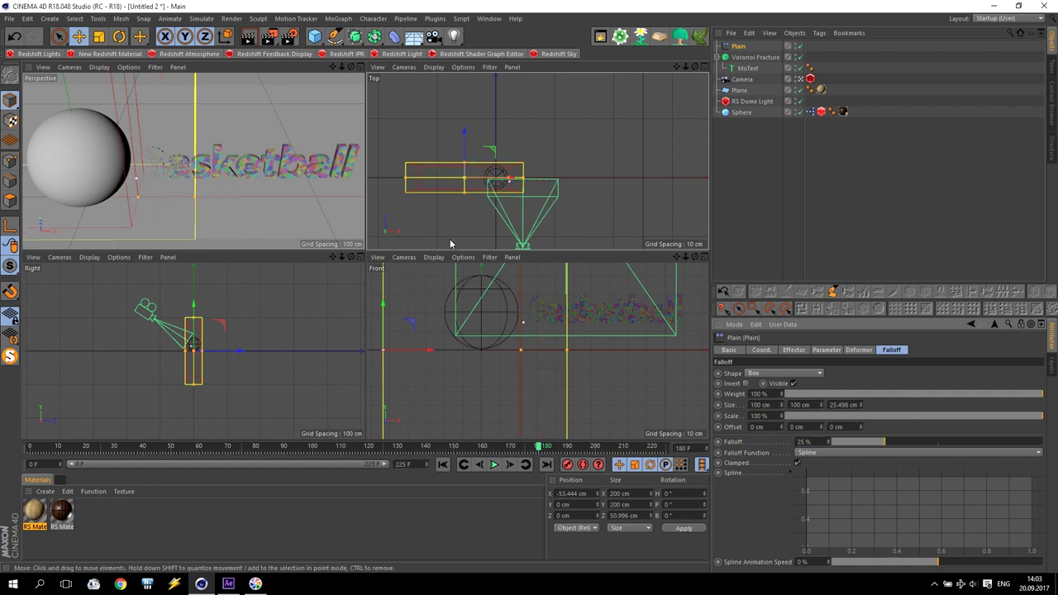
pyautogui.moveTo(501, 179)
pyautogui.mouseDown()
pyautogui.moveTo(545, 183)
pyautogui.moveTo(517, 193)
pyautogui.mouseUp()
pyautogui.middleClick(246, 163)
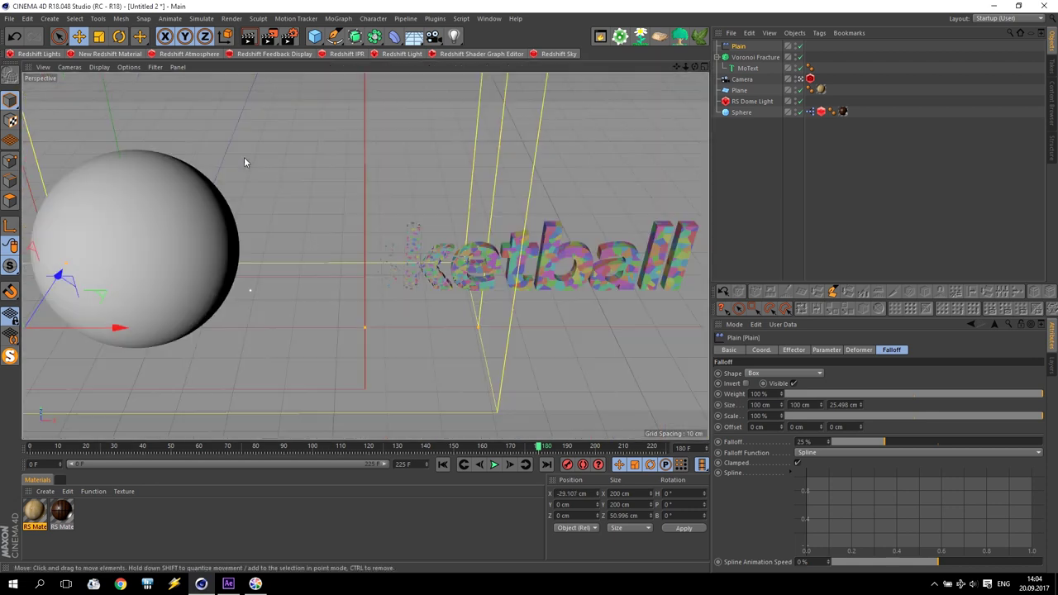
# Enable the effector's Rotation with 360° on heading, pitch and bank
pyautogui.click(829, 351)
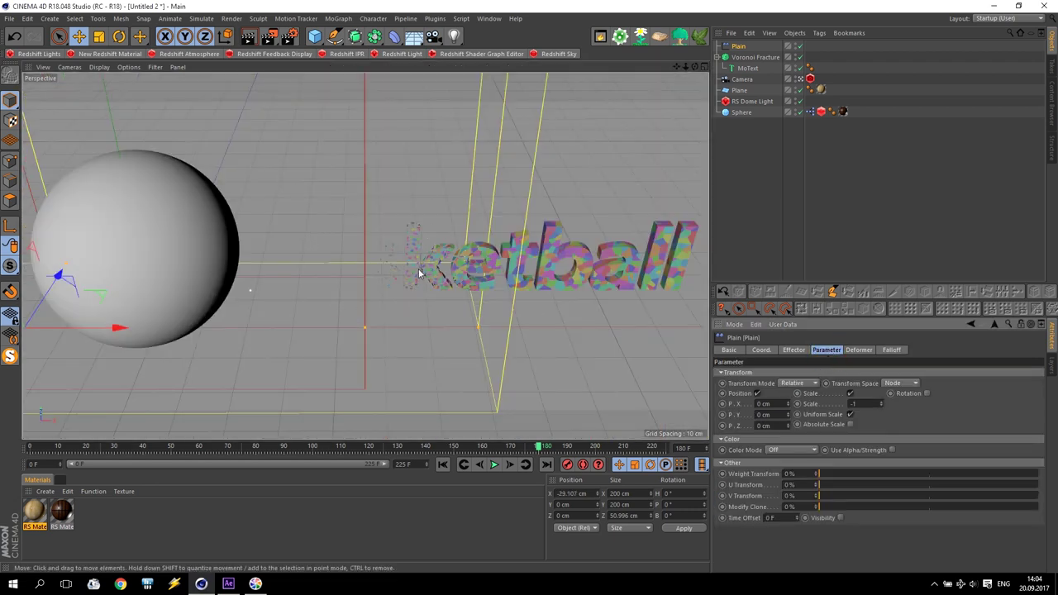
pyautogui.click(928, 394)
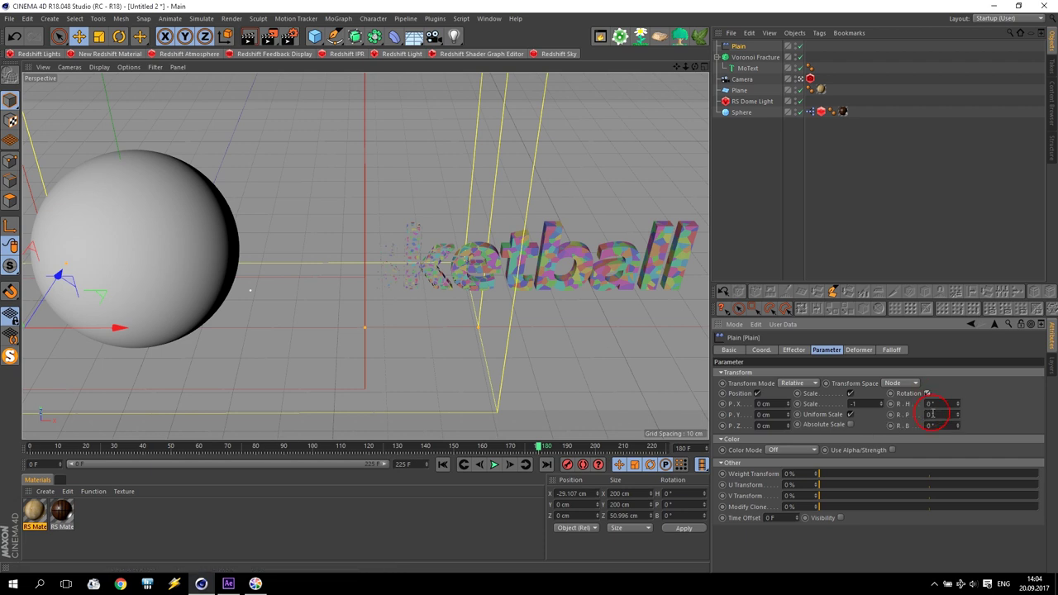
pyautogui.doubleClick(940, 404)
pyautogui.press('Tab')
pyautogui.write('360')
pyautogui.press('Tab')
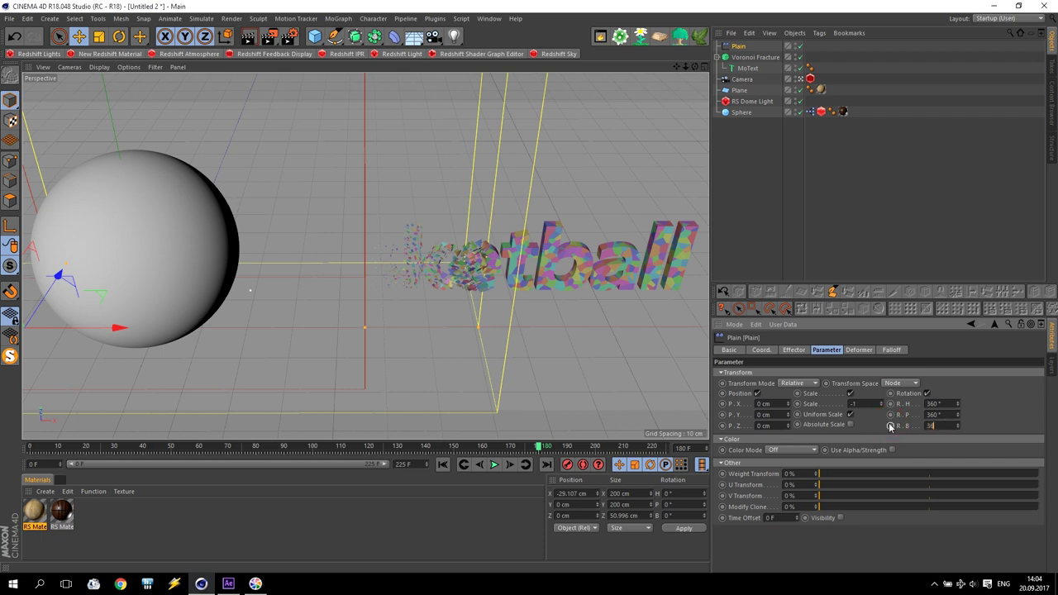
pyautogui.press('Return')
# Set the pieces' position offset to X -20 cm, keeping Z at 0 cm
pyautogui.moveTo(113, 326); pyautogui.dragTo(165, 346)
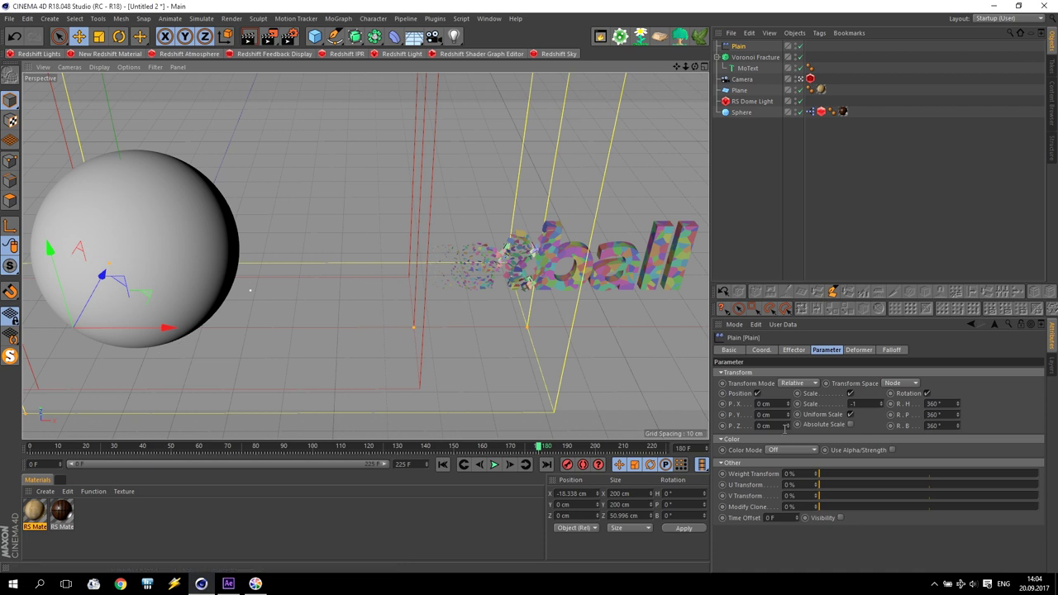
pyautogui.moveTo(788, 426)
pyautogui.mouseDown()
pyautogui.moveTo(788, 407)
pyautogui.moveTo(788, 420)
pyautogui.mouseUp()
pyautogui.write('0')
pyautogui.press('Return')
pyautogui.click(762, 403)
pyautogui.write('-20')
pyautogui.press('Return')
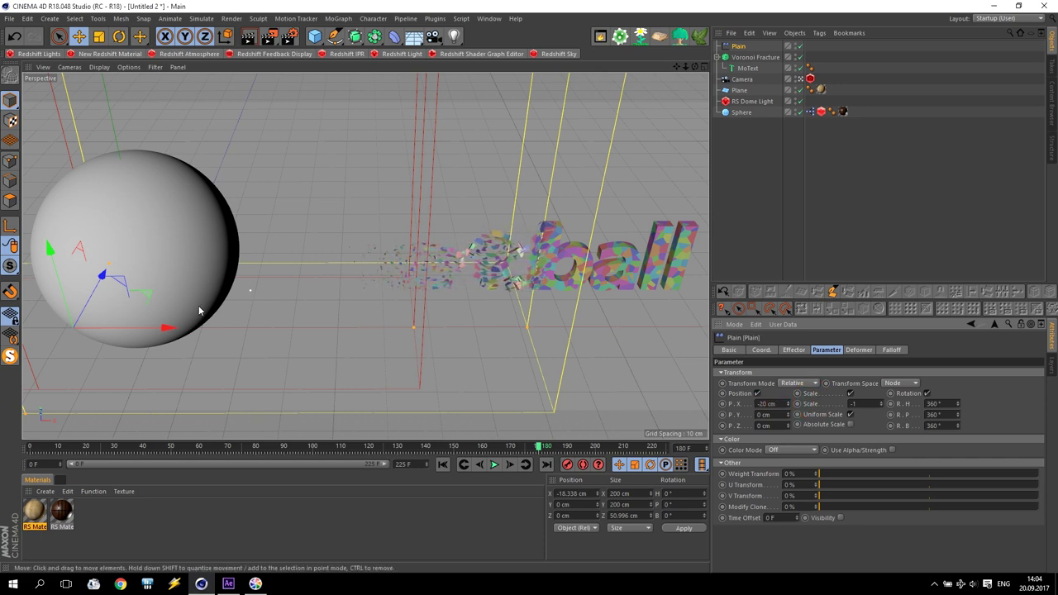
pyautogui.moveTo(175, 327)
pyautogui.mouseDown()
pyautogui.moveTo(388, 336)
pyautogui.moveTo(162, 328)
pyautogui.mouseUp()
pyautogui.moveTo(35, 322); pyautogui.dragTo(25, 323)
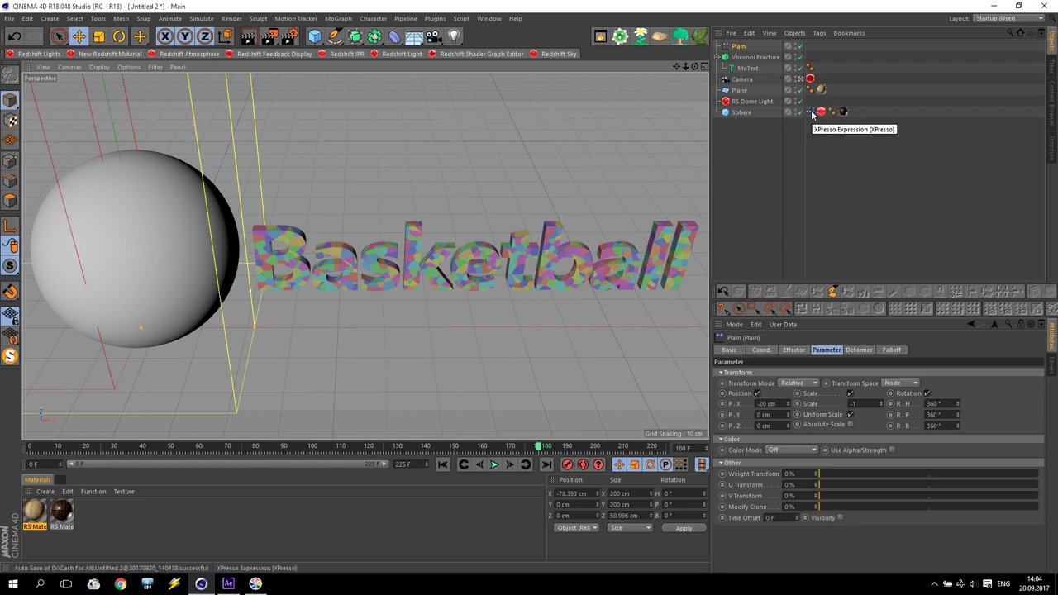
# Place the Plain effector at X -80 cm in its coordinates
pyautogui.click(760, 350)
pyautogui.click(746, 373)
pyautogui.write('-80')
pyautogui.press('Return')
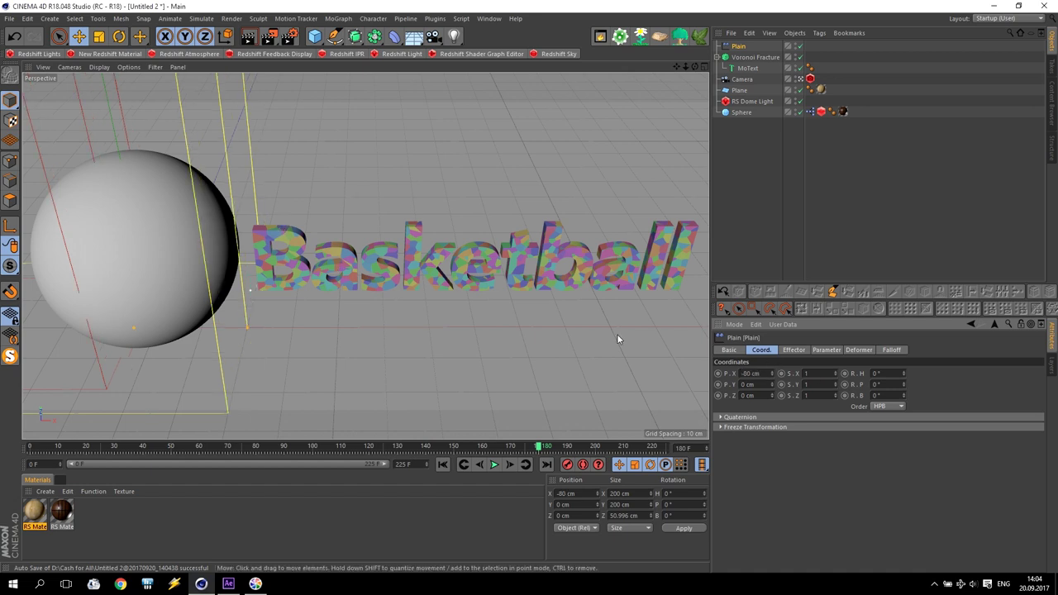
# In the Top view, slide the Plain effector right to X 45.856 cm past the text
pyautogui.middleClick(457, 320)
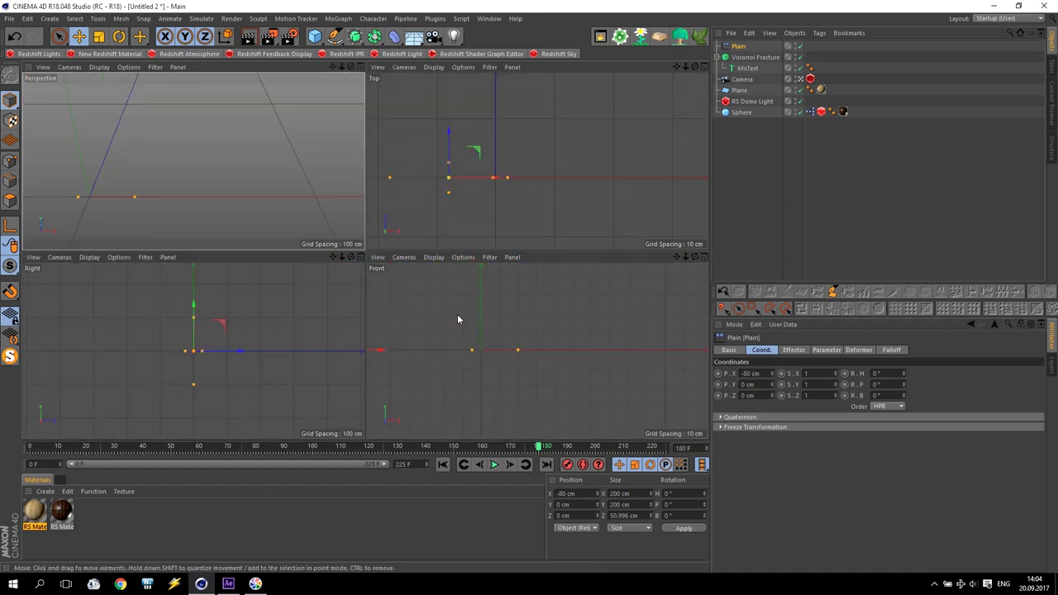
pyautogui.middleClick(496, 211)
pyautogui.middleClick(276, 330)
pyautogui.middleClick(283, 330)
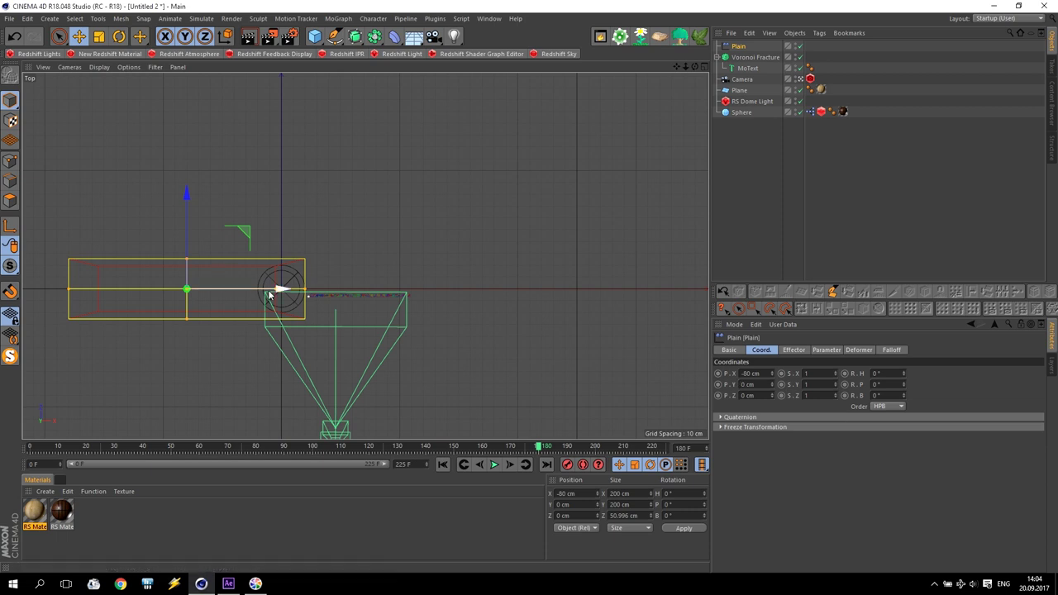
pyautogui.moveTo(258, 290); pyautogui.dragTo(409, 304)
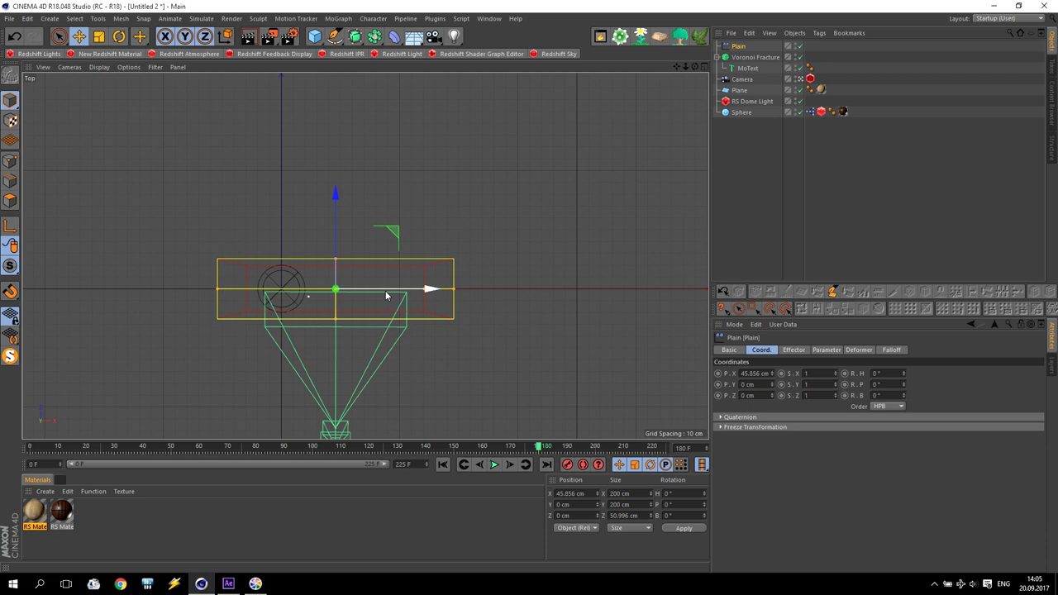
pyautogui.middleClick(395, 354)
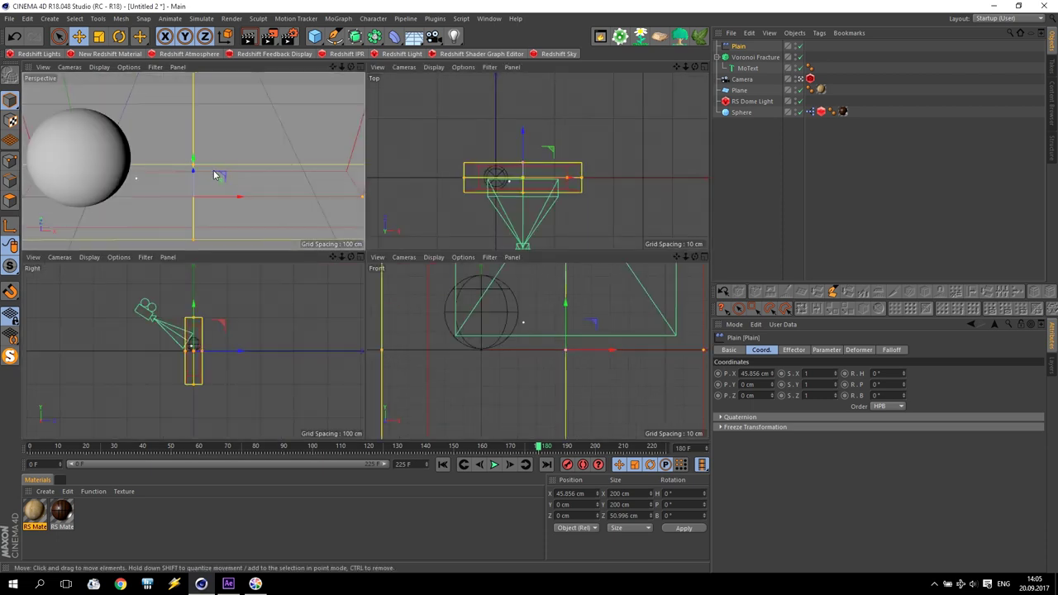
pyautogui.middleClick(216, 175)
# Add the Plain effector to the sphere's XPresso graph with a Global Position X input
pyautogui.doubleClick(810, 112)
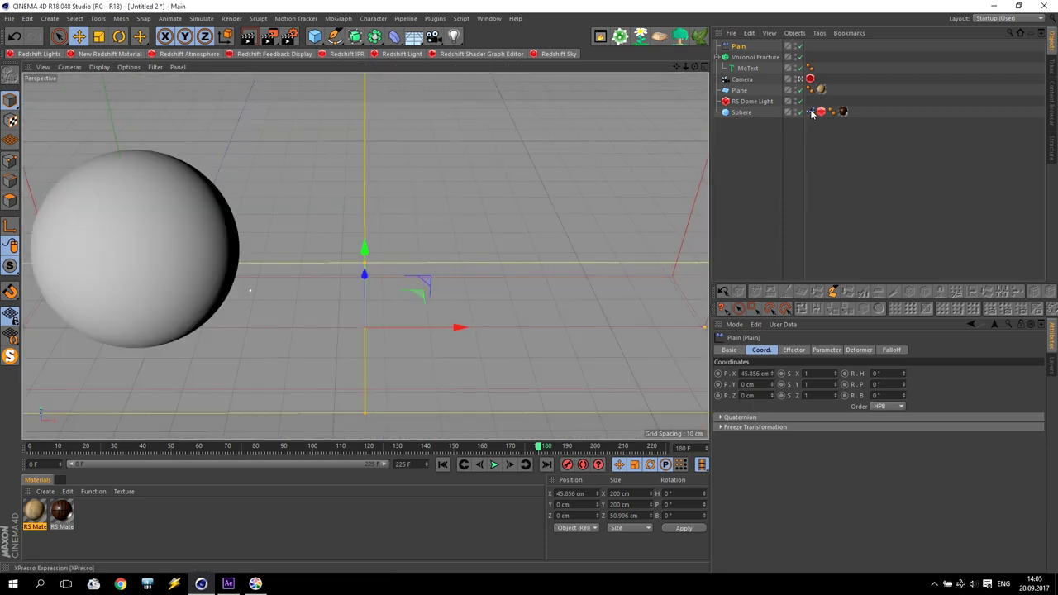
pyautogui.moveTo(335, 75); pyautogui.dragTo(639, 115)
pyautogui.moveTo(740, 47); pyautogui.dragTo(669, 311)
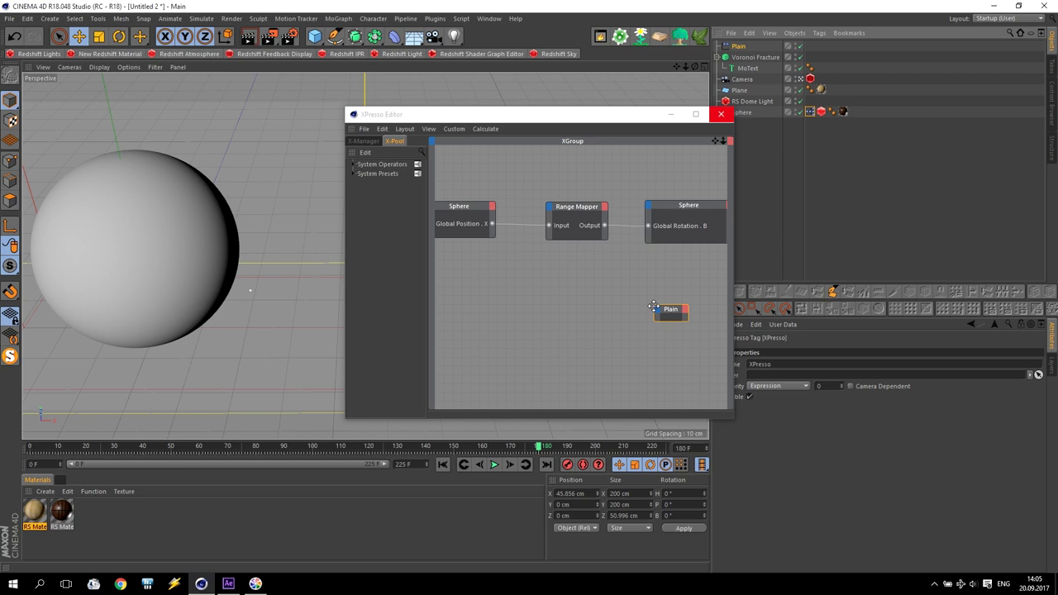
pyautogui.moveTo(654, 305); pyautogui.dragTo(654, 282)
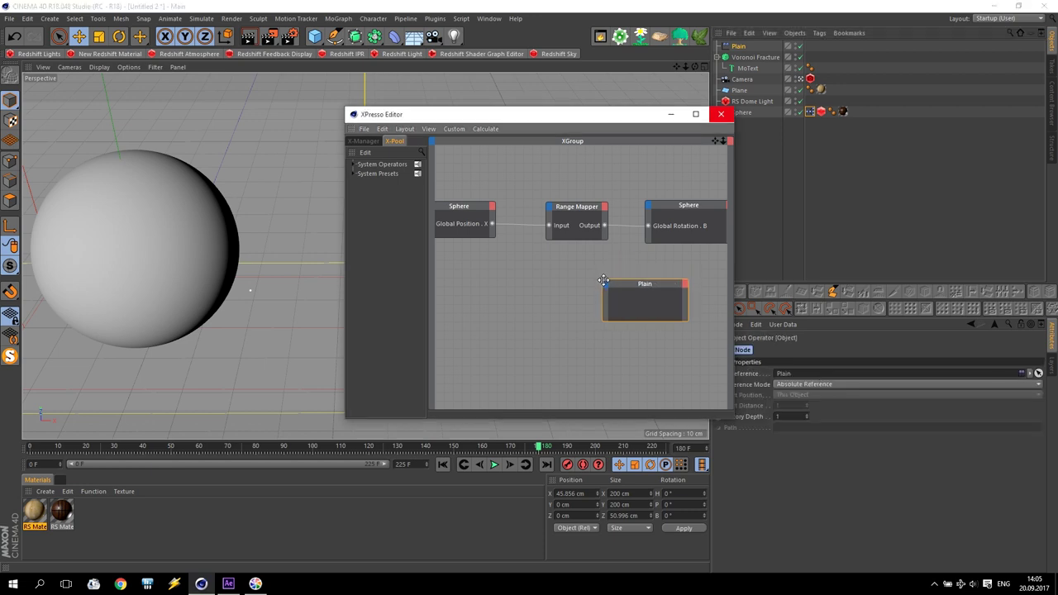
pyautogui.click(606, 285)
pyautogui.moveTo(641, 301)
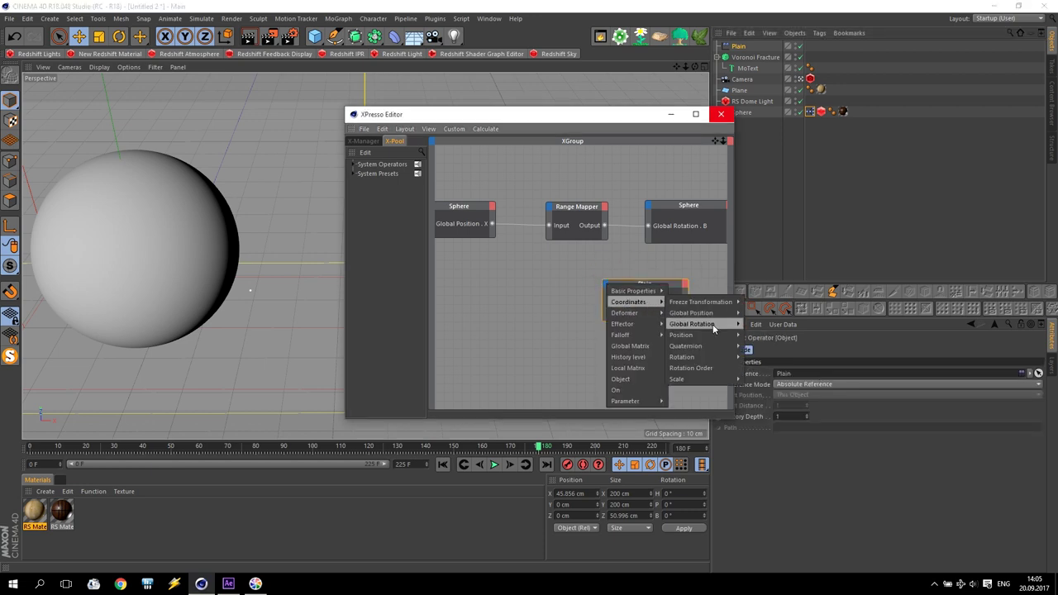
pyautogui.moveTo(711, 314)
pyautogui.click(783, 323)
pyautogui.moveTo(673, 280); pyautogui.dragTo(697, 266)
# Add a second Range Mapper linking the sphere's X position to Plain's Global Position X
pyautogui.rightClick(542, 291)
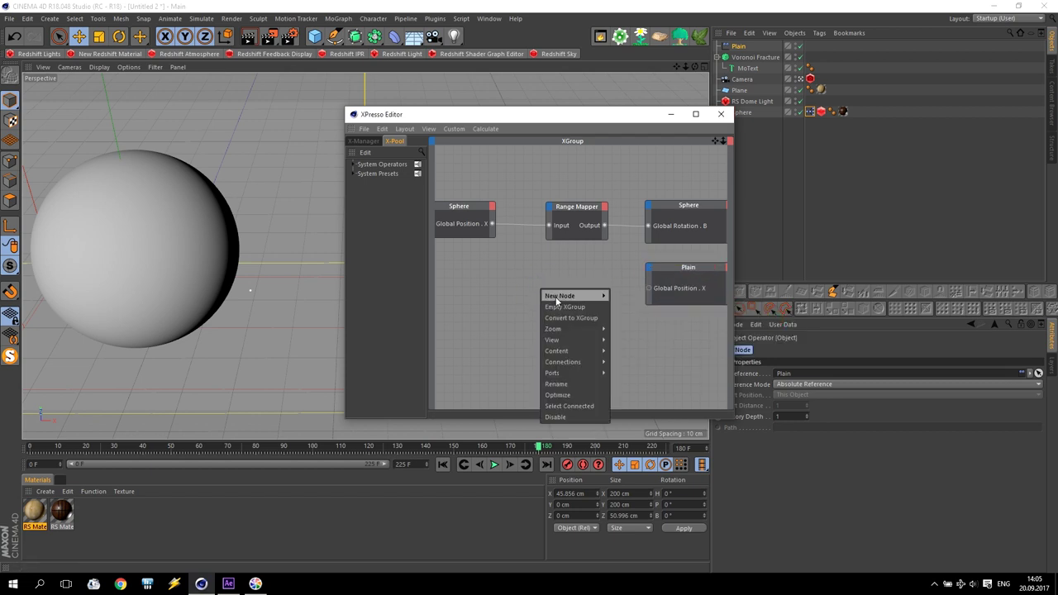
pyautogui.moveTo(562, 296)
pyautogui.moveTo(640, 301)
pyautogui.moveTo(700, 308)
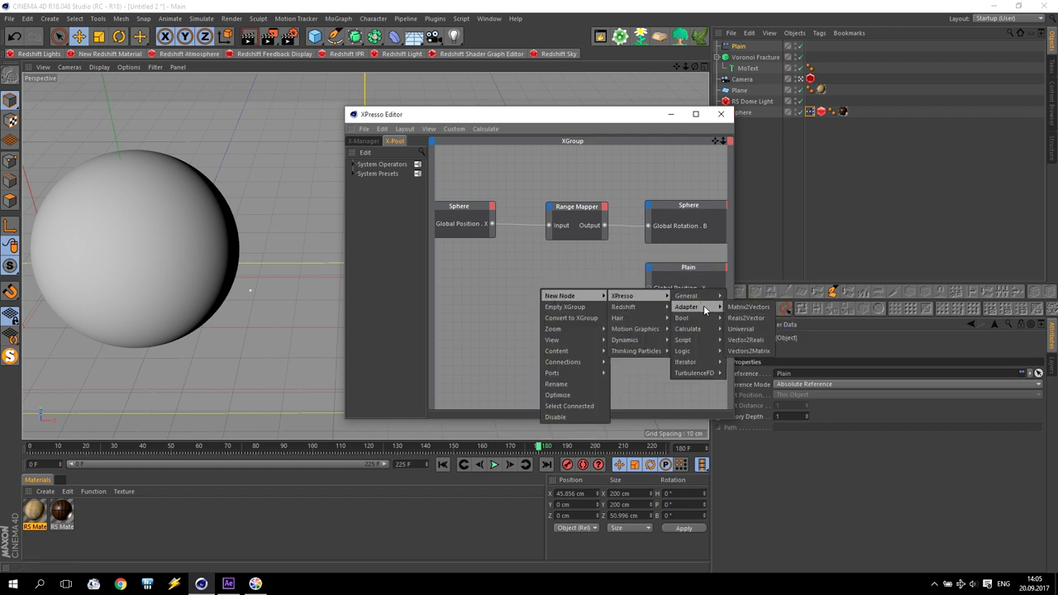
pyautogui.moveTo(720, 327)
pyautogui.click(737, 466)
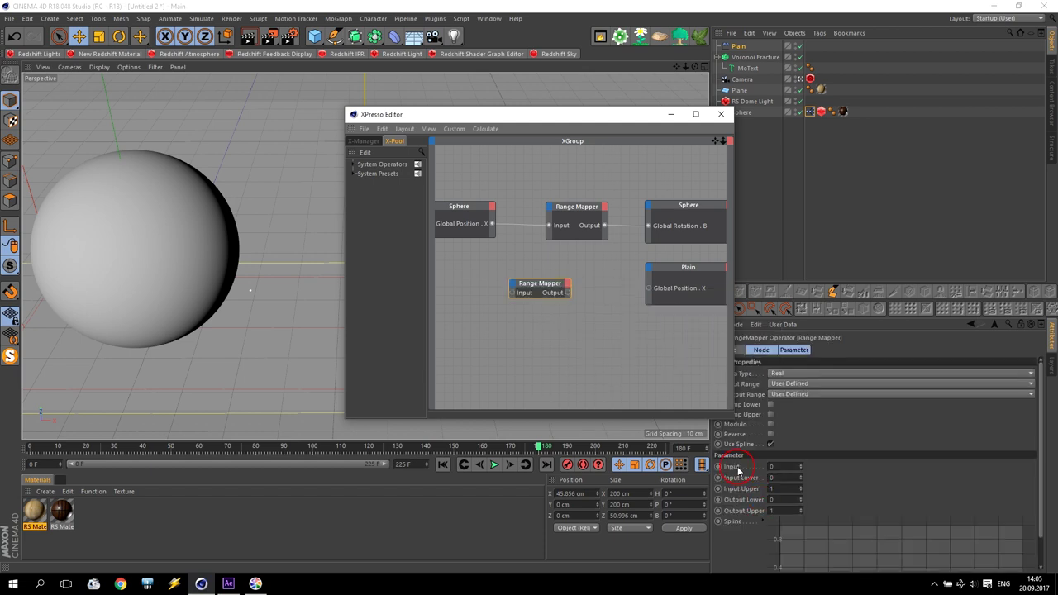
pyautogui.click(546, 299)
pyautogui.moveTo(538, 286); pyautogui.dragTo(579, 270)
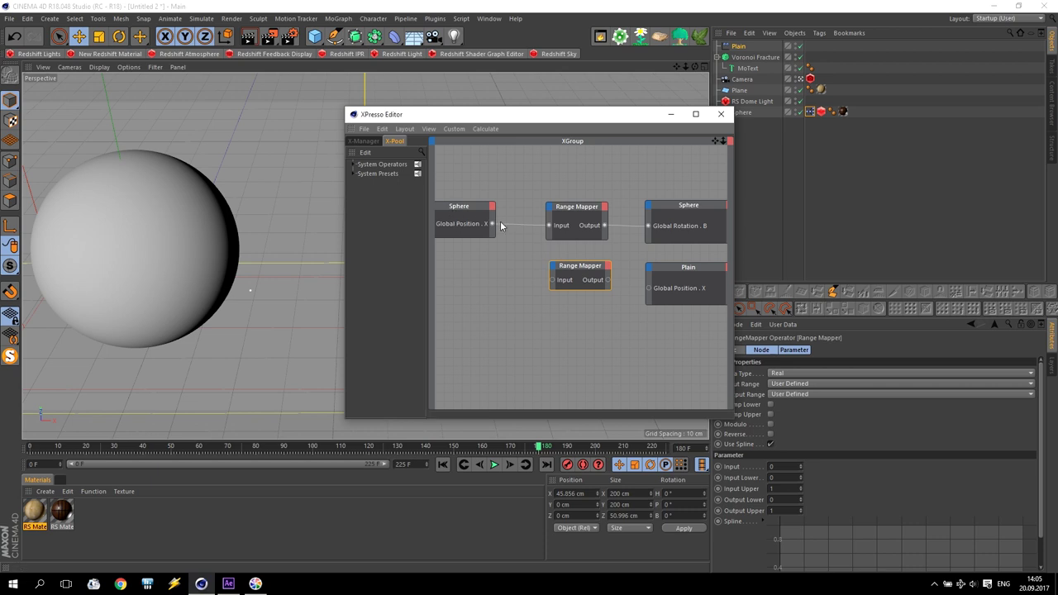
pyautogui.moveTo(494, 224); pyautogui.dragTo(553, 279)
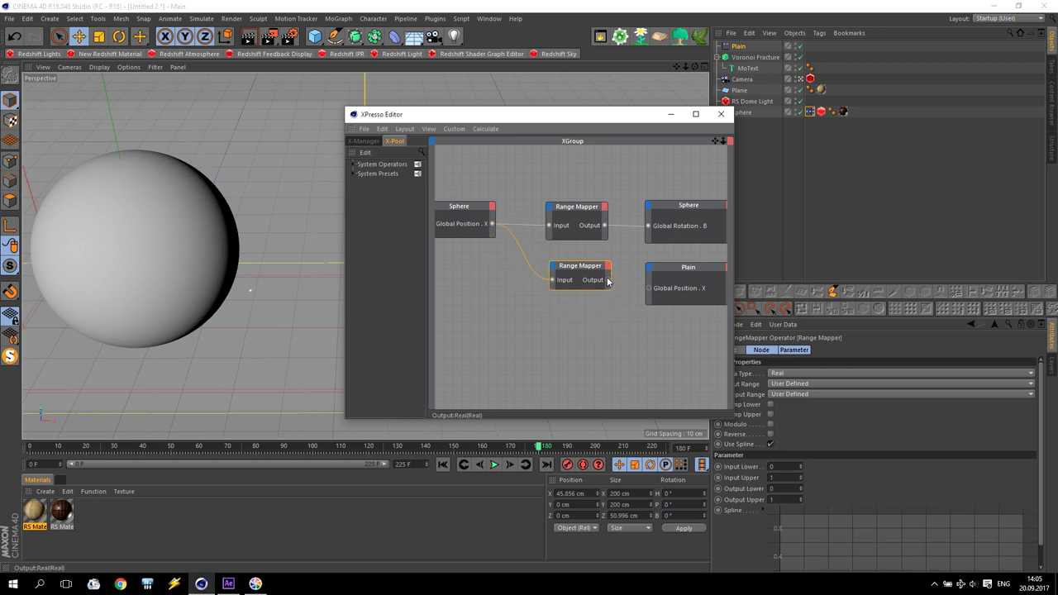
pyautogui.moveTo(610, 280); pyautogui.dragTo(649, 289)
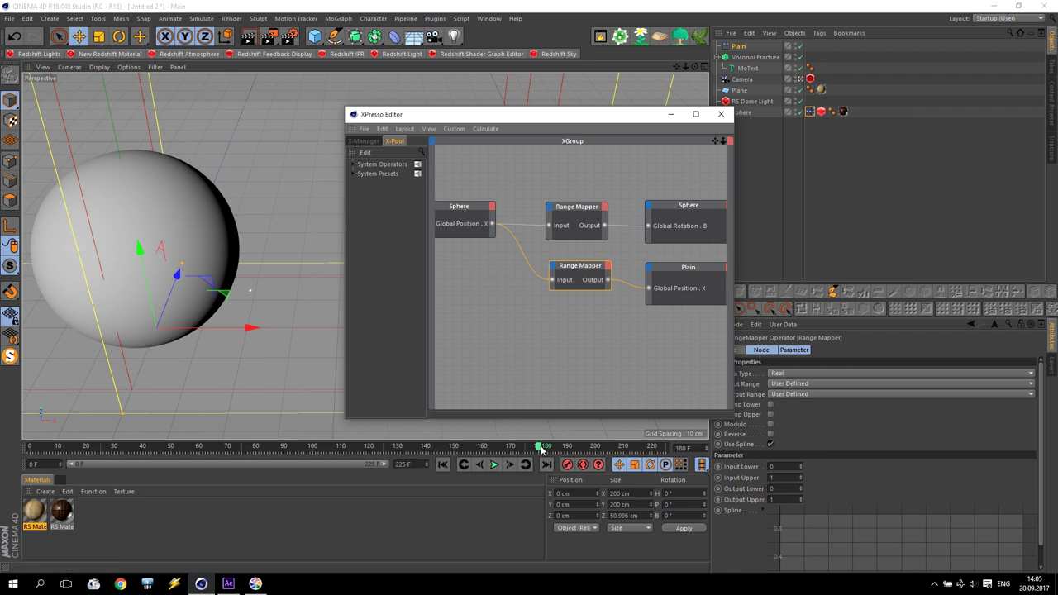
# Check the sphere's position across frames and set the Range Mapper's Input Lower to 145
pyautogui.moveTo(539, 447); pyautogui.dragTo(83, 448)
pyautogui.click(743, 112)
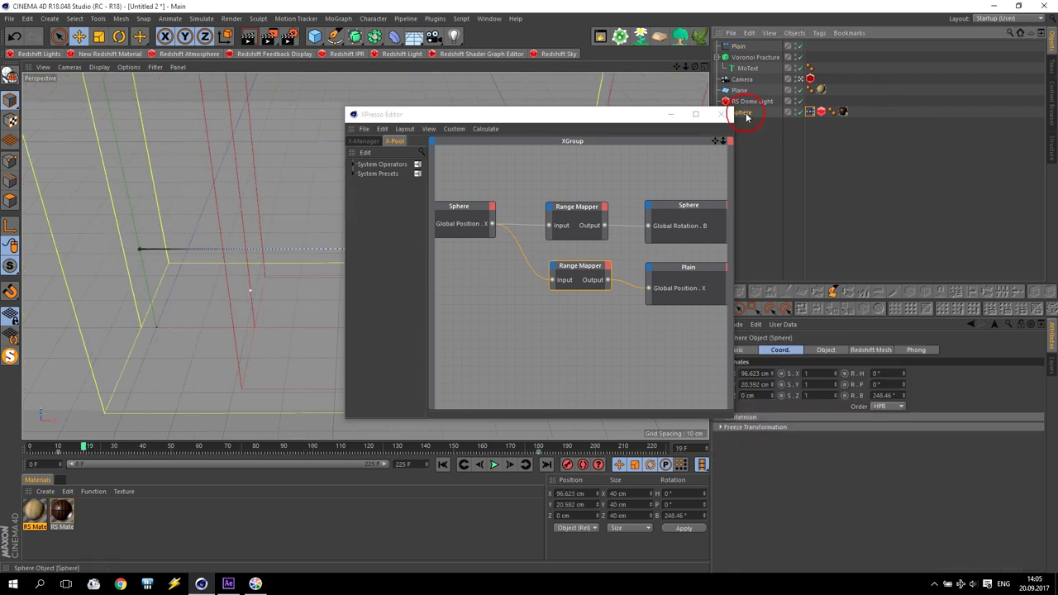
pyautogui.moveTo(86, 448); pyautogui.dragTo(56, 446)
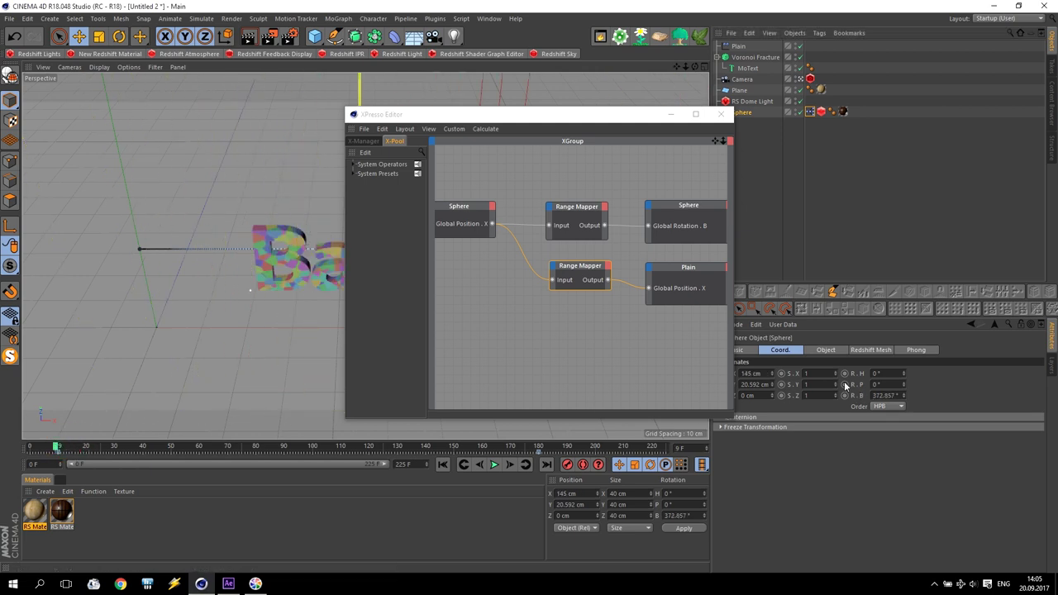
pyautogui.click(578, 266)
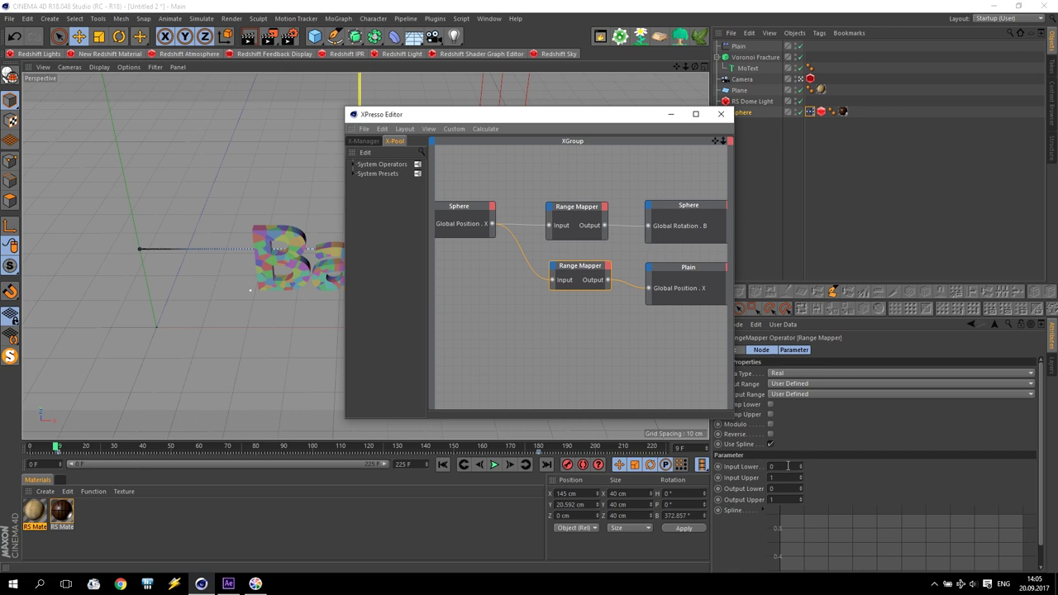
pyautogui.click(757, 467)
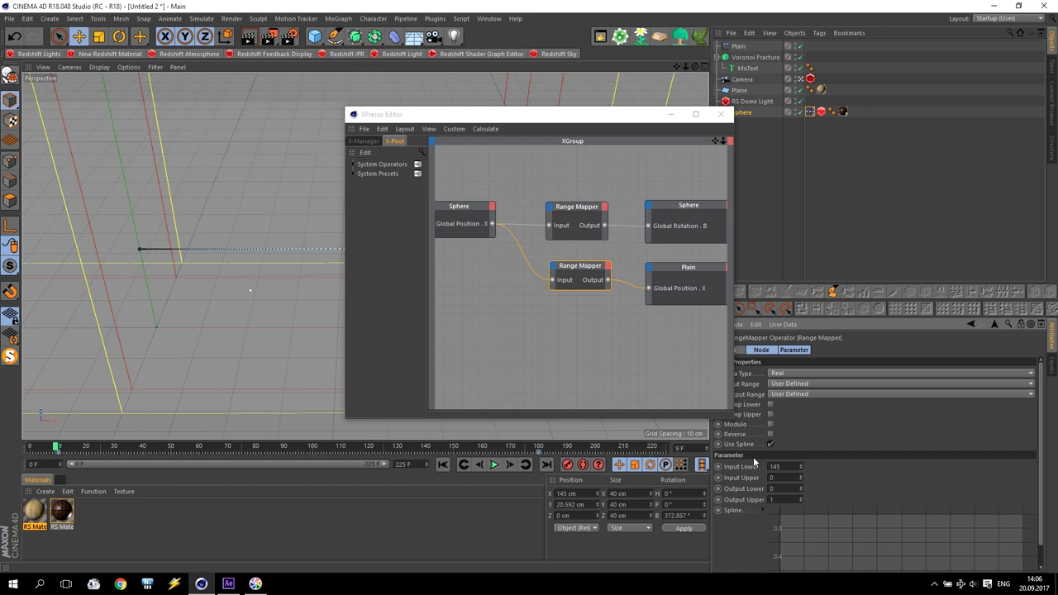
pyautogui.moveTo(559, 129); pyautogui.dragTo(418, 171)
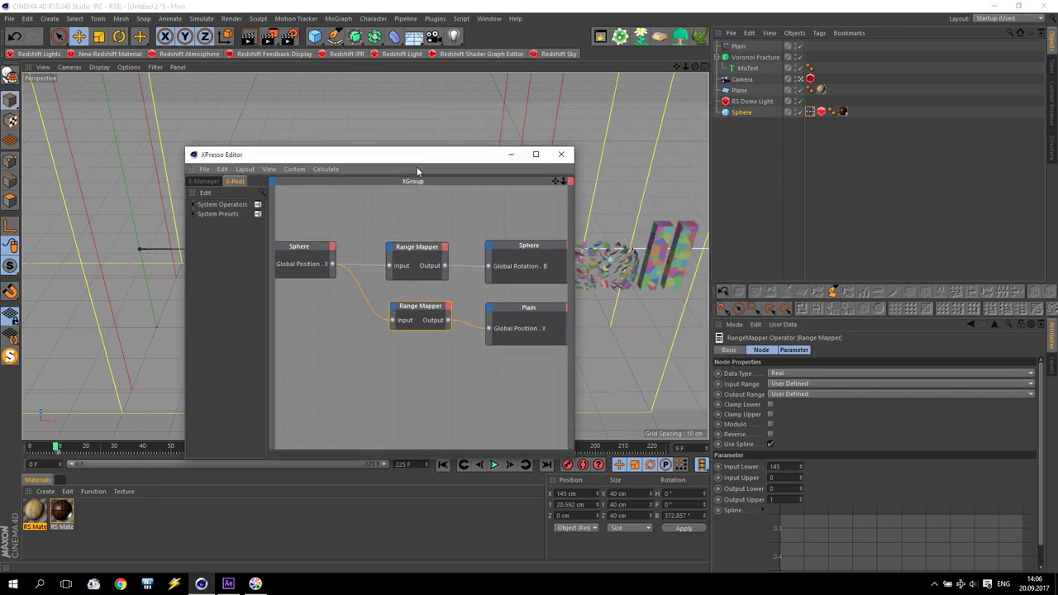
pyautogui.click(512, 154)
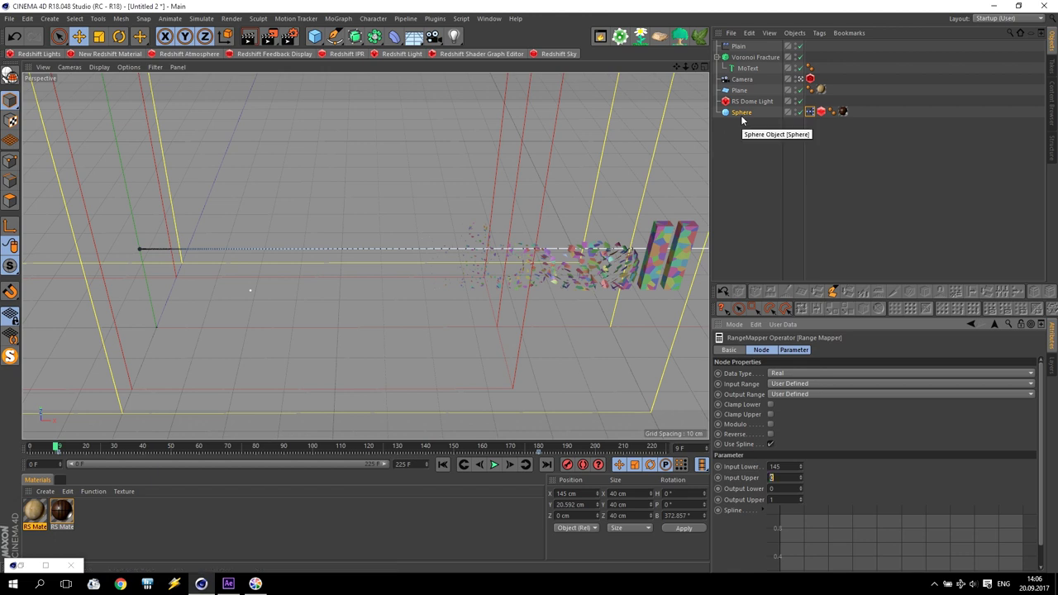
pyautogui.click(40, 561)
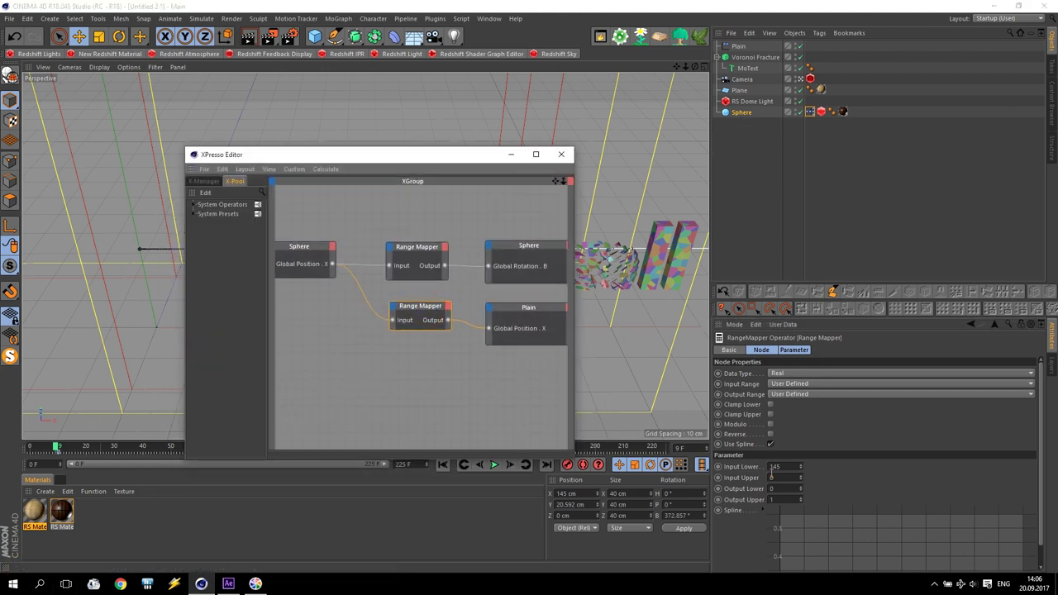
# Set the Range Mapper's Output Upper to -140 and play the animation to preview
pyautogui.click(788, 500)
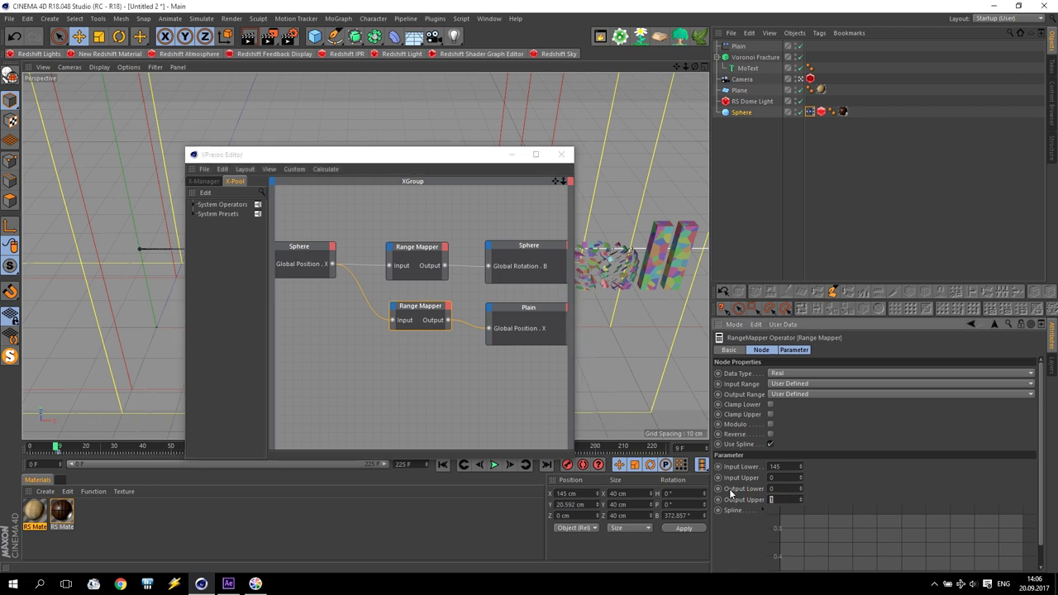
pyautogui.write('-1')
pyautogui.write('40')
pyautogui.press('Return')
pyautogui.moveTo(373, 164); pyautogui.dragTo(852, 138)
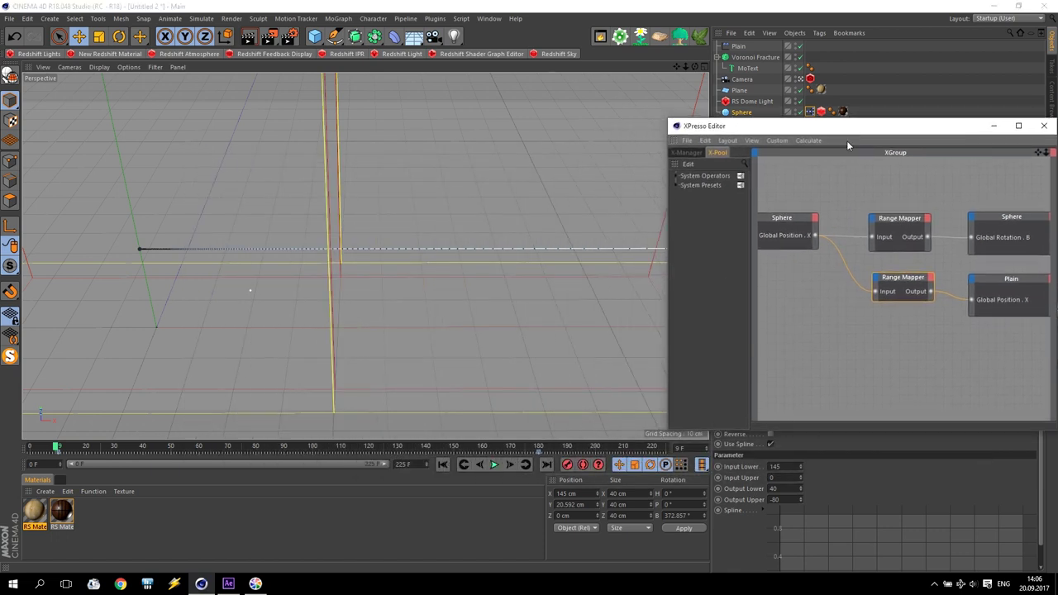
pyautogui.click(498, 471)
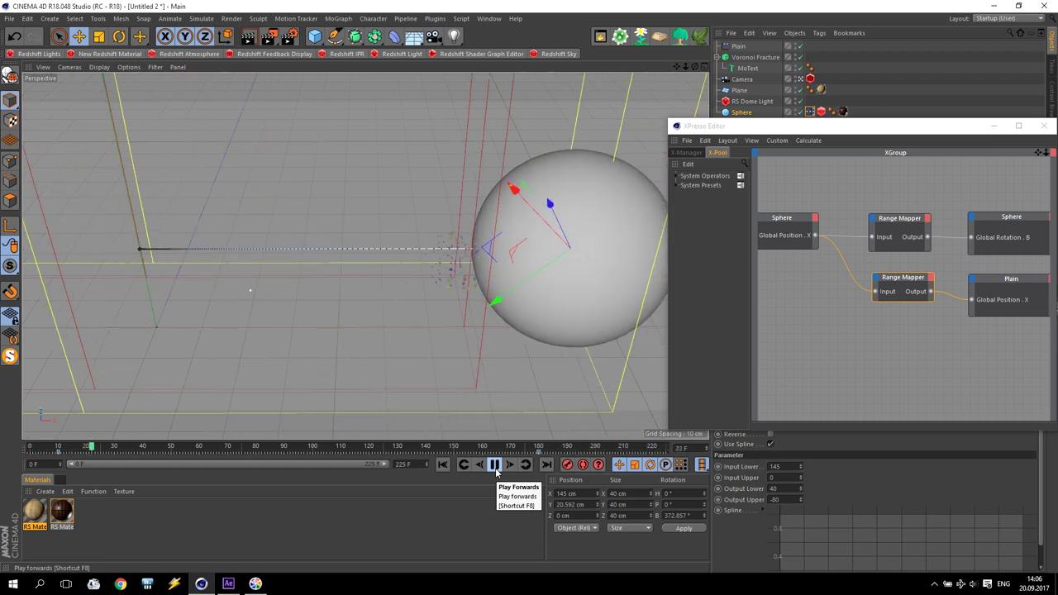
pyautogui.click(472, 414)
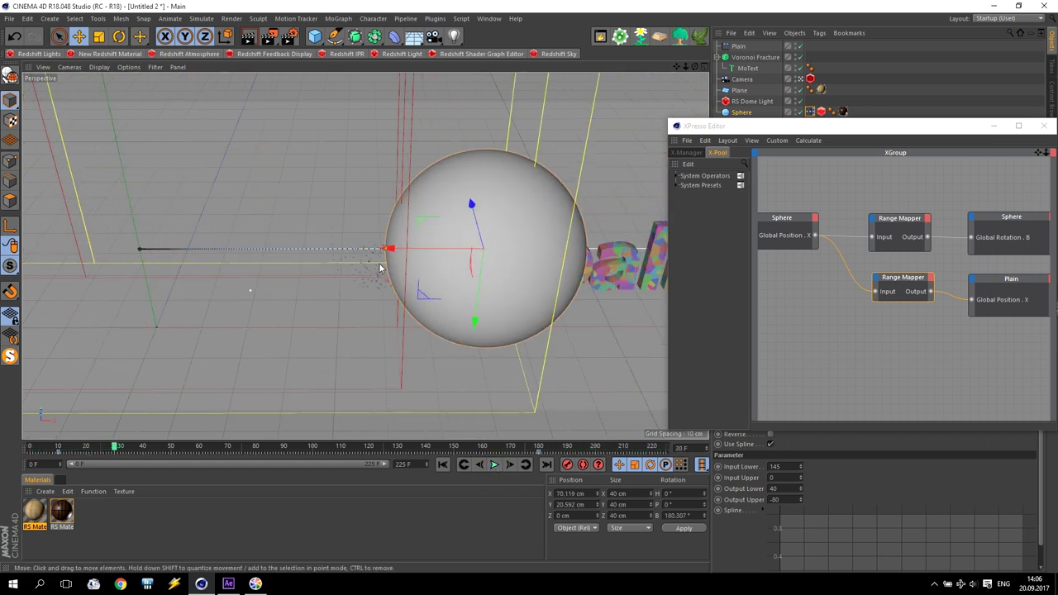
# Adjust the output range to 50 to -70, replay, and render a test frame
pyautogui.moveTo(920, 128); pyautogui.dragTo(686, 64)
pyautogui.click(774, 498)
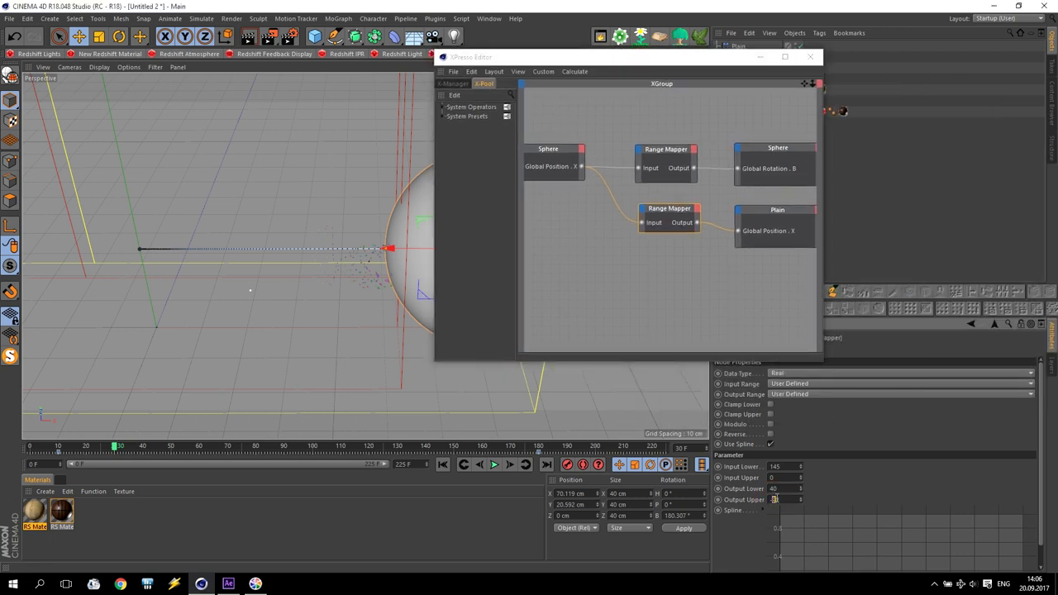
pyautogui.moveTo(773, 488); pyautogui.dragTo(771, 488)
pyautogui.moveTo(575, 58); pyautogui.dragTo(791, 155)
pyautogui.click(444, 466)
pyautogui.click(494, 465)
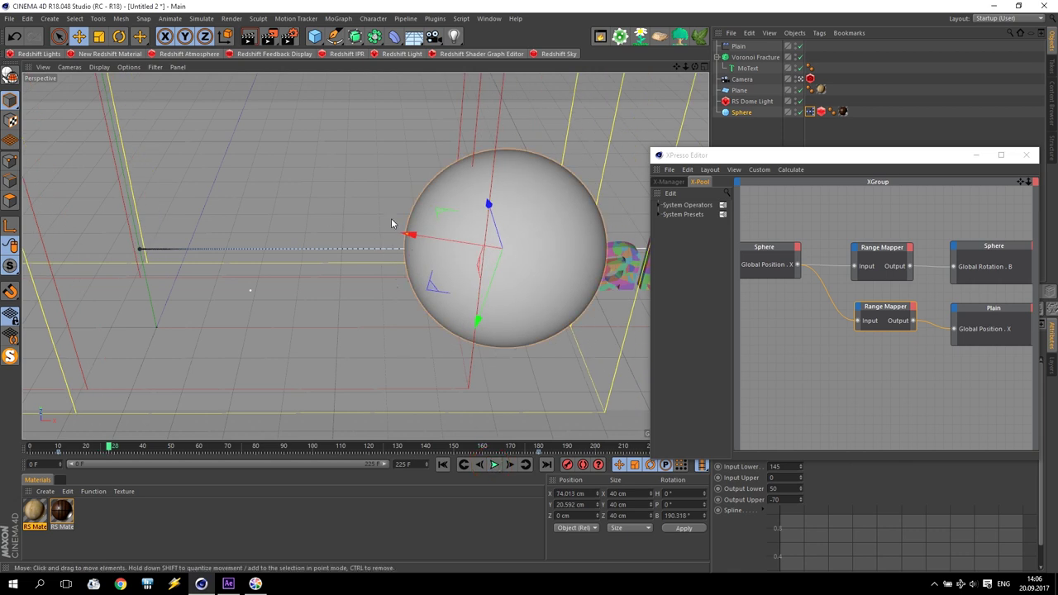
pyautogui.click(269, 36)
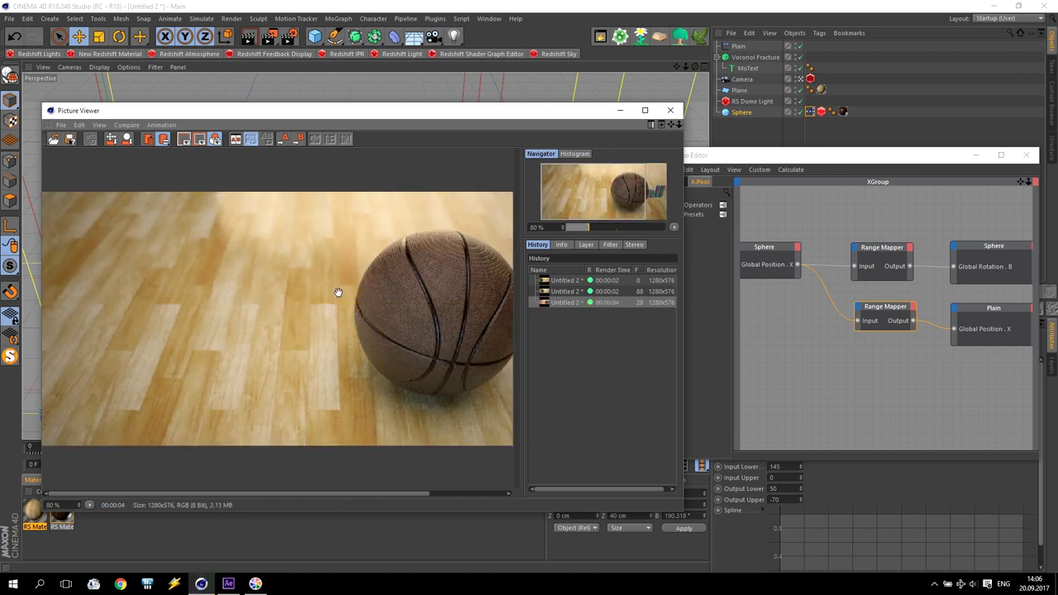
# Close the render preview and set the Plain effector's falloff to 15%
pyautogui.click(669, 110)
pyautogui.moveTo(778, 156); pyautogui.dragTo(153, 74)
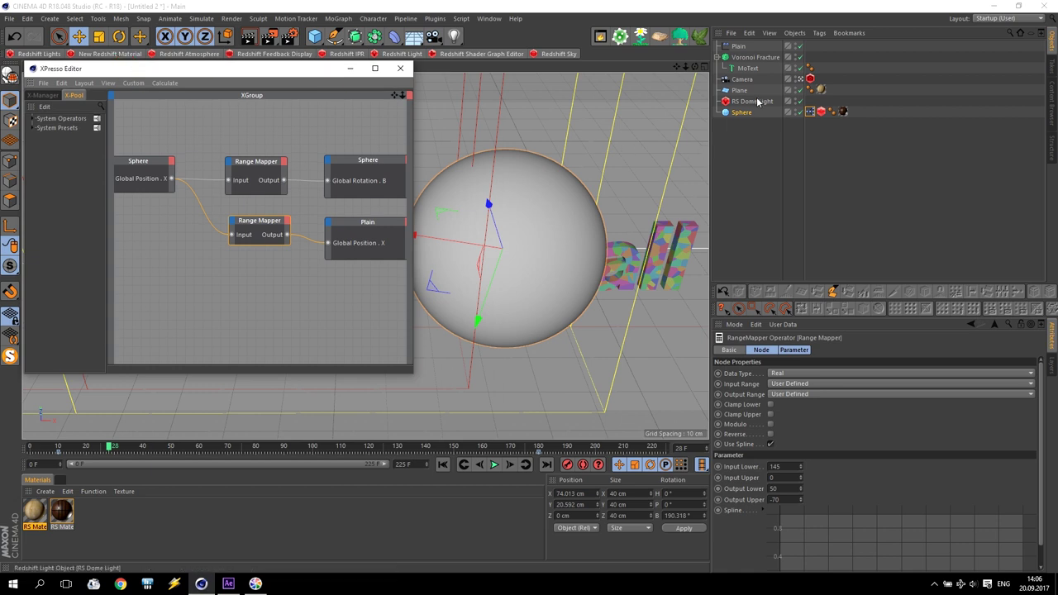
pyautogui.moveTo(739, 46); pyautogui.dragTo(738, 126)
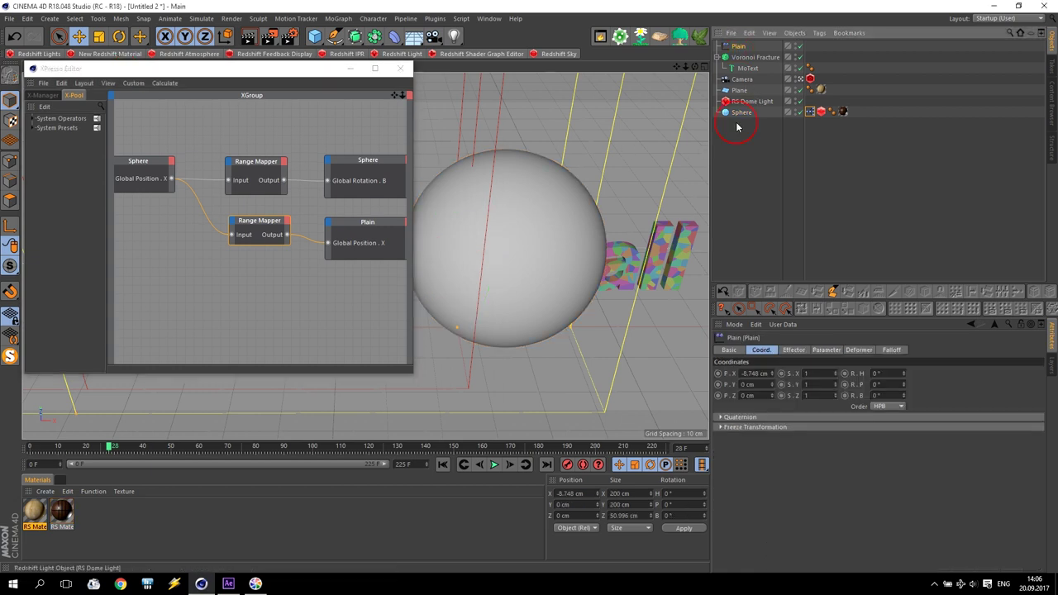
pyautogui.click(887, 350)
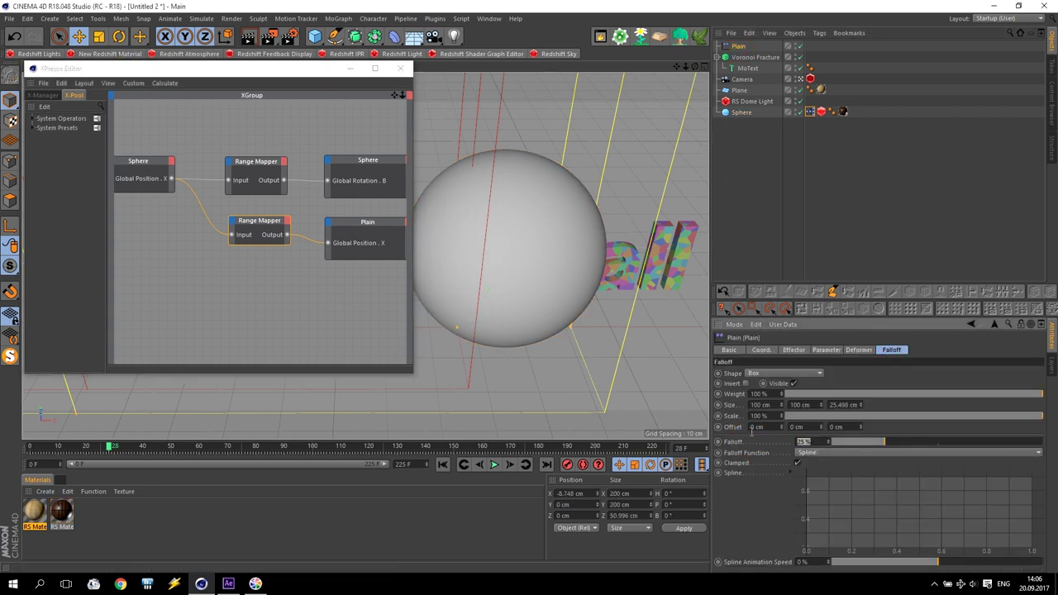
pyautogui.press('Return')
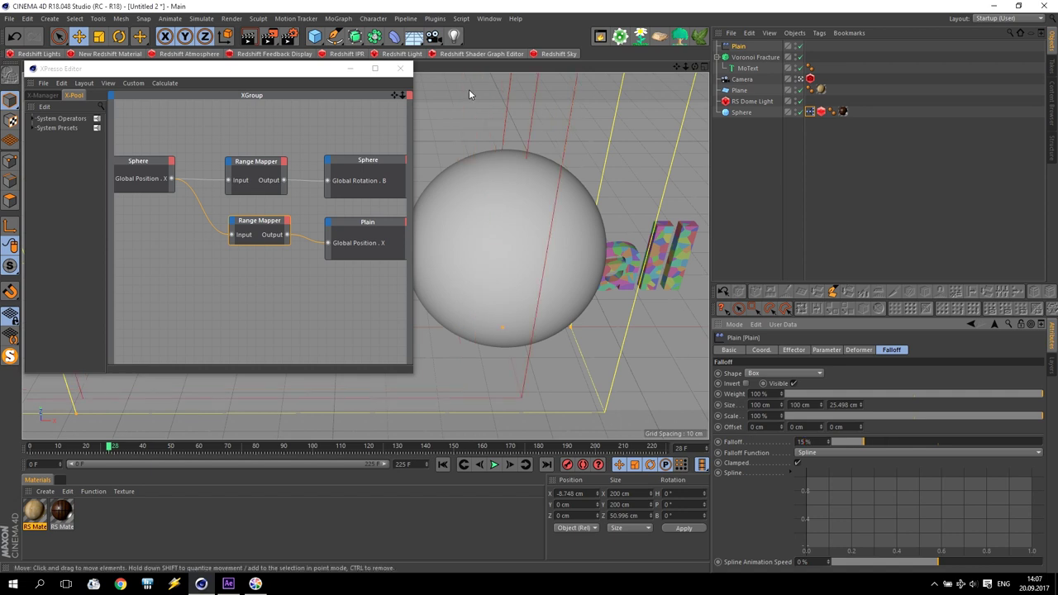
# Play the animation to frame 172 and review the second Range Mapper in XPresso
pyautogui.click(401, 69)
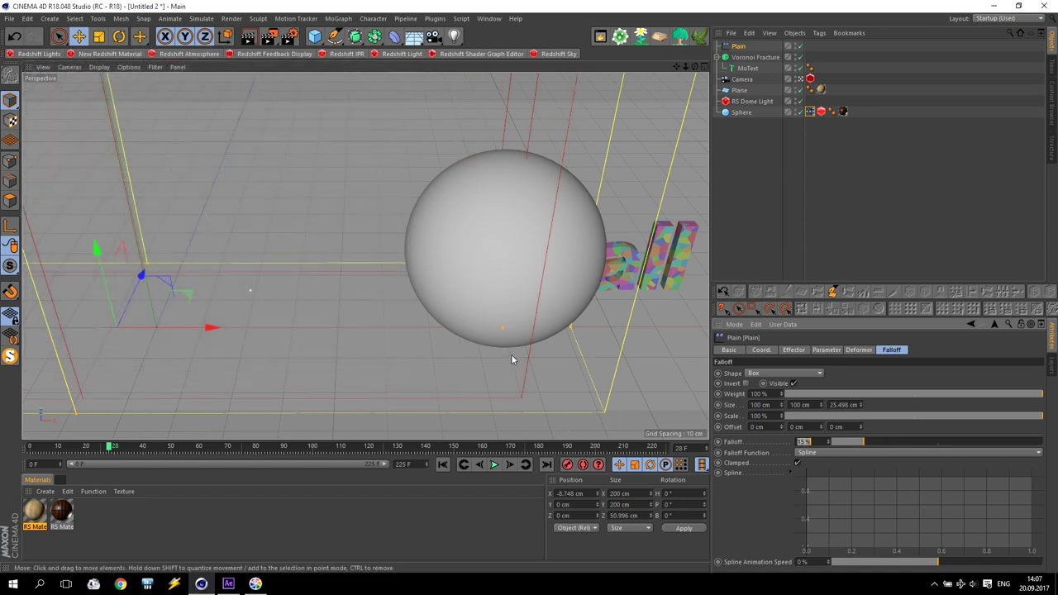
pyautogui.click(494, 465)
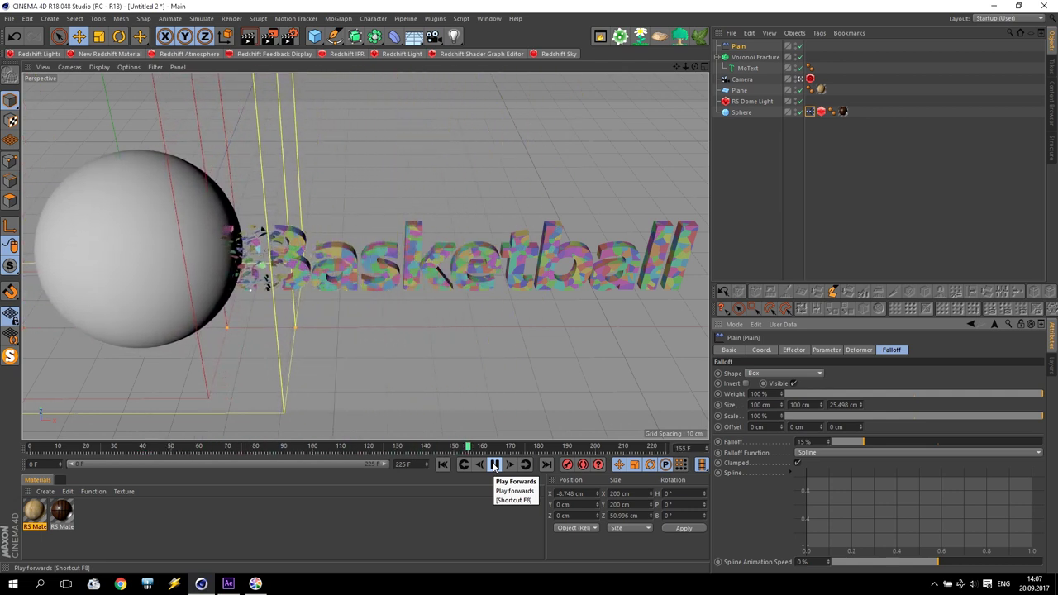
pyautogui.click(494, 465)
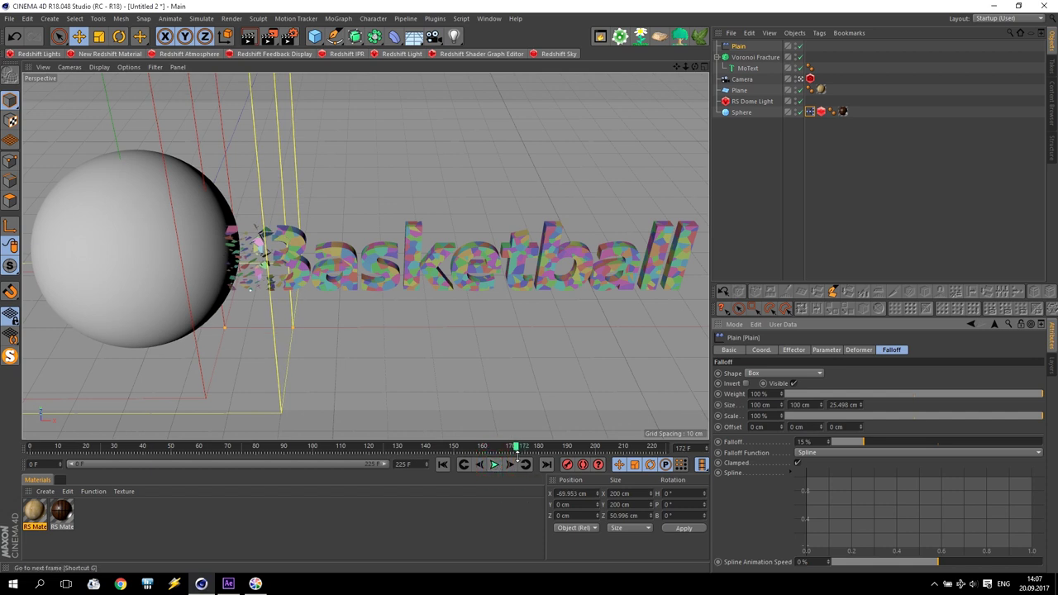
pyautogui.click(809, 113)
pyautogui.doubleClick(810, 113)
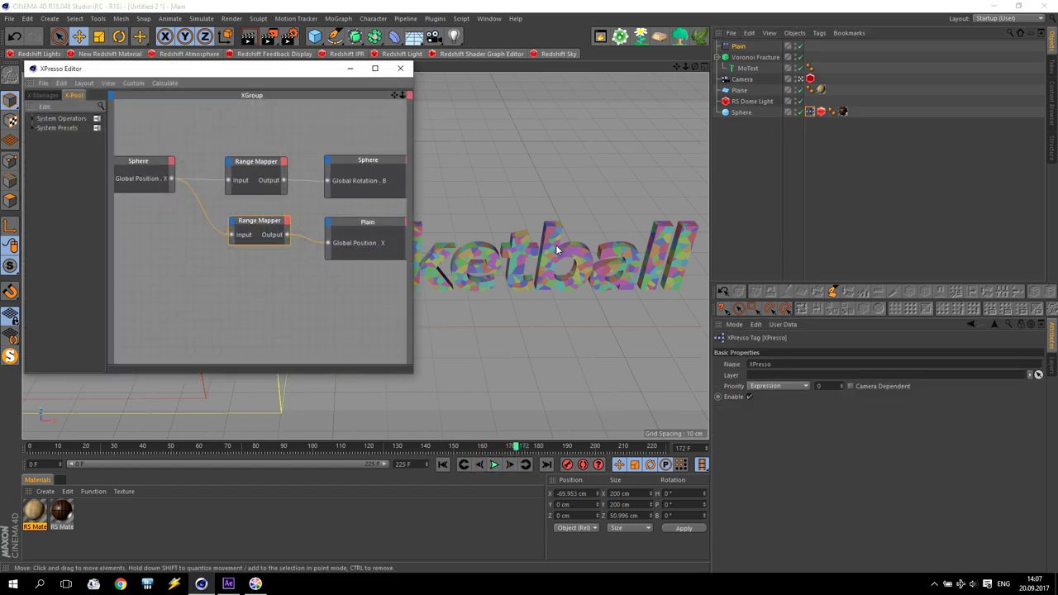
pyautogui.click(288, 235)
pyautogui.moveTo(302, 83); pyautogui.dragTo(773, 260)
pyautogui.click(808, 249)
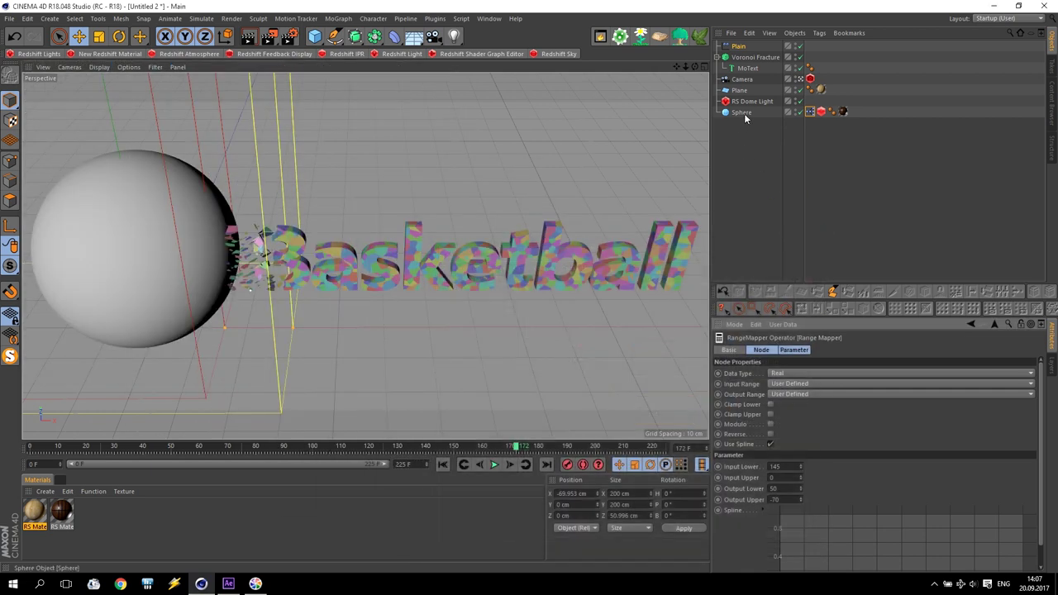
pyautogui.click(811, 112)
# Raise the Plain falloff to 25% and move the effector to X 29.993 cm in Top view
pyautogui.click(739, 47)
pyautogui.moveTo(863, 442); pyautogui.dragTo(885, 442)
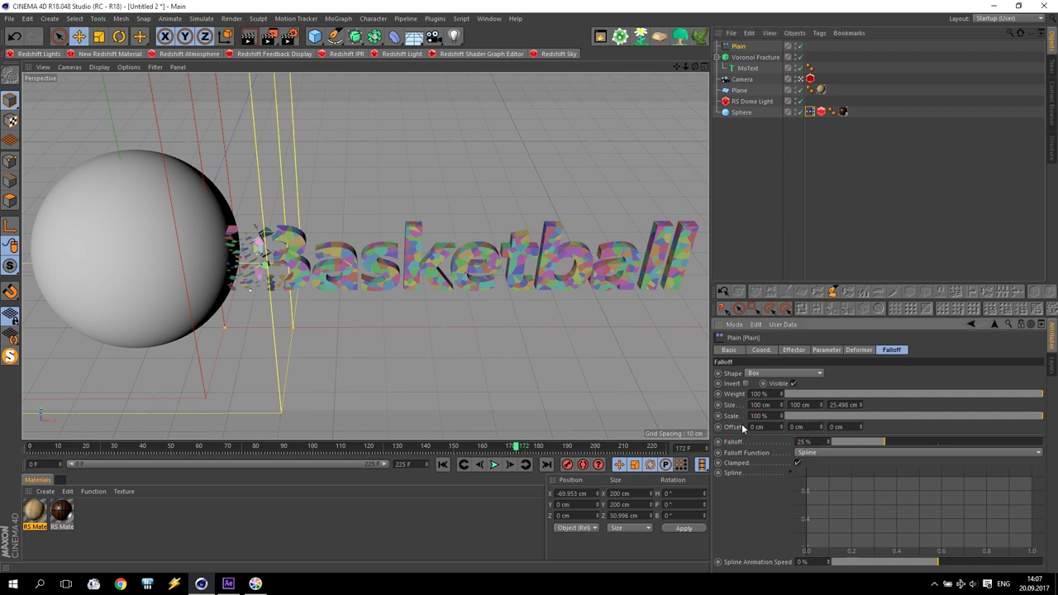
pyautogui.middleClick(375, 296)
pyautogui.middleClick(417, 216)
pyautogui.scroll(4, 226, 321)
pyautogui.moveTo(254, 273); pyautogui.dragTo(454, 301)
# Nudge the Plain effector along X, undoing a trial raise along Y
pyautogui.click(823, 350)
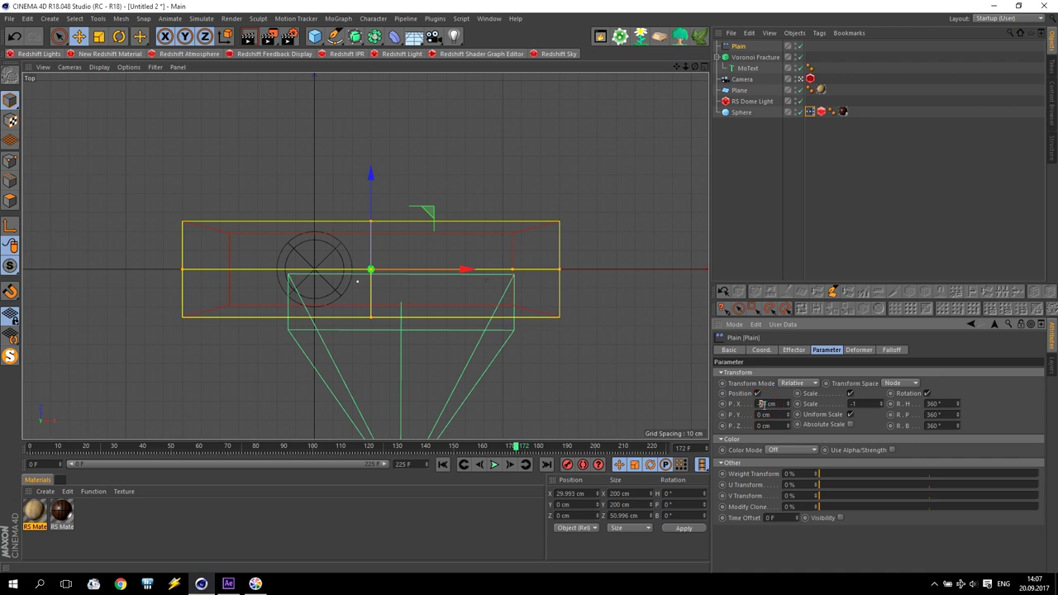
pyautogui.moveTo(465, 272)
pyautogui.mouseDown()
pyautogui.moveTo(420, 269)
pyautogui.moveTo(504, 274)
pyautogui.moveTo(470, 272)
pyautogui.mouseUp()
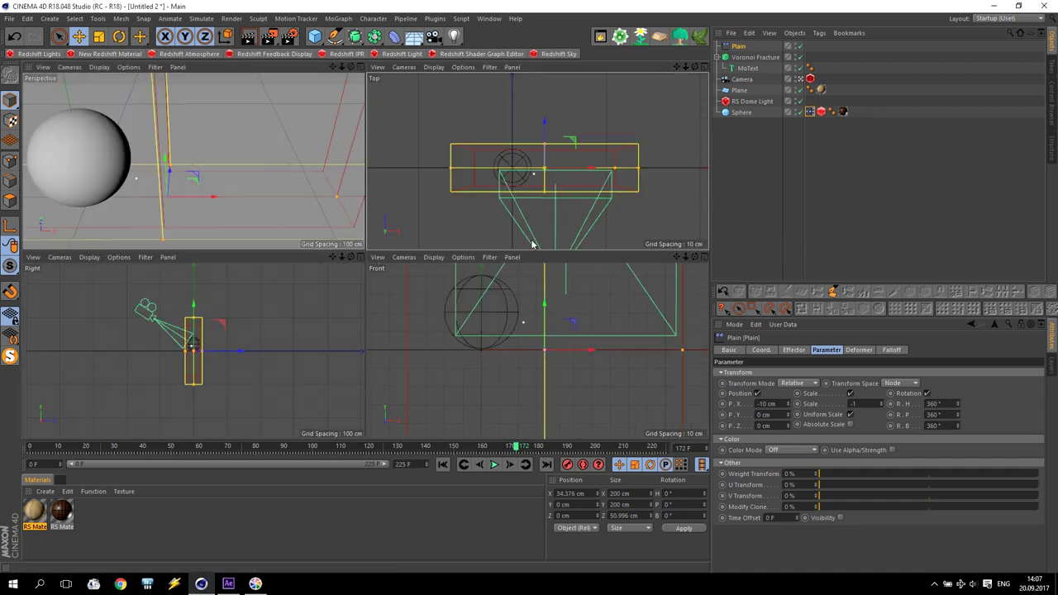
pyautogui.middleClick(517, 336)
pyautogui.scroll(-2, 517, 339)
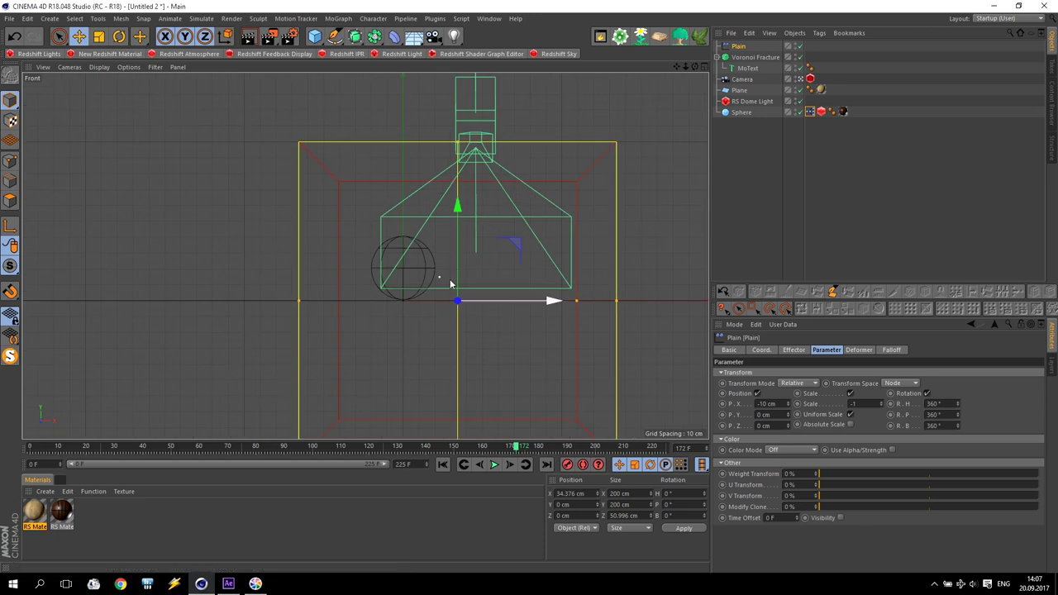
pyautogui.moveTo(461, 264); pyautogui.dragTo(464, 238)
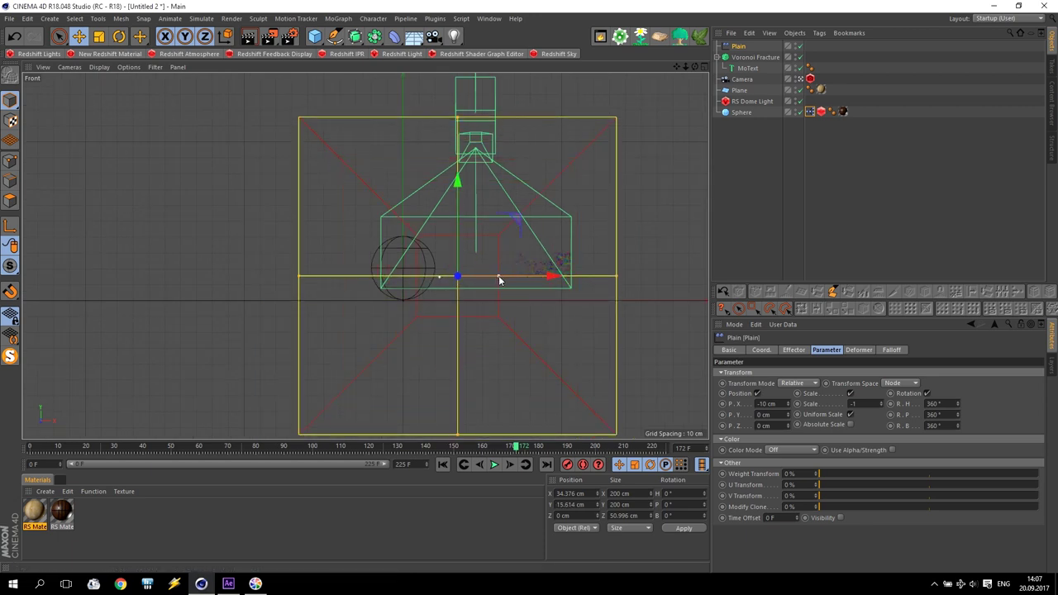
pyautogui.click(14, 36)
pyautogui.middleClick(415, 257)
pyautogui.middleClick(182, 343)
pyautogui.middleClick(348, 304)
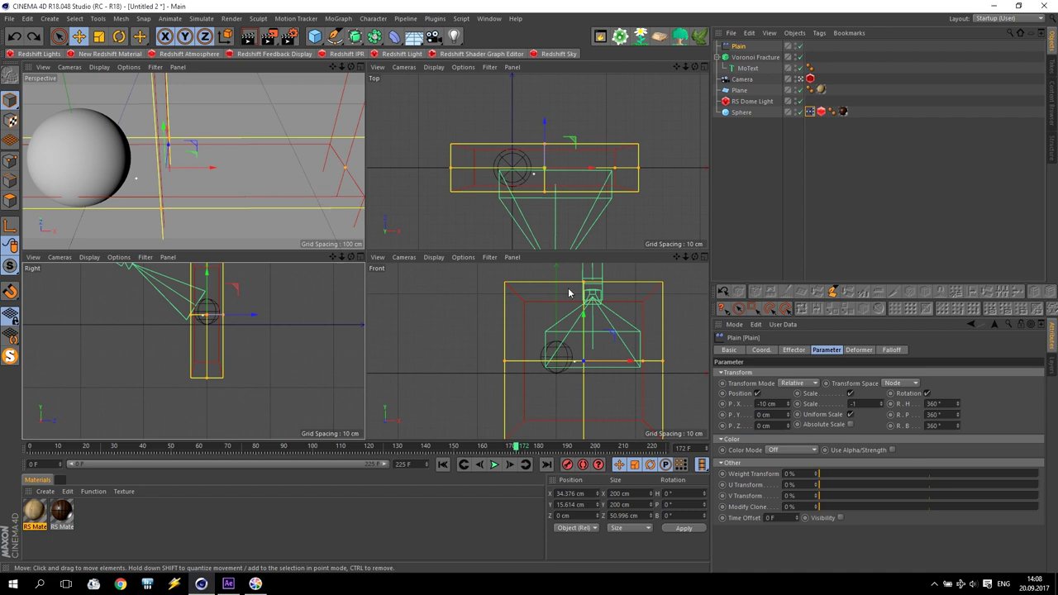
pyautogui.middleClick(554, 219)
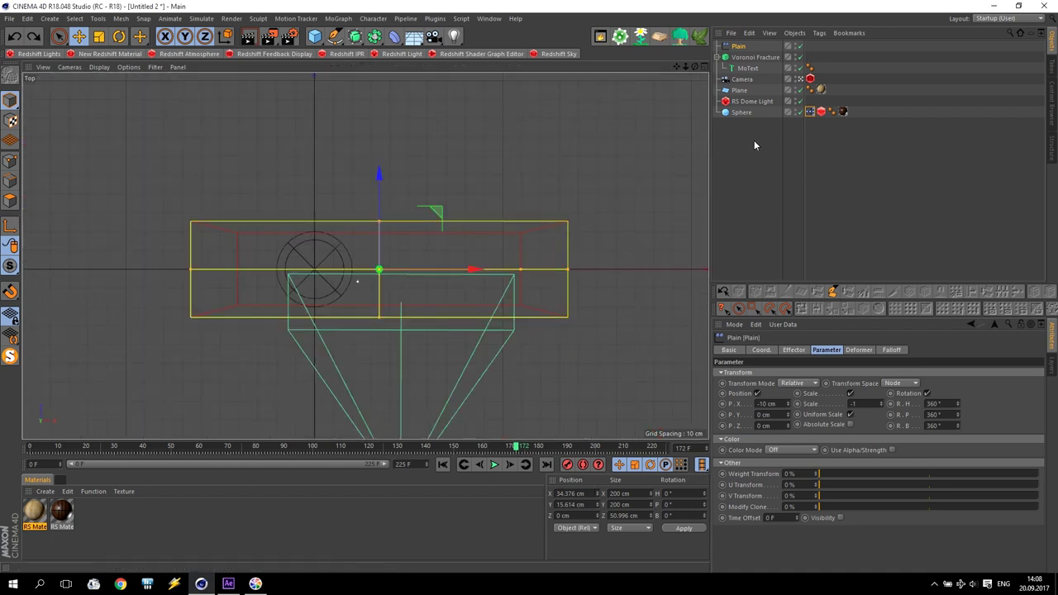
# Change the second Range Mapper's output range to 40 to -85
pyautogui.click(810, 112)
pyautogui.doubleClick(811, 111)
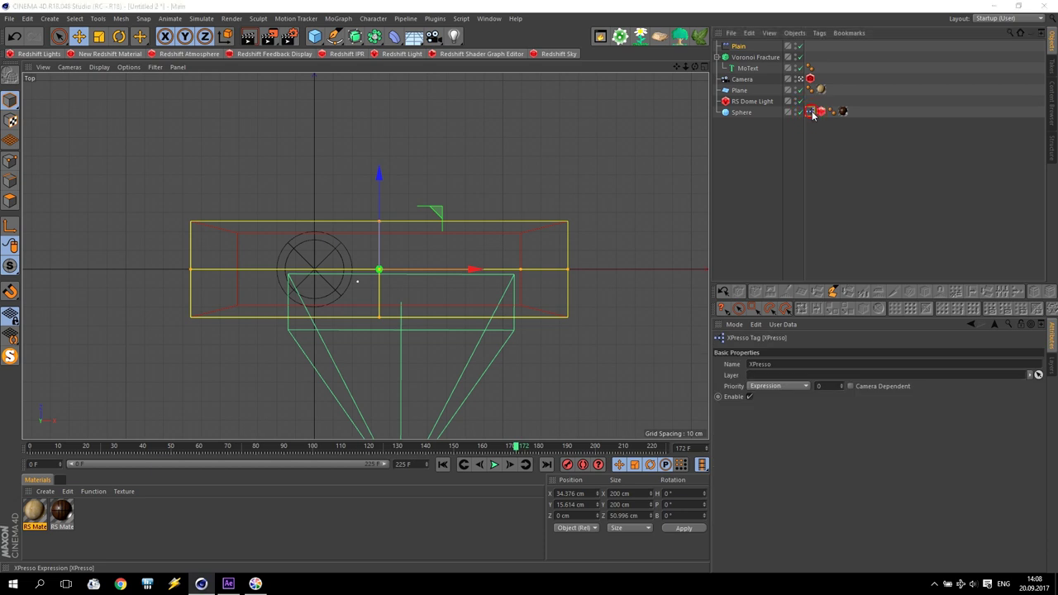
pyautogui.click(685, 405)
pyautogui.moveTo(680, 248); pyautogui.dragTo(395, 147)
pyautogui.click(775, 500)
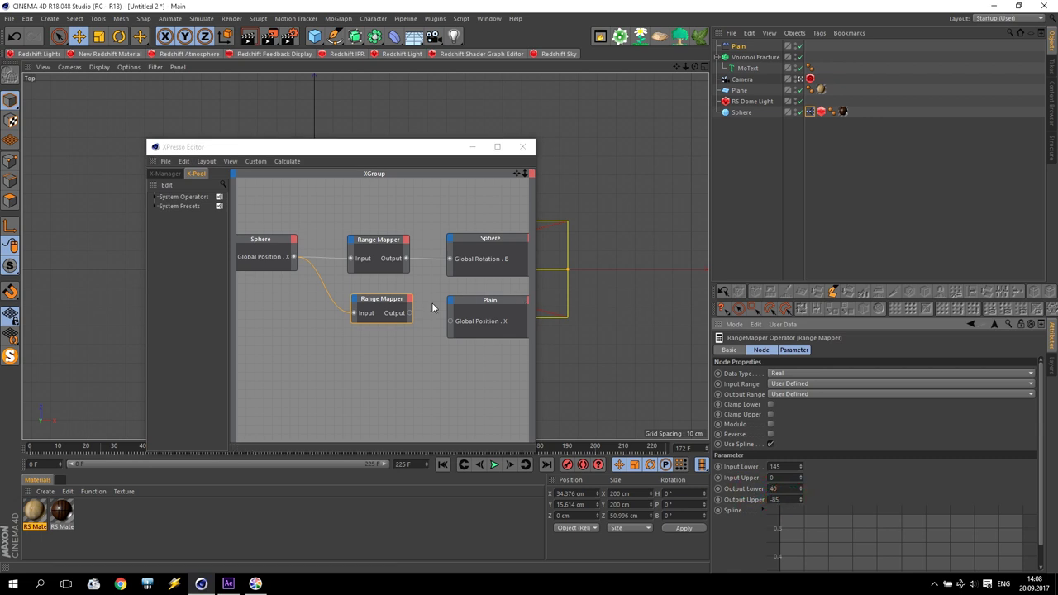
# Wire the Range Mapper's Output into Plain's Global Position X and close XPresso
pyautogui.moveTo(410, 313); pyautogui.dragTo(450, 321)
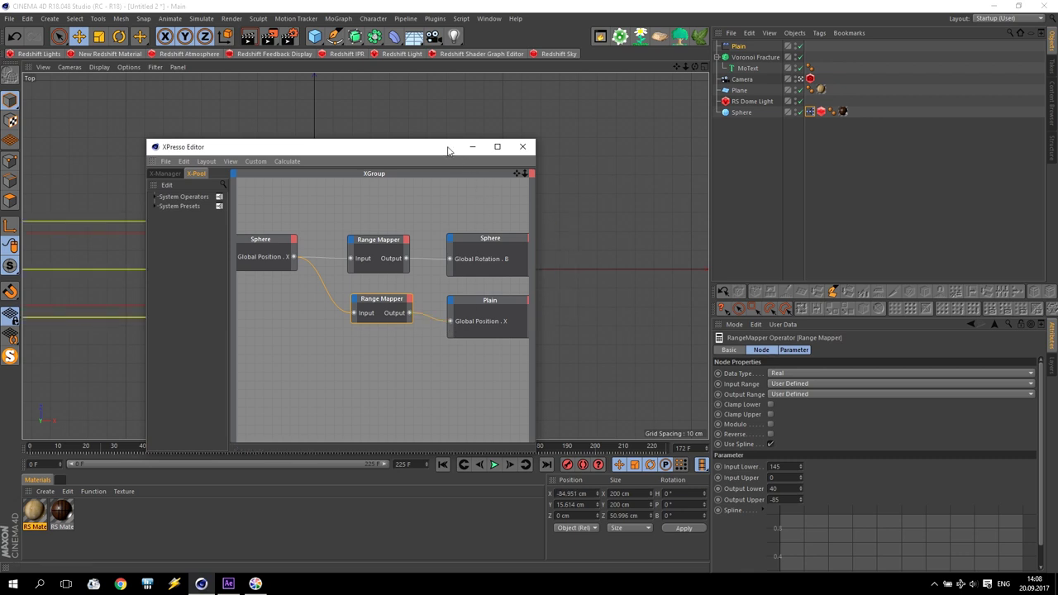
pyautogui.moveTo(449, 151); pyautogui.dragTo(887, 226)
pyautogui.middleClick(330, 202)
pyautogui.middleClick(248, 151)
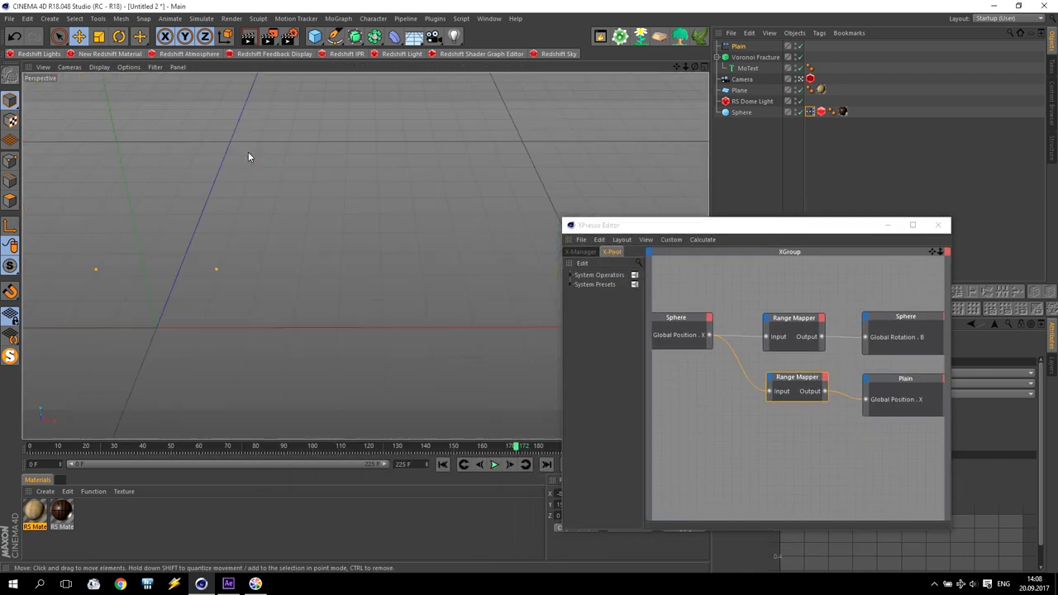
pyautogui.moveTo(722, 229); pyautogui.dragTo(799, 129)
pyautogui.click(1015, 125)
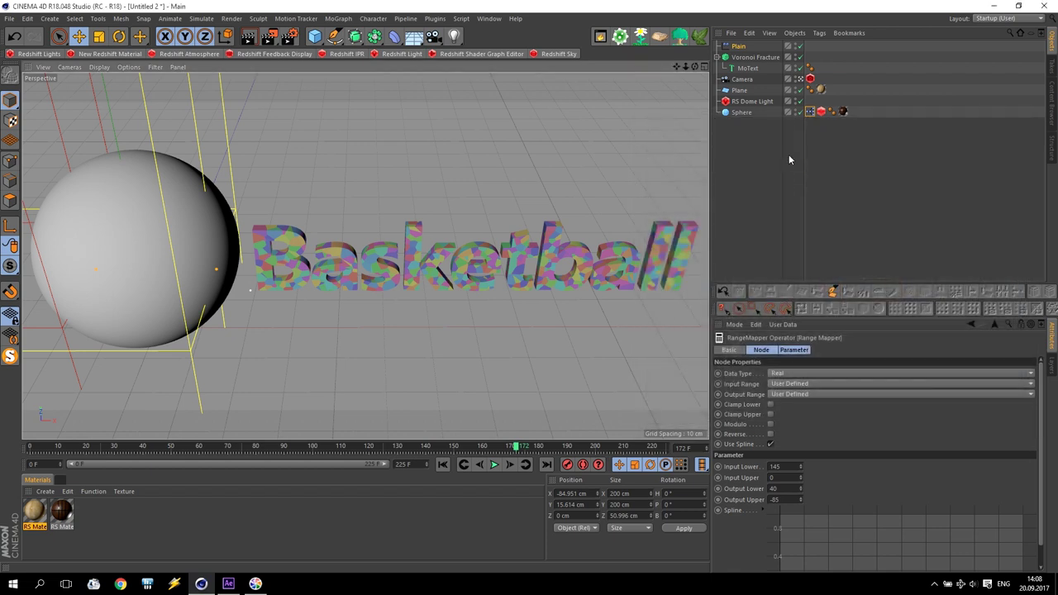
# Scrub early frames to verify the Plain effector's X position, reaching 40 cm at frame 10
pyautogui.click(742, 112)
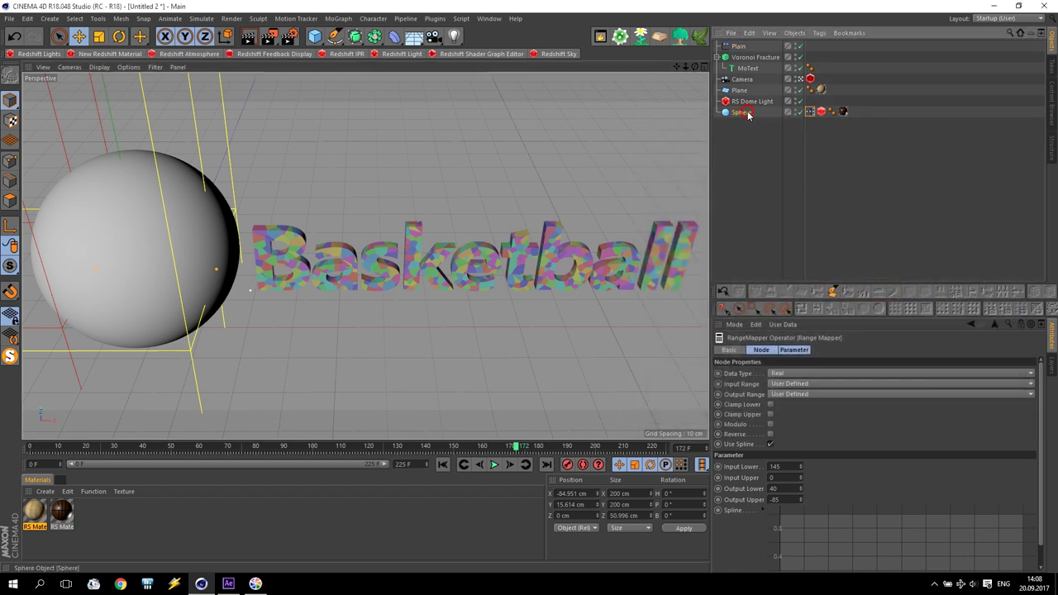
pyautogui.click(739, 46)
pyautogui.moveTo(394, 444); pyautogui.dragTo(124, 470)
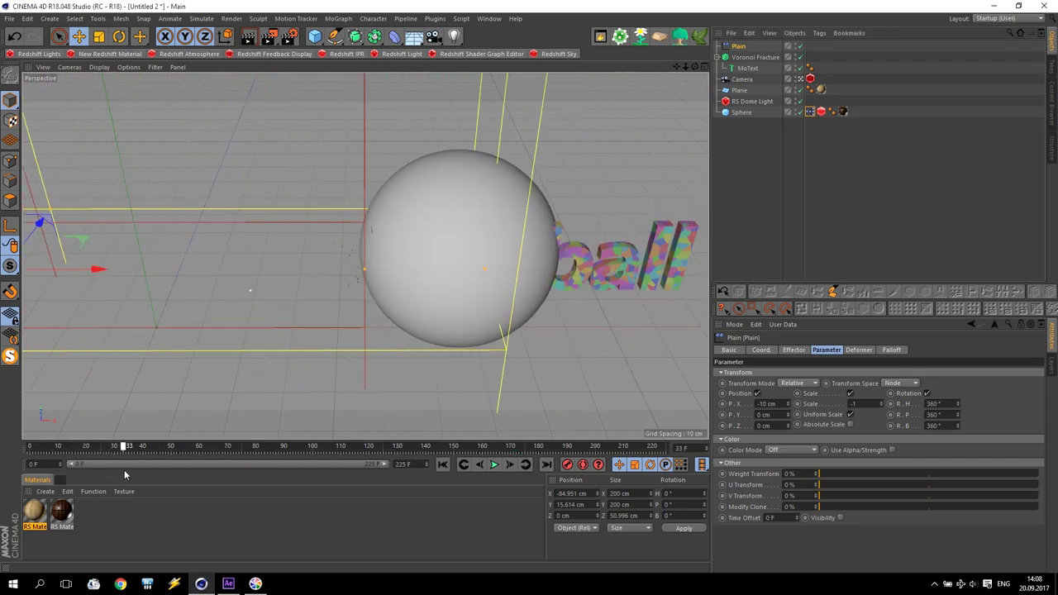
pyautogui.moveTo(126, 448); pyautogui.dragTo(51, 438)
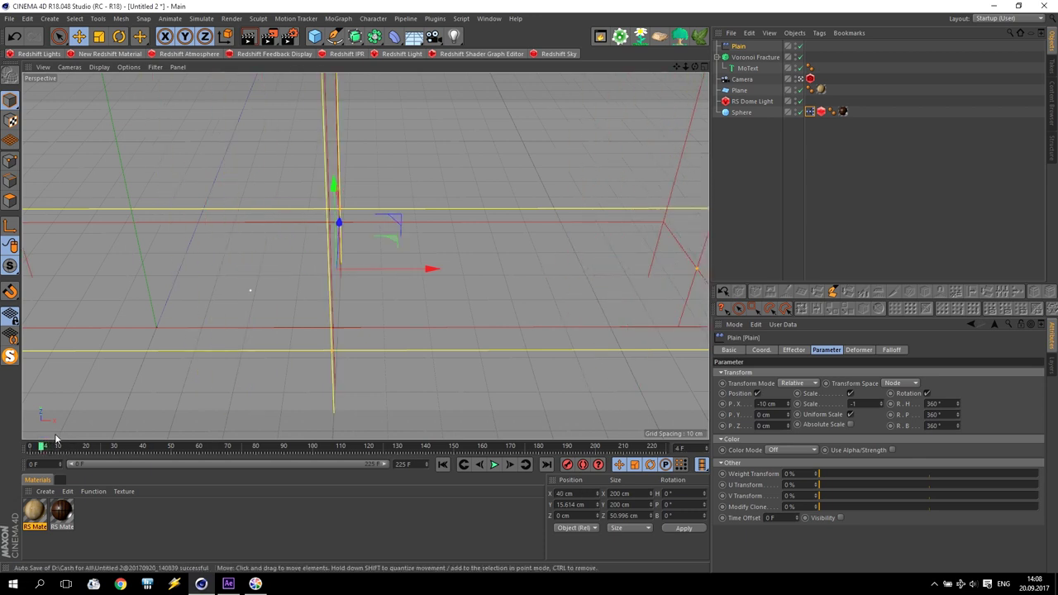
pyautogui.moveTo(45, 451); pyautogui.dragTo(81, 454)
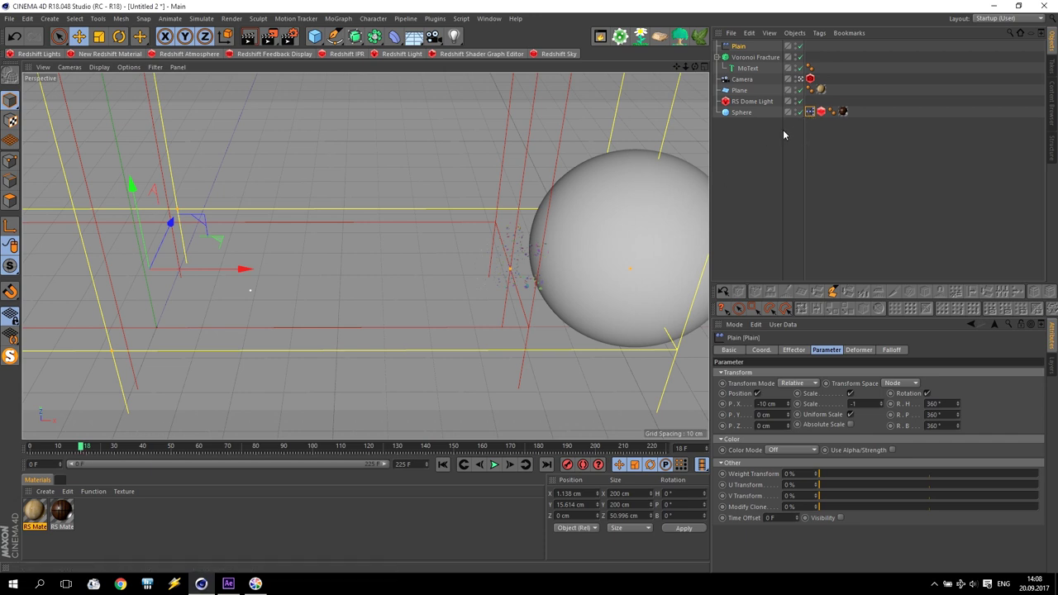
pyautogui.click(740, 48)
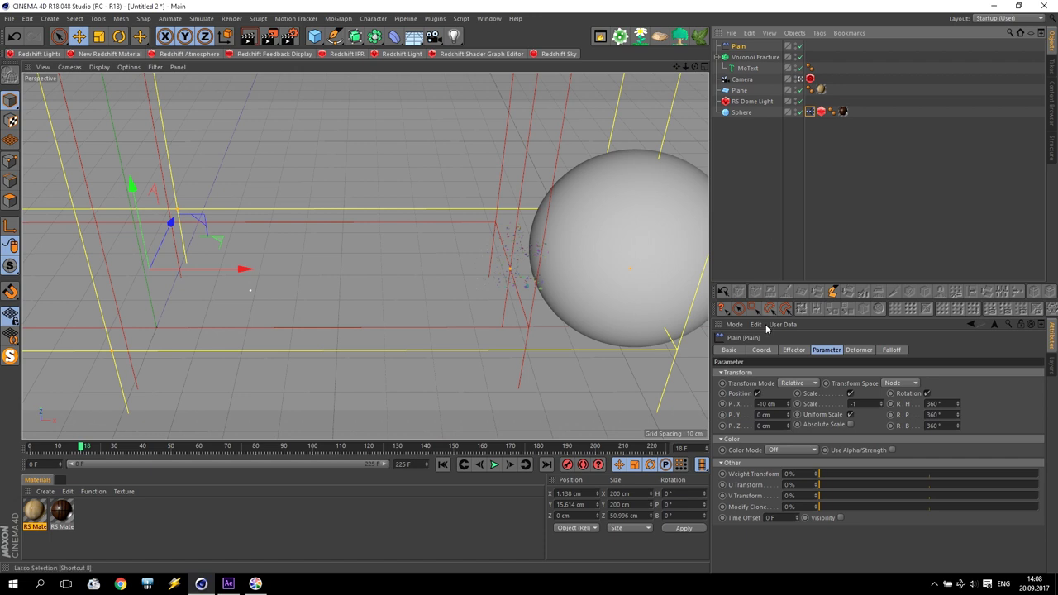
pyautogui.click(762, 350)
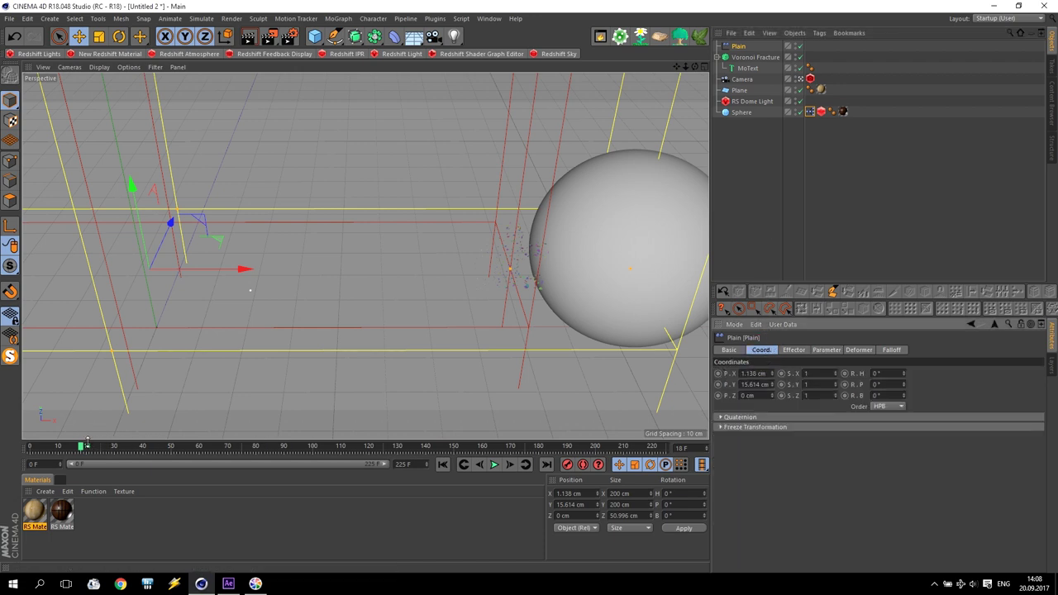
pyautogui.moveTo(76, 447); pyautogui.dragTo(61, 448)
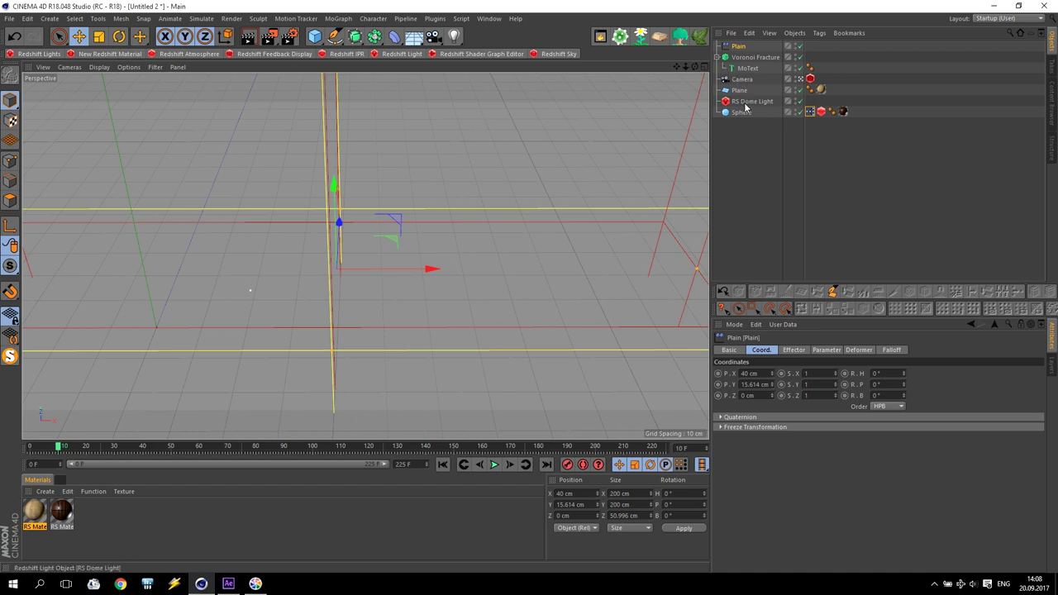
pyautogui.doubleClick(811, 112)
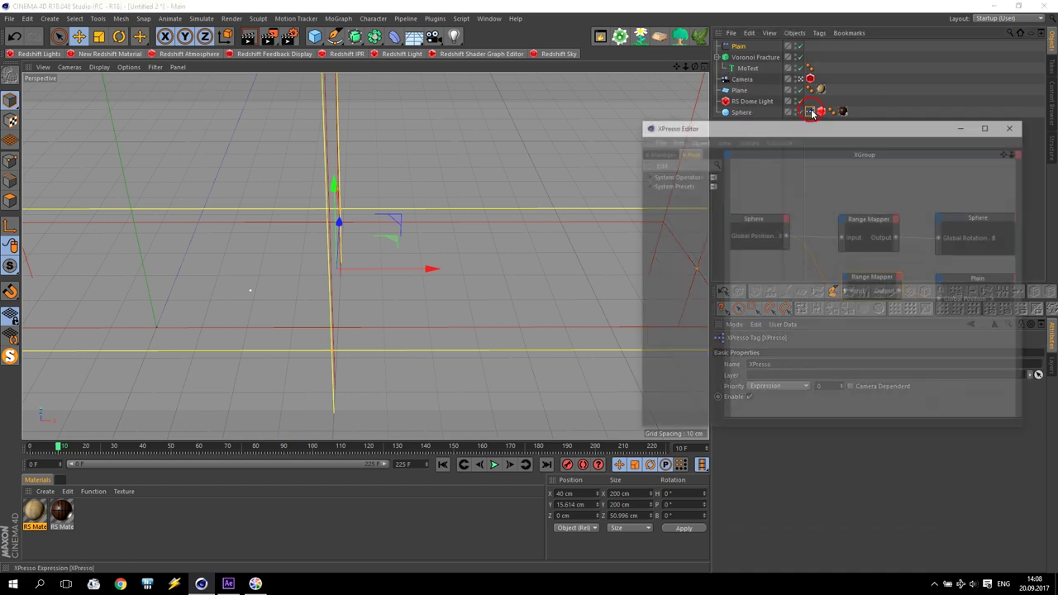
# Set the Plain's Range Mapper Output Lower to 80 and play back to check the shatter
pyautogui.click(868, 279)
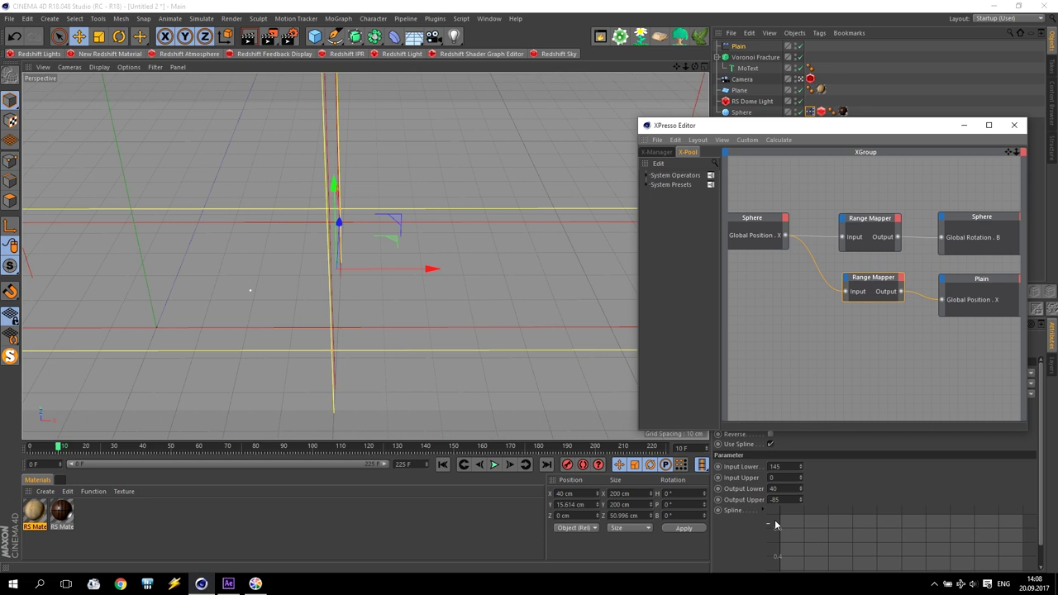
pyautogui.click(790, 490)
pyautogui.write('80')
pyautogui.press('Return')
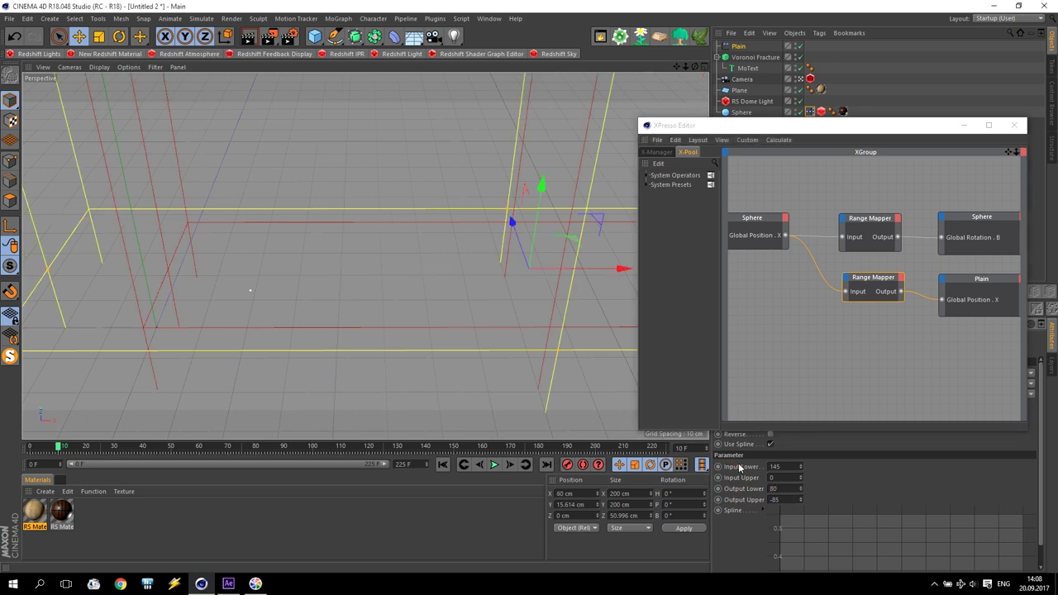
pyautogui.click(961, 127)
pyautogui.click(443, 465)
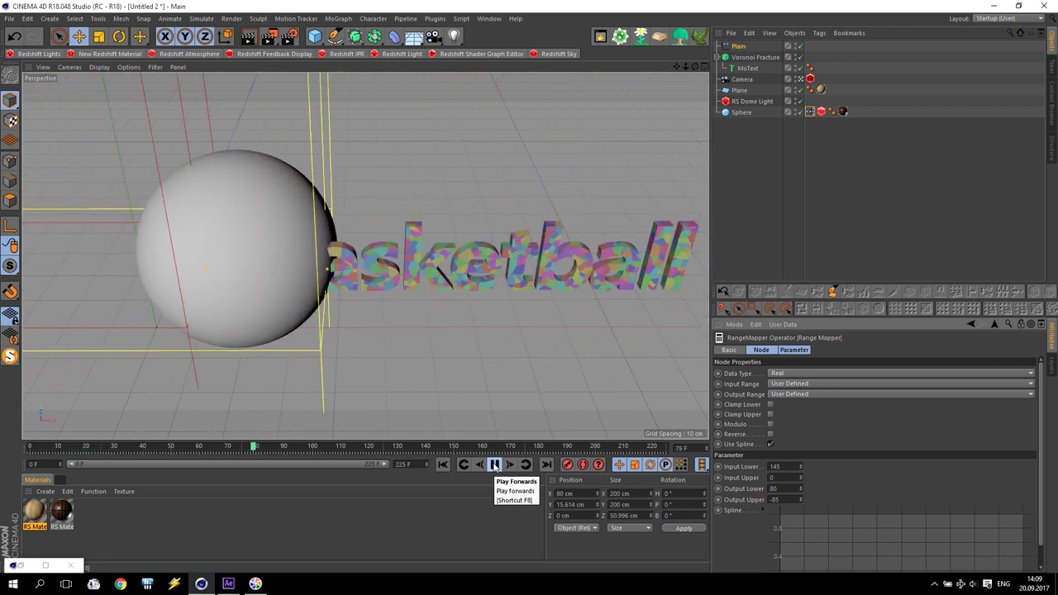
pyautogui.click(495, 464)
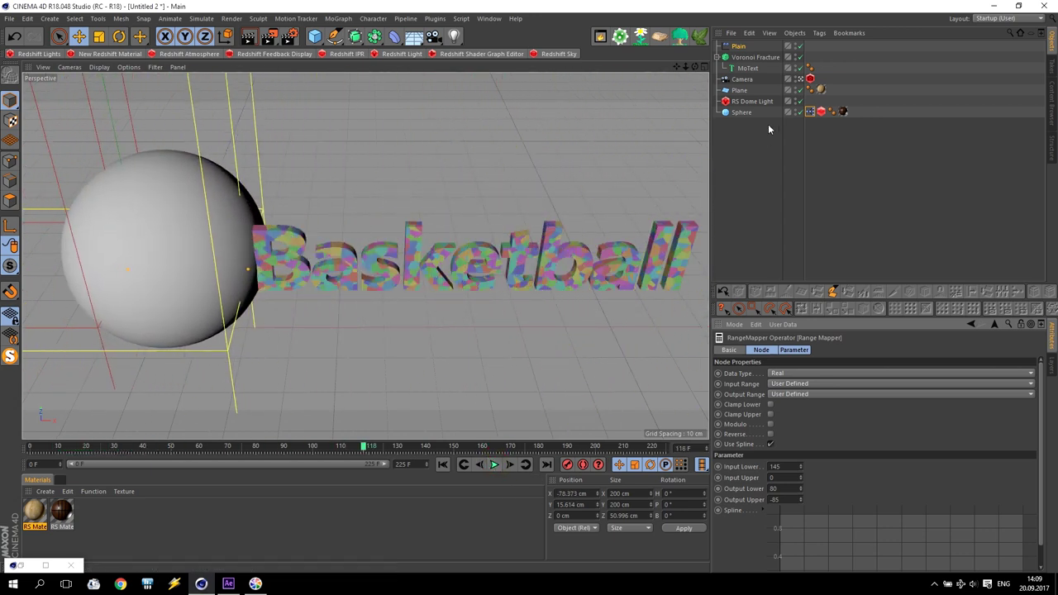
# In the Sphere's XPresso graph, set Output Upper to -70 and test the timing
pyautogui.click(808, 111)
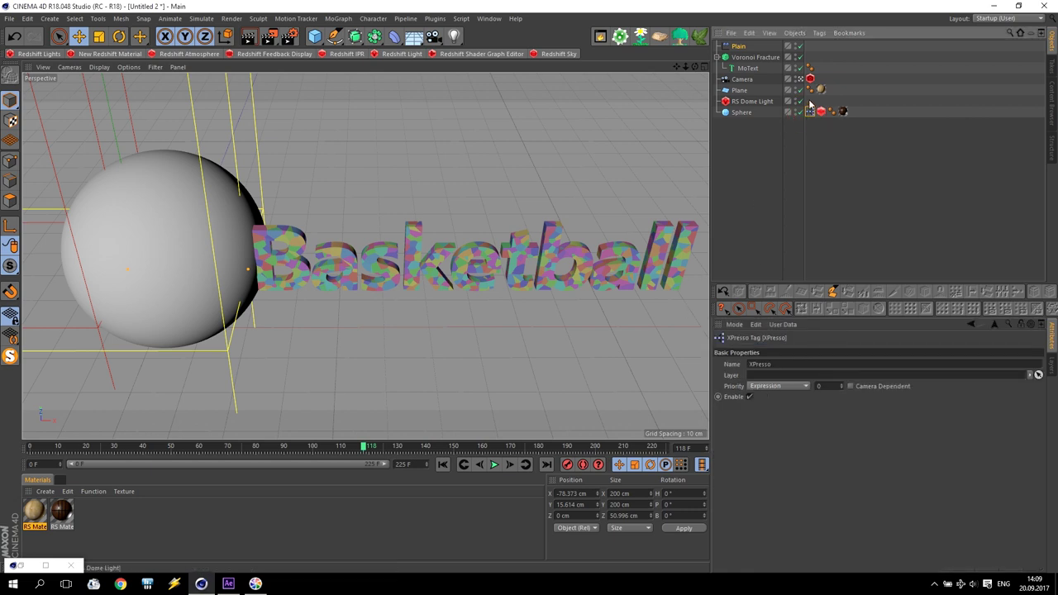
pyautogui.doubleClick(808, 112)
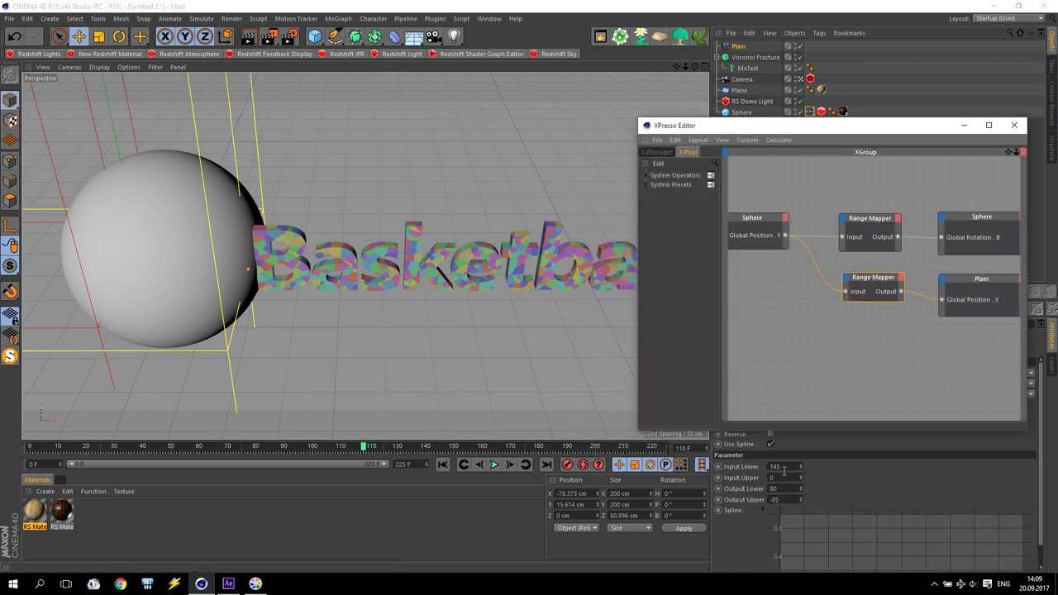
pyautogui.click(786, 500)
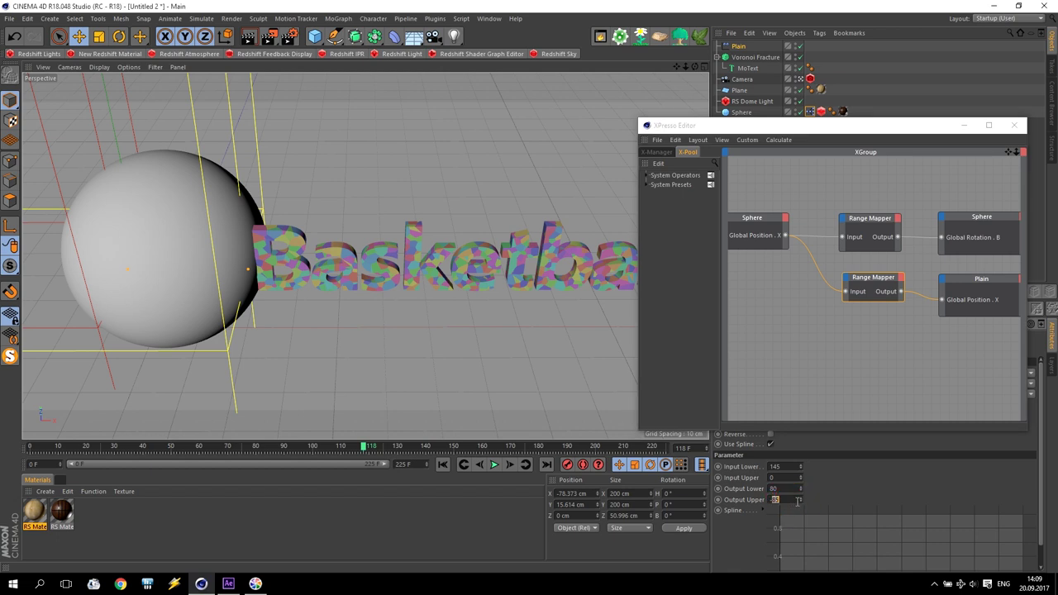
pyautogui.write('-70')
pyautogui.press('Return')
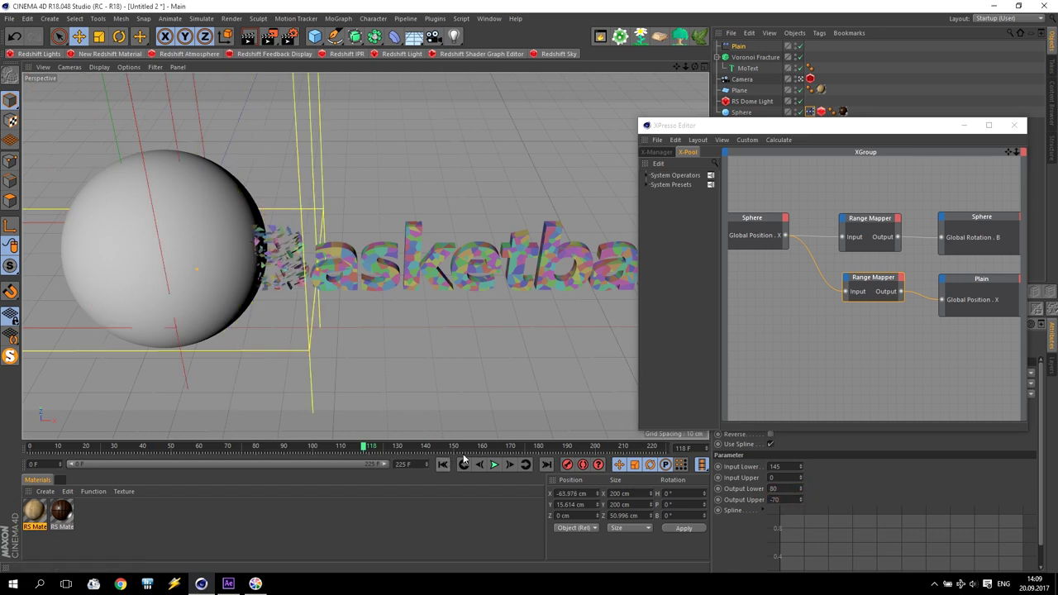
pyautogui.click(494, 464)
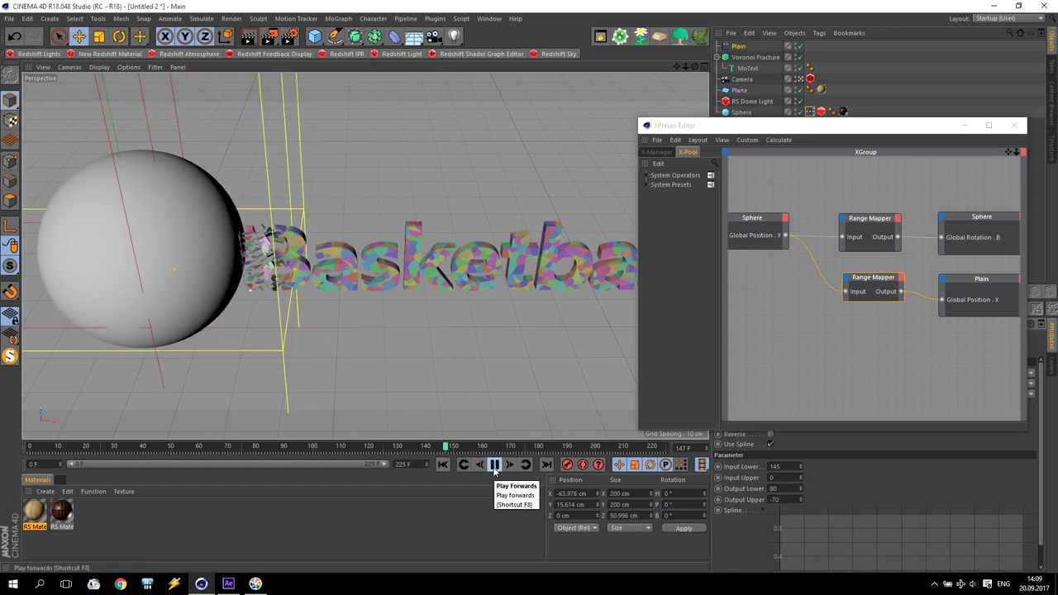
pyautogui.click(494, 465)
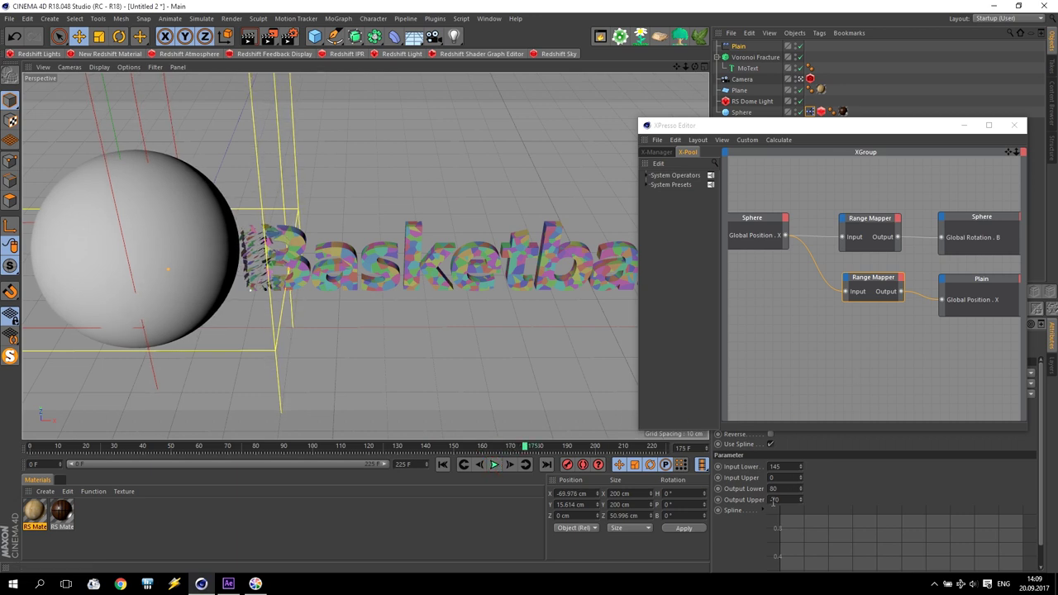
# Change Output Upper to -75 and replay the animation to verify the letters shatter
pyautogui.write('5')
pyautogui.press('Return')
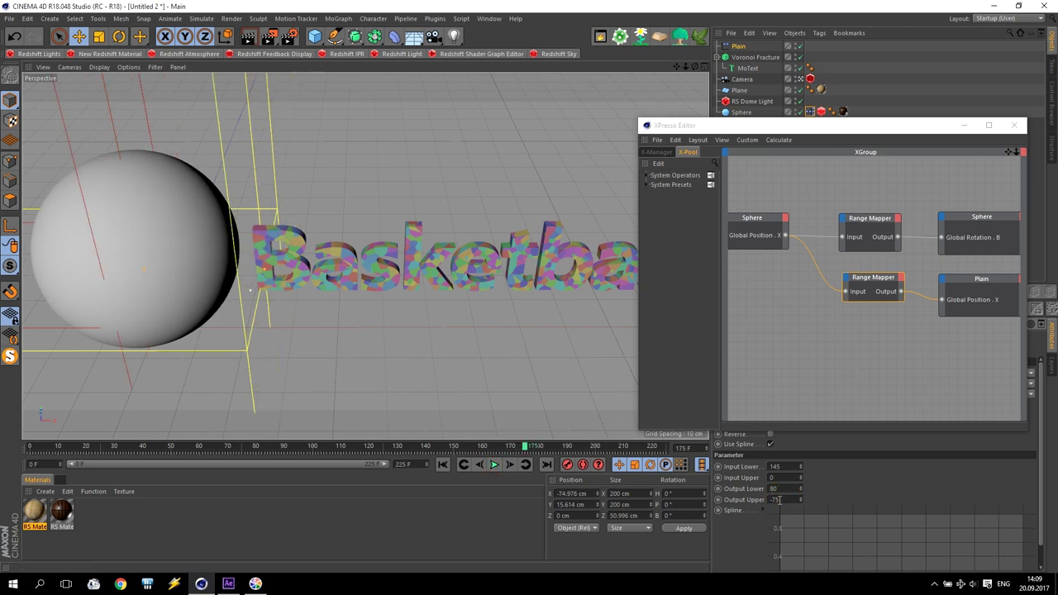
pyautogui.click(877, 281)
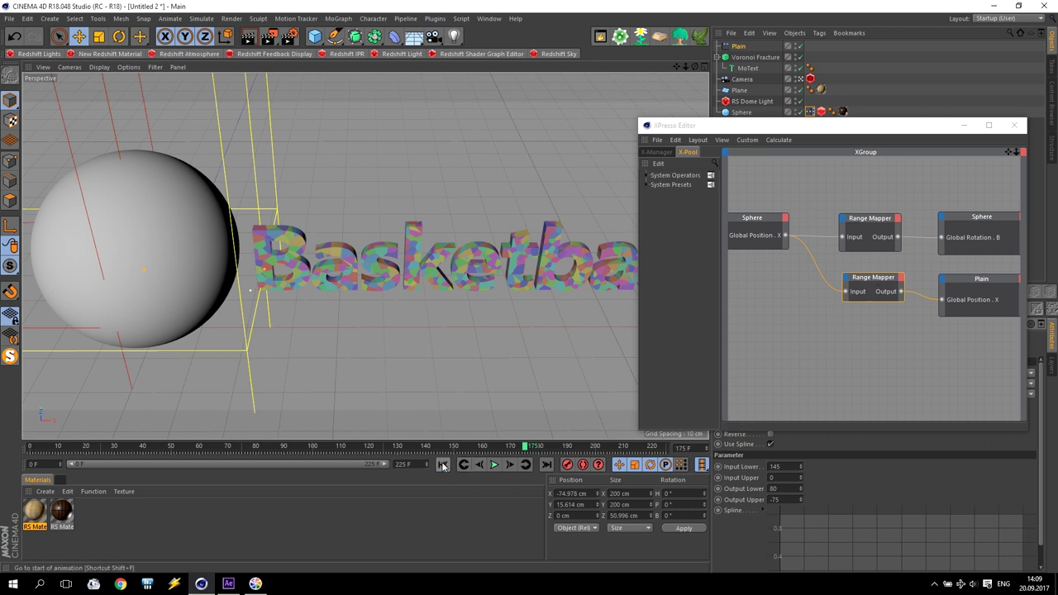
pyautogui.click(494, 465)
pyautogui.moveTo(746, 126); pyautogui.dragTo(721, 295)
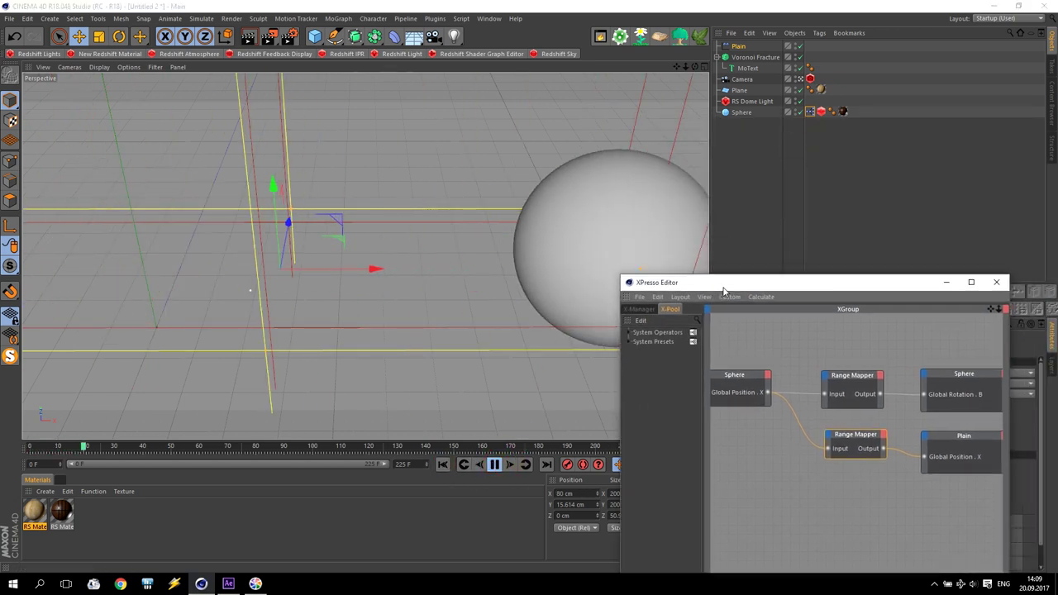
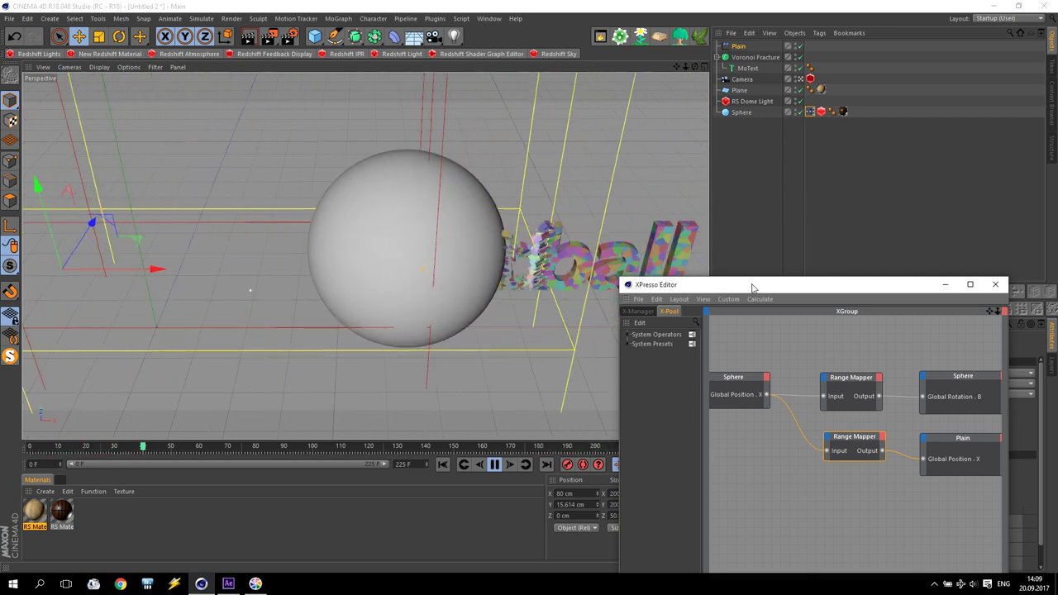
# Set the second Range Mapper's Output Lower to 90 and close the XPresso Editor
pyautogui.moveTo(752, 288); pyautogui.dragTo(728, 87)
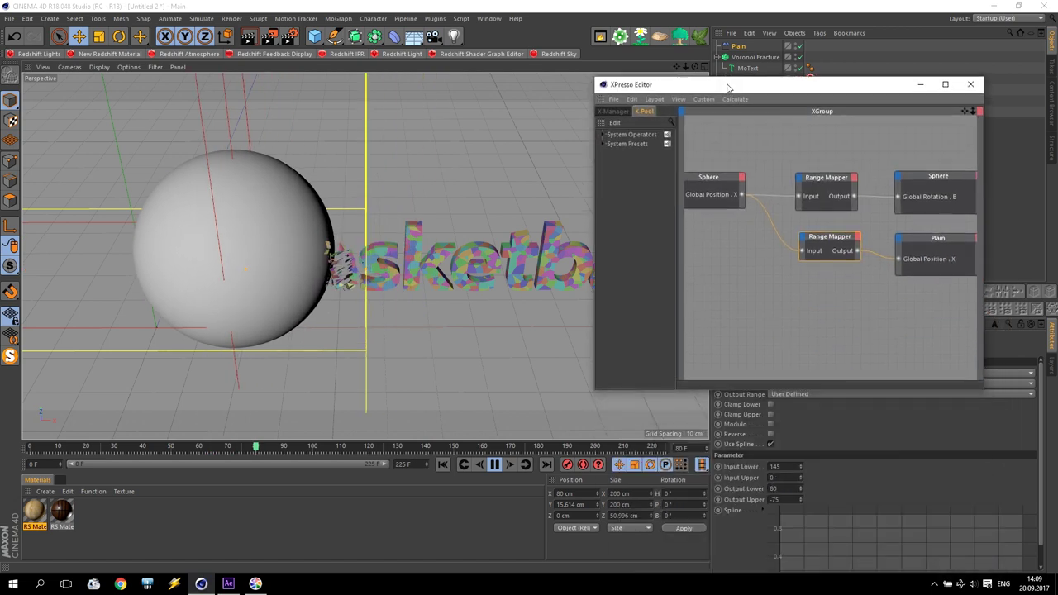
pyautogui.click(775, 488)
pyautogui.write('90')
pyautogui.press('Return')
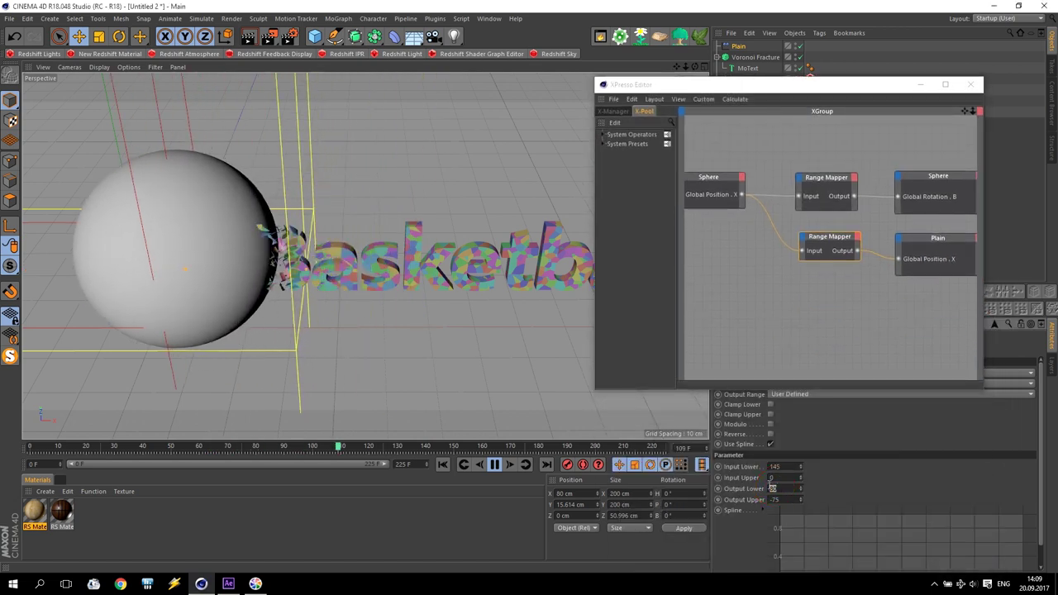
pyautogui.moveTo(799, 89); pyautogui.dragTo(860, 256)
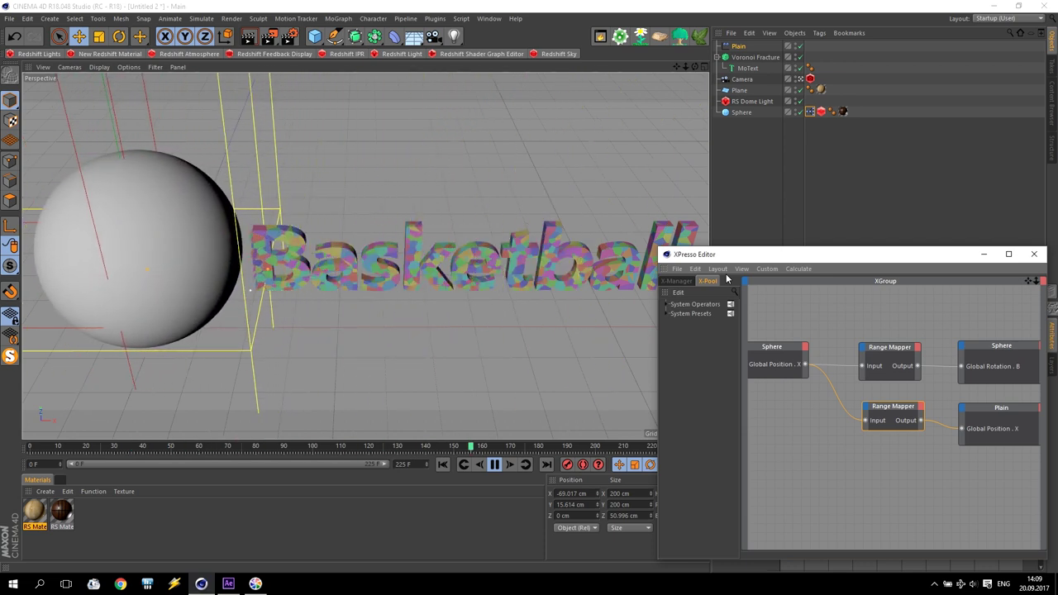
pyautogui.moveTo(837, 250); pyautogui.dragTo(746, 211)
pyautogui.click(945, 217)
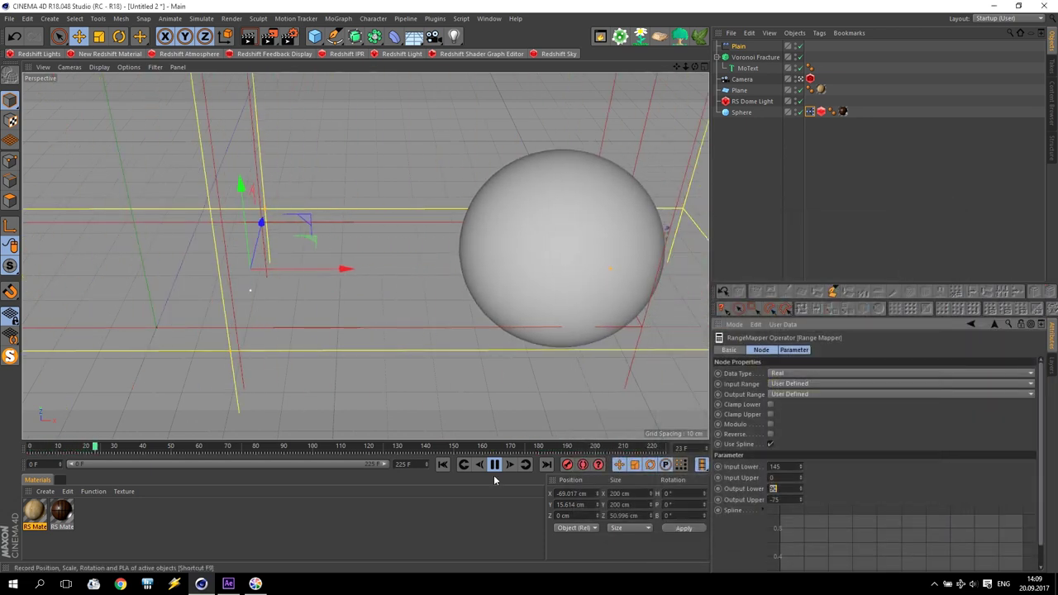
# Stop playback and add a MoGraph Delay effector to the Voronoi Fracture
pyautogui.click(494, 465)
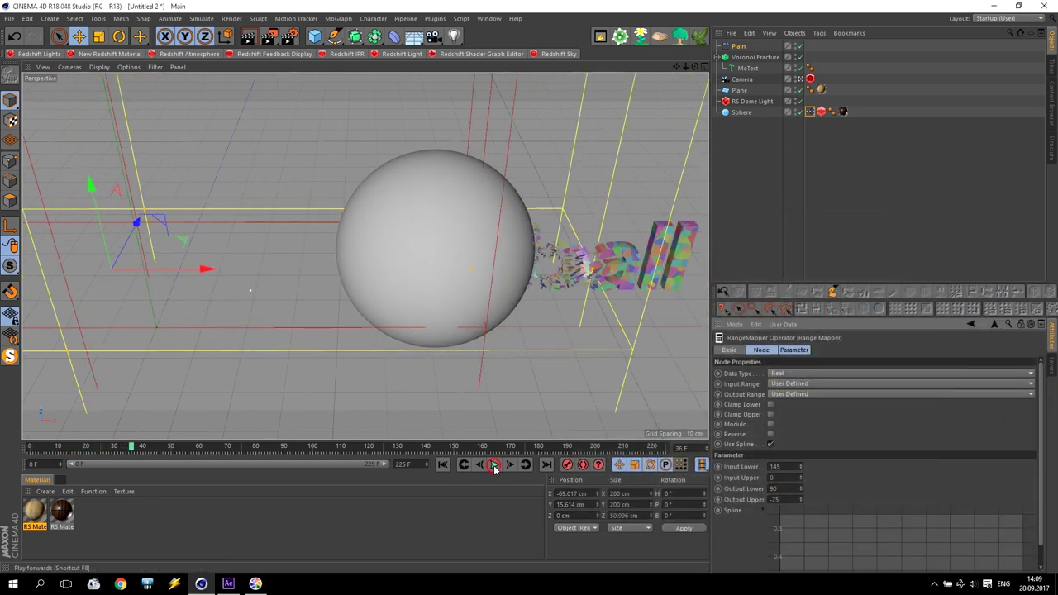
pyautogui.click(745, 56)
pyautogui.click(340, 19)
pyautogui.moveTo(352, 34)
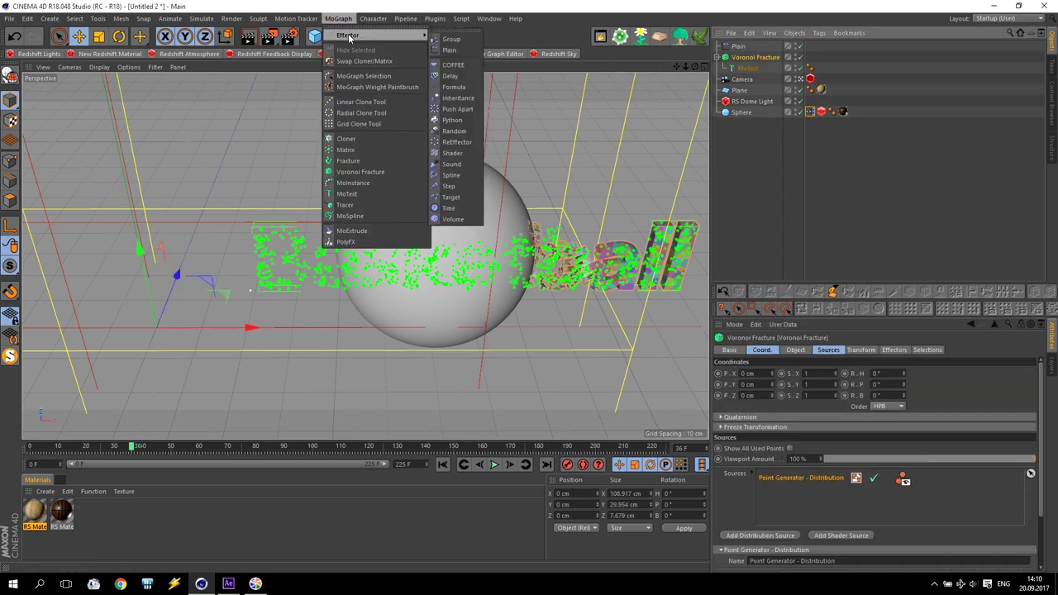
pyautogui.click(455, 79)
pyautogui.moveTo(741, 47); pyautogui.dragTo(751, 88)
# Set the Delay effector to Spring mode at 75 % strength and preview the animation
pyautogui.click(795, 350)
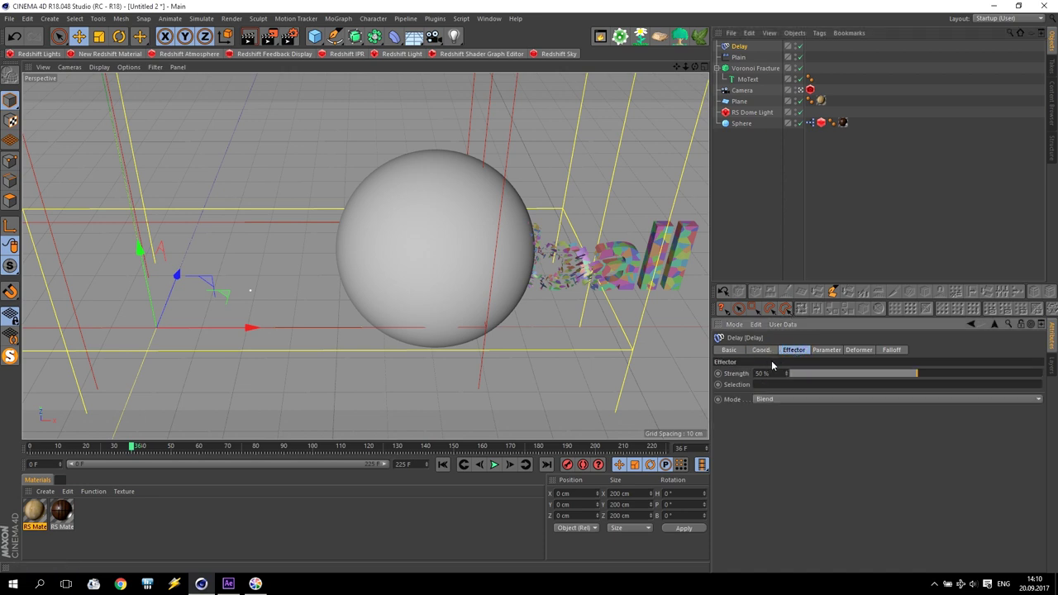
pyautogui.click(766, 400)
pyautogui.click(765, 437)
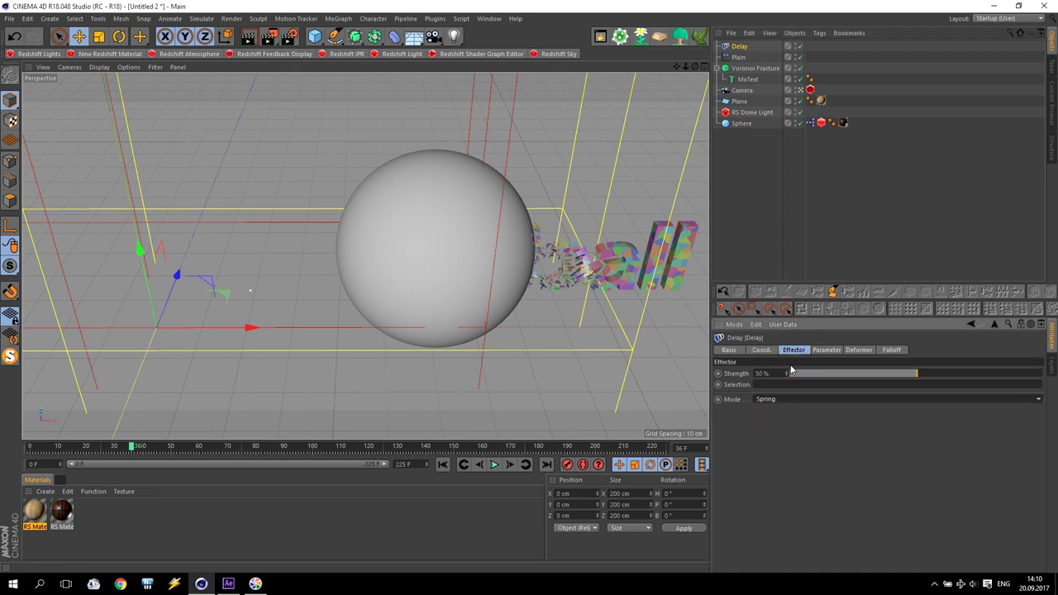
pyautogui.moveTo(789, 372); pyautogui.dragTo(693, 378)
pyautogui.press('Return')
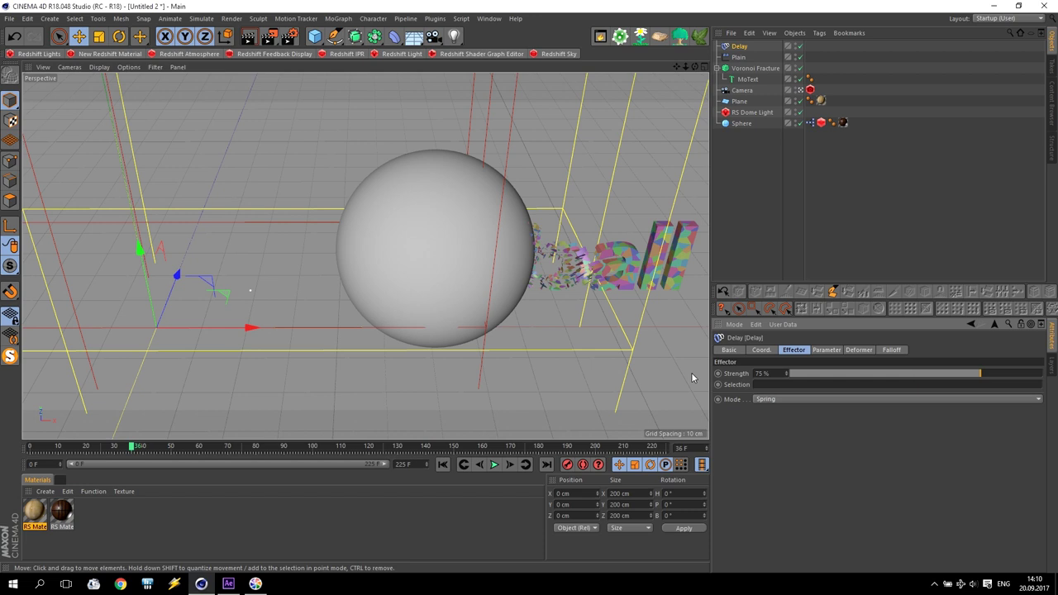
pyautogui.click(443, 464)
pyautogui.click(493, 465)
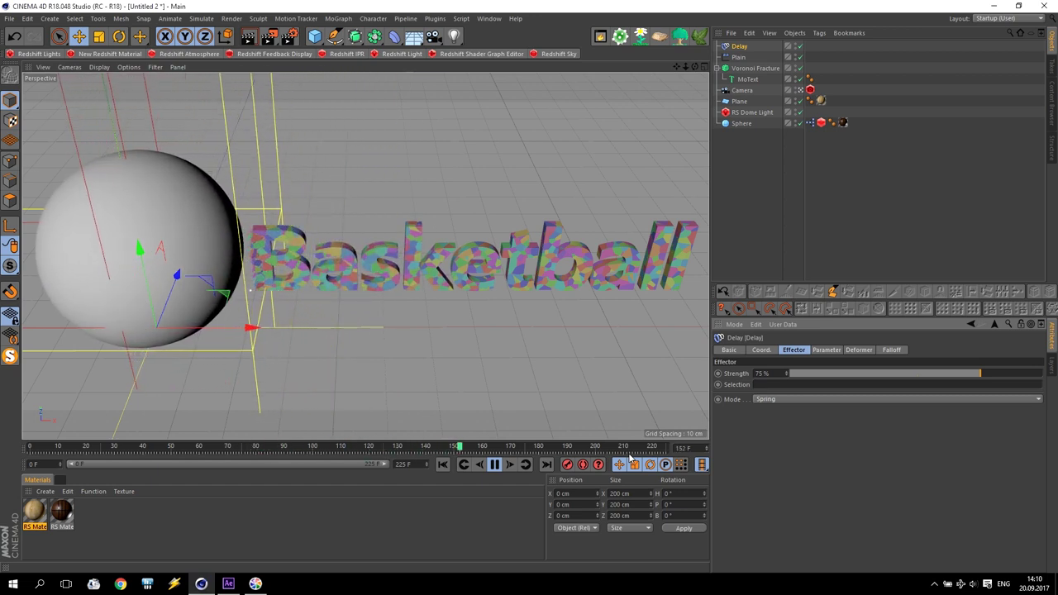
pyautogui.click(496, 466)
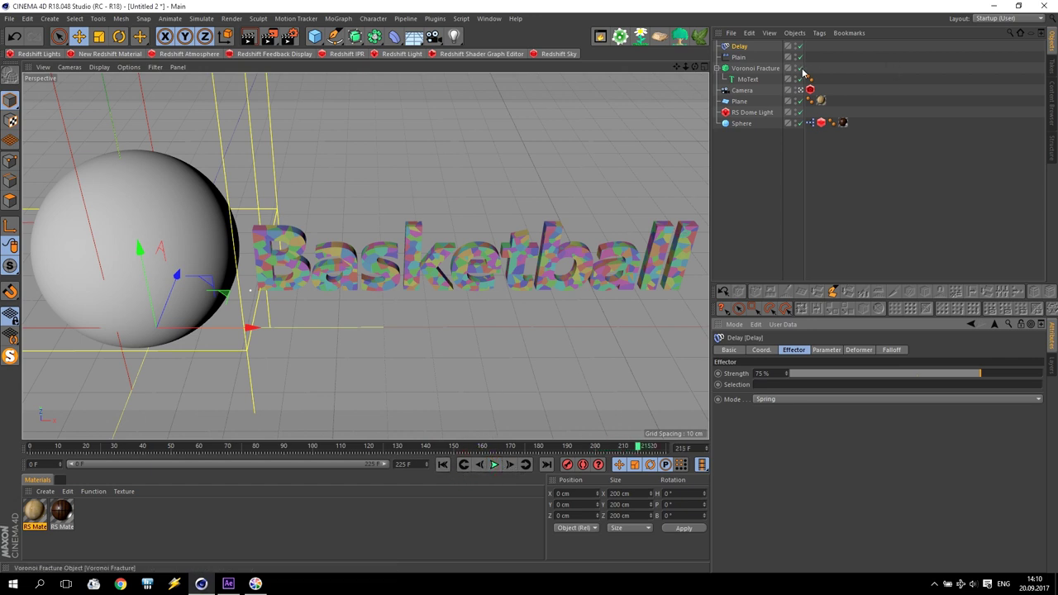
# Select the Camera and keyframe its P.X/Y/Z position at frame 180
pyautogui.click(745, 91)
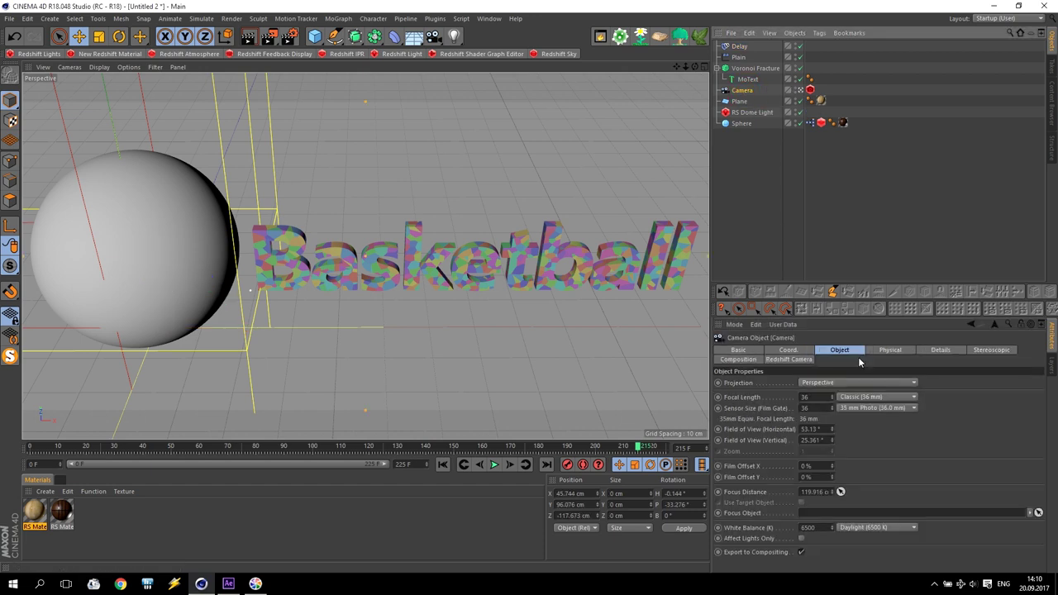
pyautogui.click(790, 351)
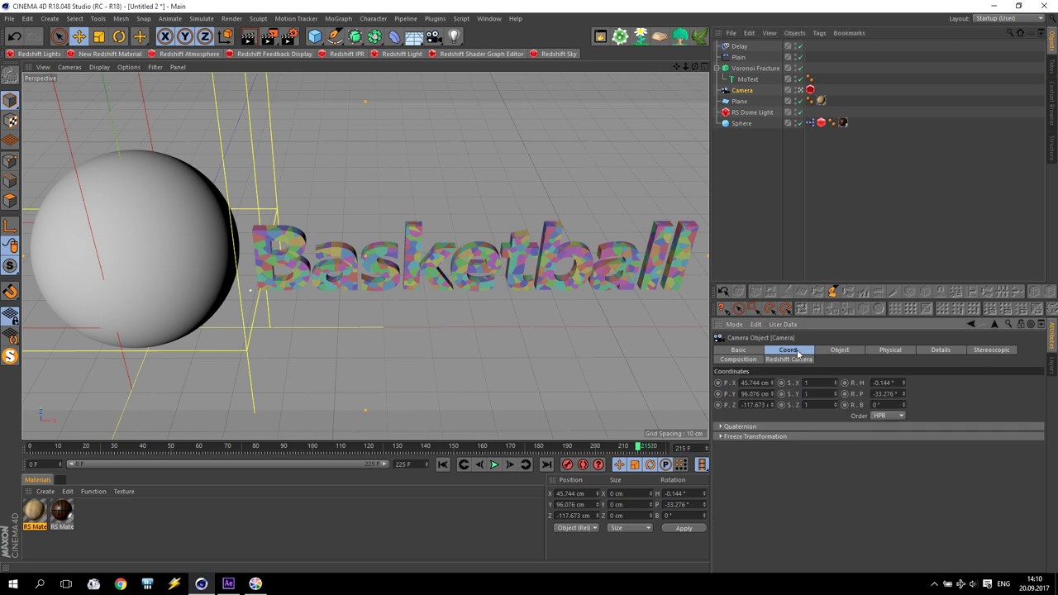
pyautogui.moveTo(641, 447); pyautogui.dragTo(2, 454)
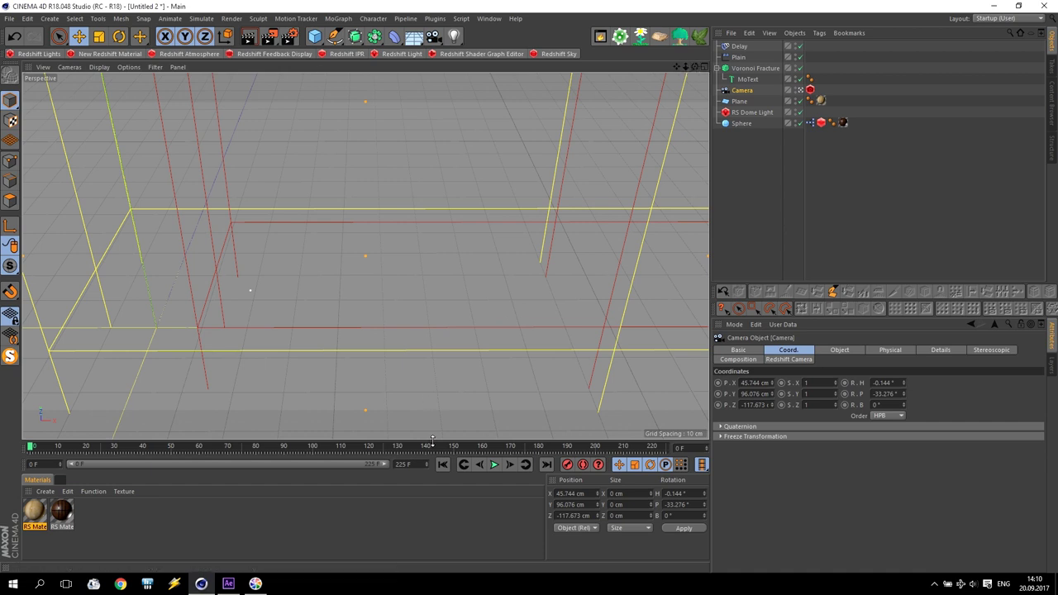
pyautogui.moveTo(455, 445); pyautogui.dragTo(539, 449)
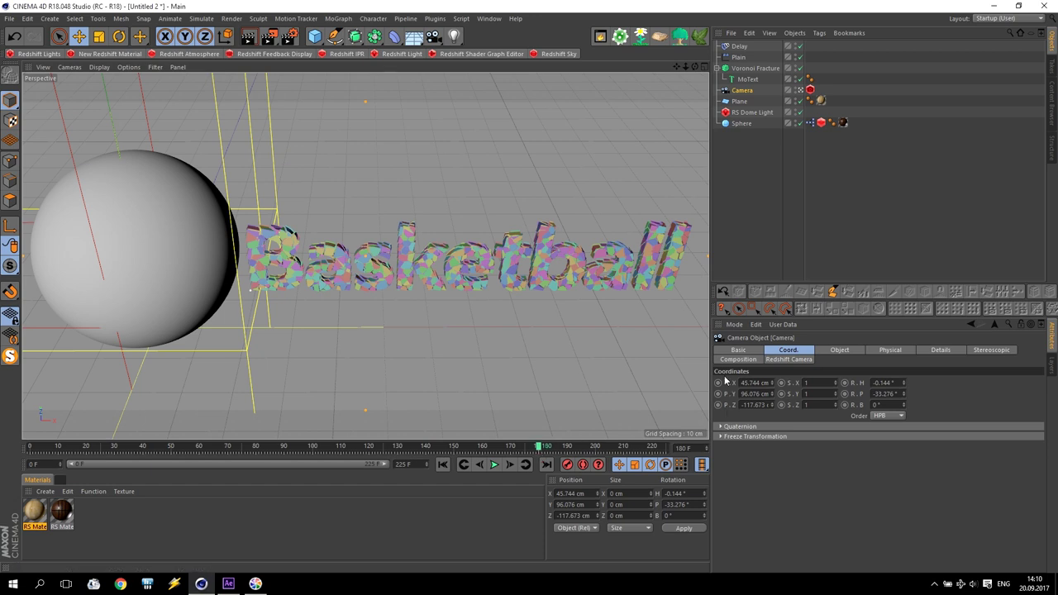
pyautogui.moveTo(719, 384); pyautogui.dragTo(720, 405)
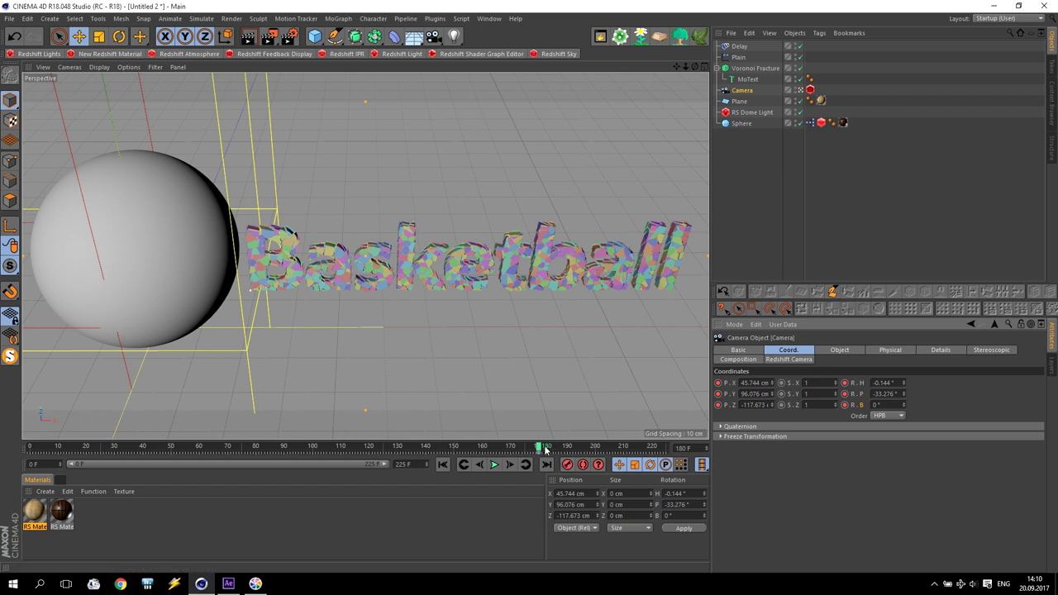
# At frame 225, pull the camera back and re-angle it so the text faces squarely
pyautogui.moveTo(548, 445); pyautogui.dragTo(668, 453)
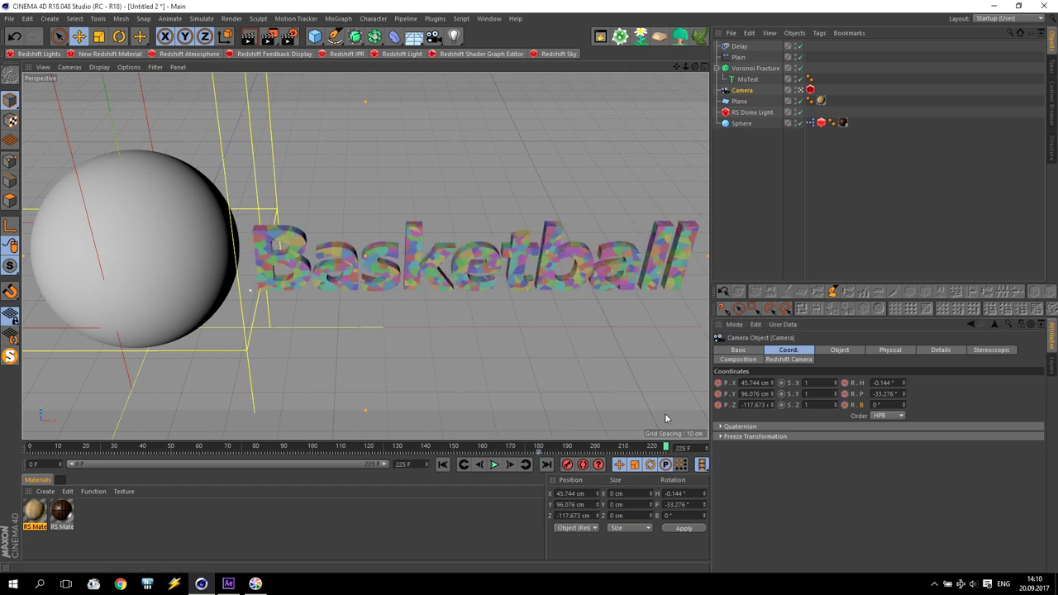
pyautogui.moveTo(686, 66); pyautogui.dragTo(633, 66)
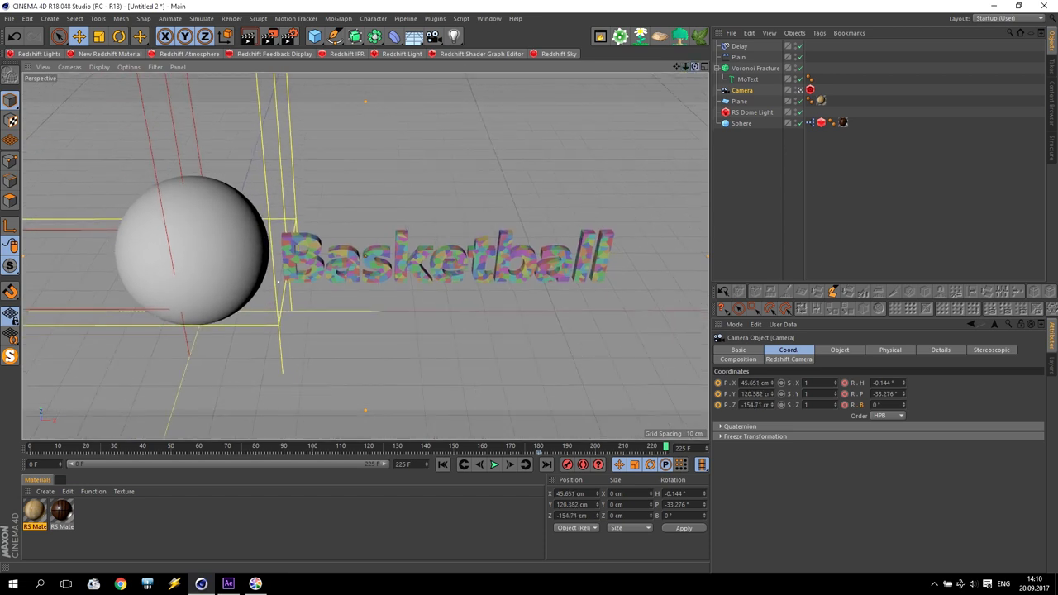
pyautogui.keyDown('alt'); pyautogui.moveTo(365, 290); pyautogui.dragTo(365, 257); pyautogui.keyUp('alt')
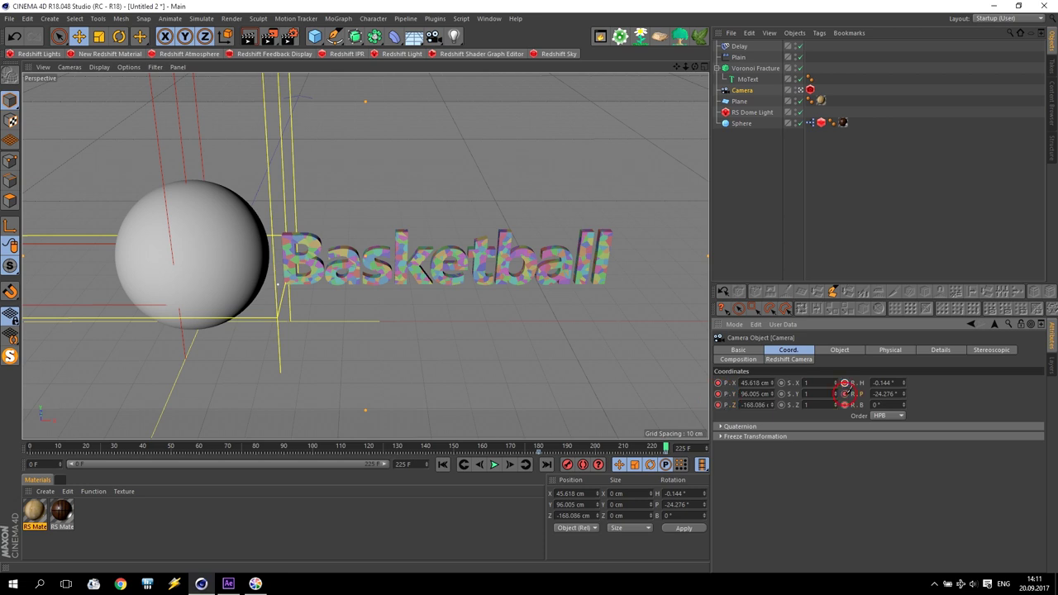
# At frame 0, dolly and pan the camera into a closer framing
pyautogui.moveTo(672, 448); pyautogui.dragTo(15, 452)
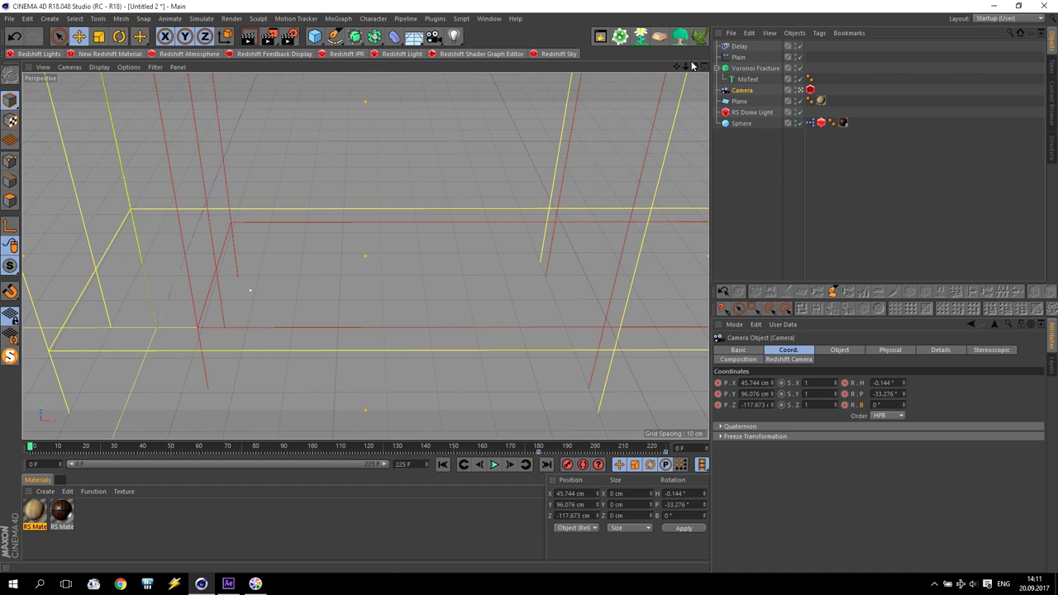
pyautogui.moveTo(688, 69); pyautogui.dragTo(683, 66)
pyautogui.keyDown('alt'); pyautogui.moveTo(186, 309); pyautogui.dragTo(365, 257, button='middle'); pyautogui.keyUp('alt')
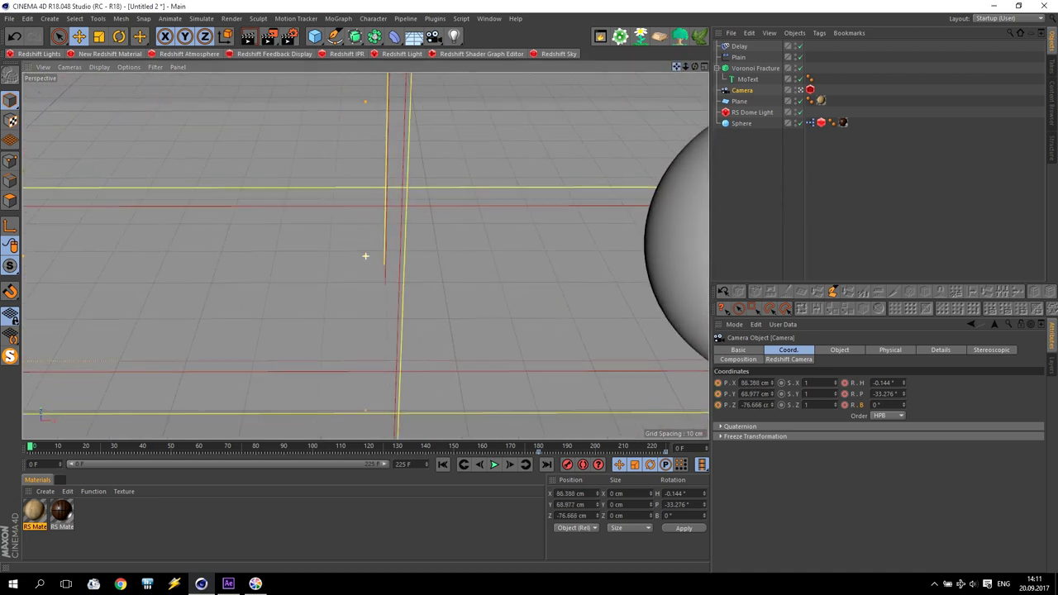
pyautogui.keyDown('alt'); pyautogui.moveTo(366, 255); pyautogui.dragTo(366, 253, button='middle'); pyautogui.keyUp('alt')
pyautogui.moveTo(685, 67)
pyautogui.mouseDown()
pyautogui.moveTo(366, 255)
pyautogui.moveTo(685, 67)
pyautogui.mouseUp()
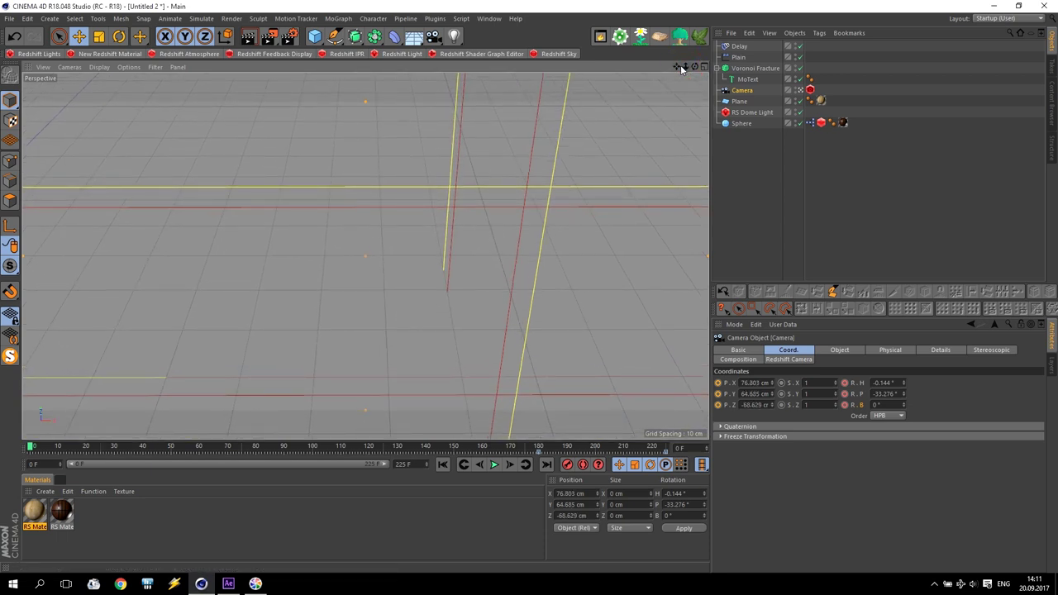
# Key the camera position at frame 0, then reframe toward the sphere and text around frame 80
pyautogui.click(717, 384)
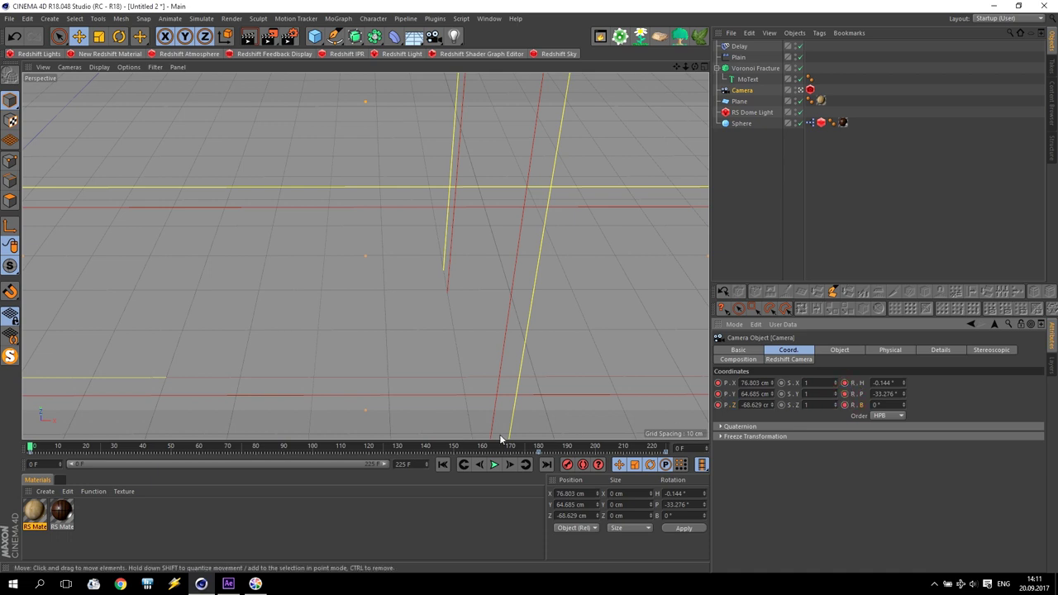
pyautogui.click(495, 466)
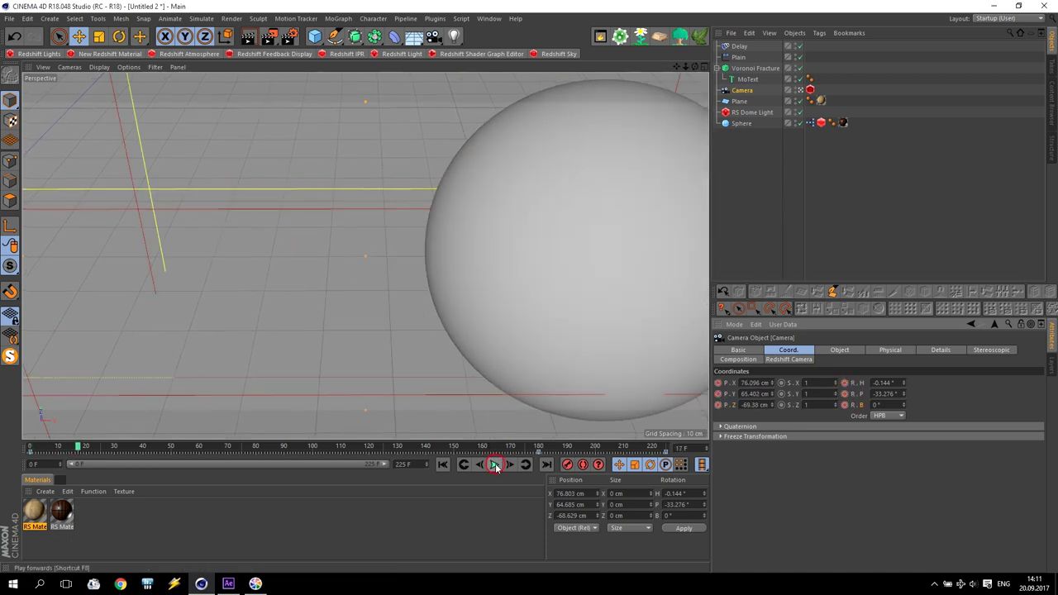
pyautogui.moveTo(76, 447); pyautogui.dragTo(258, 445)
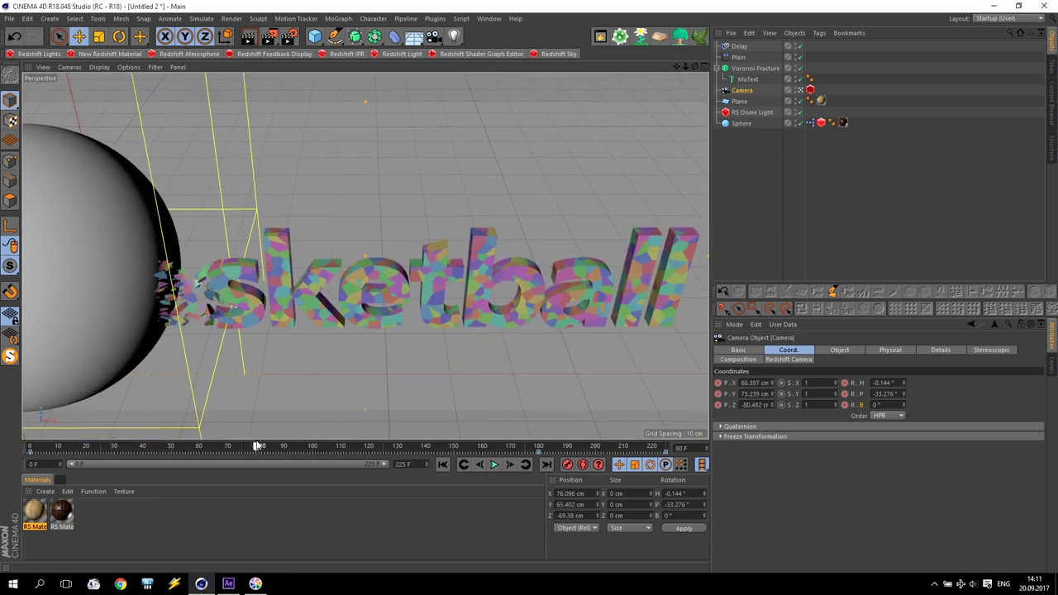
pyautogui.moveTo(677, 66); pyautogui.dragTo(366, 256)
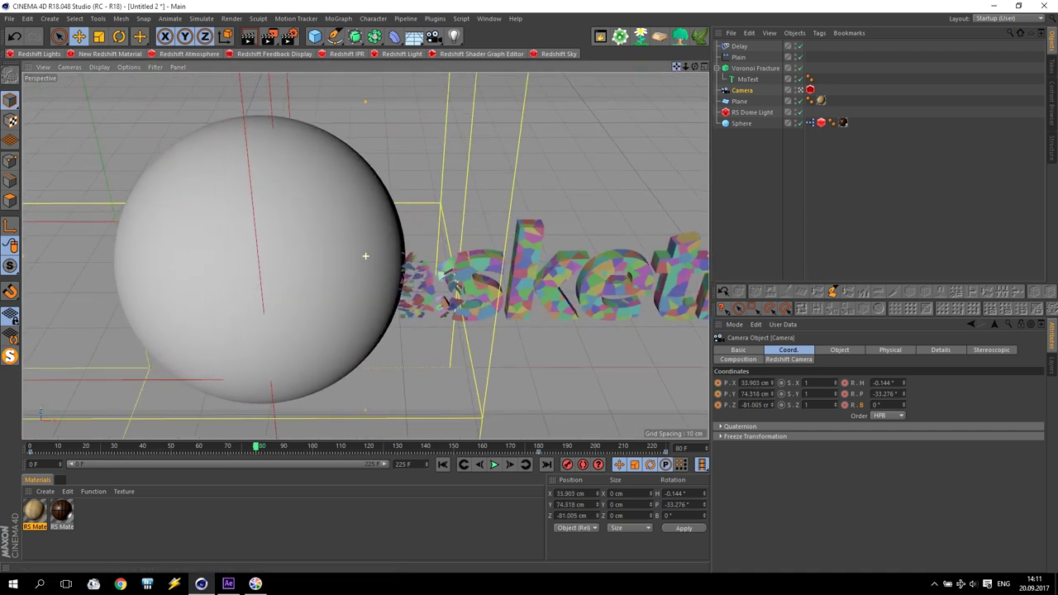
pyautogui.moveTo(685, 68); pyautogui.dragTo(365, 255)
pyautogui.moveTo(676, 66); pyautogui.dragTo(366, 255)
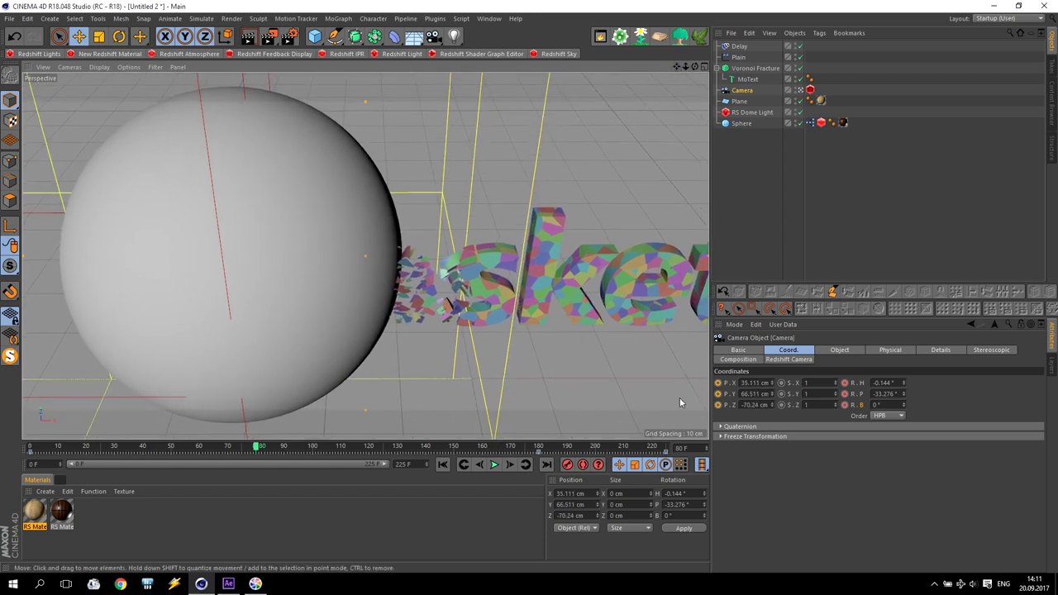
# Key the camera's X, Y and Z position at frame 80 and play back to review the path
pyautogui.keyDown('ctrl'); pyautogui.click(718, 383); pyautogui.keyUp('ctrl')
pyautogui.keyDown('ctrl'); pyautogui.click(718, 393); pyautogui.keyUp('ctrl')
pyautogui.keyDown('ctrl'); pyautogui.click(718, 405); pyautogui.keyUp('ctrl')
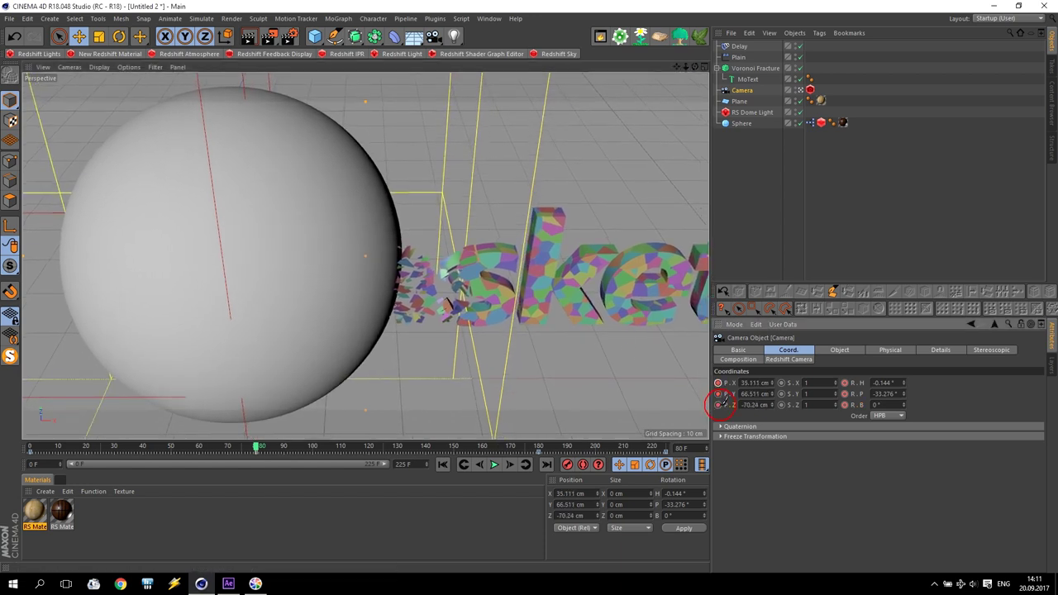
pyautogui.click(444, 465)
pyautogui.click(495, 465)
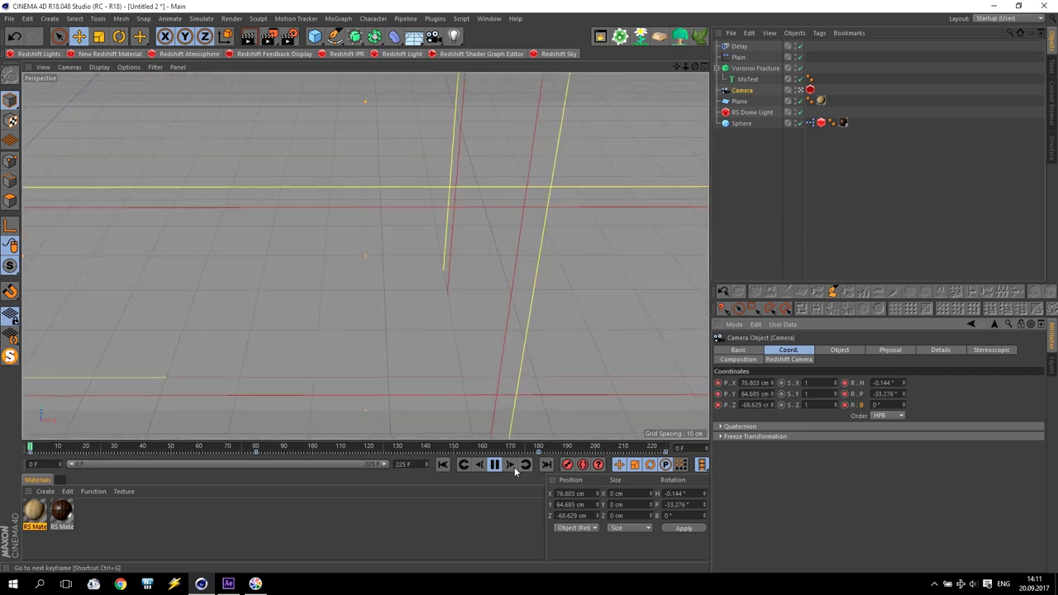
pyautogui.click(494, 465)
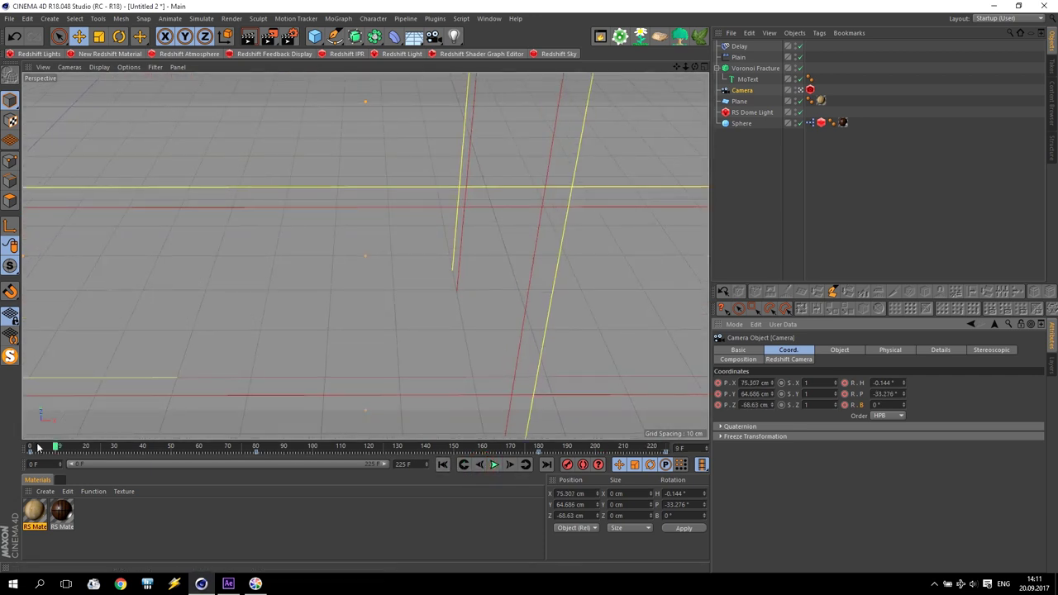
pyautogui.moveTo(54, 449); pyautogui.dragTo(82, 447)
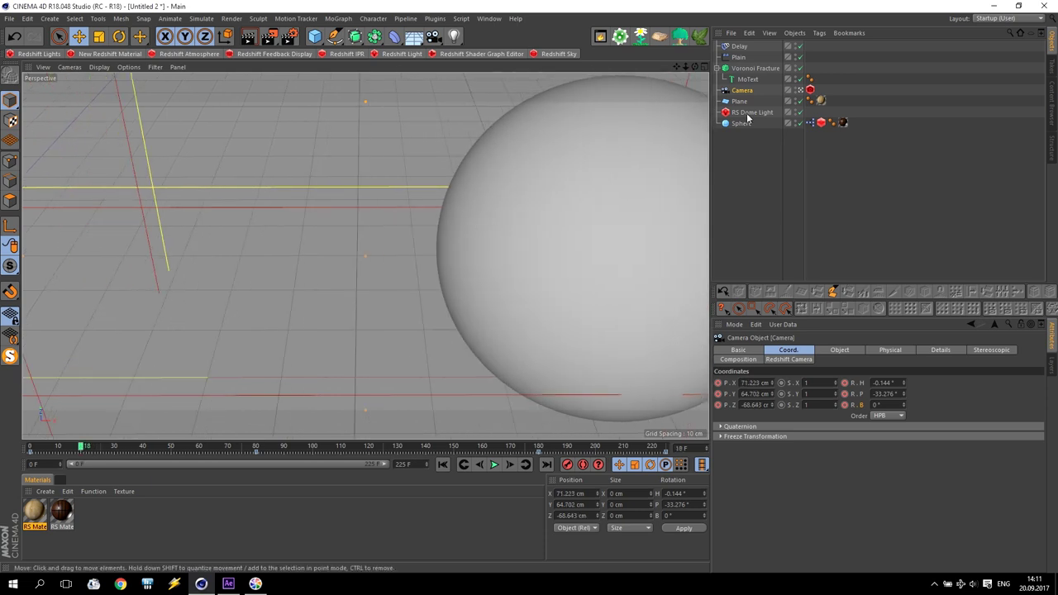
# Check the camera's Redshift bokeh settings and bring up its lens and focus properties
pyautogui.click(811, 89)
pyautogui.click(827, 351)
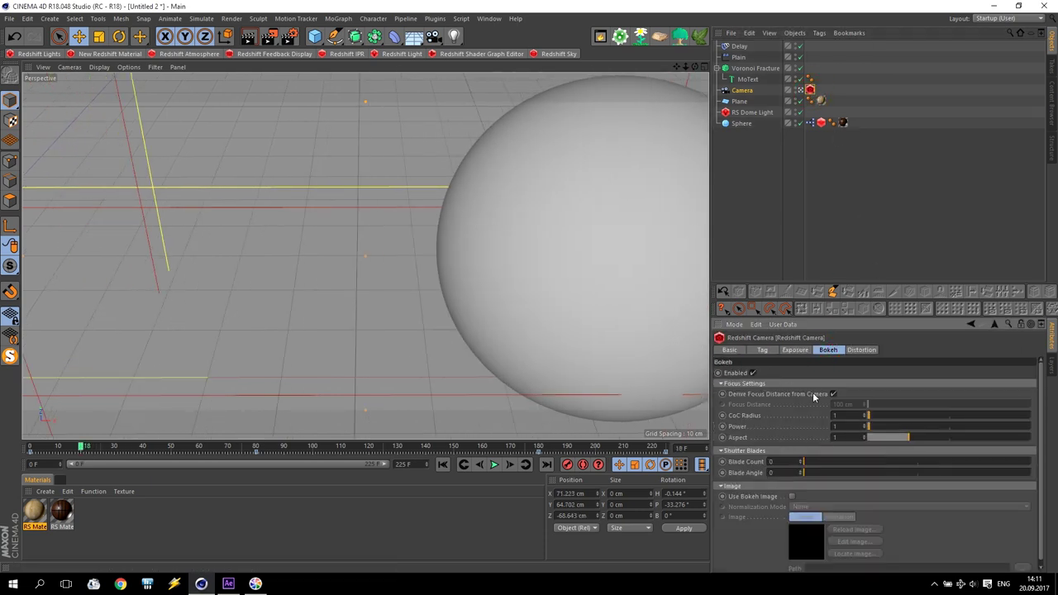
pyautogui.click(745, 93)
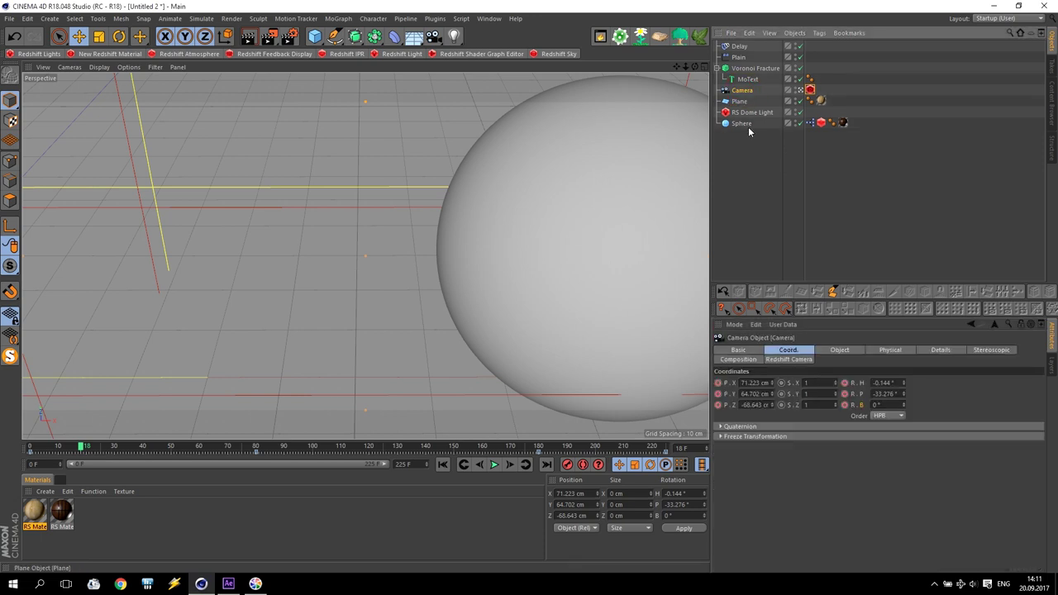
pyautogui.click(834, 351)
pyautogui.click(740, 379)
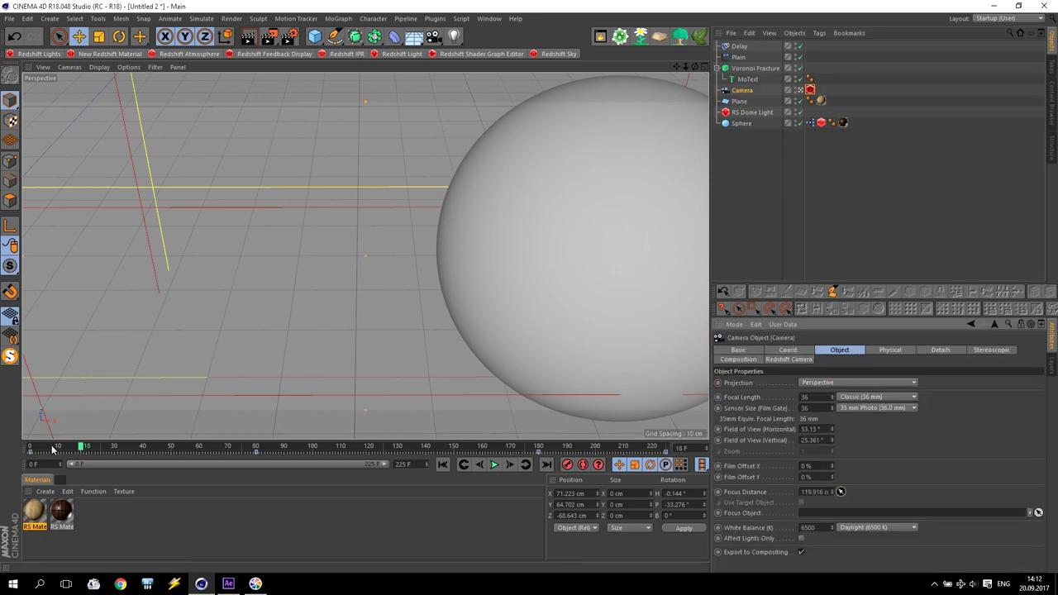
# At an early frame, focus on the ball, keyframe the focus distance, and test-render
pyautogui.moveTo(57, 451); pyautogui.dragTo(88, 452)
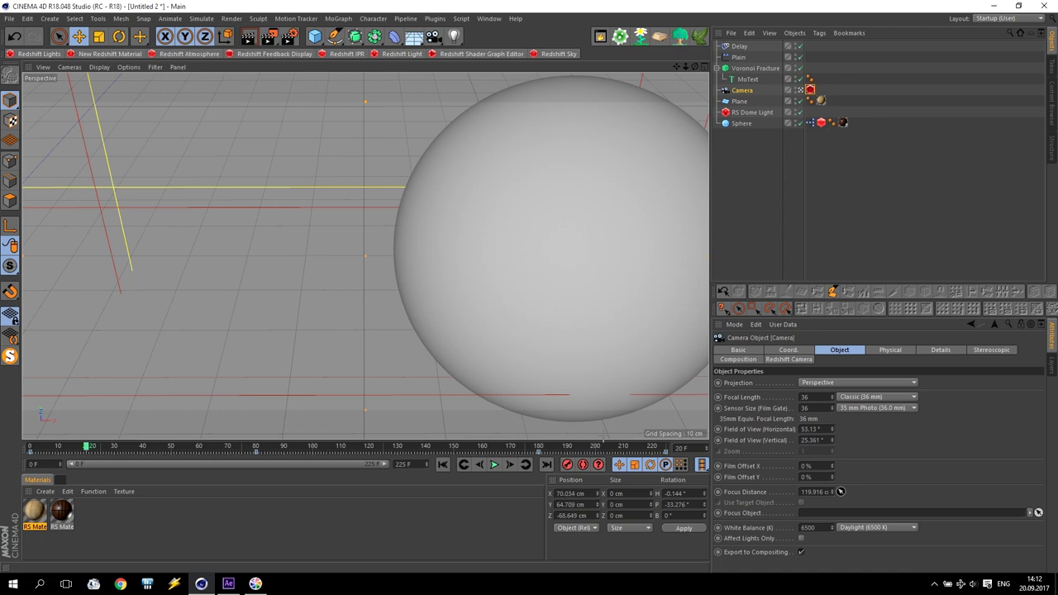
pyautogui.click(585, 265)
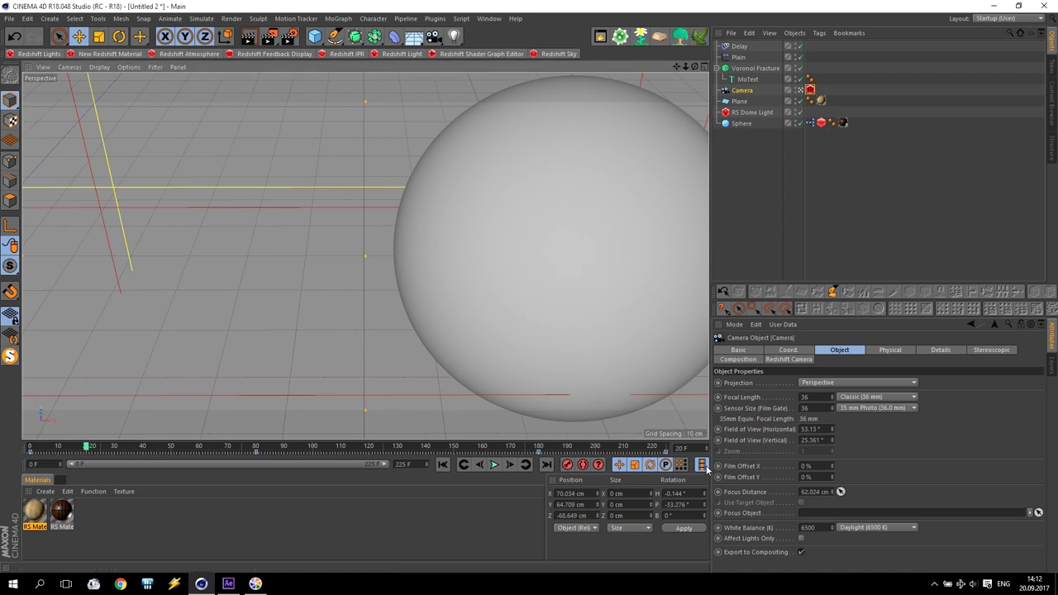
pyautogui.click(719, 493)
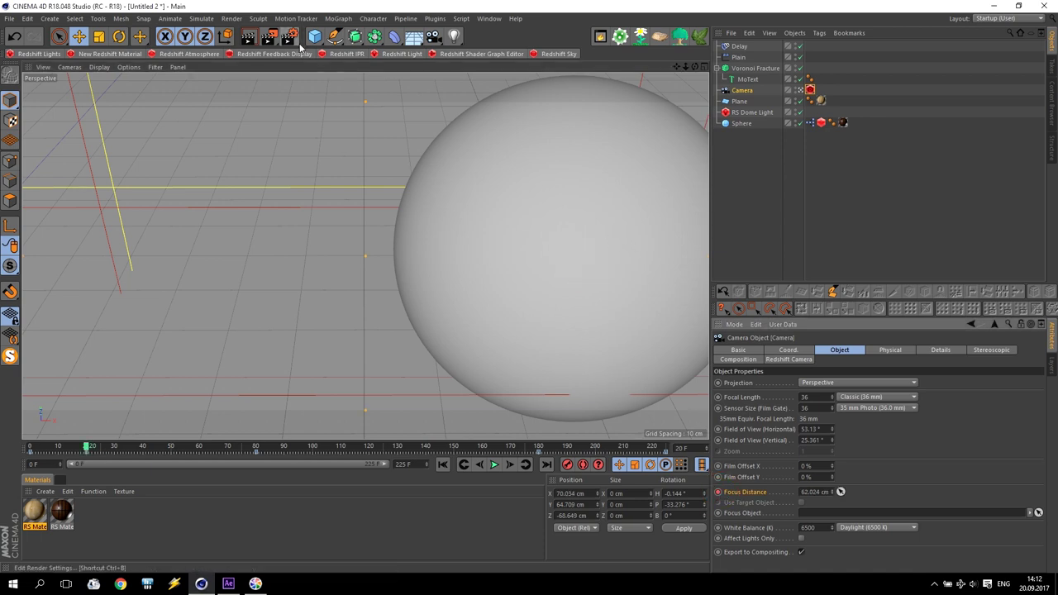
pyautogui.click(269, 36)
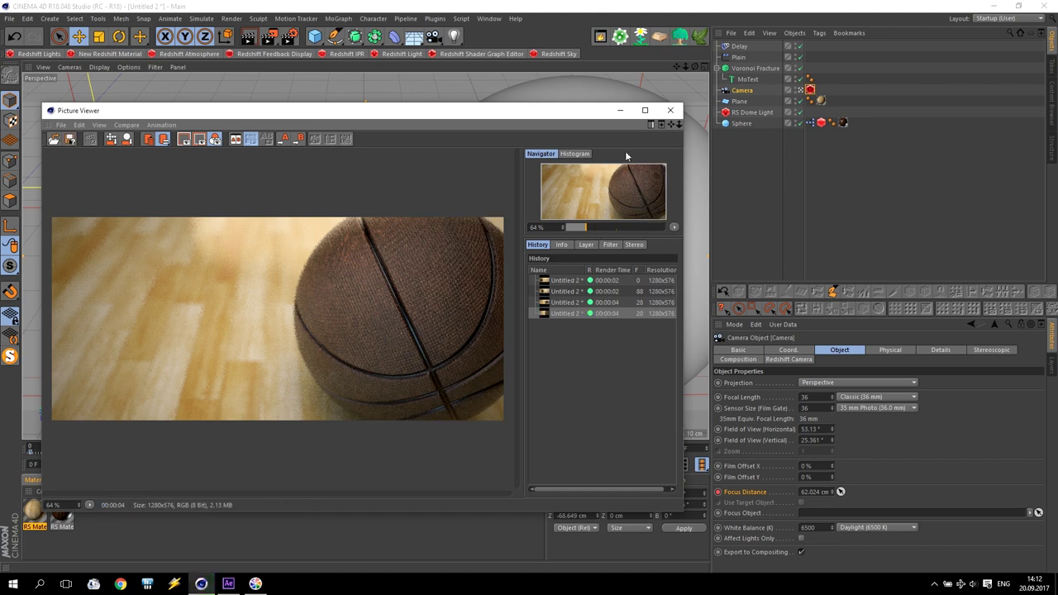
pyautogui.click(670, 110)
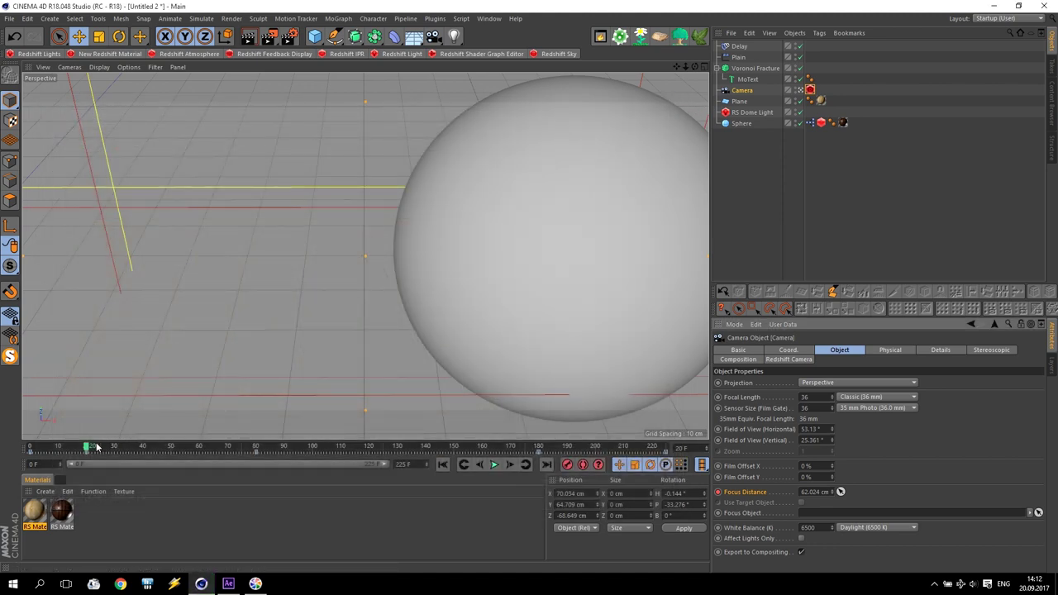
# Keyframe the focus on the ball at frame 80 and at 120.121 cm at frame 180
pyautogui.moveTo(88, 449); pyautogui.dragTo(258, 448)
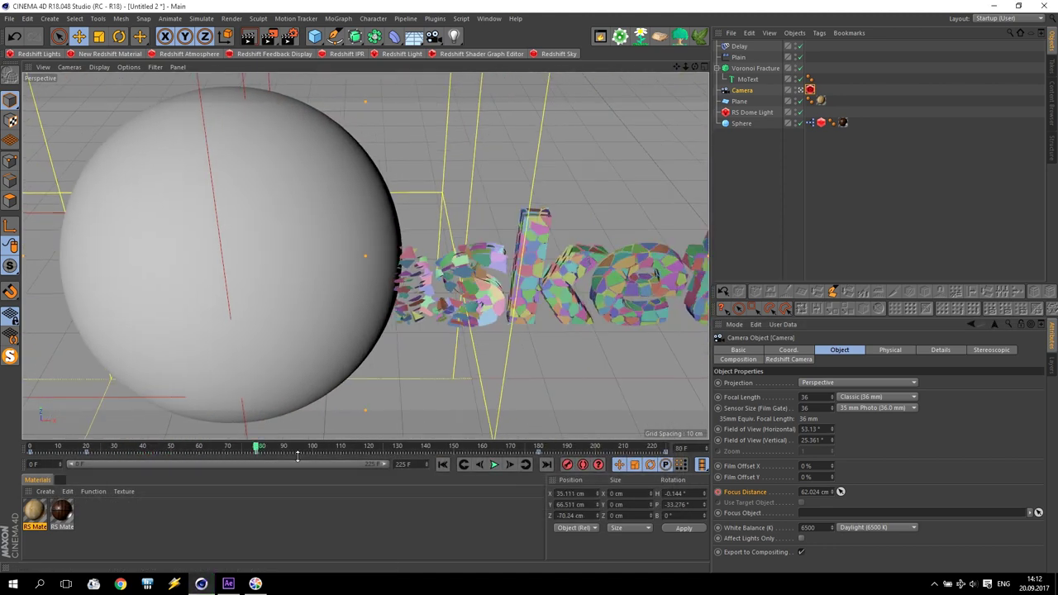
pyautogui.click(750, 468)
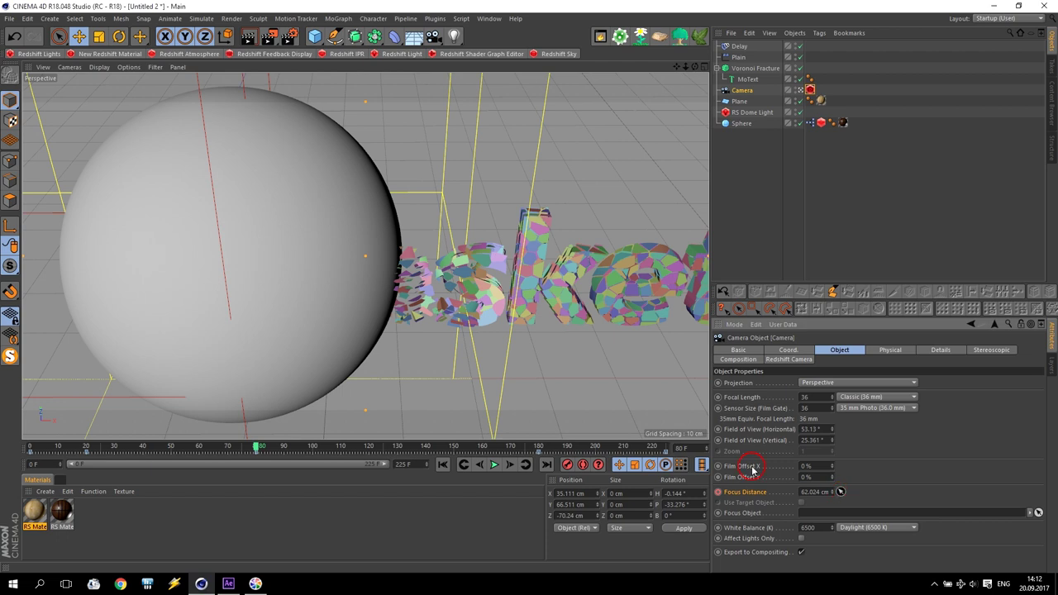
pyautogui.click(220, 274)
pyautogui.moveTo(295, 450); pyautogui.dragTo(549, 451)
pyautogui.click(840, 492)
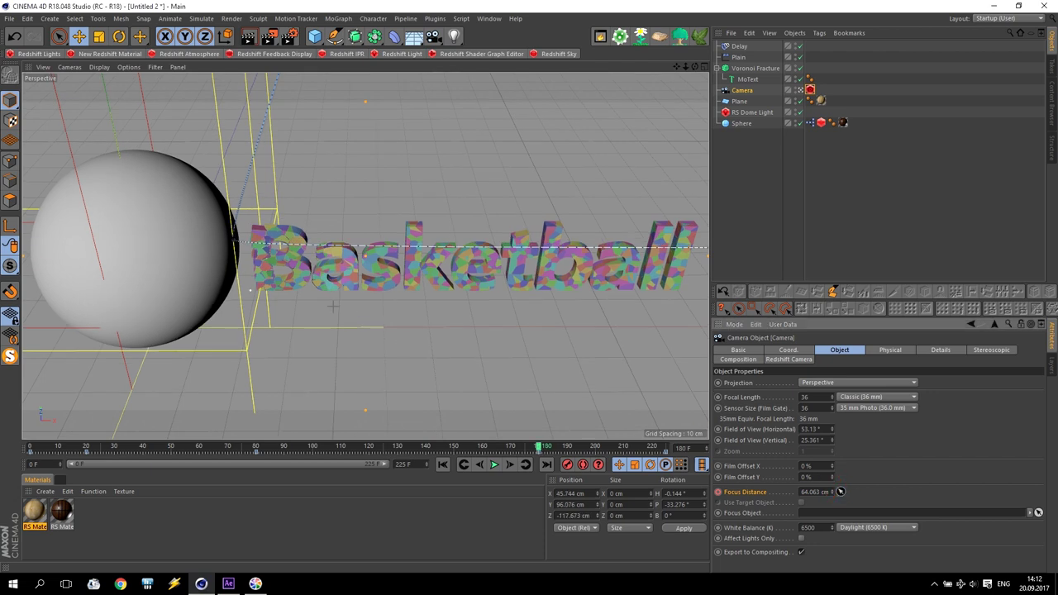
pyautogui.click(124, 257)
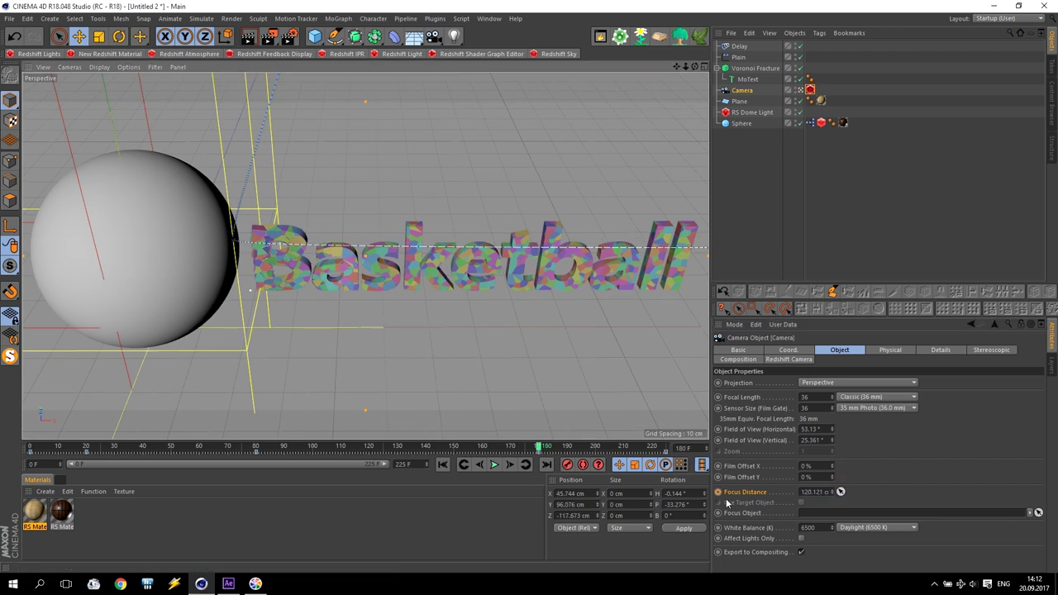
# At frame 225, focus the camera on the Basketball text at 177.729 cm
pyautogui.moveTo(540, 448); pyautogui.dragTo(667, 448)
pyautogui.click(801, 467)
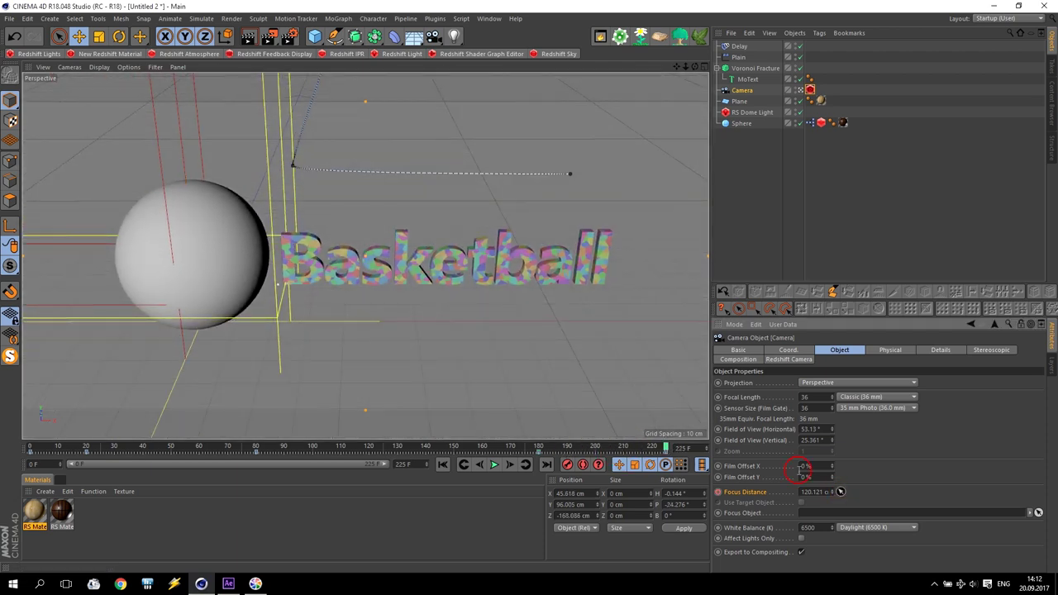
pyautogui.click(841, 492)
pyautogui.click(402, 262)
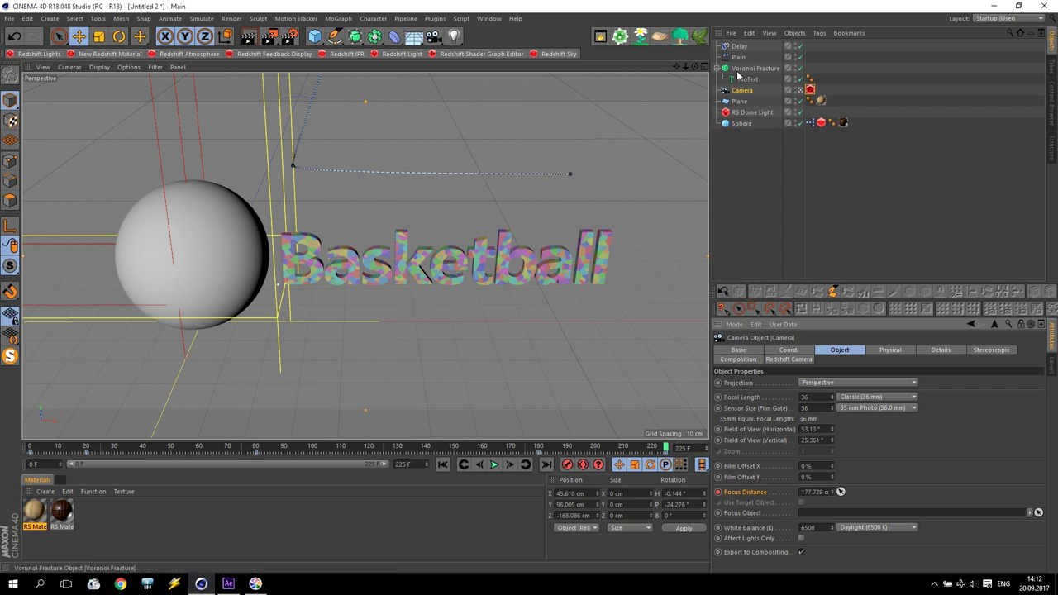
pyautogui.click(738, 72)
# Duplicate the basketball material into a third copy and open its node graph
pyautogui.click(60, 513)
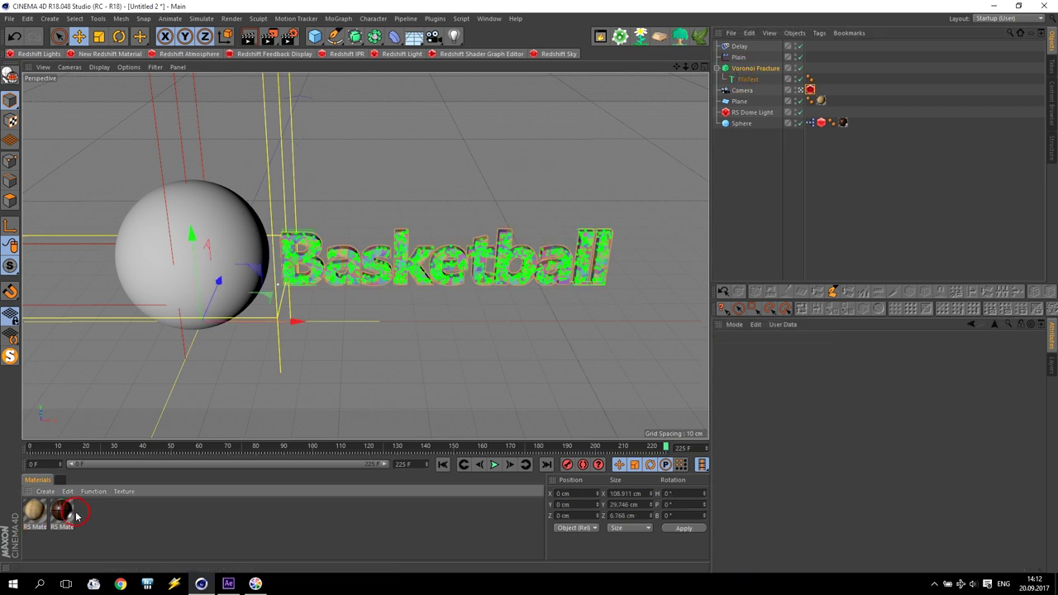
pyautogui.keyDown('ctrl'); pyautogui.moveTo(65, 520); pyautogui.dragTo(103, 518); pyautogui.keyUp('ctrl')
pyautogui.doubleClick(89, 511)
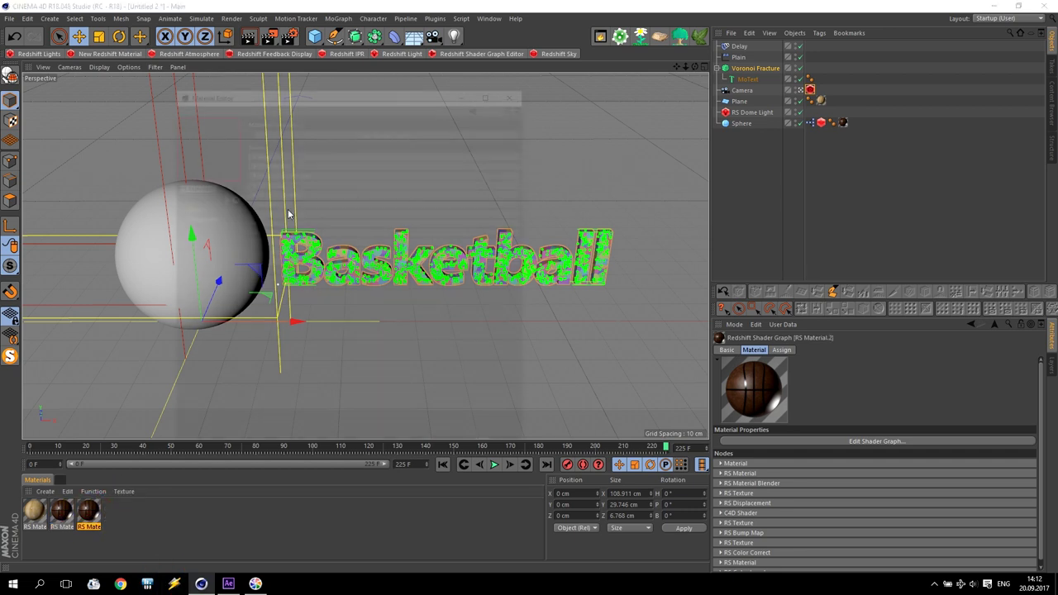
pyautogui.click(332, 135)
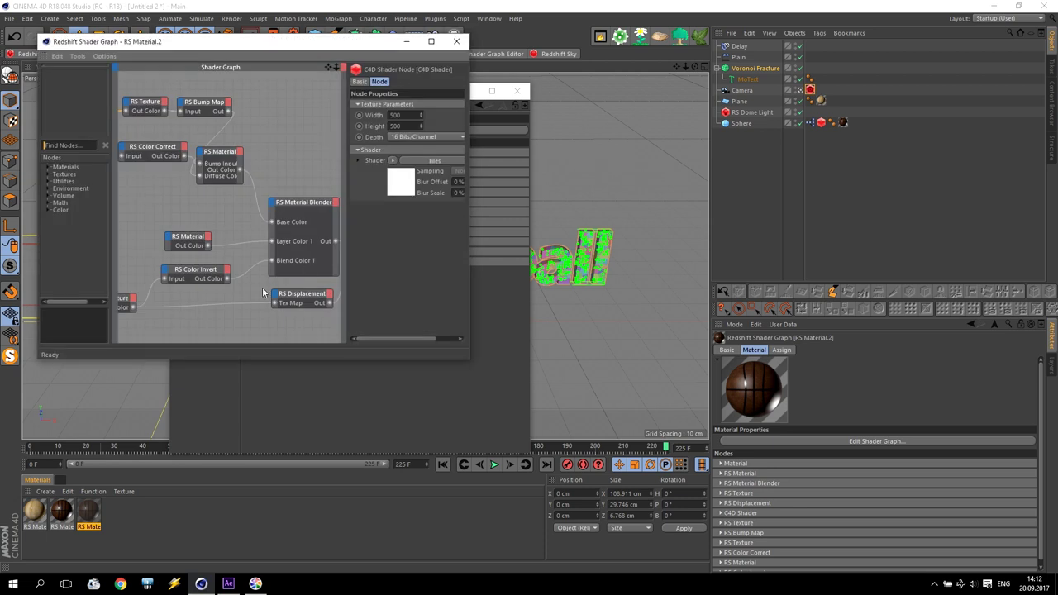
# Delete the Color Invert, displacement, texture and Material Blender nodes from the copy
pyautogui.moveTo(171, 213); pyautogui.dragTo(218, 298)
pyautogui.press('Delete')
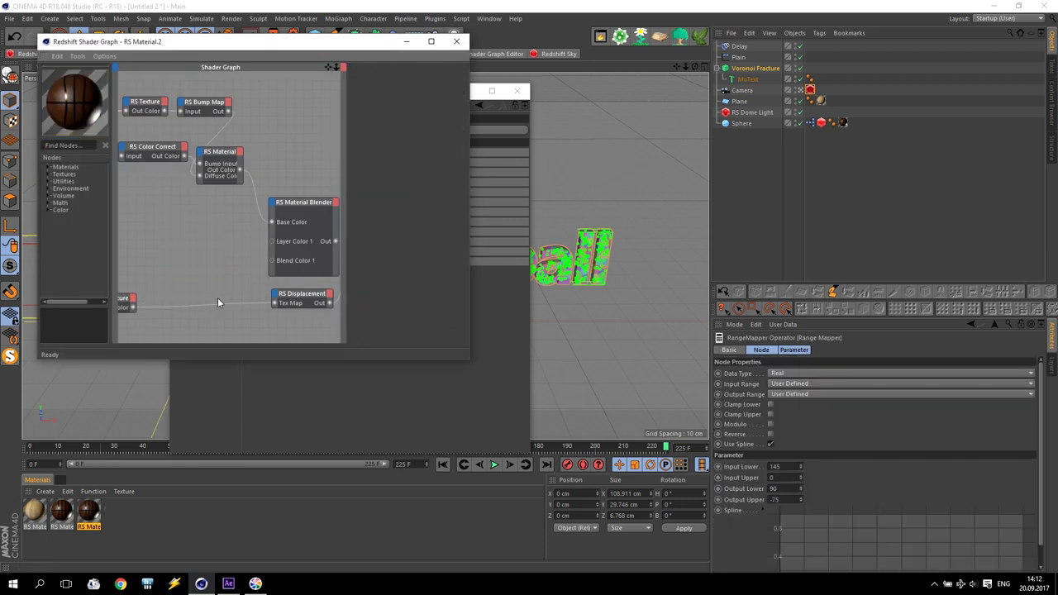
pyautogui.moveTo(305, 328); pyautogui.dragTo(129, 289)
pyautogui.press('Delete')
pyautogui.click(300, 203)
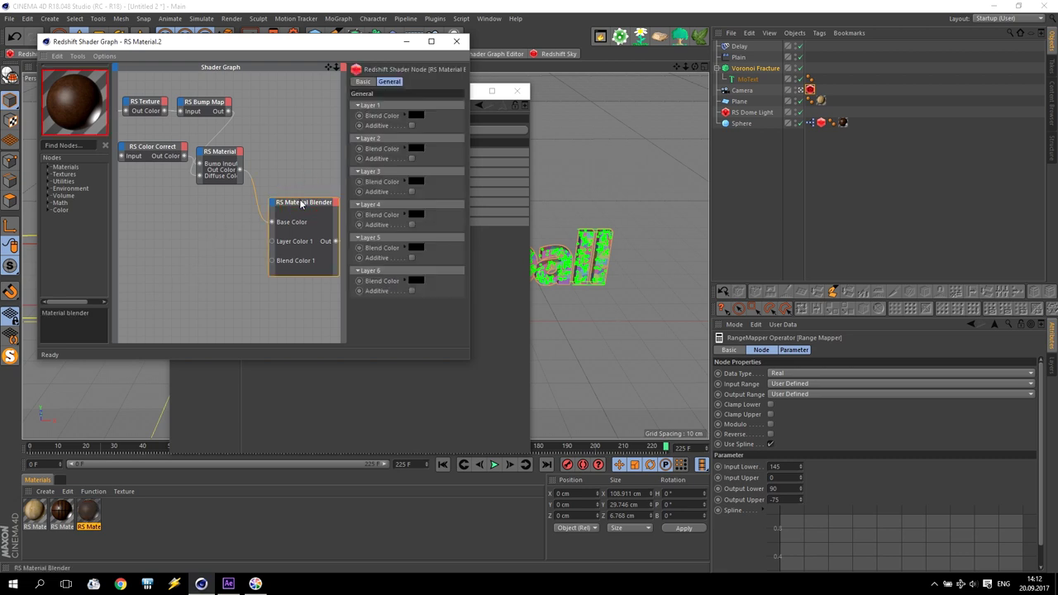
pyautogui.press('Delete')
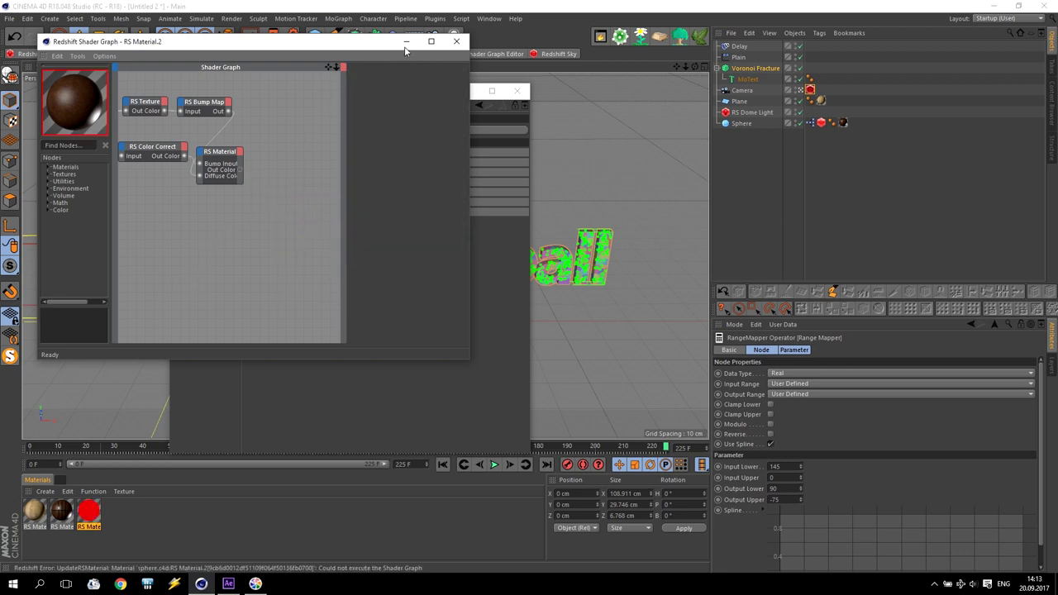
# Connect the RS Material to the surface output and set the C4D Shader texture size to 400
pyautogui.moveTo(470, 81); pyautogui.dragTo(759, 121)
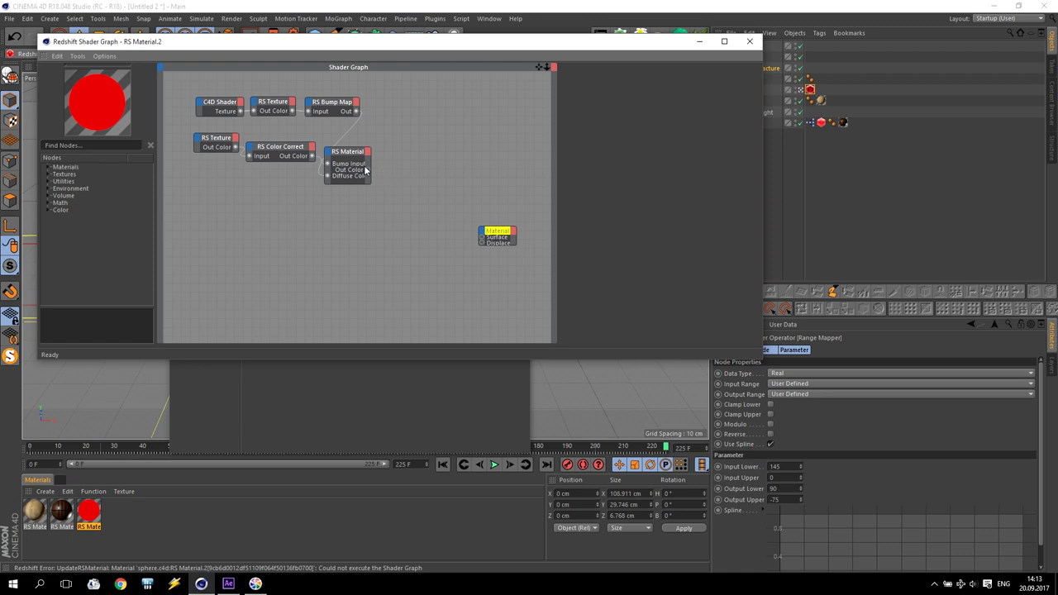
pyautogui.moveTo(368, 170); pyautogui.dragTo(482, 238)
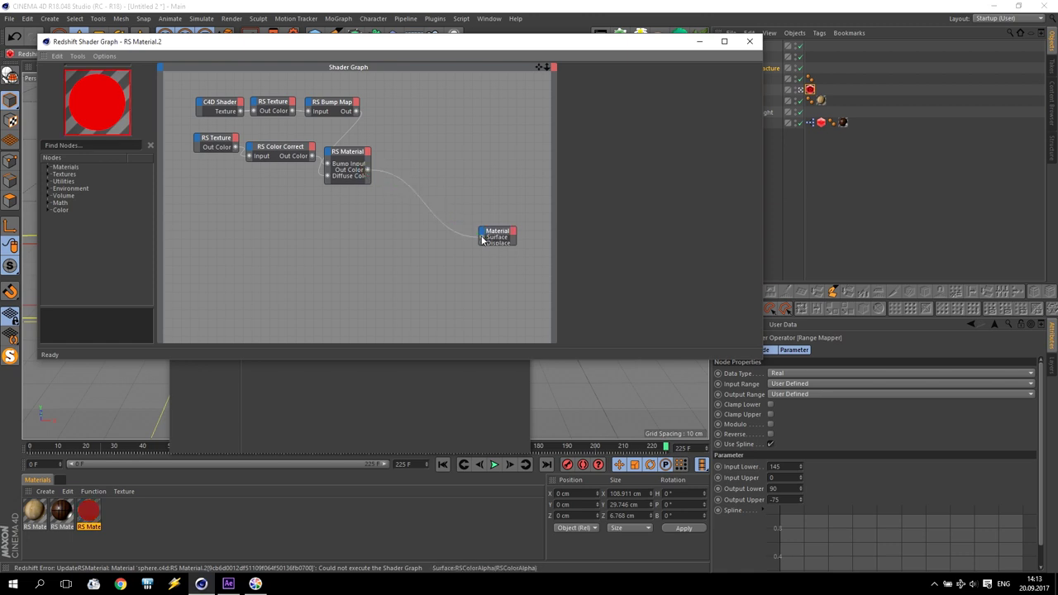
pyautogui.moveTo(329, 43); pyautogui.dragTo(472, 157)
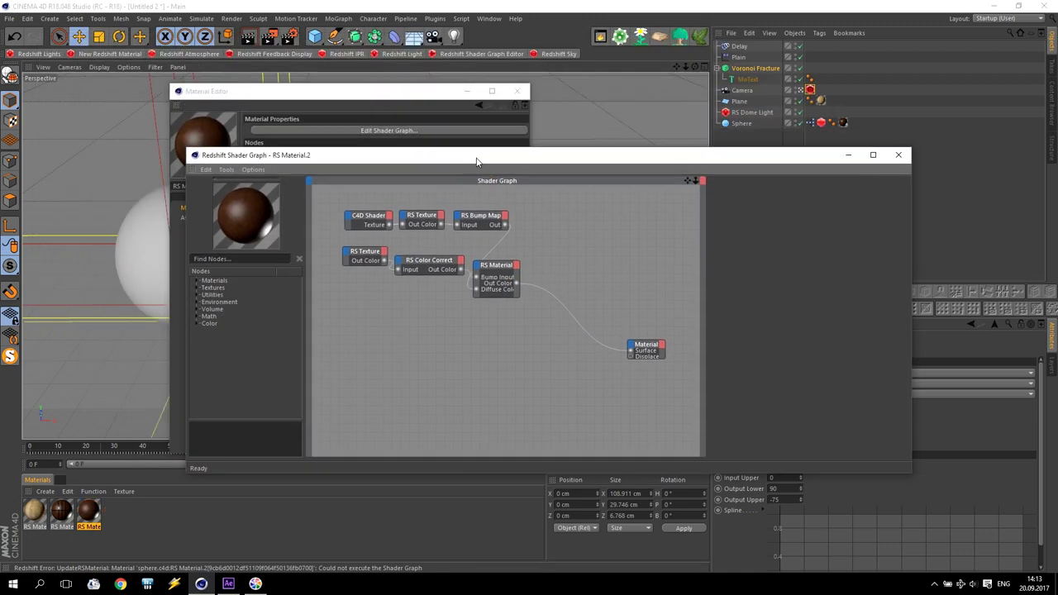
pyautogui.click(368, 219)
pyautogui.doubleClick(770, 228)
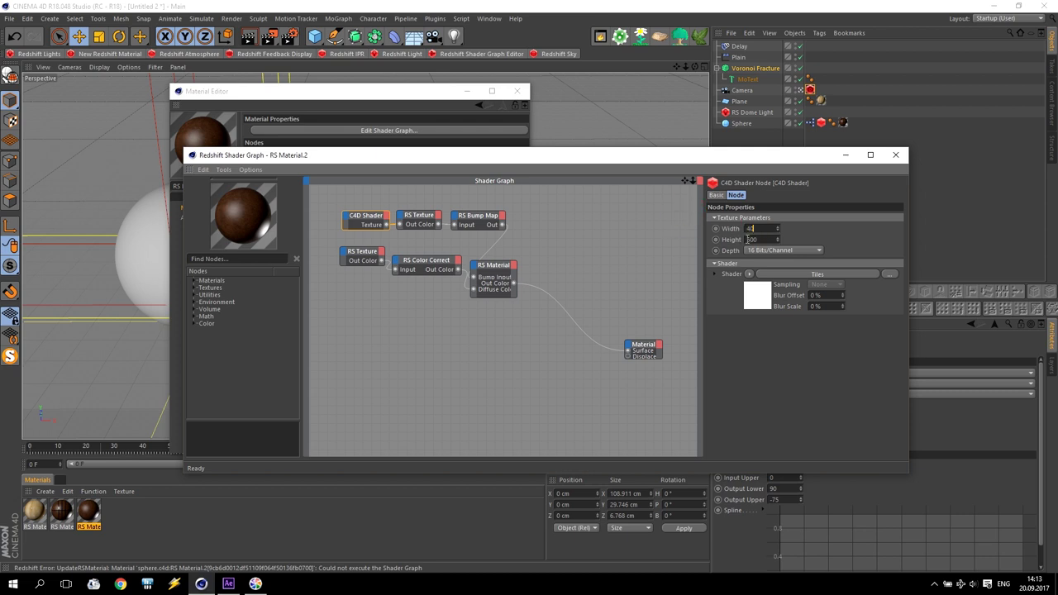
pyautogui.write('400')
pyautogui.press('Return')
pyautogui.click(895, 155)
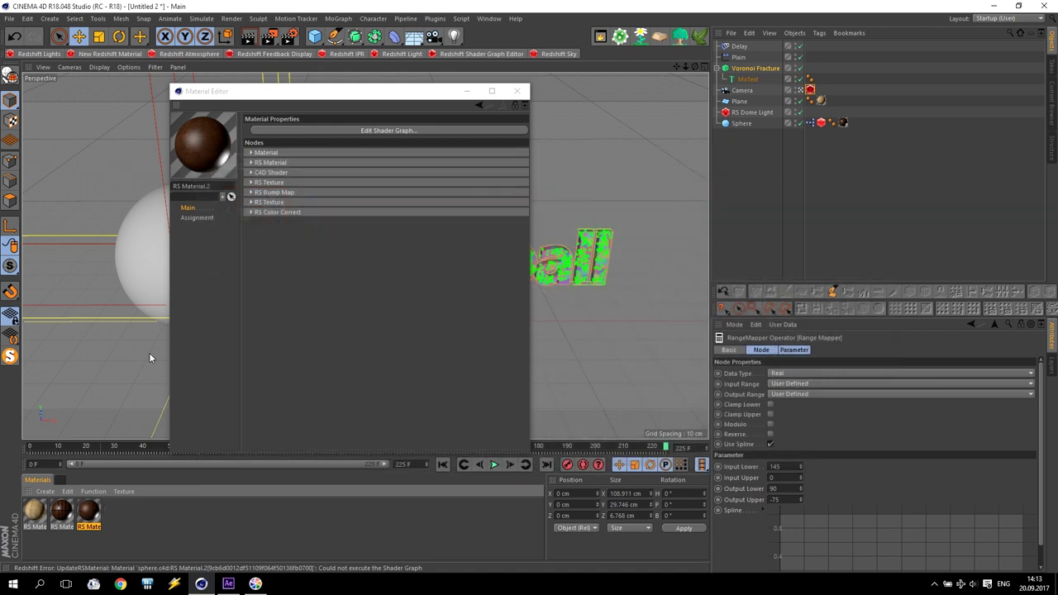
# Set the original material's C4D Shader texture to 4000 × 4000
pyautogui.click(62, 511)
pyautogui.click(313, 127)
pyautogui.click(215, 86)
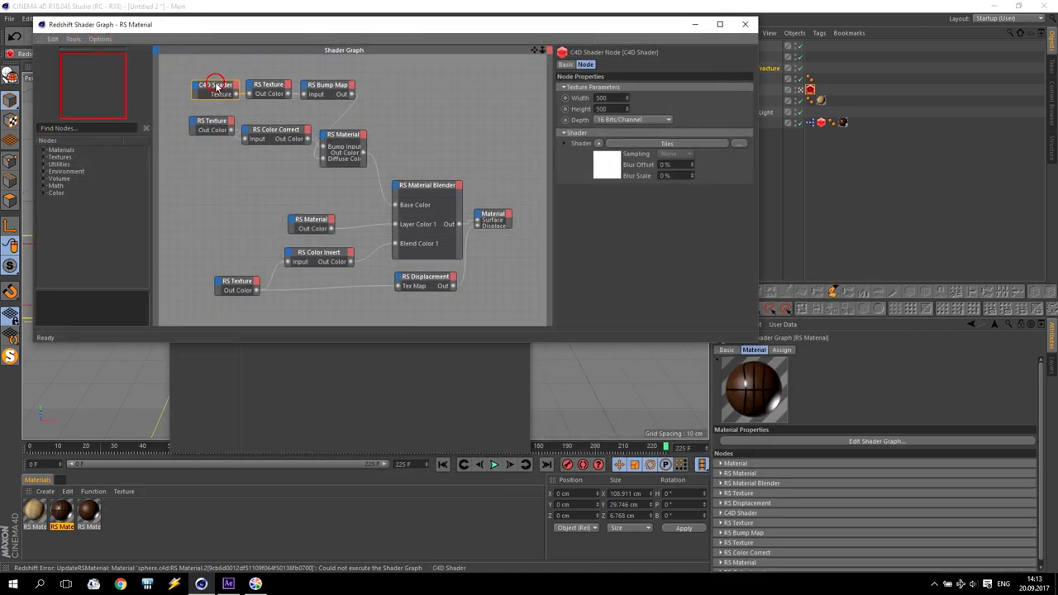
pyautogui.write('4000')
pyautogui.press('Tab')
pyautogui.write('4000')
pyautogui.press('Return')
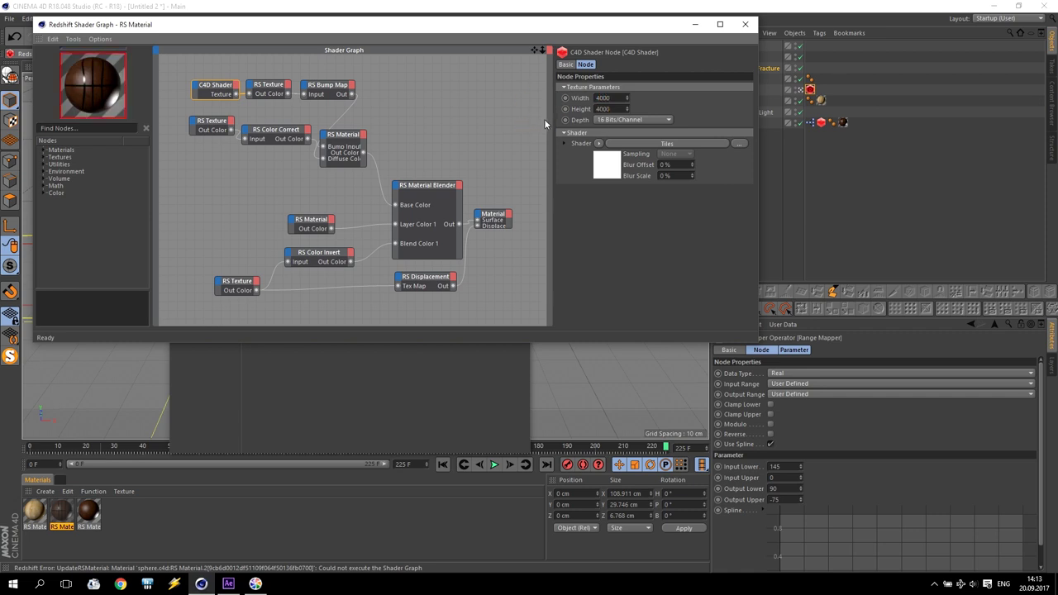
# Close the shader graph and material editor, then select RS Material.2
pyautogui.click(744, 26)
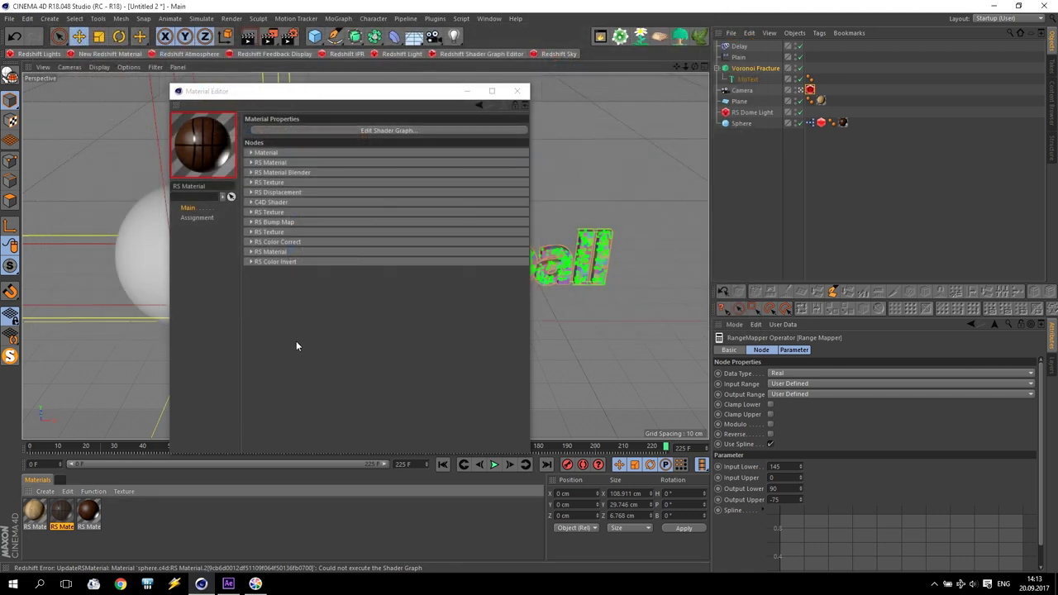
pyautogui.click(516, 91)
pyautogui.click(89, 513)
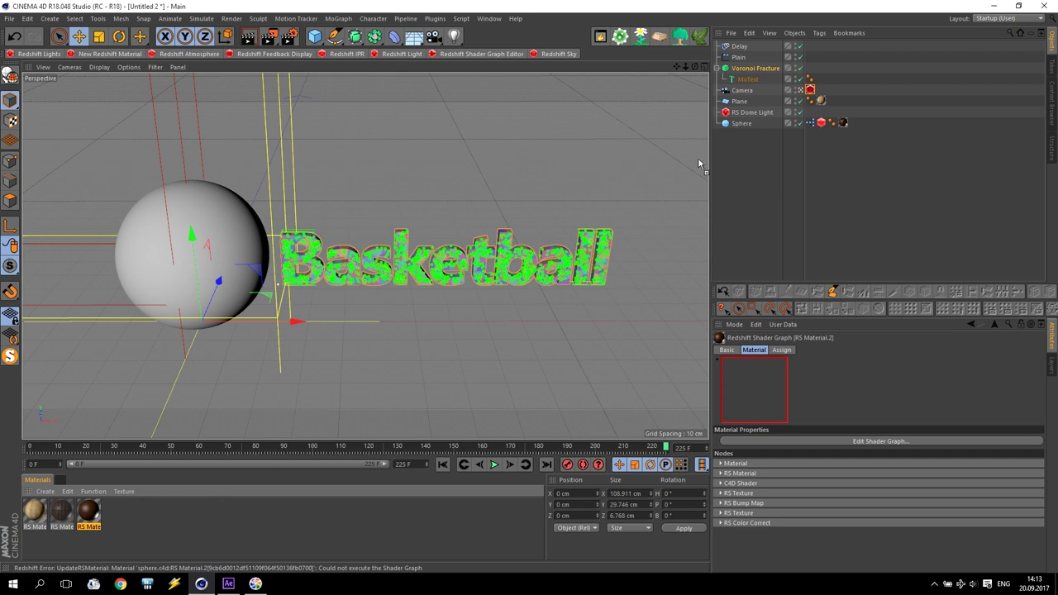
# Apply RS Material.2 to the Voronoi Fracture text with Cubic projection
pyautogui.moveTo(759, 69); pyautogui.dragTo(759, 69)
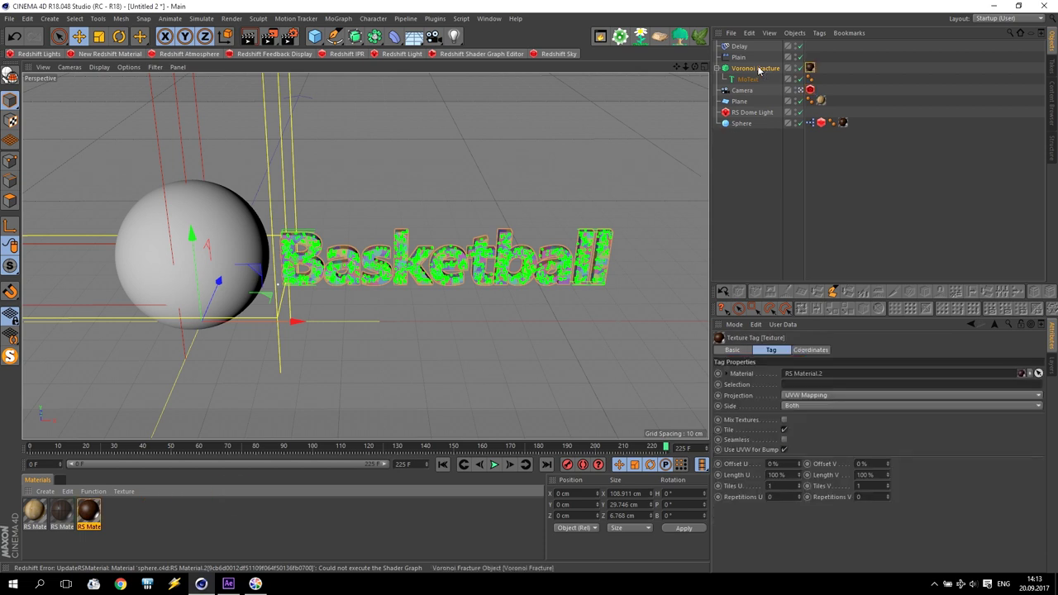
pyautogui.click(800, 396)
pyautogui.click(796, 435)
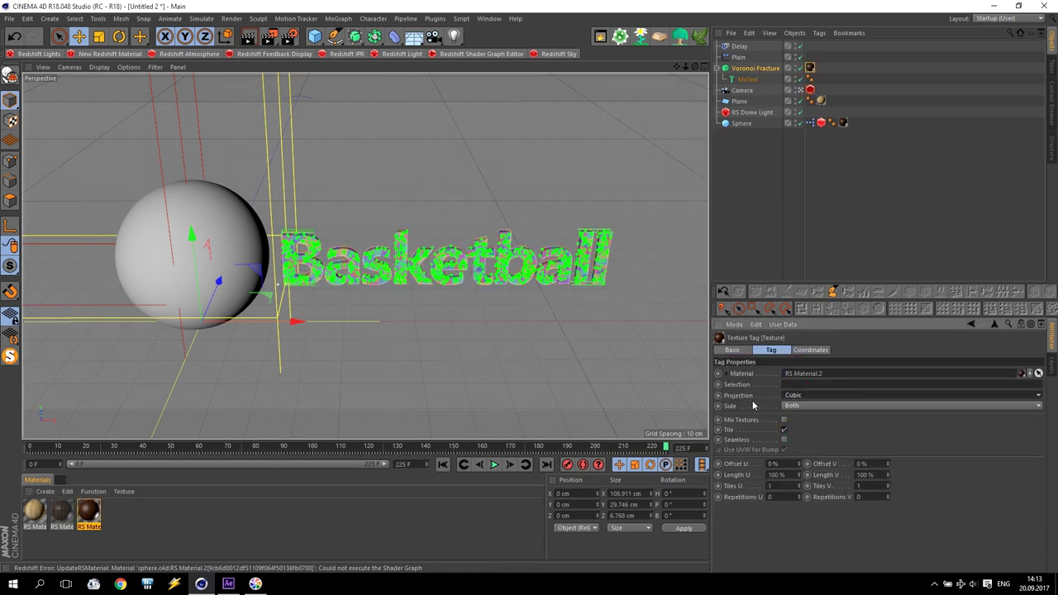
# Start a Redshift IPR preview at frame 180 in an enlarged window
pyautogui.click(348, 54)
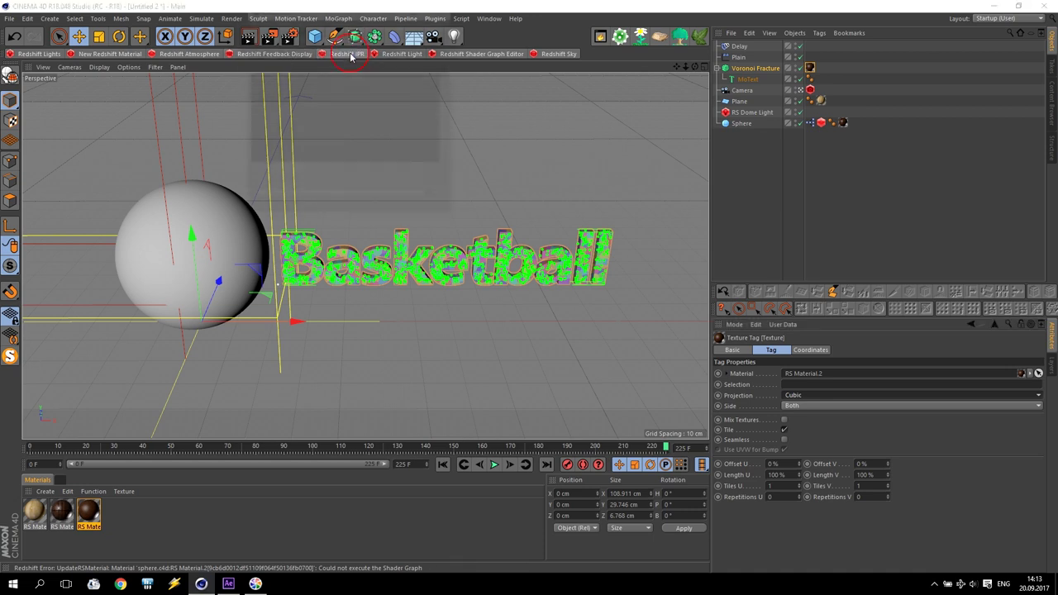
pyautogui.click(538, 447)
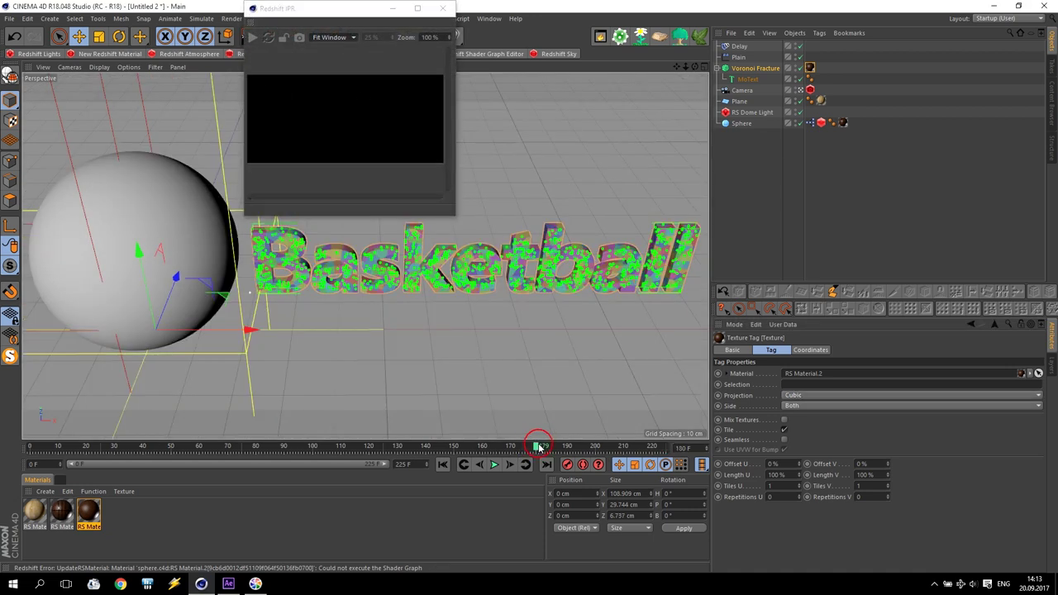
pyautogui.moveTo(264, 8); pyautogui.dragTo(52, 81)
pyautogui.moveTo(242, 287); pyautogui.dragTo(660, 448)
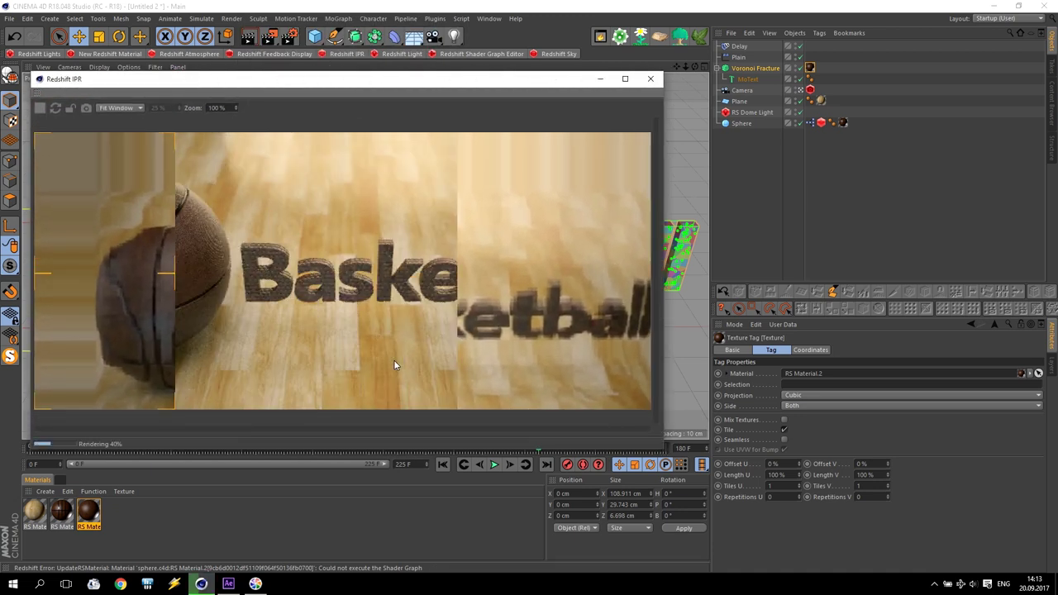
# Set the texture Length U and V to 50 %, then close the IPR window
pyautogui.doubleClick(777, 474)
pyautogui.write('50')
pyautogui.press('Tab')
pyautogui.write('50')
pyautogui.press('Return')
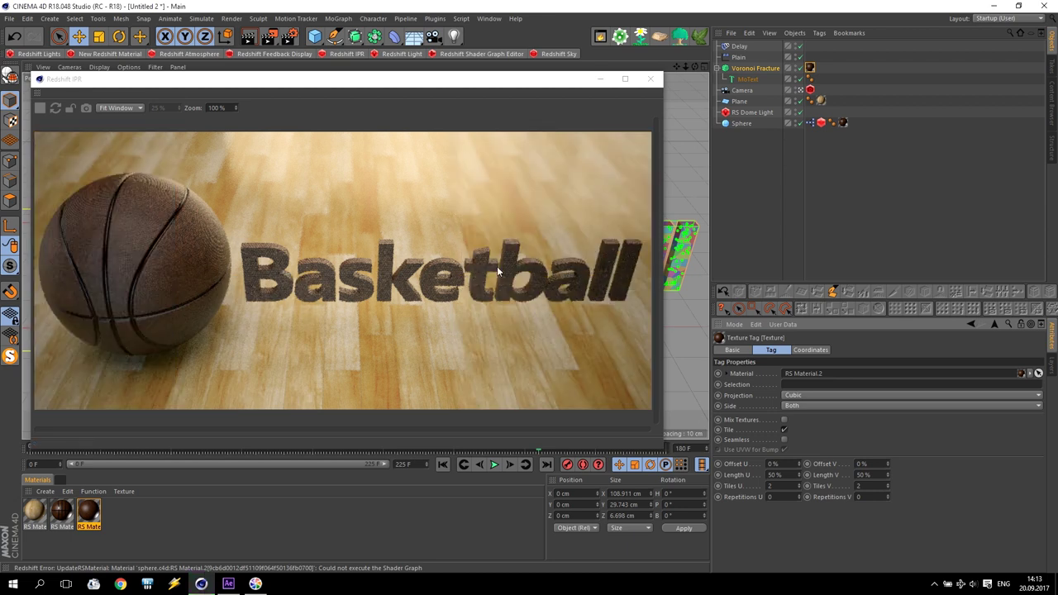
pyautogui.click(650, 78)
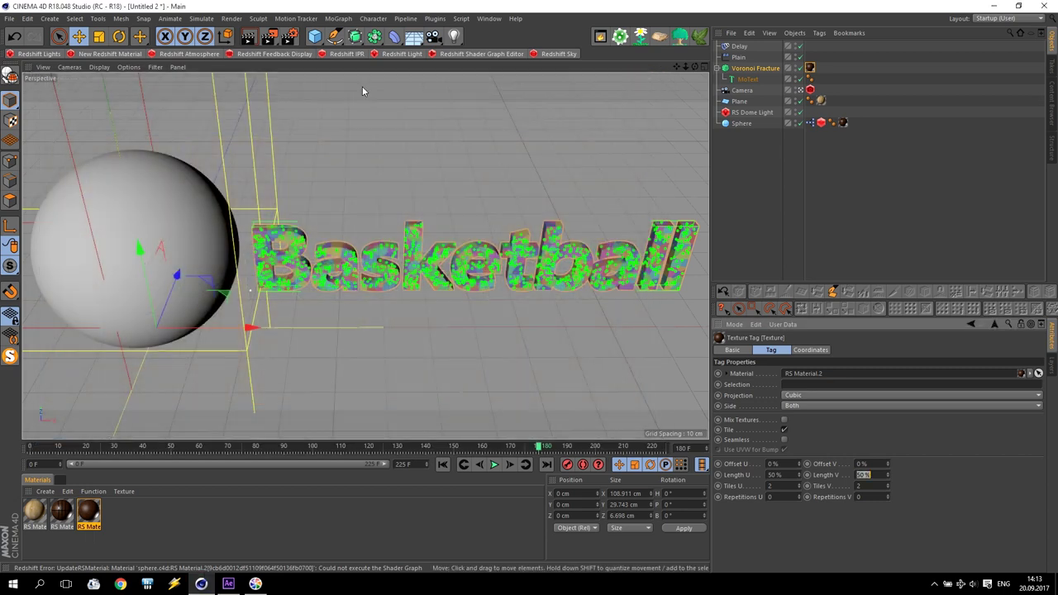
# In Render Settings, render all frames 0–225 and save output as PNG
pyautogui.click(289, 39)
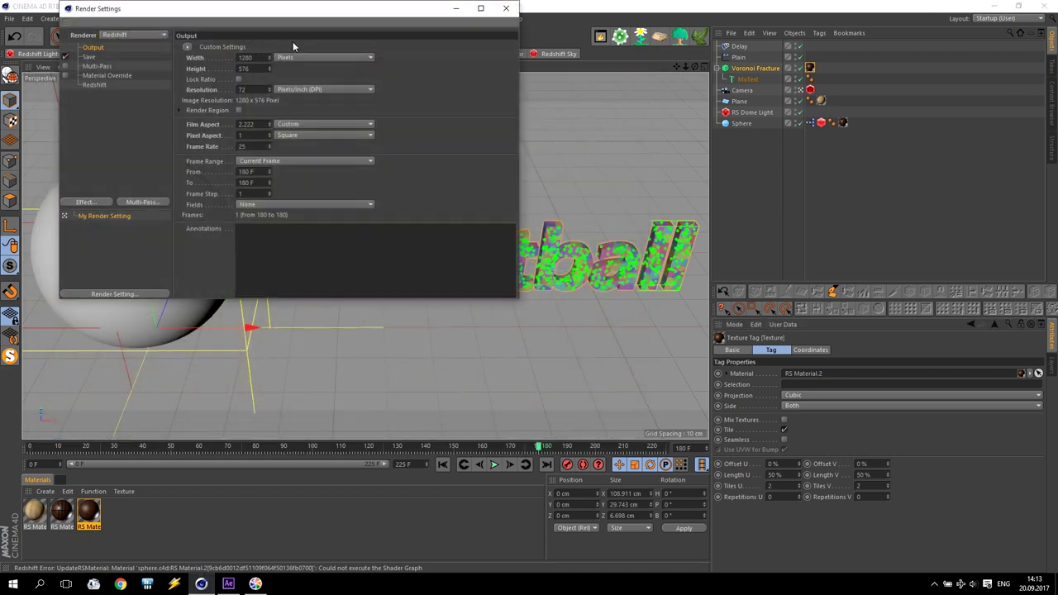
pyautogui.click(267, 162)
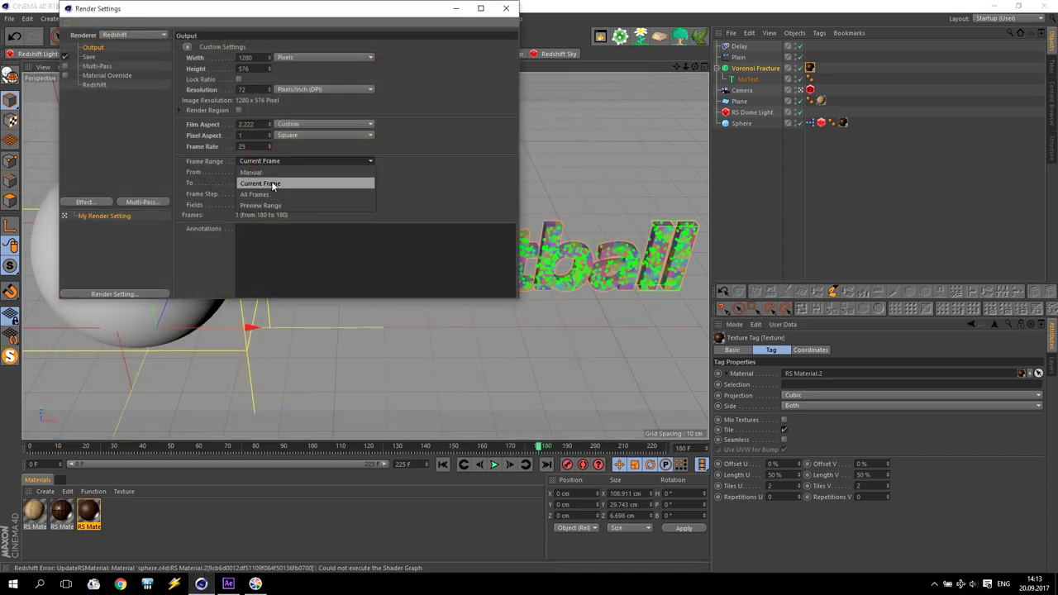
pyautogui.click(273, 193)
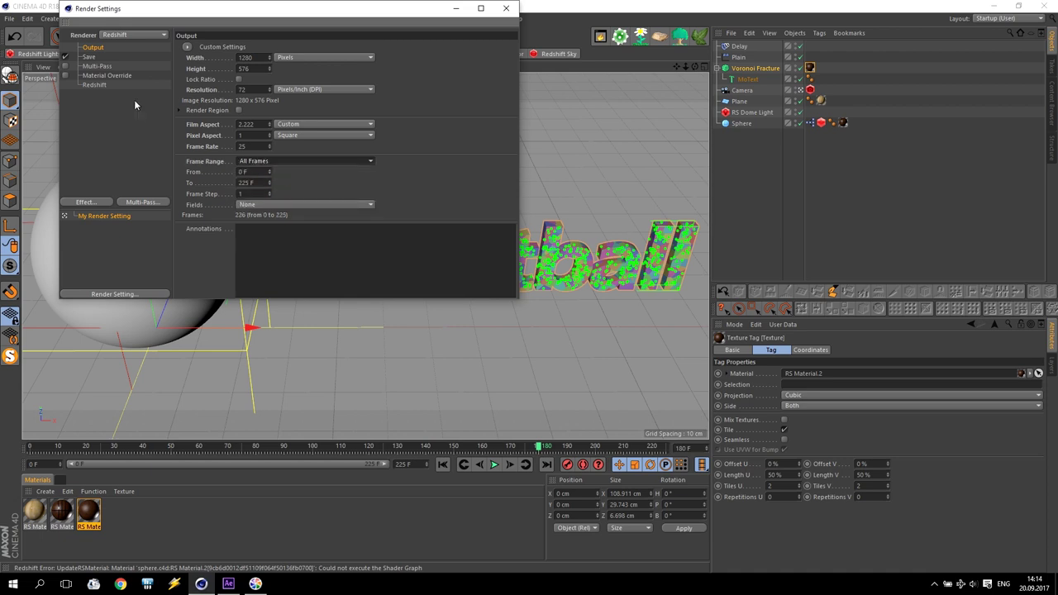
pyautogui.click(88, 57)
pyautogui.click(307, 79)
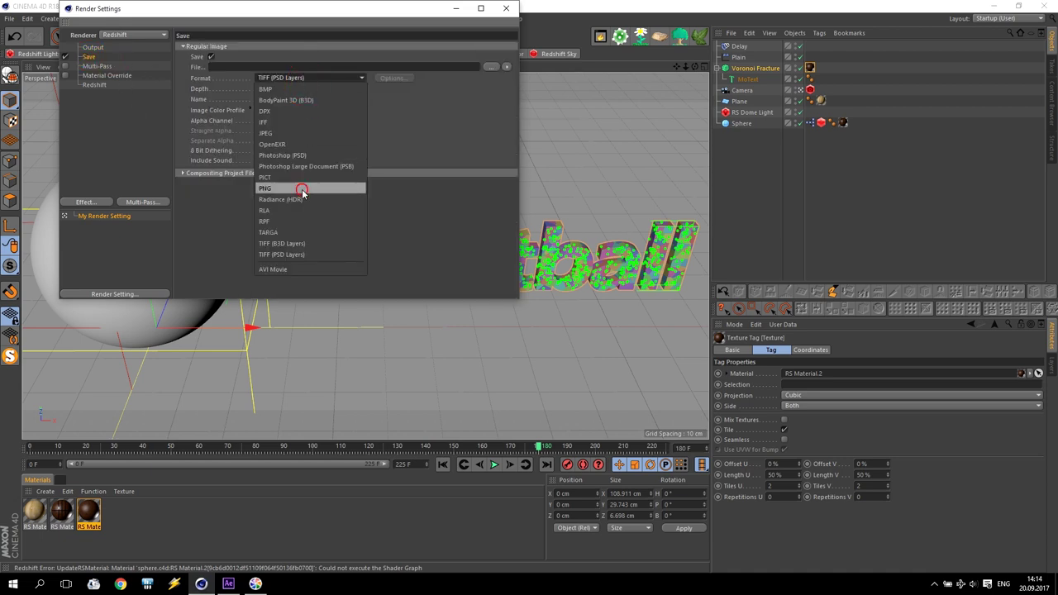
pyautogui.click(329, 187)
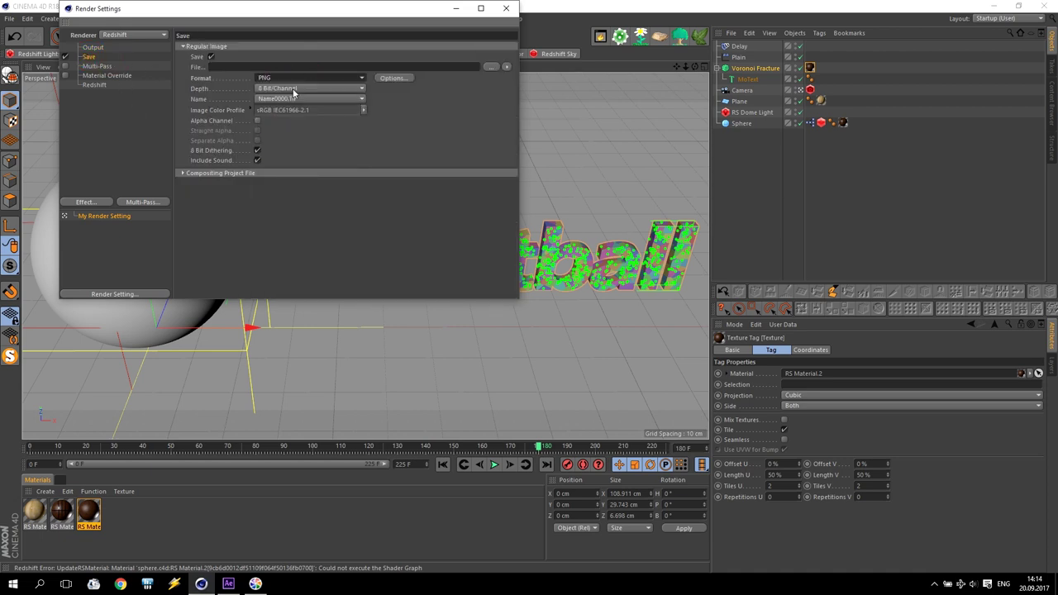
pyautogui.click(221, 67)
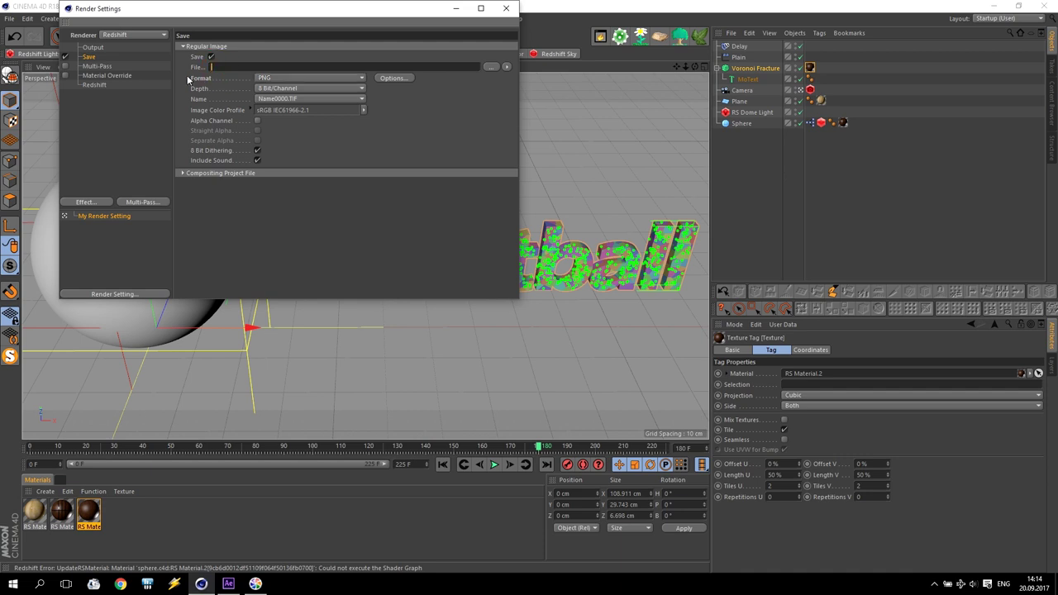
# Set the Redshift basic sampling Samples Max to 128
pyautogui.click(94, 85)
pyautogui.click(199, 48)
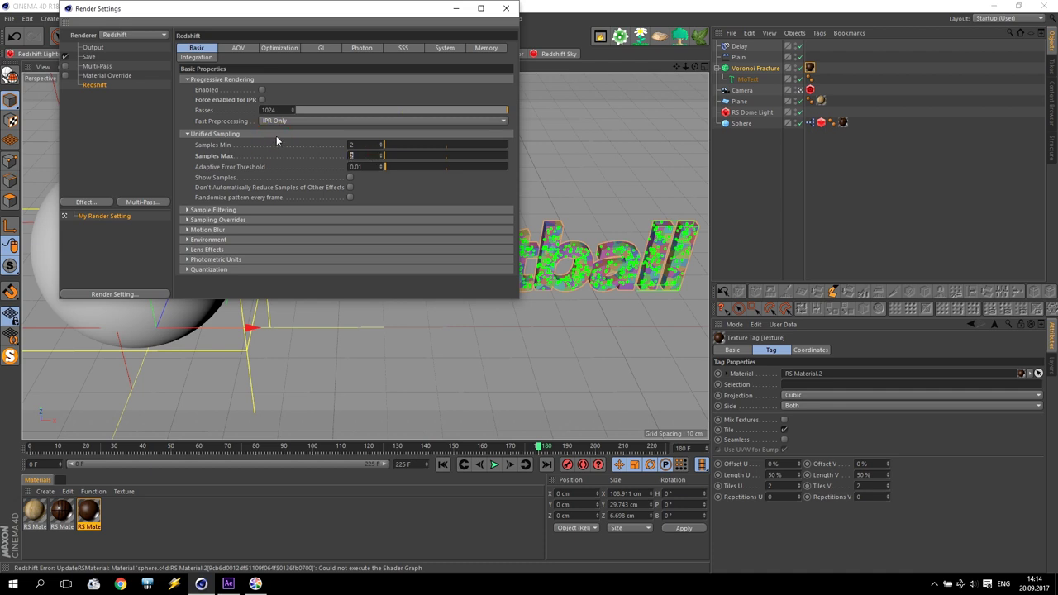
pyautogui.write('128')
# Set the frame range back to Current Frame, close settings, and move to frame 83
pyautogui.click(93, 47)
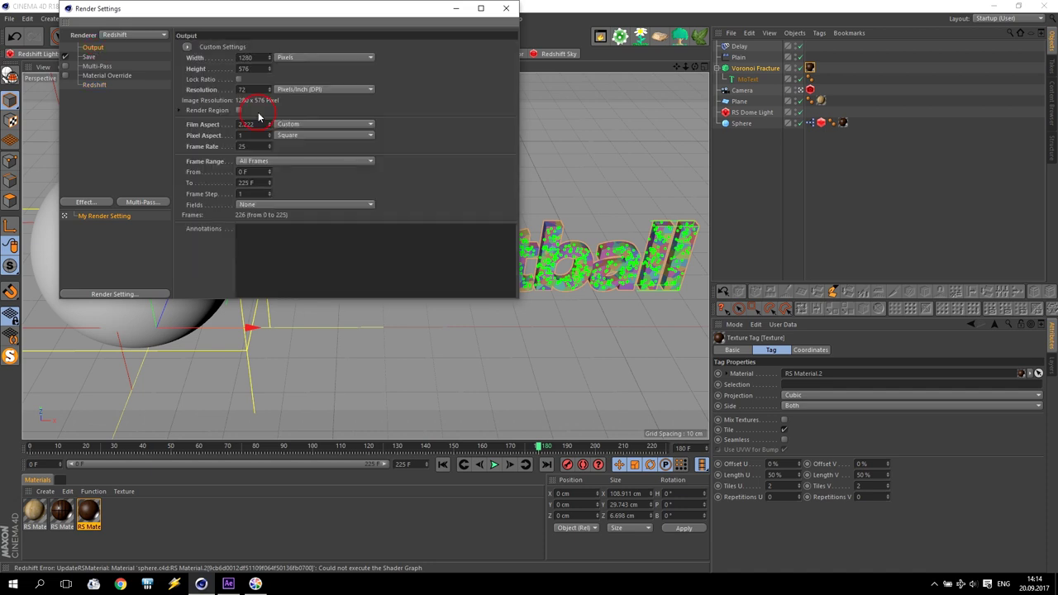
pyautogui.click(321, 162)
pyautogui.click(305, 185)
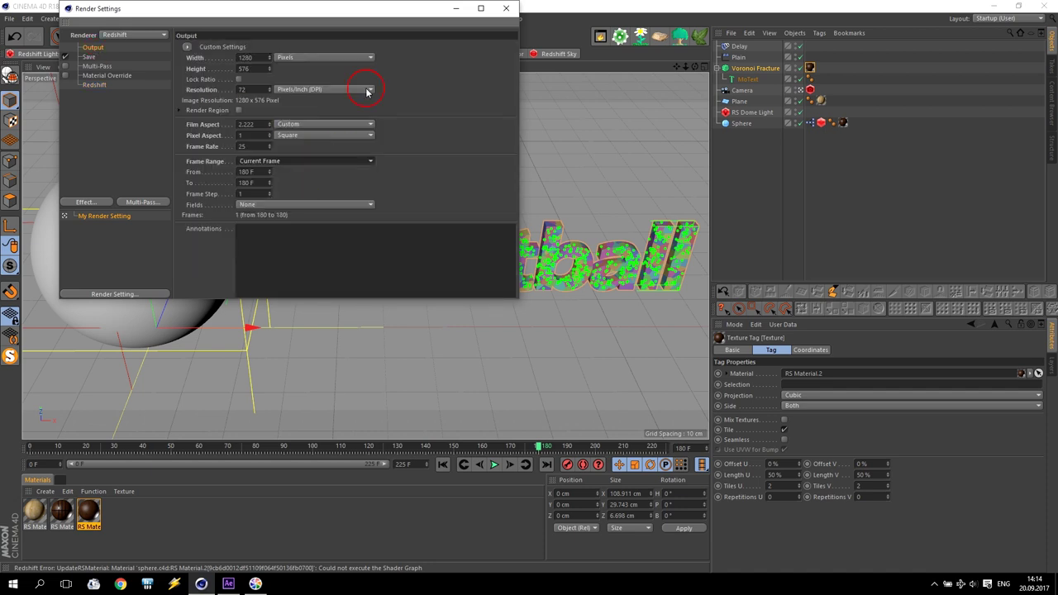
pyautogui.click(507, 8)
pyautogui.moveTo(380, 448); pyautogui.dragTo(265, 416)
# Render frame 83 to the Picture Viewer, inspect it full screen, then close the viewer
pyautogui.click(269, 35)
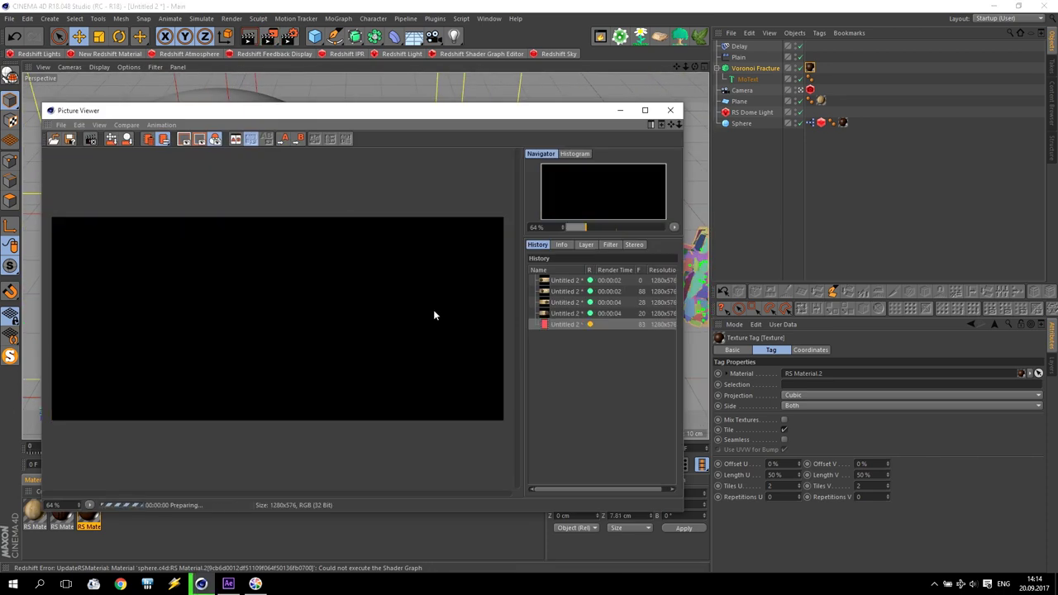
pyautogui.click(646, 110)
pyautogui.scroll(2, 500, 278)
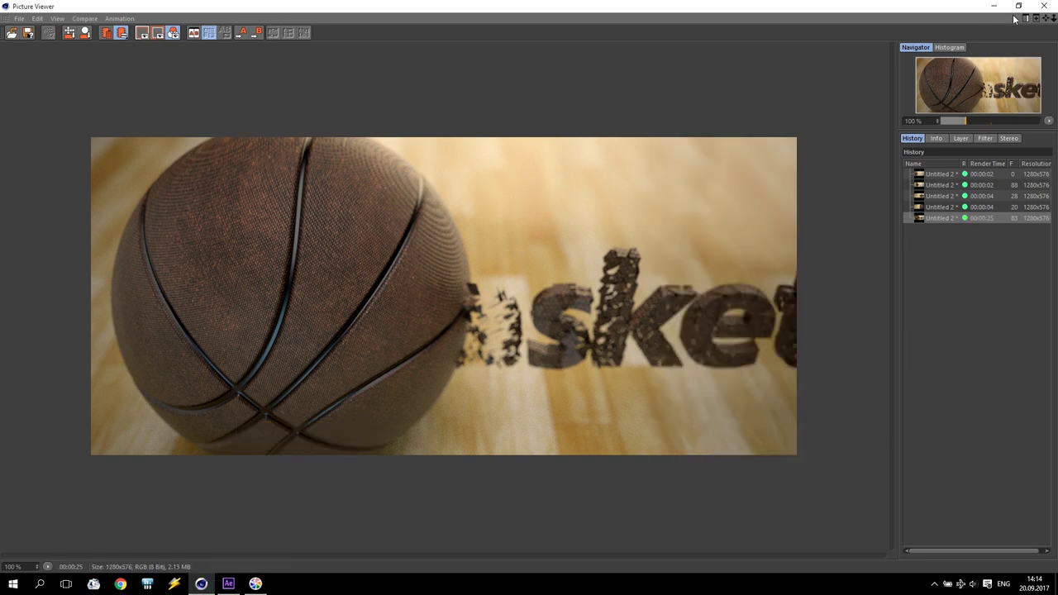
pyautogui.click(1045, 5)
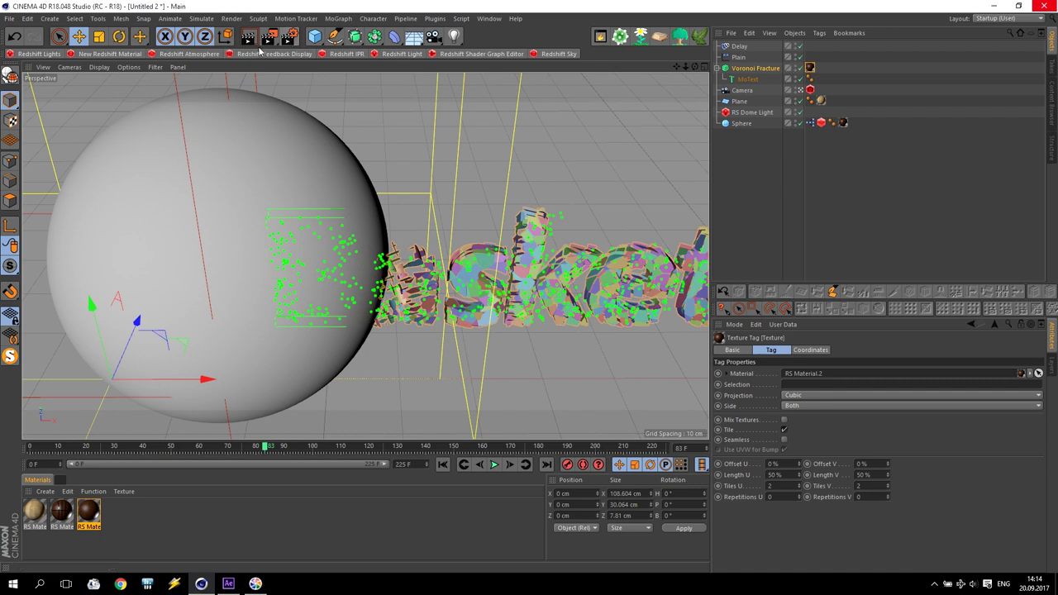
# In After Effects, import the Basketball PNG sequence and create a composition from it at 50% view
pyautogui.click(229, 585)
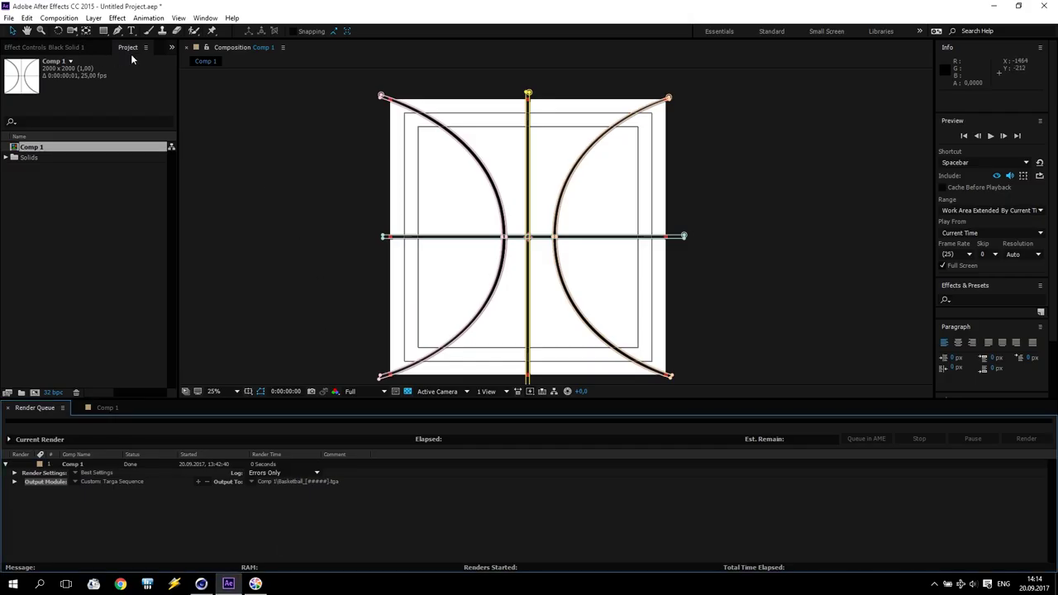
pyautogui.doubleClick(17, 225)
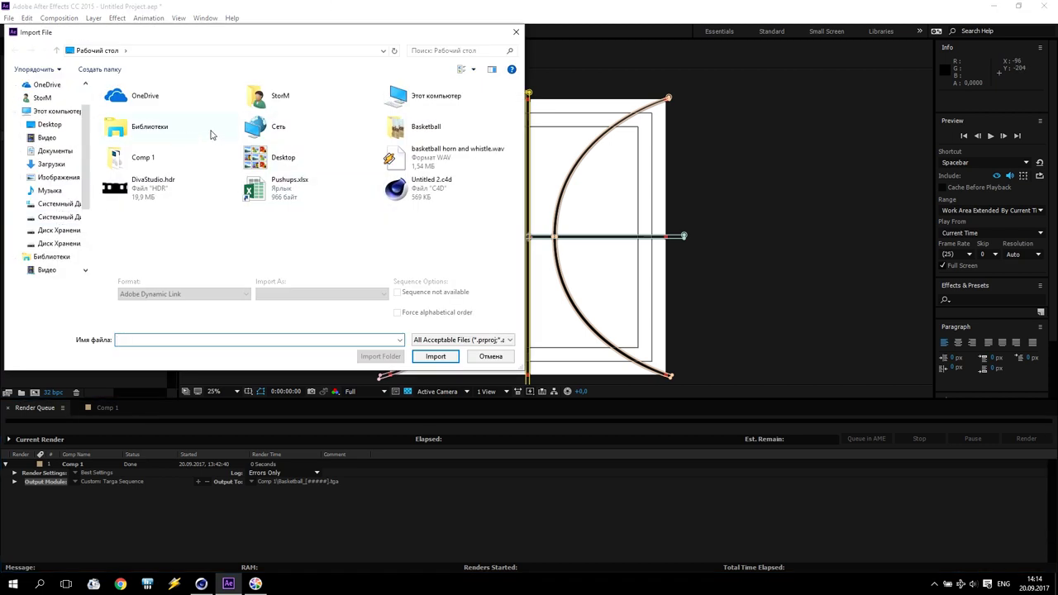
pyautogui.doubleClick(454, 124)
pyautogui.click(118, 120)
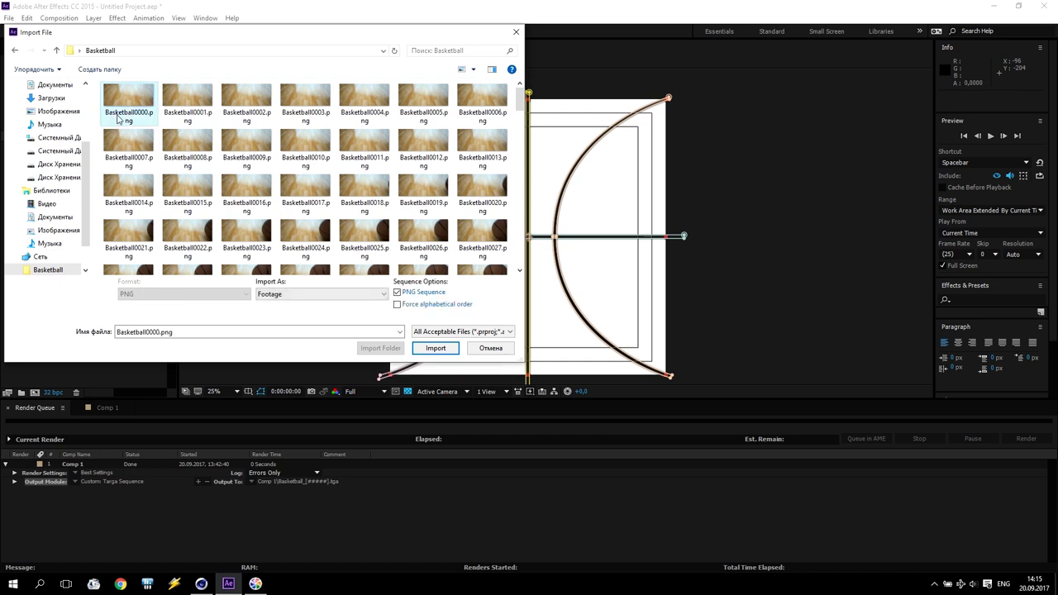
pyautogui.click(436, 348)
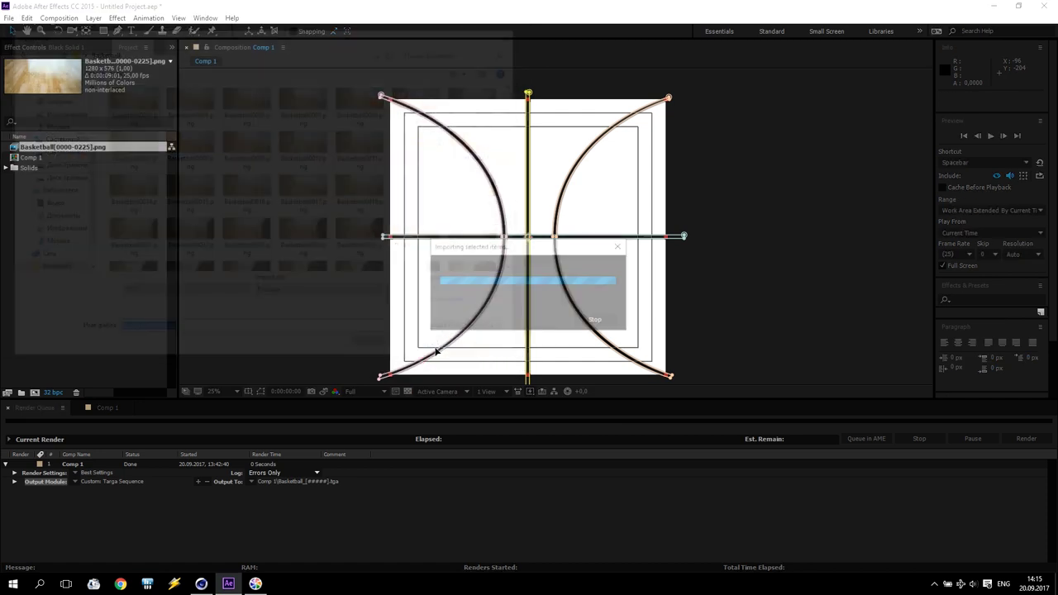
pyautogui.moveTo(69, 155); pyautogui.dragTo(46, 395)
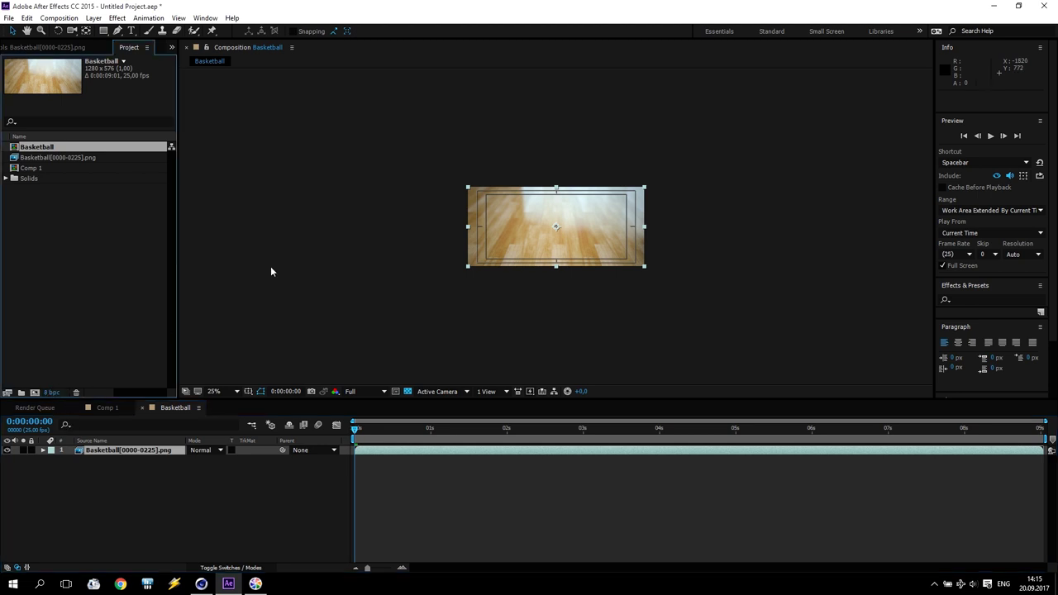
pyautogui.press('/')
pyautogui.press(',')
pyautogui.press(',')
pyautogui.click(774, 236)
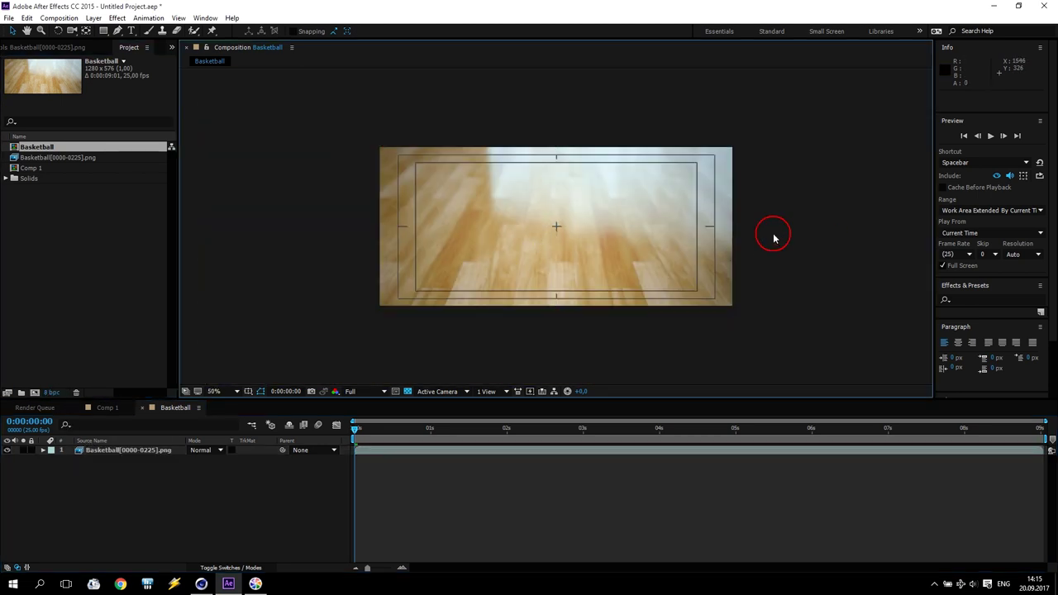
# Import 'basketball horn and whistle.wav' from the Desktop and add it to the Basketball composition
pyautogui.doubleClick(54, 219)
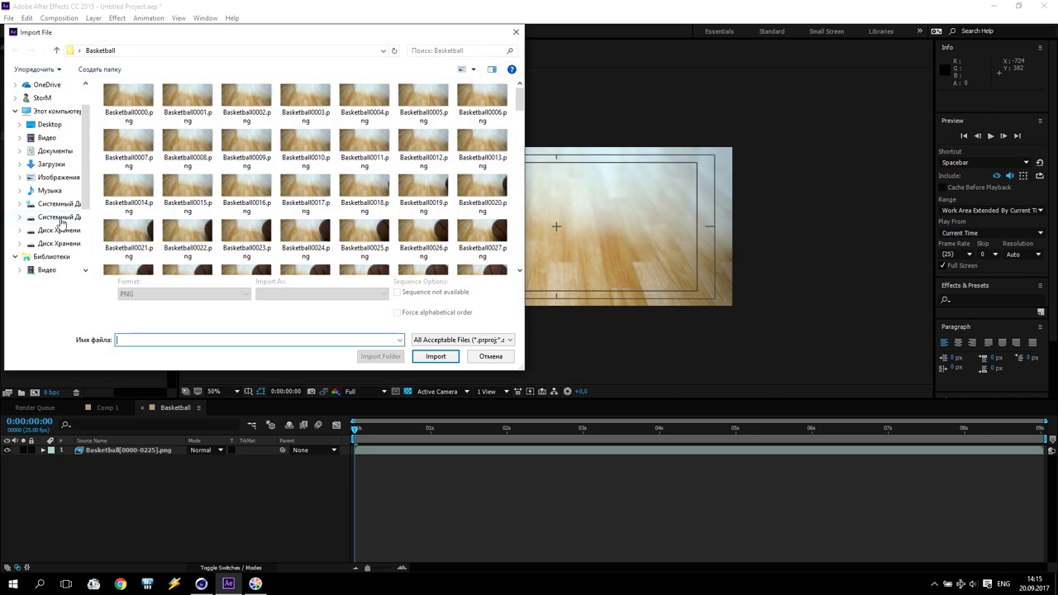
pyautogui.click(49, 110)
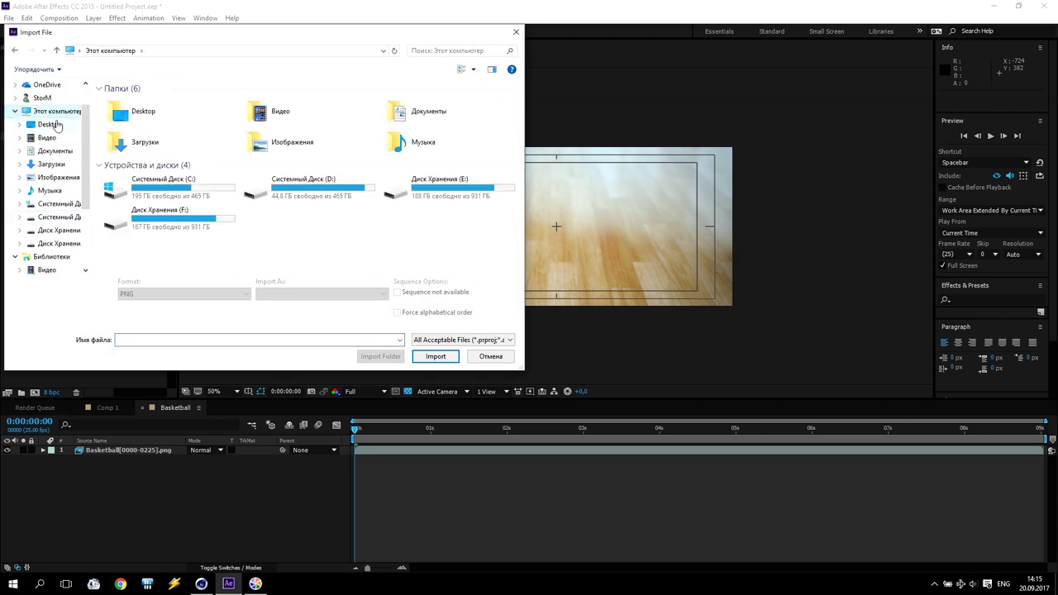
pyautogui.click(61, 127)
pyautogui.click(304, 139)
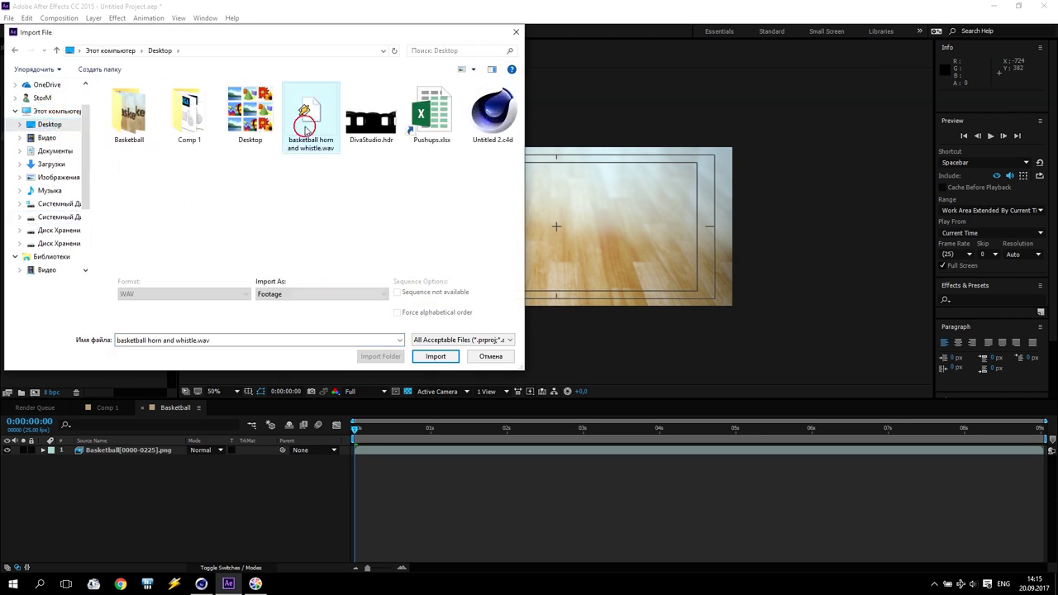
pyautogui.click(436, 356)
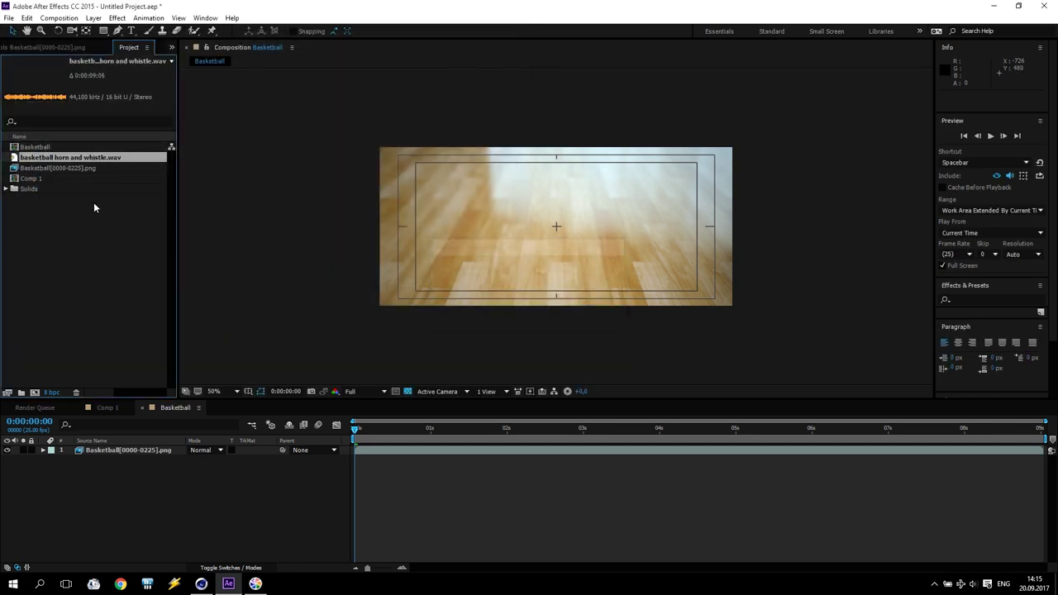
pyautogui.moveTo(55, 157); pyautogui.dragTo(120, 468)
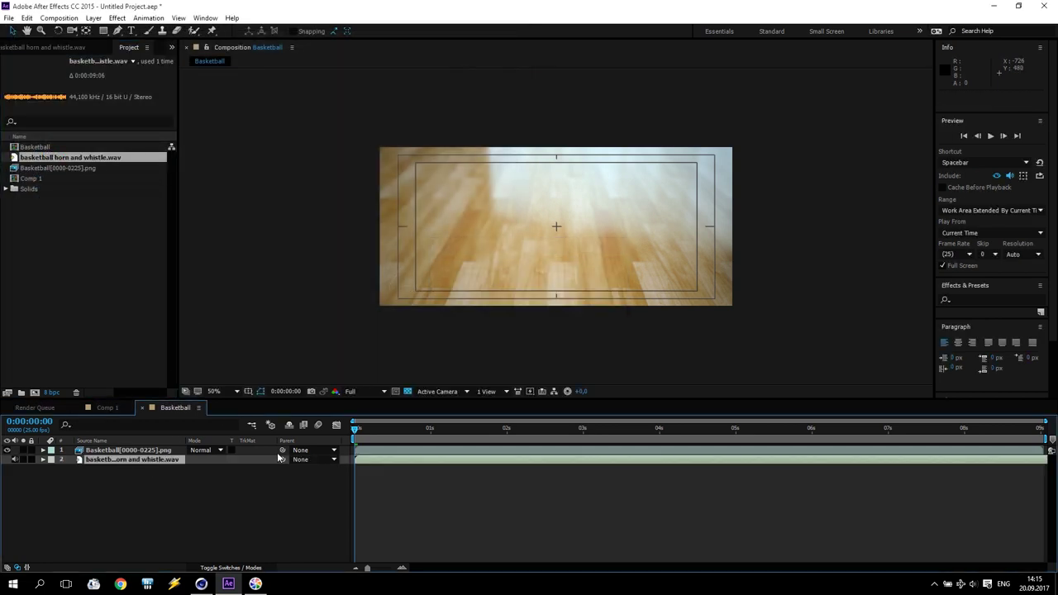
pyautogui.press('.')
pyautogui.press('.')
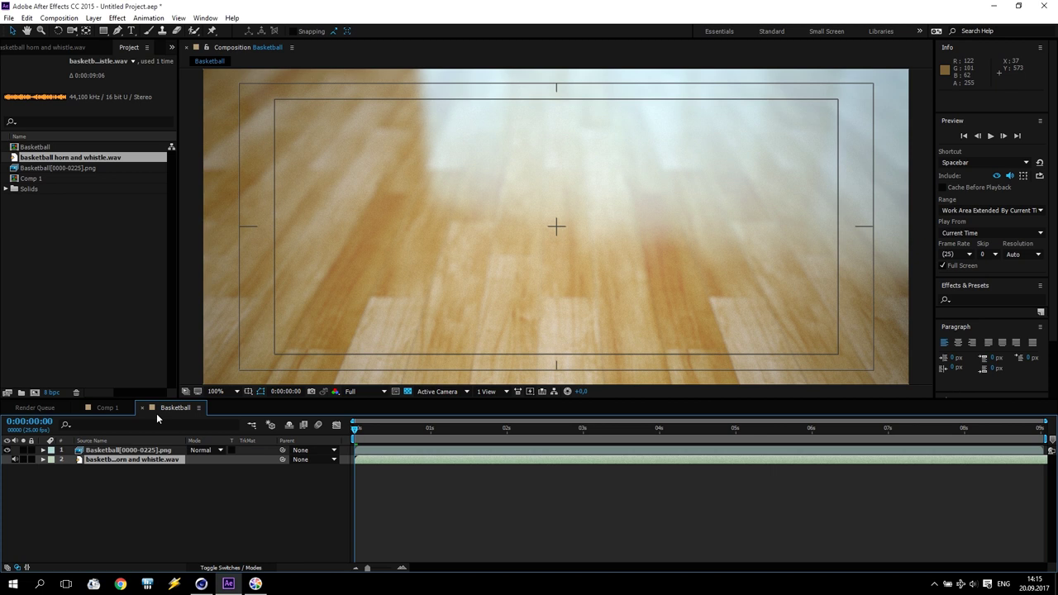
# Add a new adjustment layer to the Basketball composition and move to 0:00:02:24
pyautogui.click(342, 449)
pyautogui.click(93, 17)
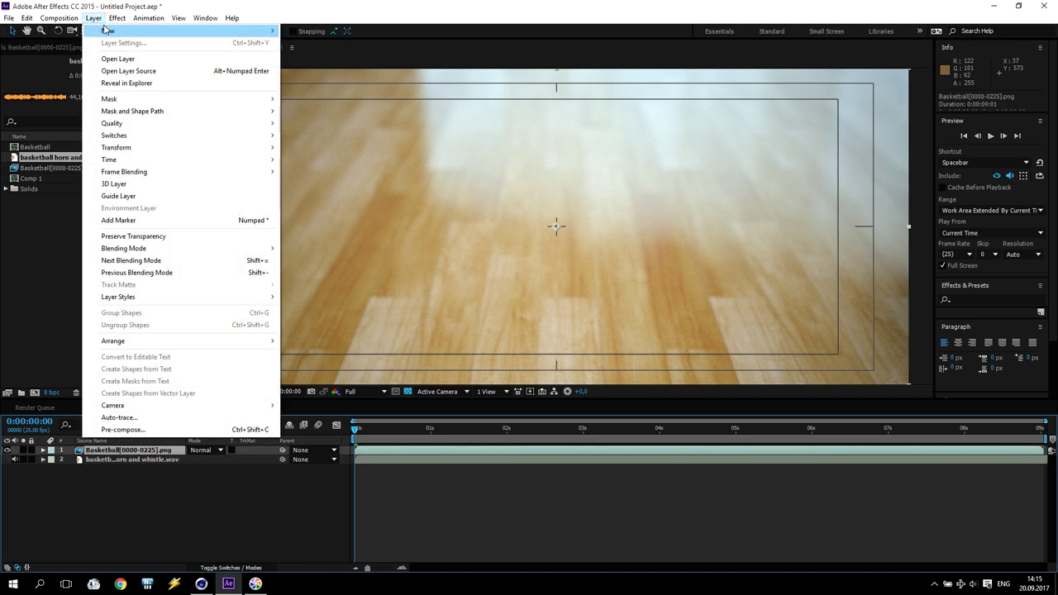
pyautogui.moveTo(108, 31)
pyautogui.click(342, 103)
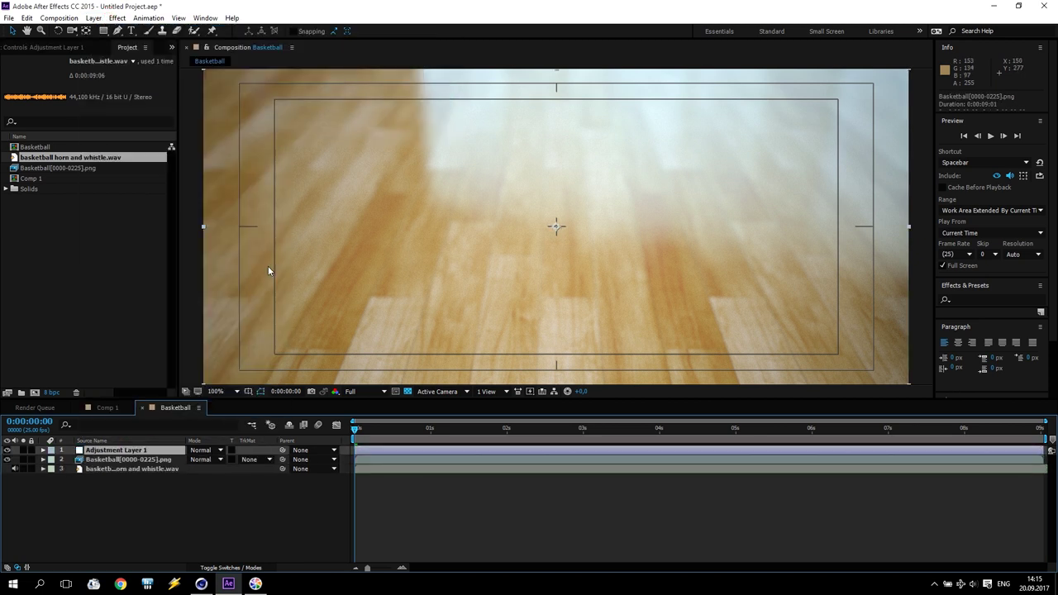
pyautogui.click(117, 17)
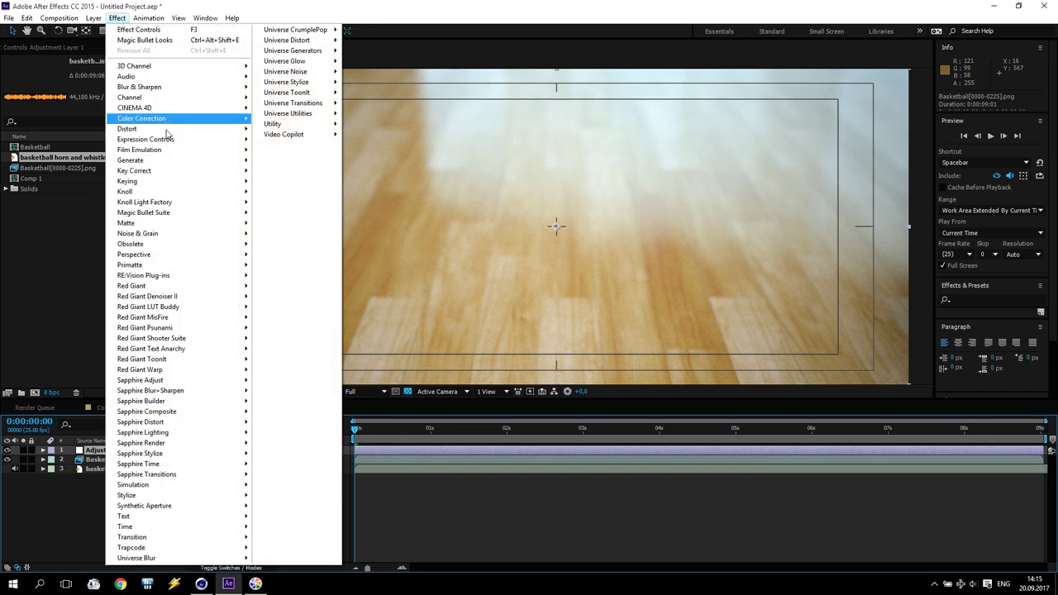
pyautogui.moveTo(176, 161)
pyautogui.moveTo(449, 422); pyautogui.dragTo(581, 428)
# Apply the Magic Bullet Looks effect to Adjustment Layer 1
pyautogui.click(103, 453)
pyautogui.click(113, 19)
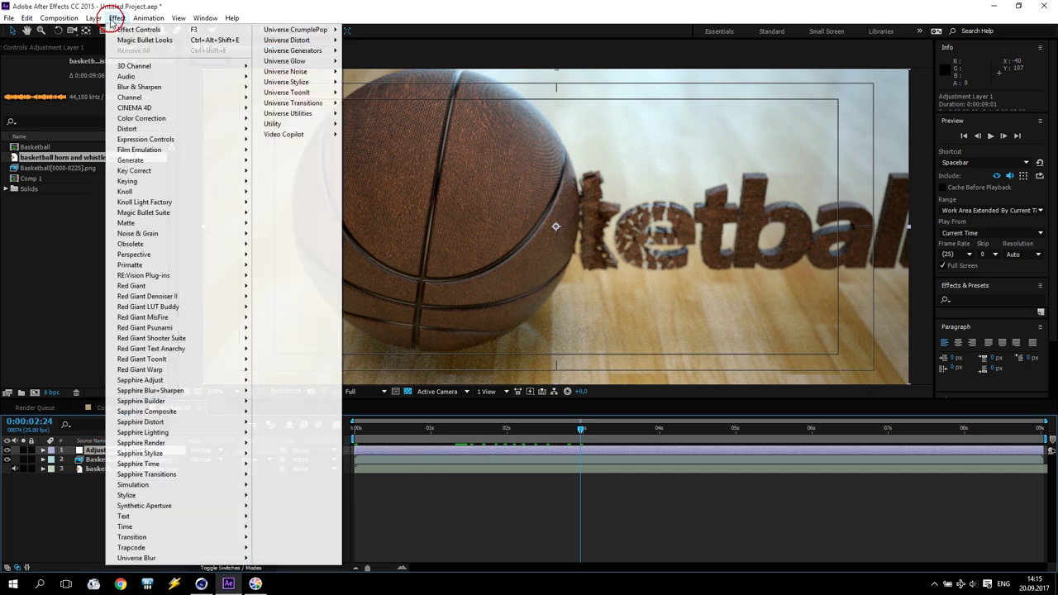
pyautogui.moveTo(172, 213)
pyautogui.click(303, 251)
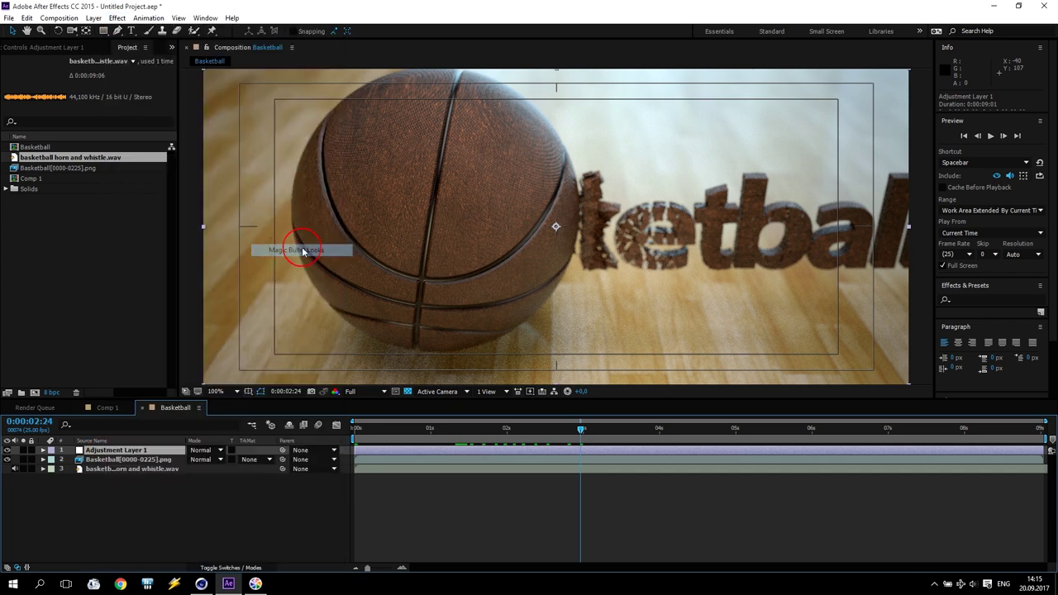
# In the Looks editor, choose the Blockbuster 'Frontage' look and apply it to the adjustment layer
pyautogui.click(38, 100)
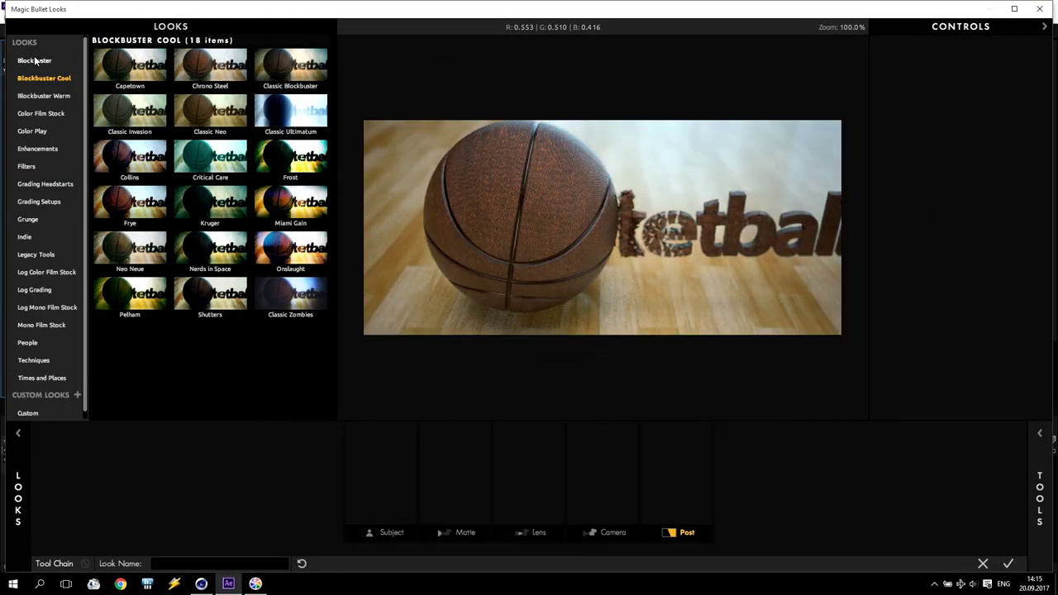
pyautogui.click(33, 60)
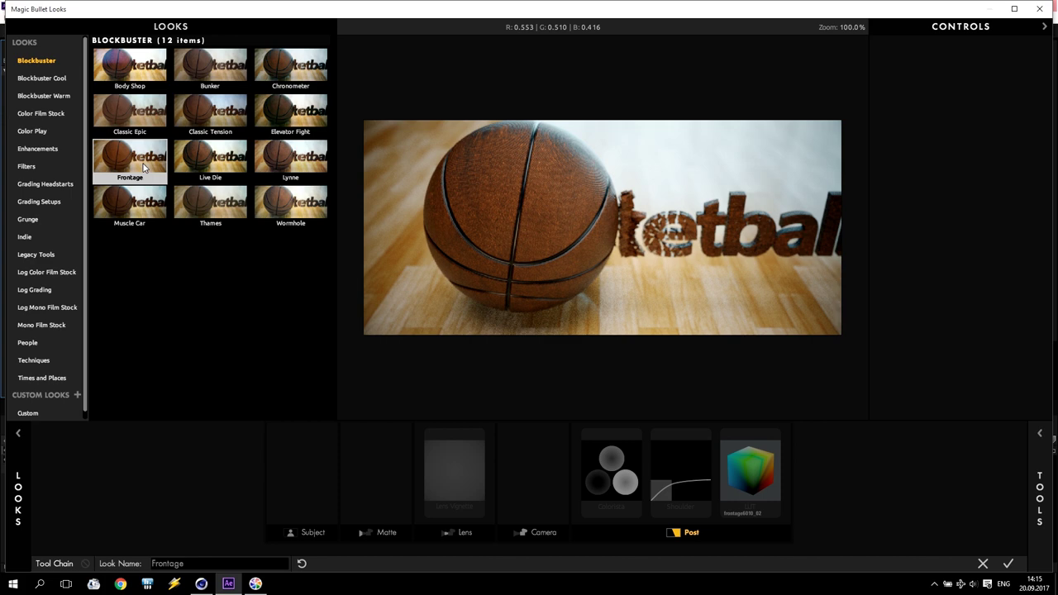
pyautogui.click(143, 167)
pyautogui.click(1009, 564)
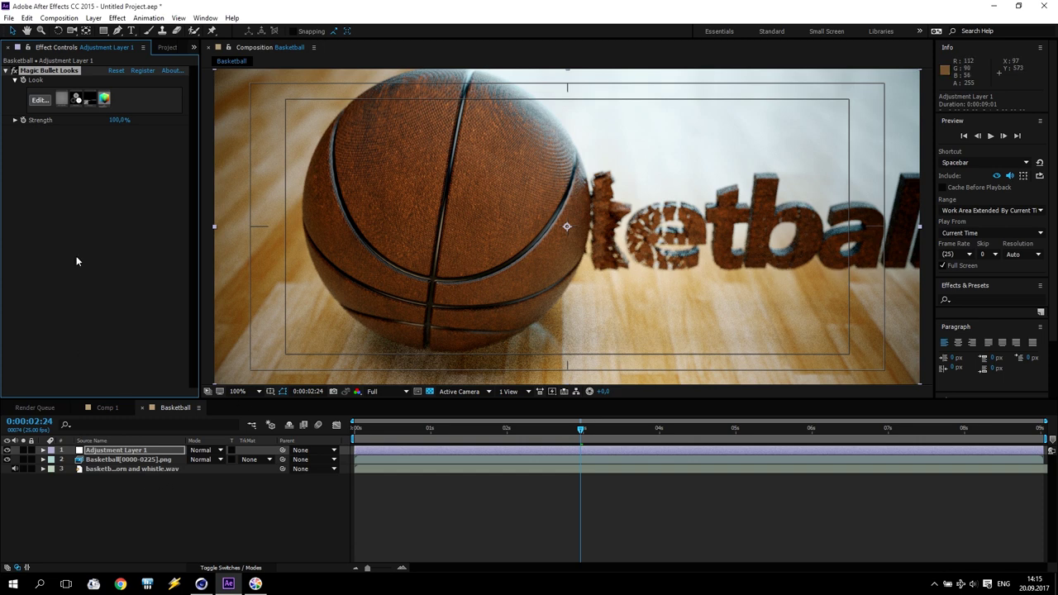
# Create a black solid and keyframe its Opacity from 100% at 0:00 to 0% at 0:00:00:20
pyautogui.click(93, 17)
pyautogui.moveTo(206, 31)
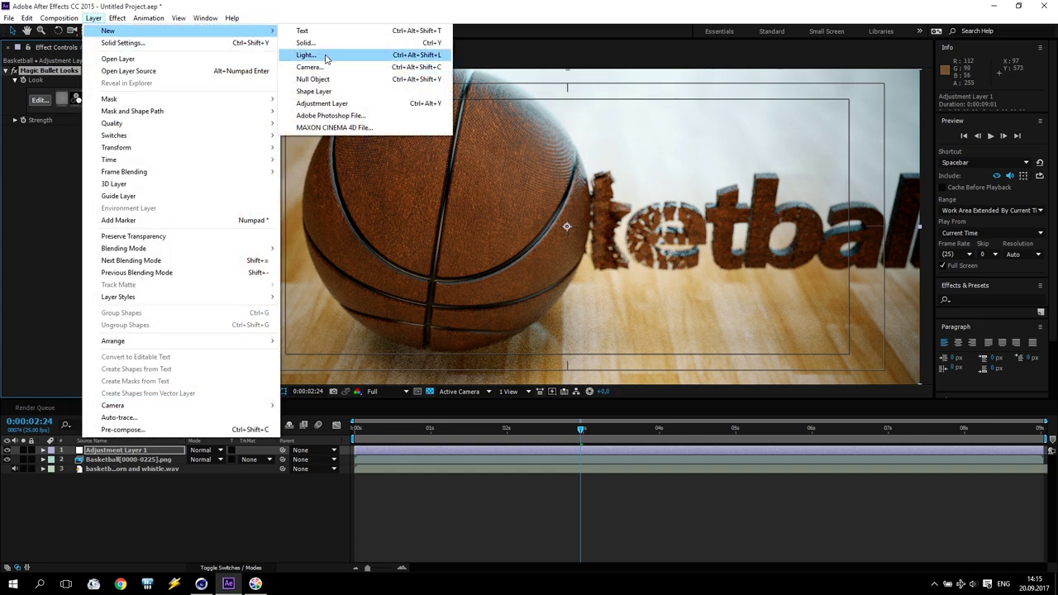
pyautogui.click(327, 43)
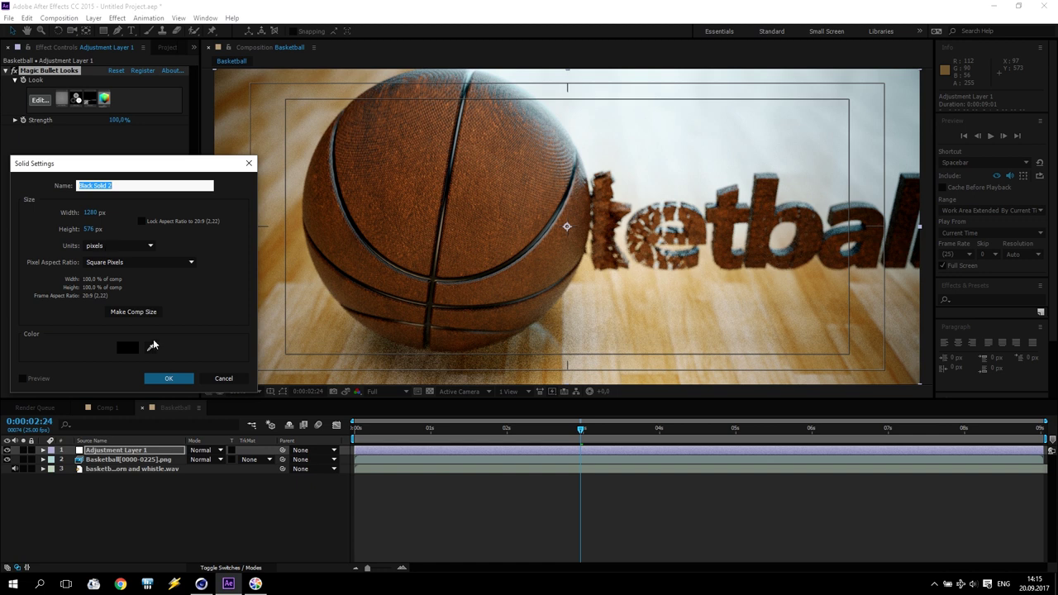
pyautogui.click(171, 378)
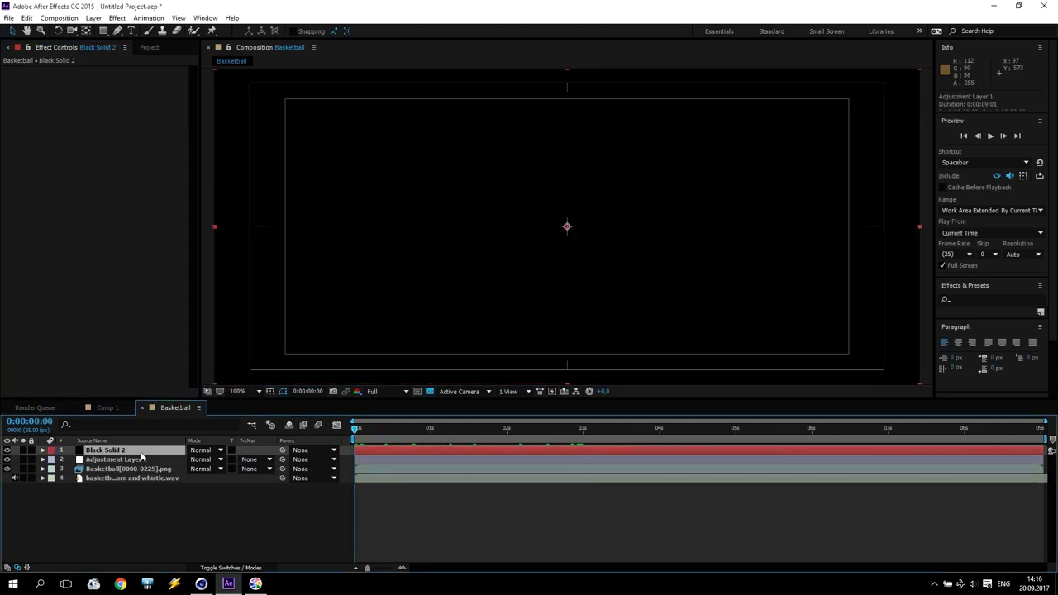
pyautogui.press('t')
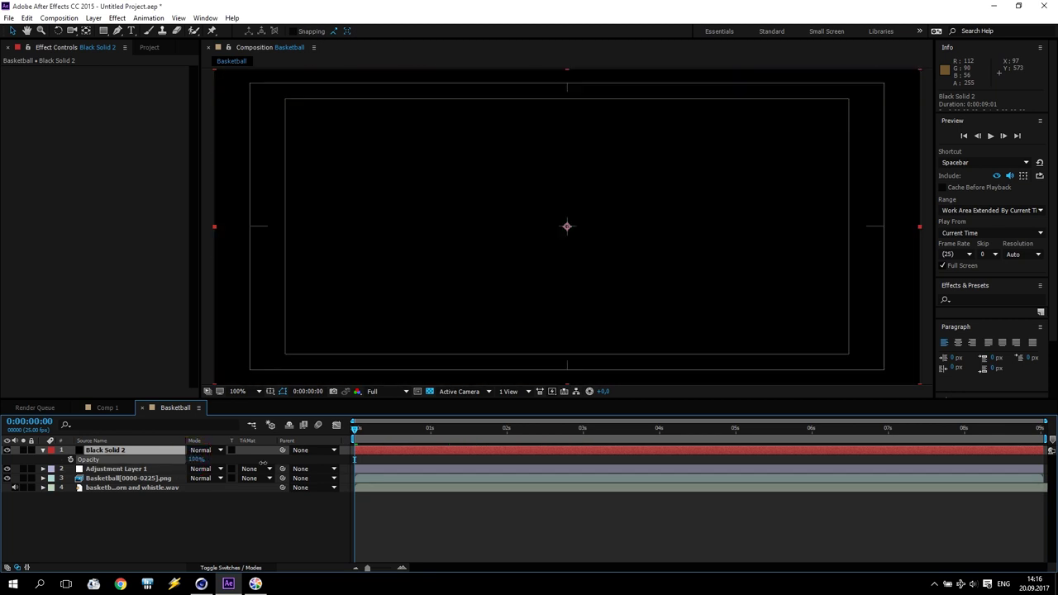
pyautogui.click(70, 460)
pyautogui.moveTo(366, 433); pyautogui.dragTo(416, 444)
pyautogui.moveTo(197, 460); pyautogui.dragTo(163, 457)
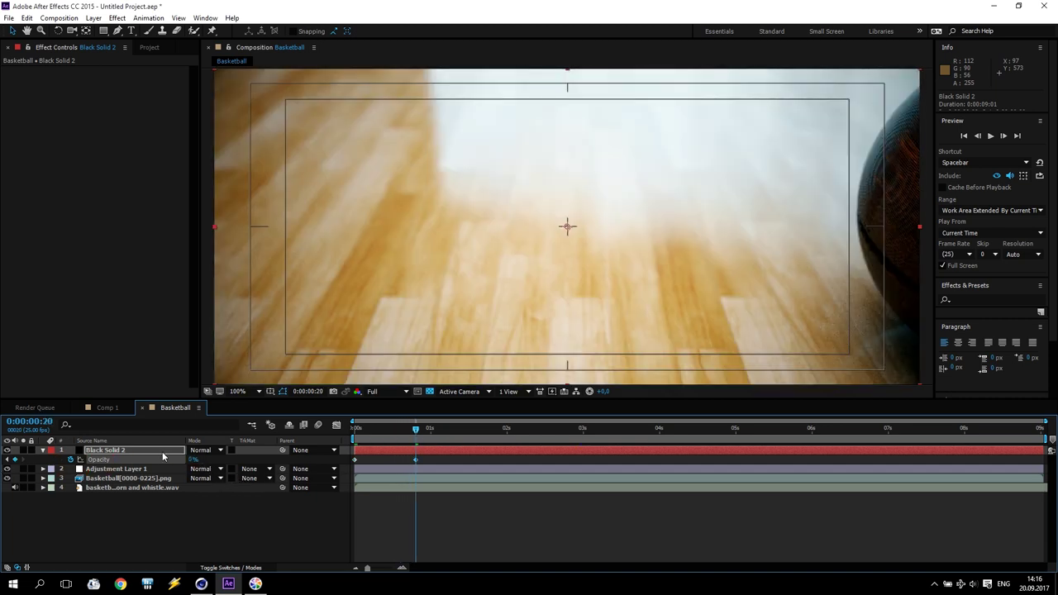
# Hold 0% opacity at 7:18, return to 100% at 9:00, and raise system volume to 100
pyautogui.moveTo(416, 430); pyautogui.dragTo(943, 455)
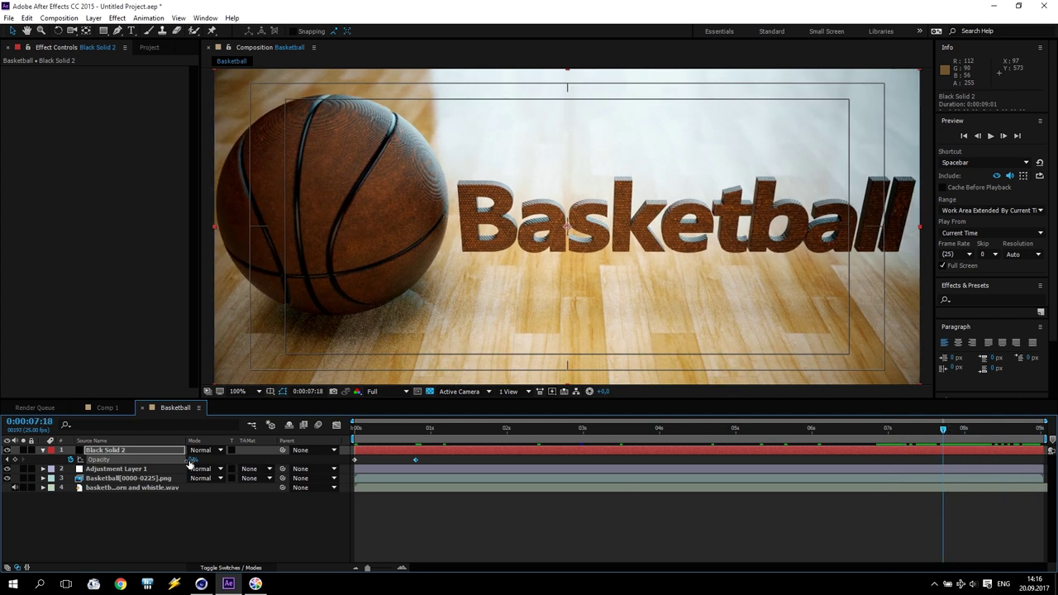
pyautogui.click(15, 459)
pyautogui.moveTo(946, 431); pyautogui.dragTo(1042, 429)
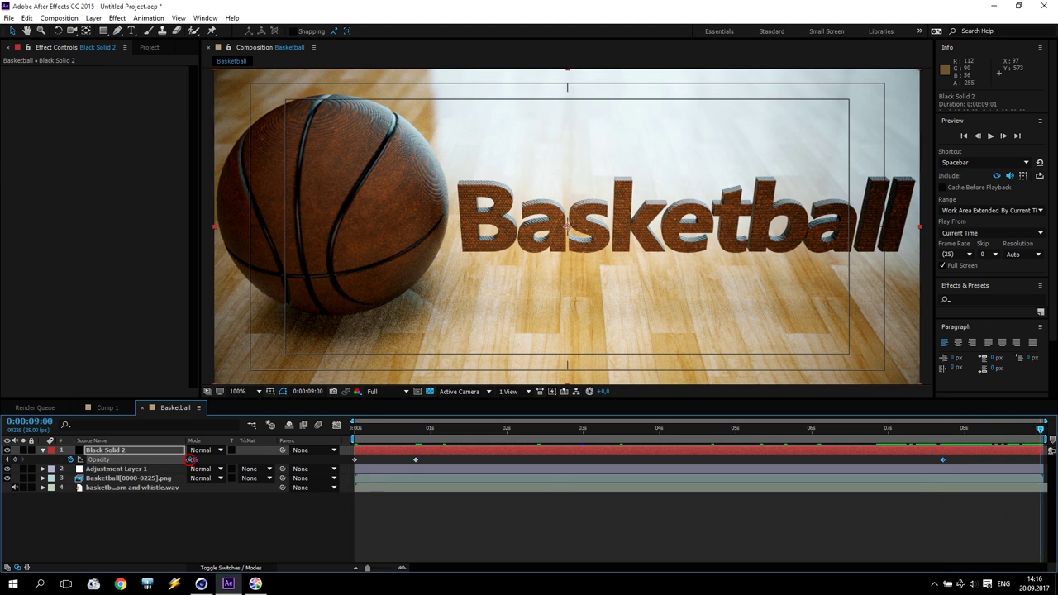
pyautogui.moveTo(190, 460); pyautogui.dragTo(455, 461)
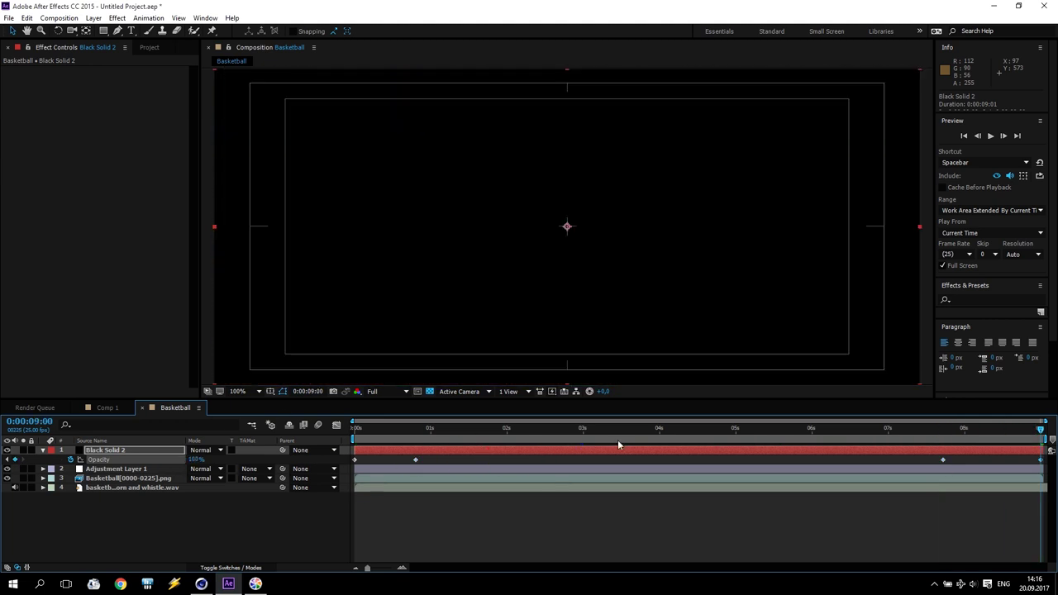
pyautogui.click(973, 581)
pyautogui.click(1022, 558)
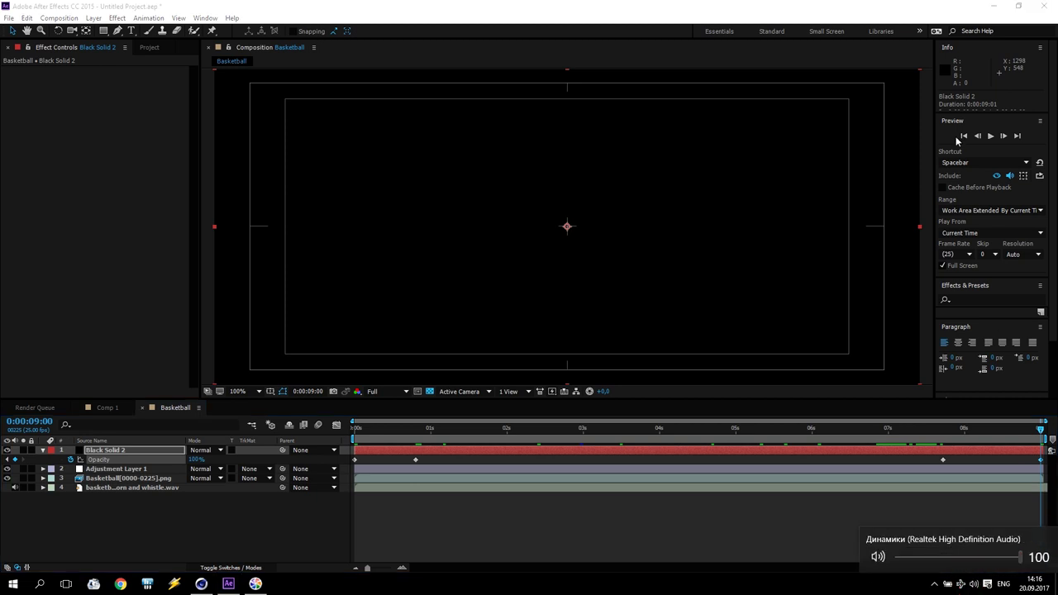
# Hide the title/action safe guides, preview the composition full screen from the start, then check 0:00:03:14
pyautogui.click(270, 391)
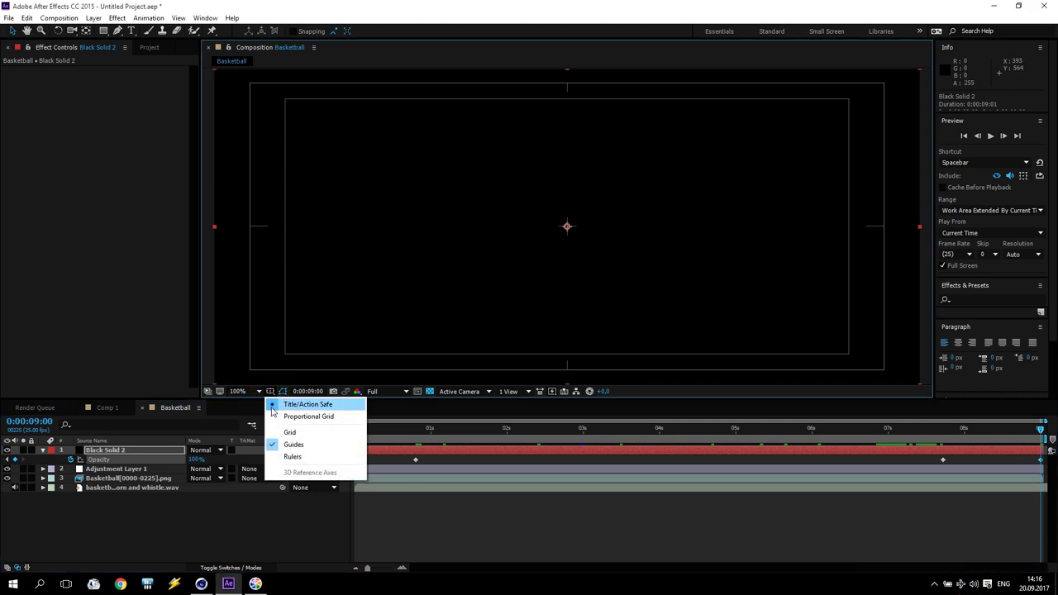
pyautogui.click(275, 405)
pyautogui.click(964, 135)
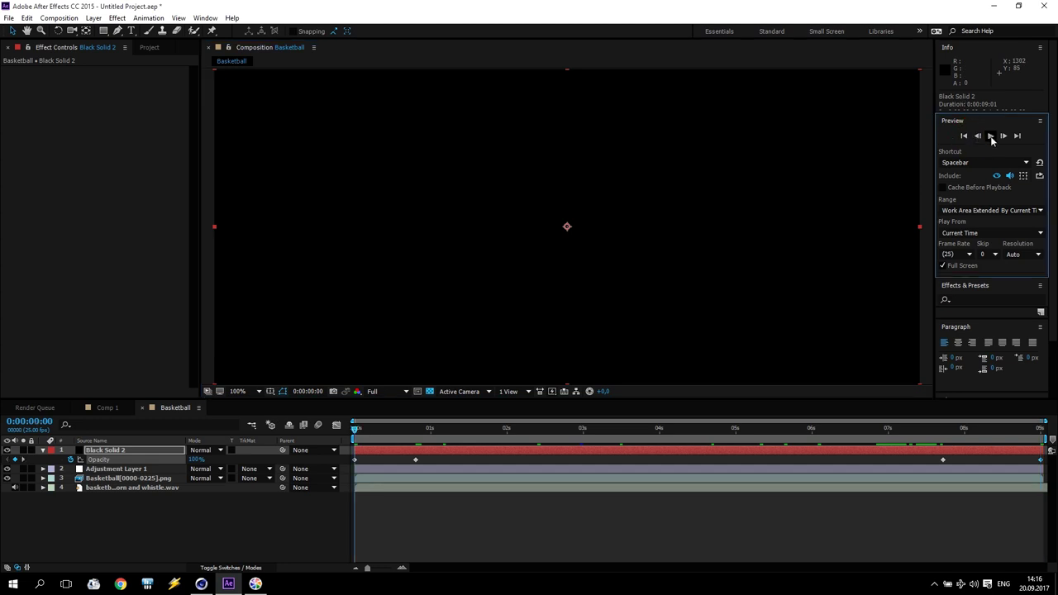
pyautogui.click(991, 138)
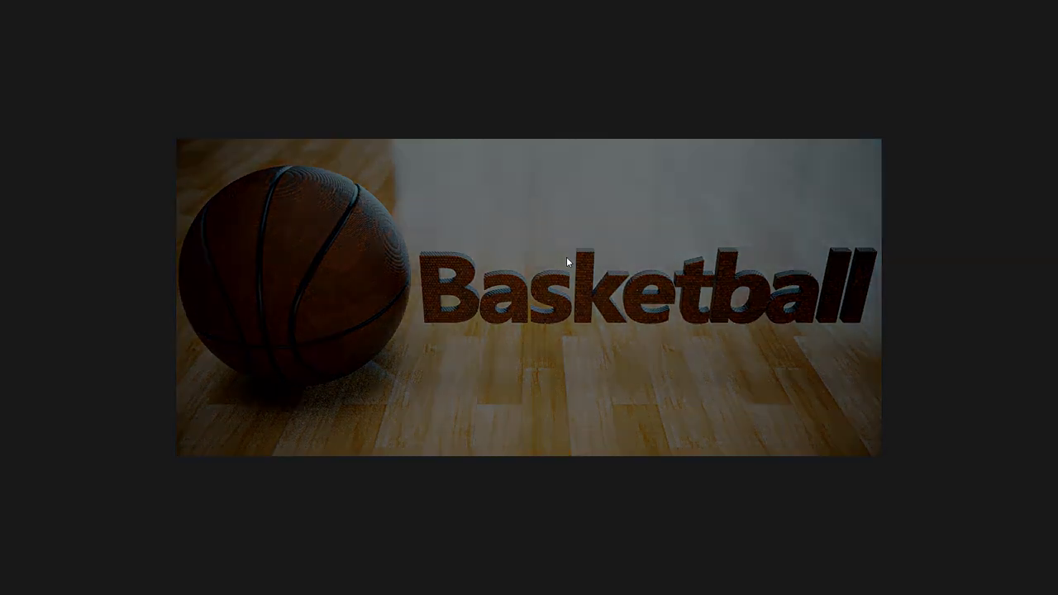
pyautogui.press('space')
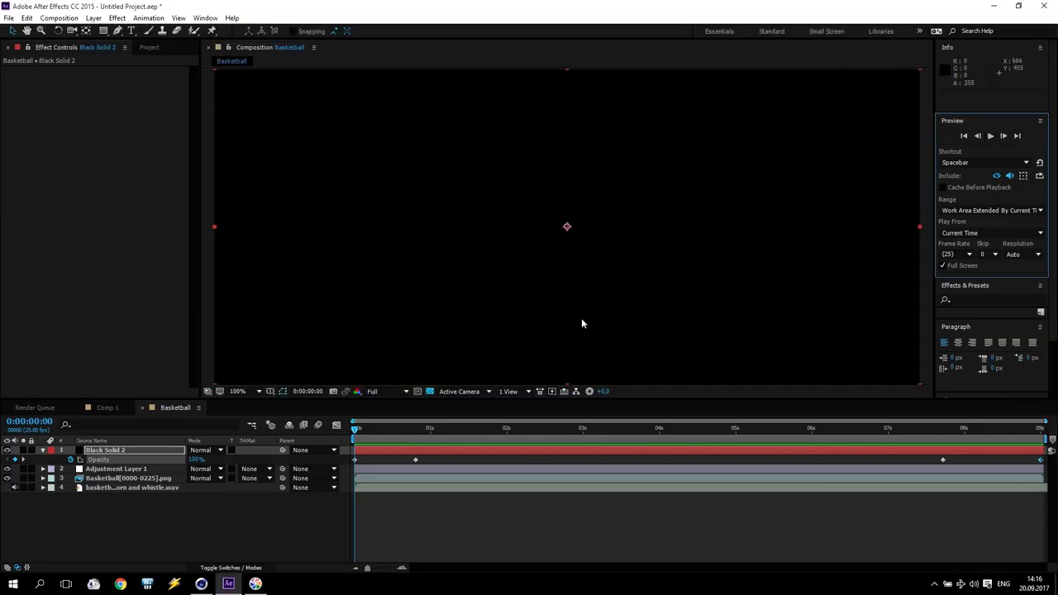
pyautogui.moveTo(510, 427); pyautogui.dragTo(626, 453)
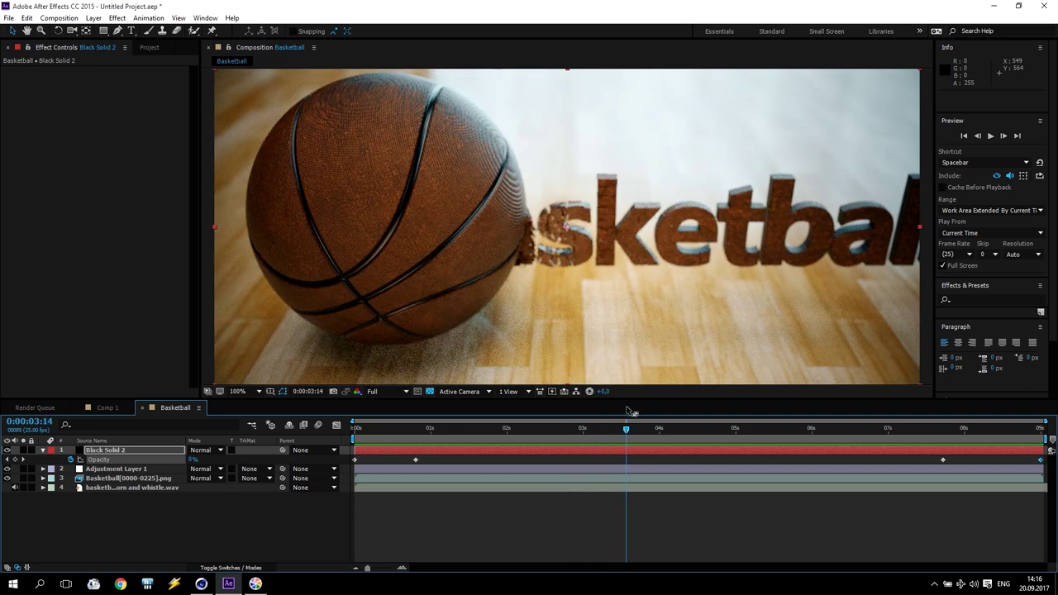